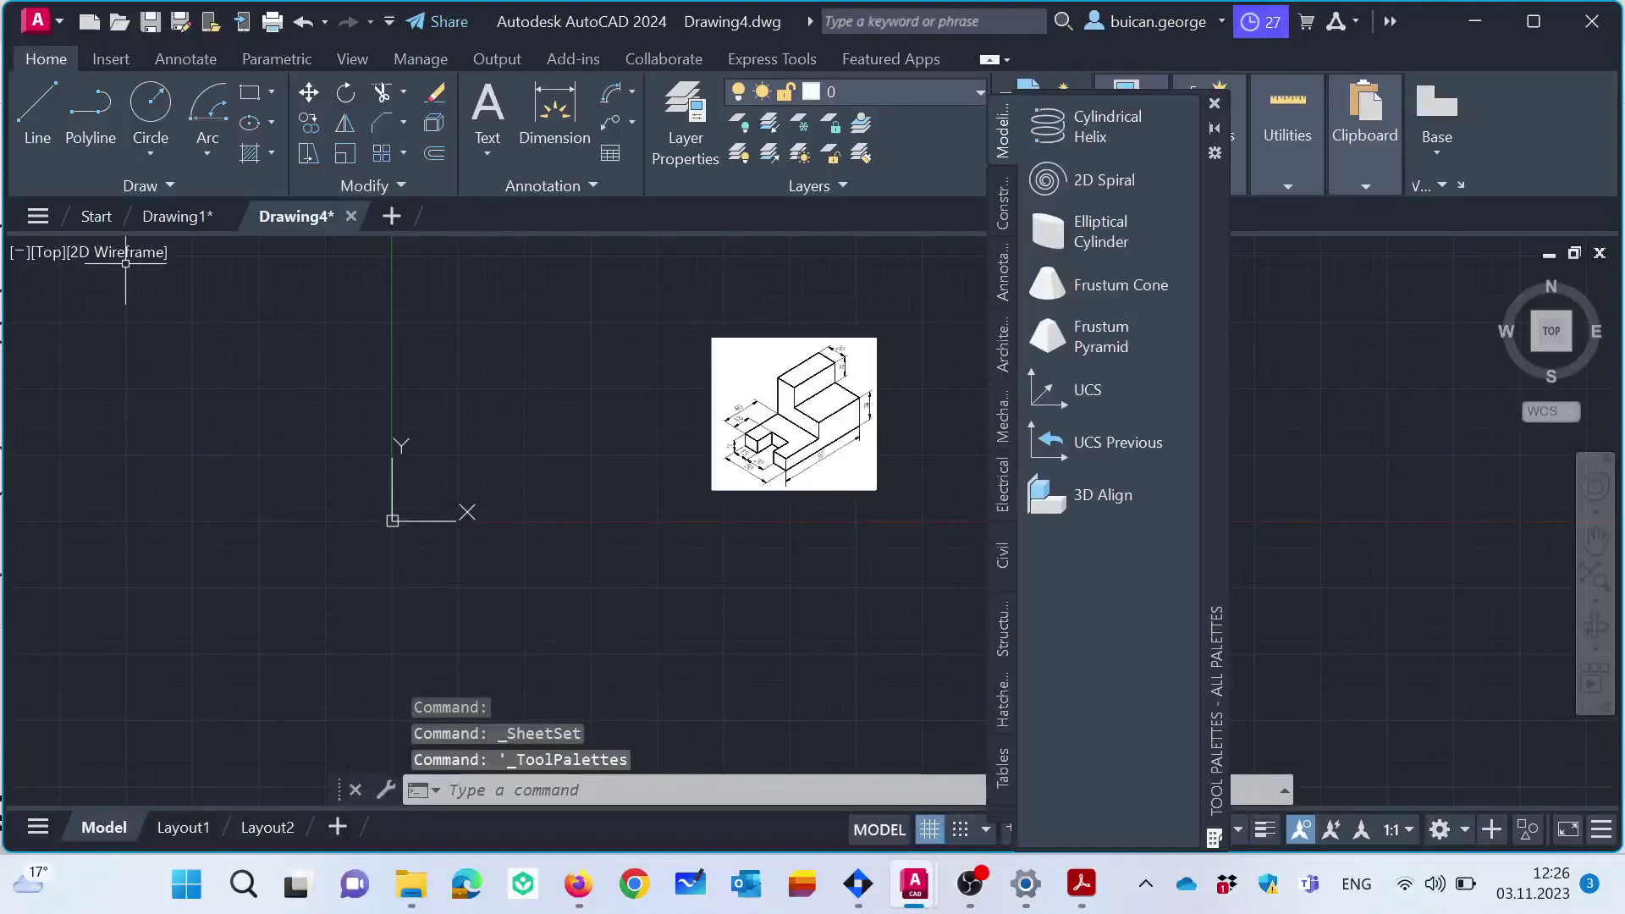
Close the Tool Palettes and make LAyer chenar the current layer.
left_click(1215, 103)
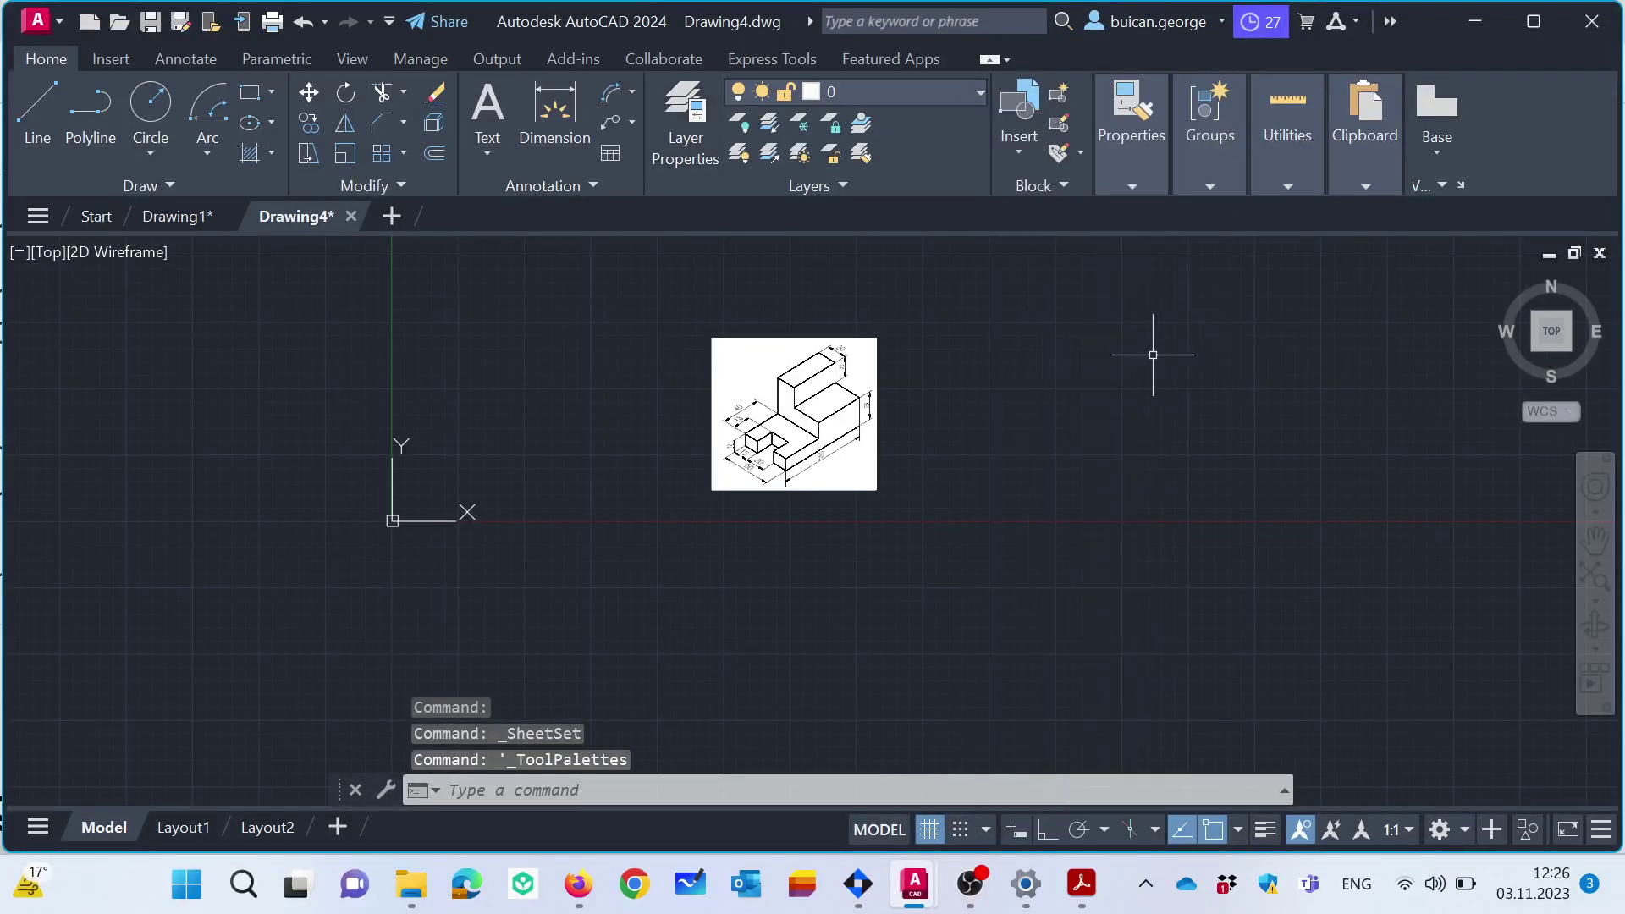
scroll(731, 476, "up", 4)
scroll(729, 474, "down", 2)
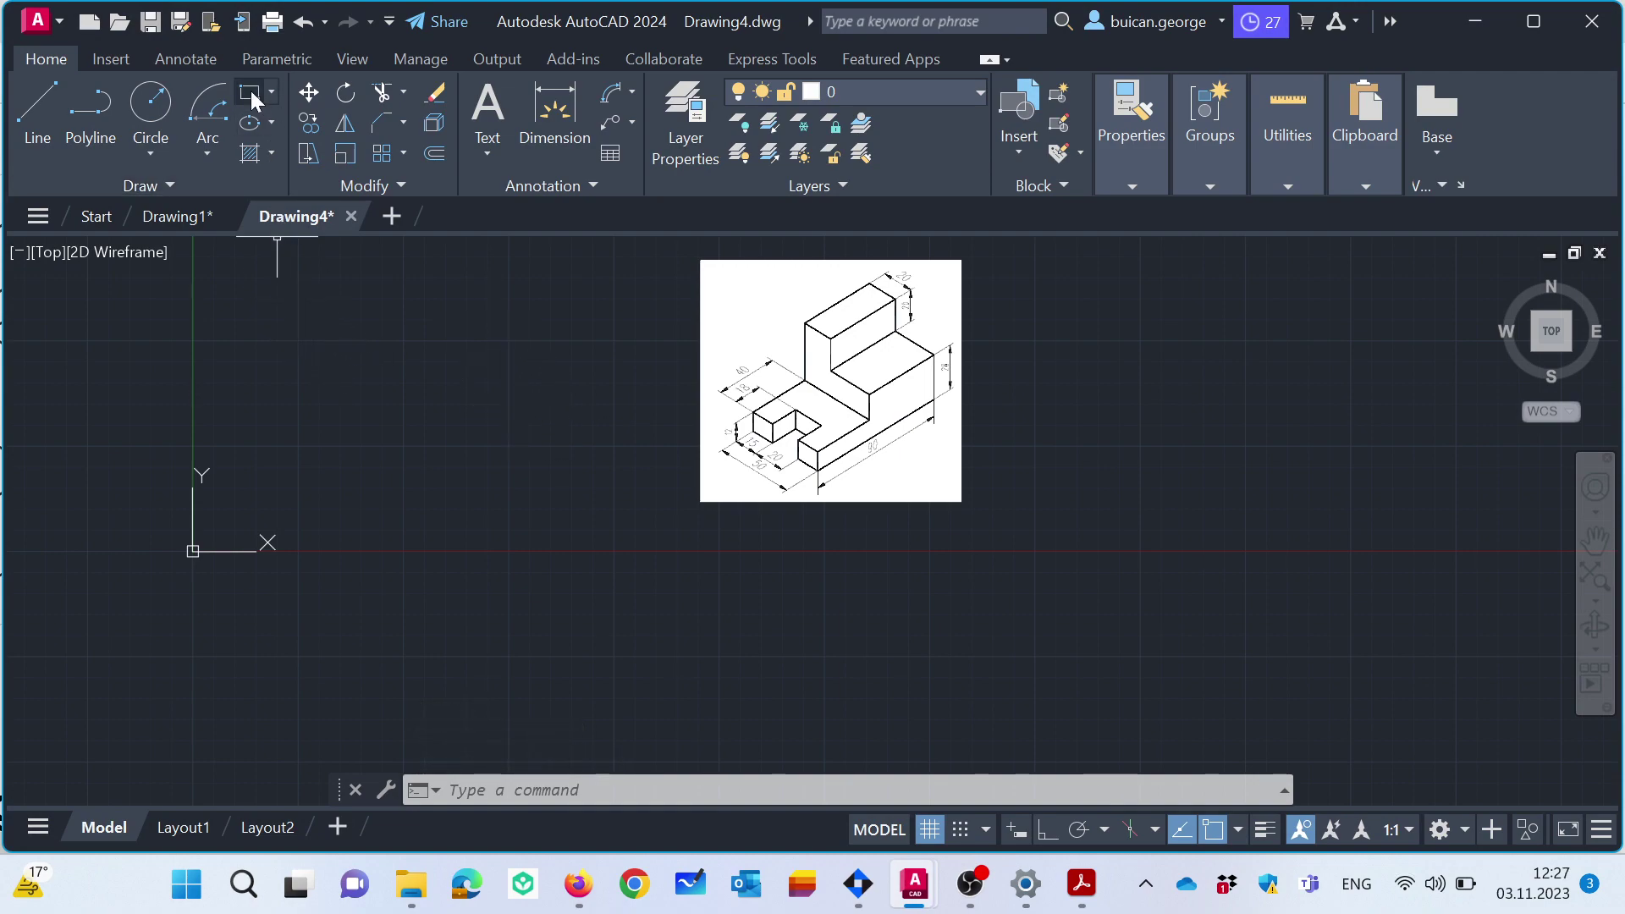
left_click(880, 90)
left_click(249, 95)
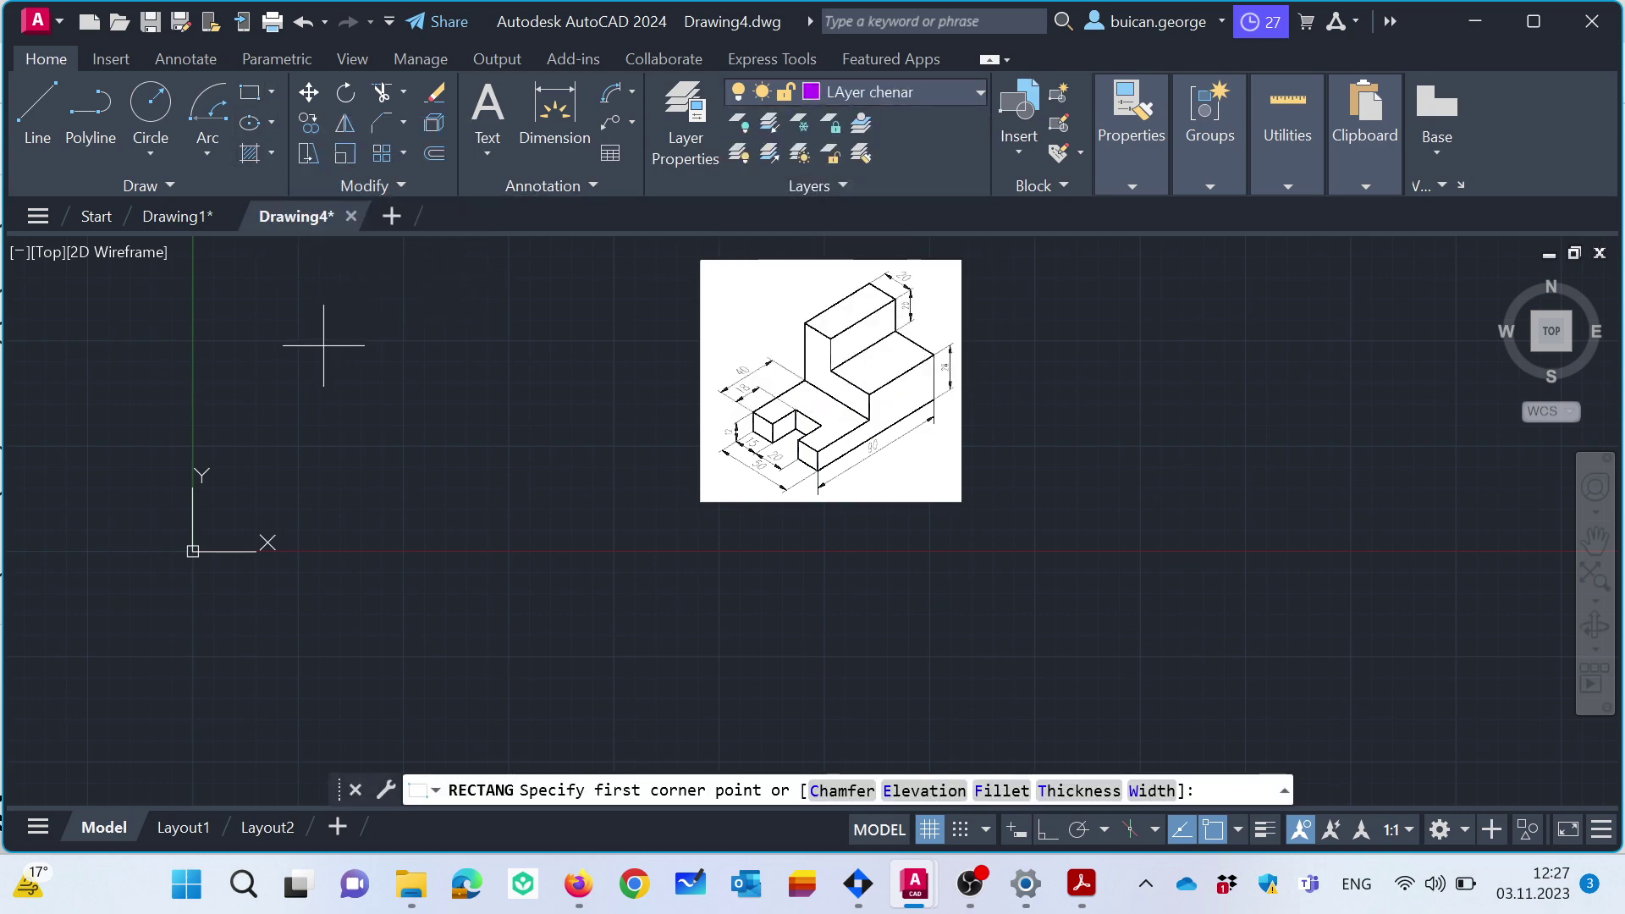
scroll(475, 315, "up", 2)
middle_click_drag(474, 316, 475, 512)
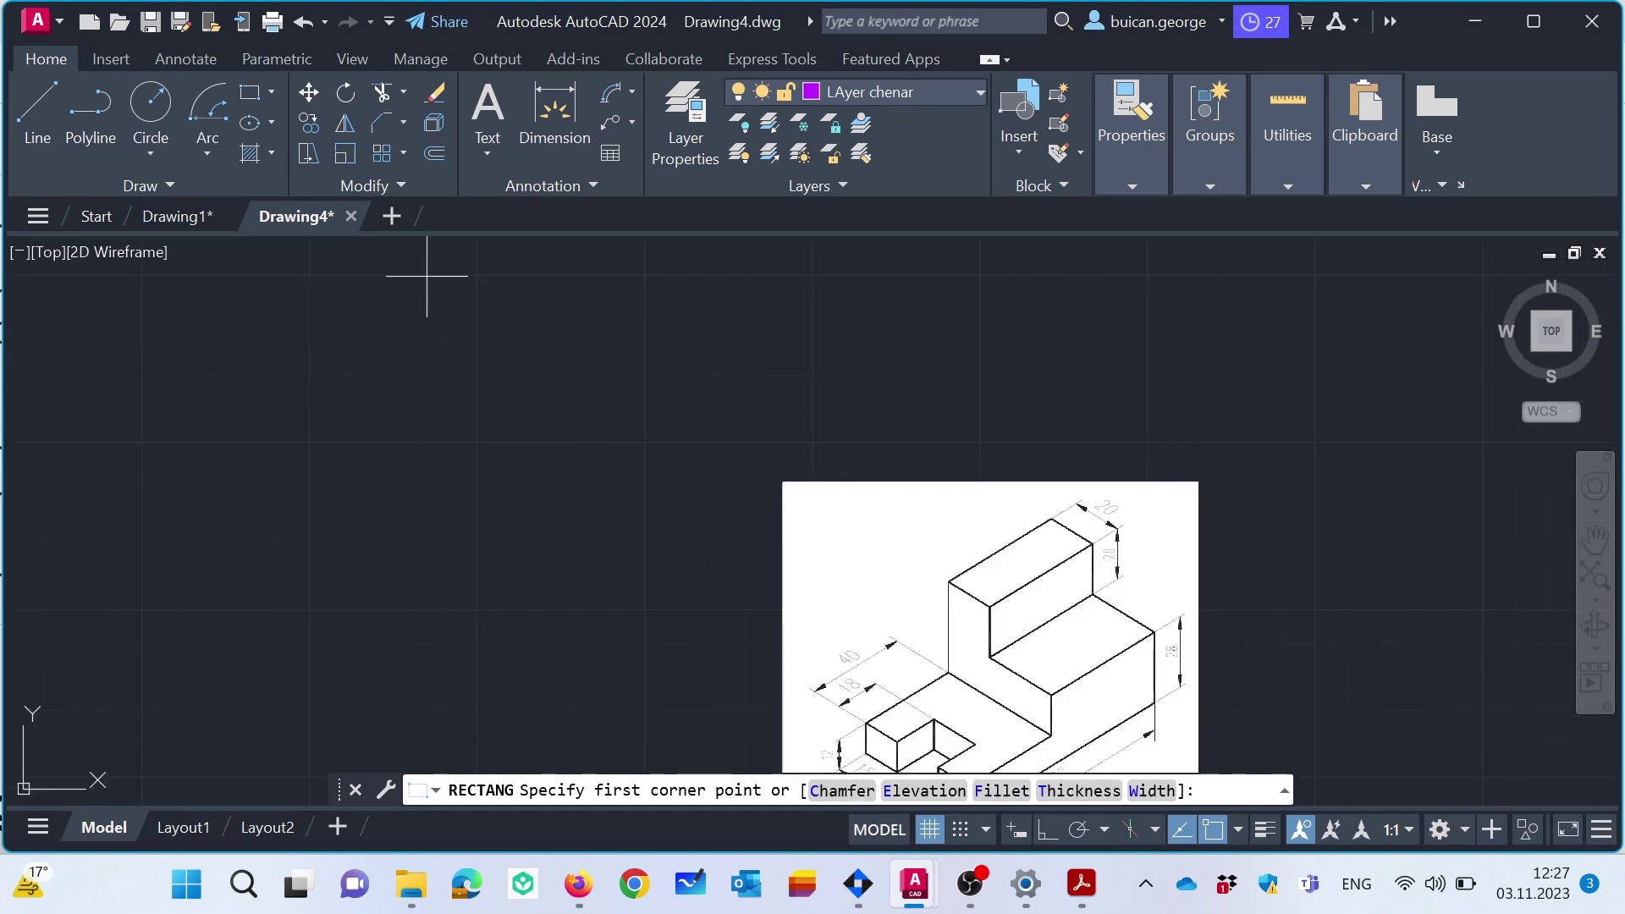
left_click(395, 285)
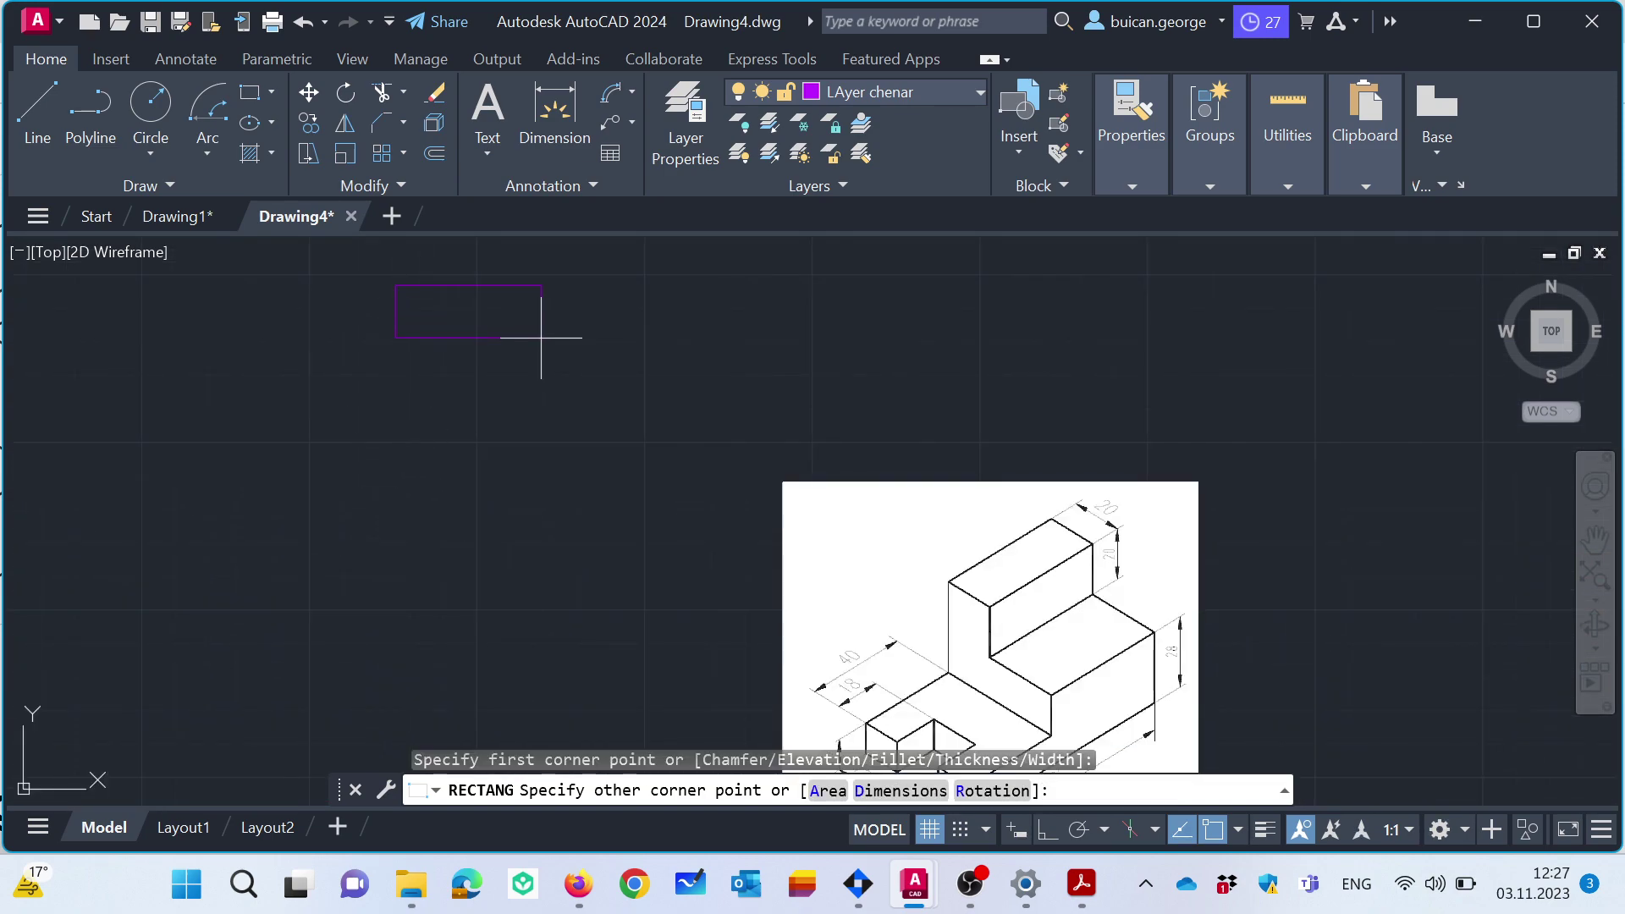
type("@100,100")
key("Return")
scroll(725, 381, "down", 4)
mouse_move(736, 381)
middle_mouse_down()
mouse_move(691, 480)
mouse_move(618, 563)
middle_mouse_up()
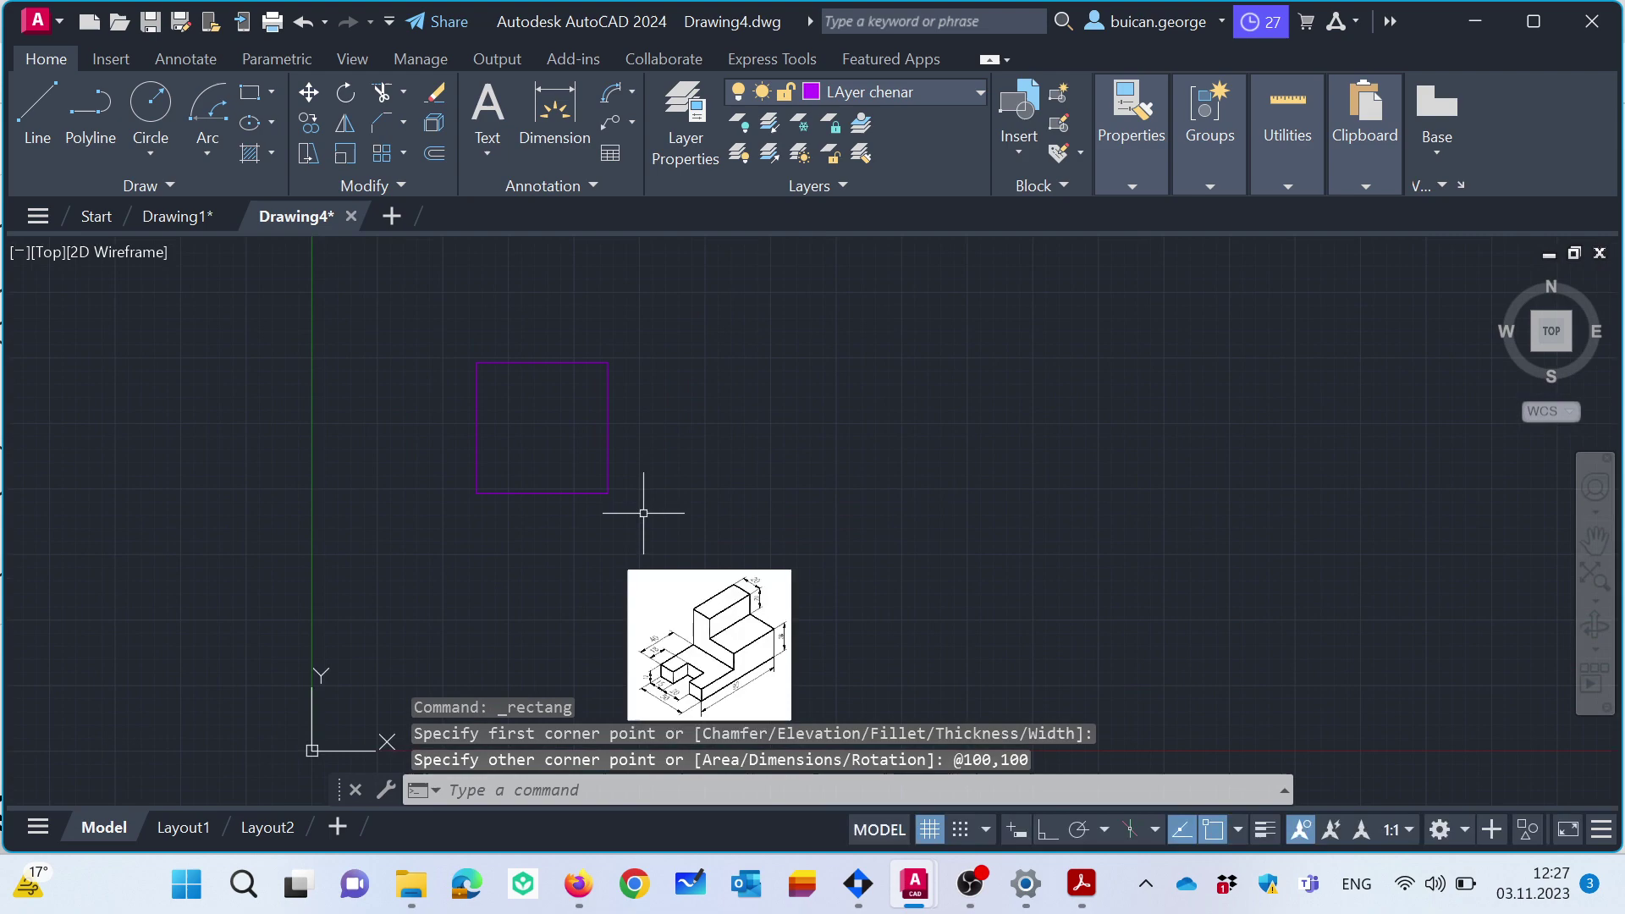
left_click(306, 122)
Copy the square to the right, below it, and further right.
left_click(526, 365)
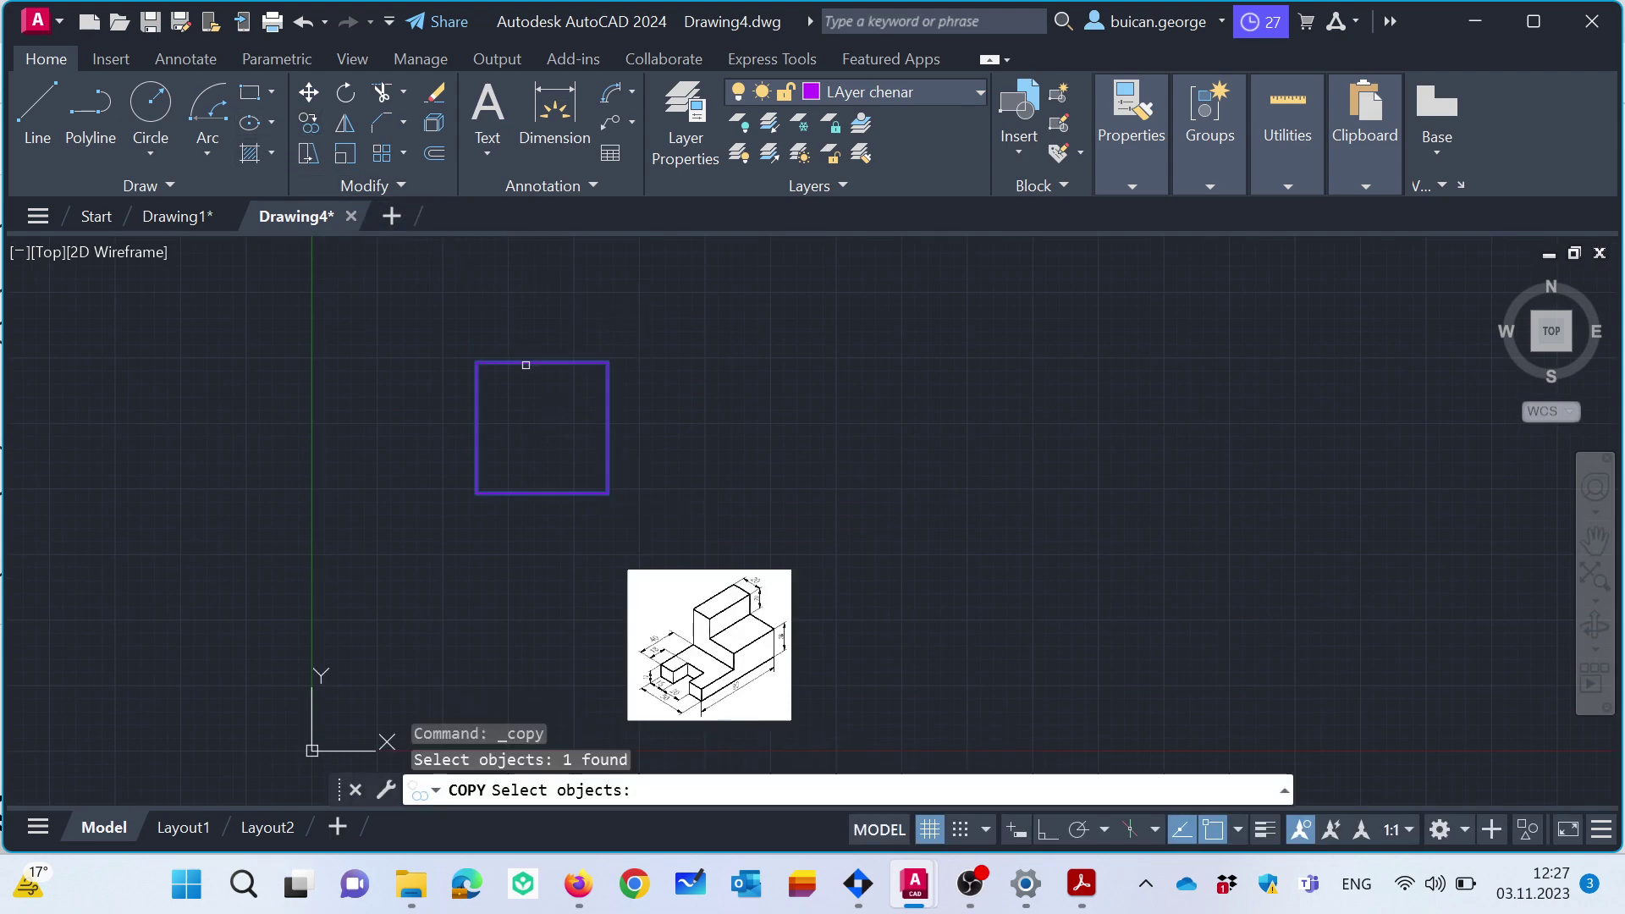
key("Return")
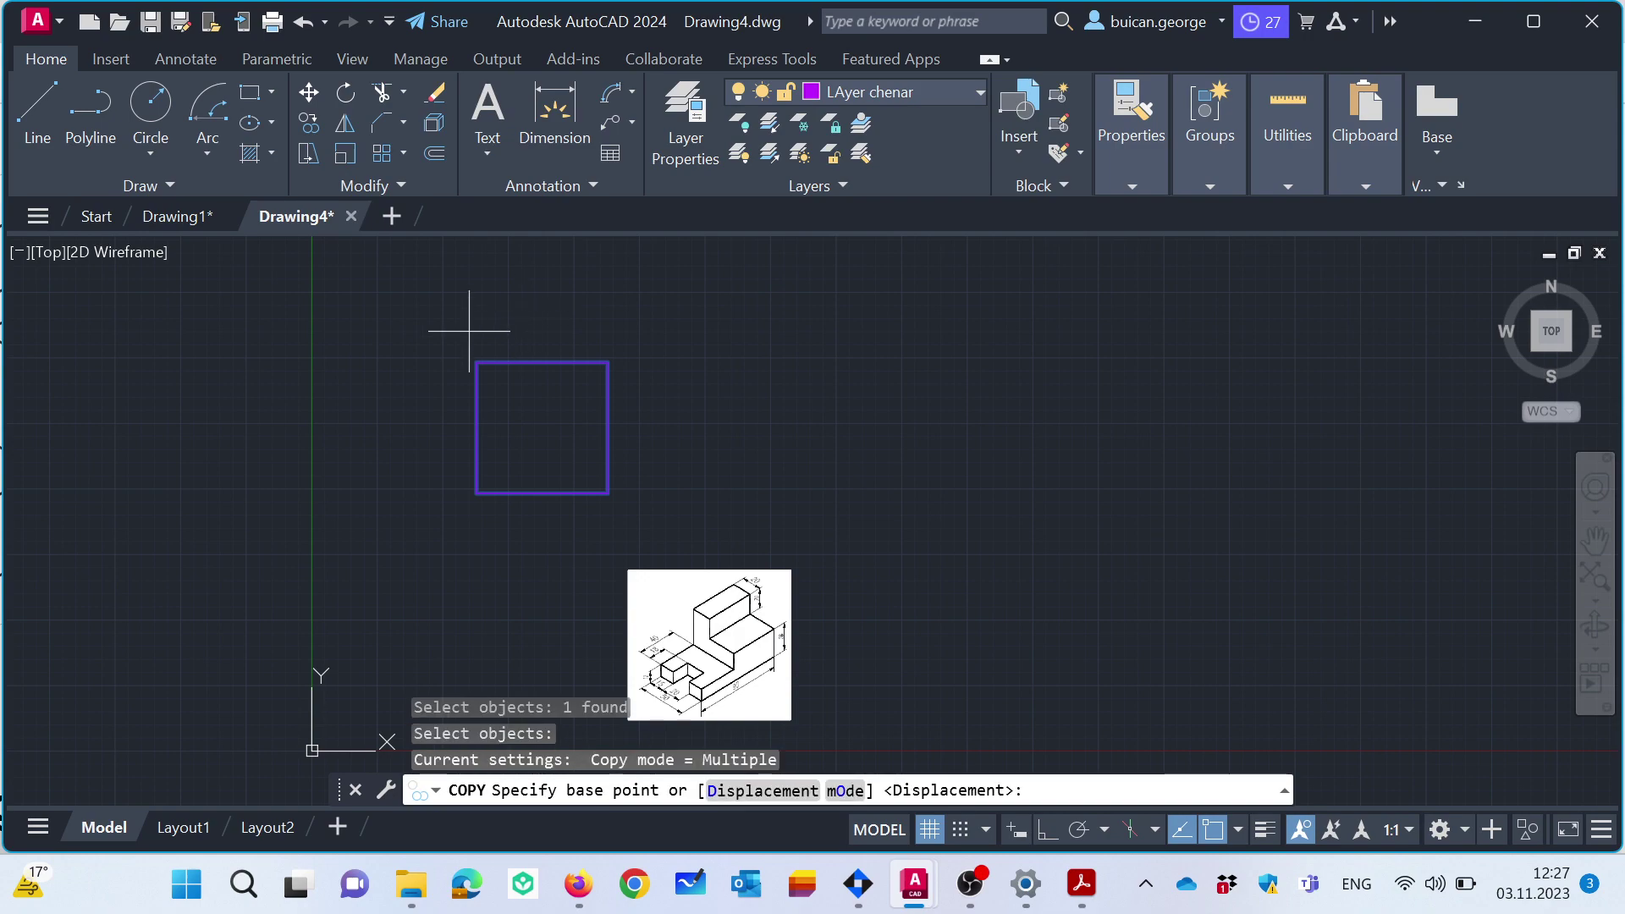
left_click(476, 362)
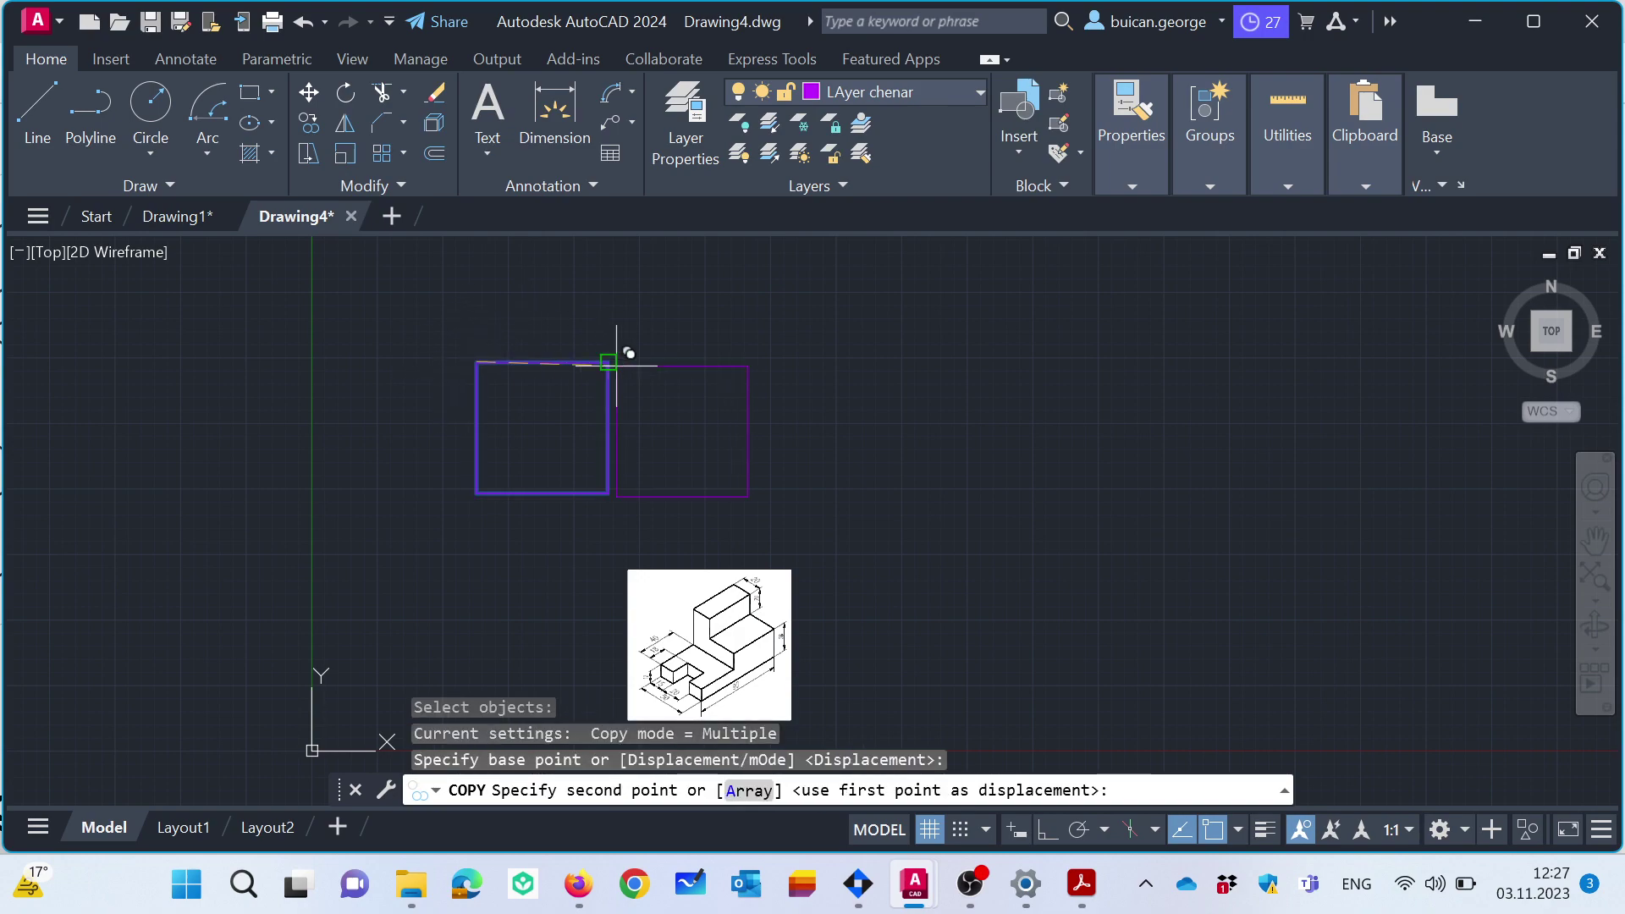
left_click(607, 363)
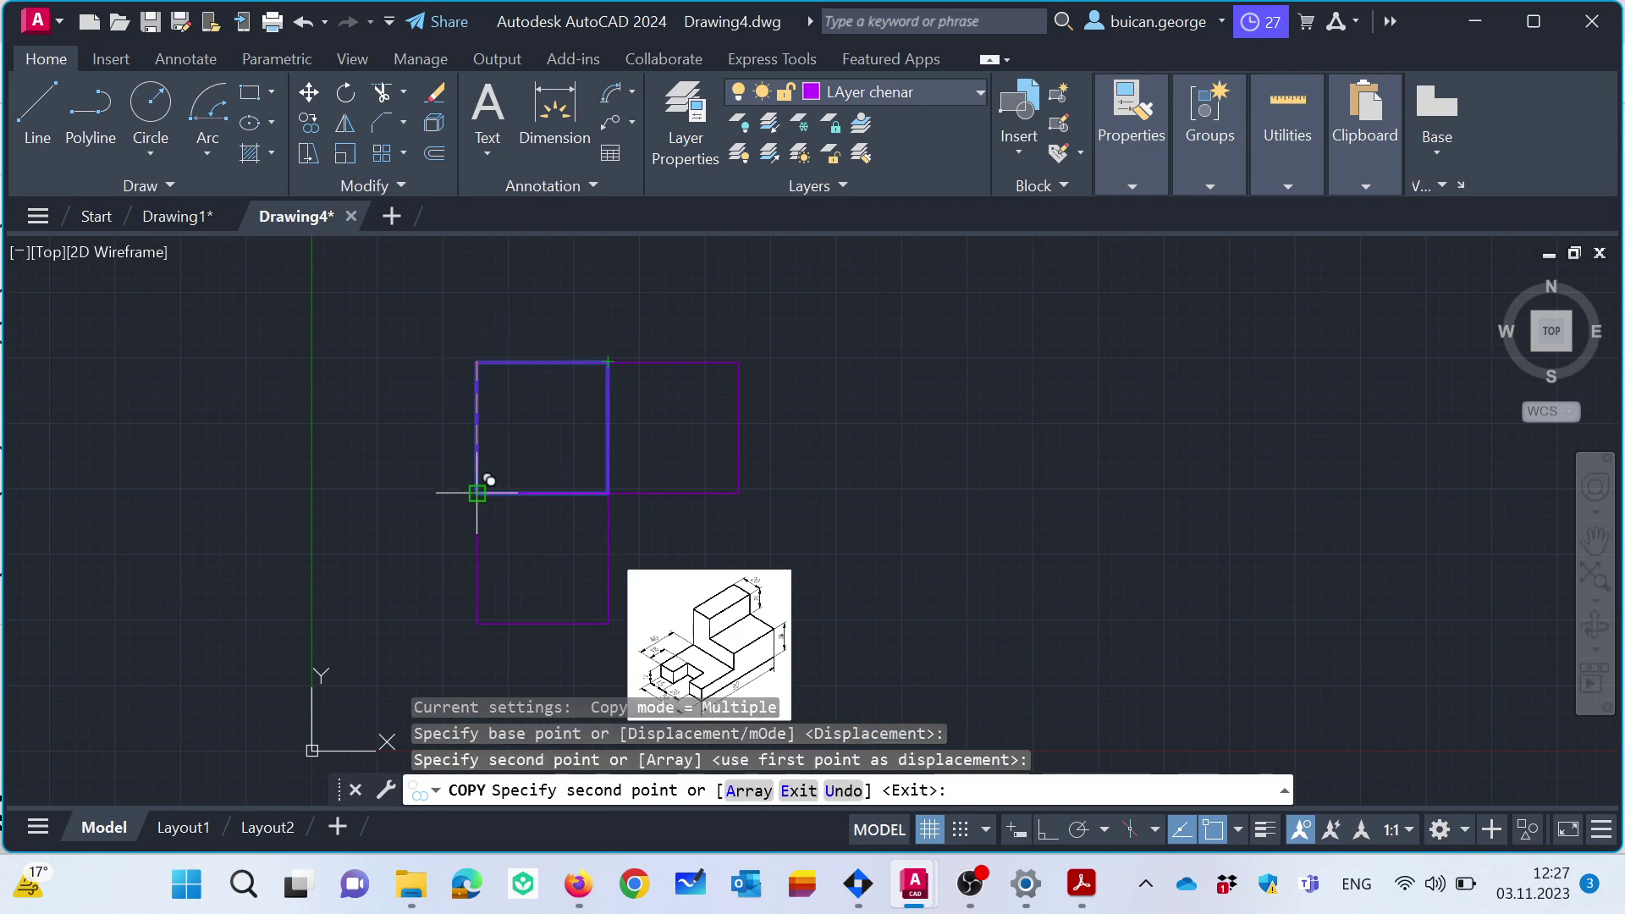
left_click(476, 493)
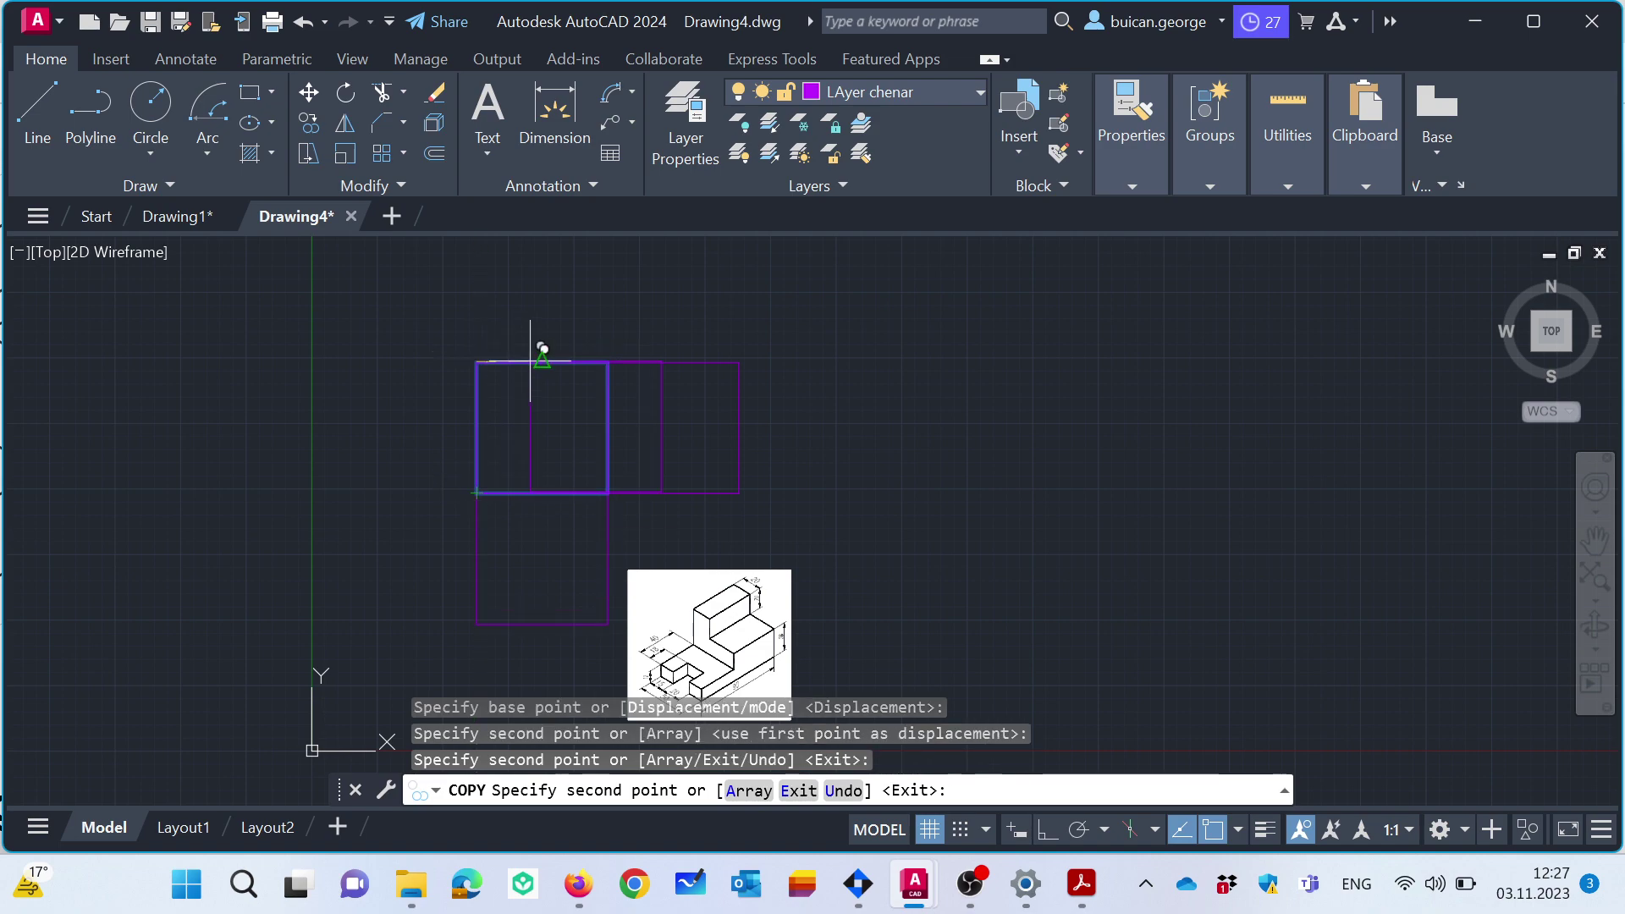
left_click(739, 362)
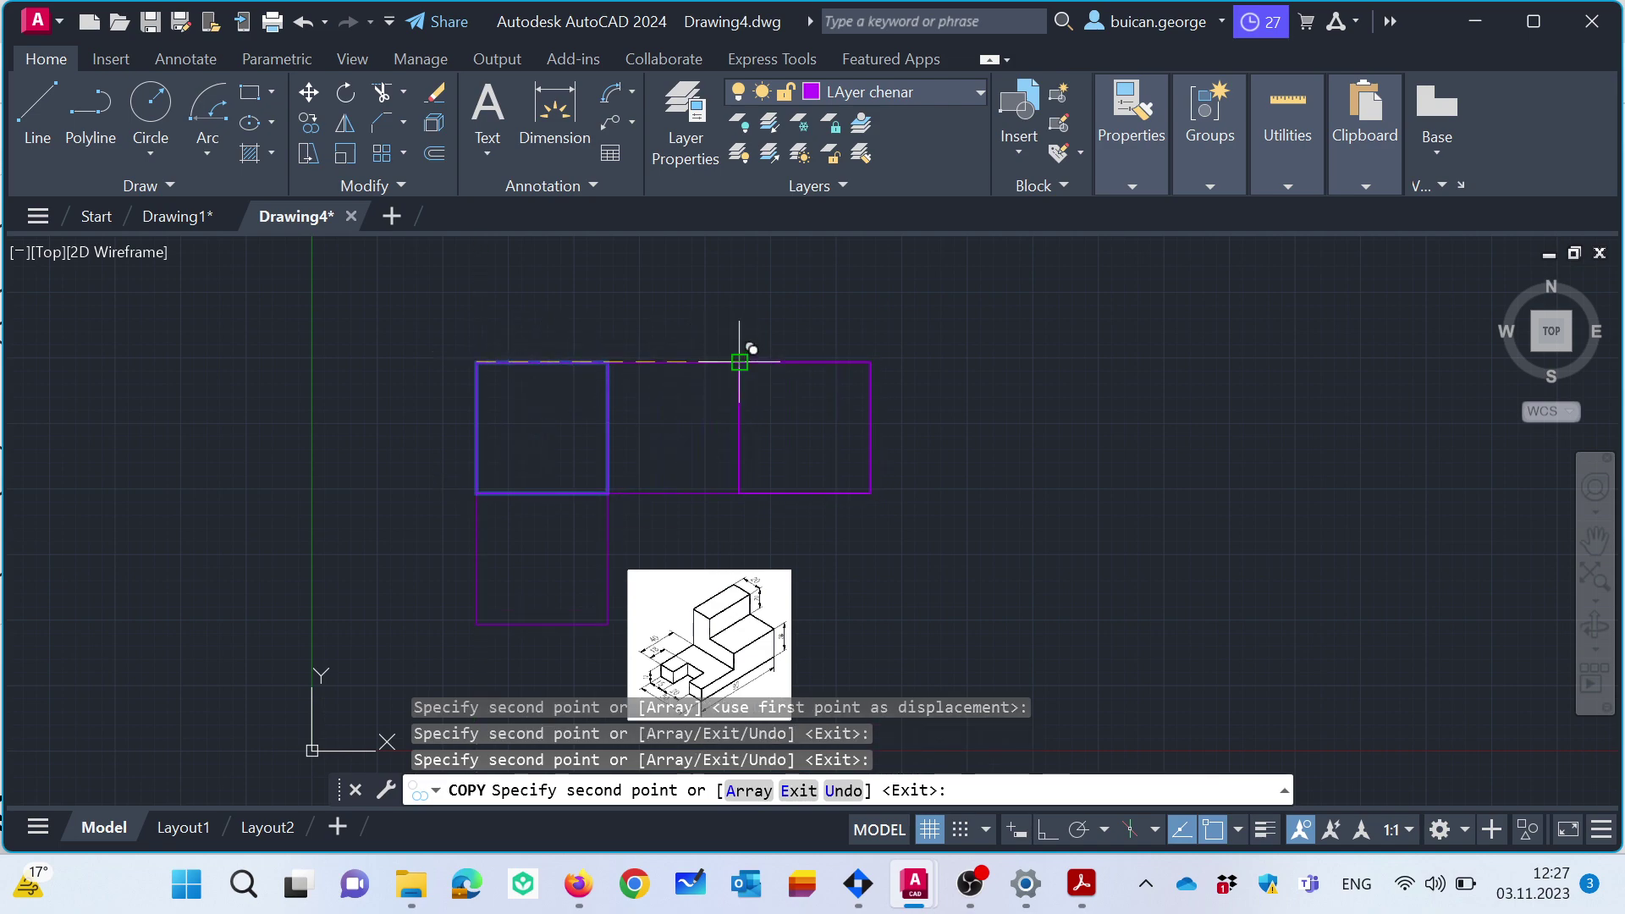
key("Escape")
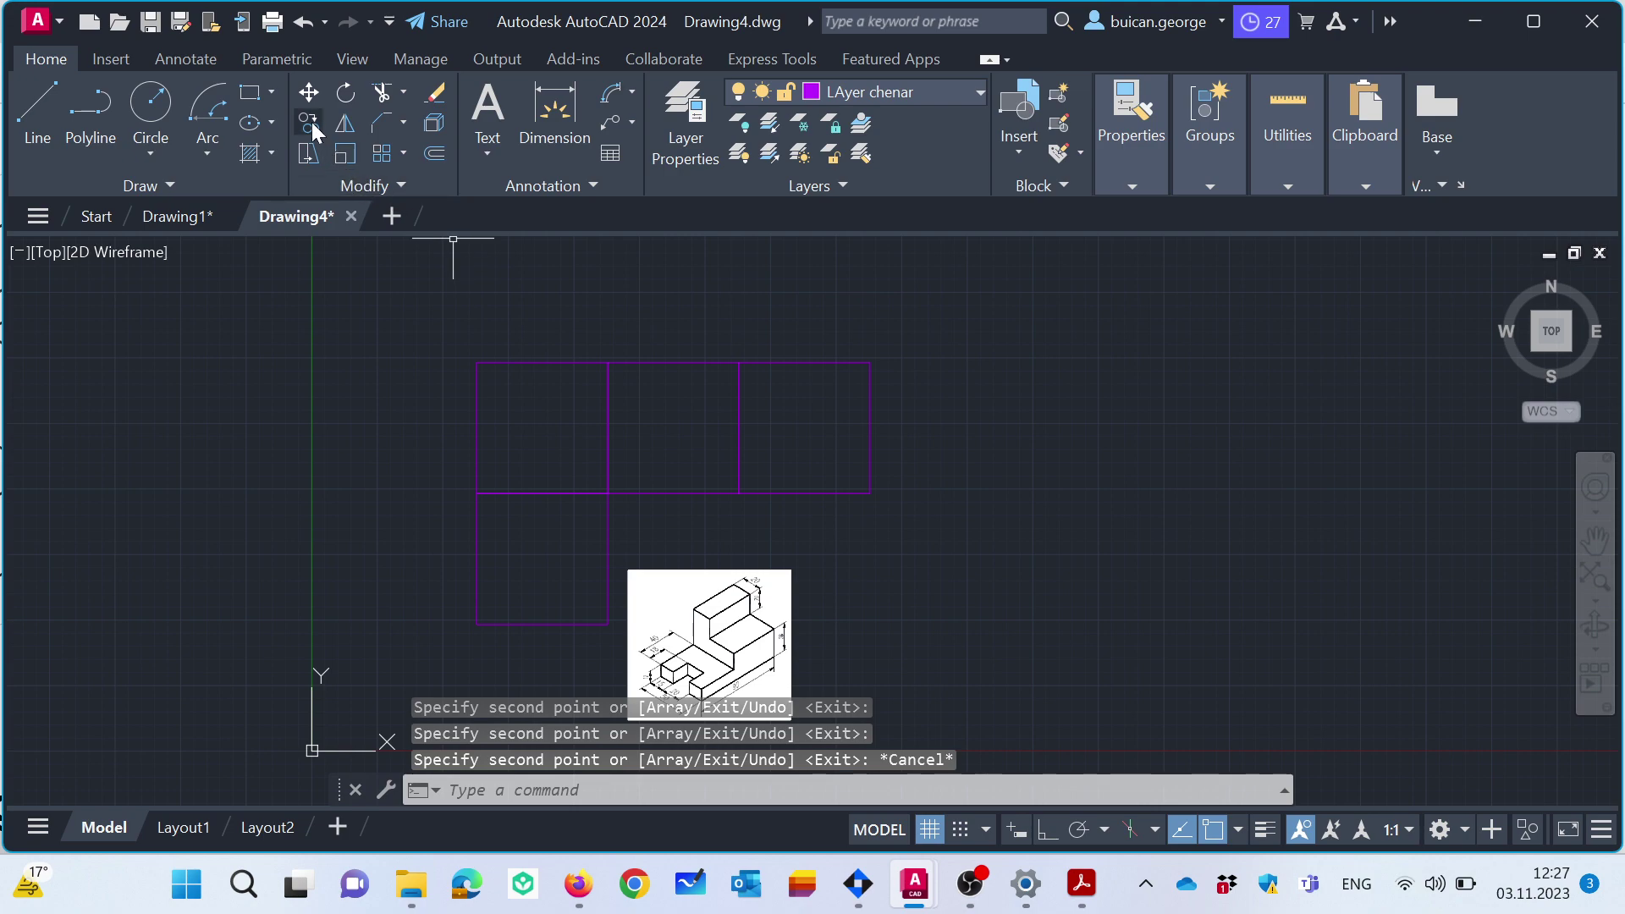
Copy the square again to place frames to the left and above.
key("Return")
left_click(522, 363)
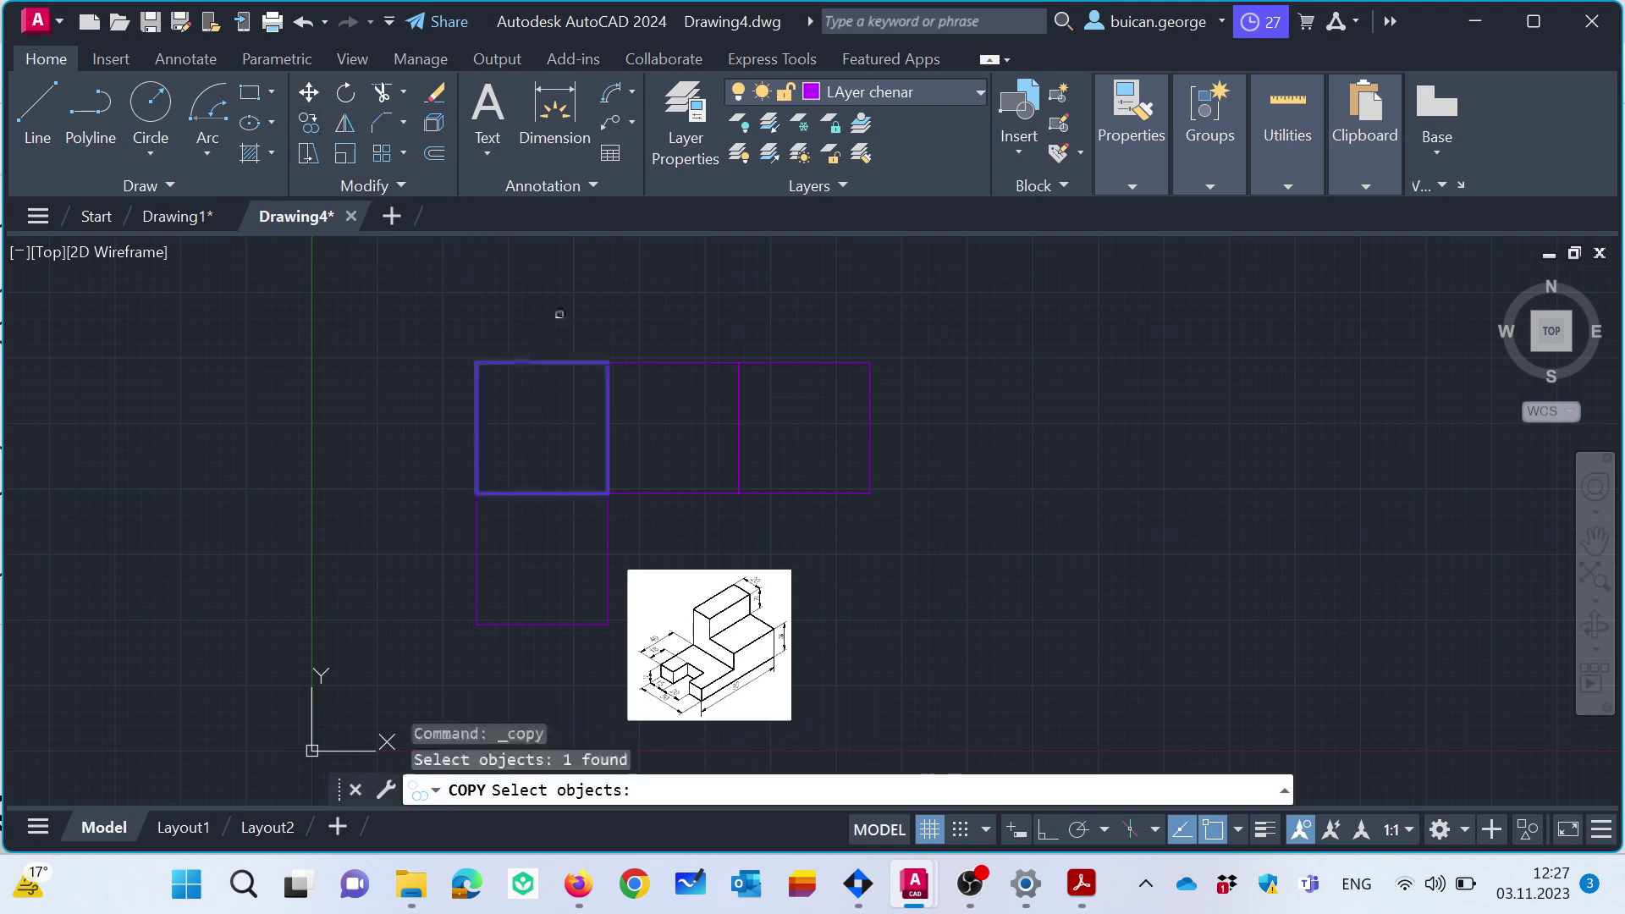
key("Return")
left_click(607, 493)
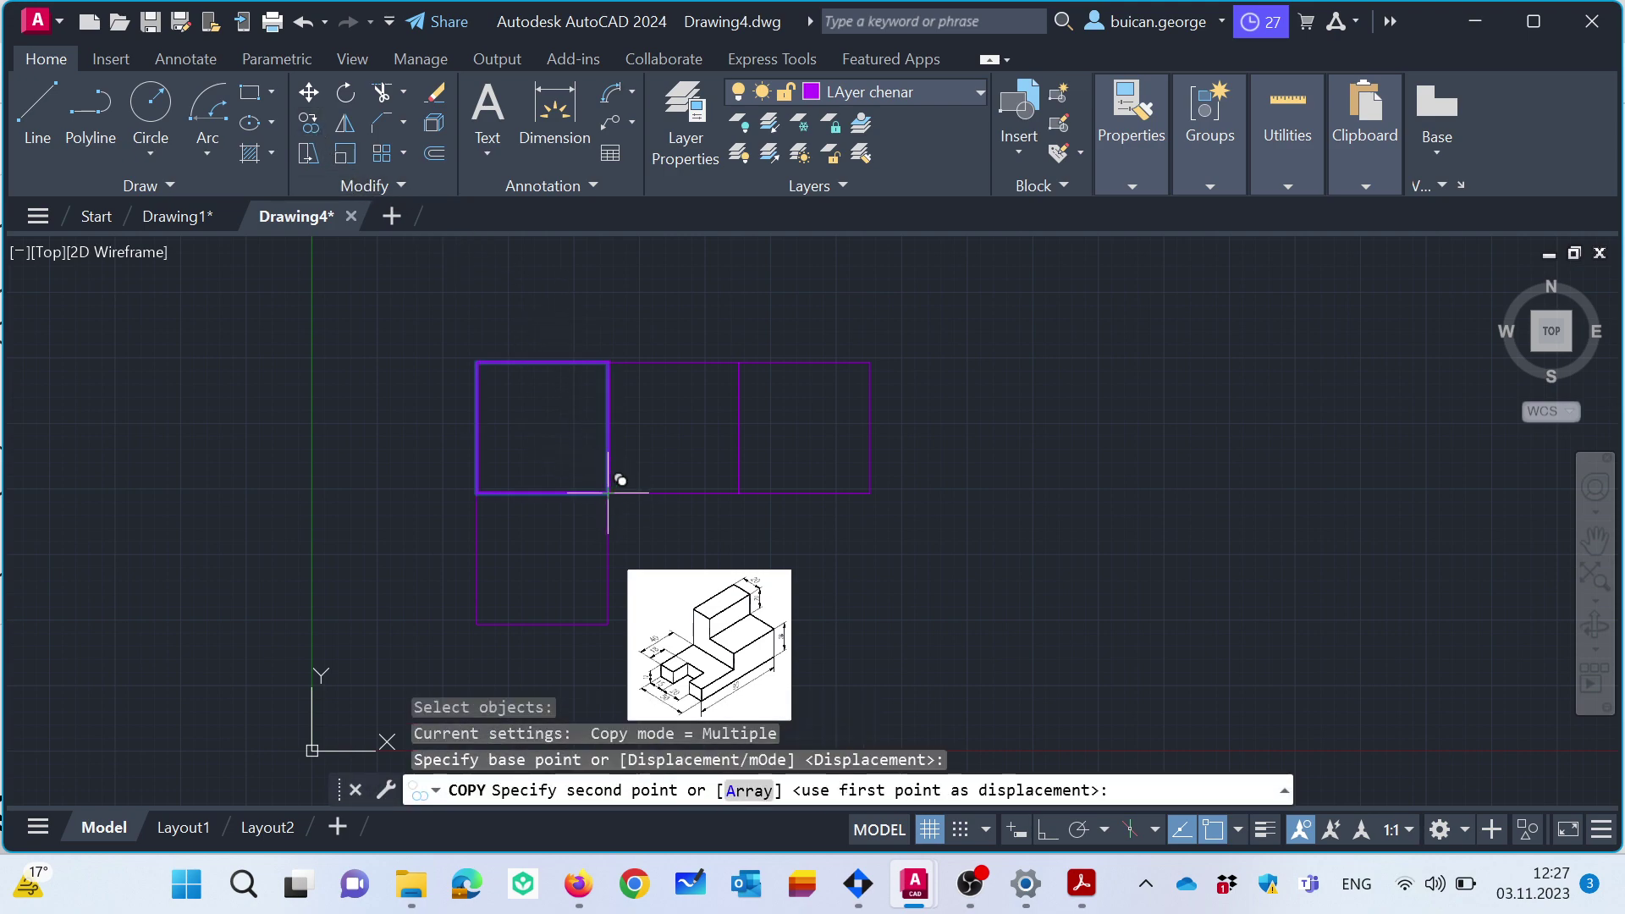
left_click(476, 492)
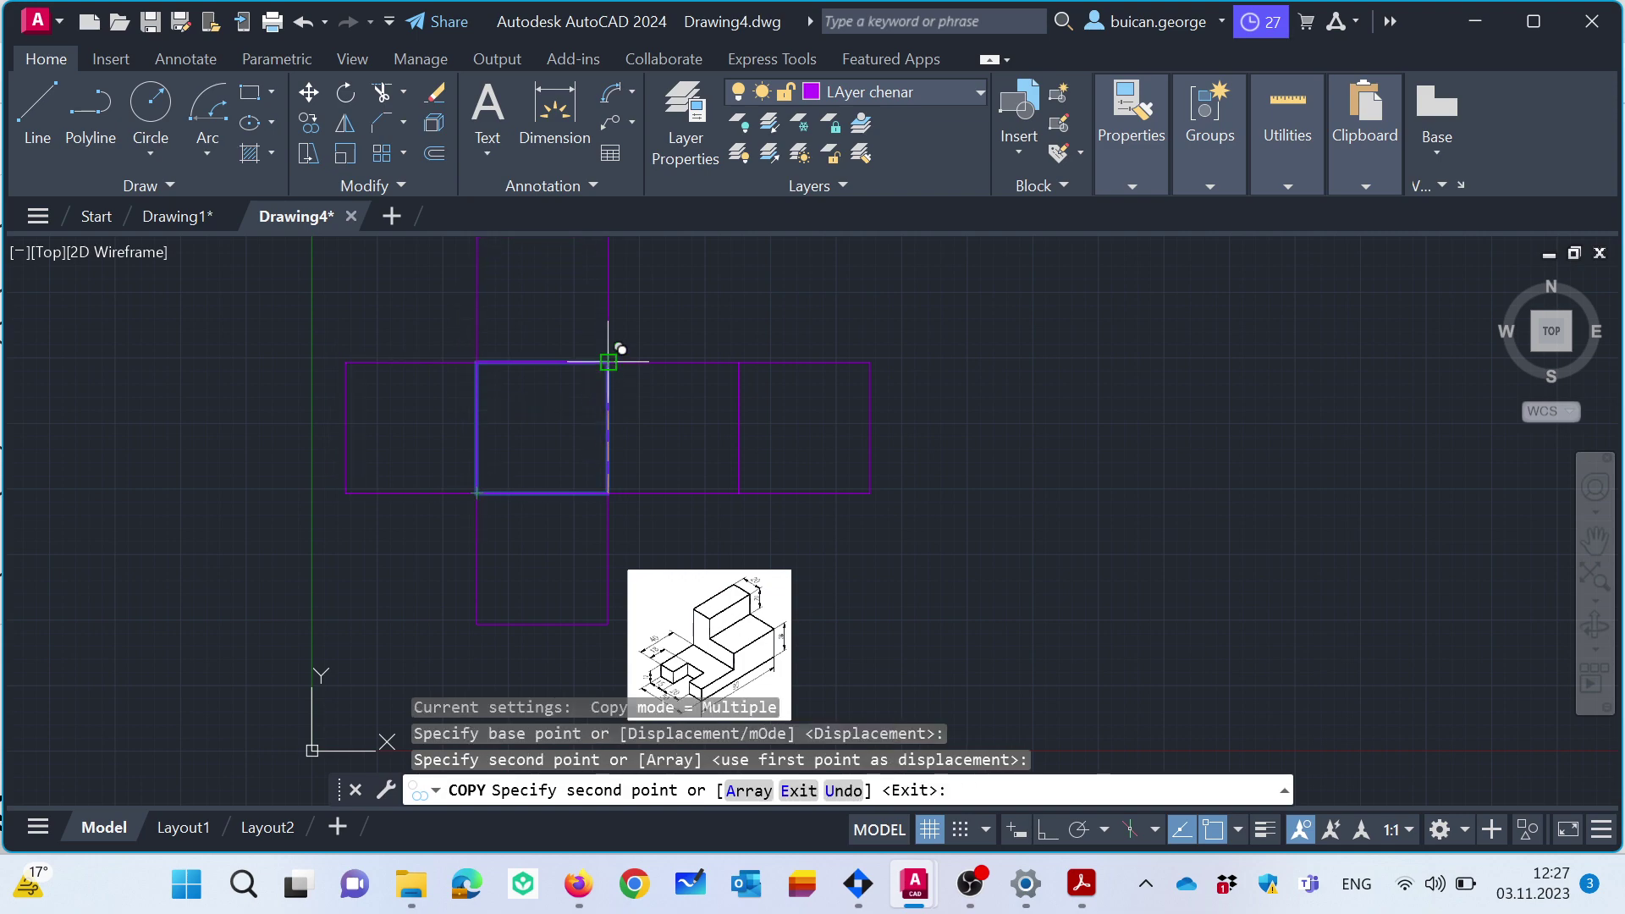
left_click(607, 362)
key("Escape")
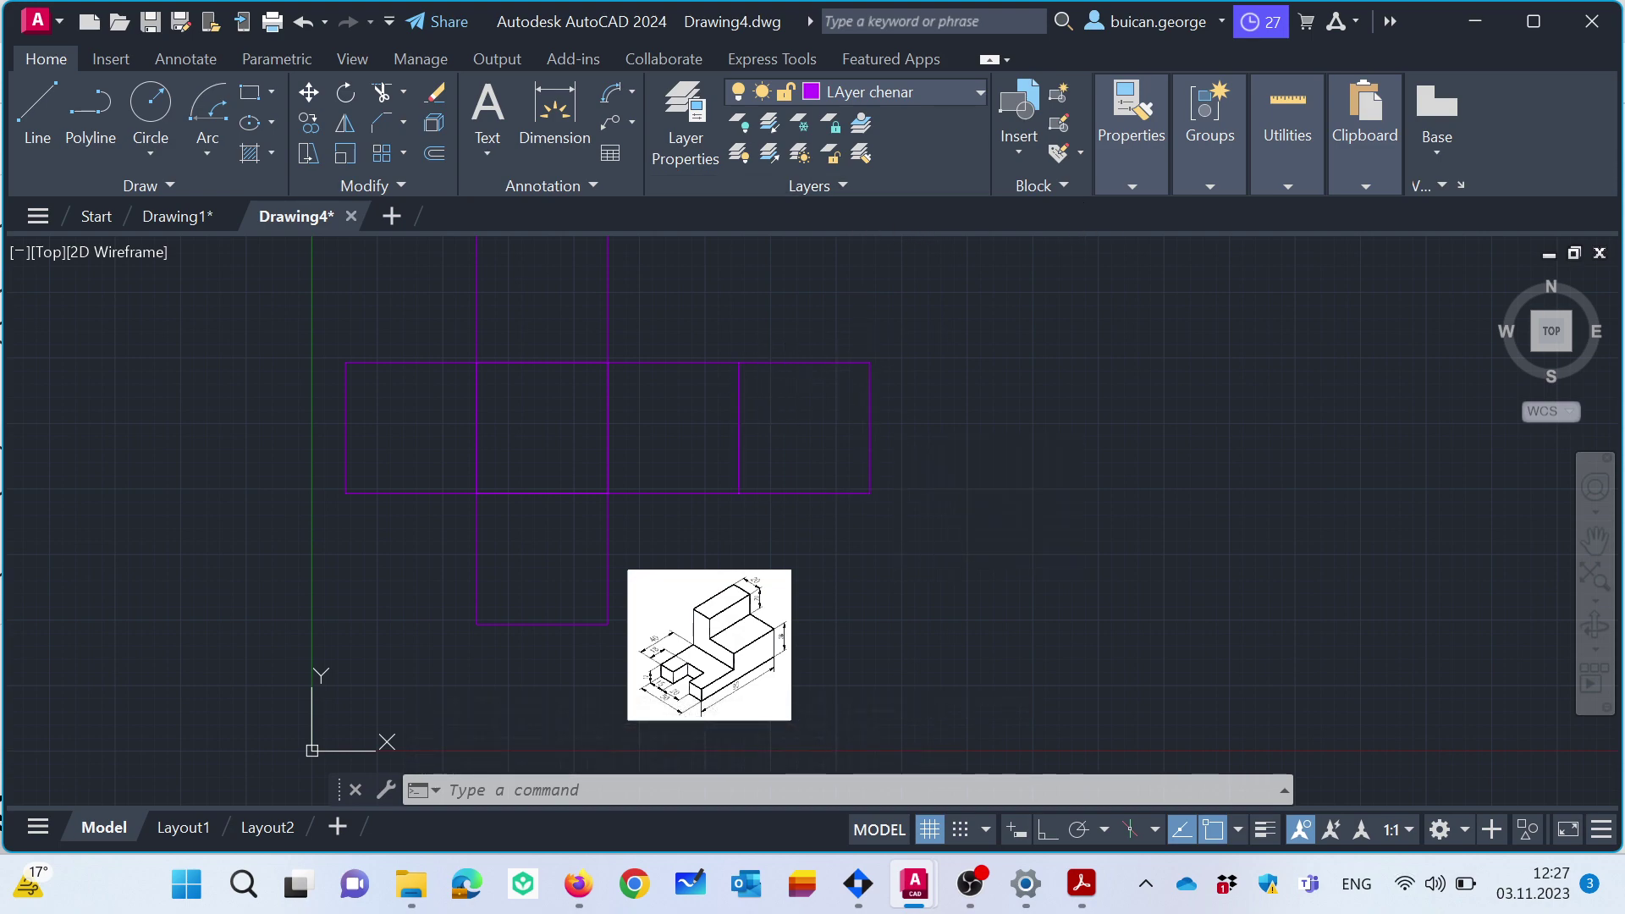
Make Axe de simetrie current and draw a vertical centre axis in the frame.
left_click(902, 93)
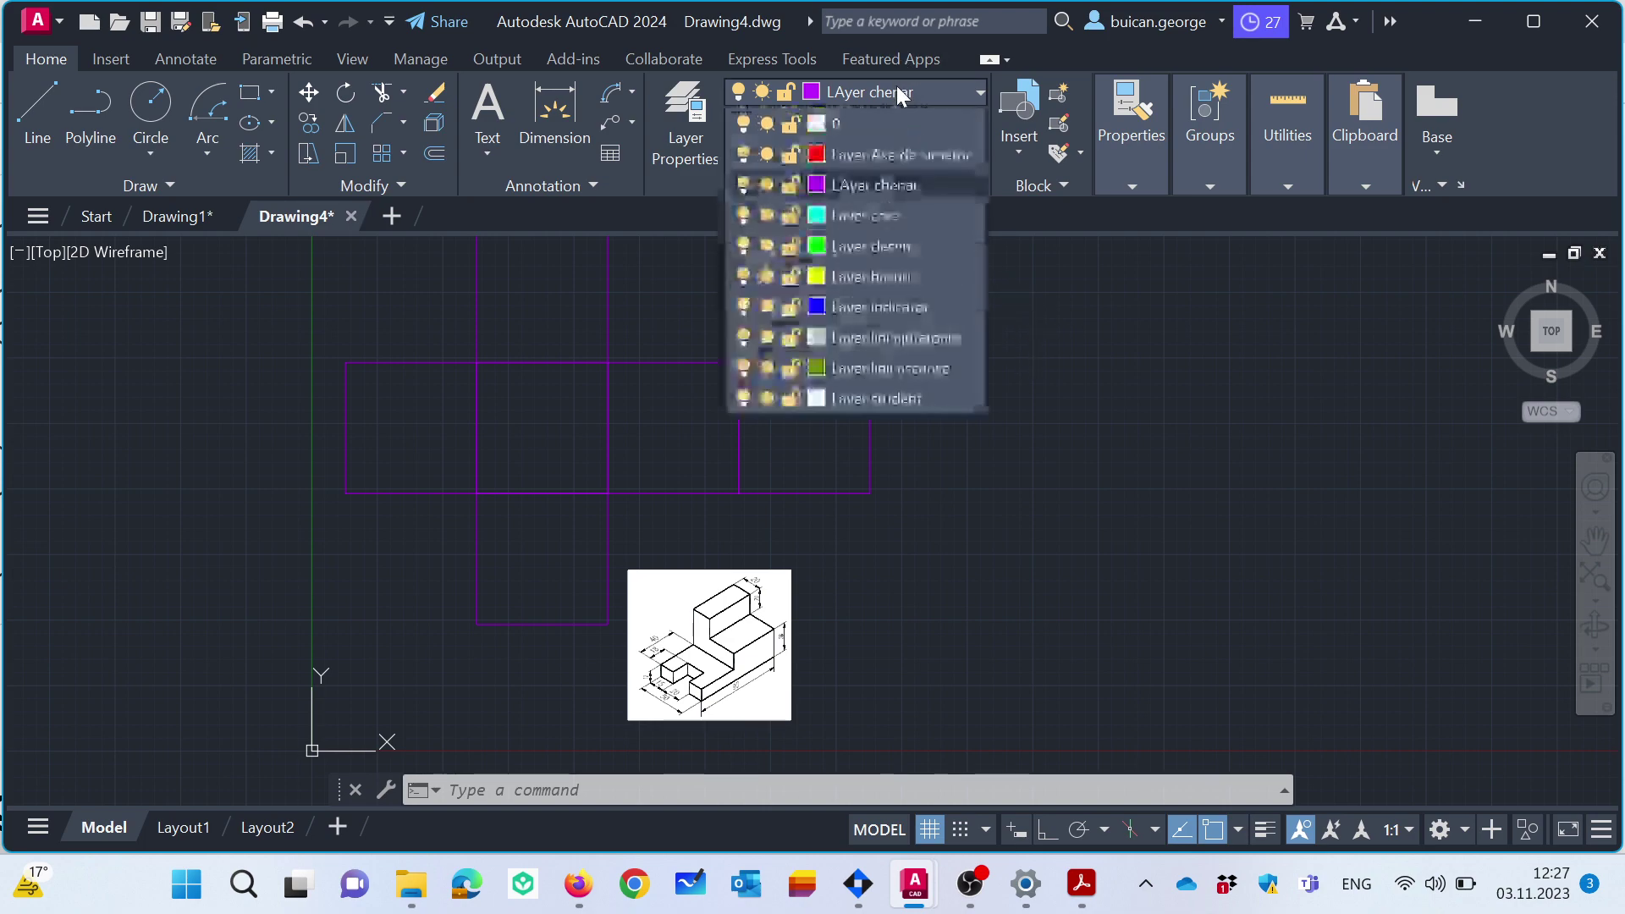
left_click(877, 149)
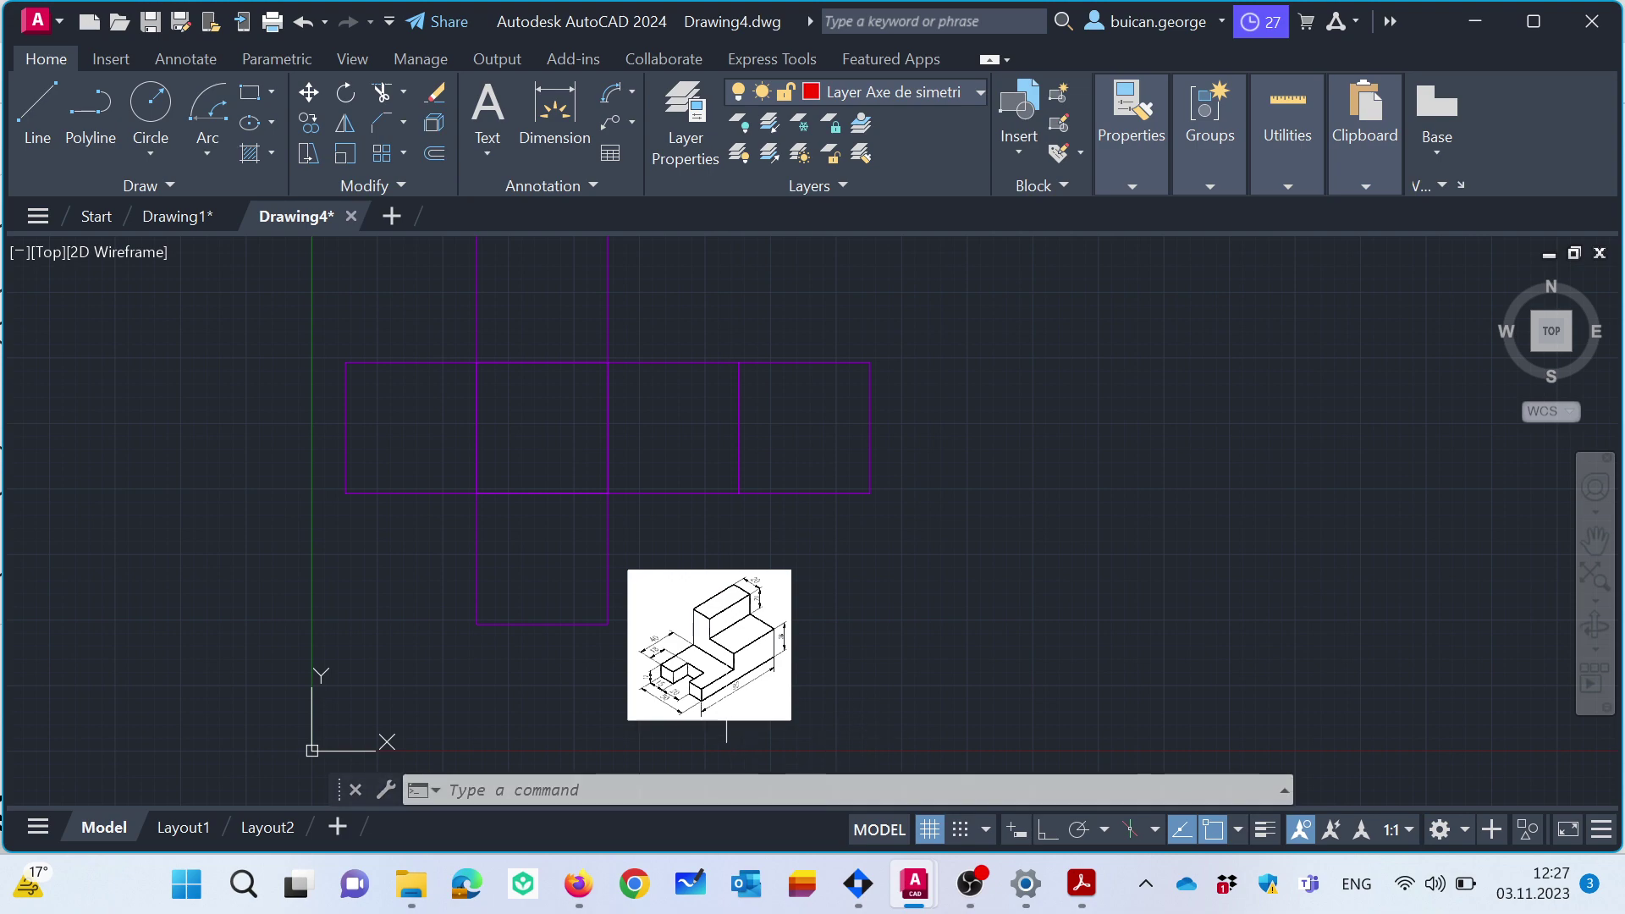
scroll(735, 706, "up", 6)
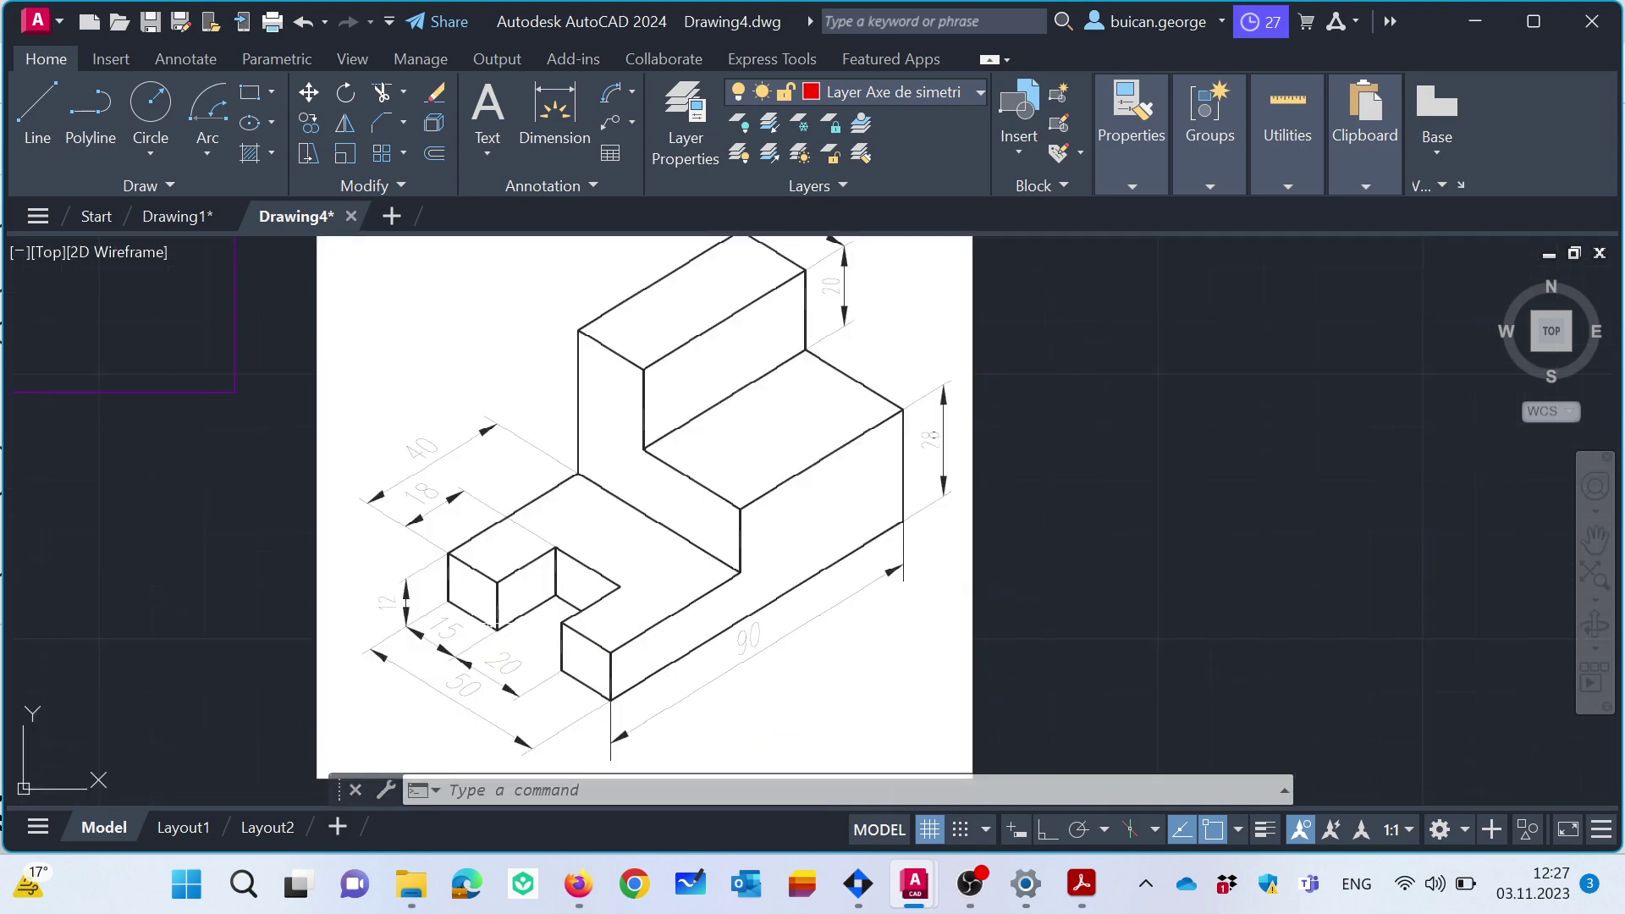
scroll(510, 663, "down", 6)
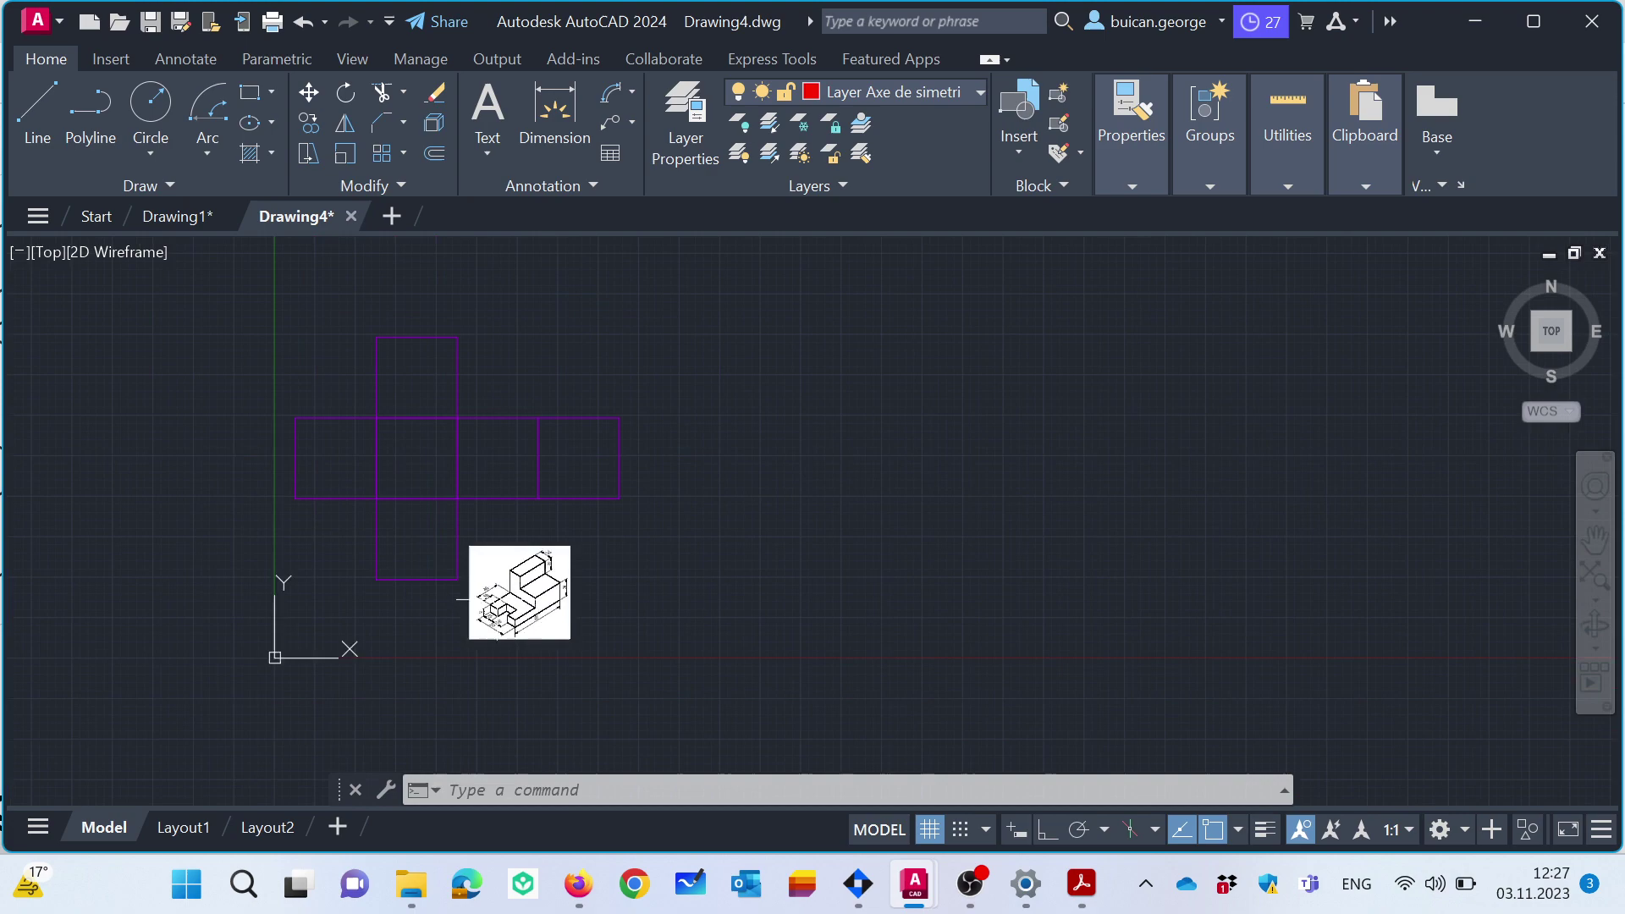
left_click(38, 110)
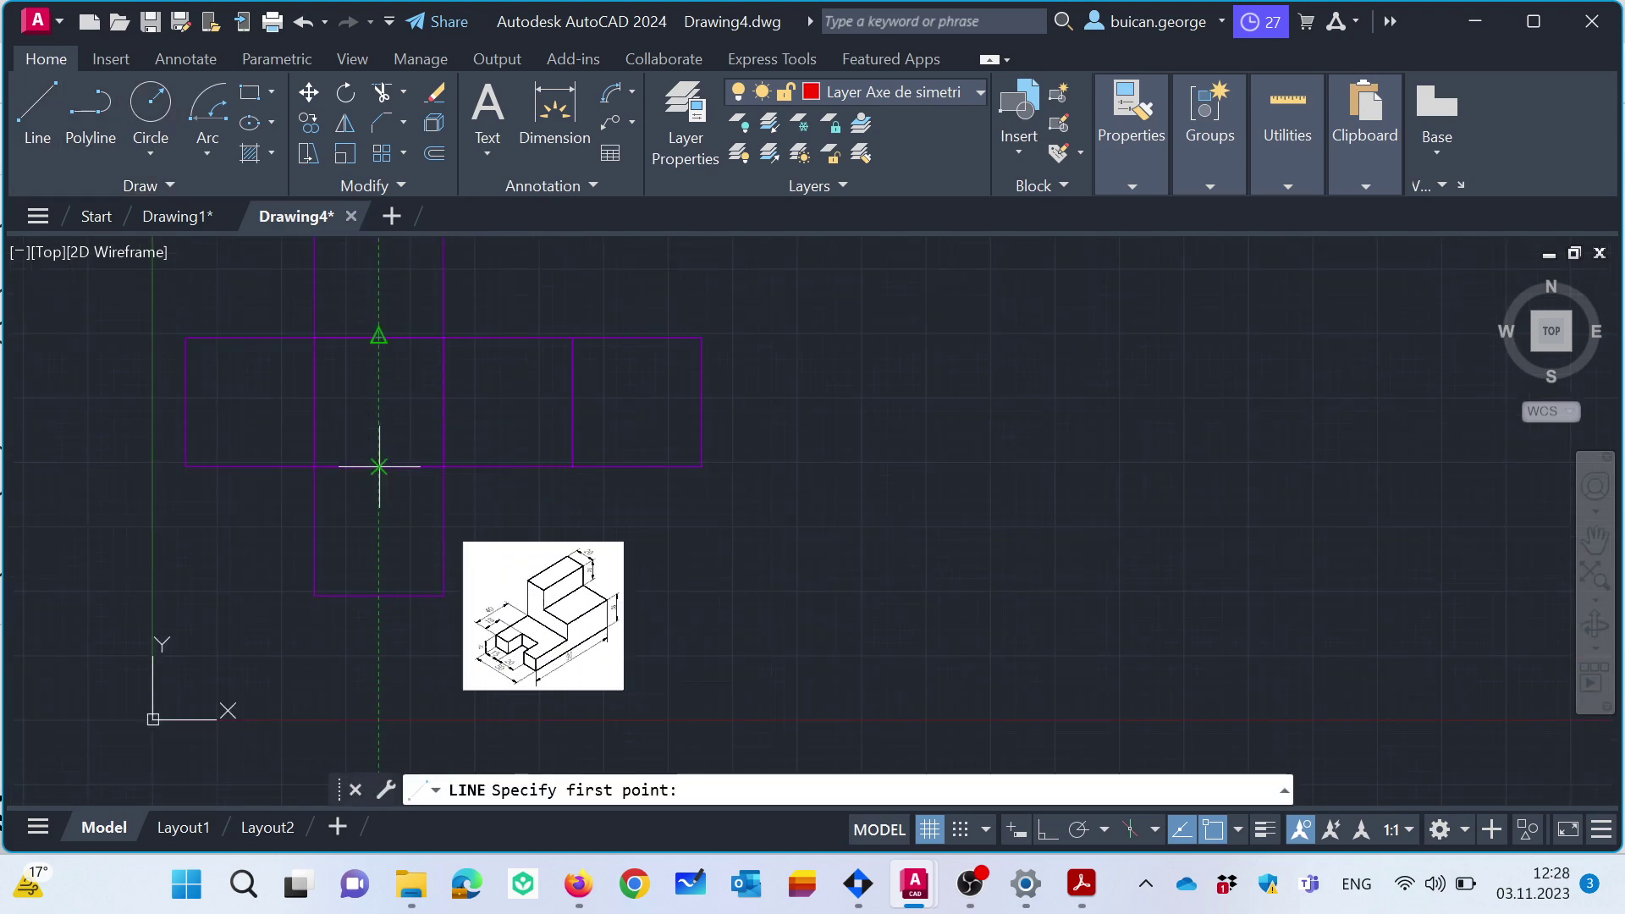
left_click(379, 336)
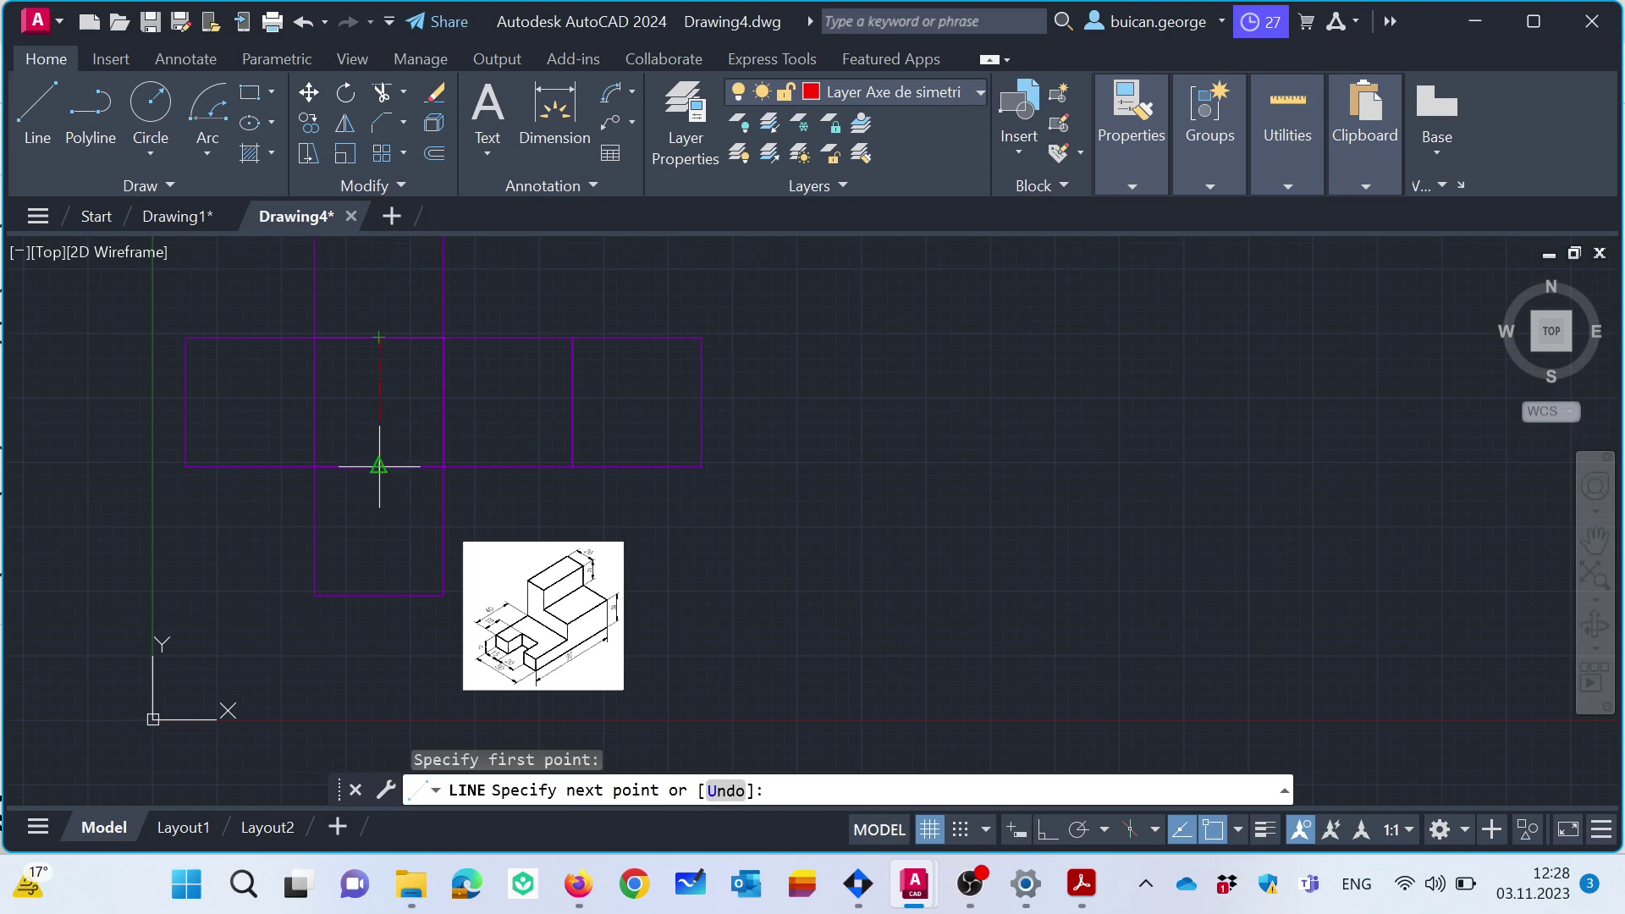
left_click(378, 466)
key("Escape")
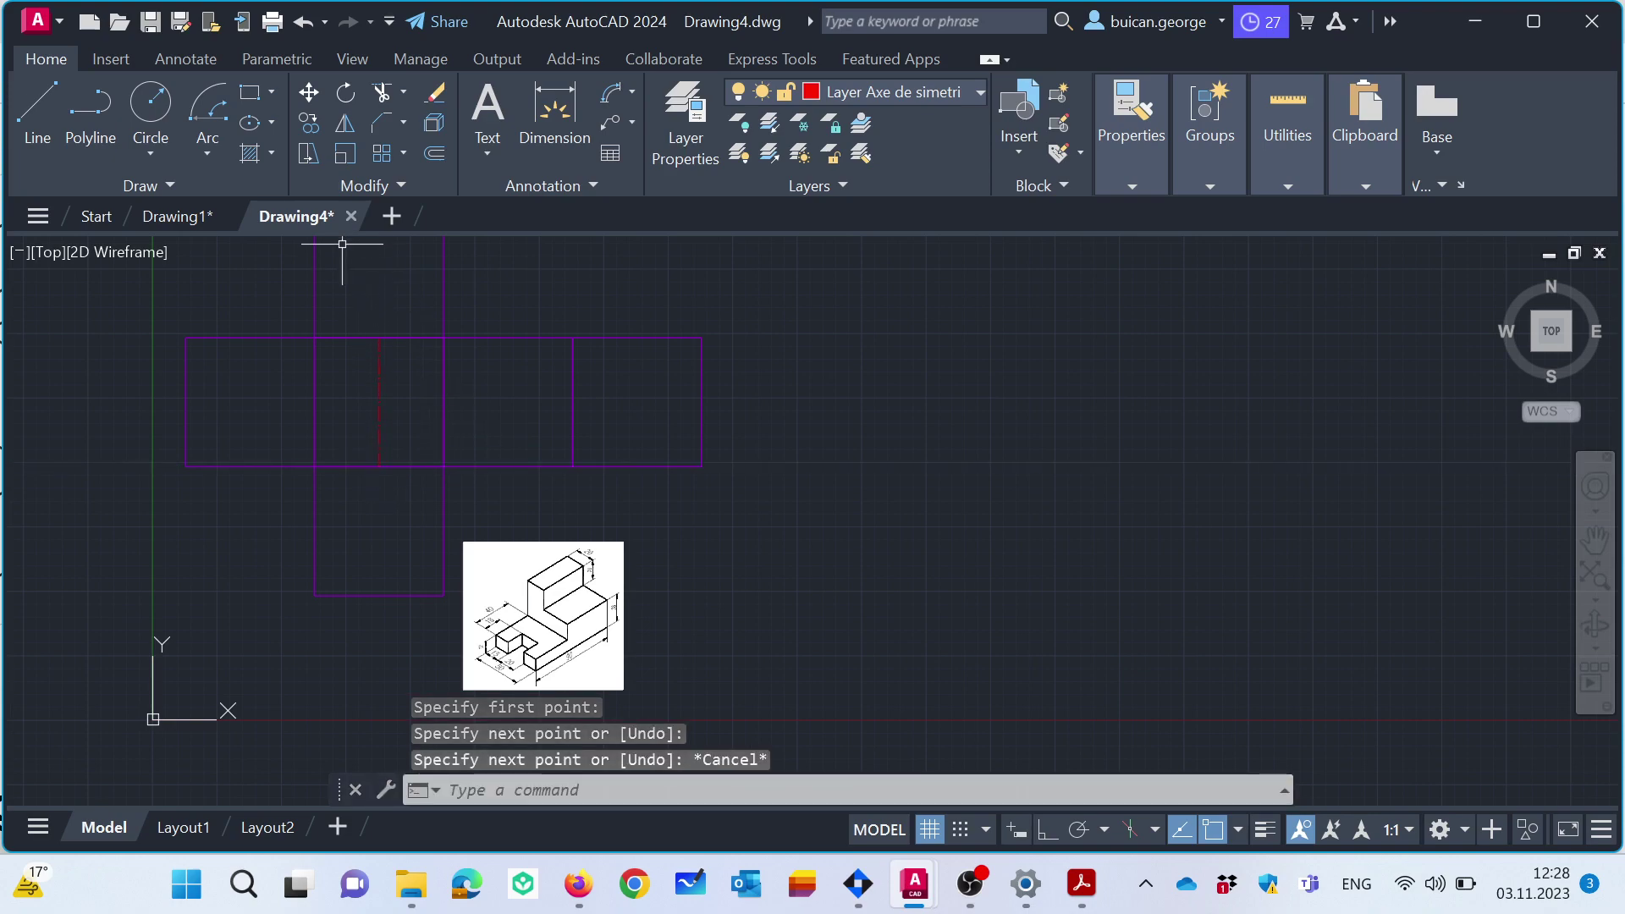
Offset the centre axis 25 units to both the left and right.
left_click(432, 164)
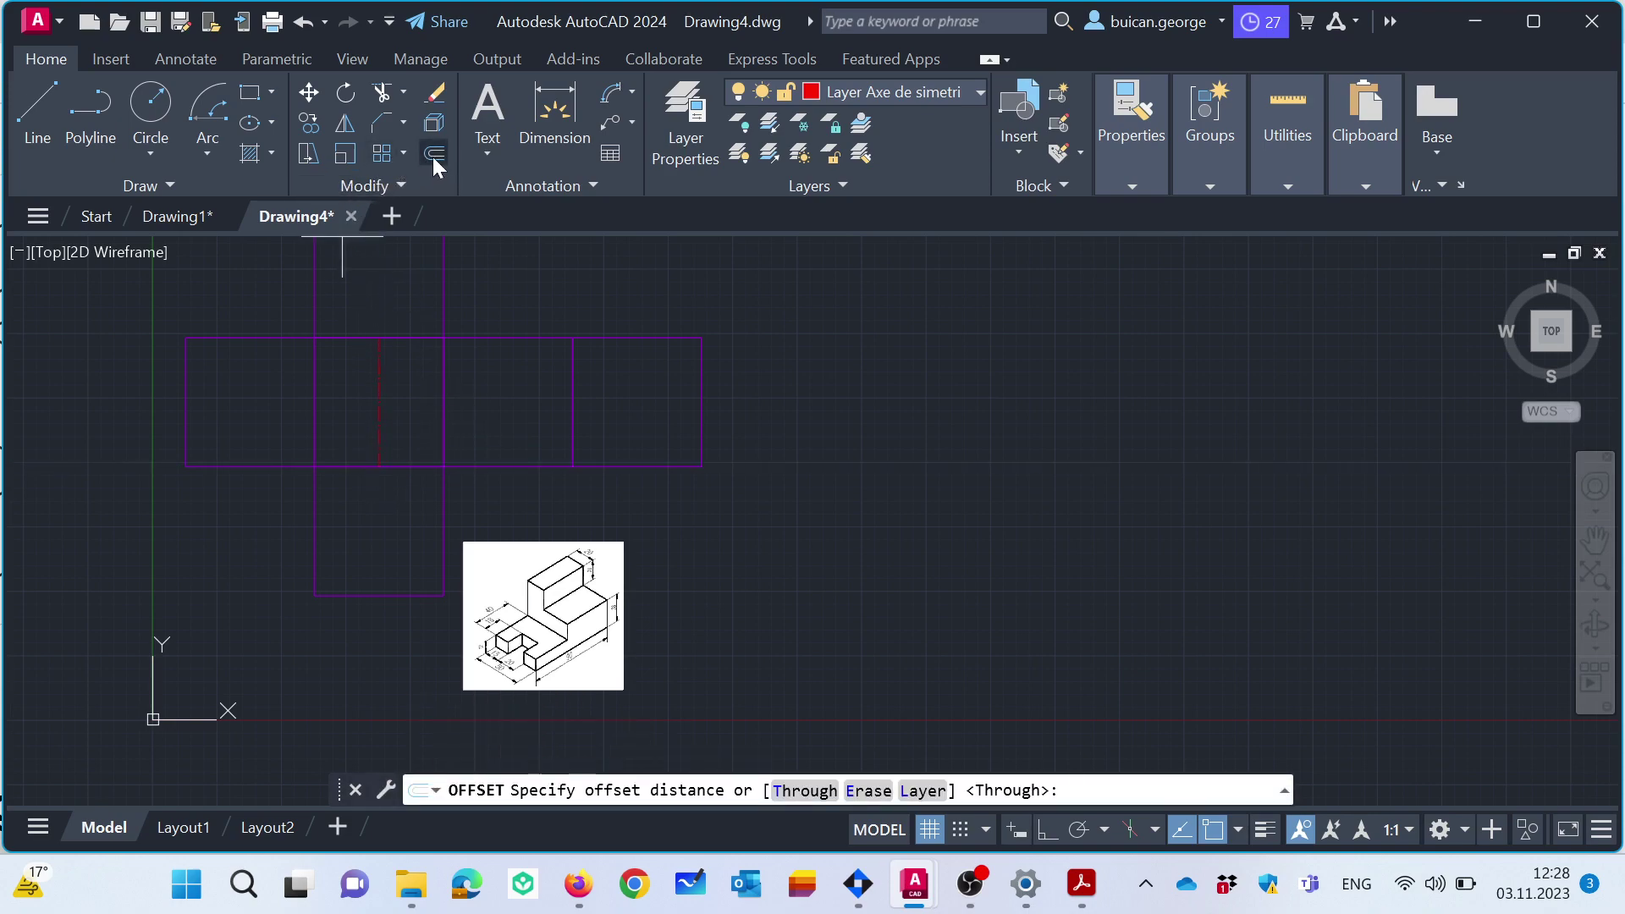
type("25")
key("Return")
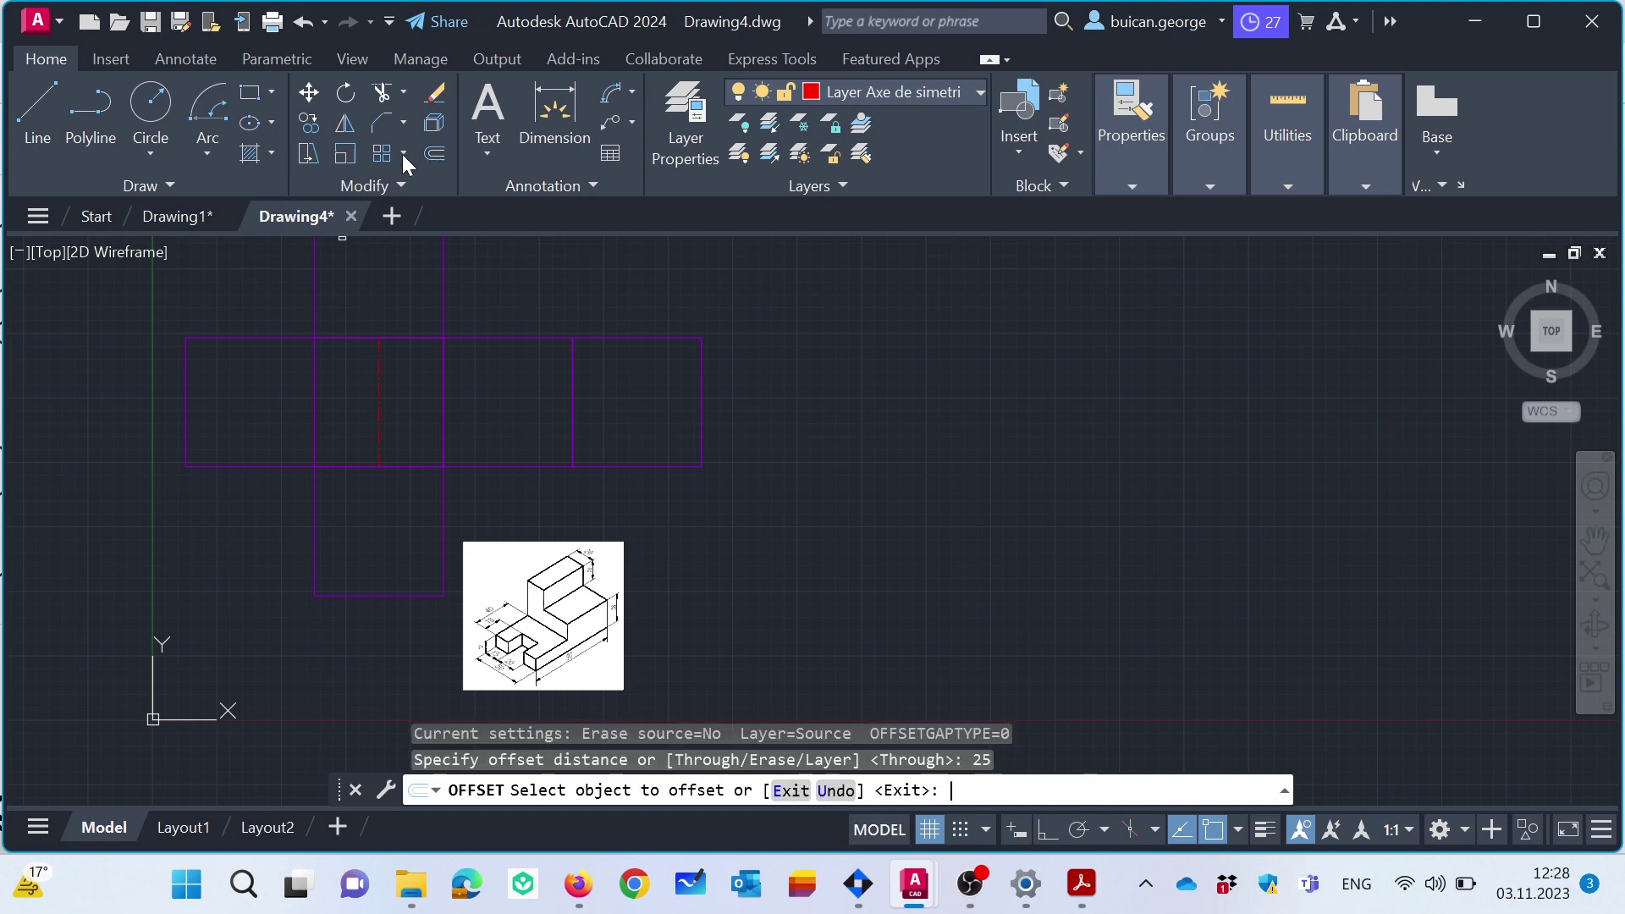
left_click(379, 383)
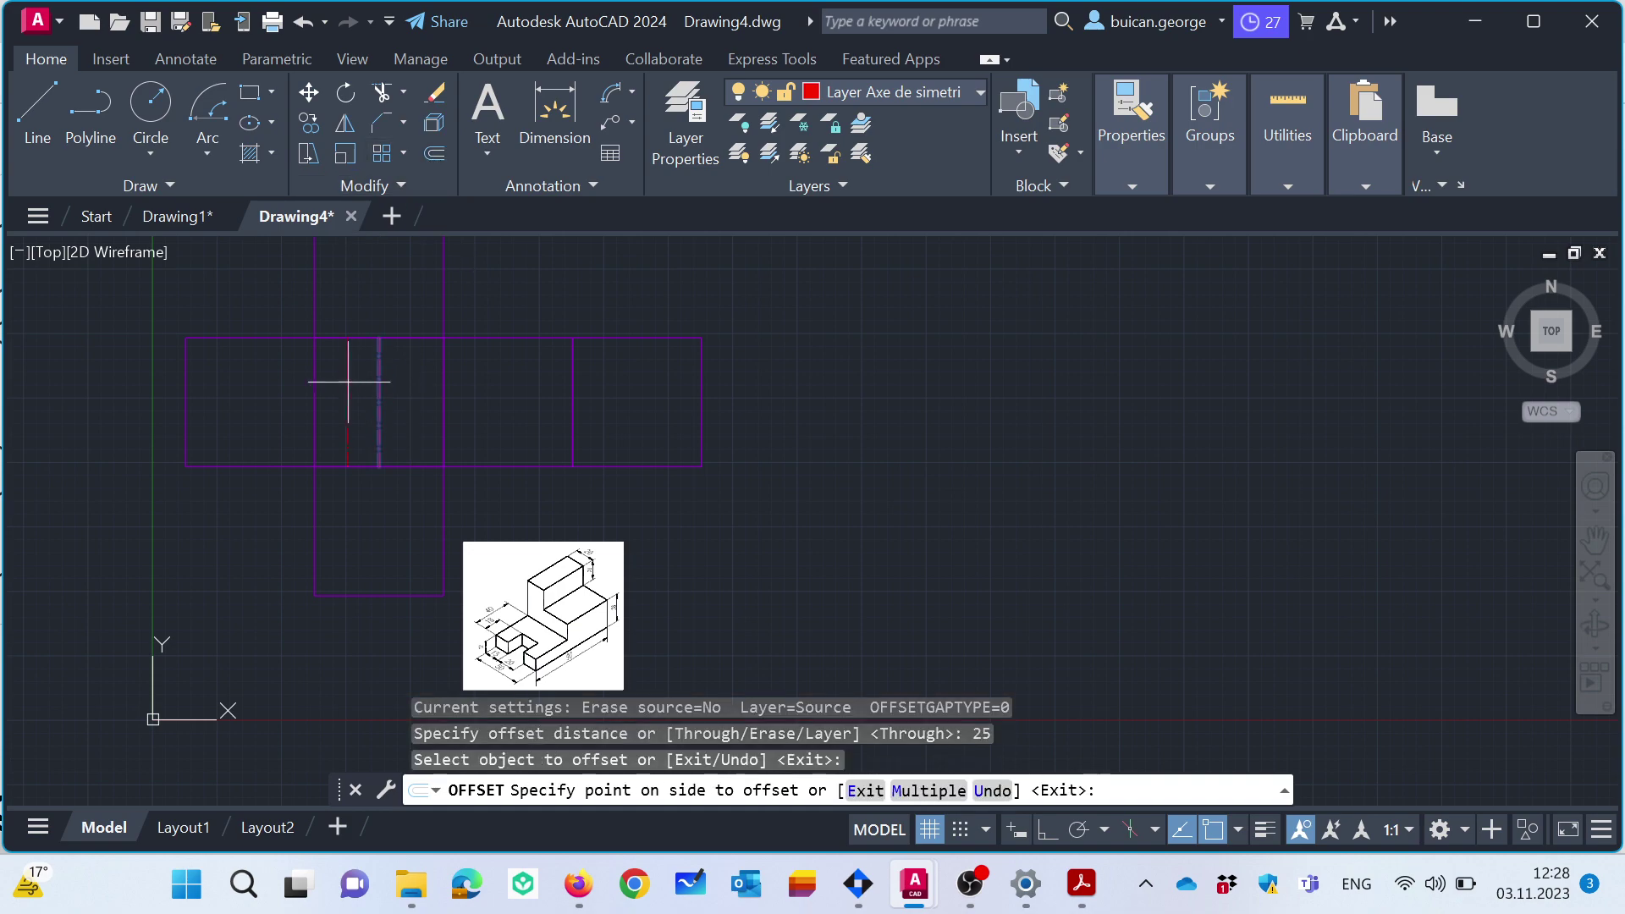
left_click(348, 381)
left_click(378, 373)
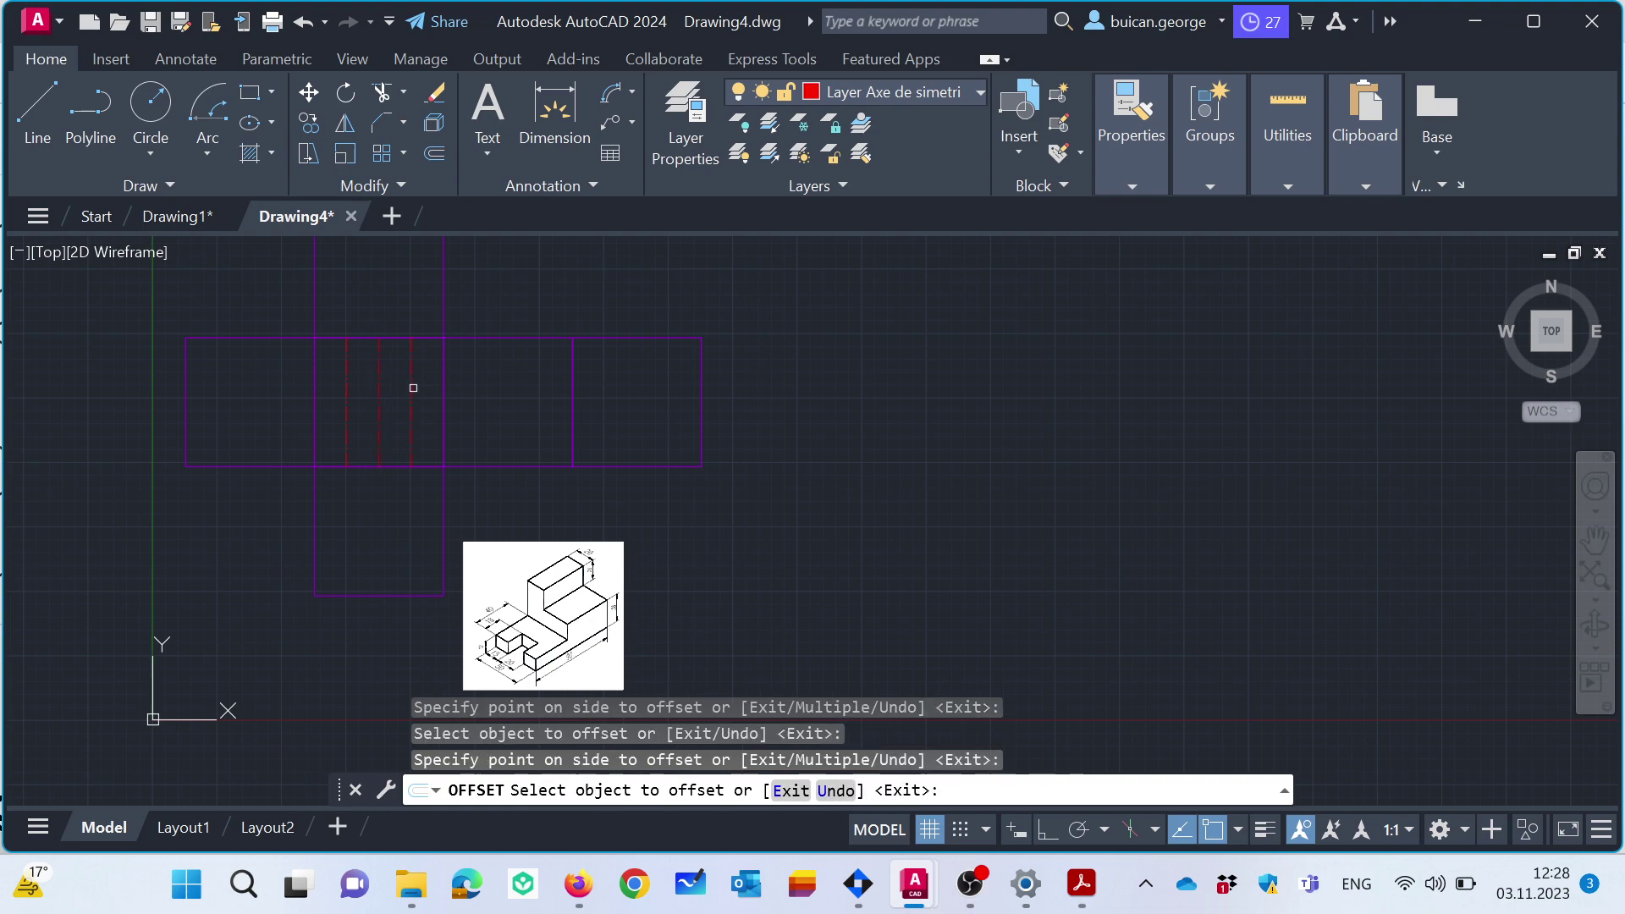
Start a new line and cancel it without adding geometry.
left_click(37, 108)
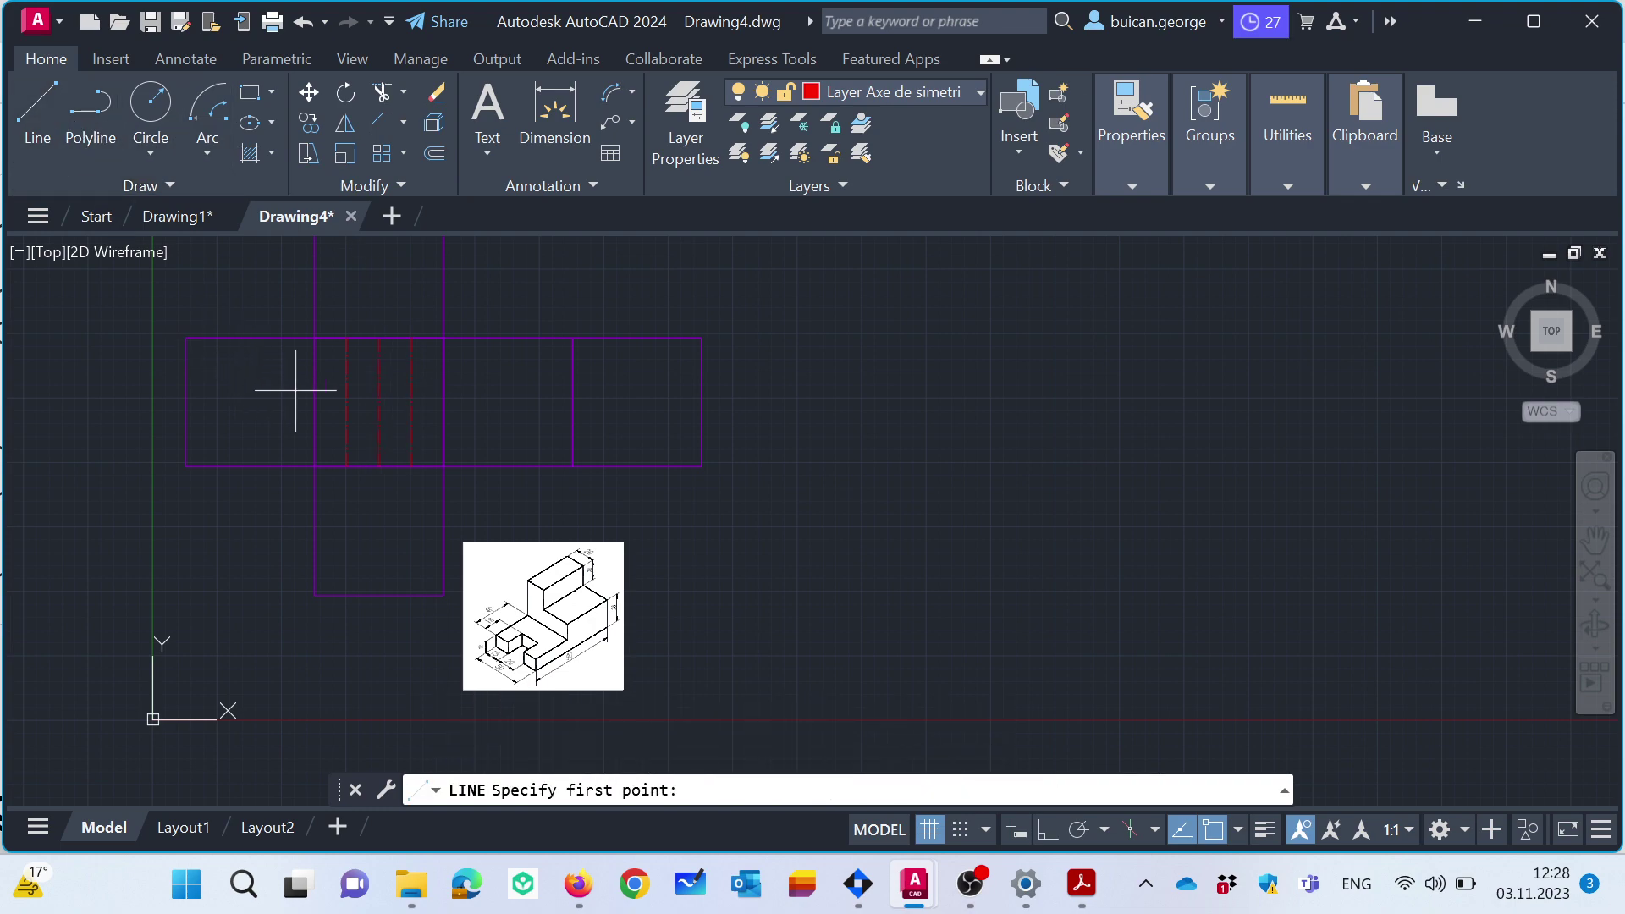
left_click(314, 402)
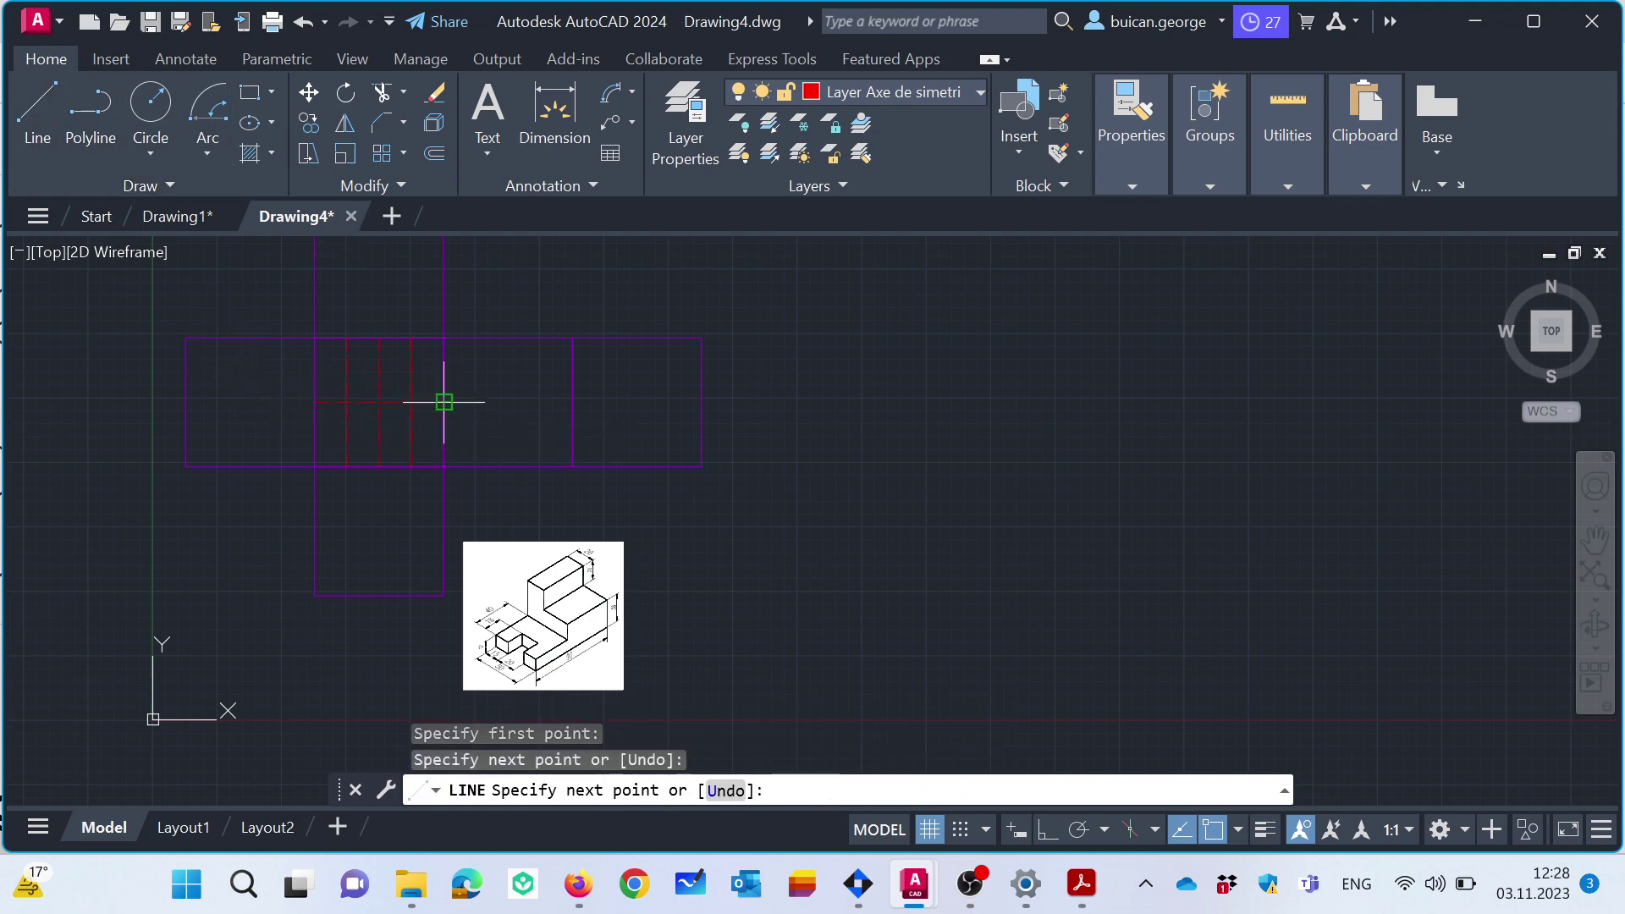
key("Escape")
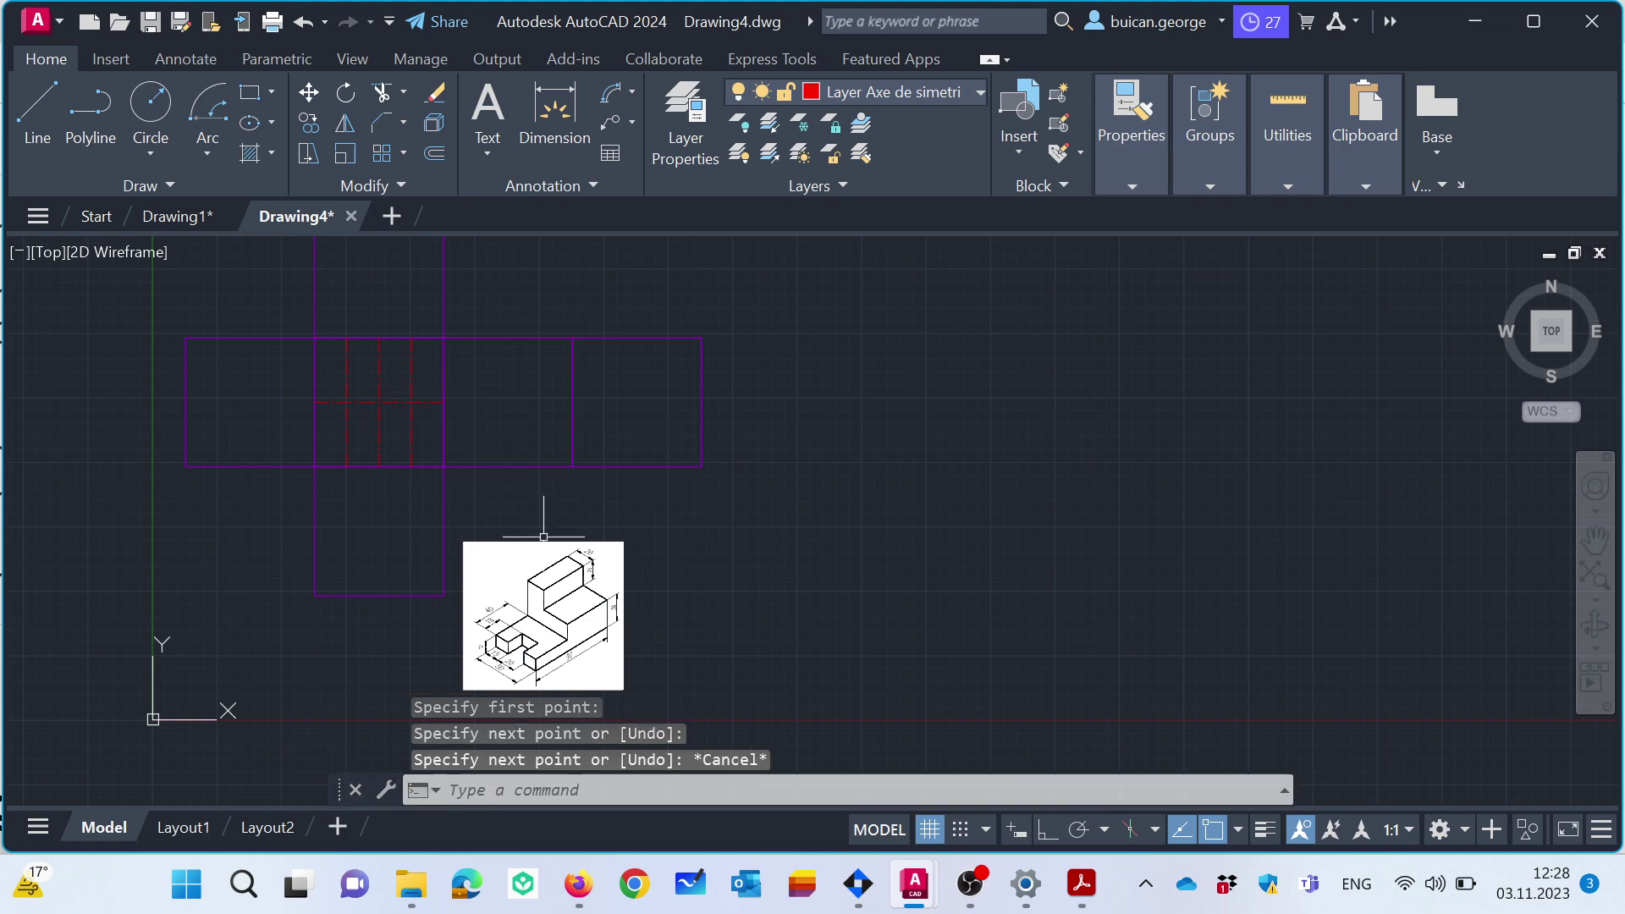
Offset the horizontal centre line 24 units upward and downward.
scroll(530, 642, "up", 2)
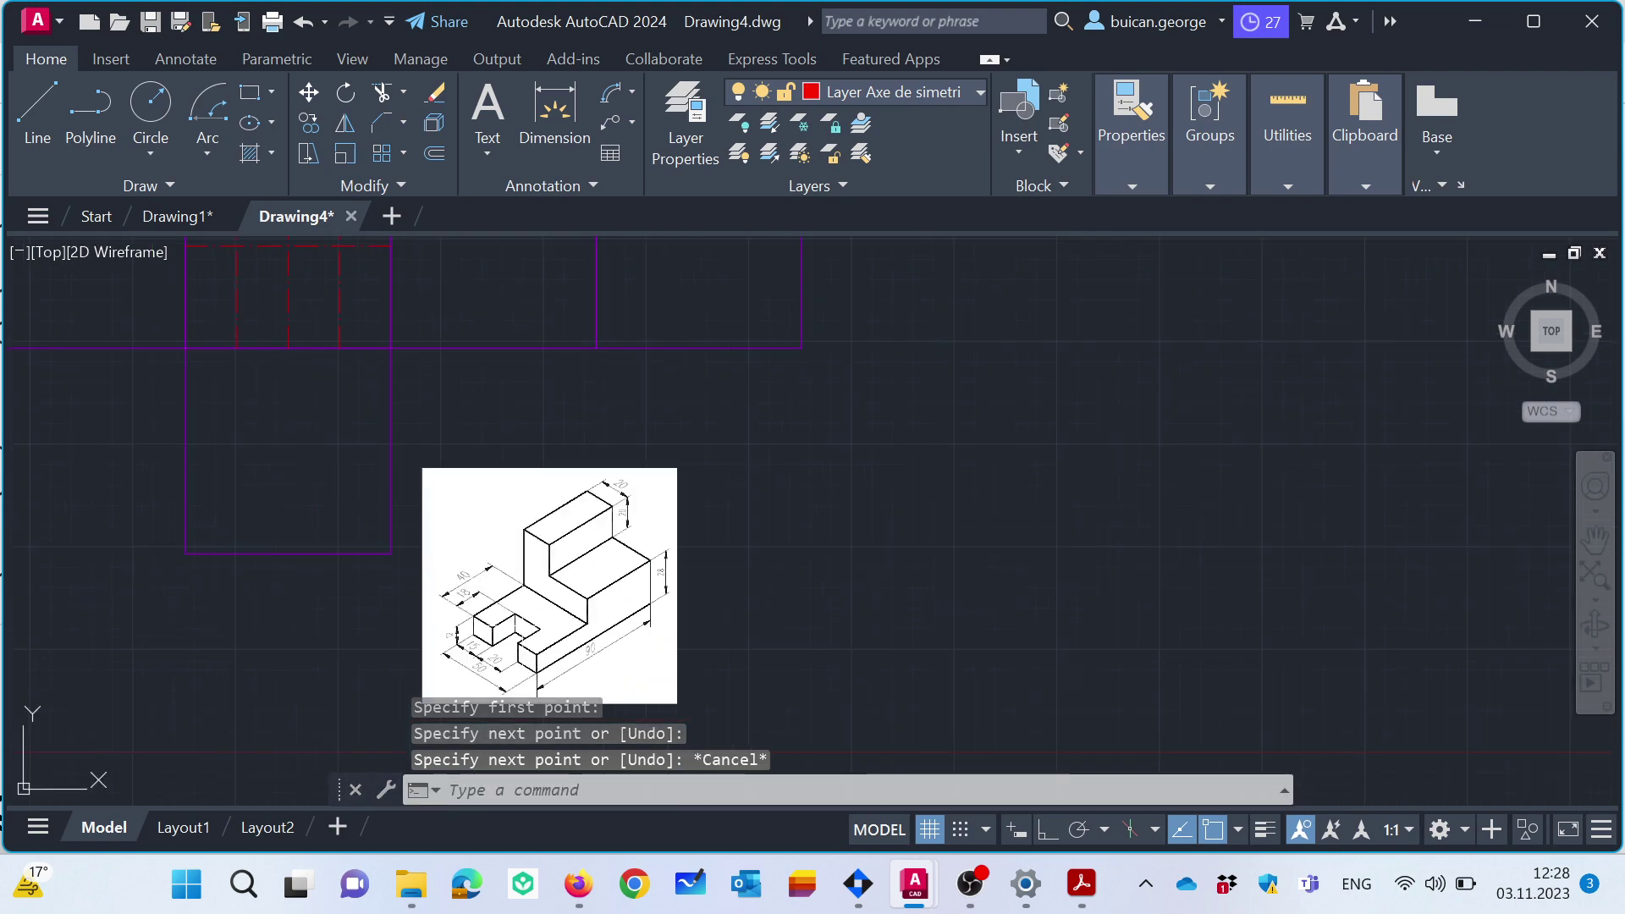
scroll(530, 641, "up", 2)
scroll(529, 641, "up", 2)
scroll(525, 592, "up", 1)
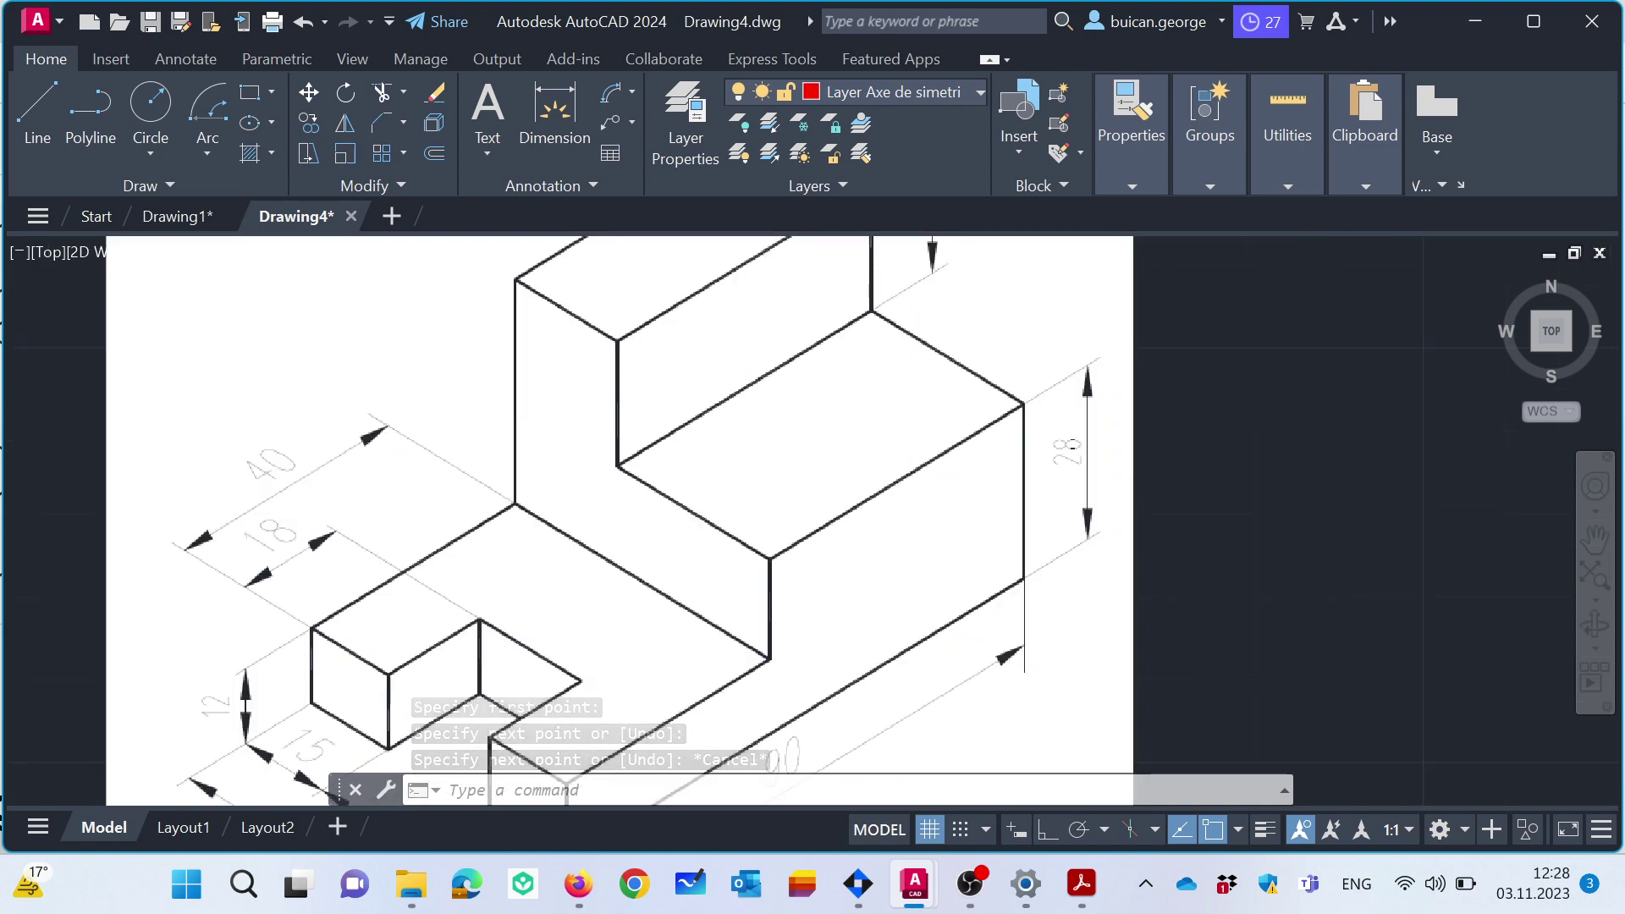
scroll(524, 592, "down", 3)
scroll(523, 574, "down", 4)
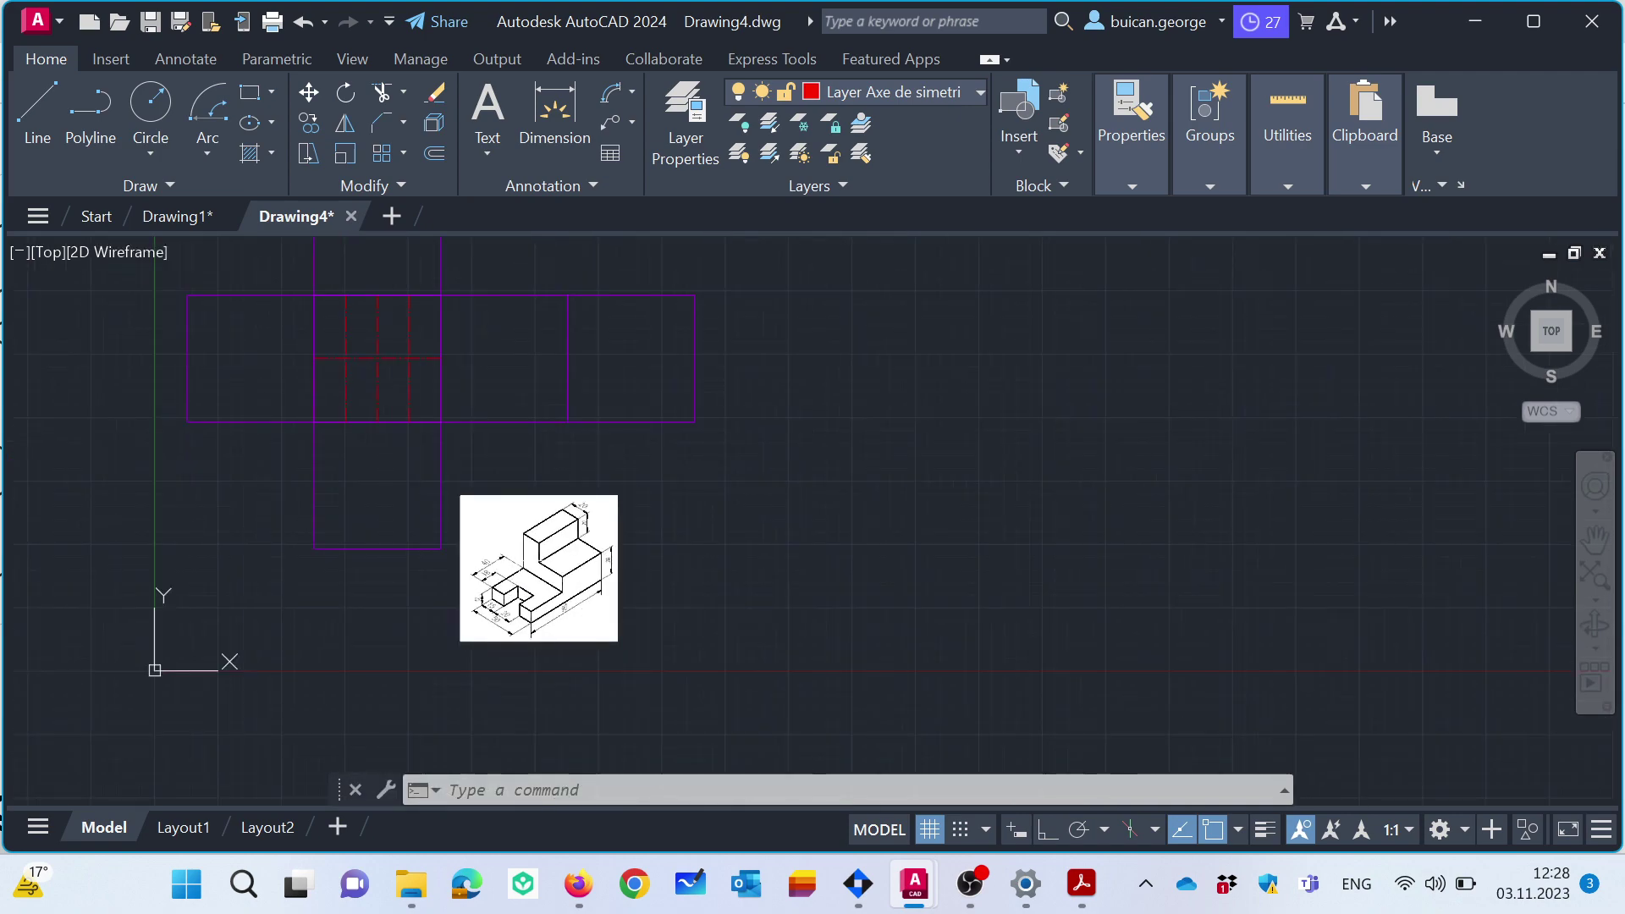
scroll(427, 332, "up", 2)
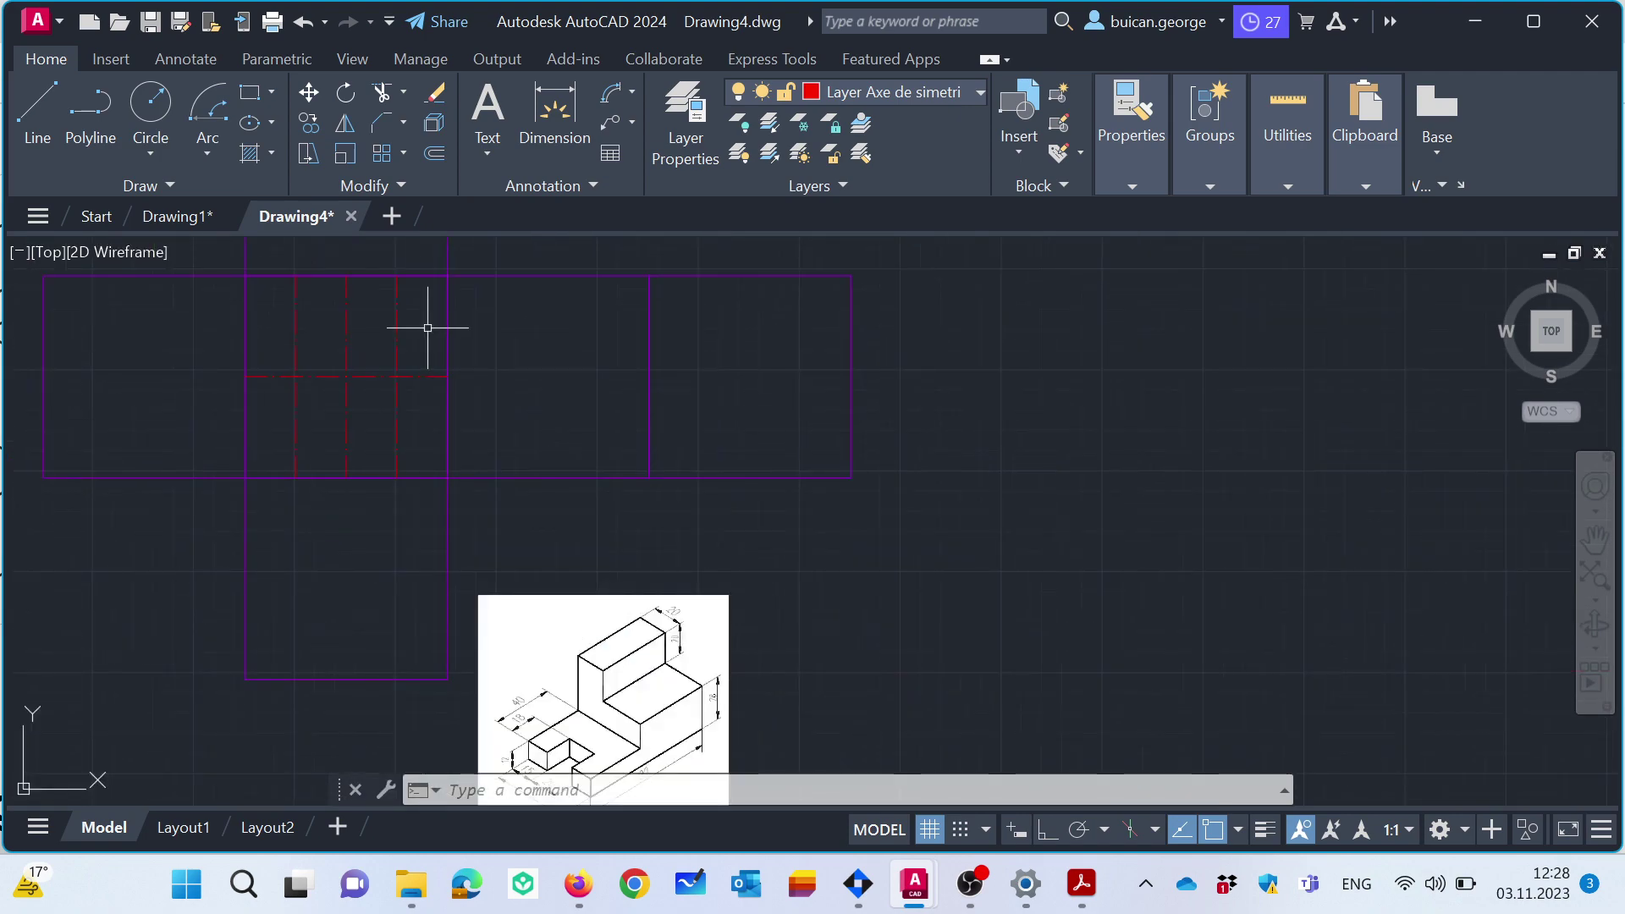
left_click(434, 153)
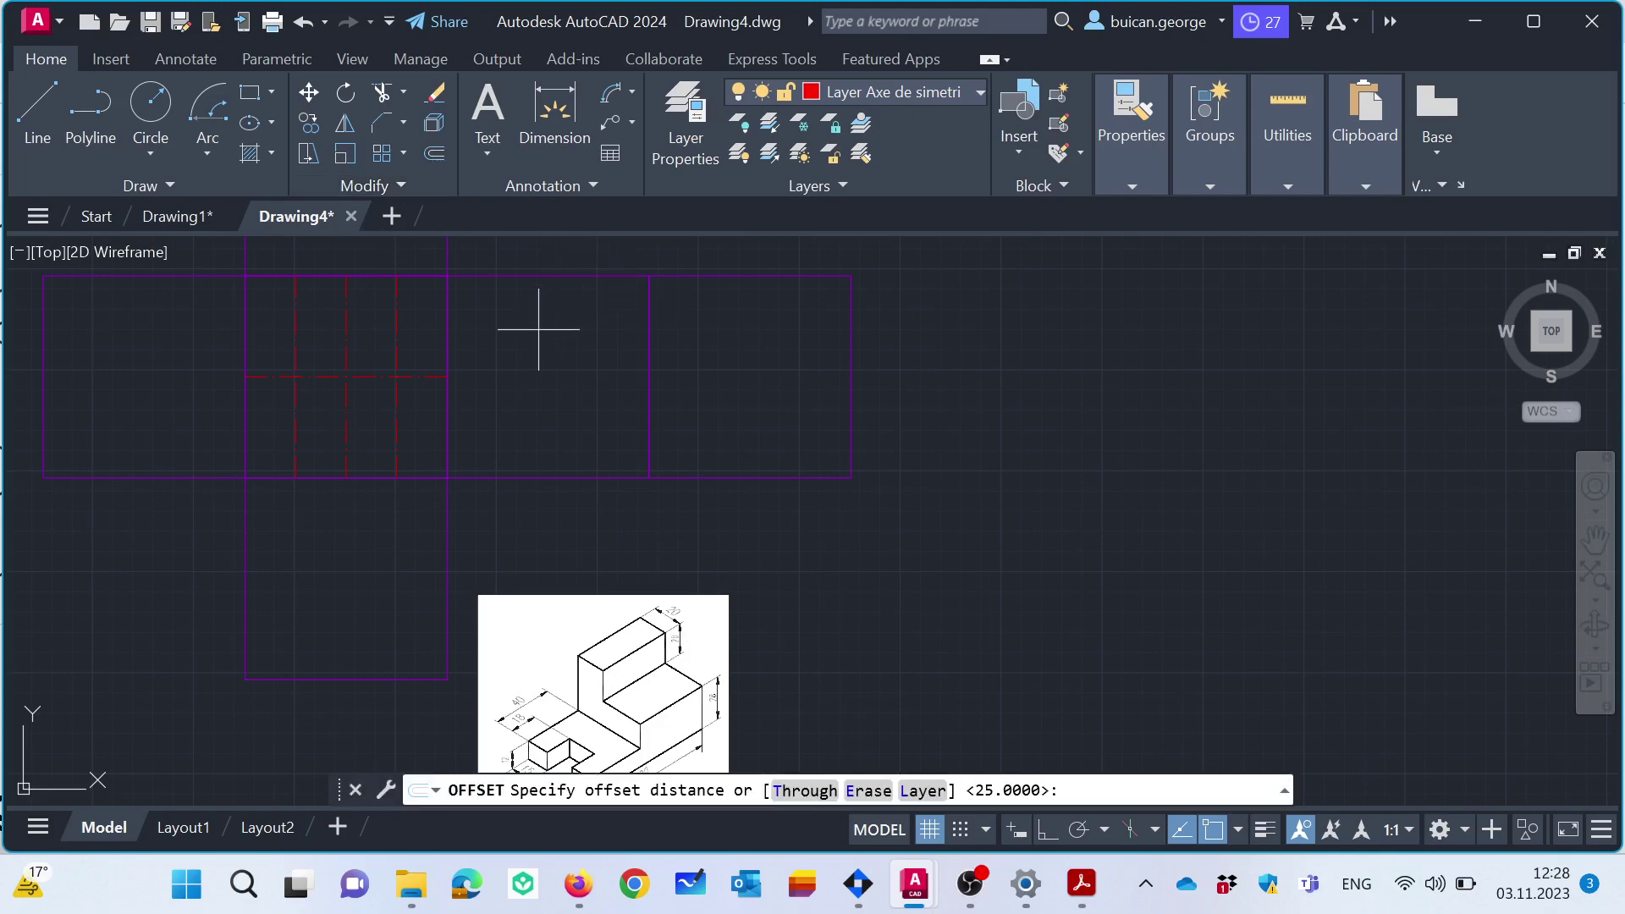
type("24")
key("Return")
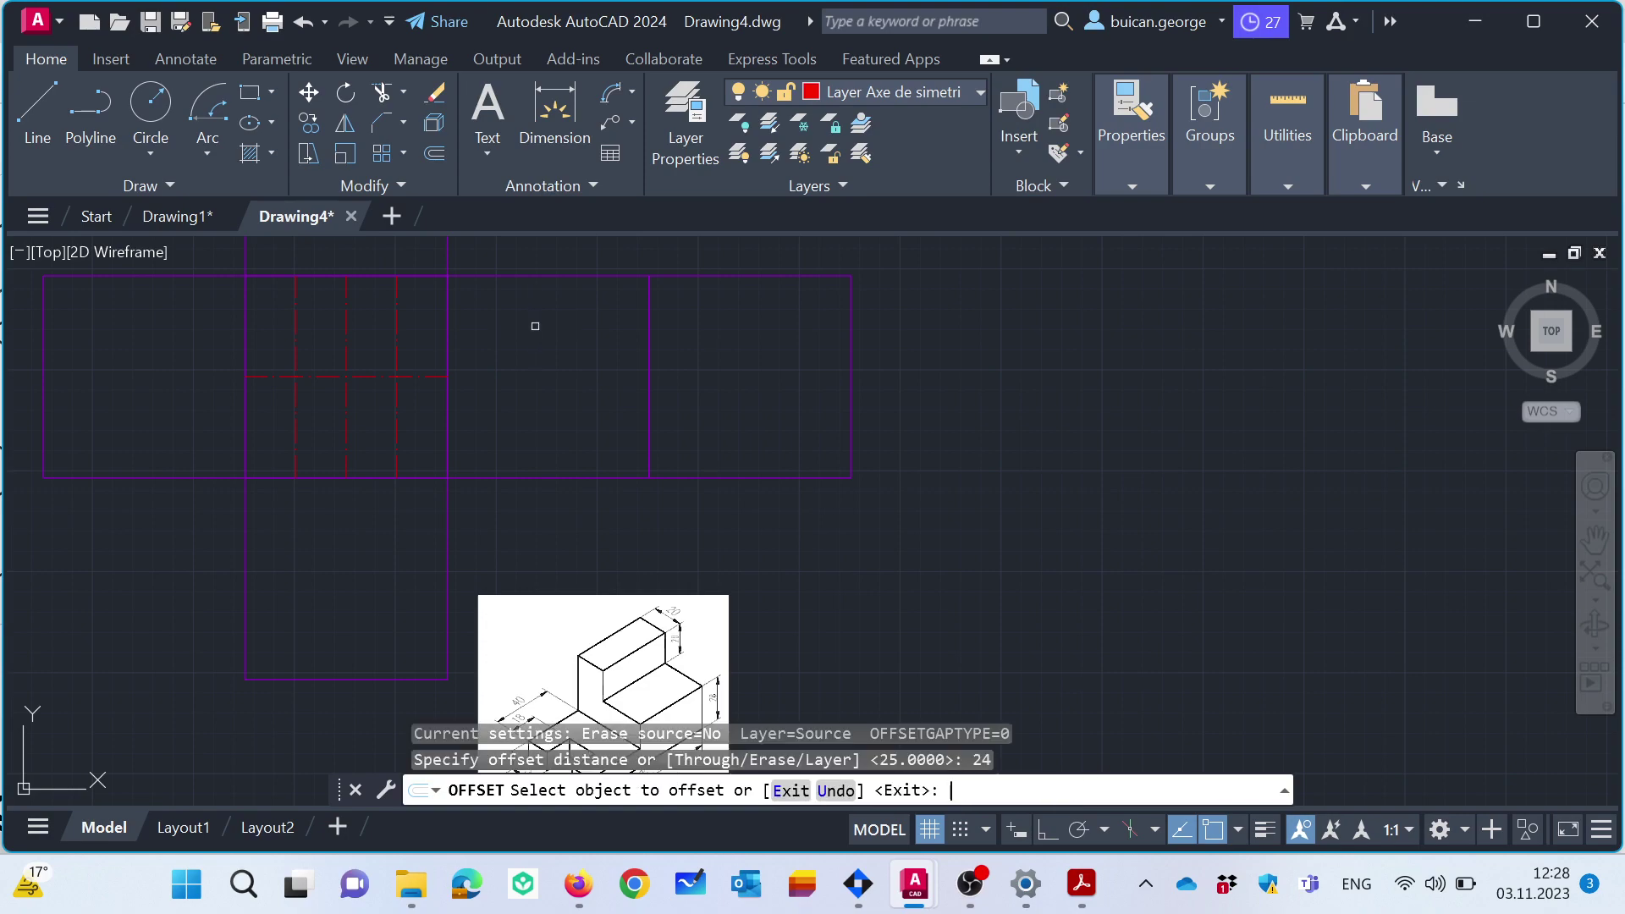
left_click(427, 376)
left_click(428, 344)
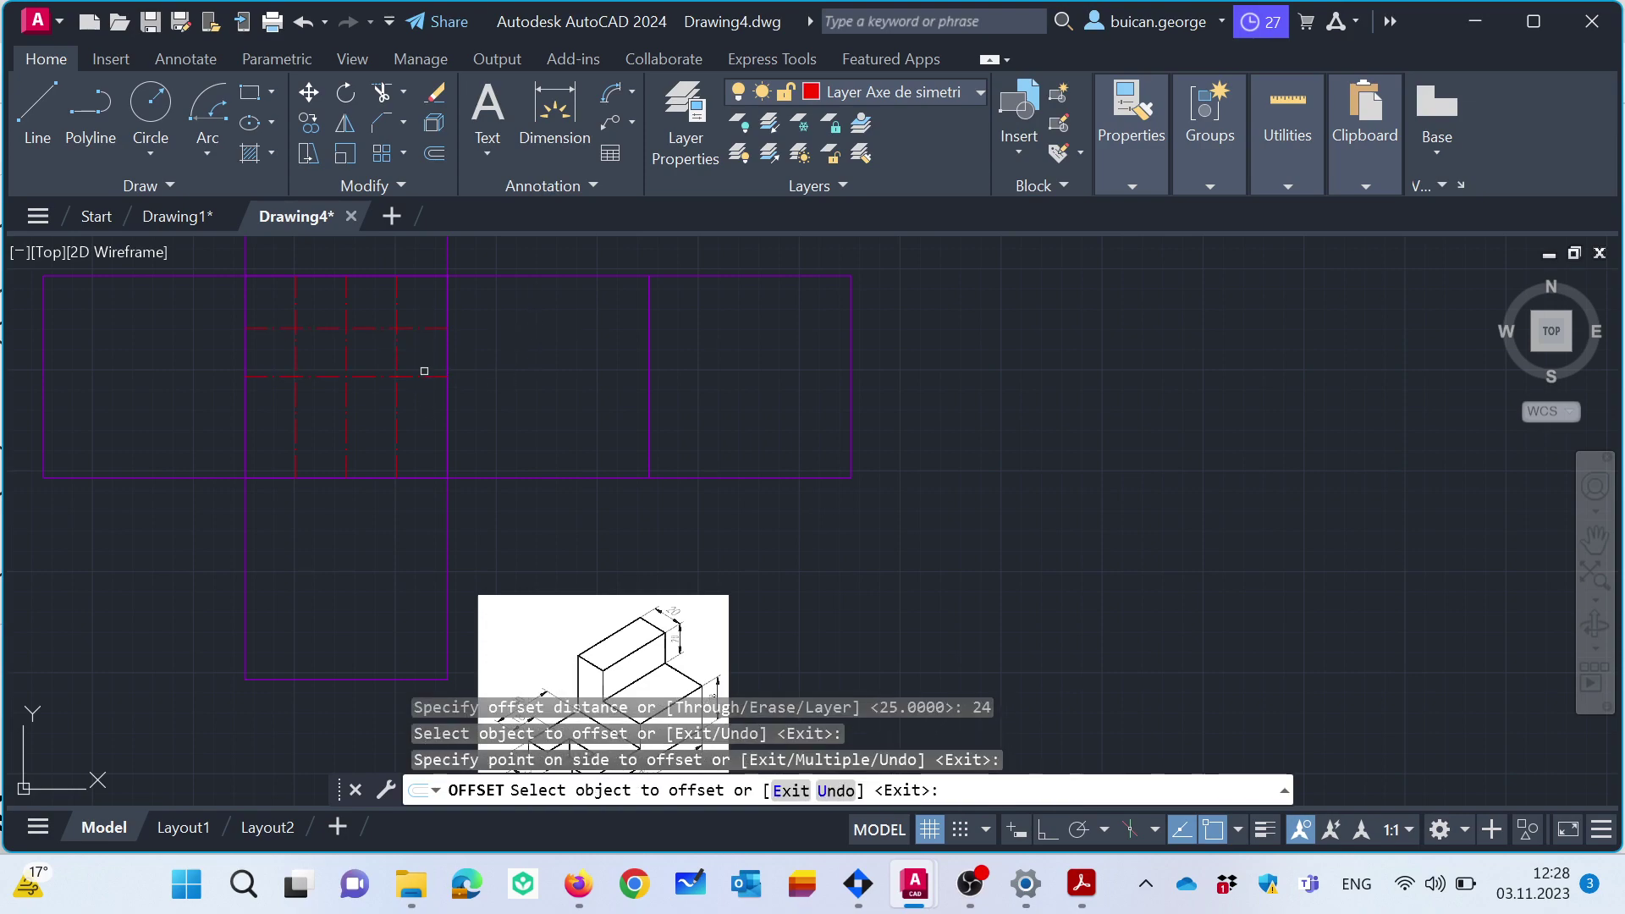
left_click(417, 376)
left_click(417, 412)
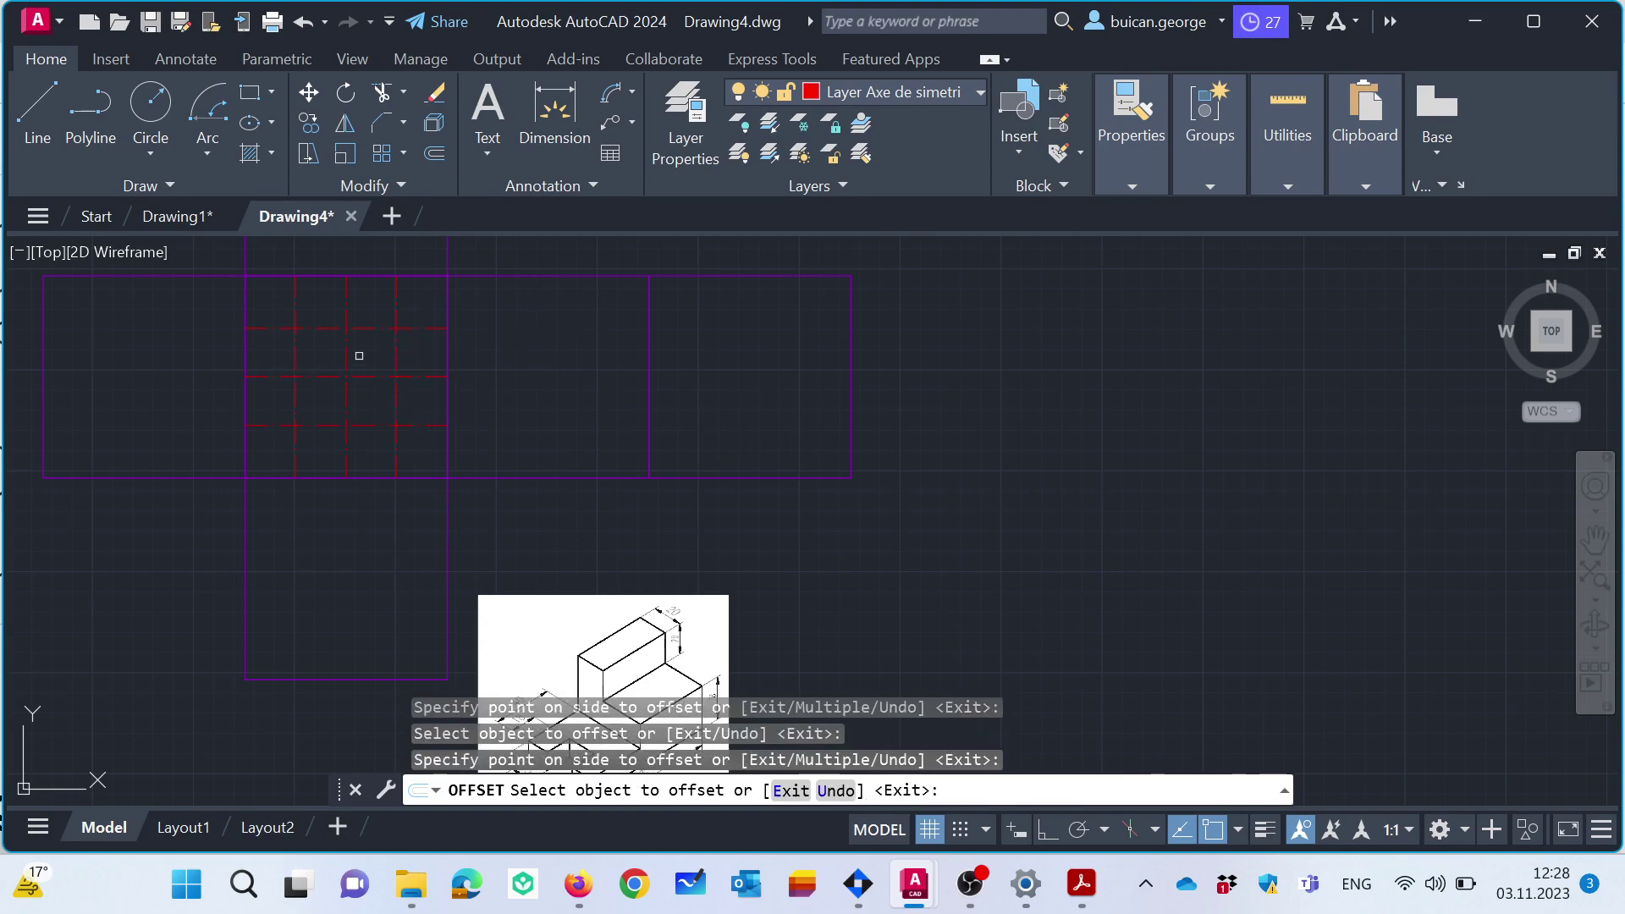
key("Escape")
Erase the central horizontal and vertical axes.
left_click(359, 345)
left_click(344, 373)
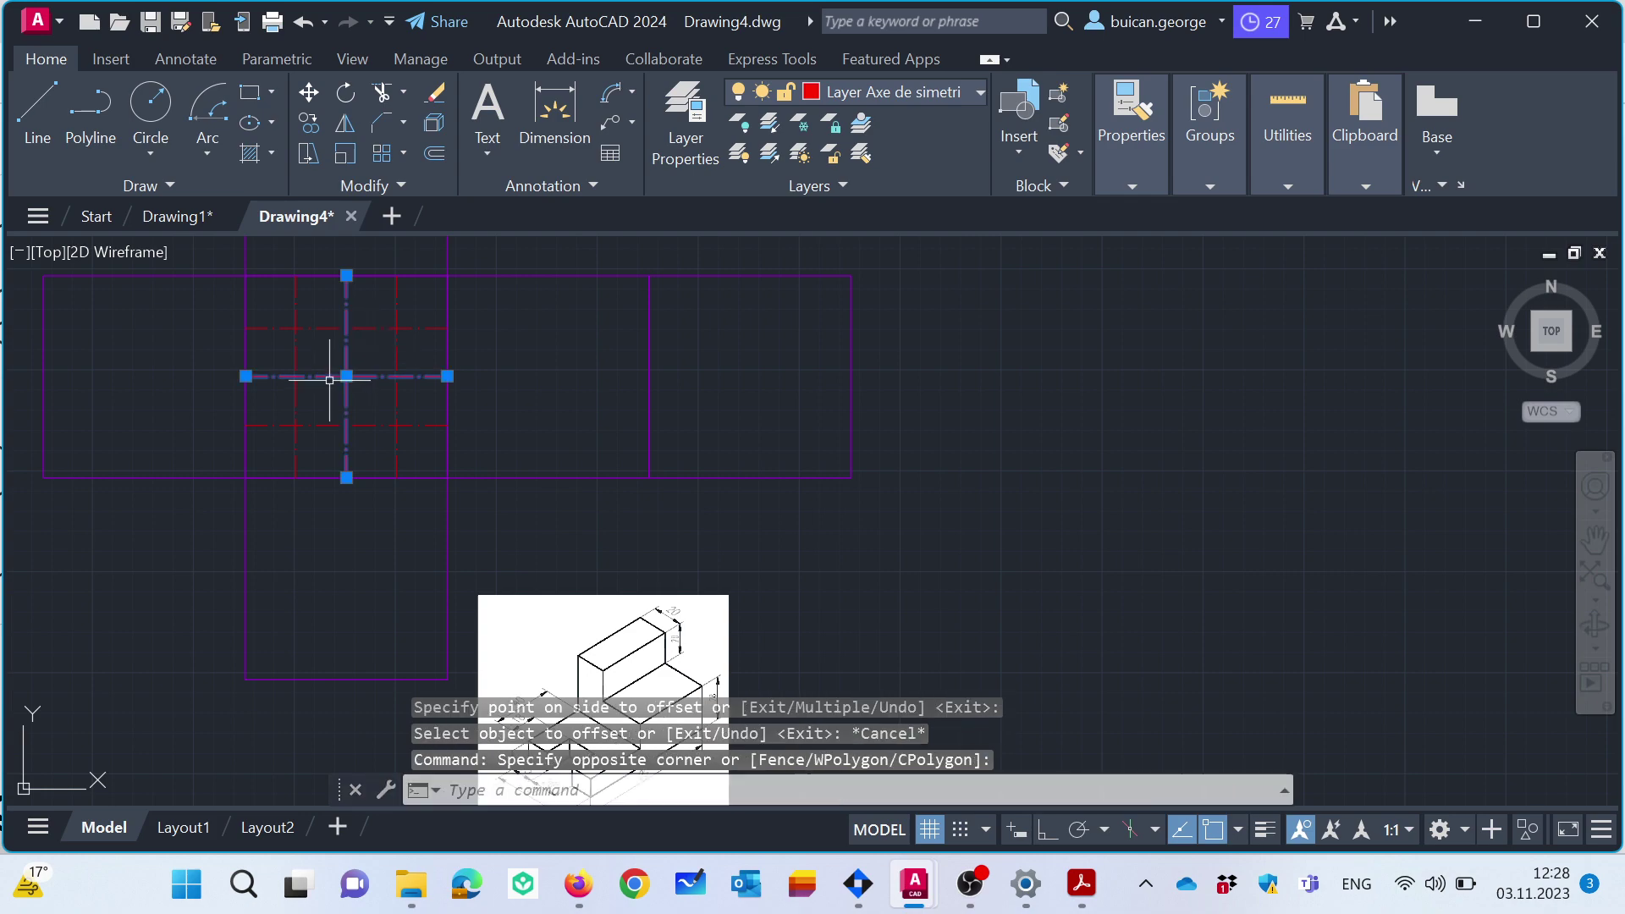
key("Delete")
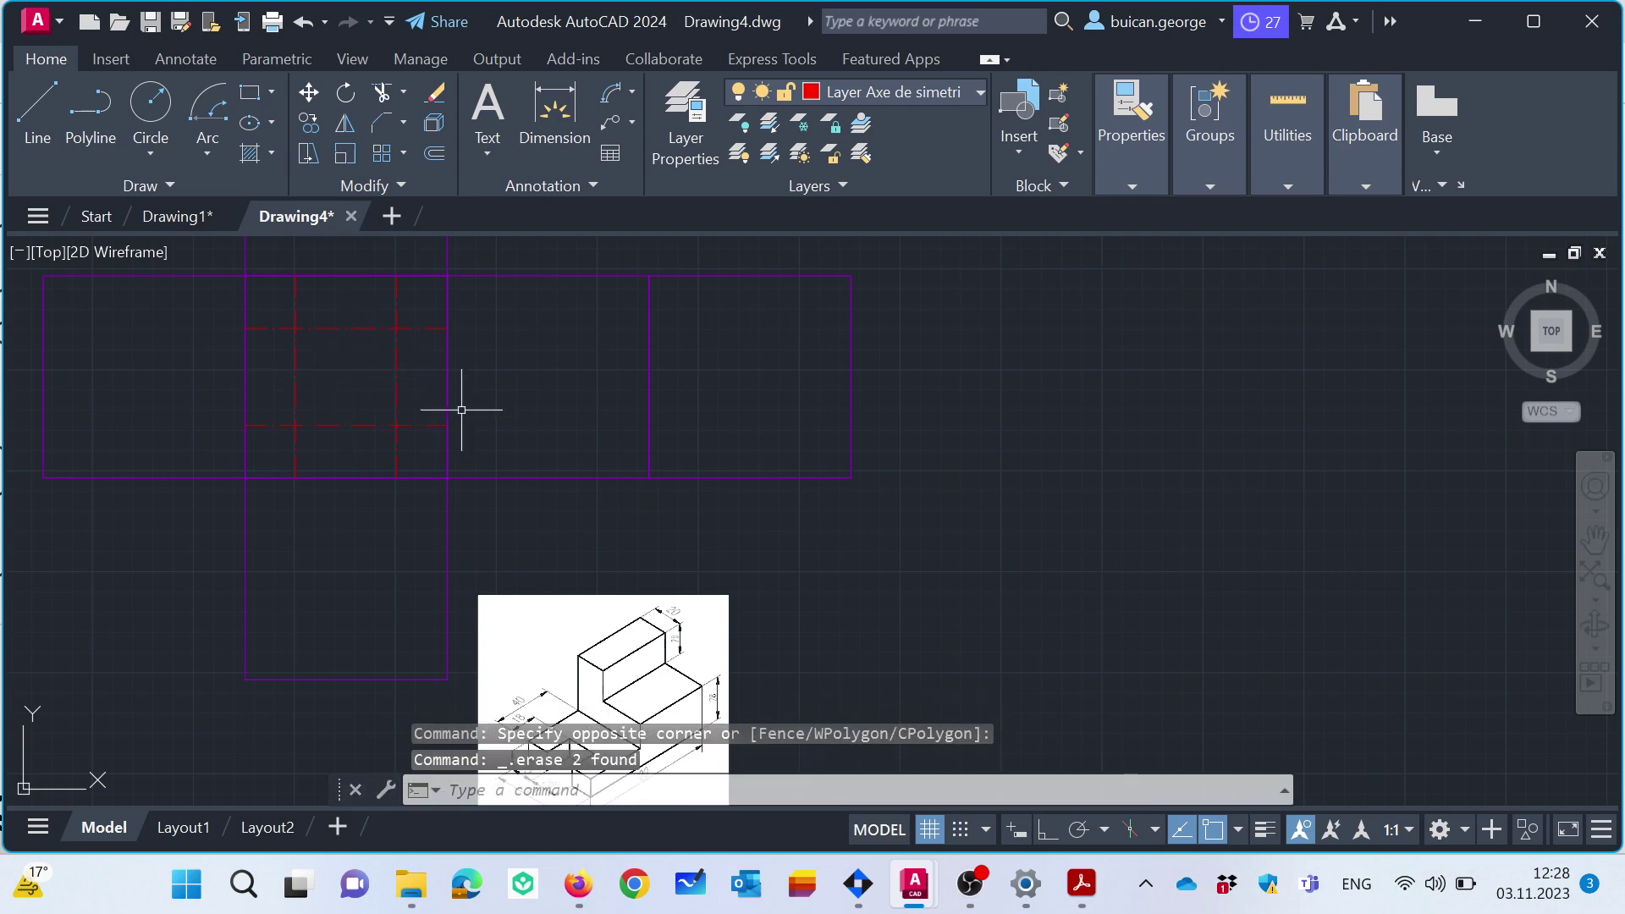
middle_click_drag(743, 542, 754, 522)
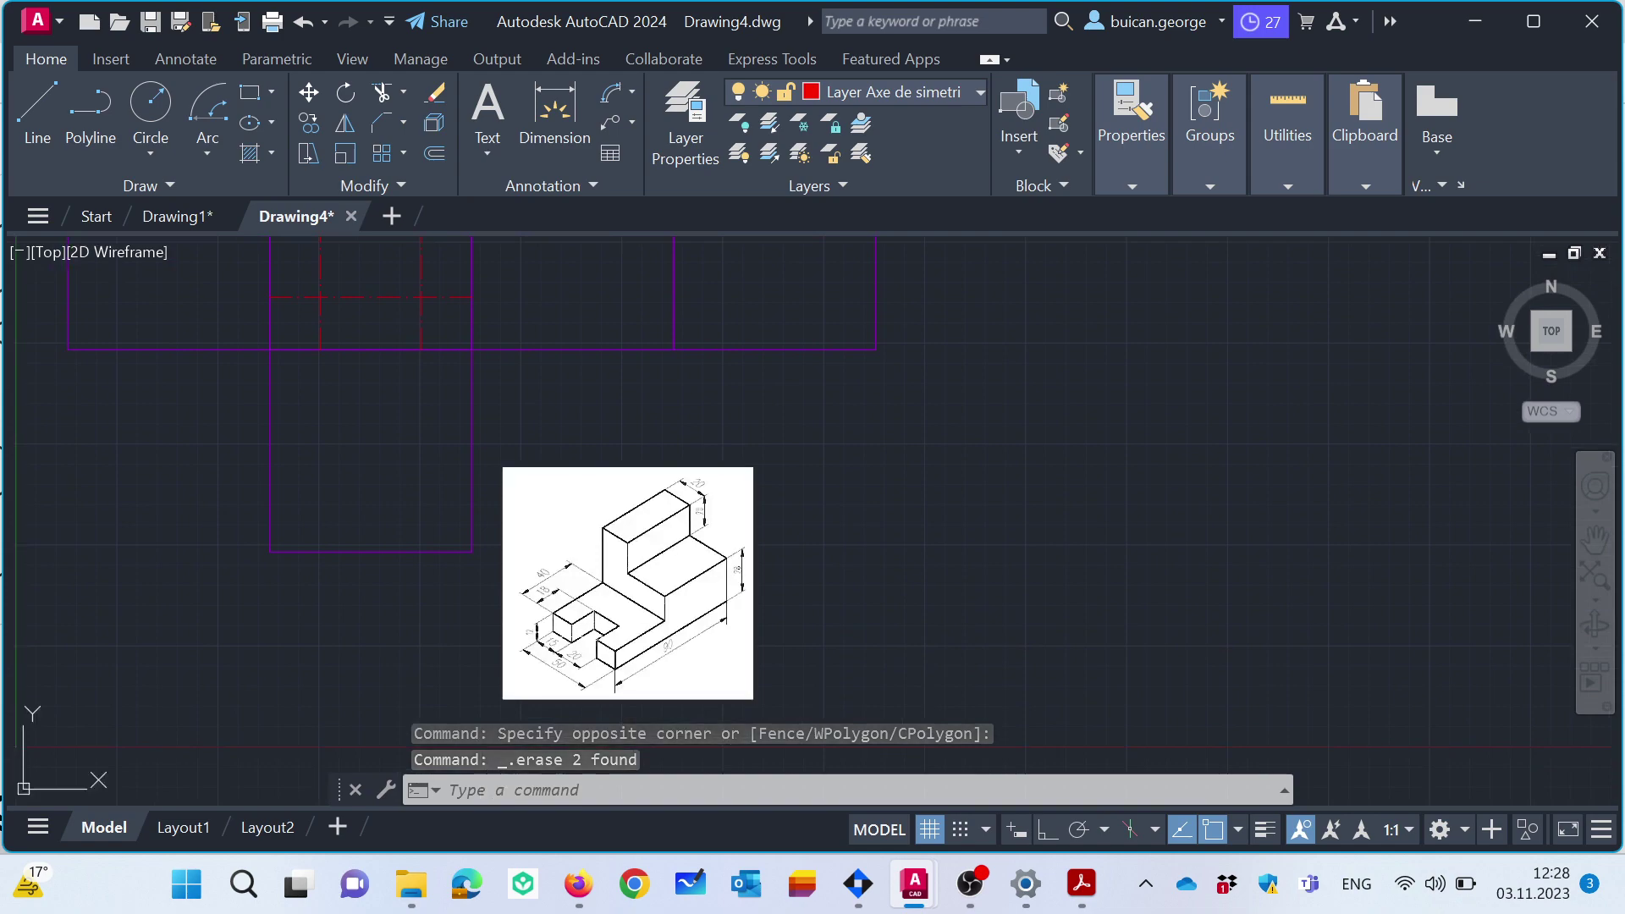
scroll(658, 541, "up", 2)
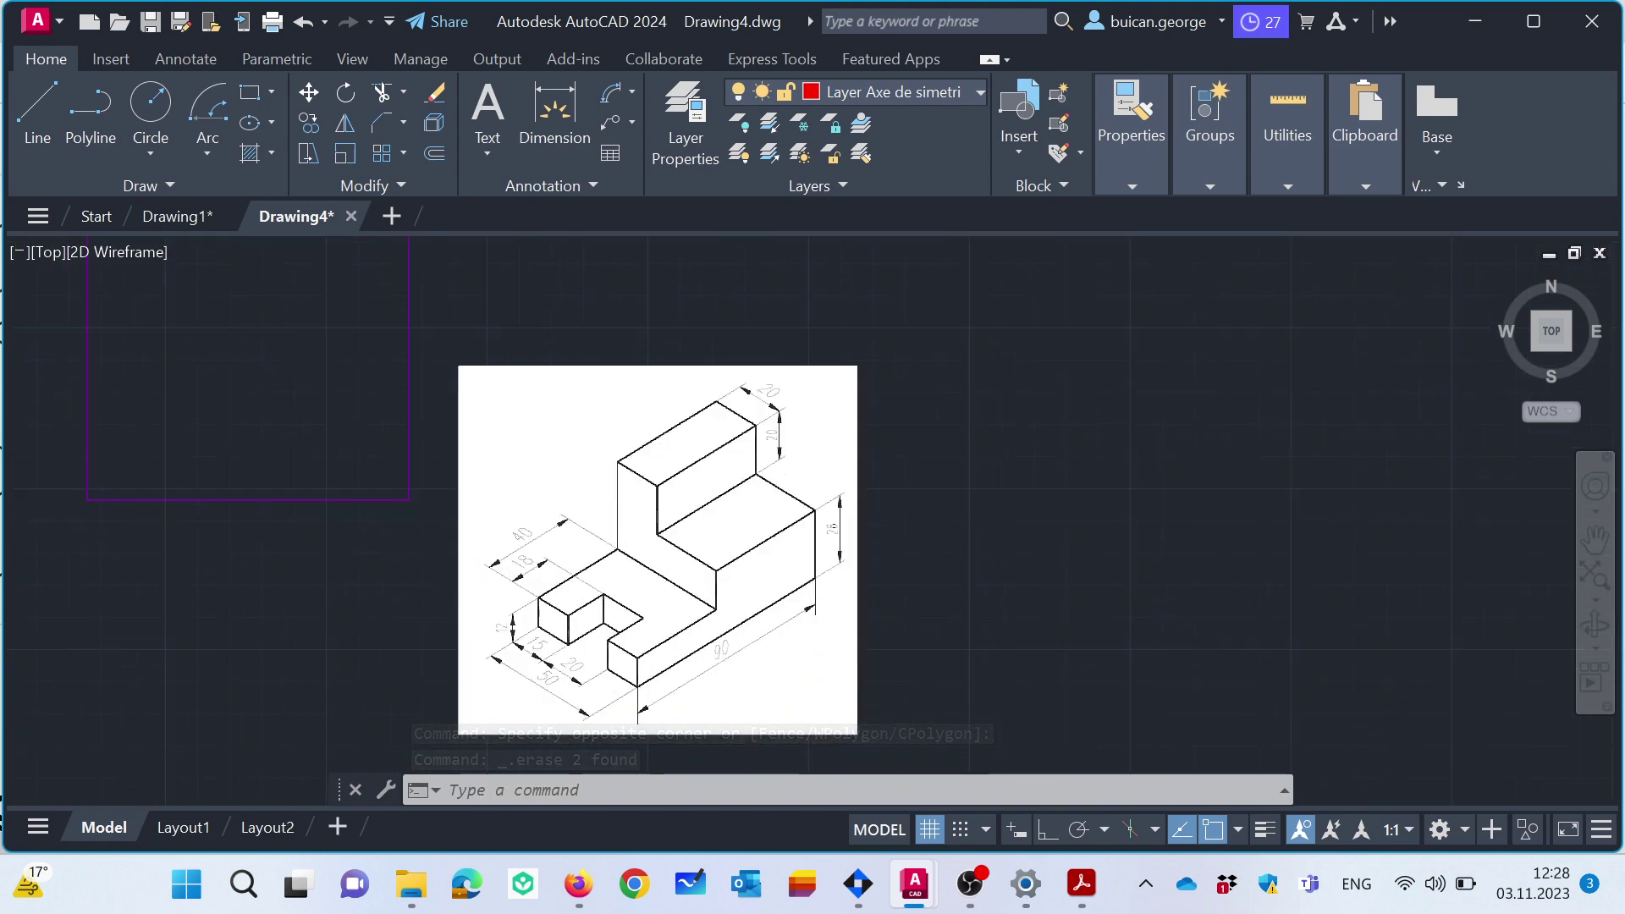
scroll(515, 574, "down", 4)
scroll(444, 389, "up", 1)
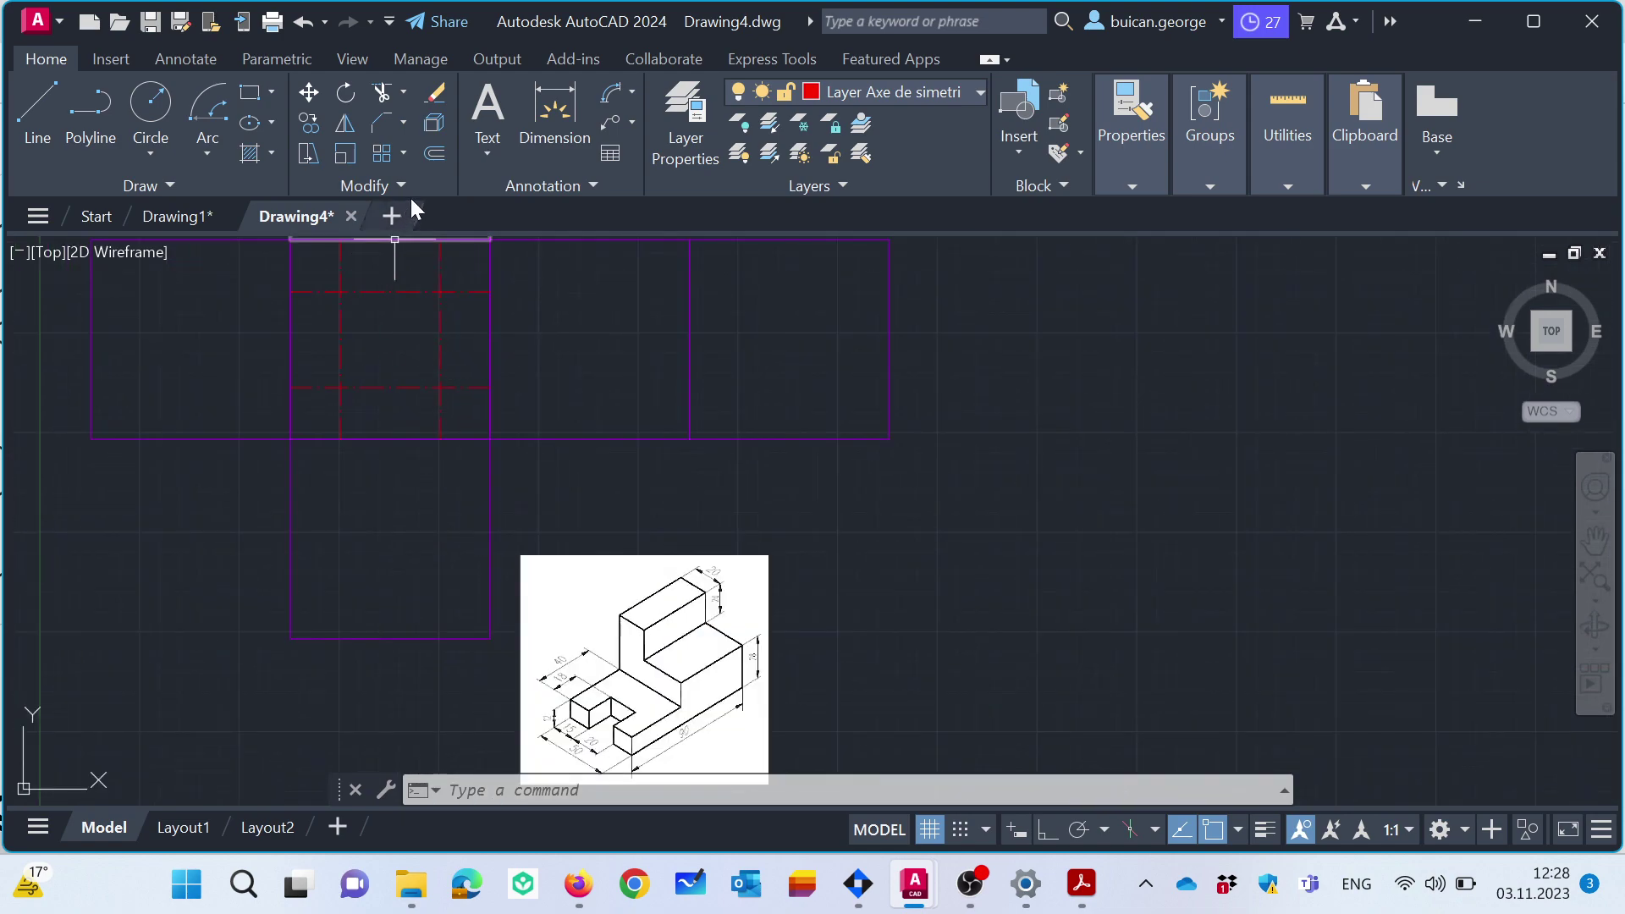
Offset a red vertical line 15 units to the right, deleting the extra copy.
left_click(432, 156)
key("Return")
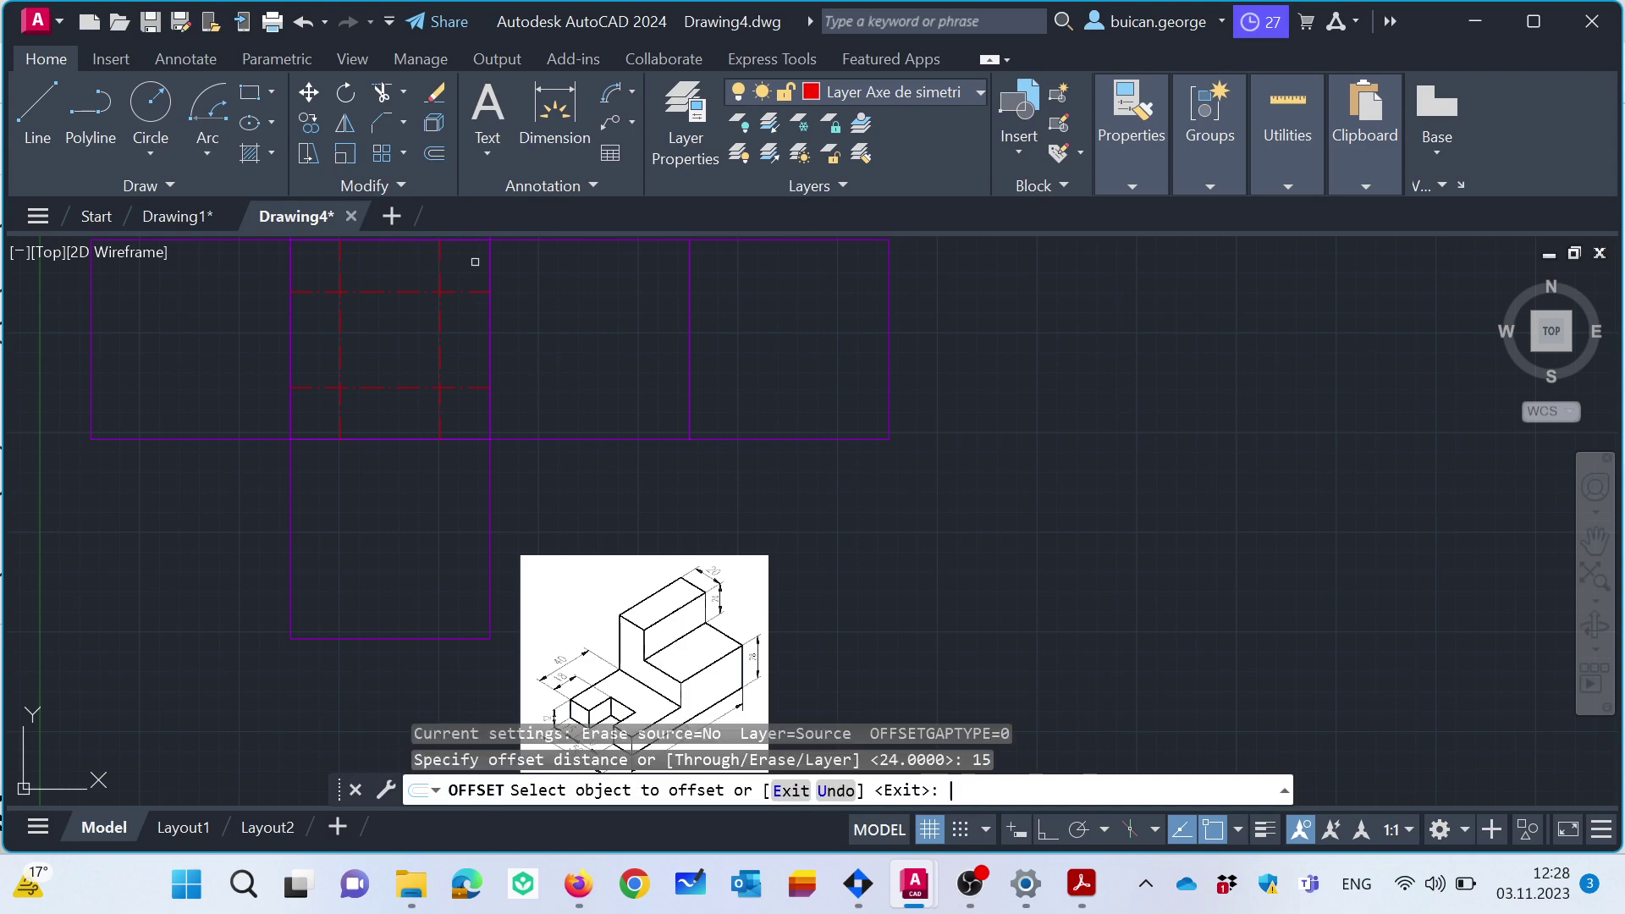
left_click(340, 336)
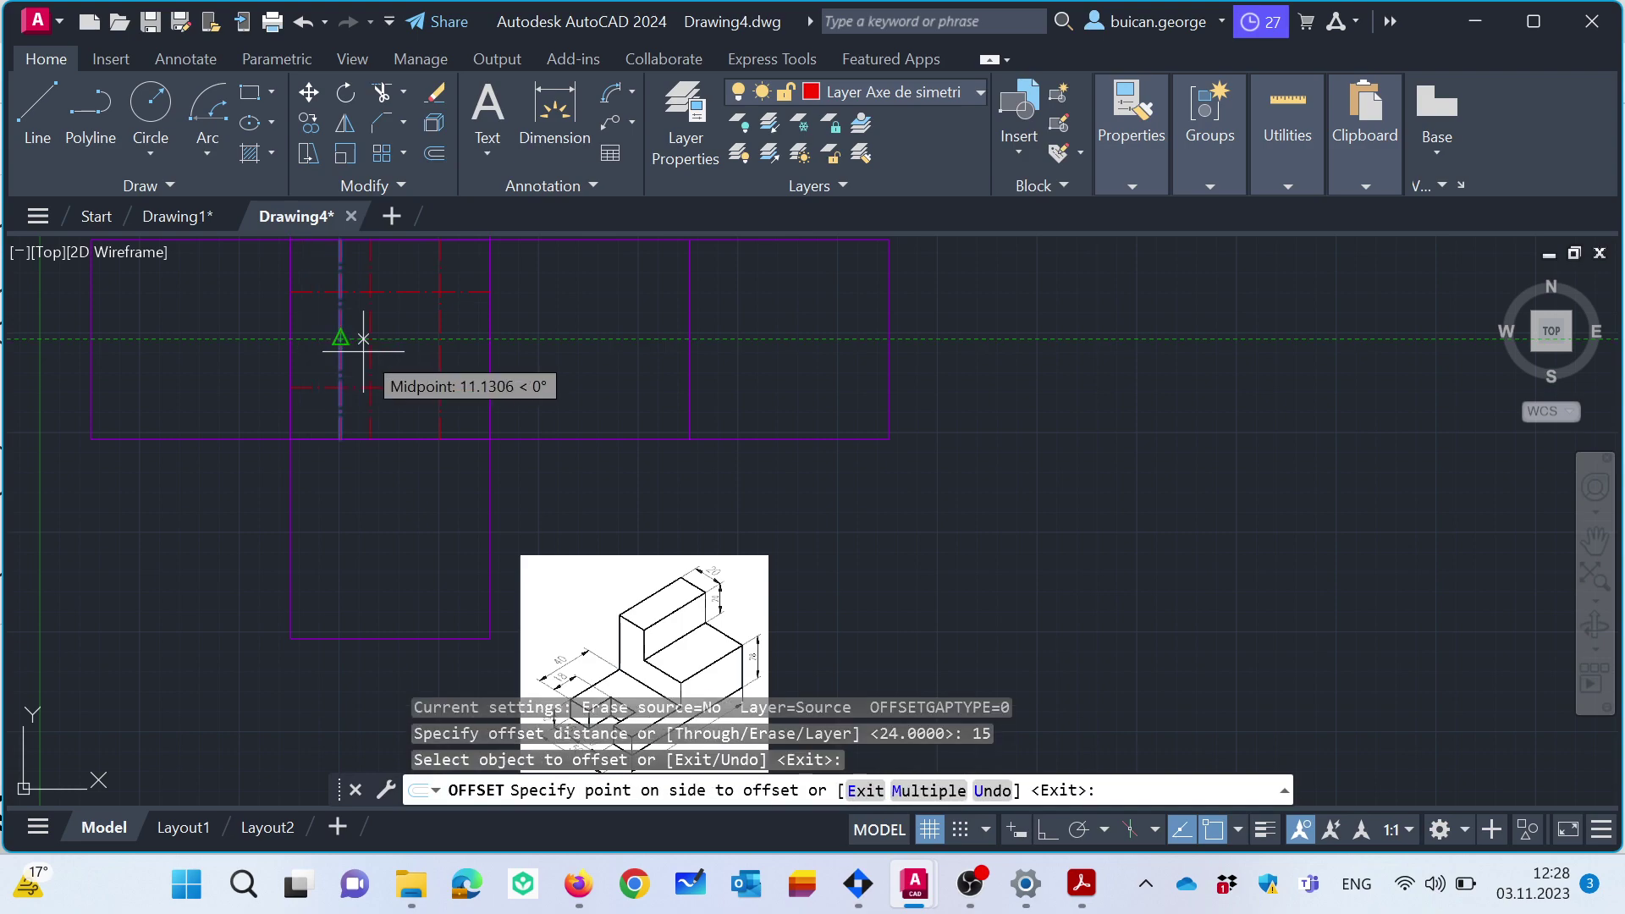
left_click(377, 340)
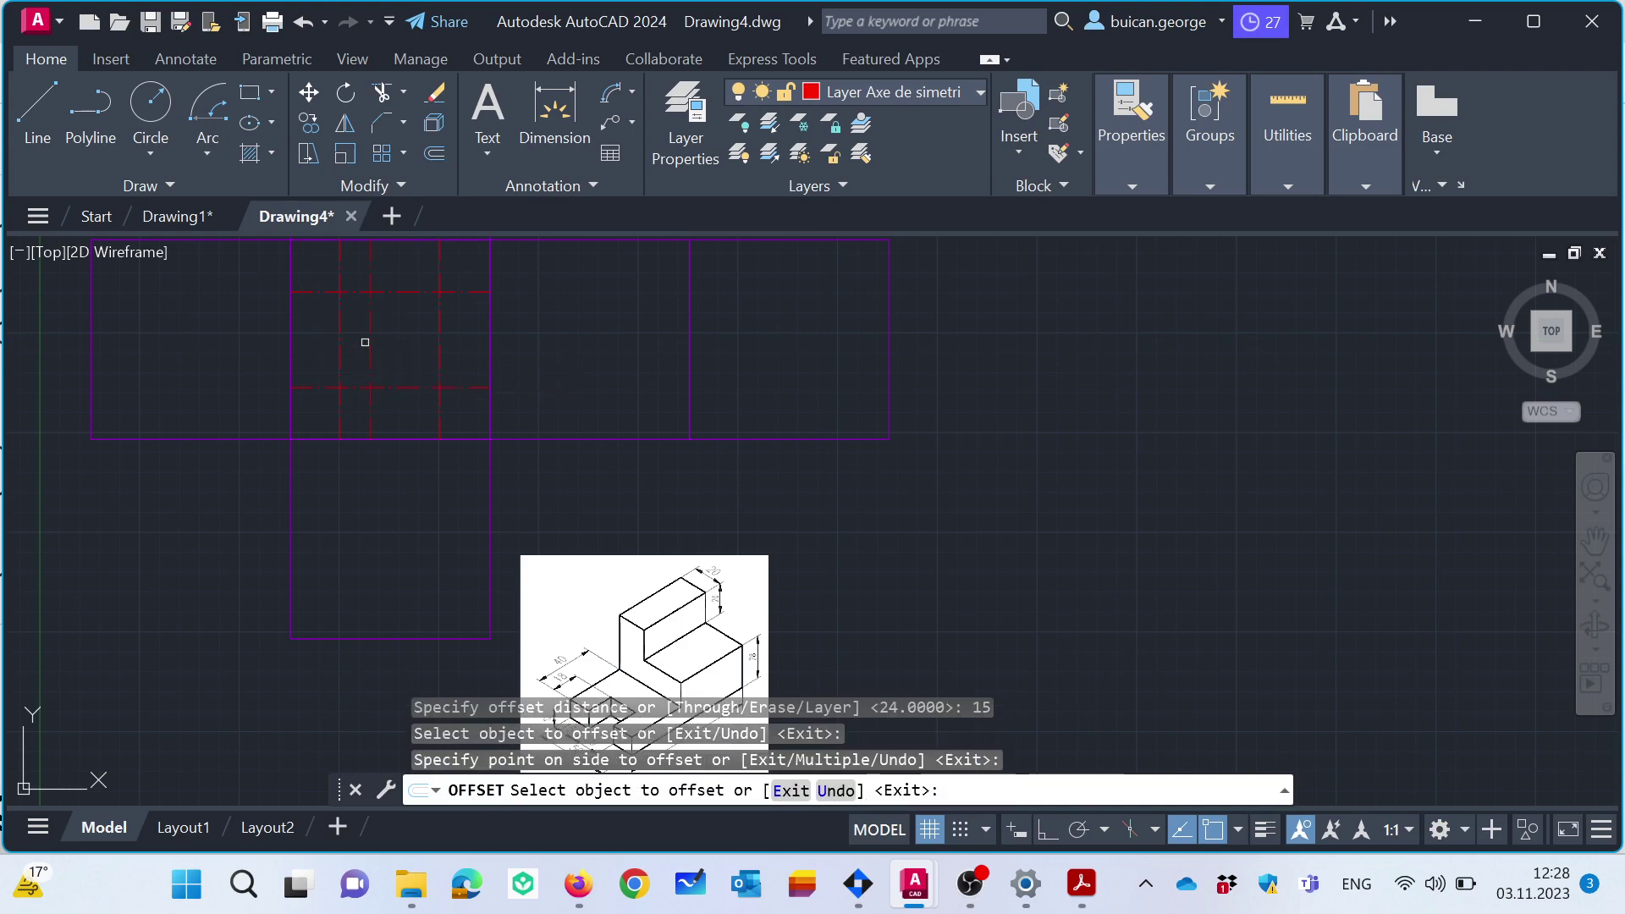
left_click(414, 350)
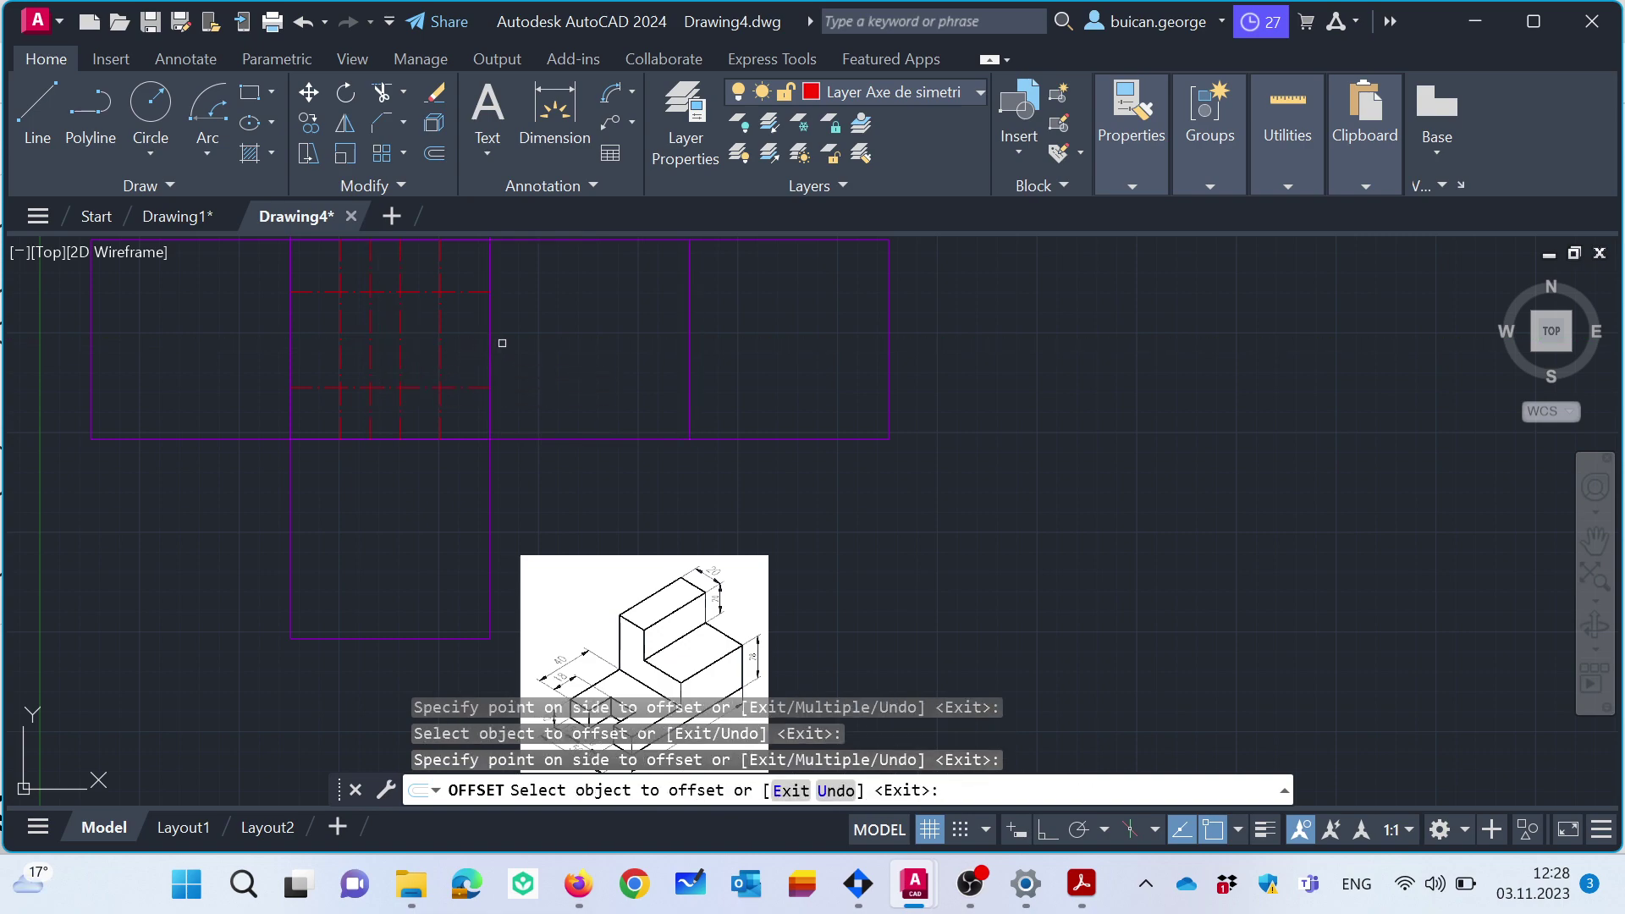
left_click(401, 338)
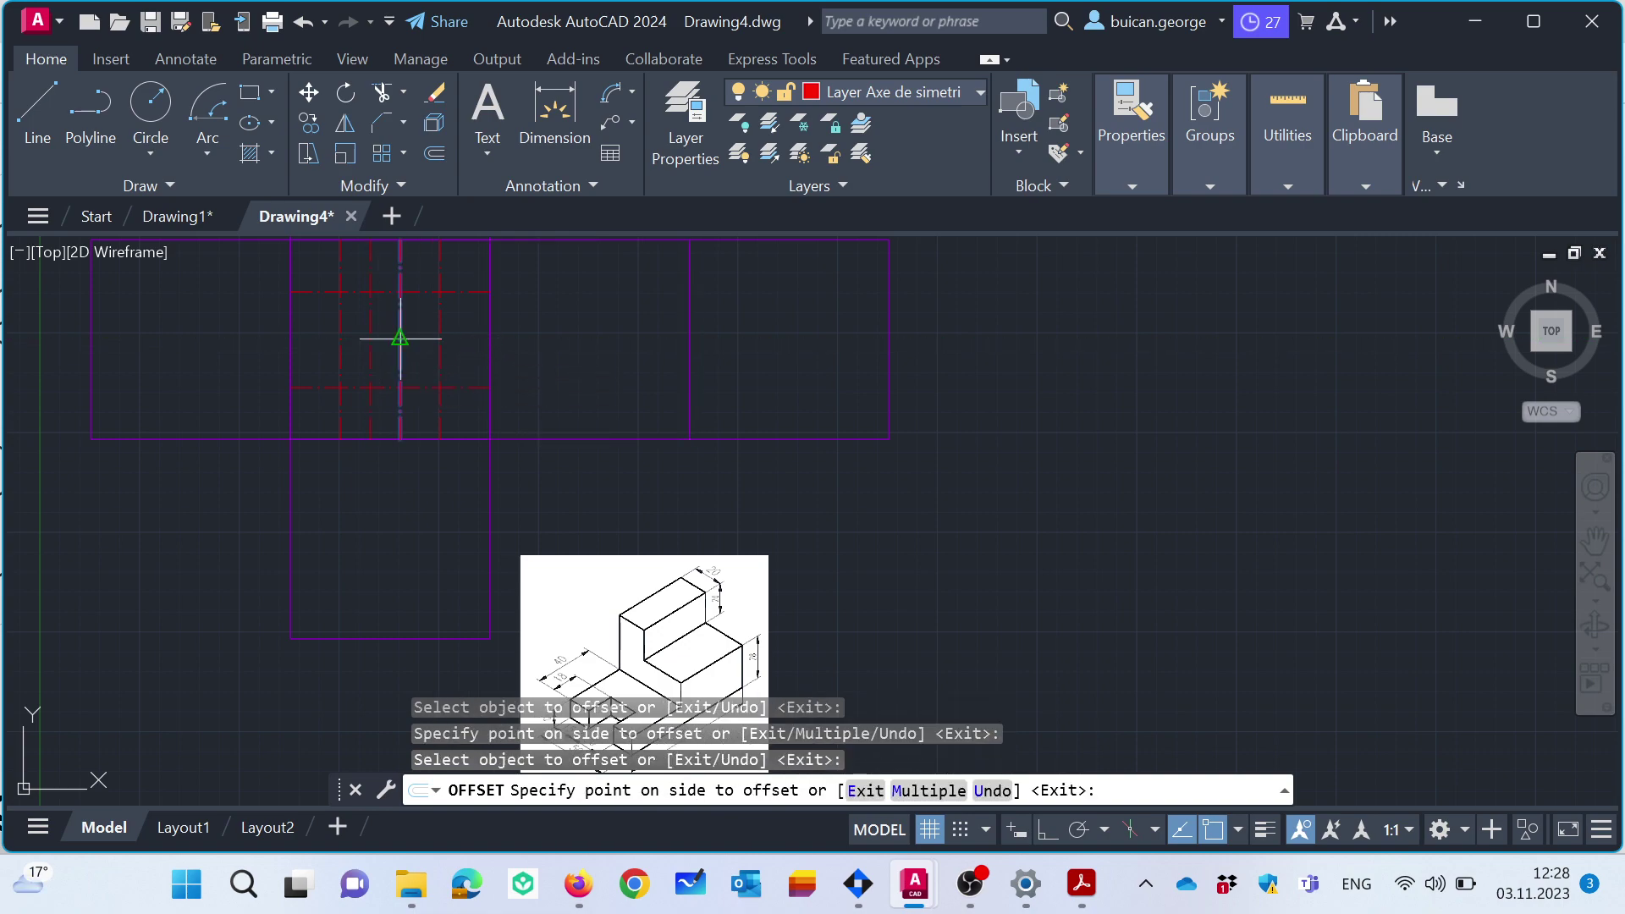
key("Escape")
key("Escape")
left_click(401, 338)
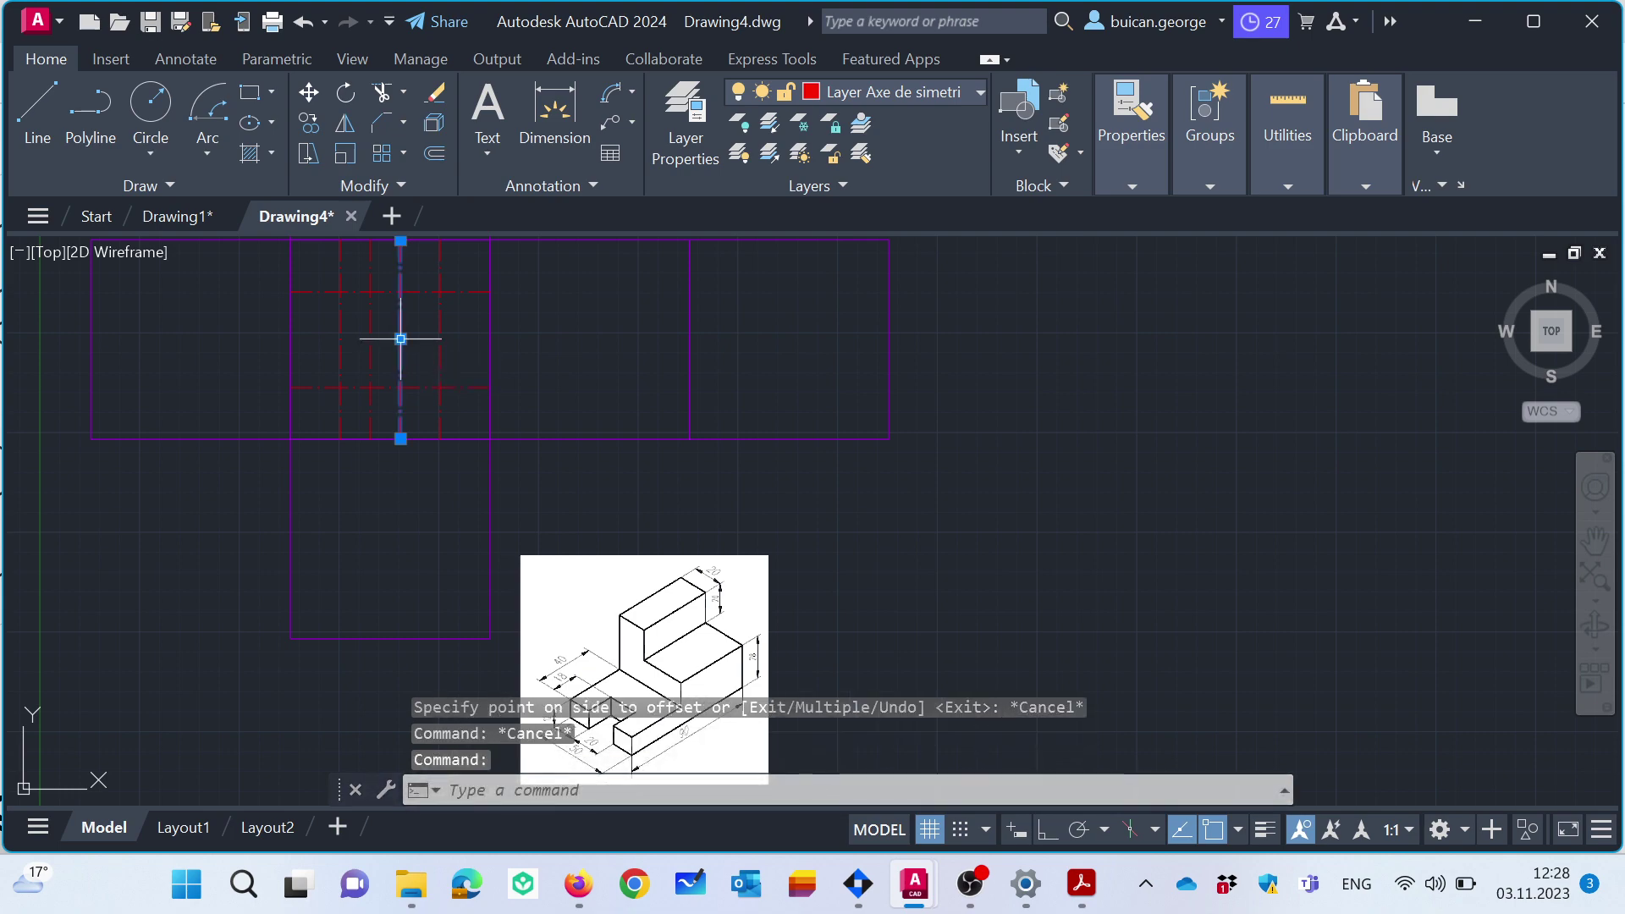
key("Delete")
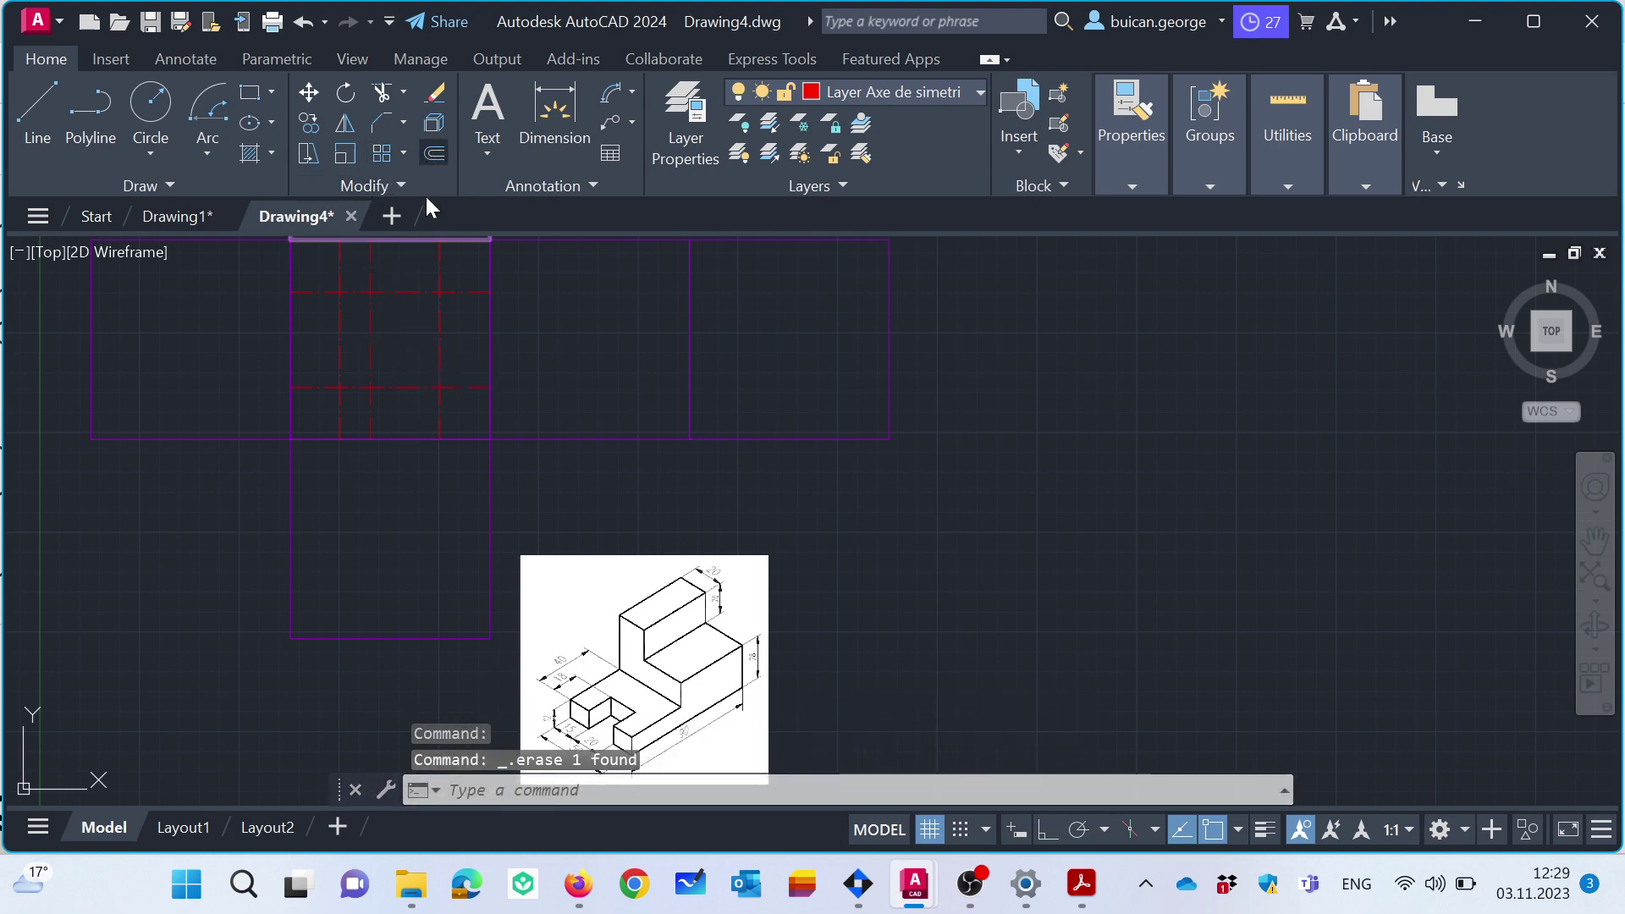
Offset a vertical line 20 units right and a horizontal line 20 units down.
left_click(434, 153)
type("20")
key("Return")
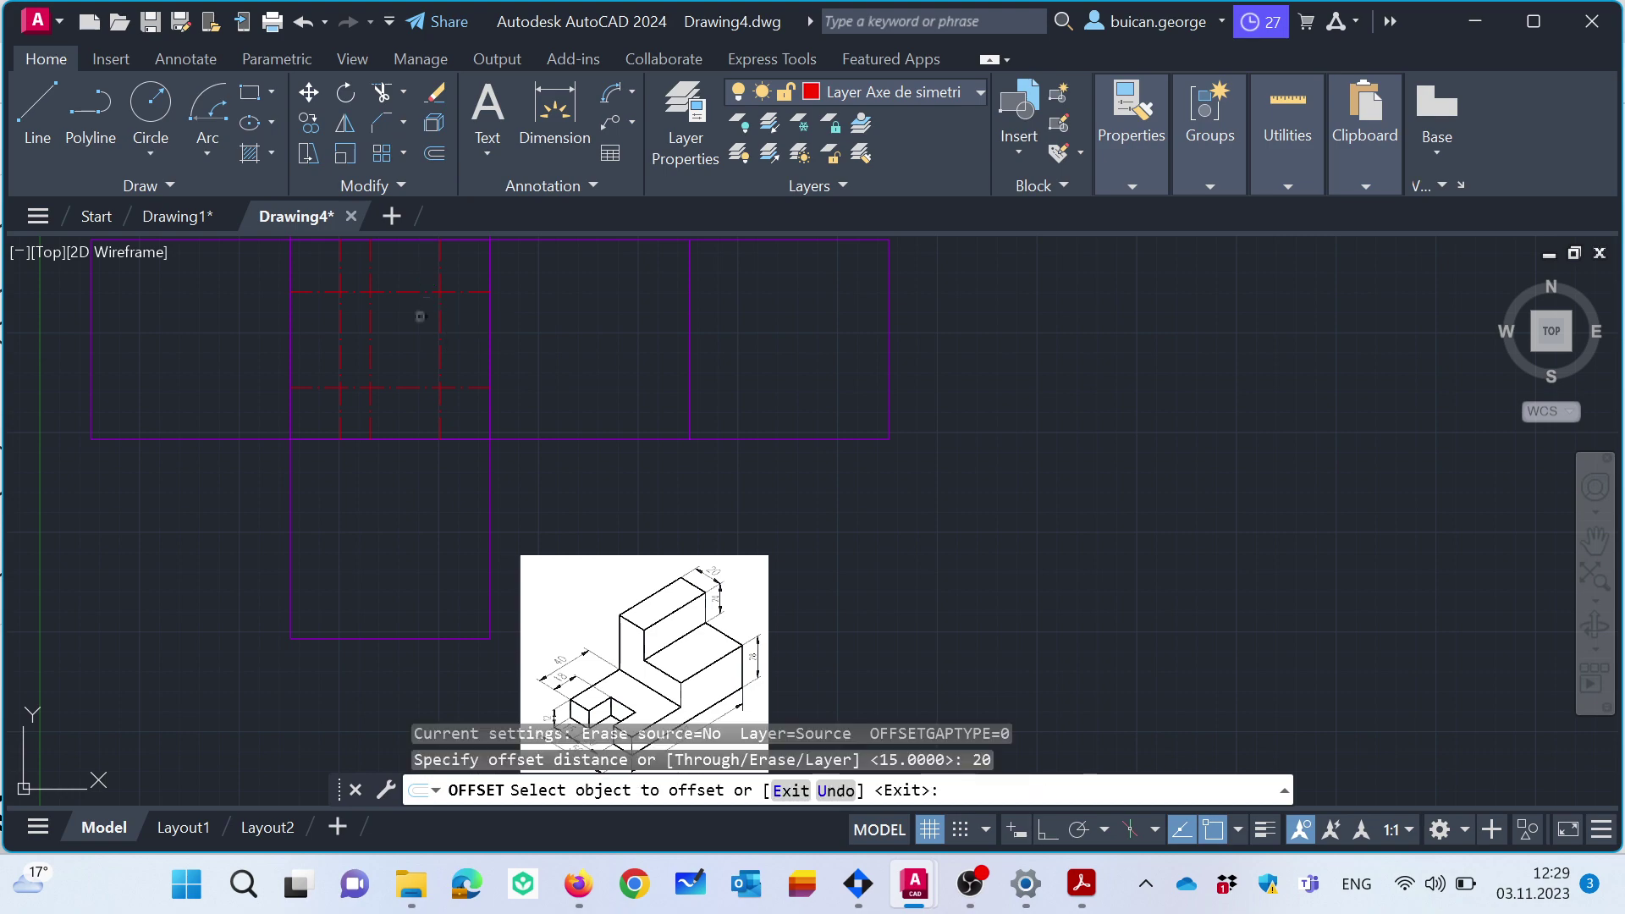
left_click(372, 332)
left_click(398, 335)
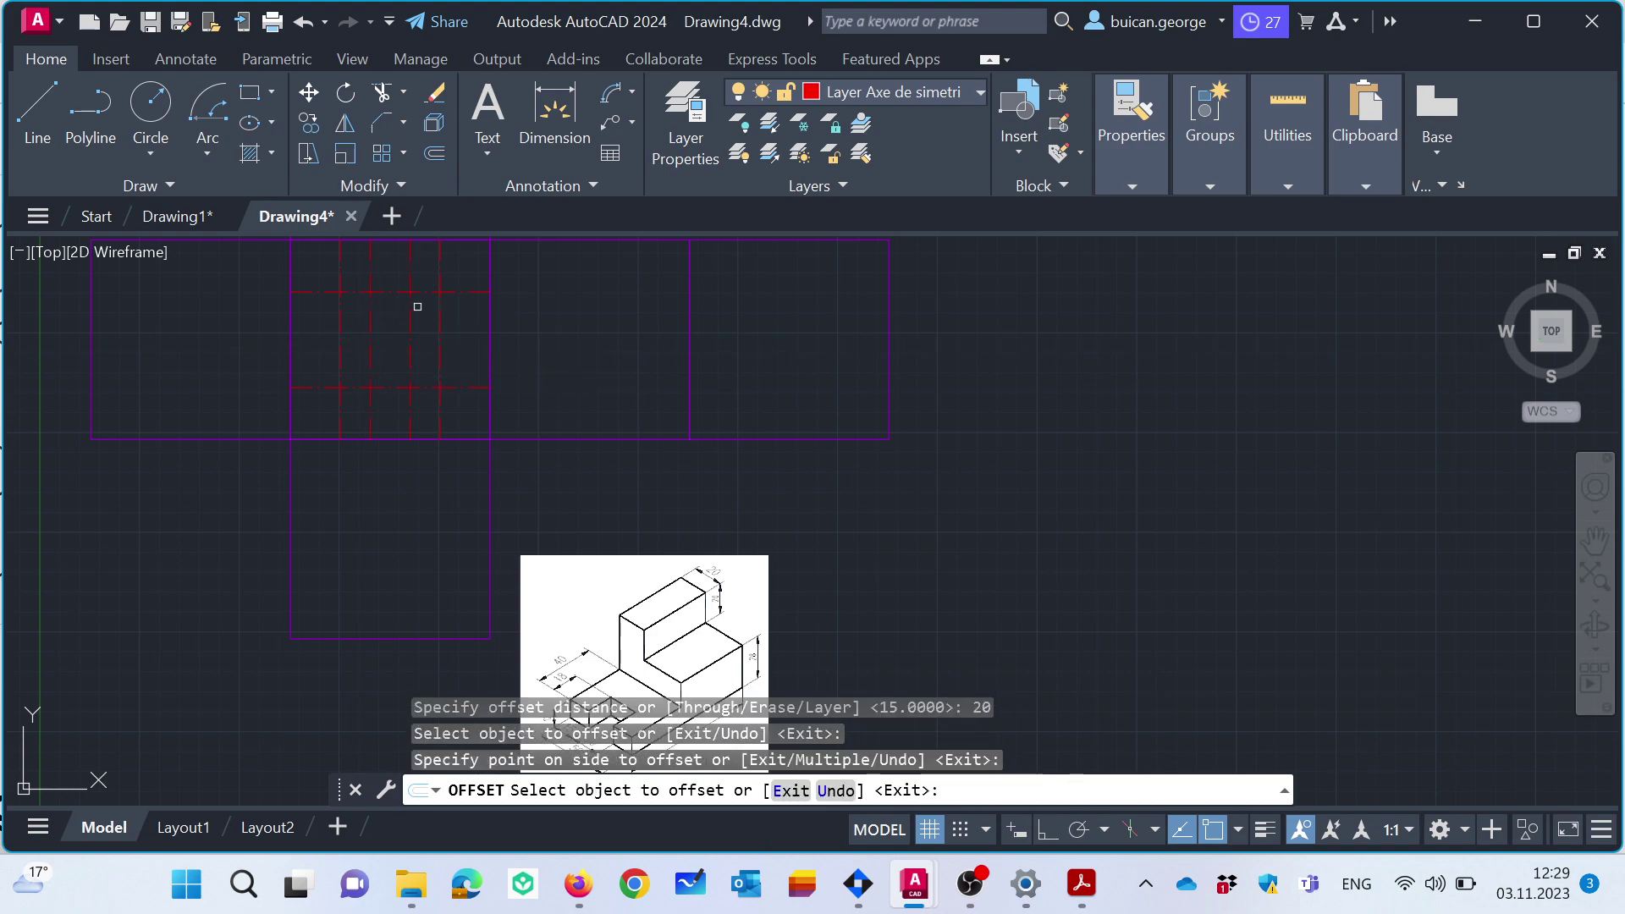
left_click(468, 292)
left_click(469, 349)
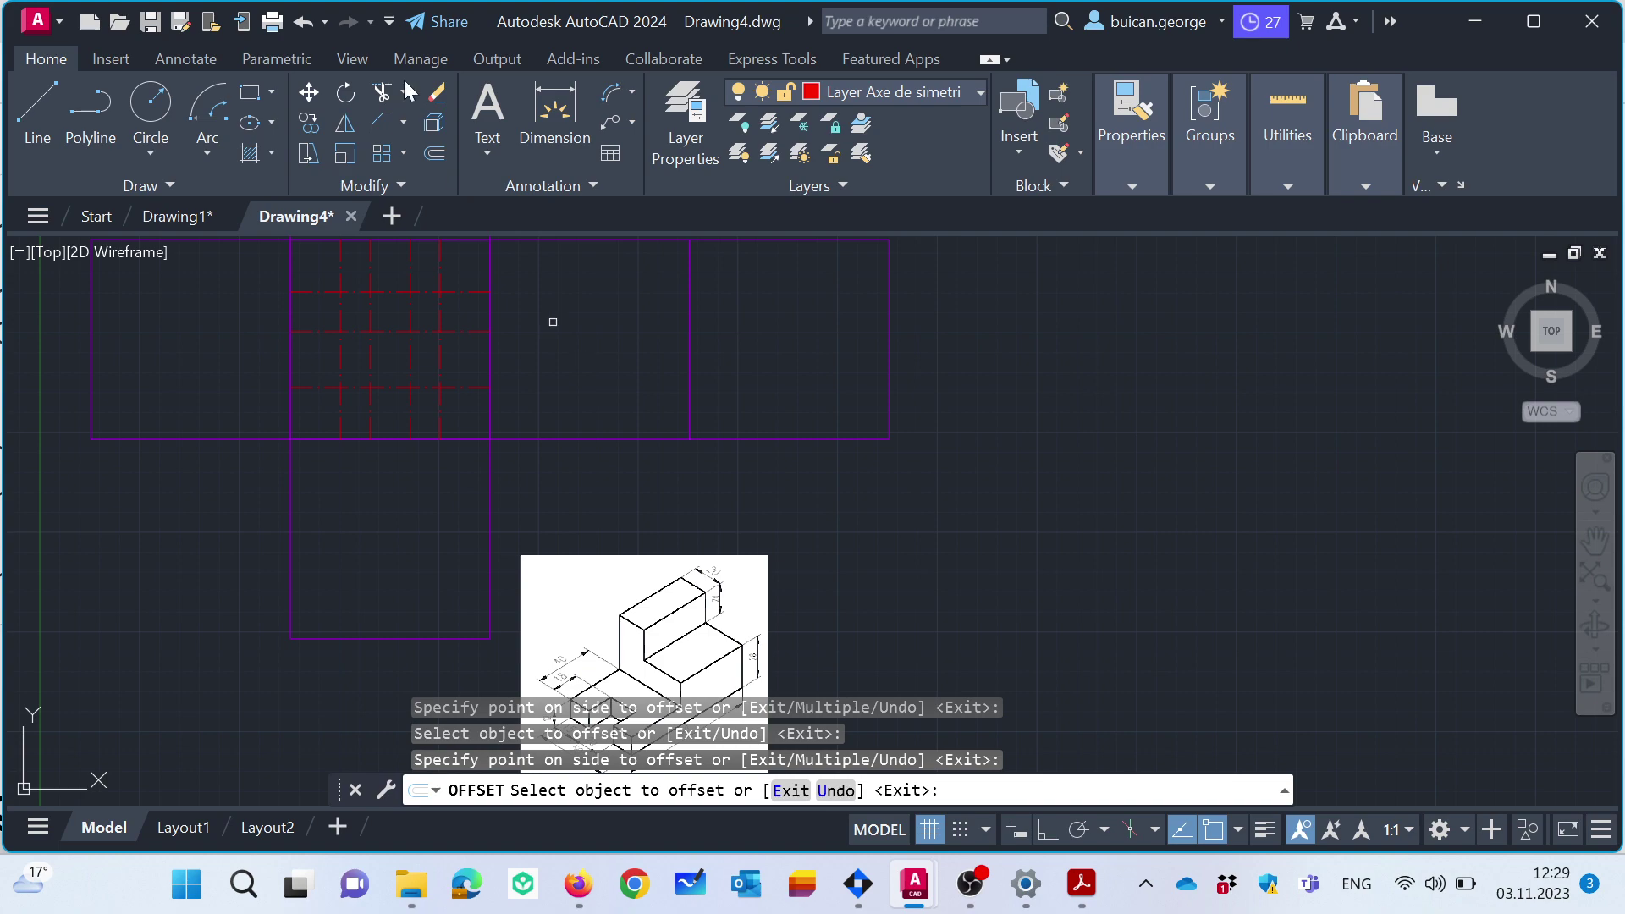
Make Layer desen the current layer.
left_click(918, 88)
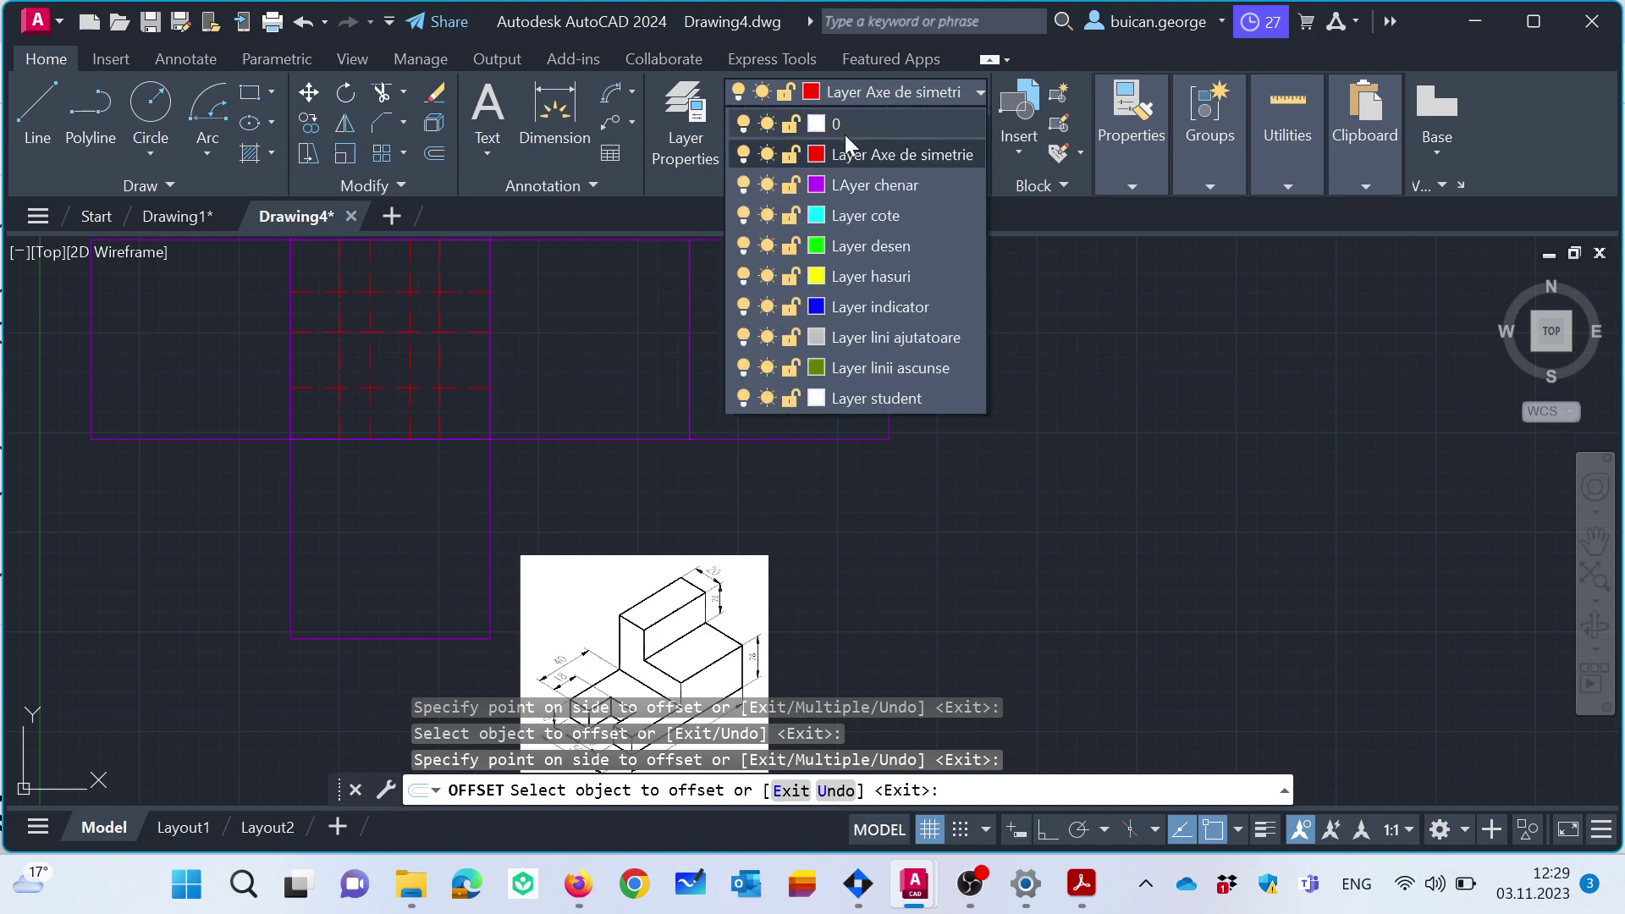
left_click(863, 245)
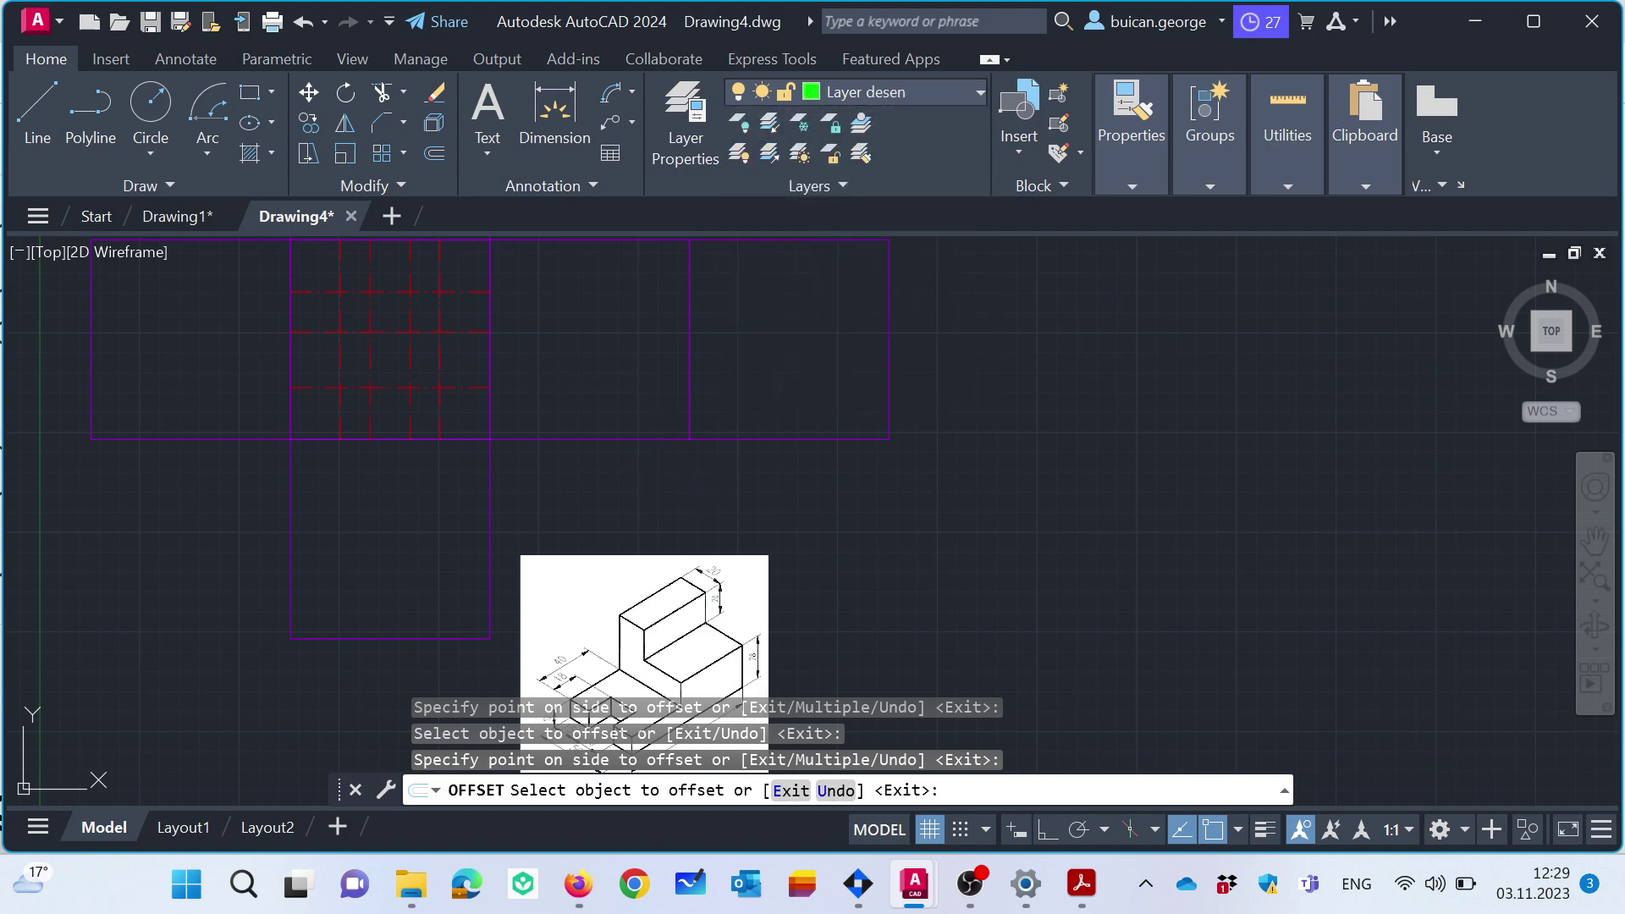
middle_click_drag(652, 542, 716, 397)
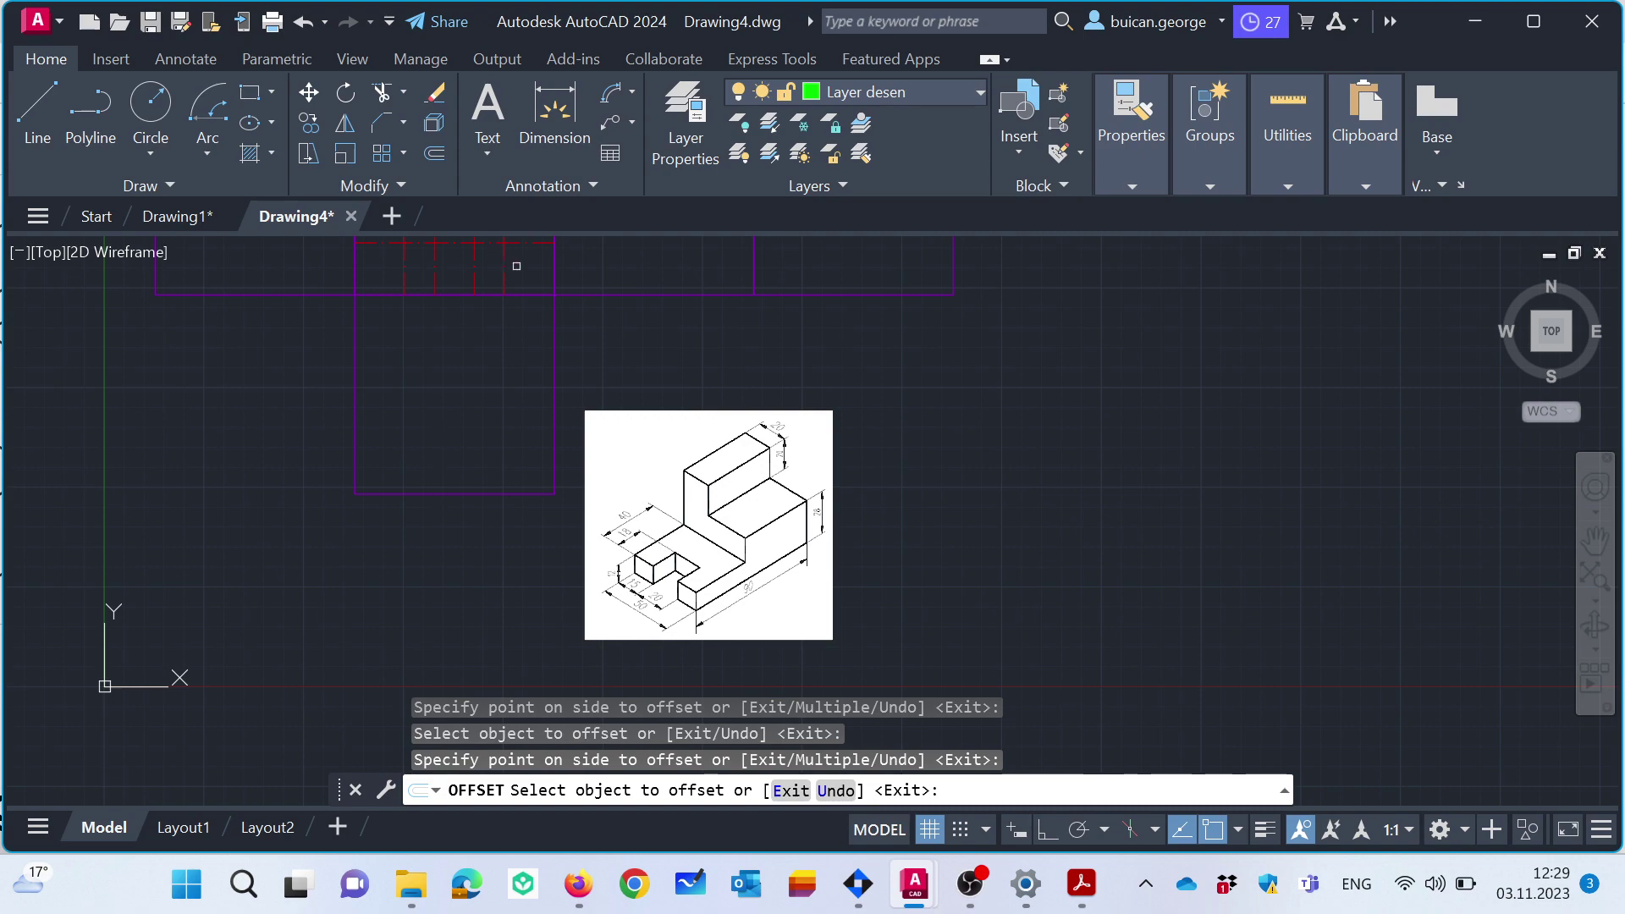
middle_click_drag(516, 266, 494, 439)
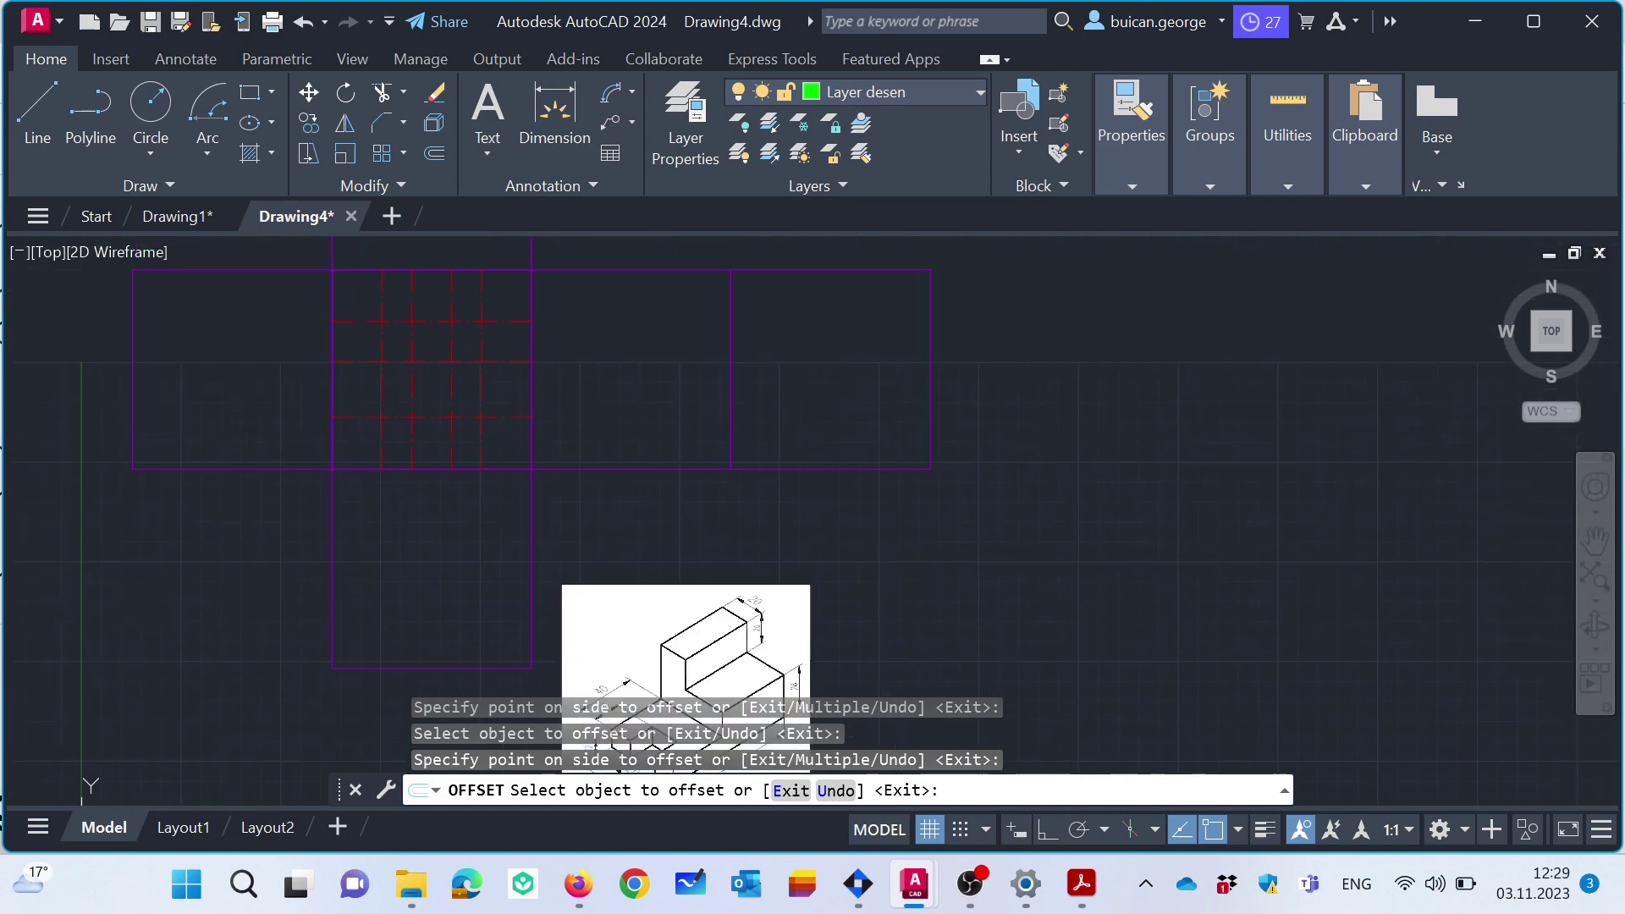
Draw the green square outline on the grid intersections, undoing the extra segment.
left_click(52, 111)
left_click(385, 364)
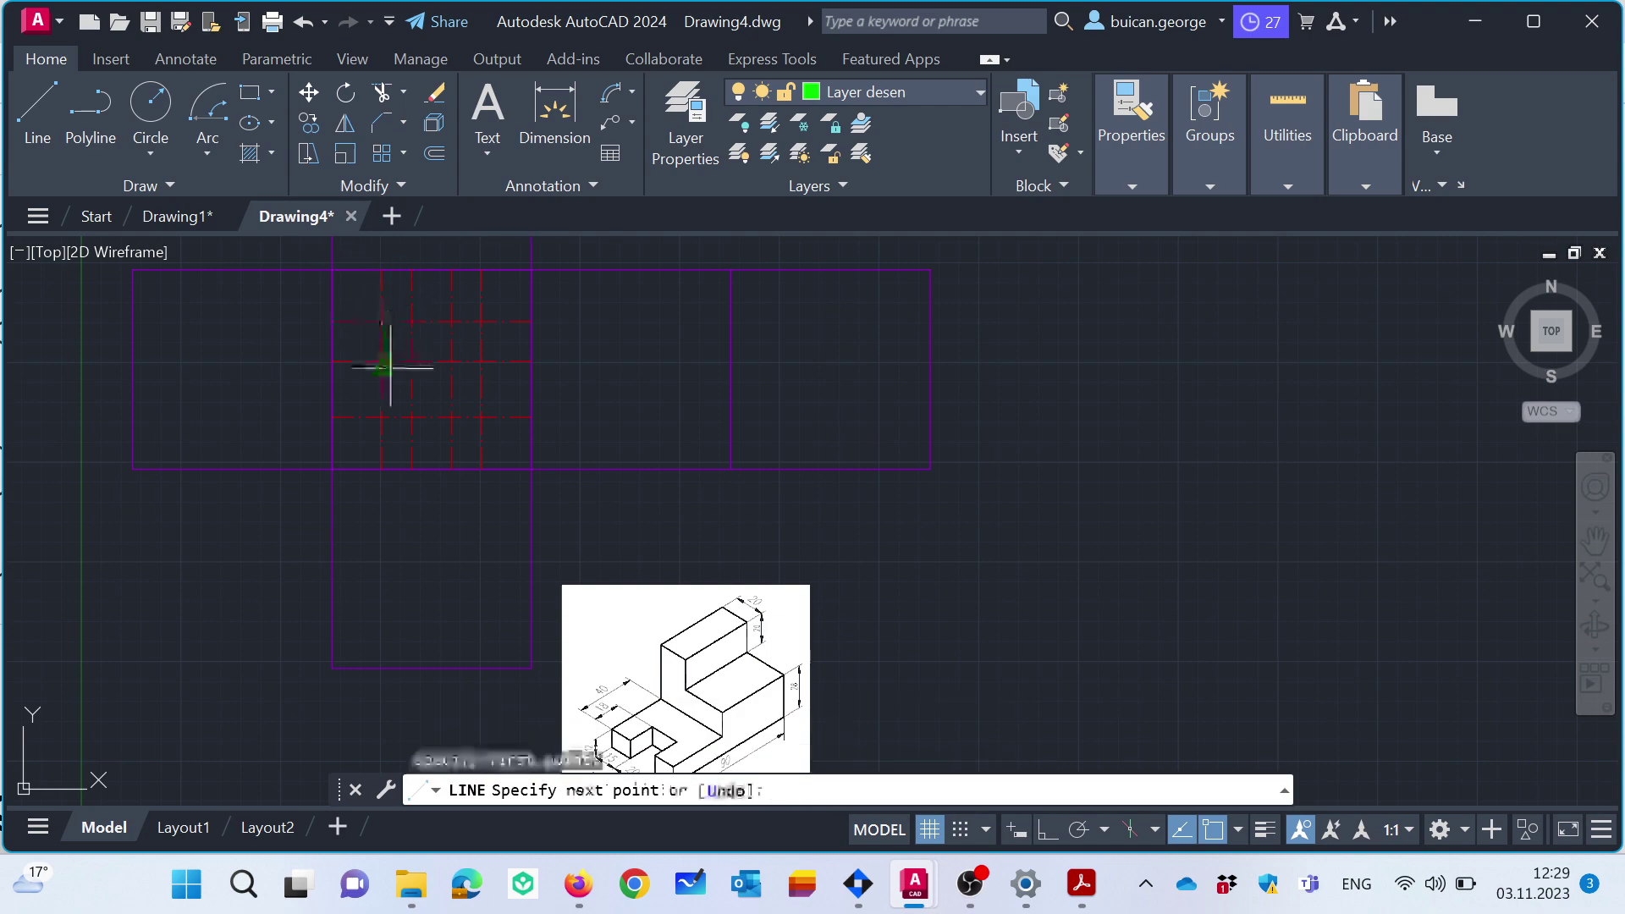
left_click(382, 416)
left_click(481, 416)
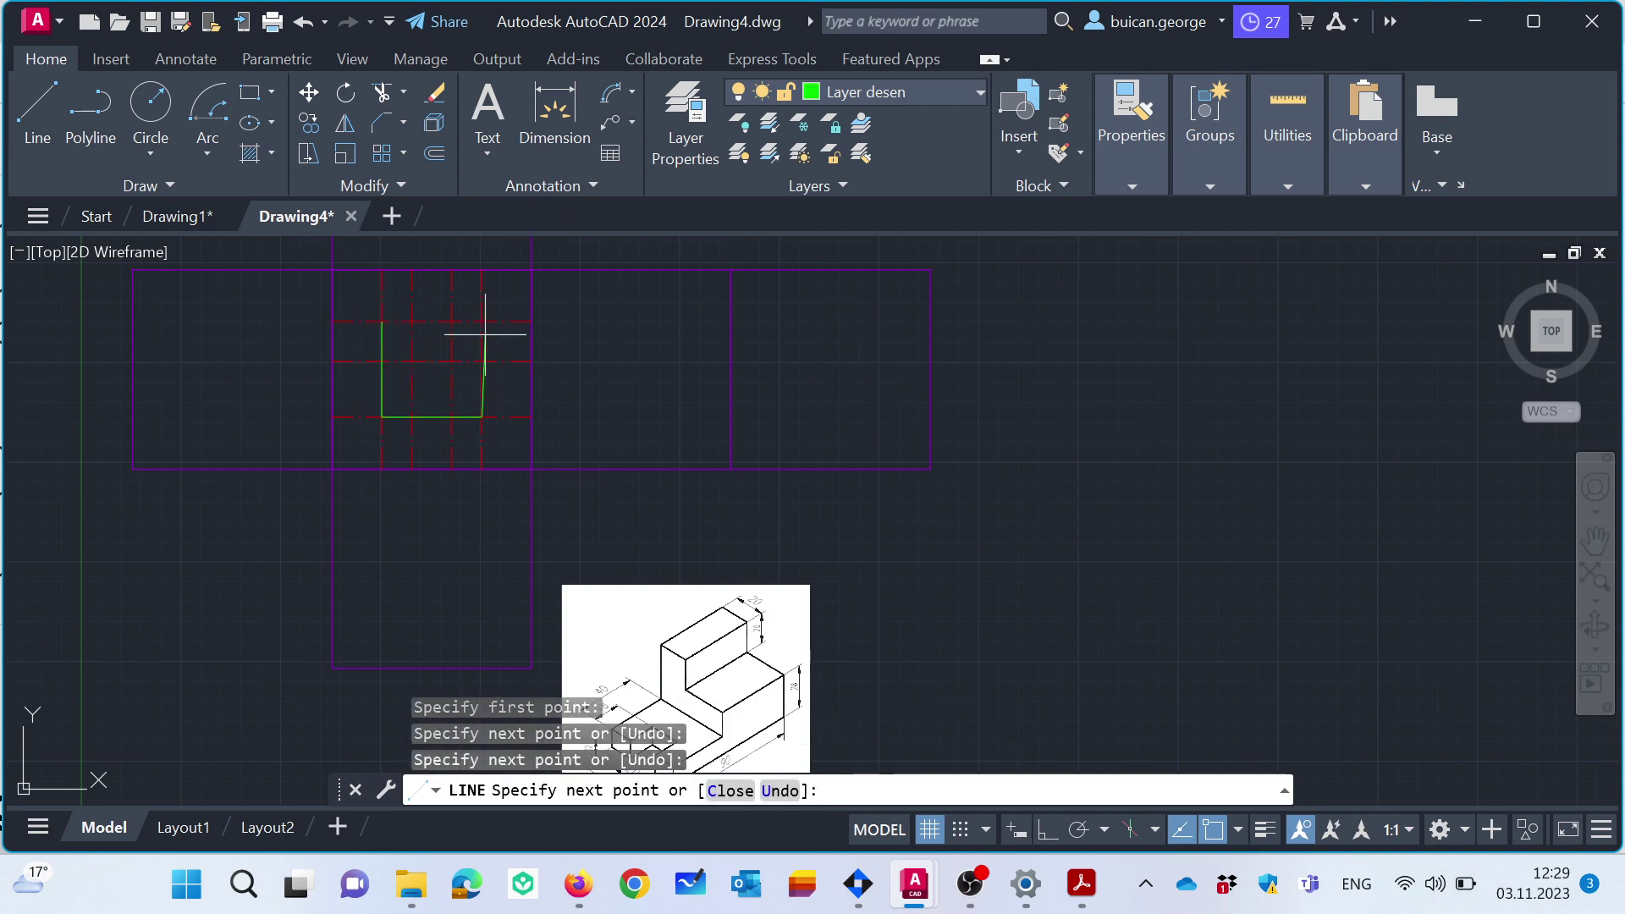
left_click(482, 322)
left_click(382, 322)
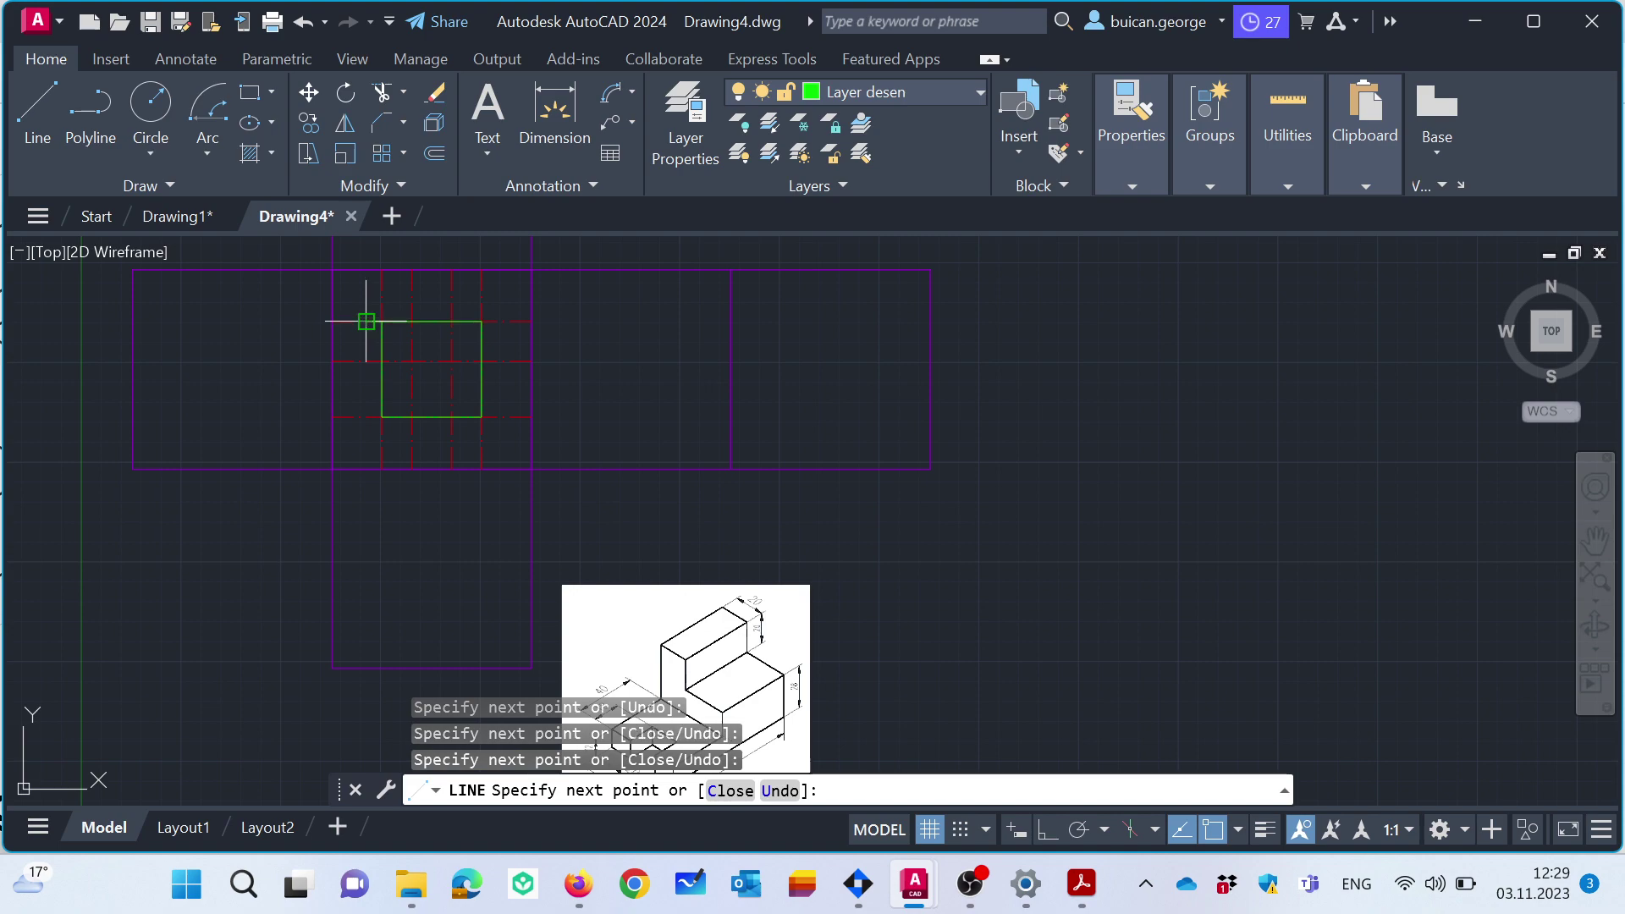
key("ctrl+z")
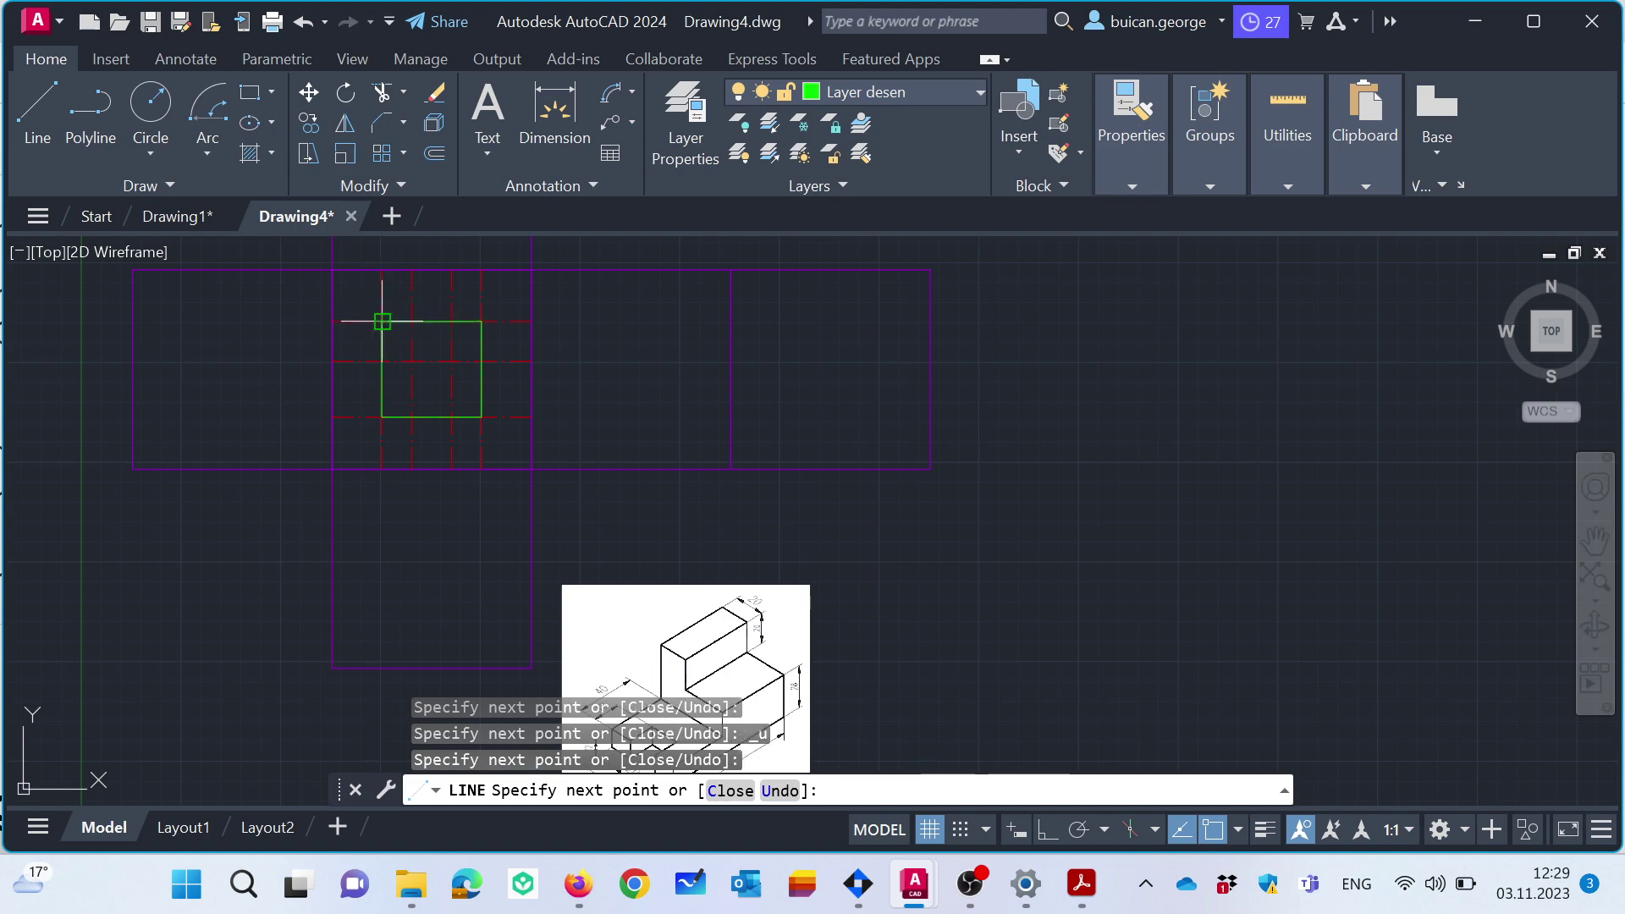
key("Escape")
left_click(53, 120)
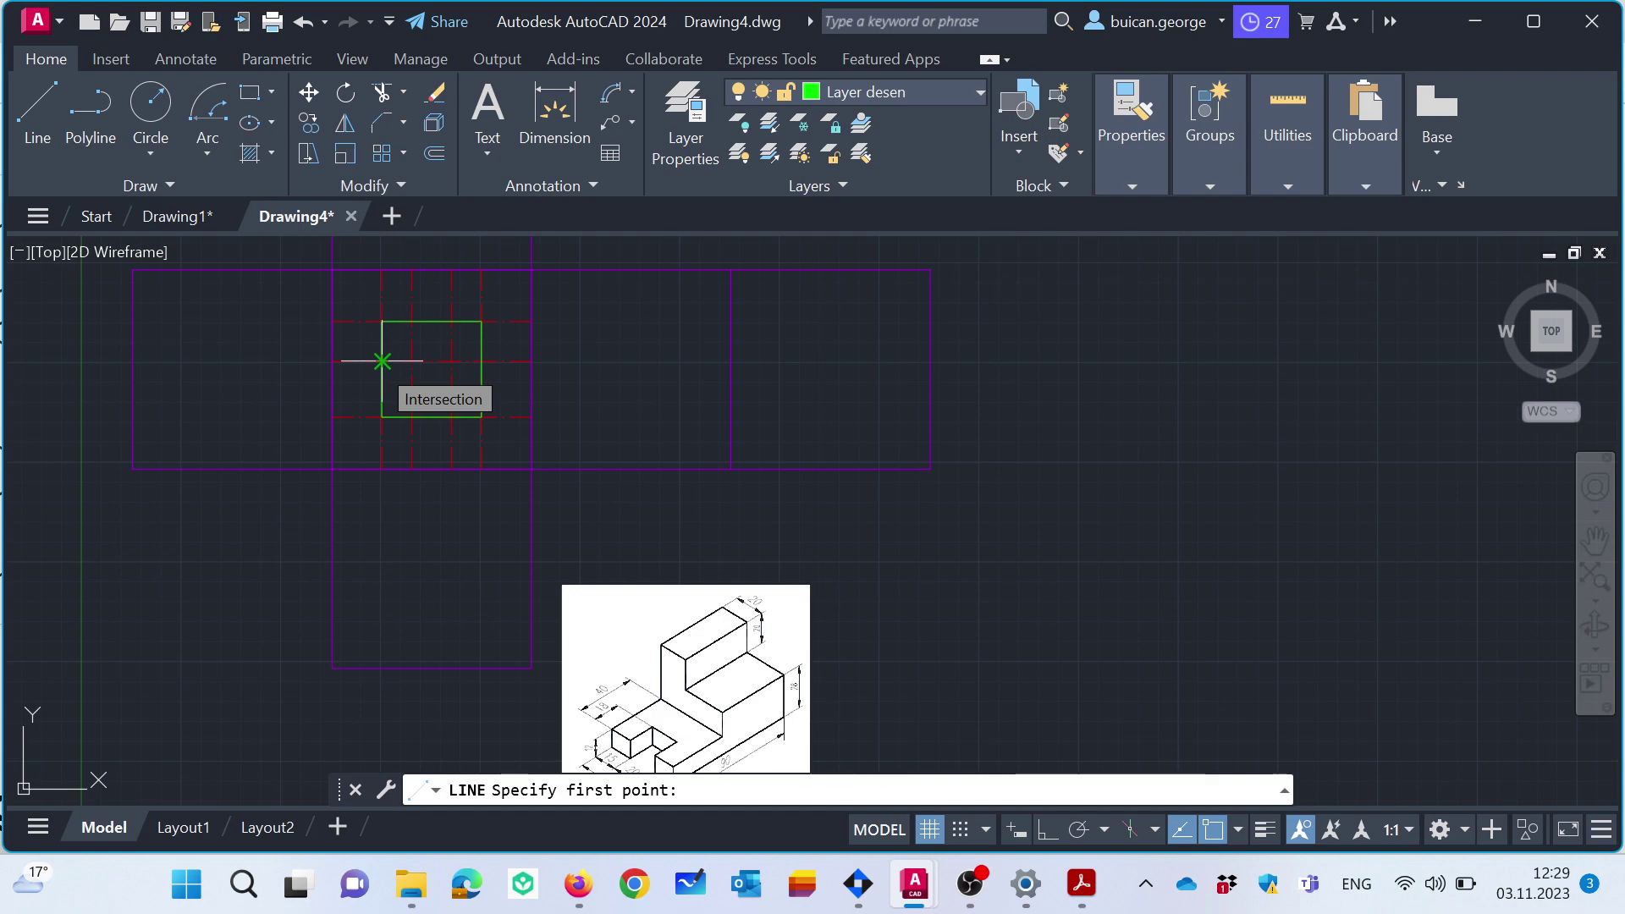
key("Escape")
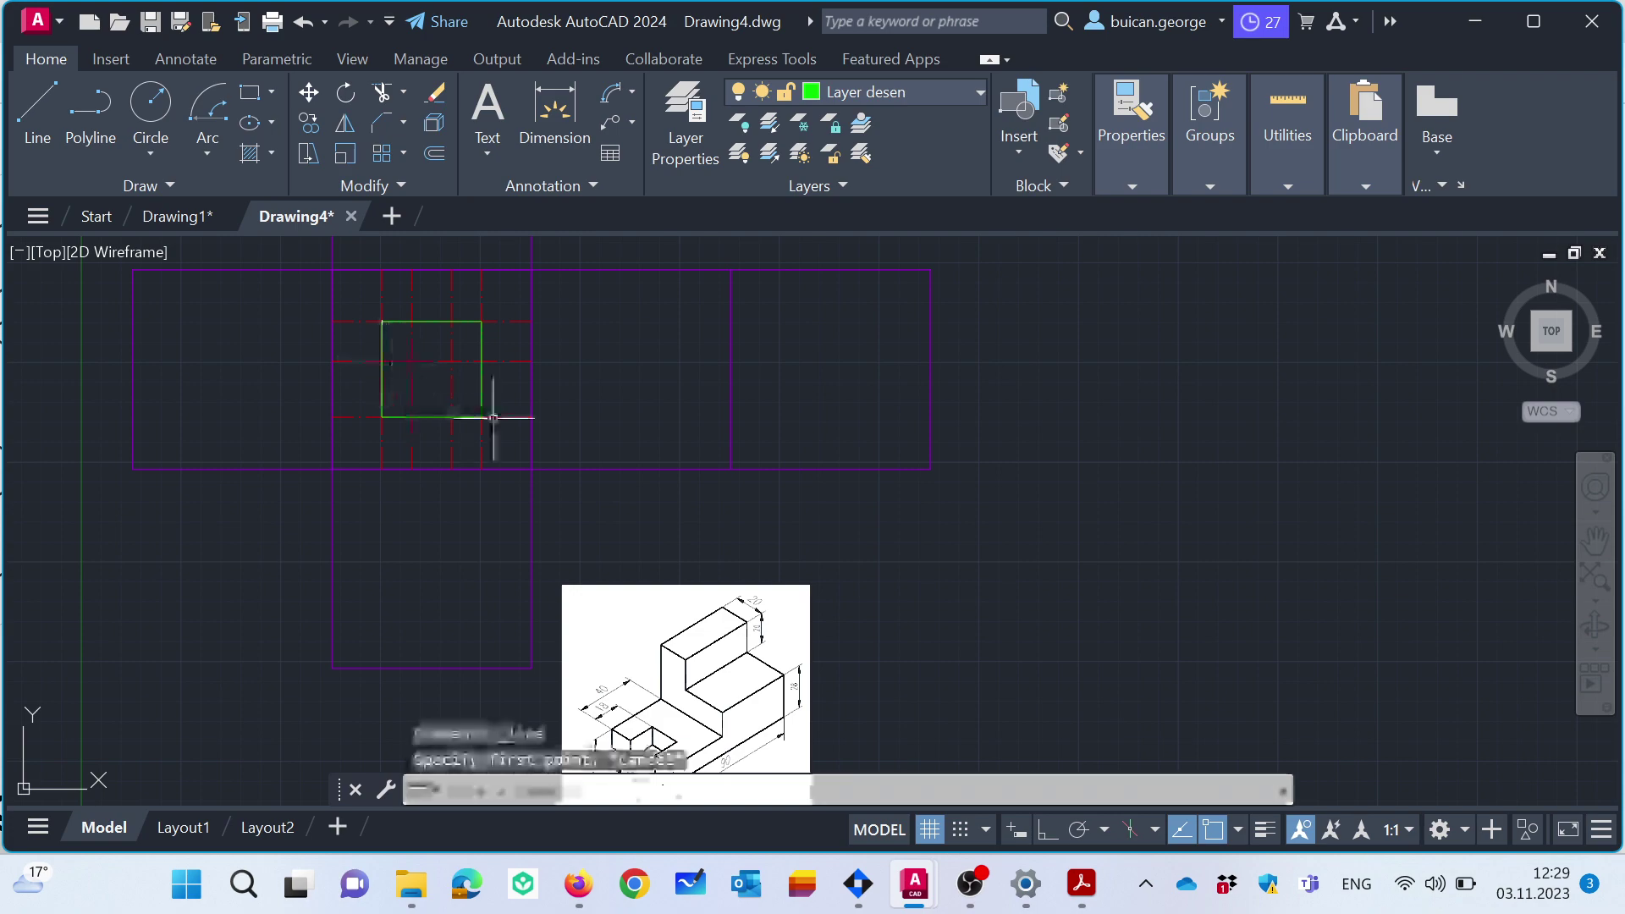
scroll(753, 549, "down", 3)
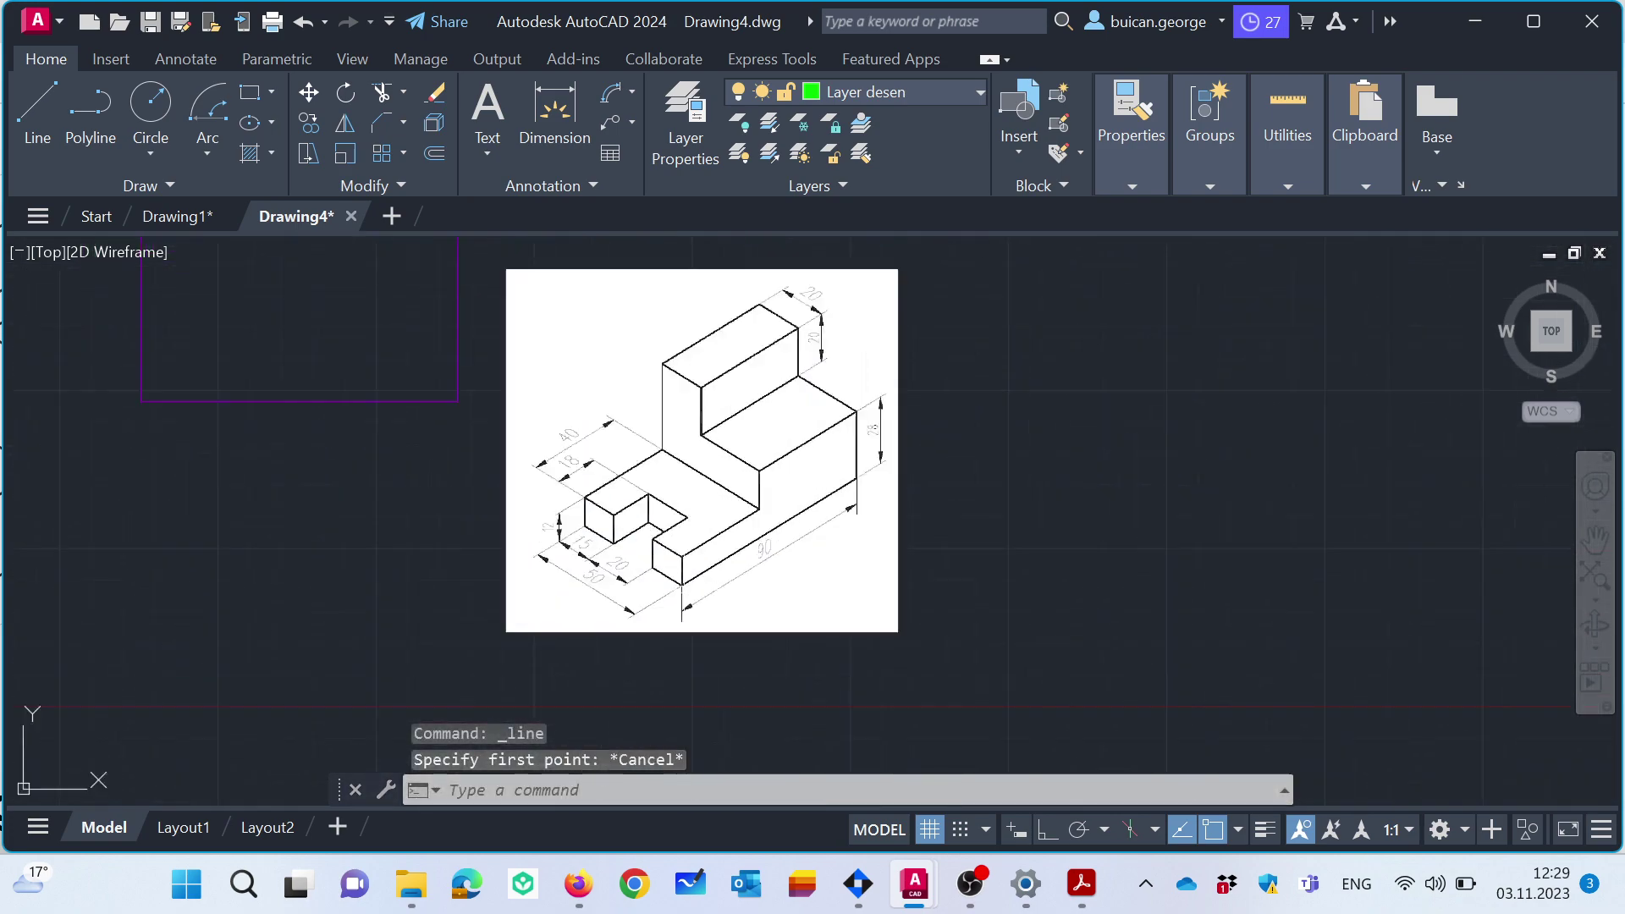
Offset the square's bottom edge by 12 to form a narrow bottom strip.
middle_click_drag(609, 298, 553, 382)
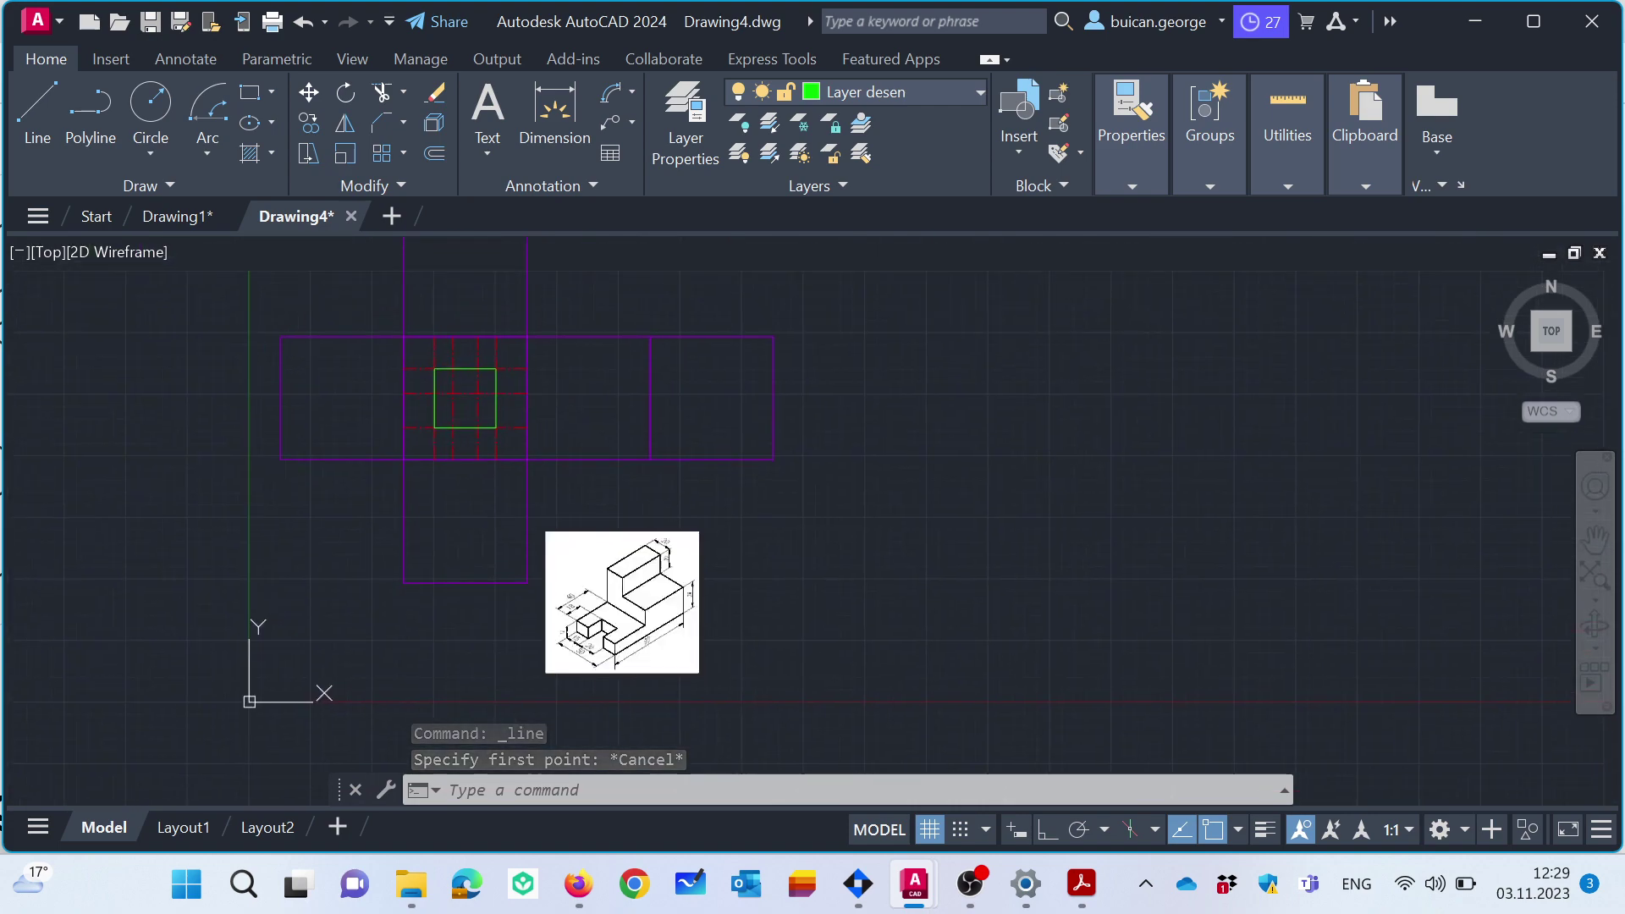
left_click(436, 166)
type("12")
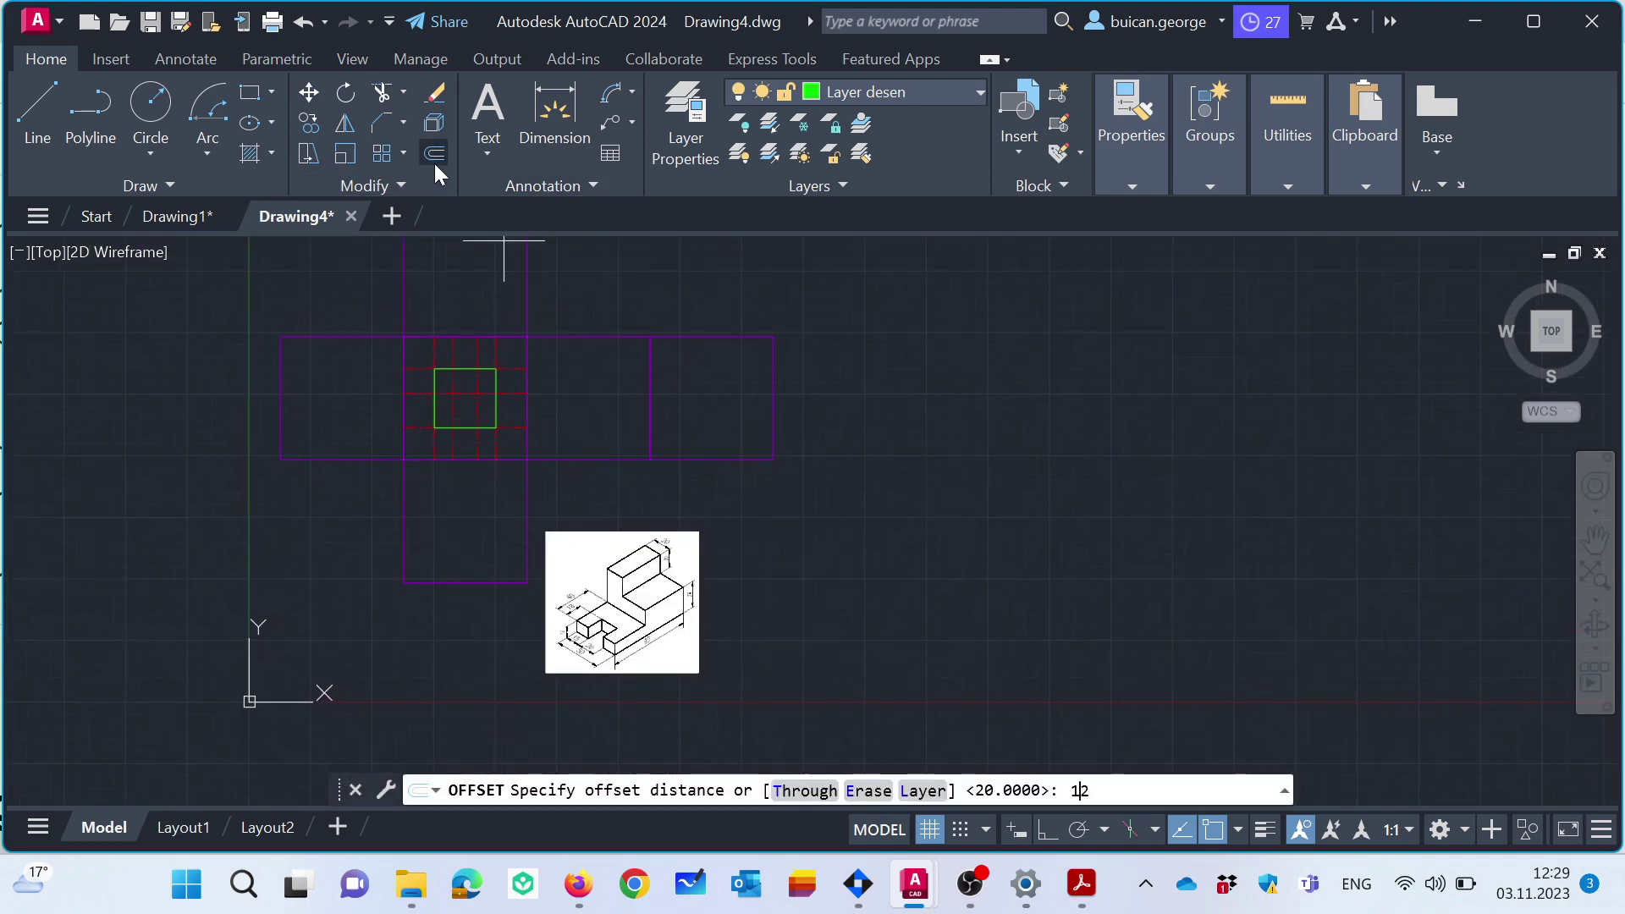
key("Return")
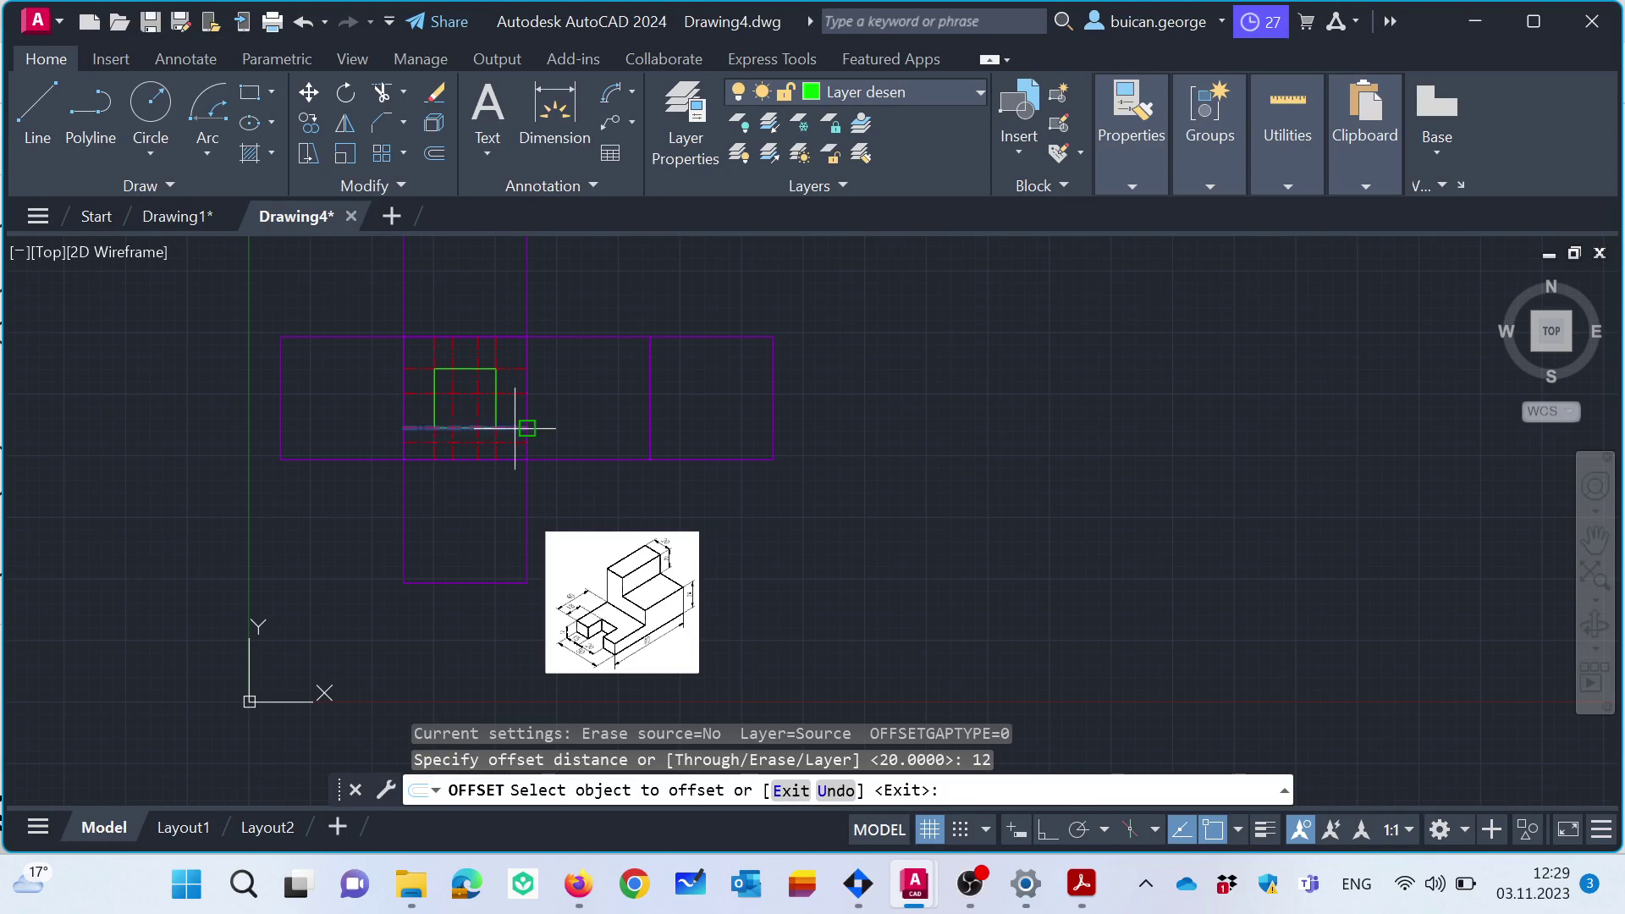
left_click(526, 427)
left_click(574, 401)
key("Escape")
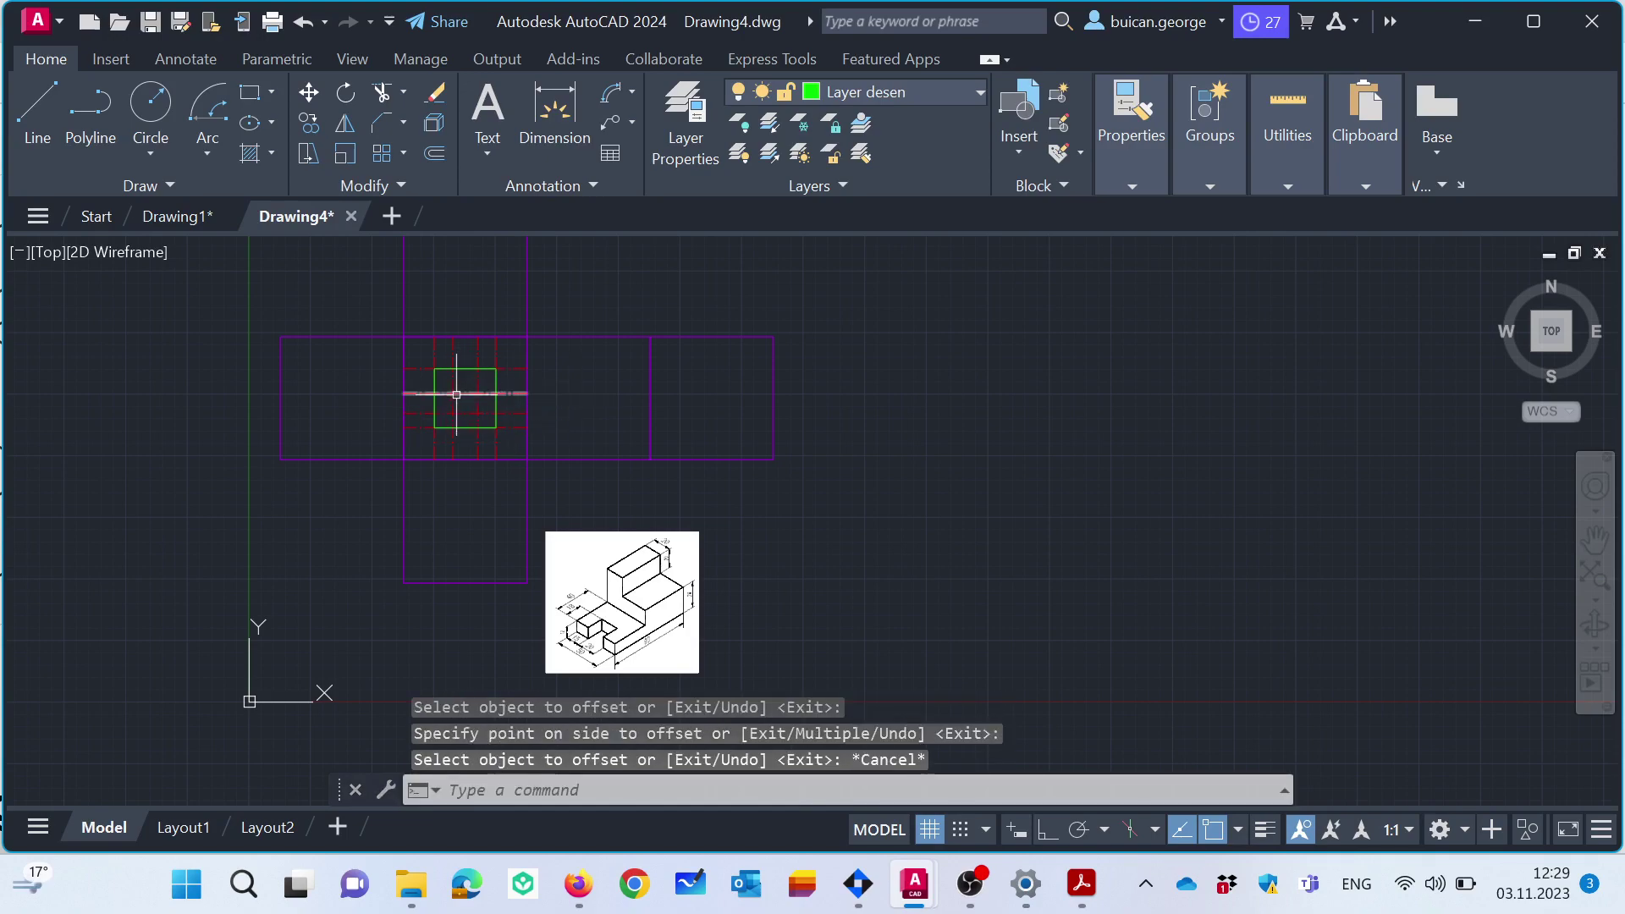
scroll(453, 397, "up", 1)
scroll(465, 372, "up", 3)
scroll(471, 363, "down", 2)
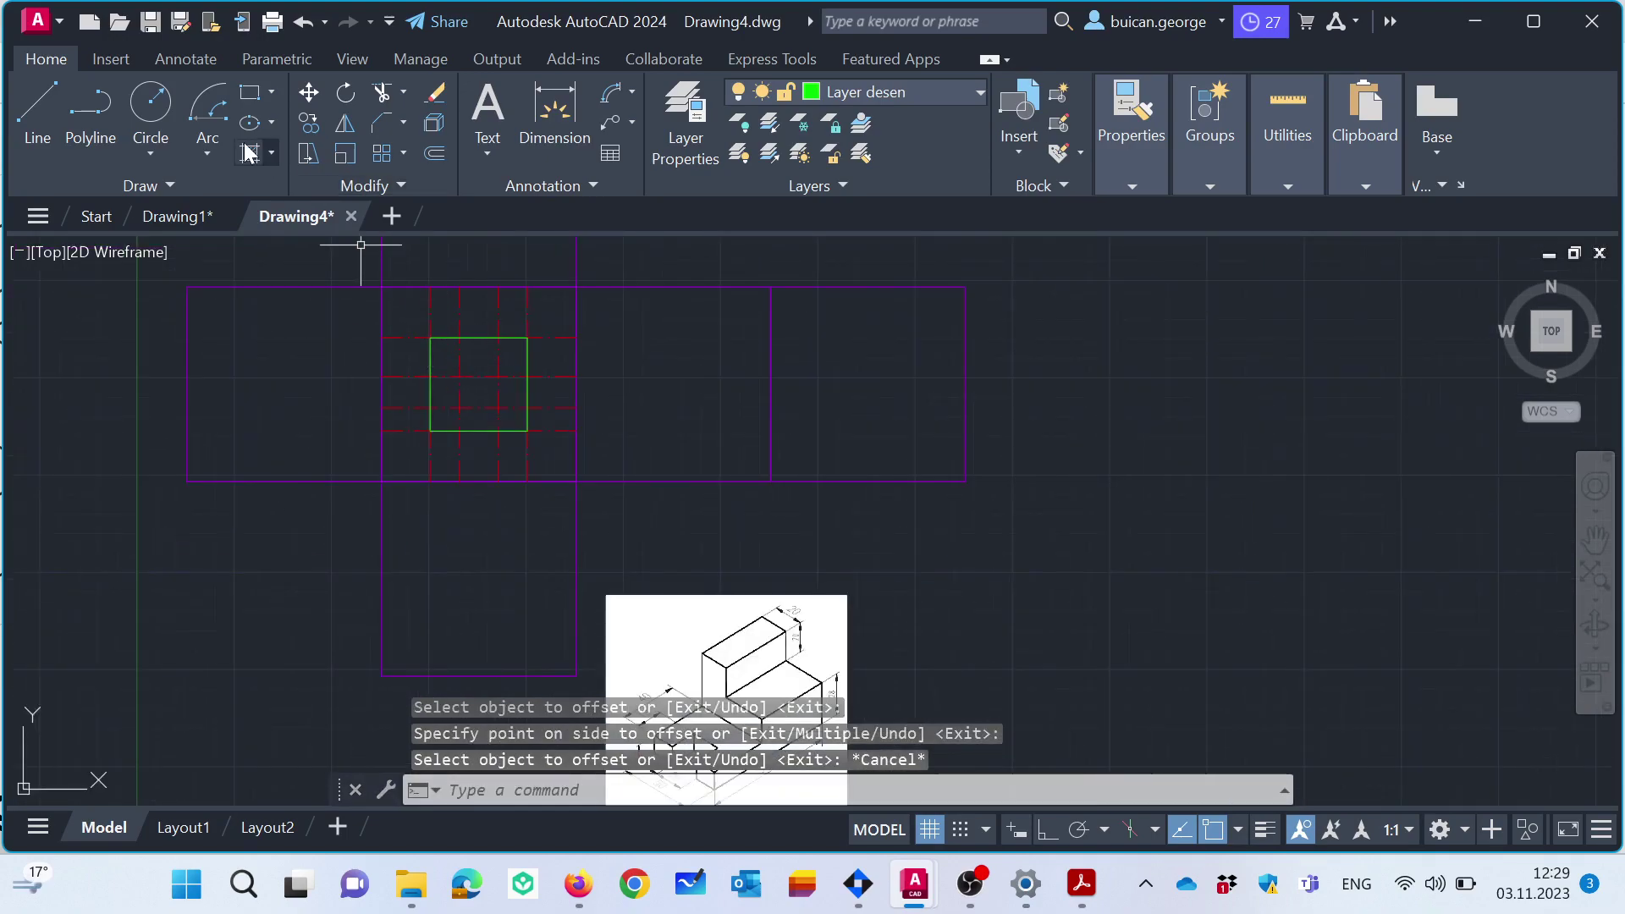
left_click(37, 110)
left_click(430, 407)
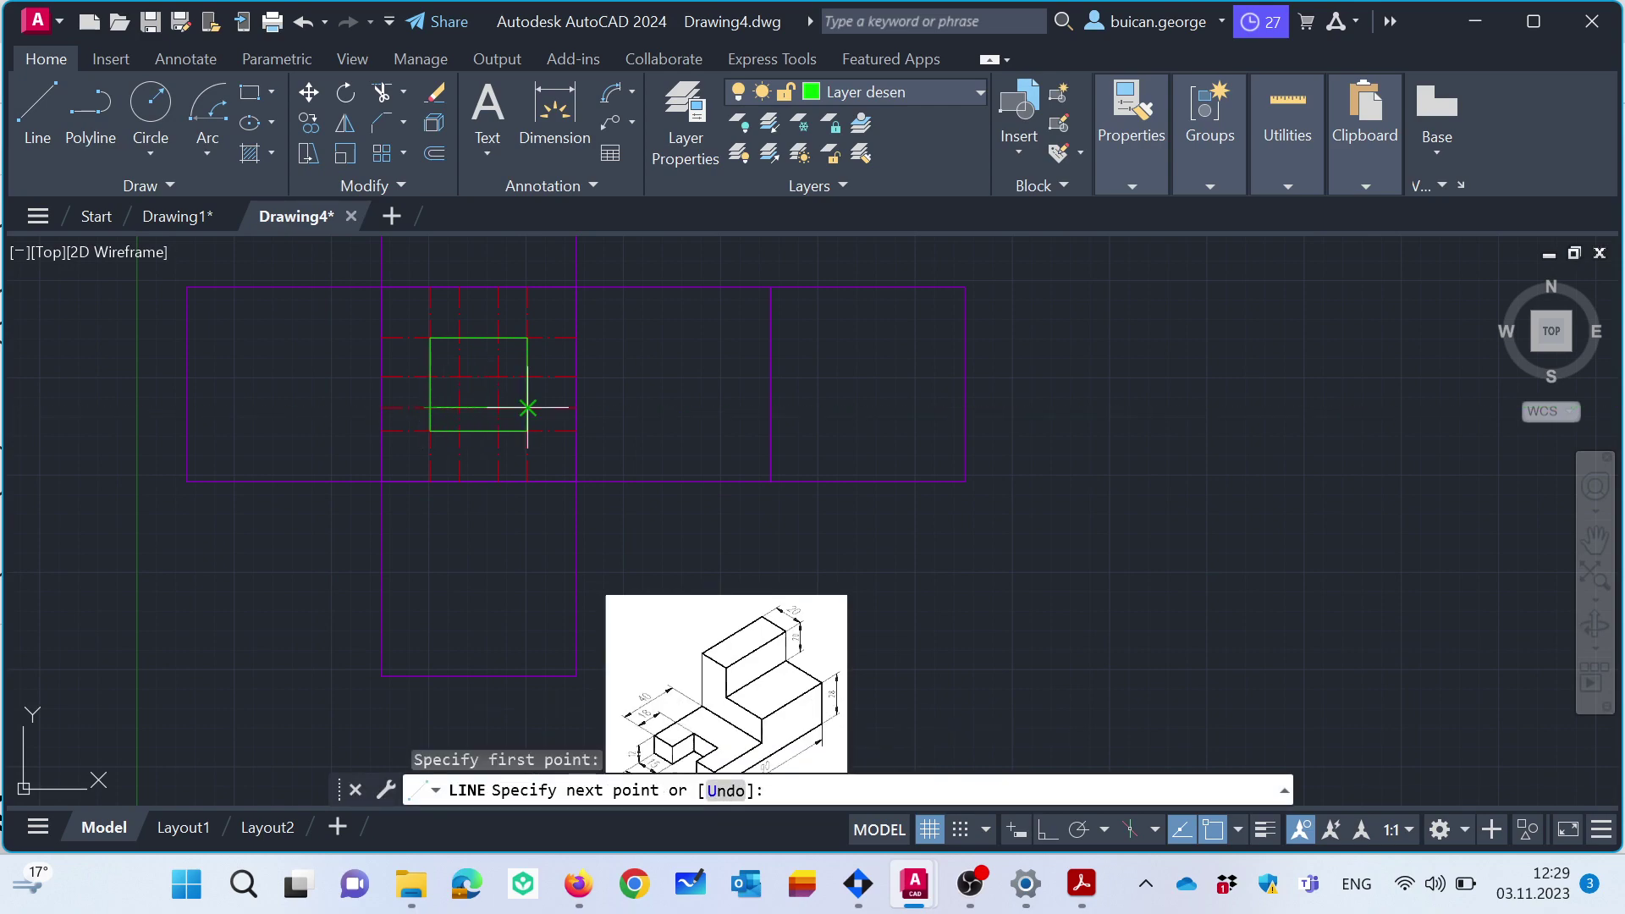
key("Escape")
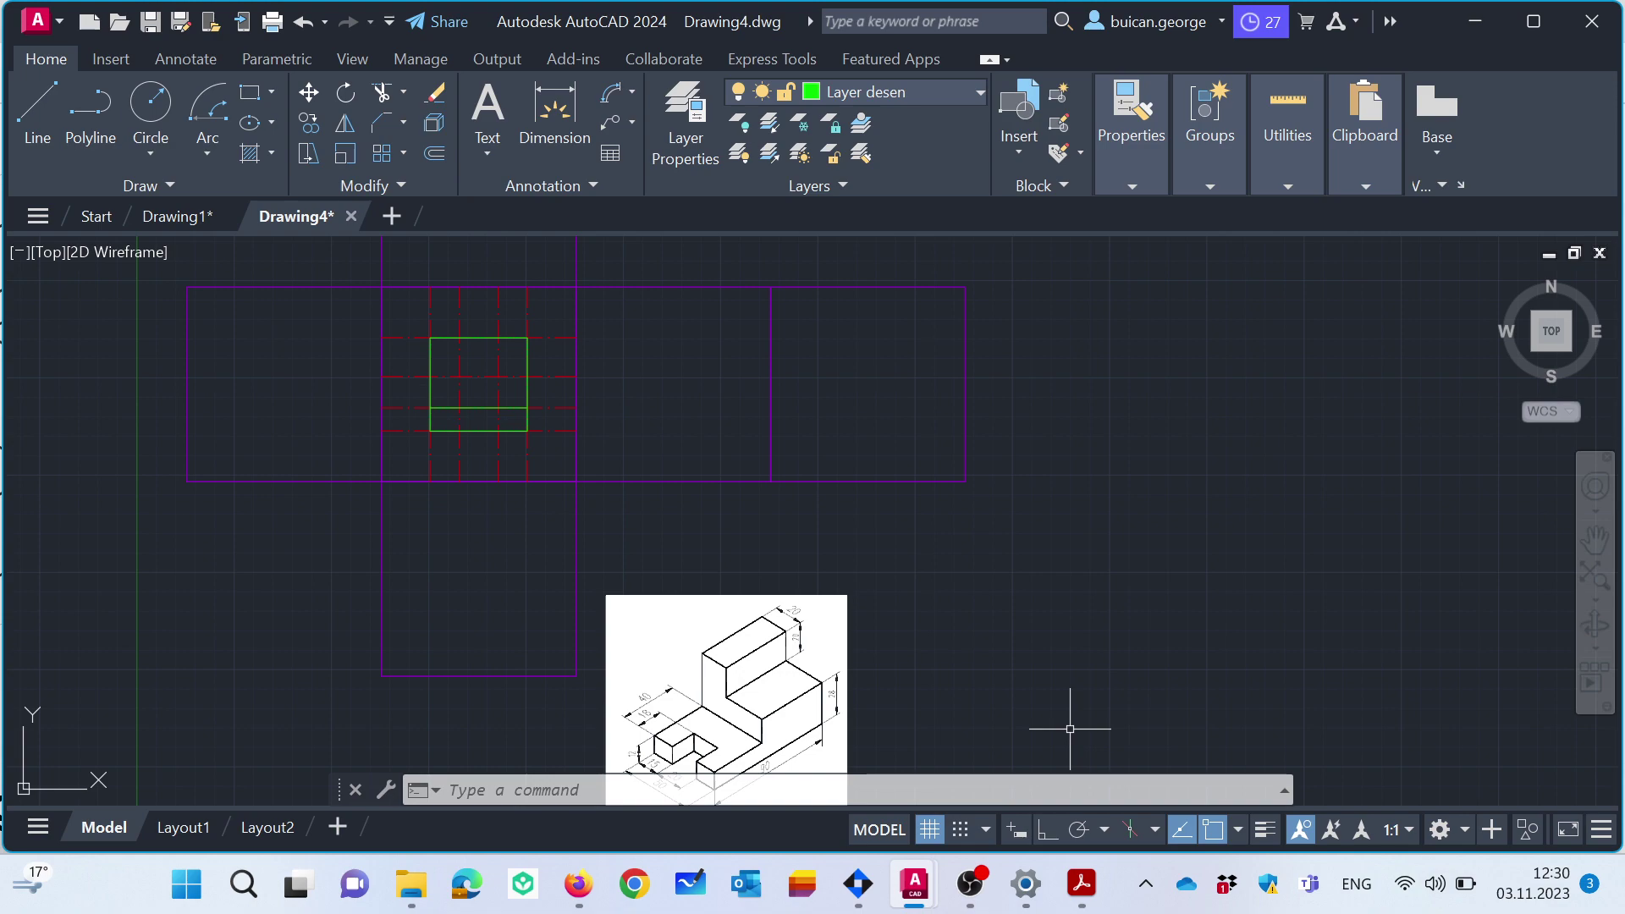
Draw two vertical dividers splitting the bottom strip into three cells.
left_click(37, 106)
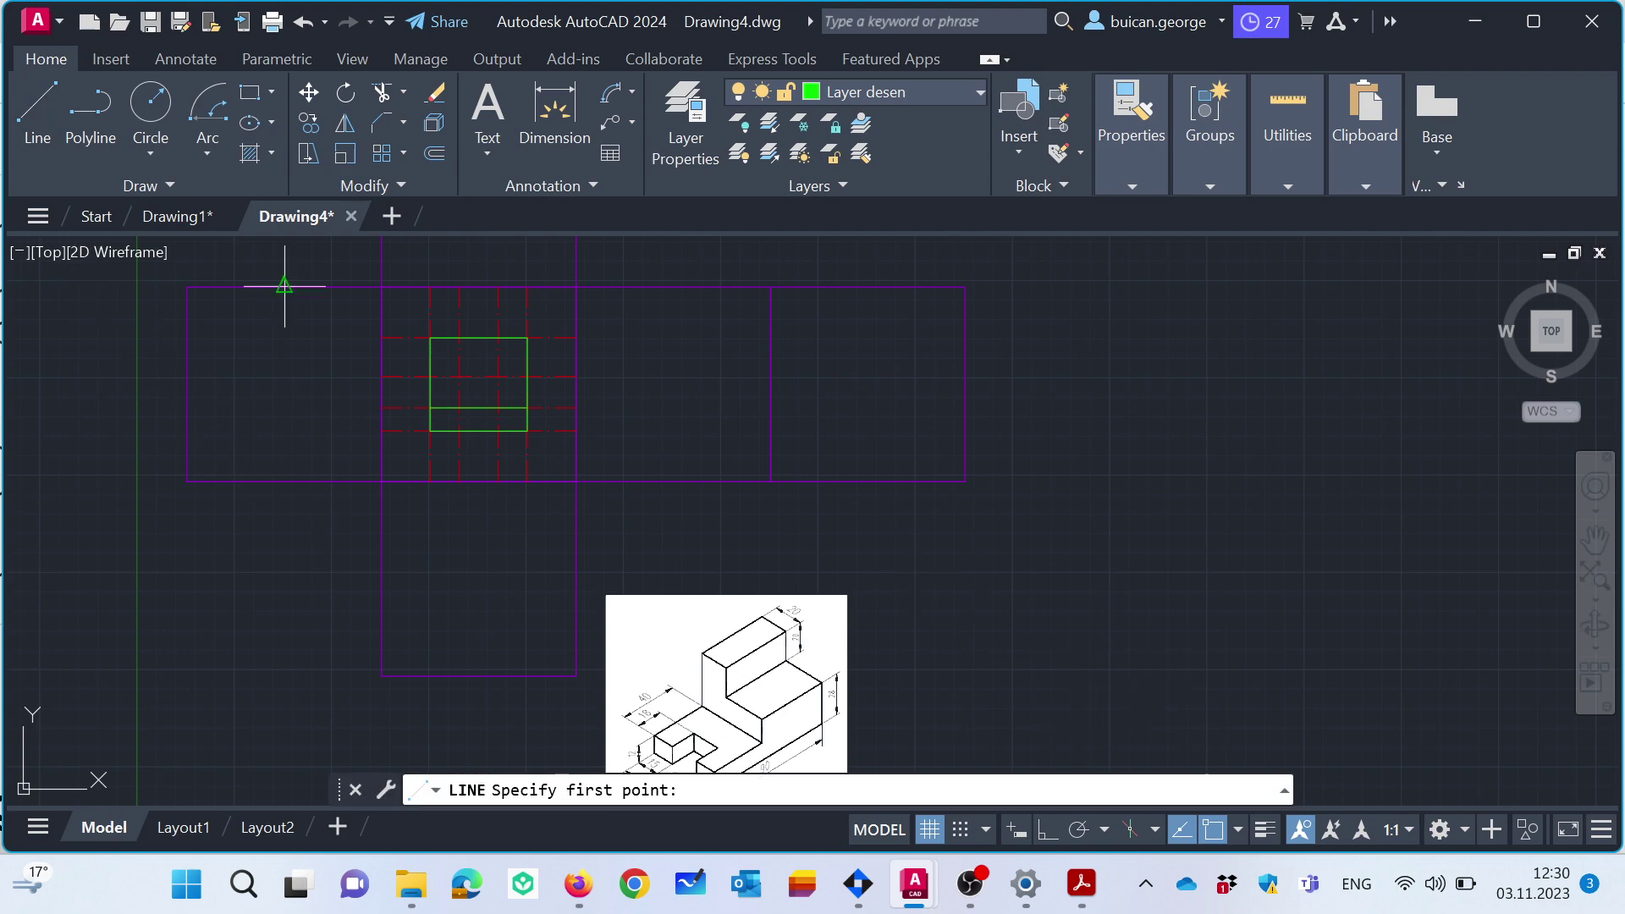
left_click(460, 408)
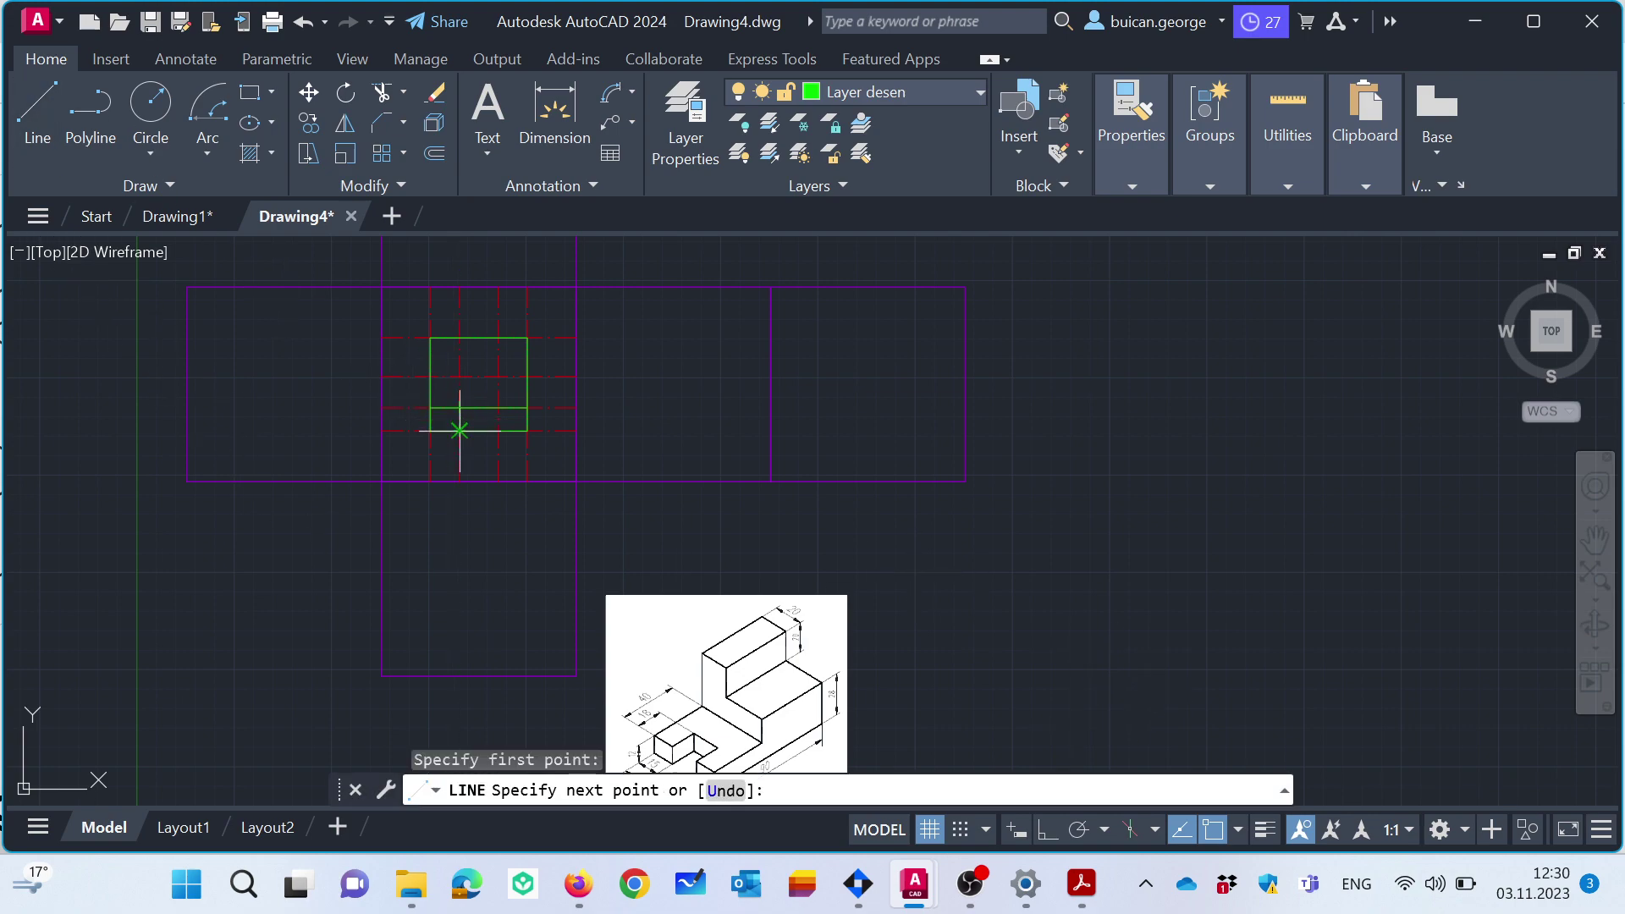
left_click(460, 431)
key("Escape")
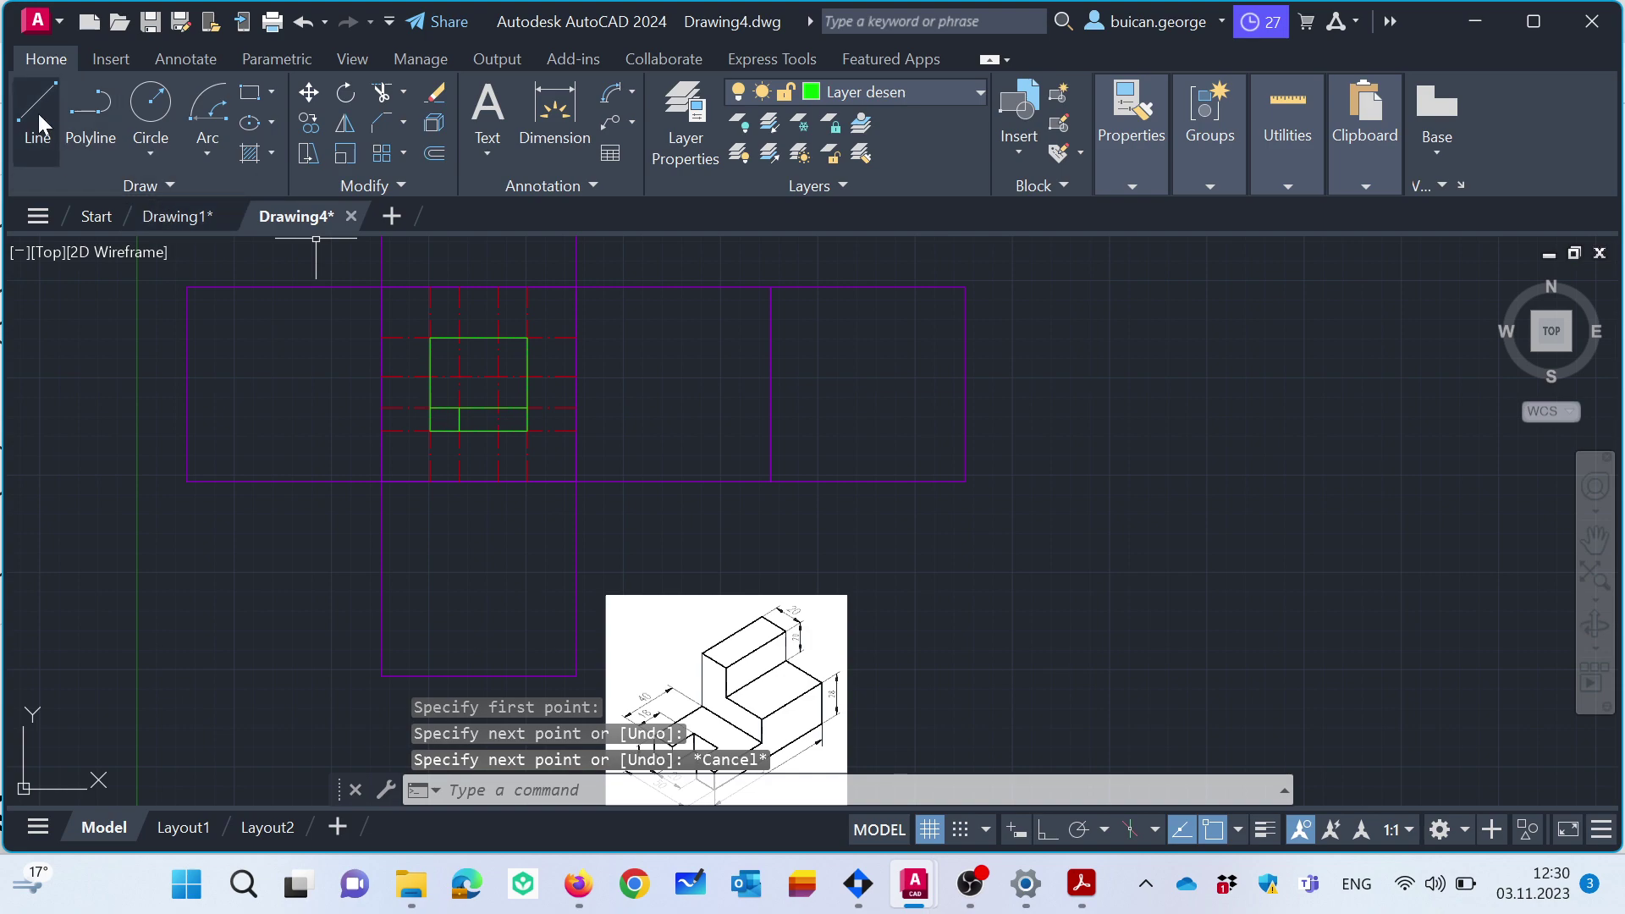
key("space")
left_click(498, 431)
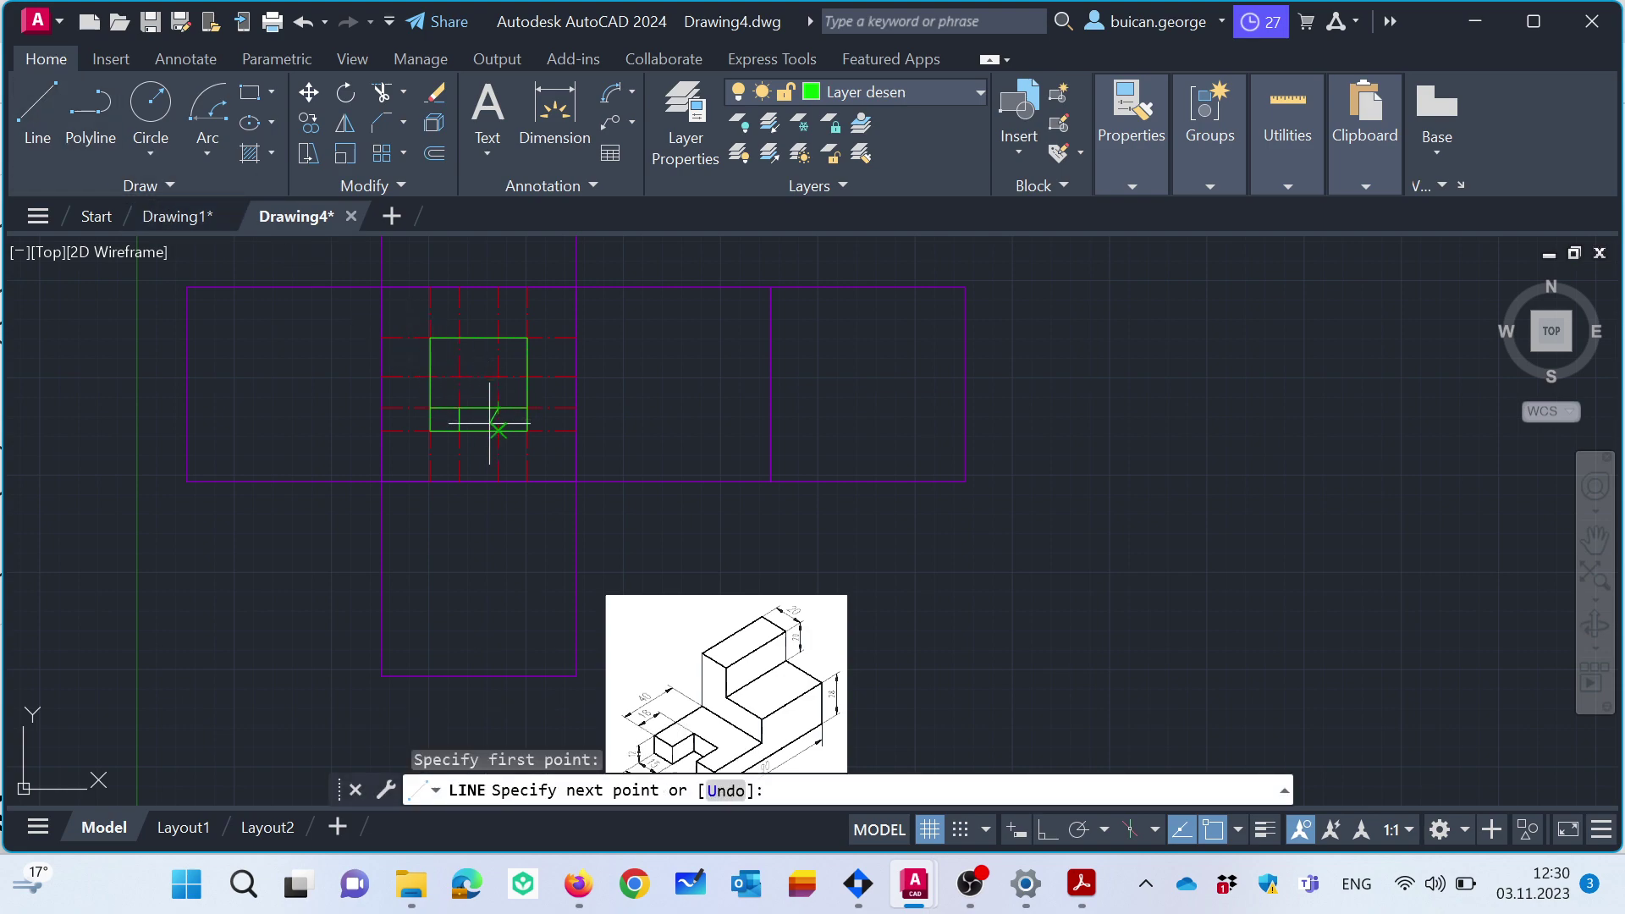
left_click(498, 408)
key("Escape")
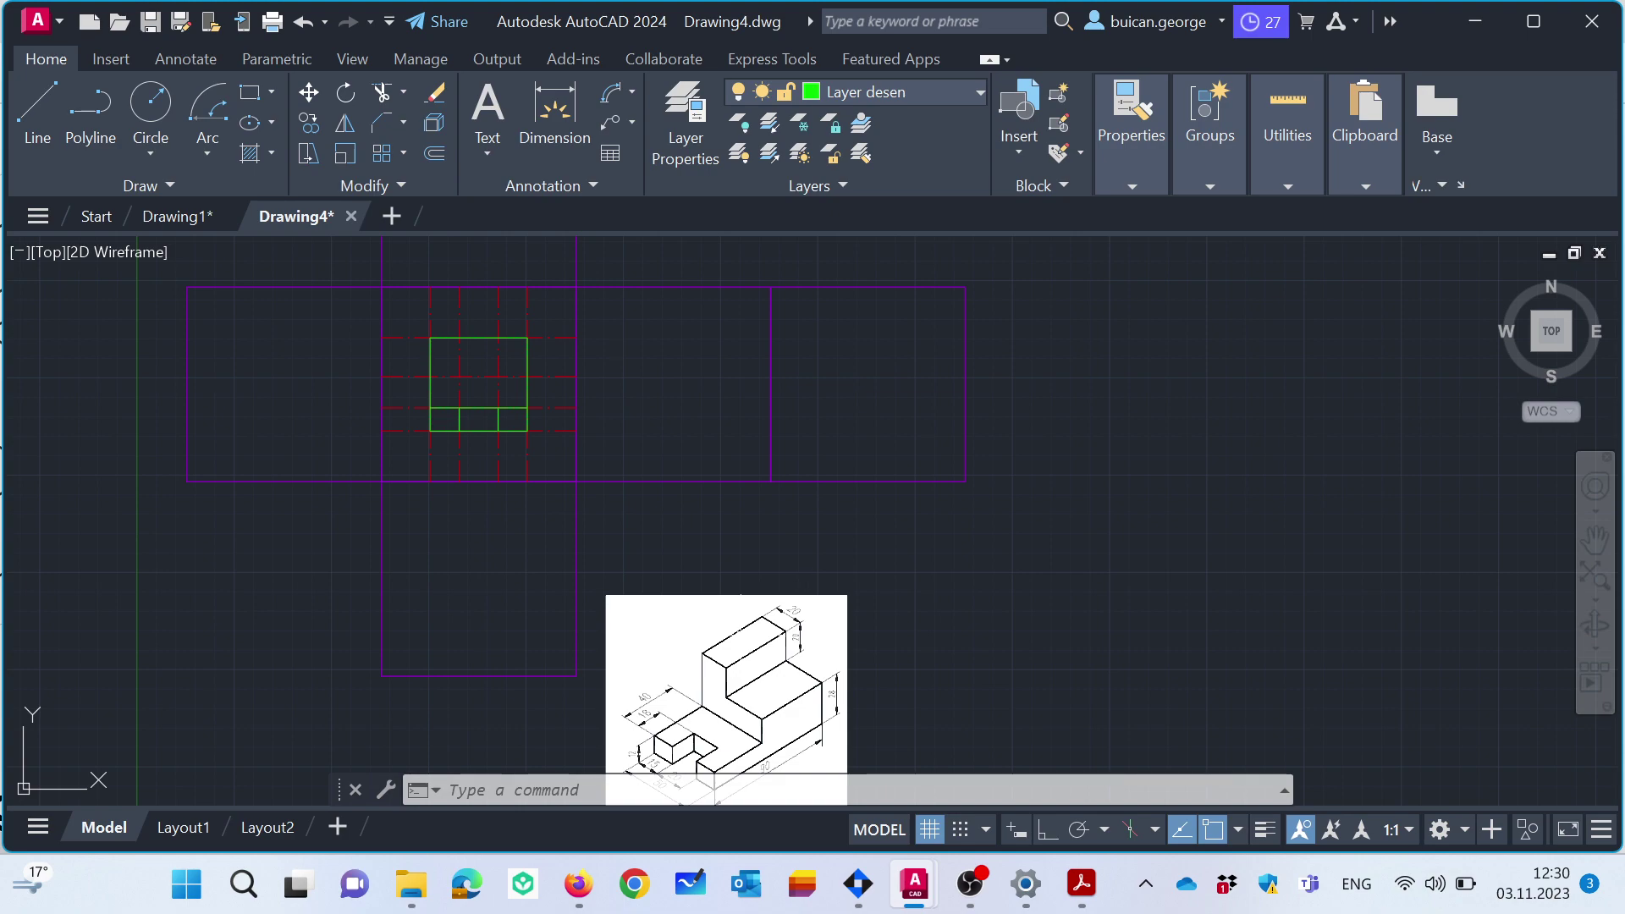
Offset a red construction line 20 units to the side.
left_click(425, 155)
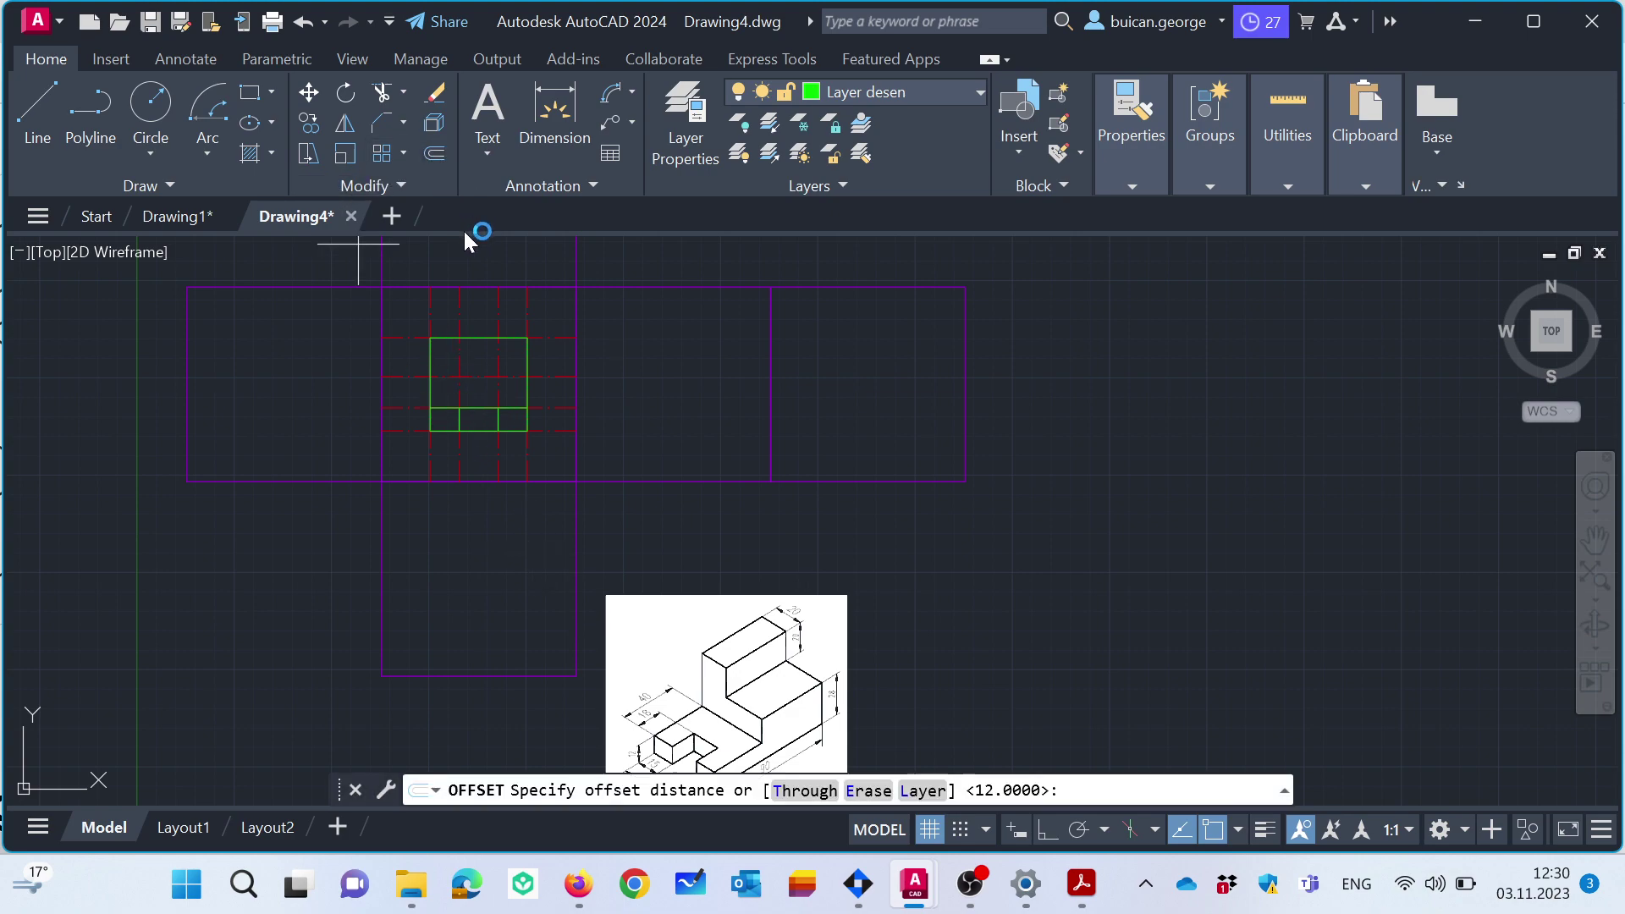
type("20")
key("Return")
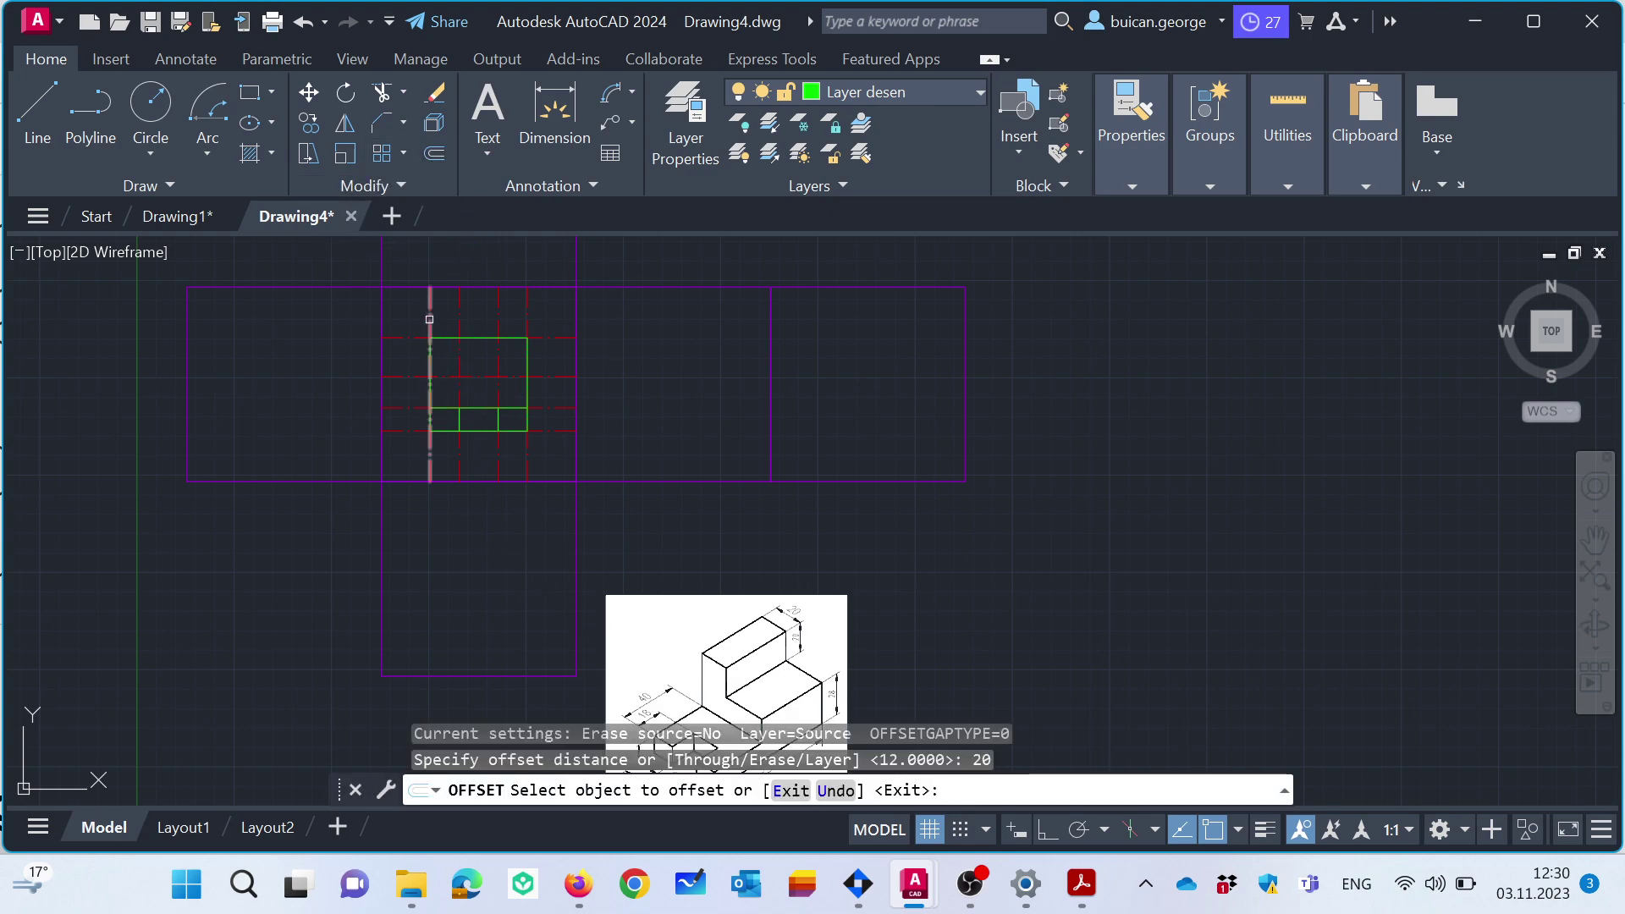
left_click(430, 321)
left_click(465, 319)
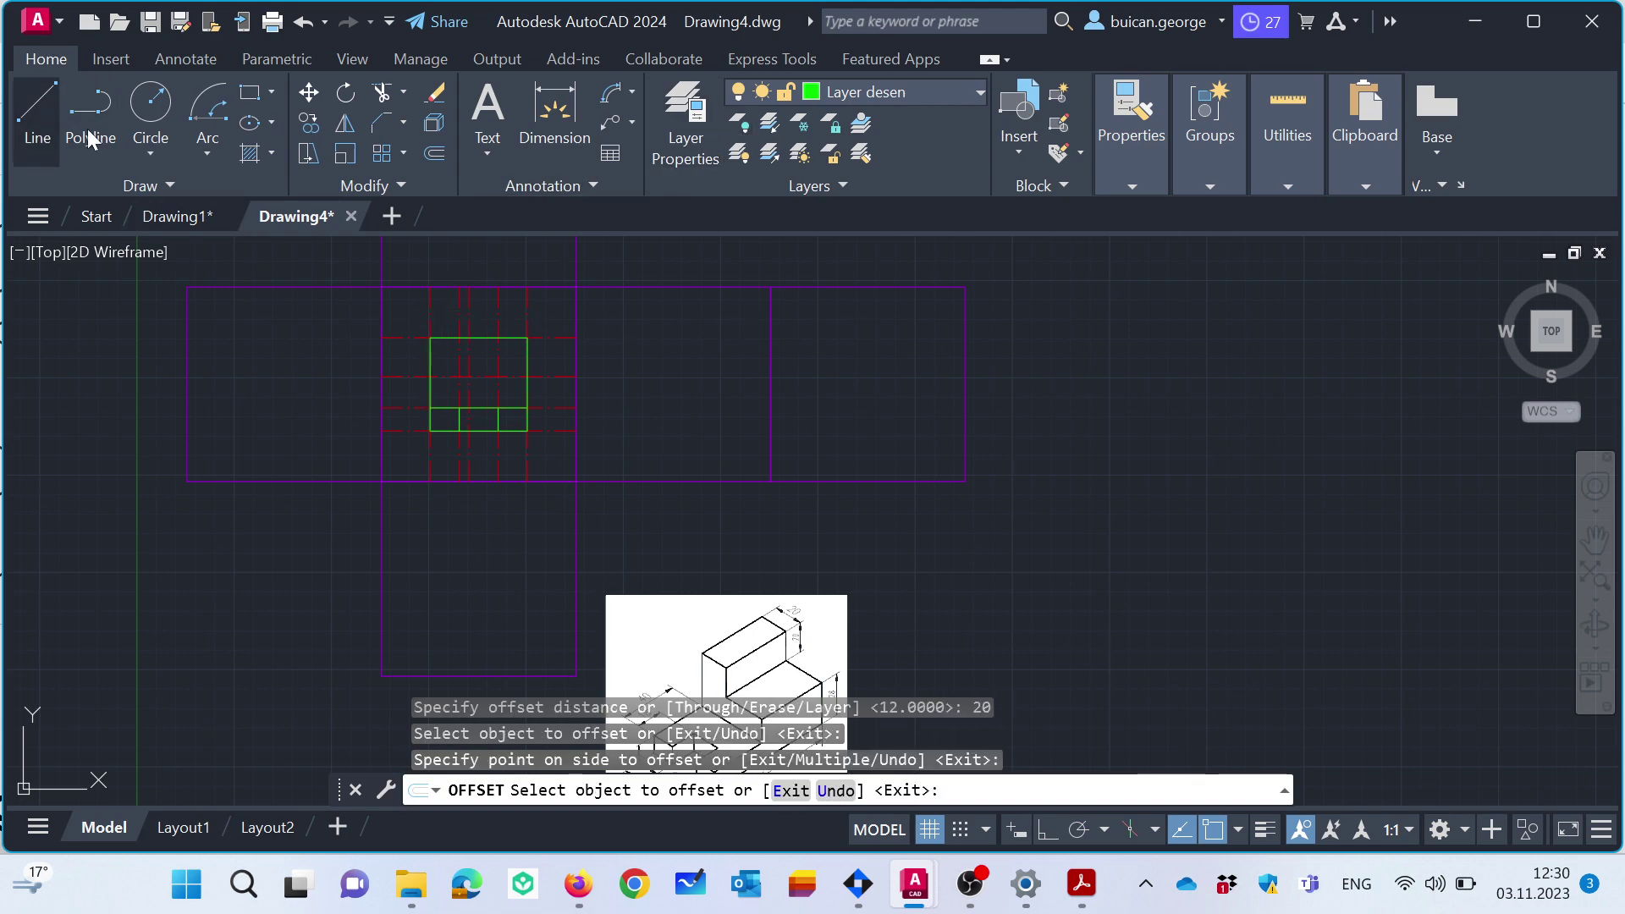
left_click(38, 114)
left_click(469, 338)
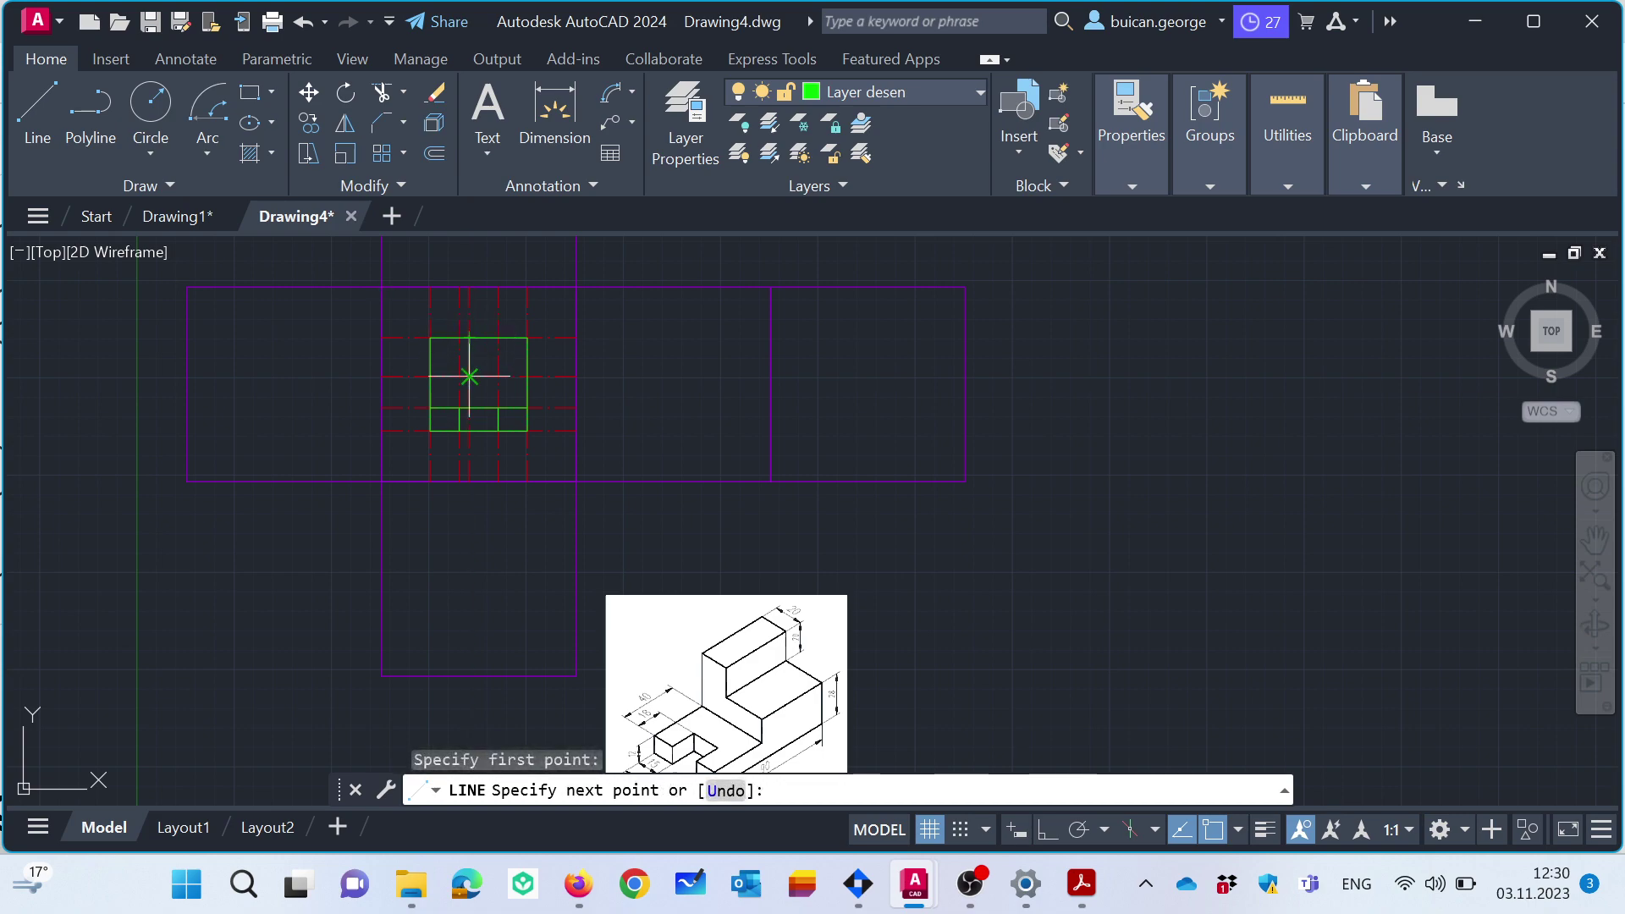
Draw the notch's vertical and horizontal edges, then trim the top and right edges beyond it.
left_click(469, 375)
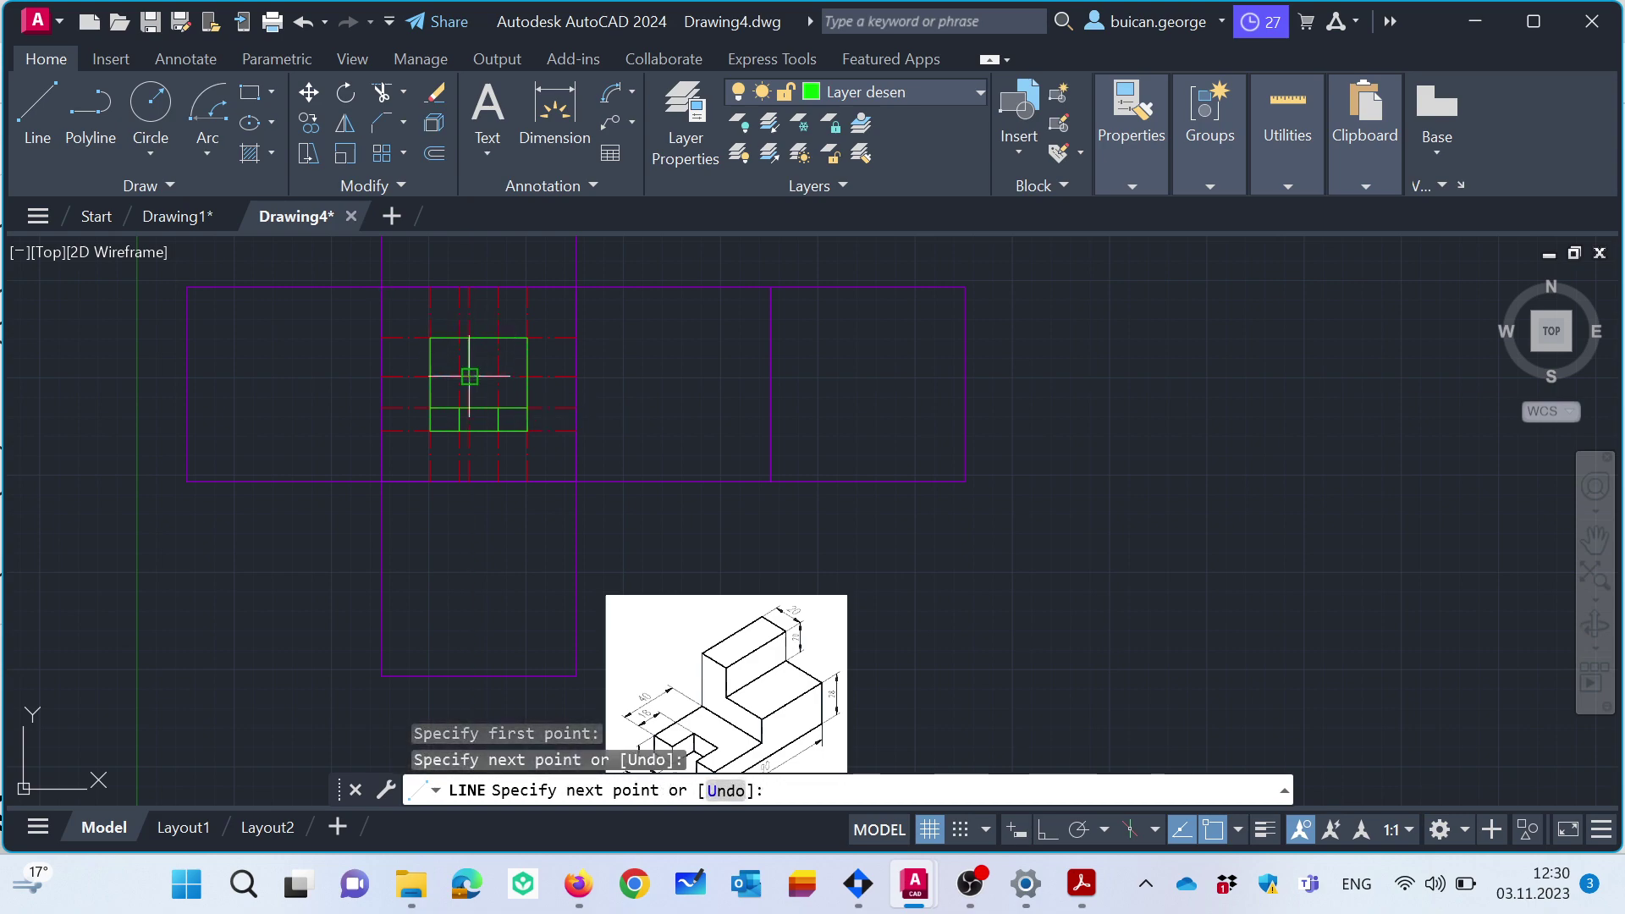
left_click(527, 370)
key("Escape")
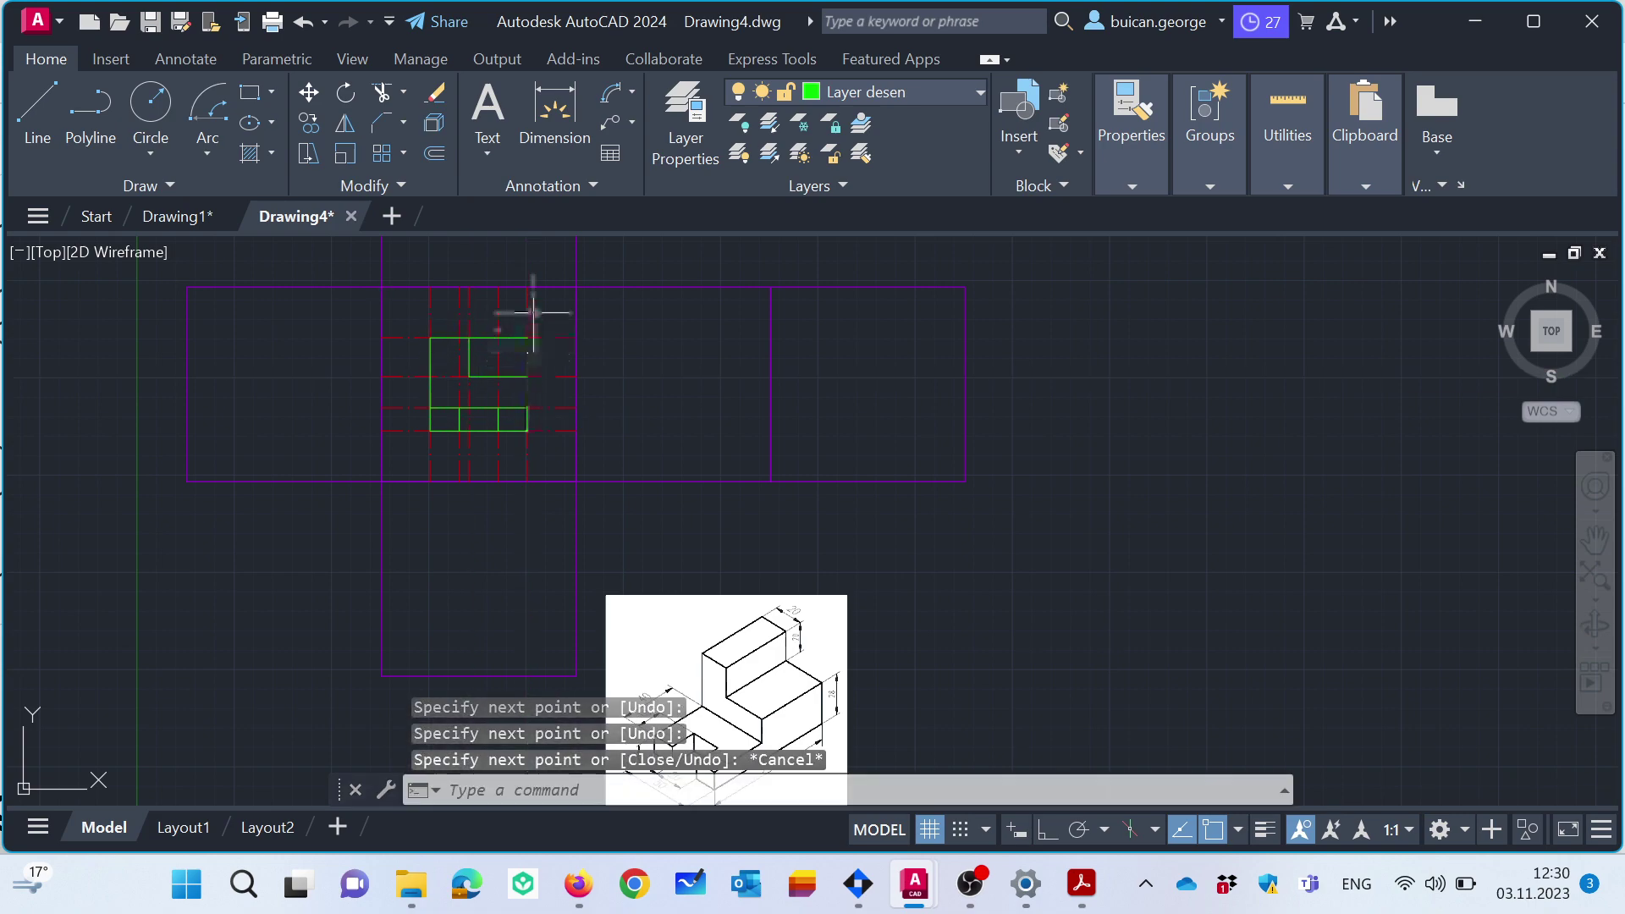
left_click(382, 95)
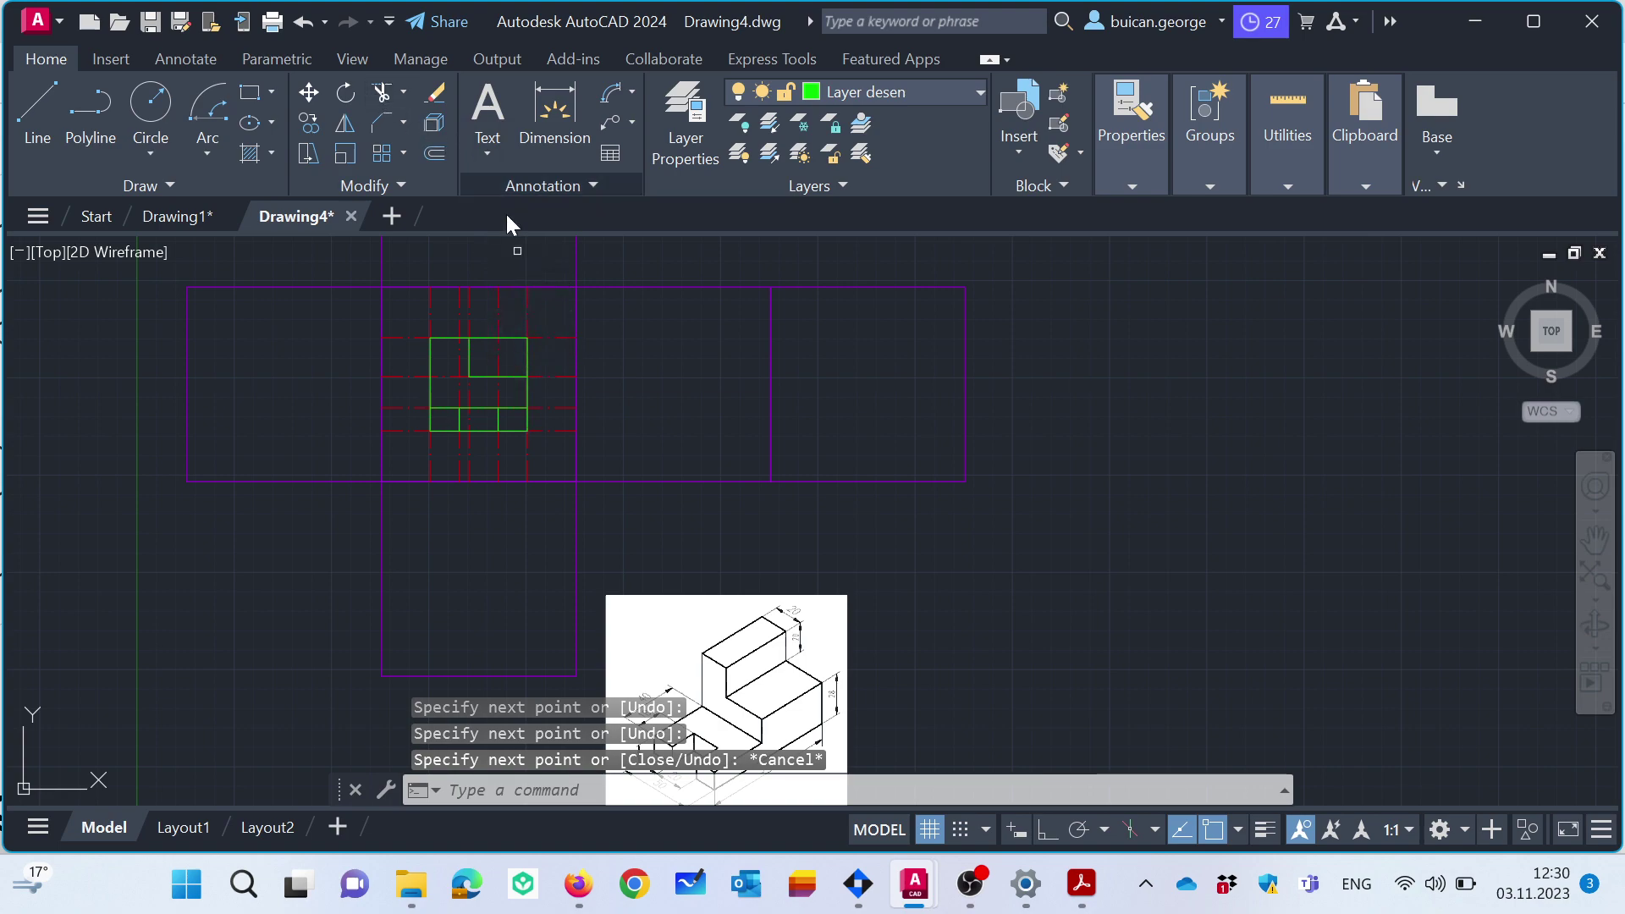
left_click(487, 335)
left_click(528, 358)
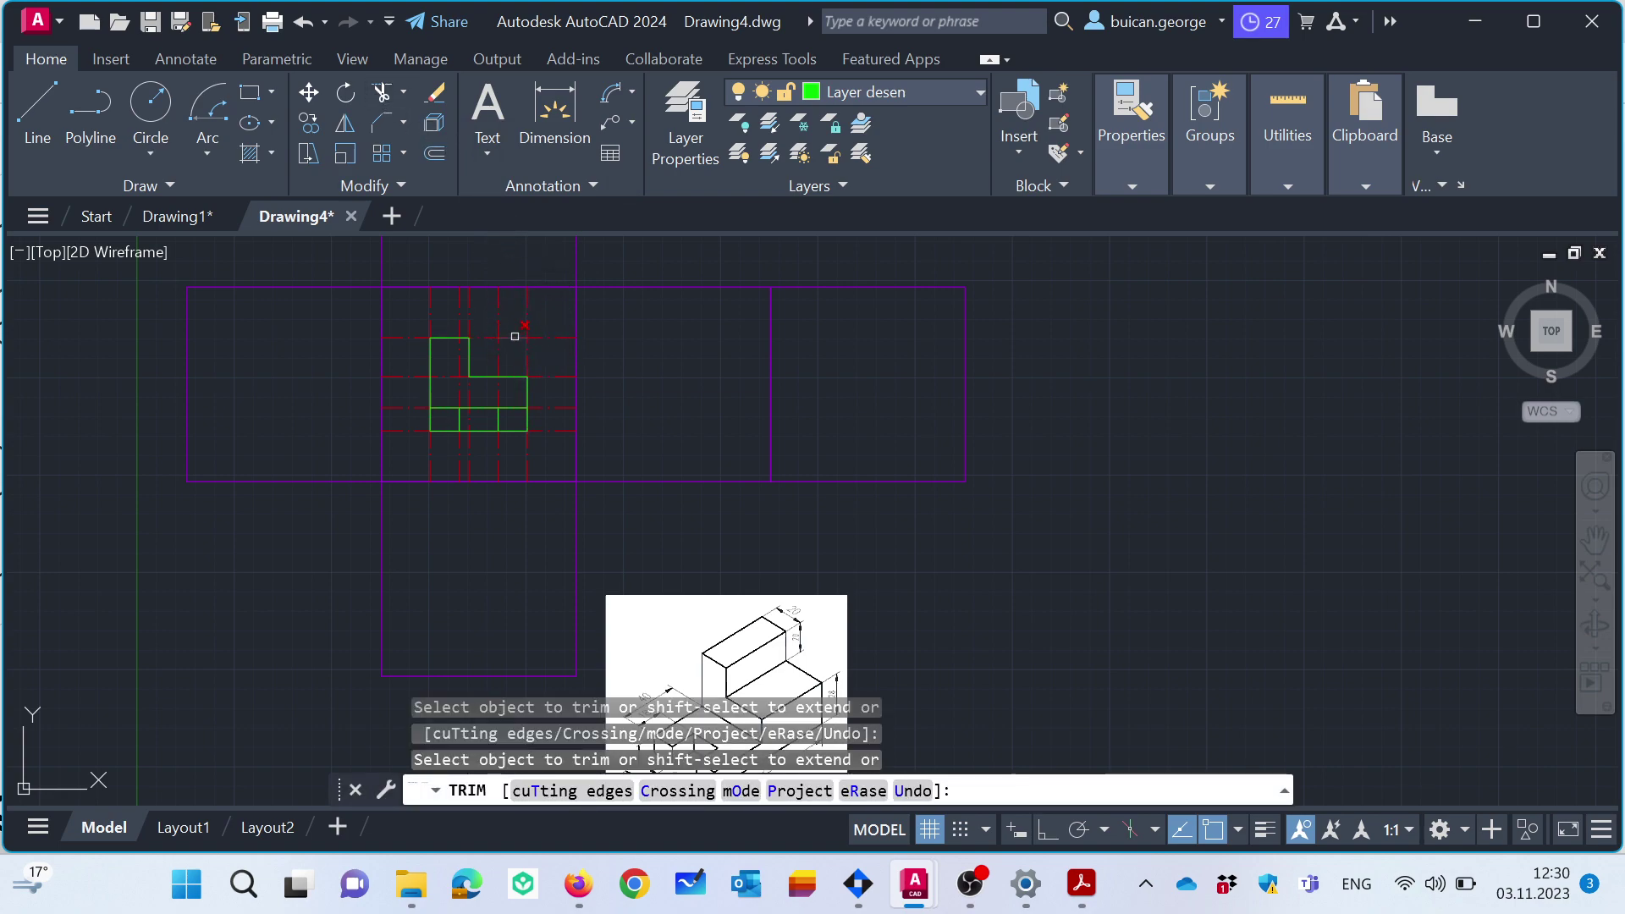
key("Escape")
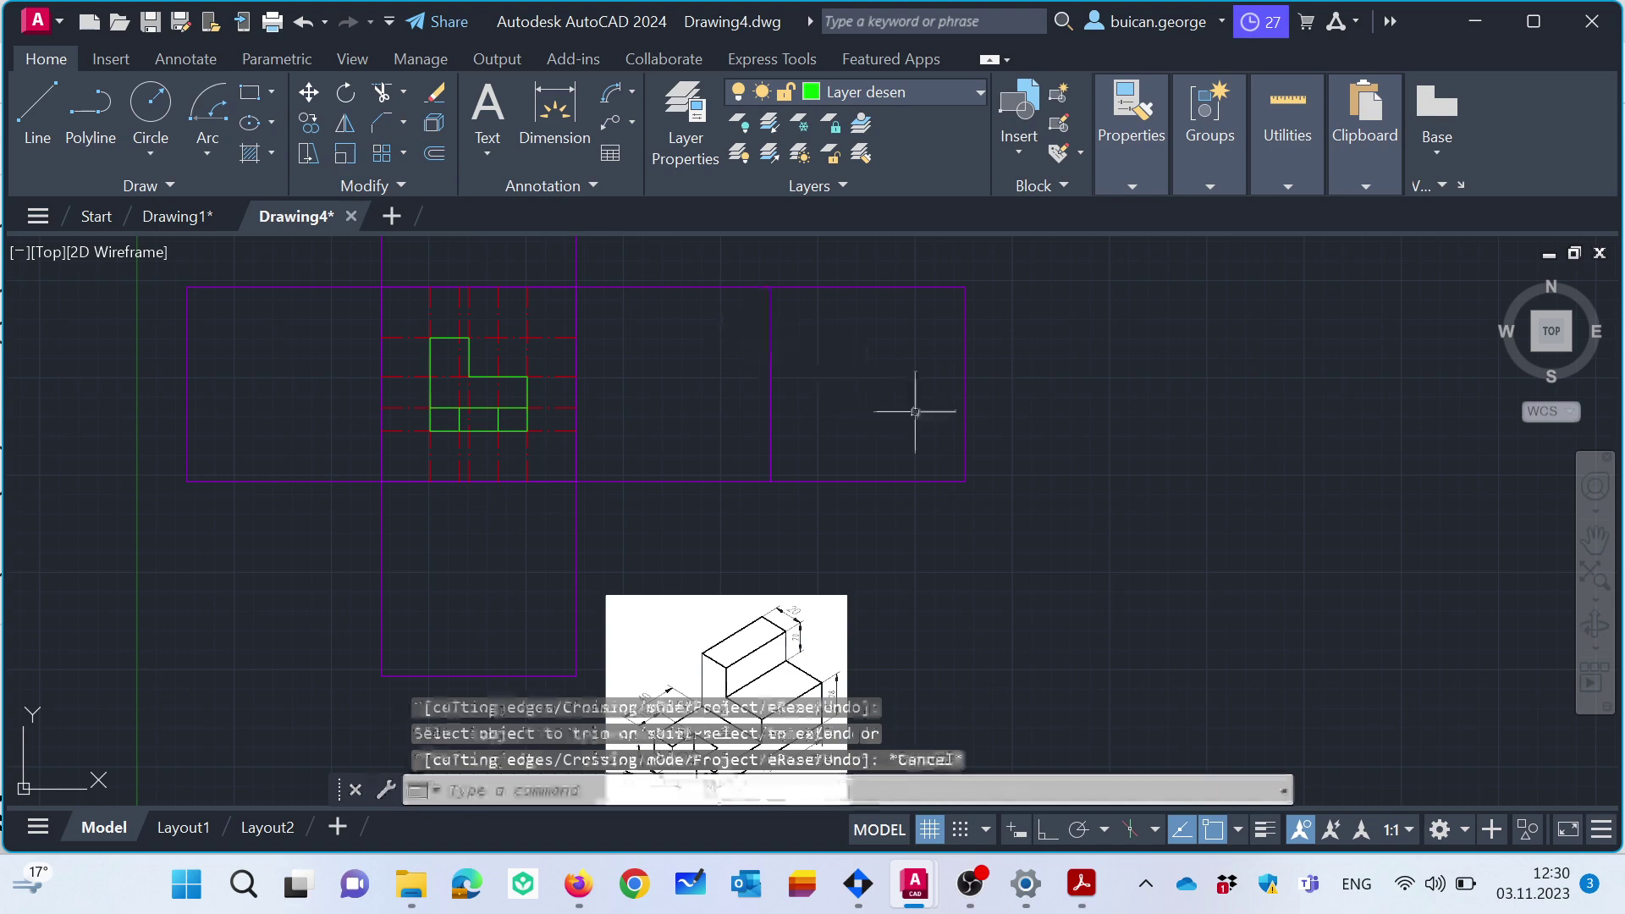
scroll(890, 595, "down", 4)
scroll(832, 664, "up", 5)
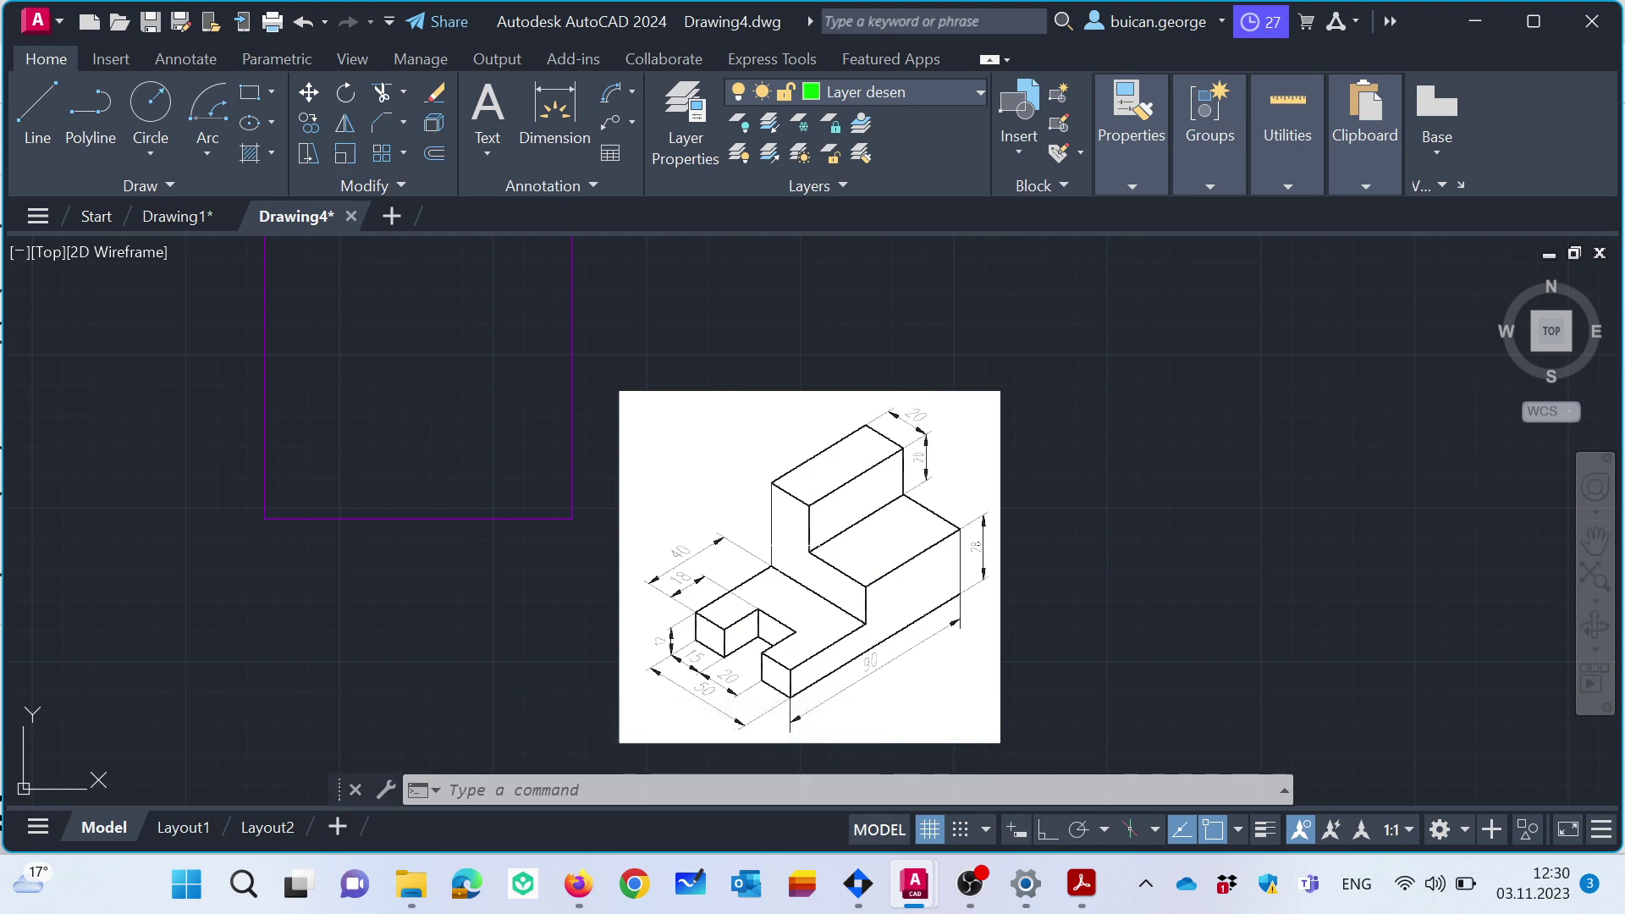
scroll(705, 546, "down", 4)
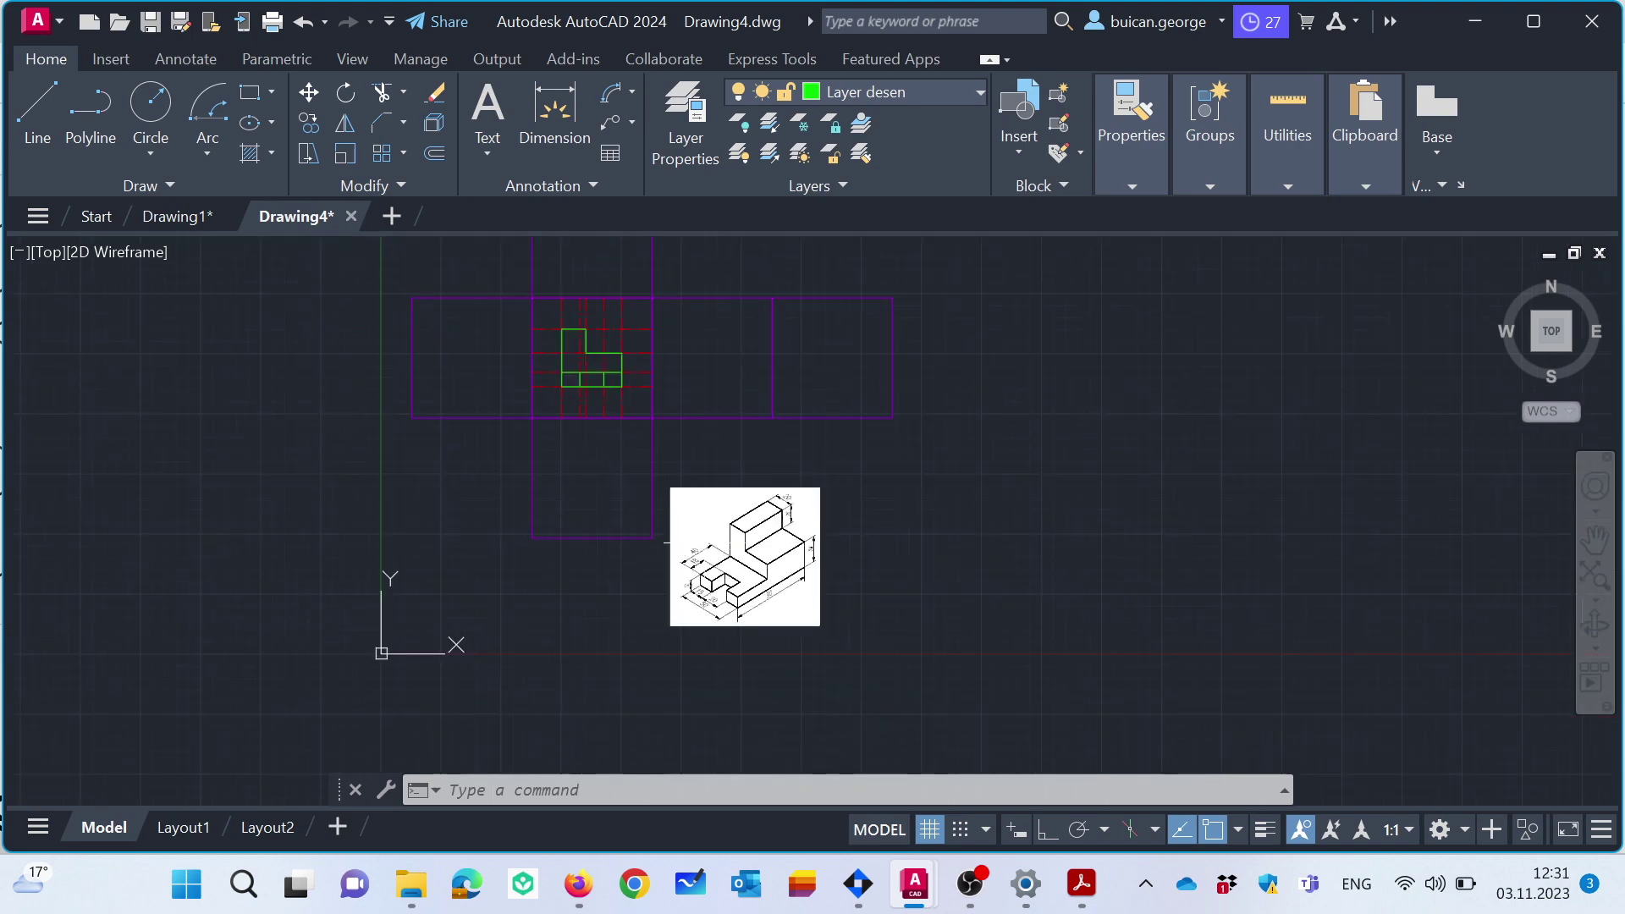
scroll(592, 343, "up", 4)
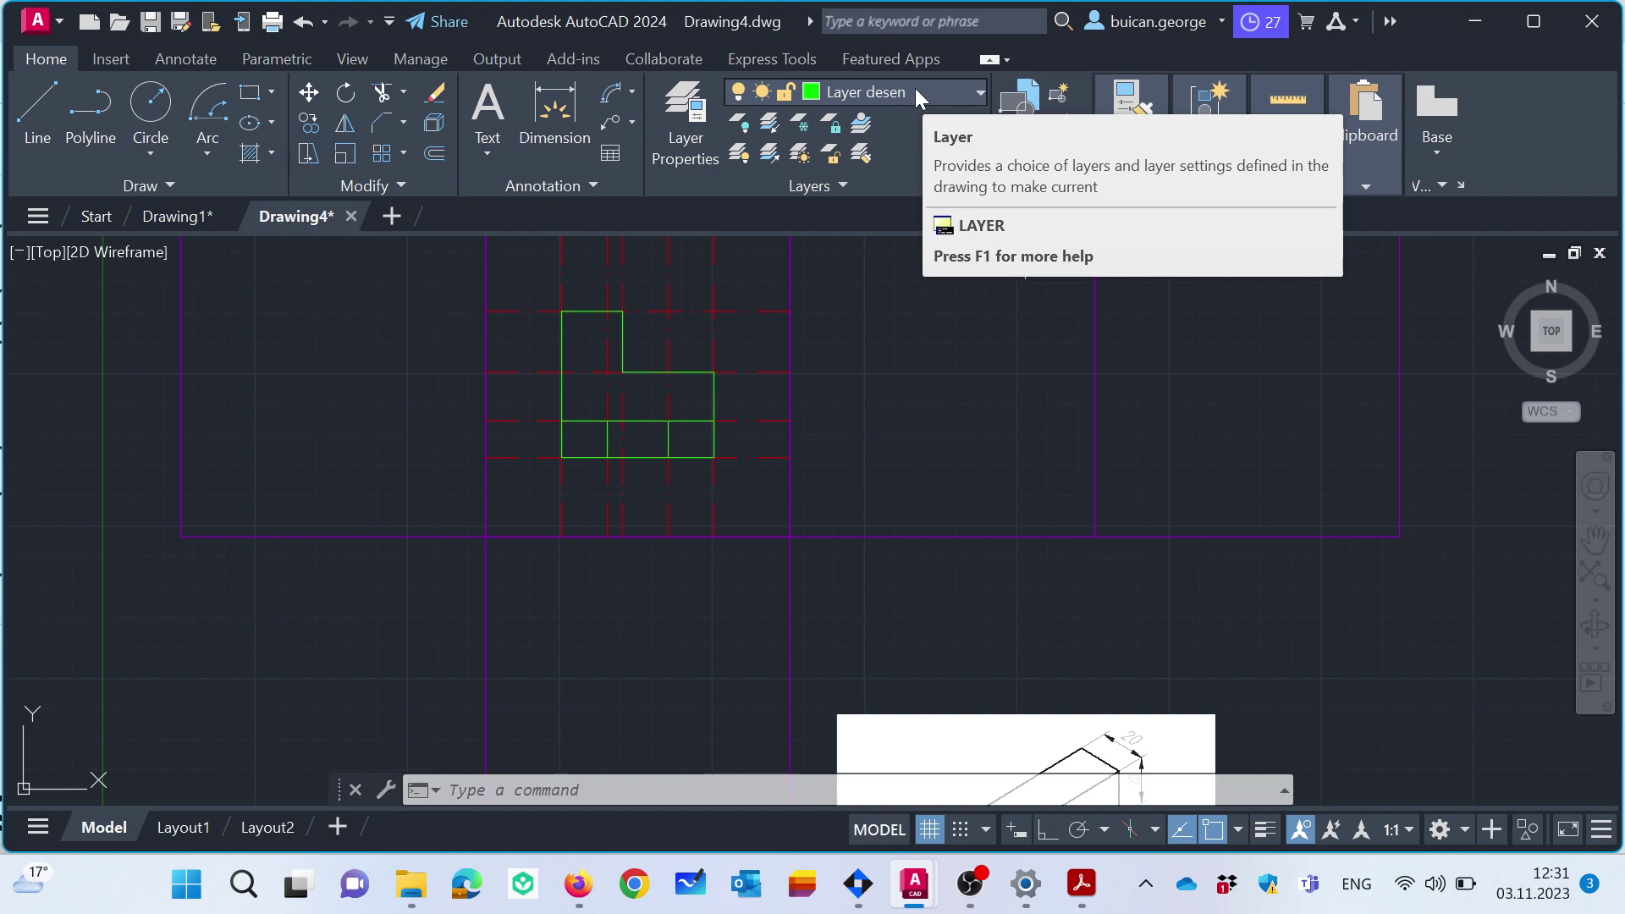
On Layer lini ajutatoare, run four horizontal xlines through the green profile's edges.
left_click(915, 87)
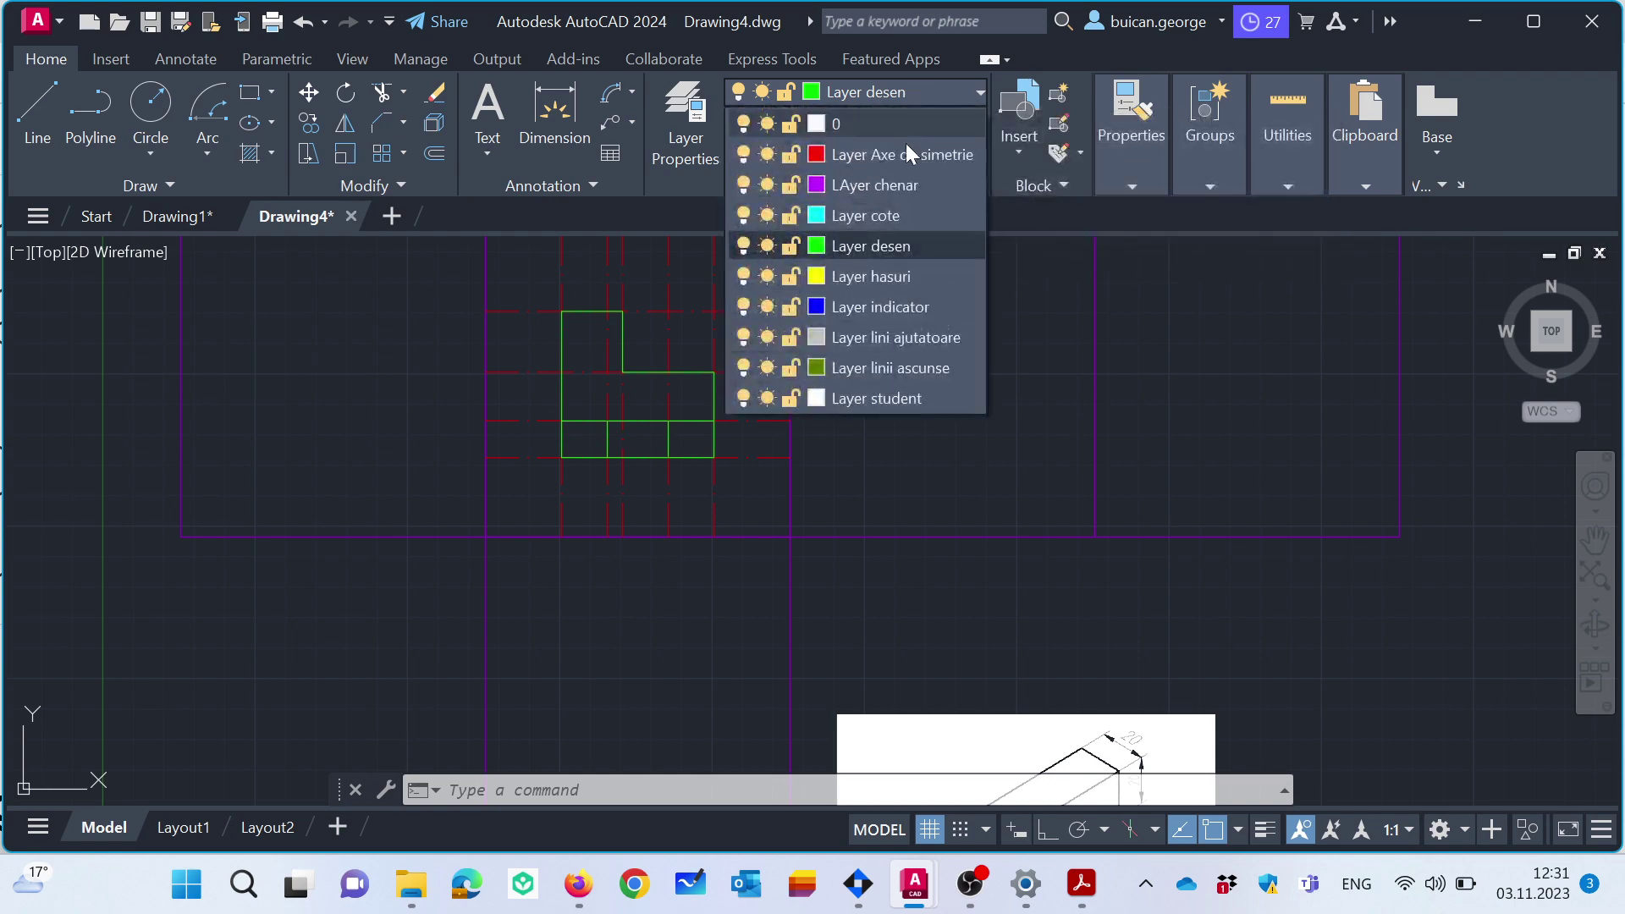
left_click(894, 335)
type("xline")
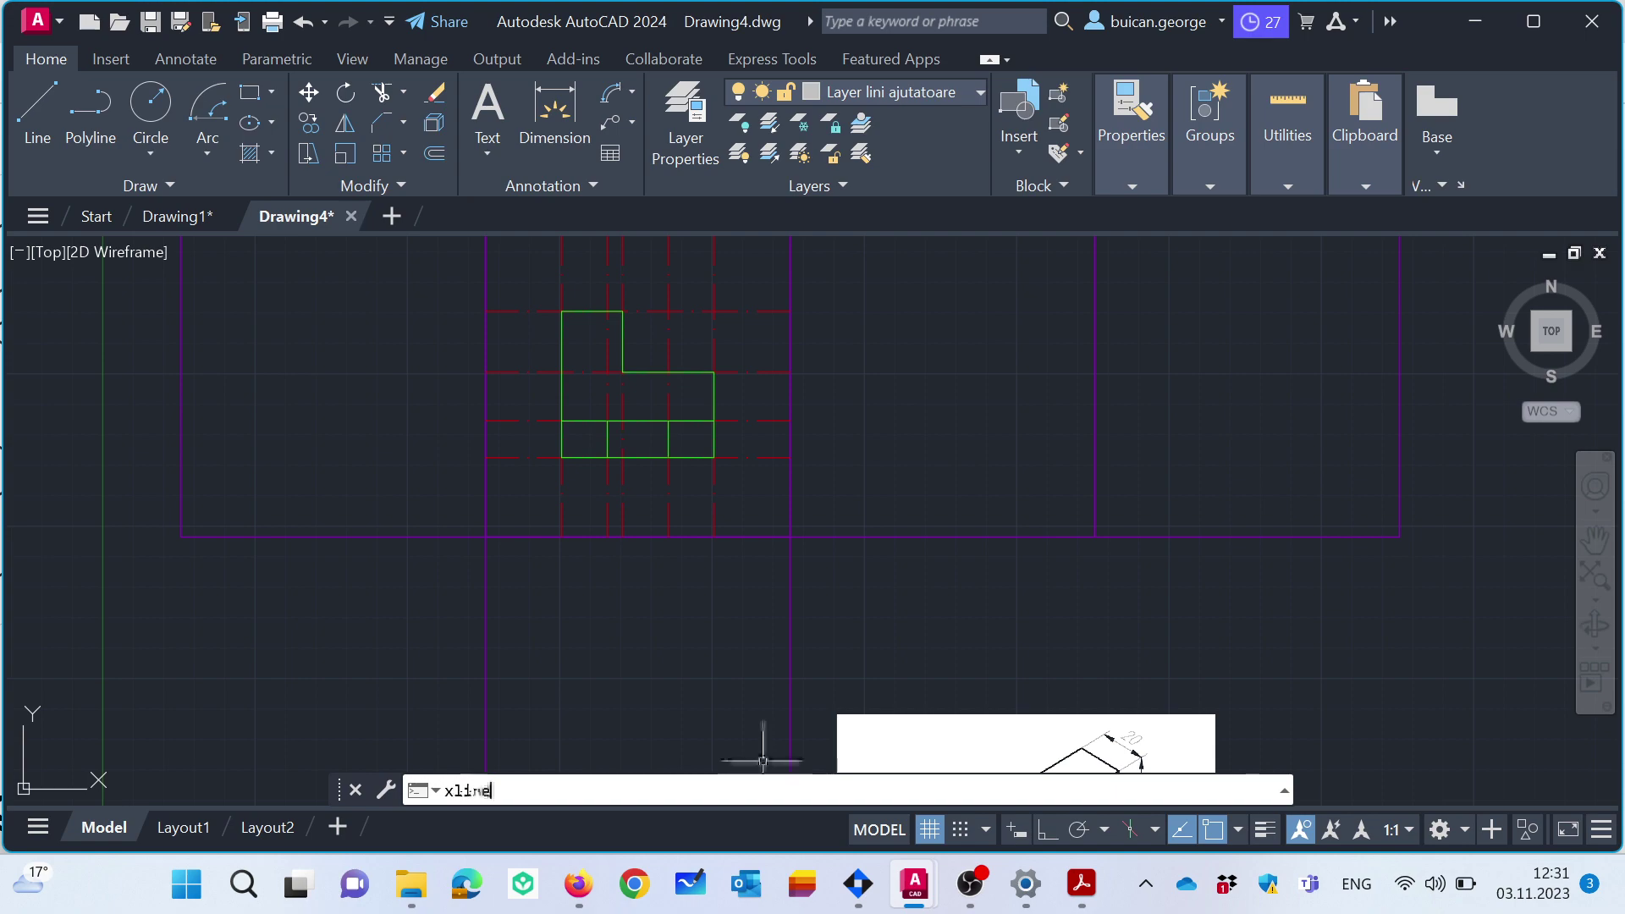
key("Return")
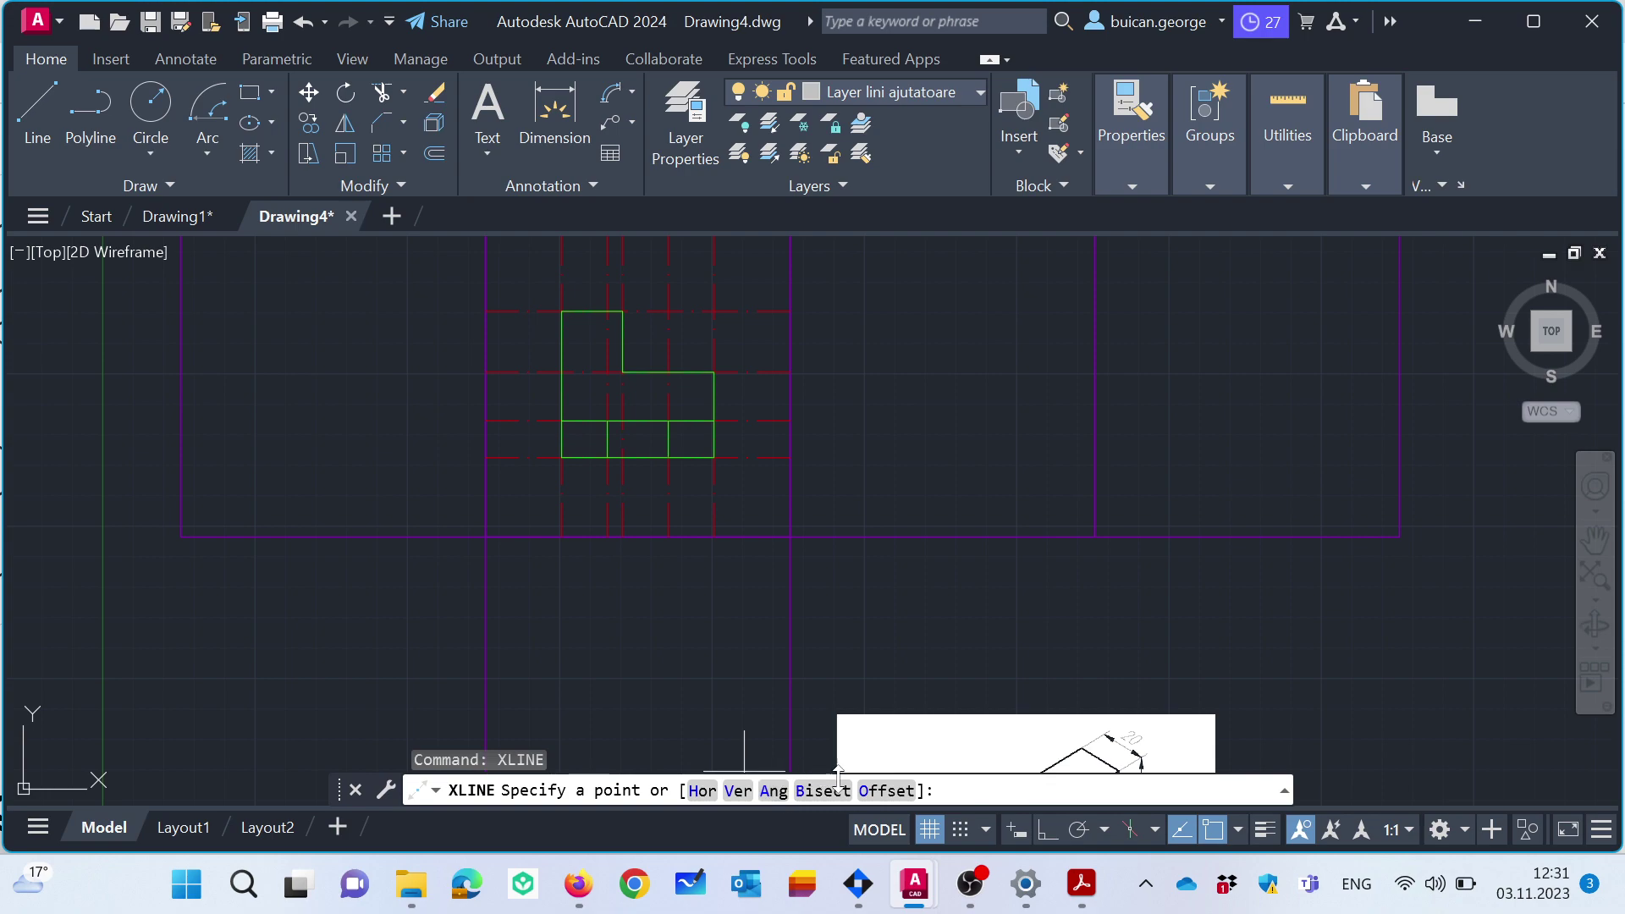
left_click(701, 790)
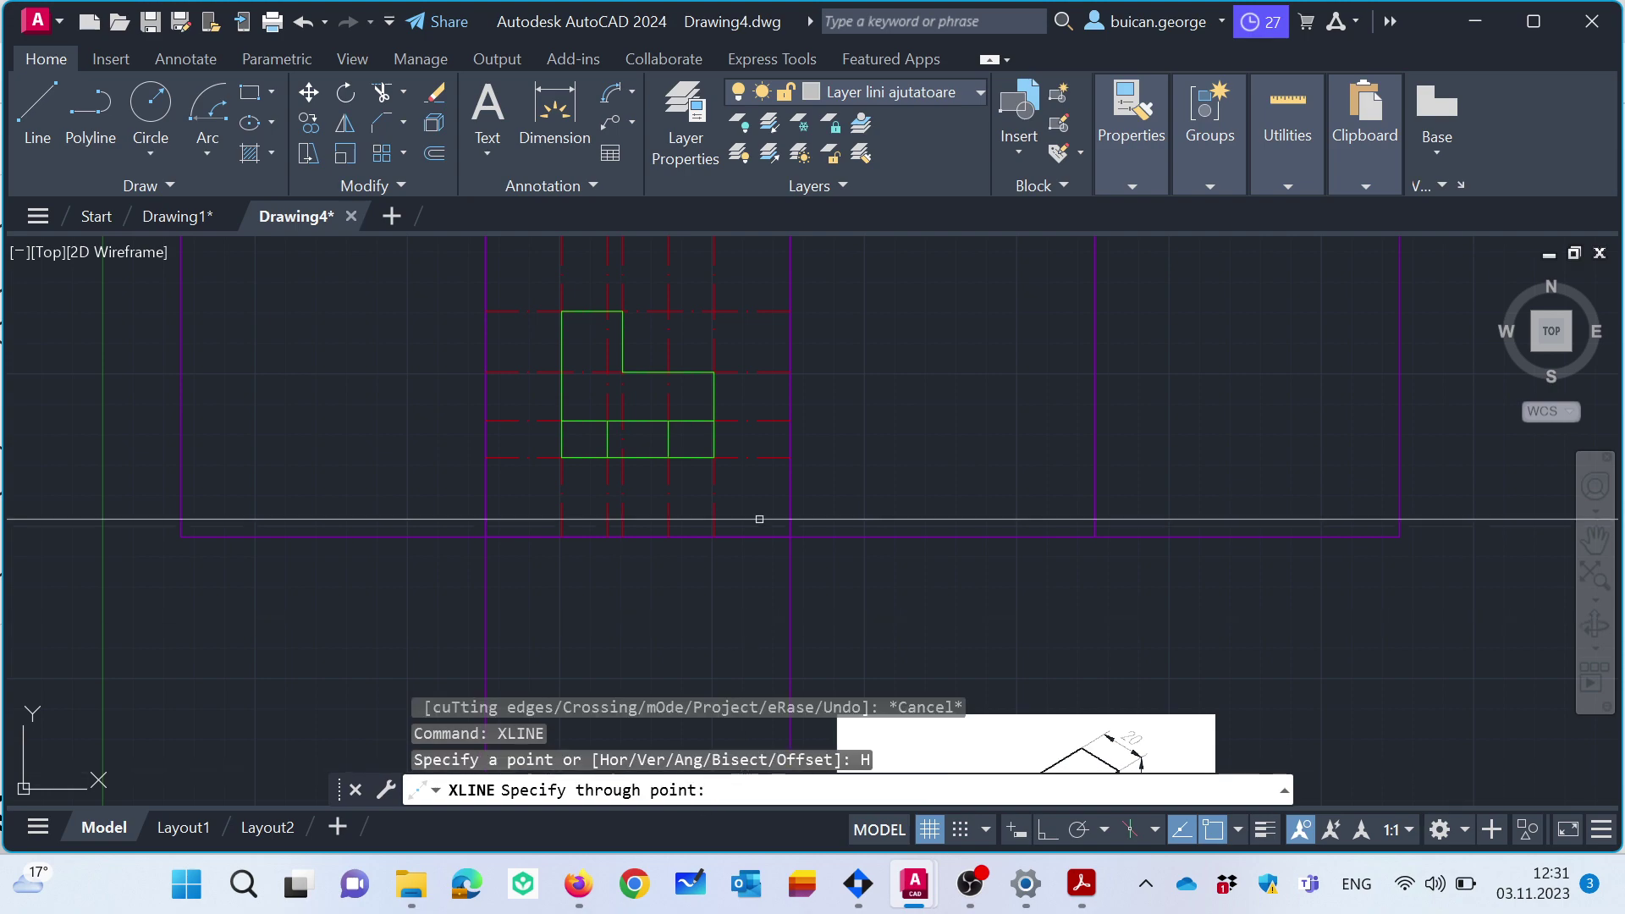
left_click(790, 311)
left_click(790, 373)
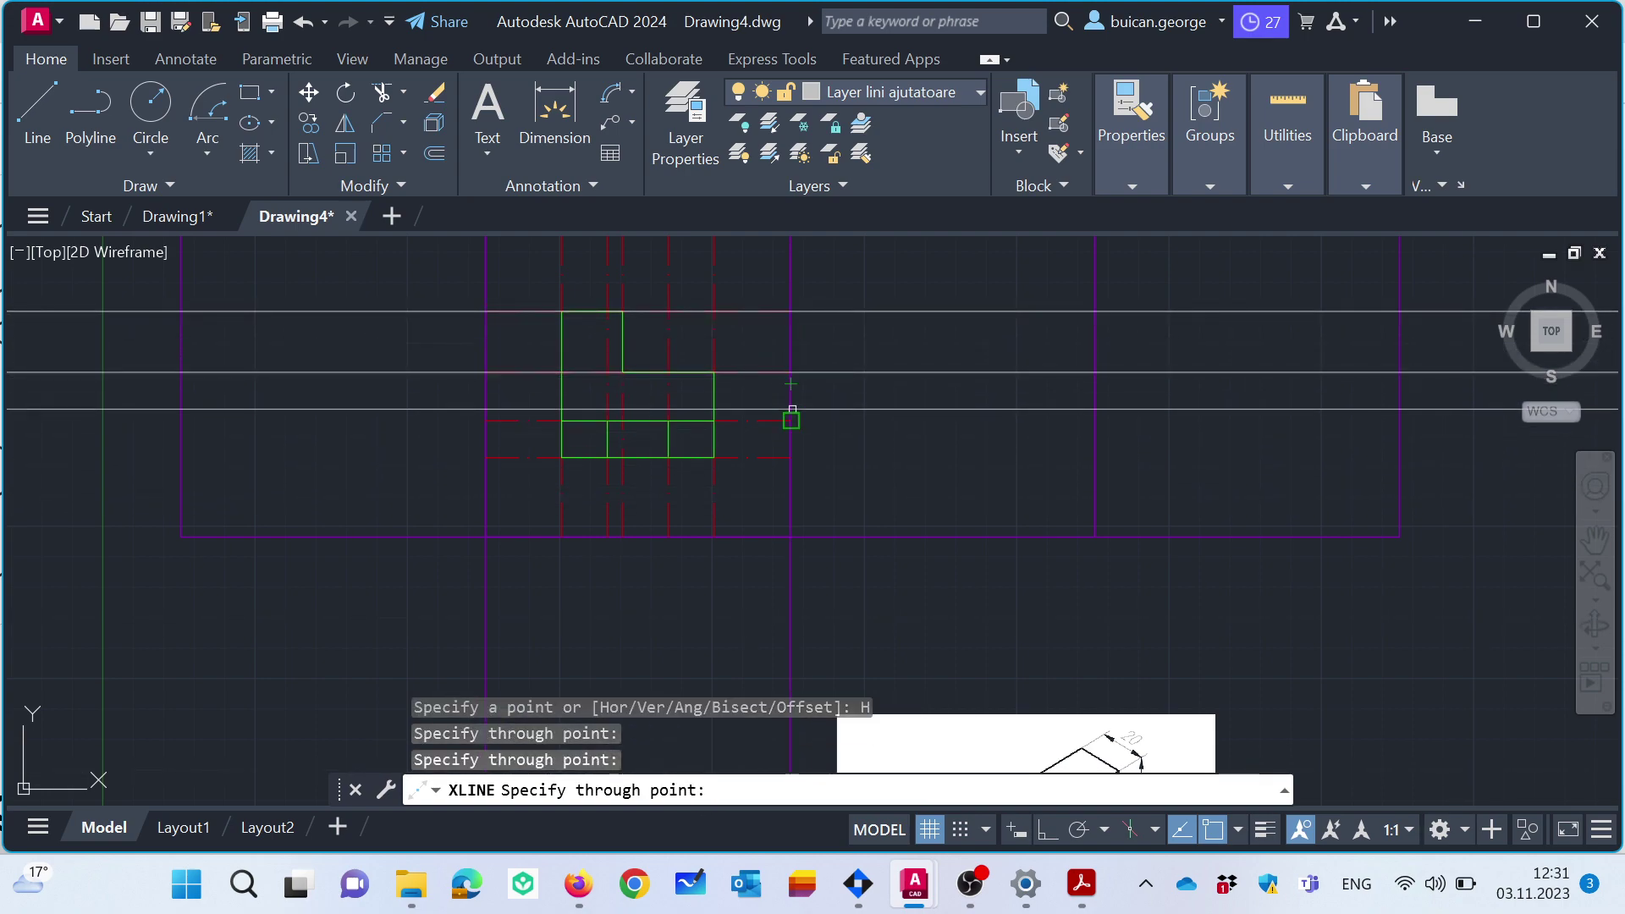
left_click(791, 420)
left_click(790, 457)
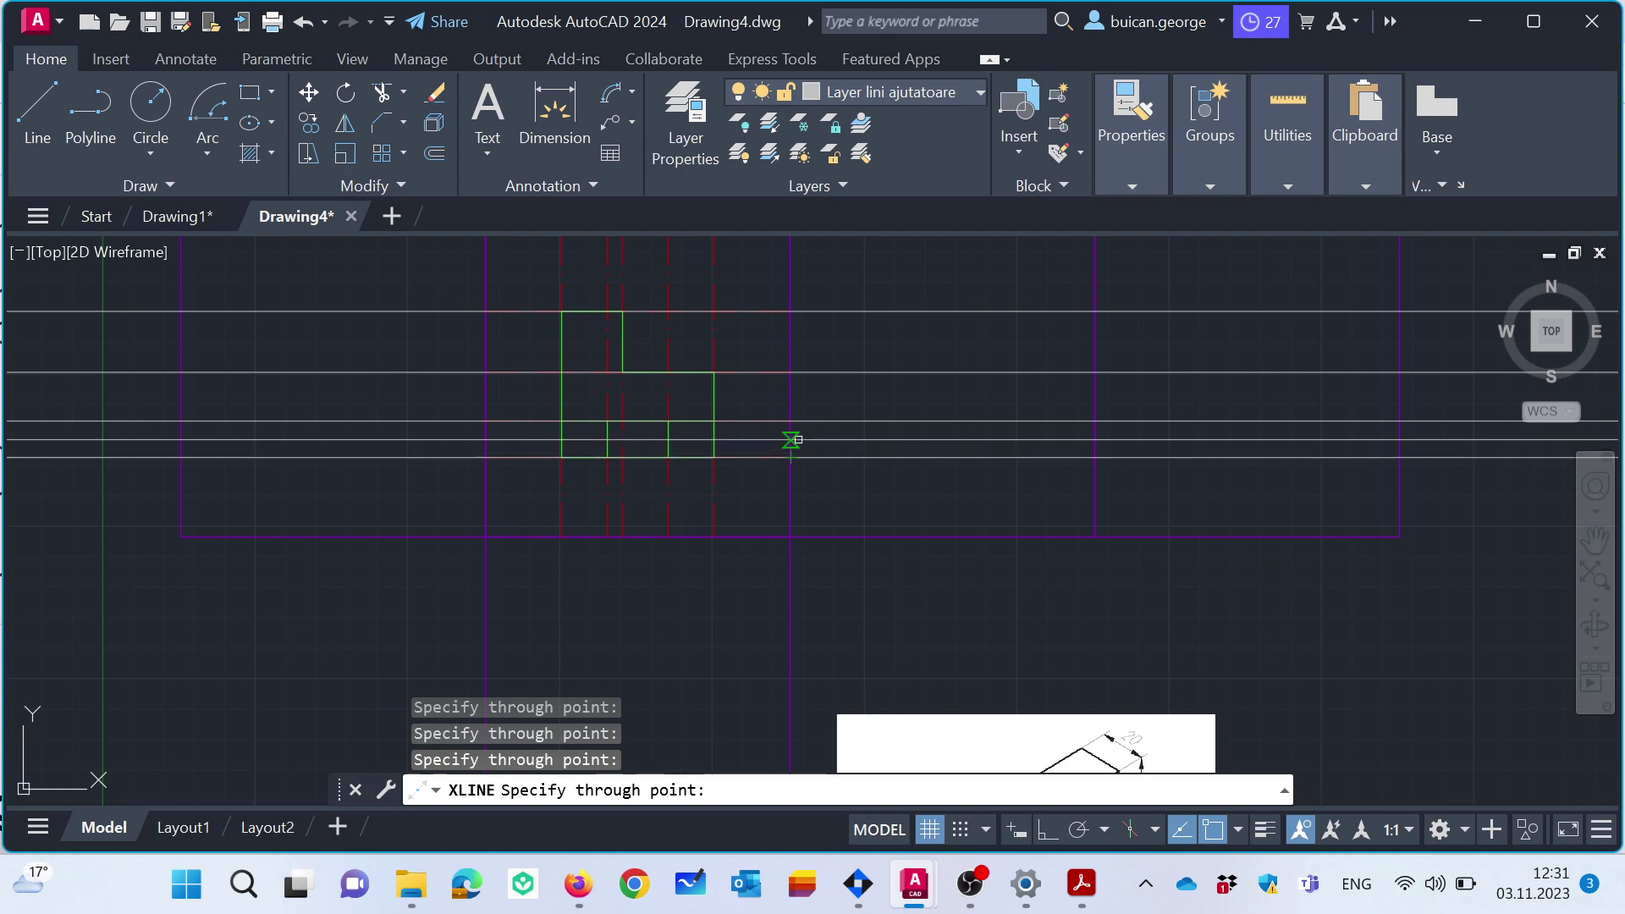
key("Escape")
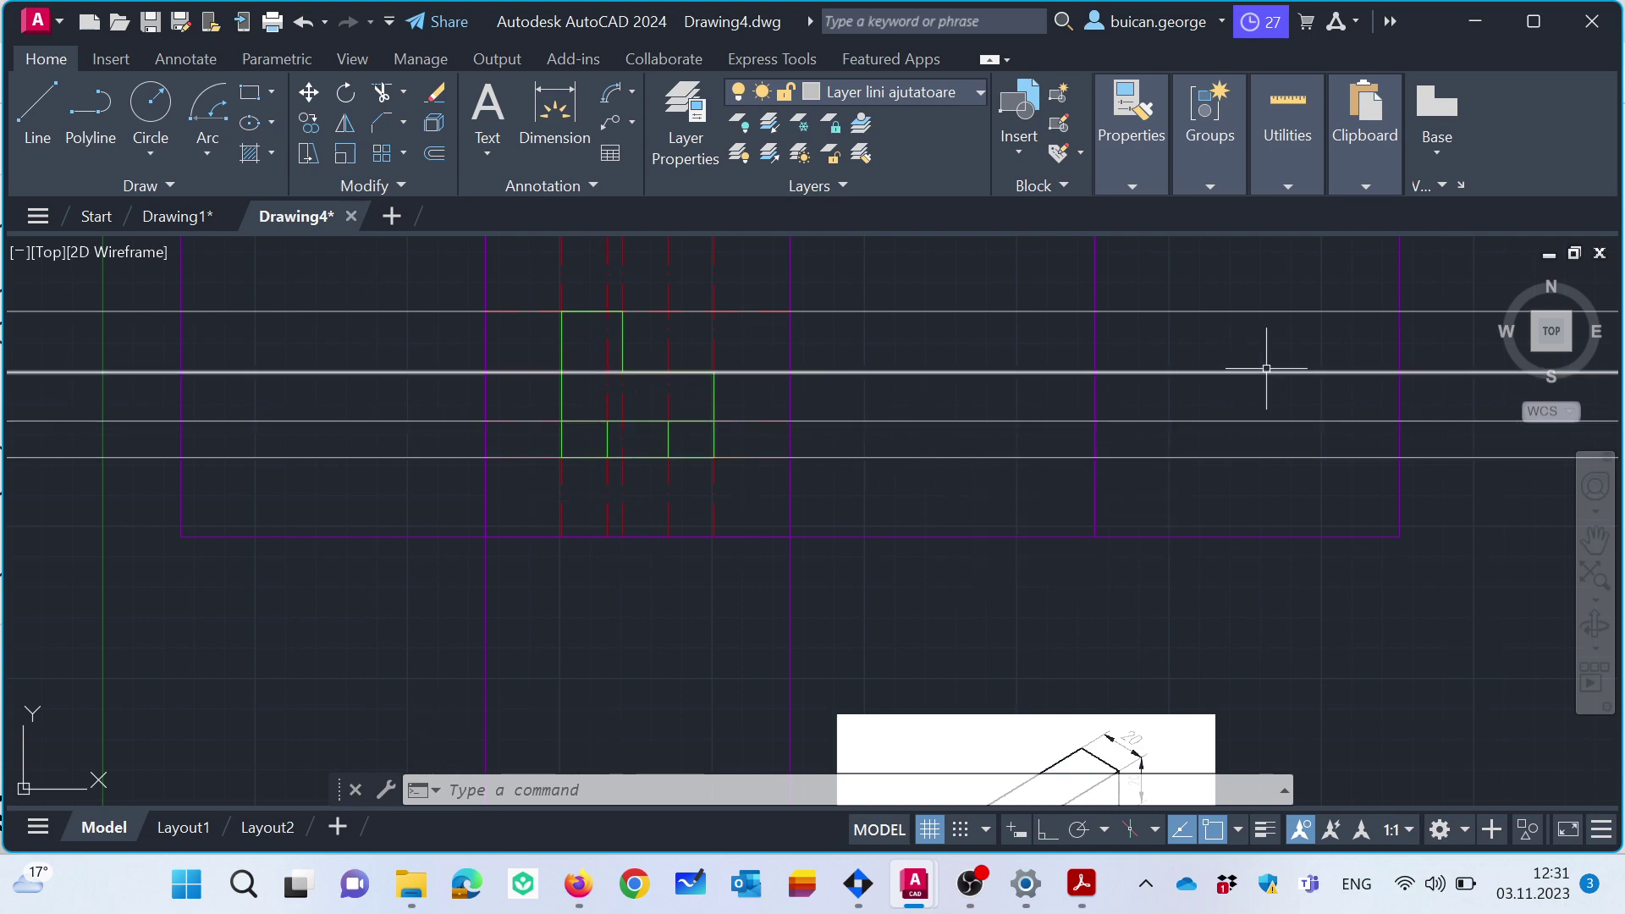
Give Layer lini ajutatoare a transparency of 60 in Layer Properties and close the palette.
left_click(703, 120)
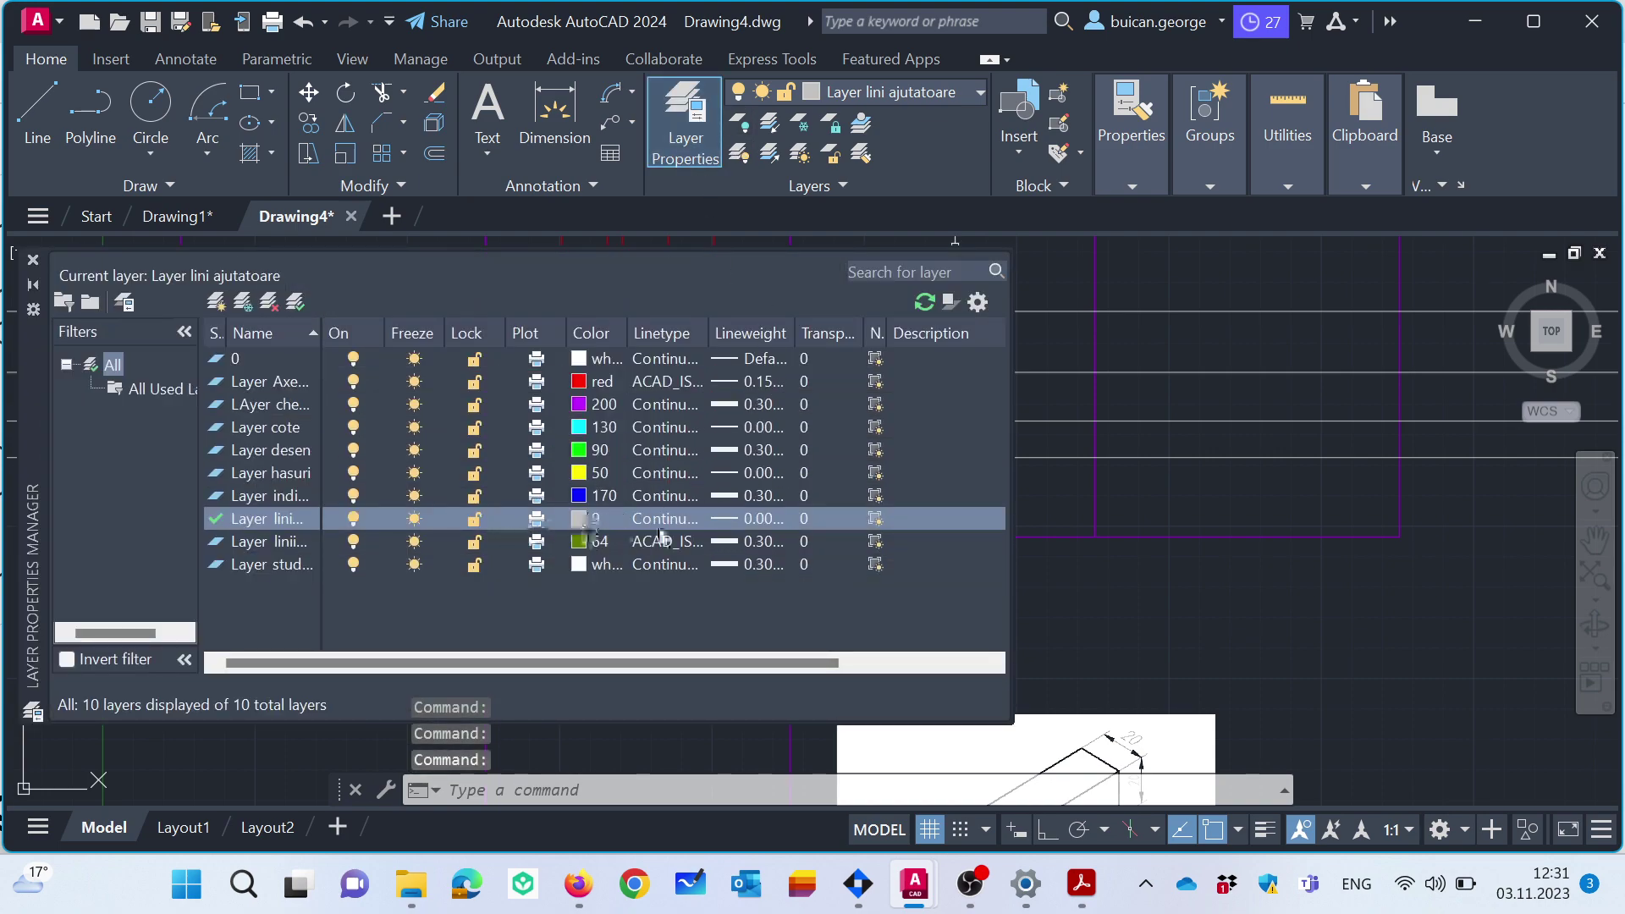
left_click(805, 518)
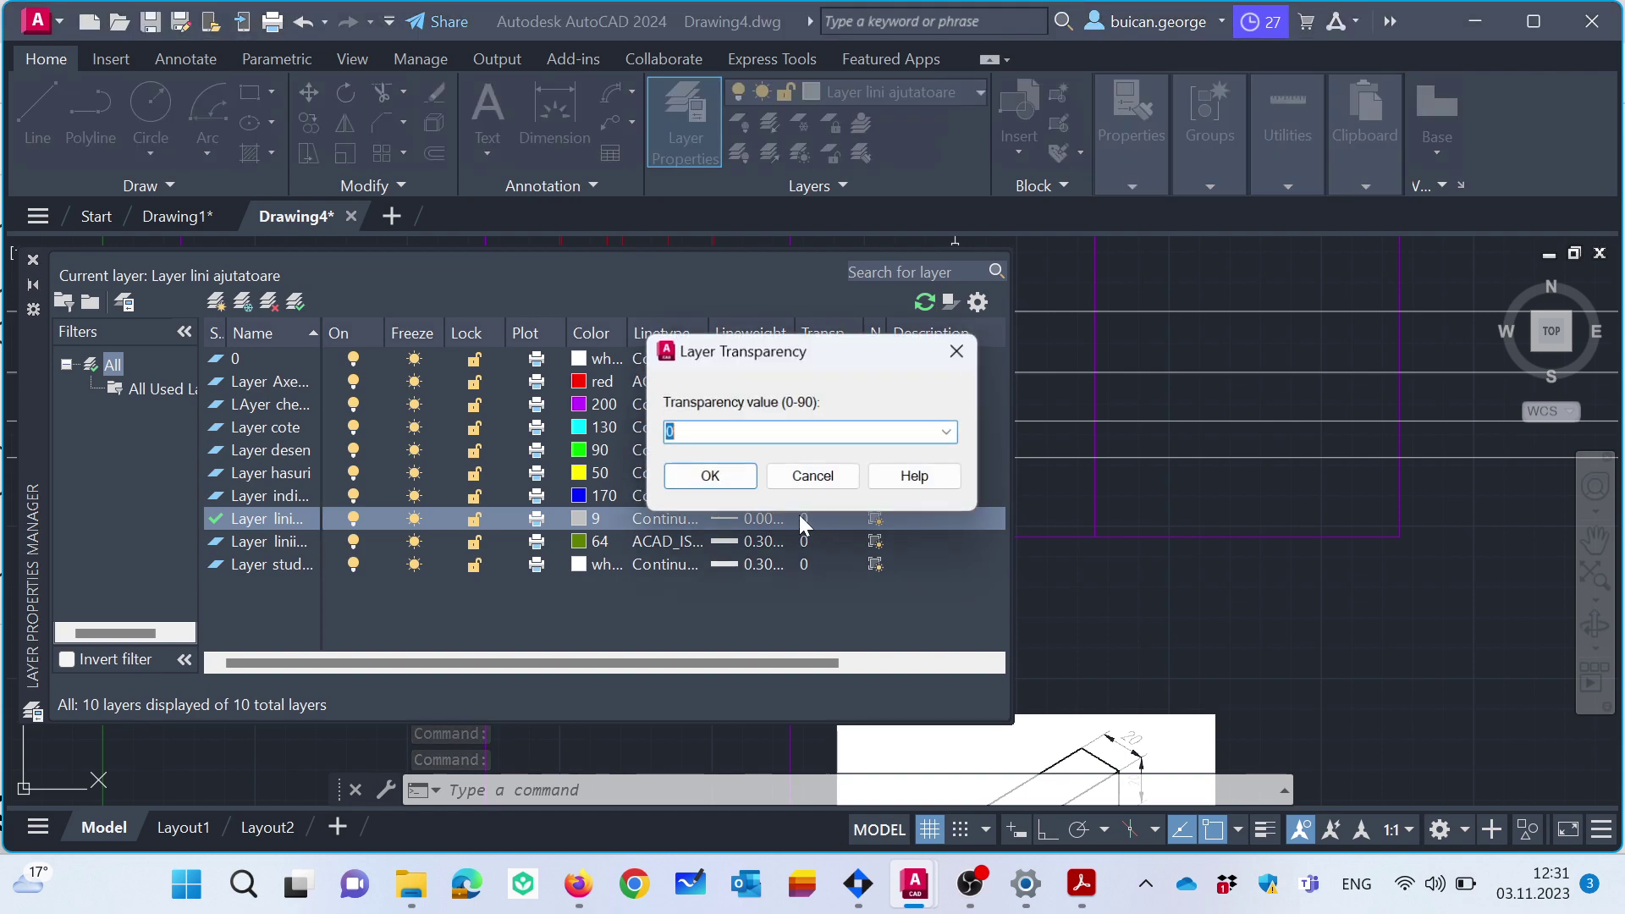
type("5")
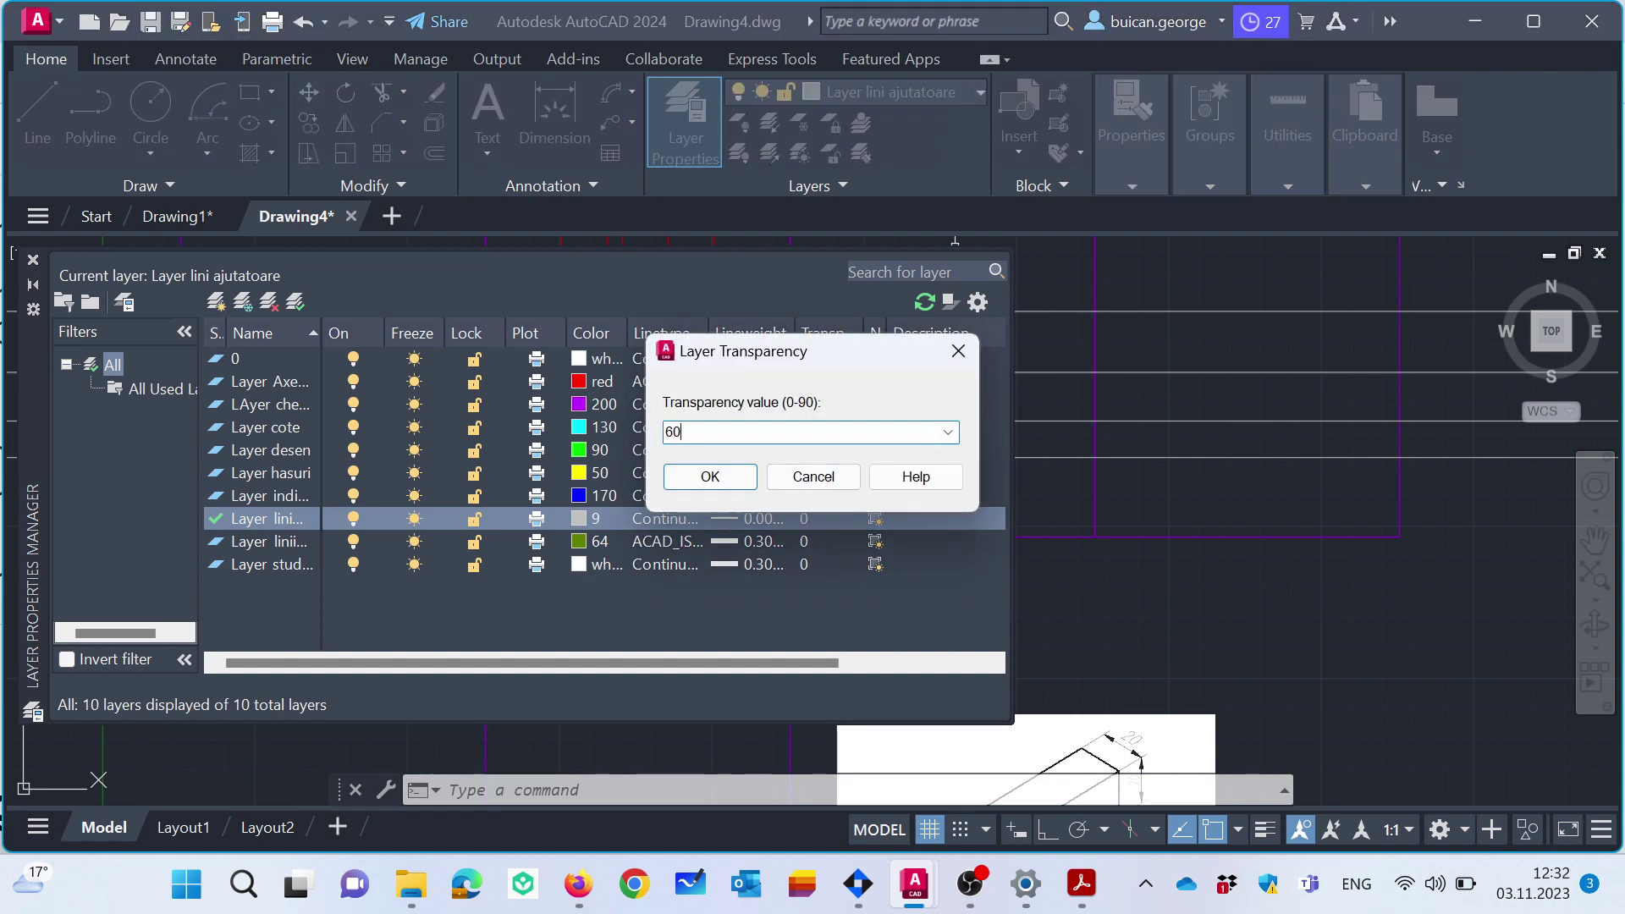
left_click(719, 481)
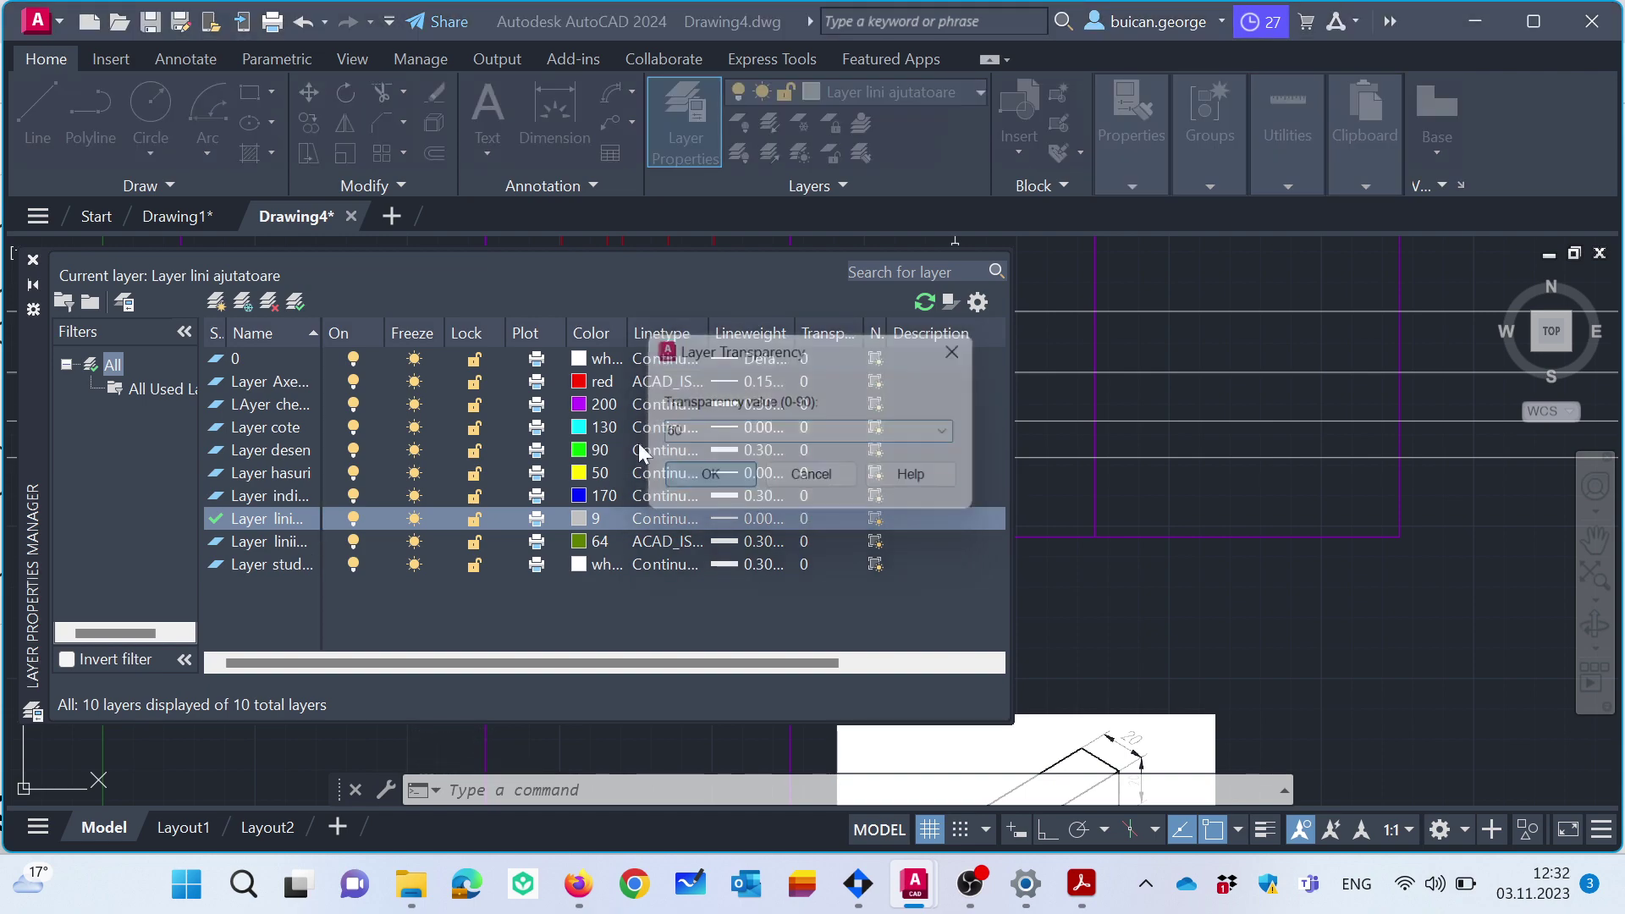
left_click(33, 261)
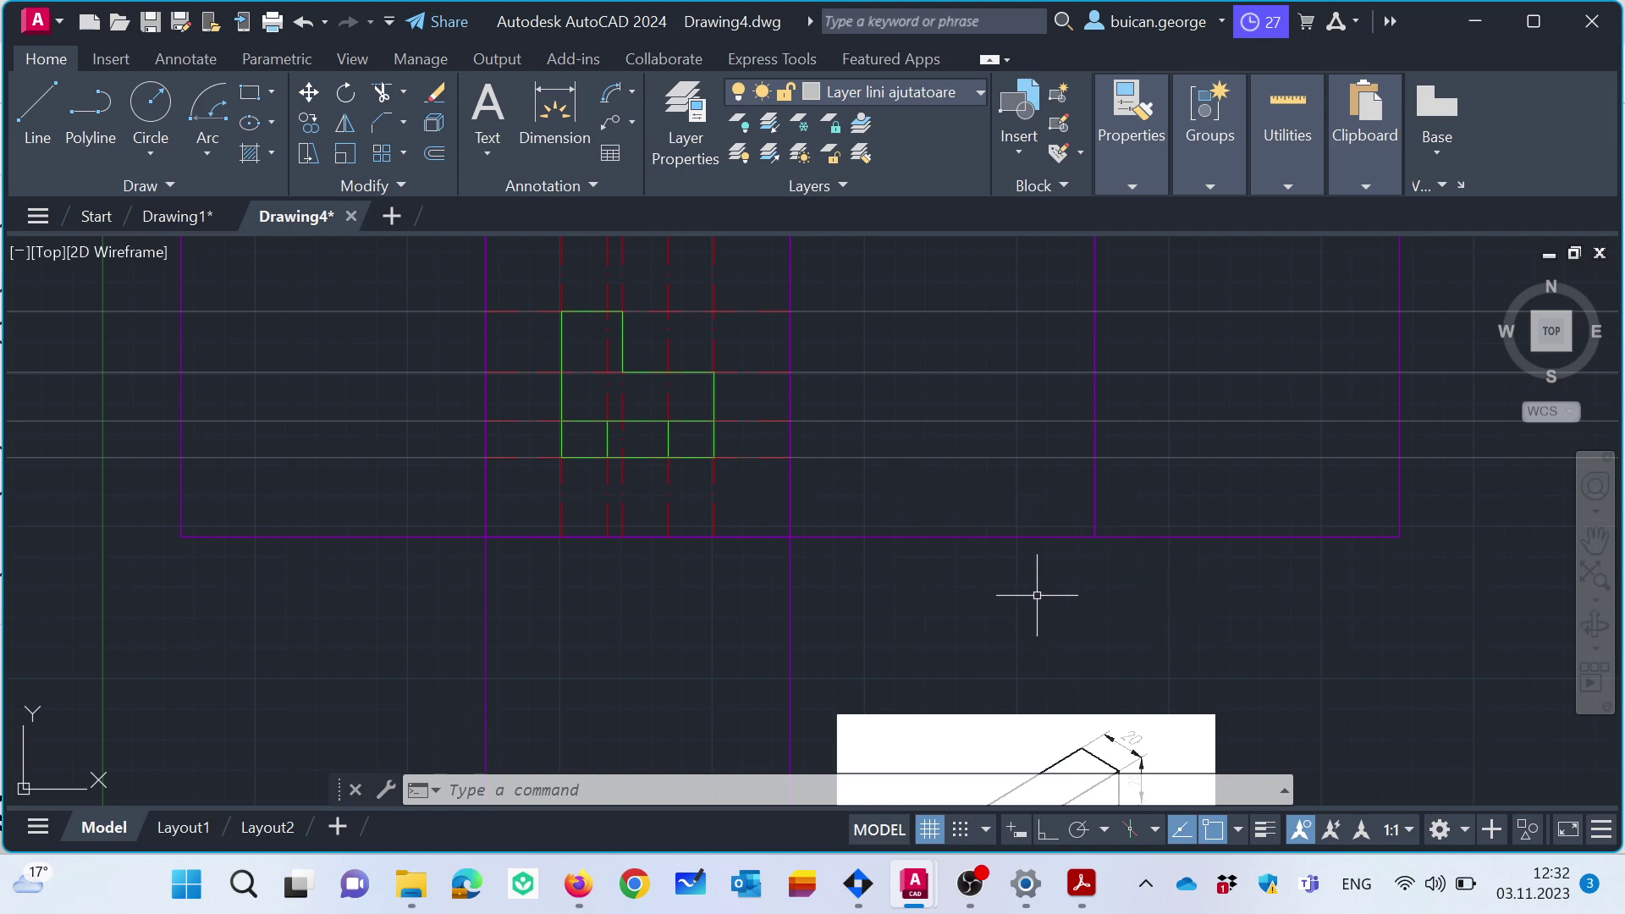
Make Layer Axe de simetrie the current layer.
key("Escape")
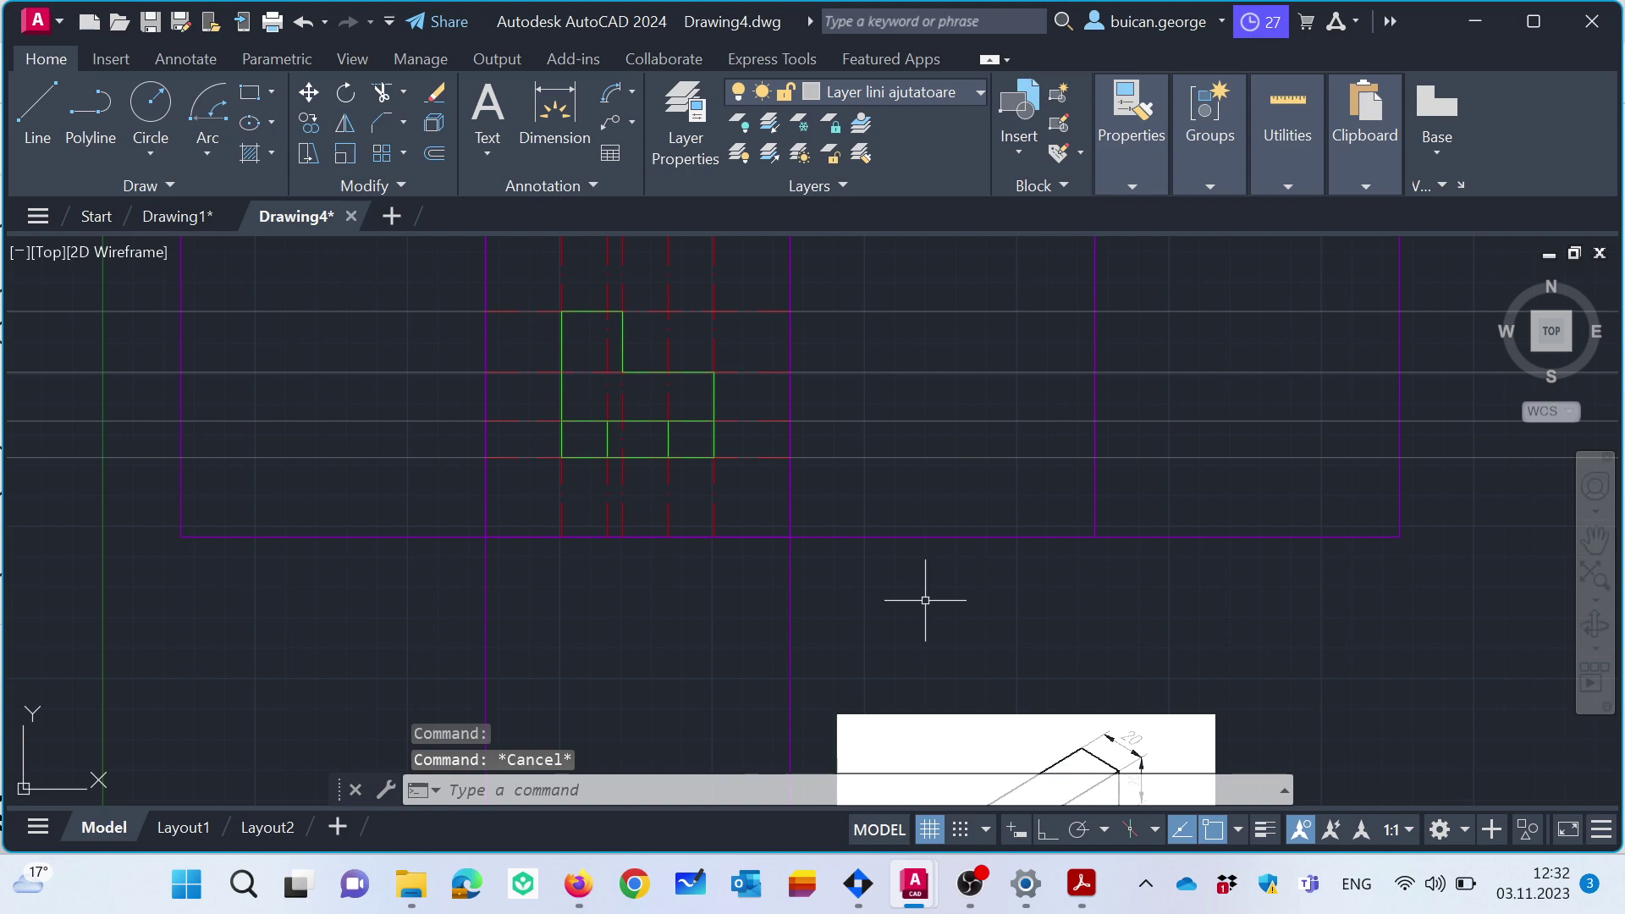
left_click(929, 96)
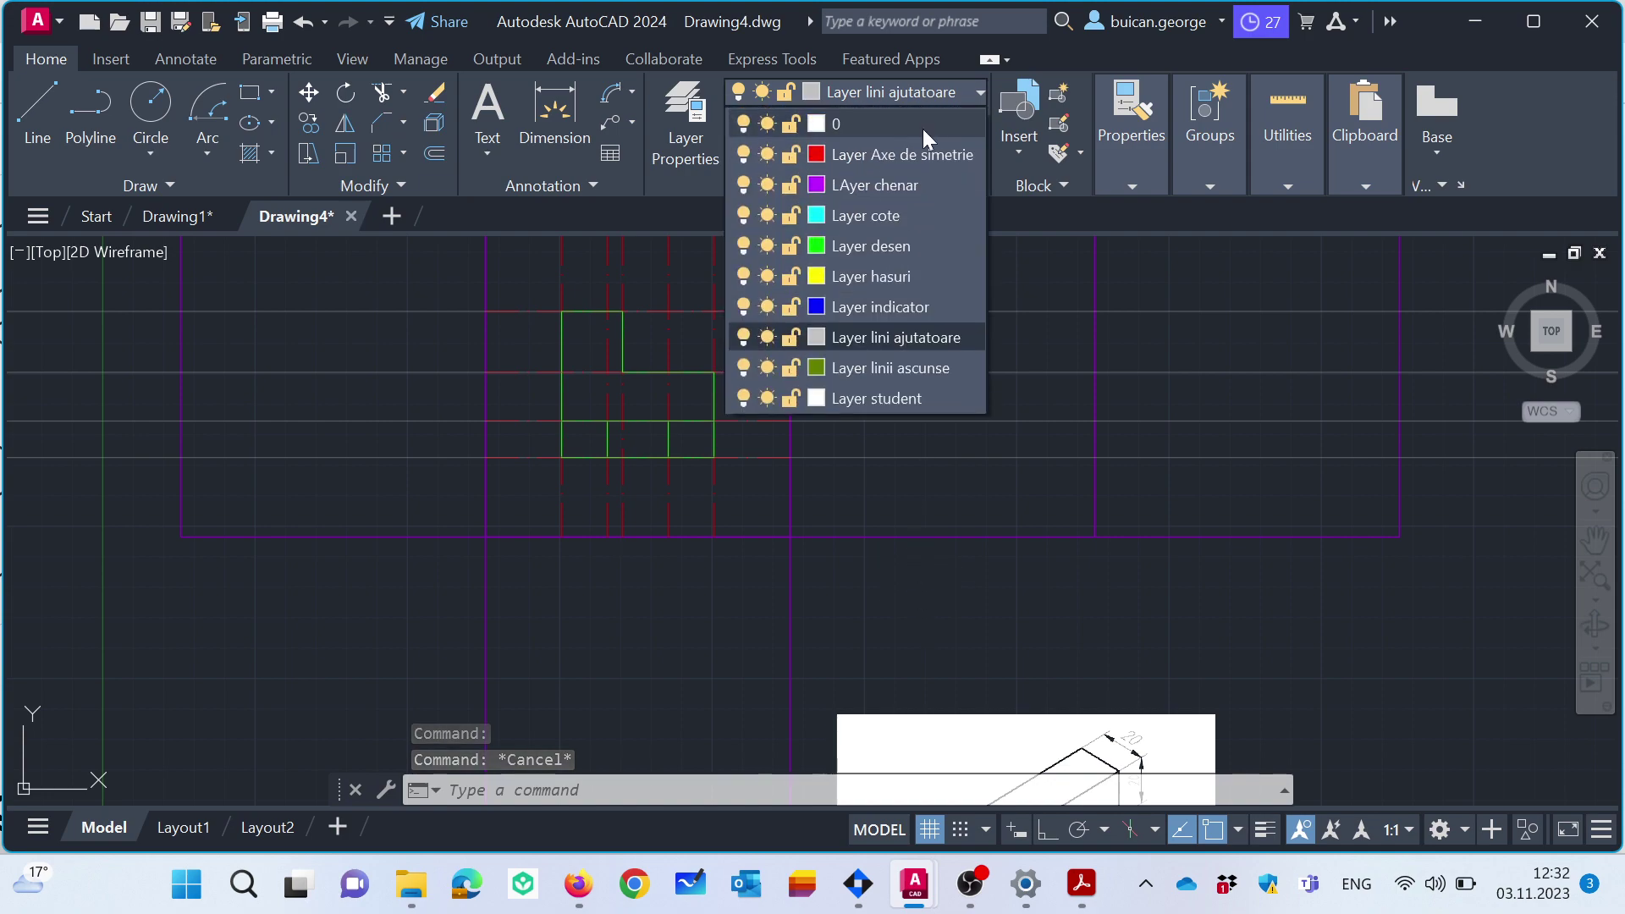
left_click(910, 152)
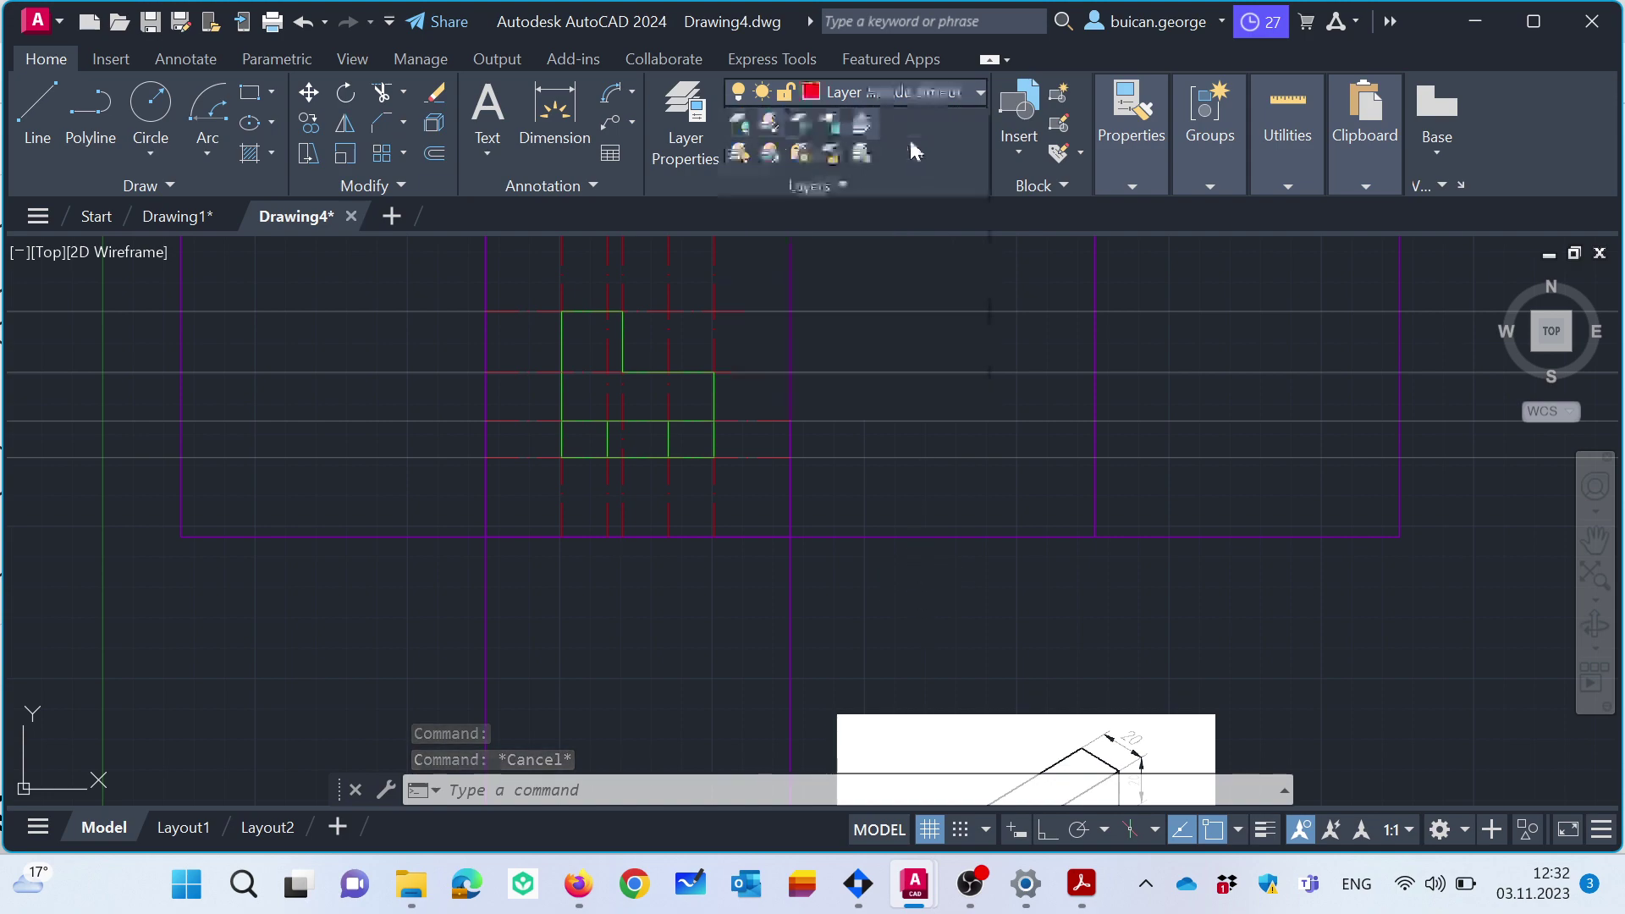
Draw a vertical axis line from the right frame's bottom edge to its top edge.
left_click(29, 110)
left_click(942, 535)
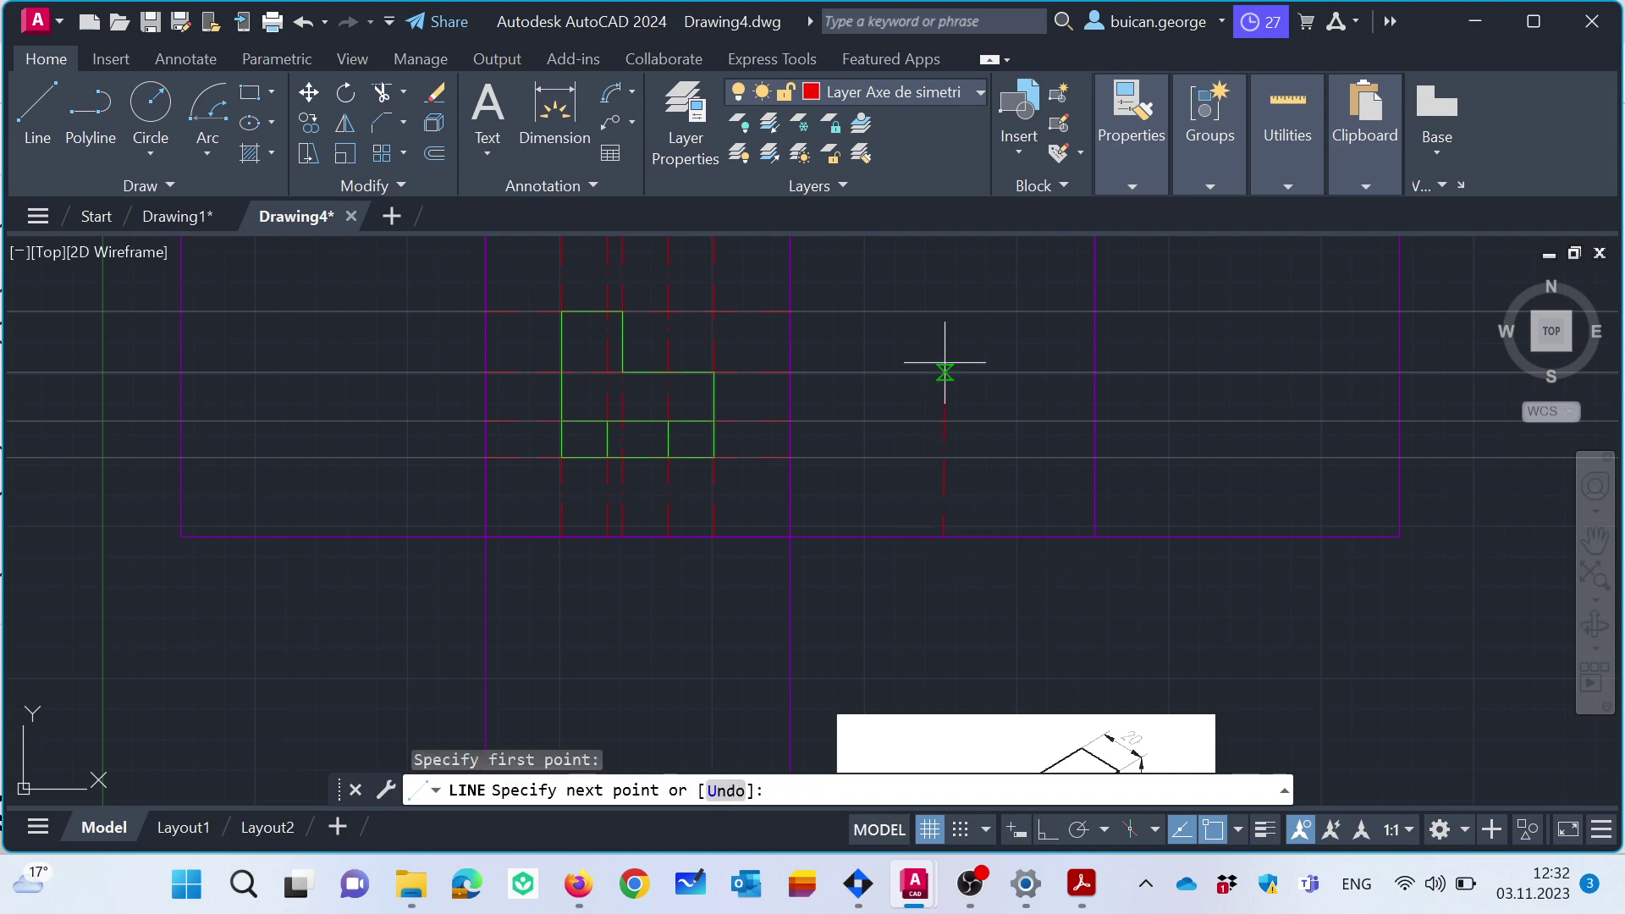
scroll(971, 282, "up", 2)
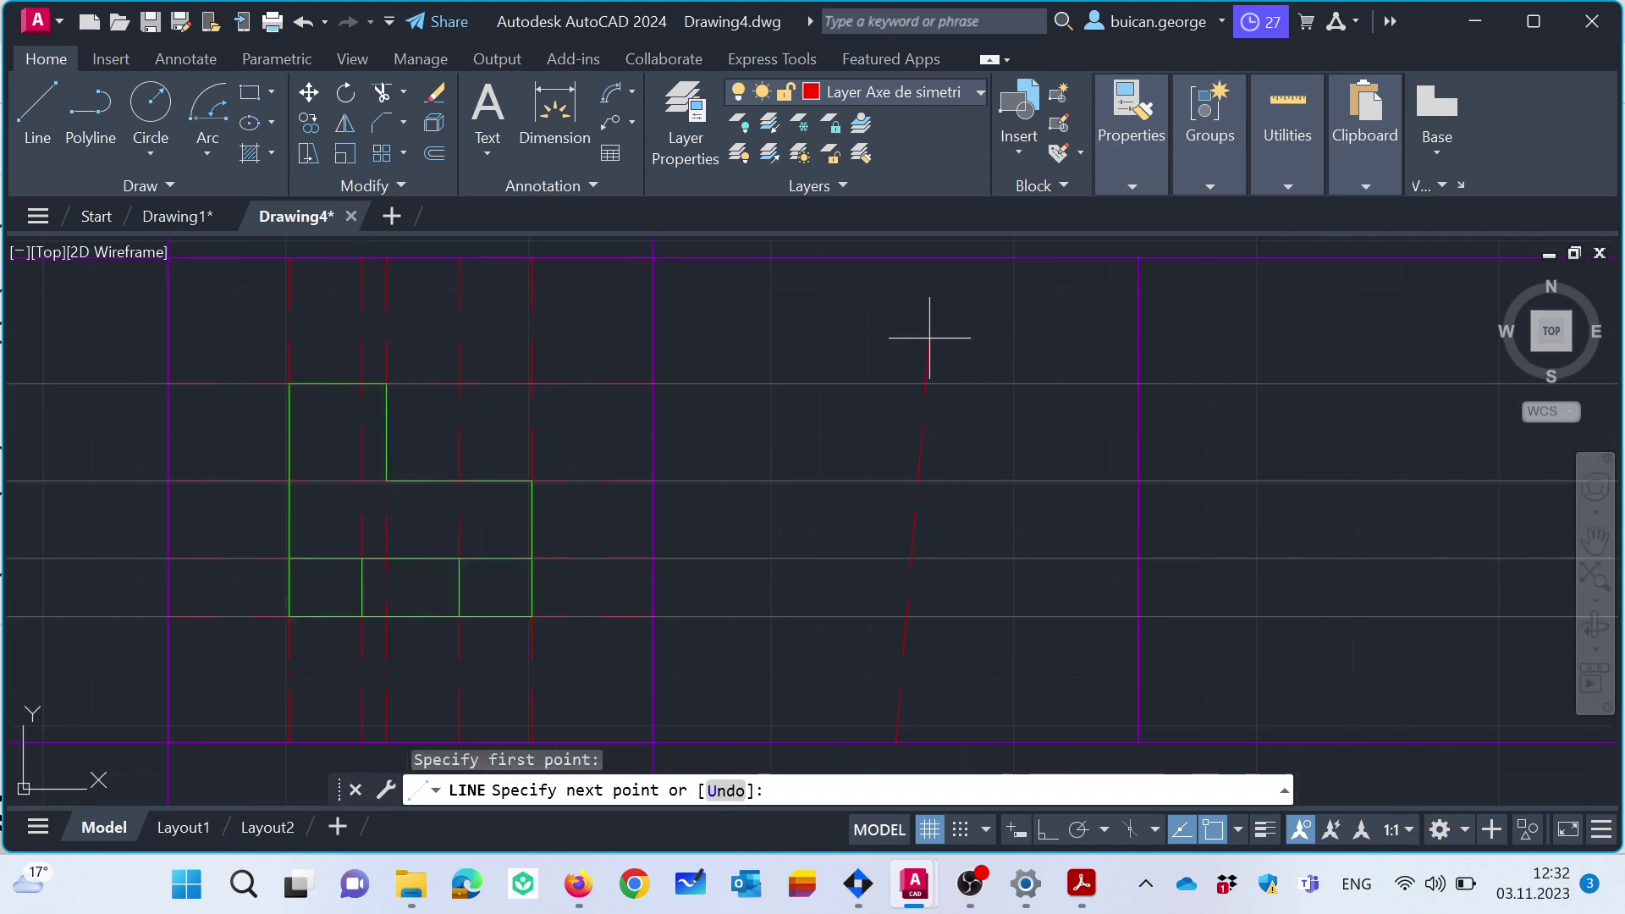
left_click(895, 255)
key("Escape")
scroll(931, 339, "down", 3)
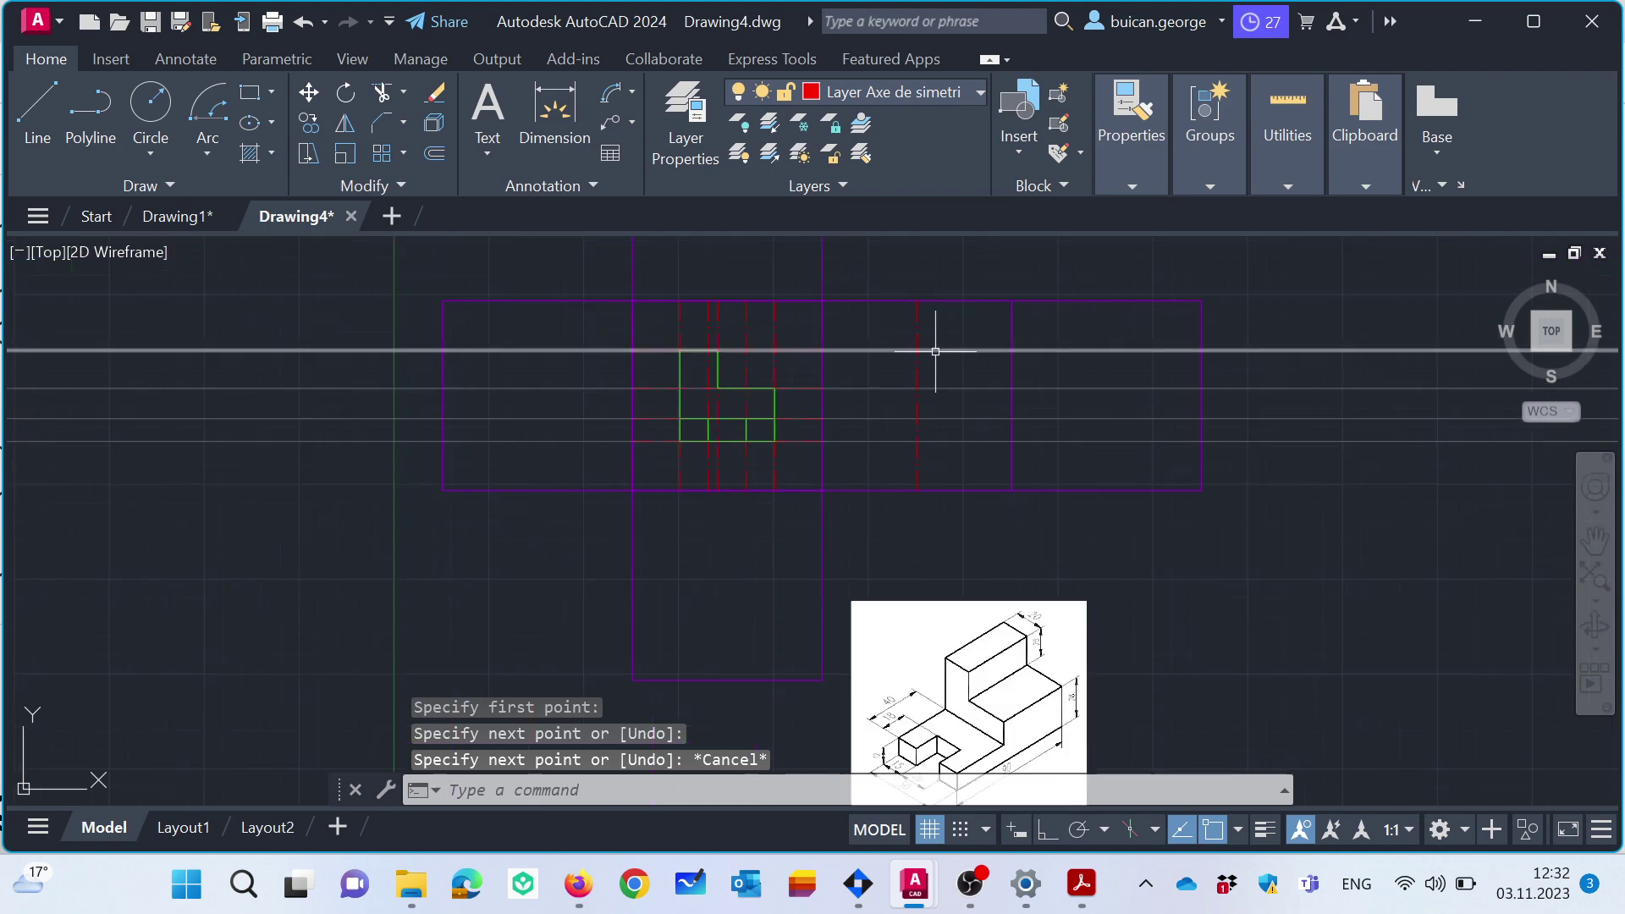
scroll(1054, 582, "up", 1)
scroll(1053, 582, "up", 1)
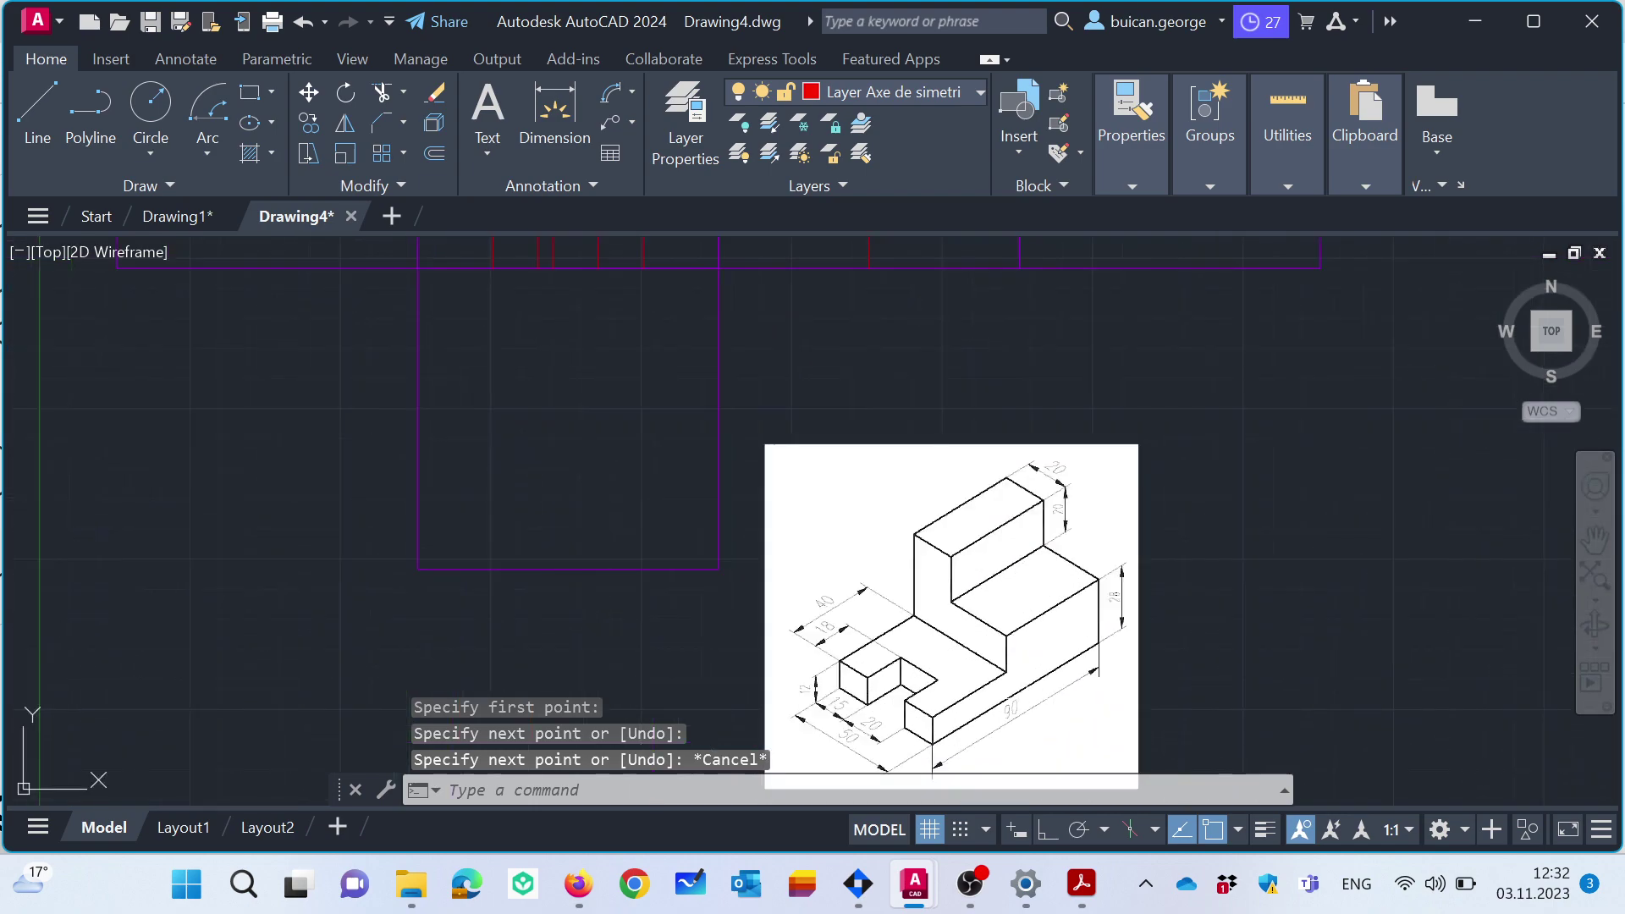
scroll(969, 304, "down", 1)
scroll(968, 304, "up", 1)
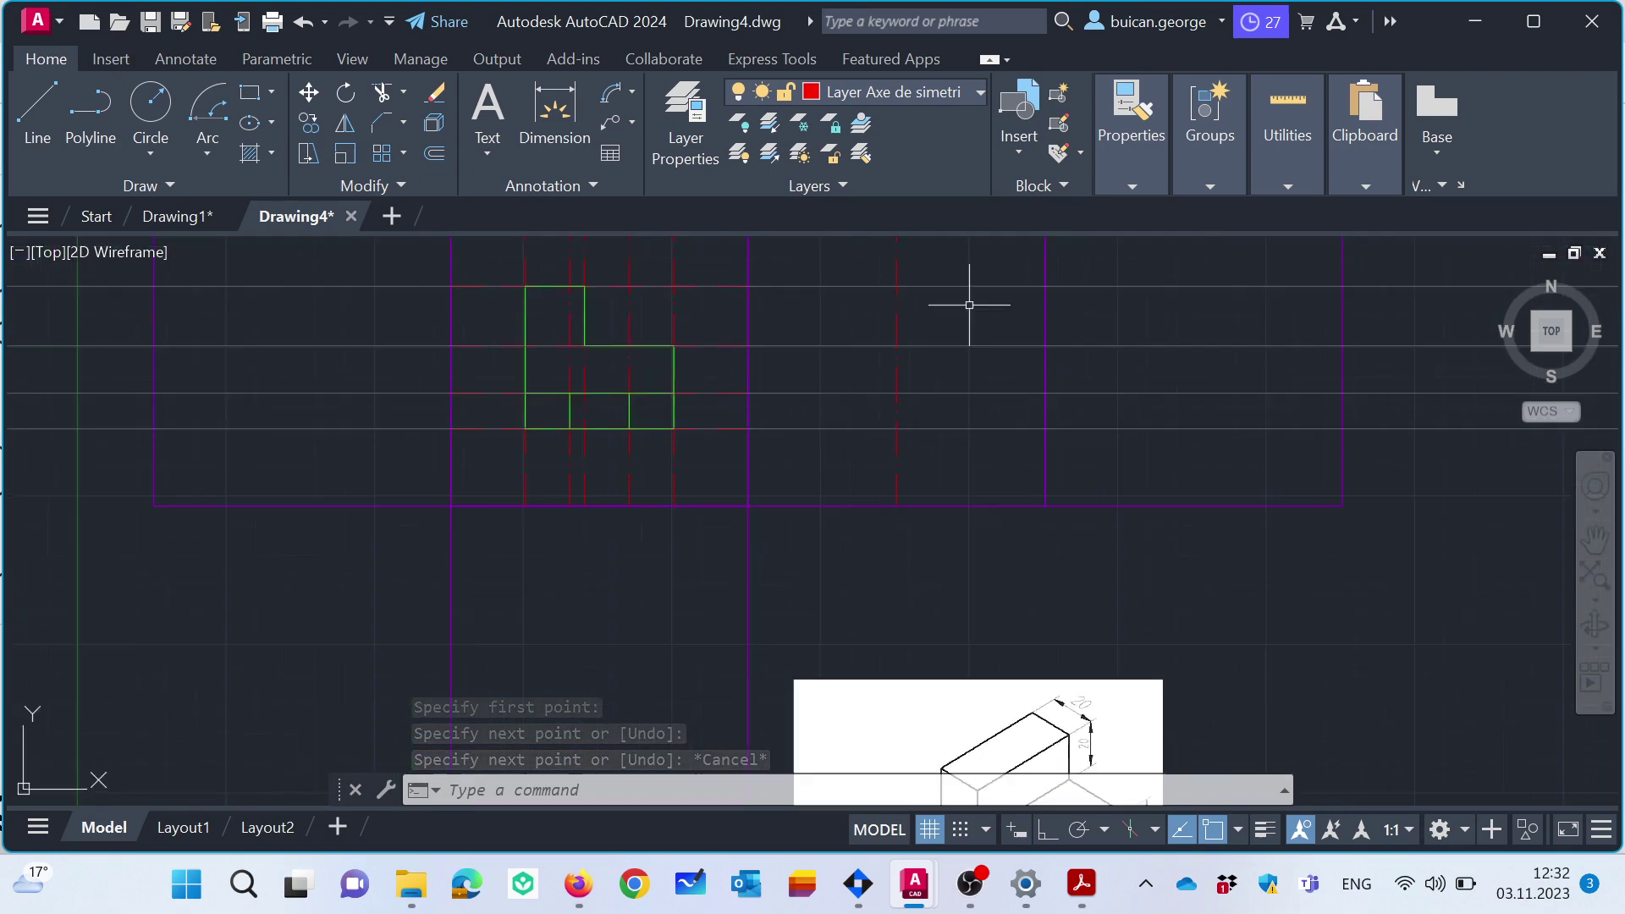
Offset the red axis line 45 units, placing two copies.
left_click(434, 154)
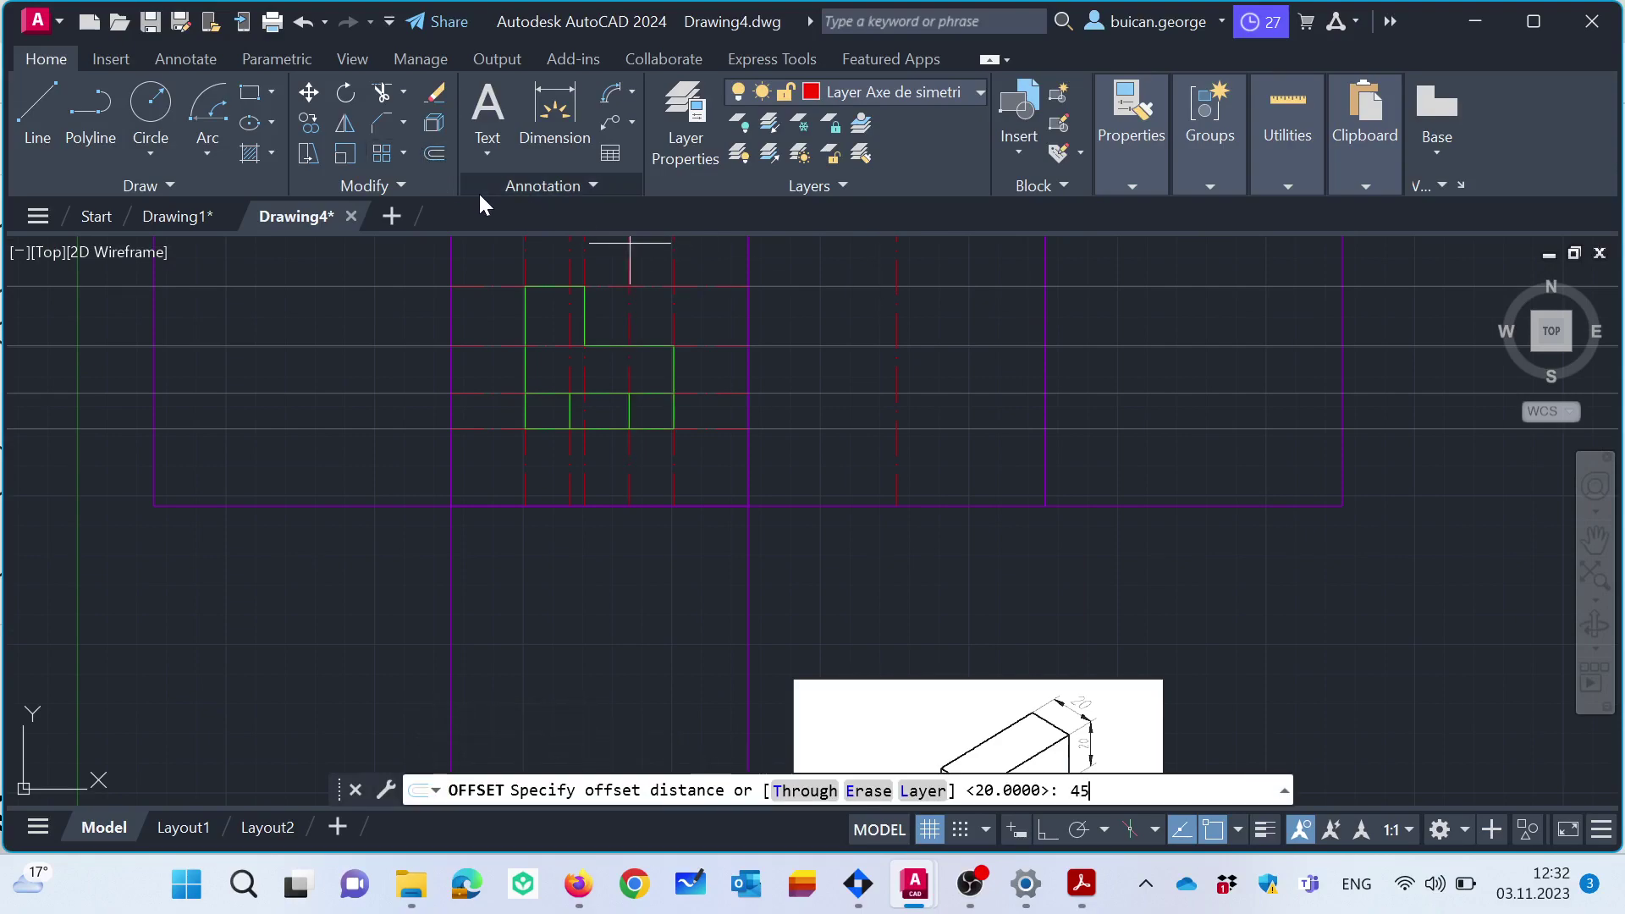
key("Return")
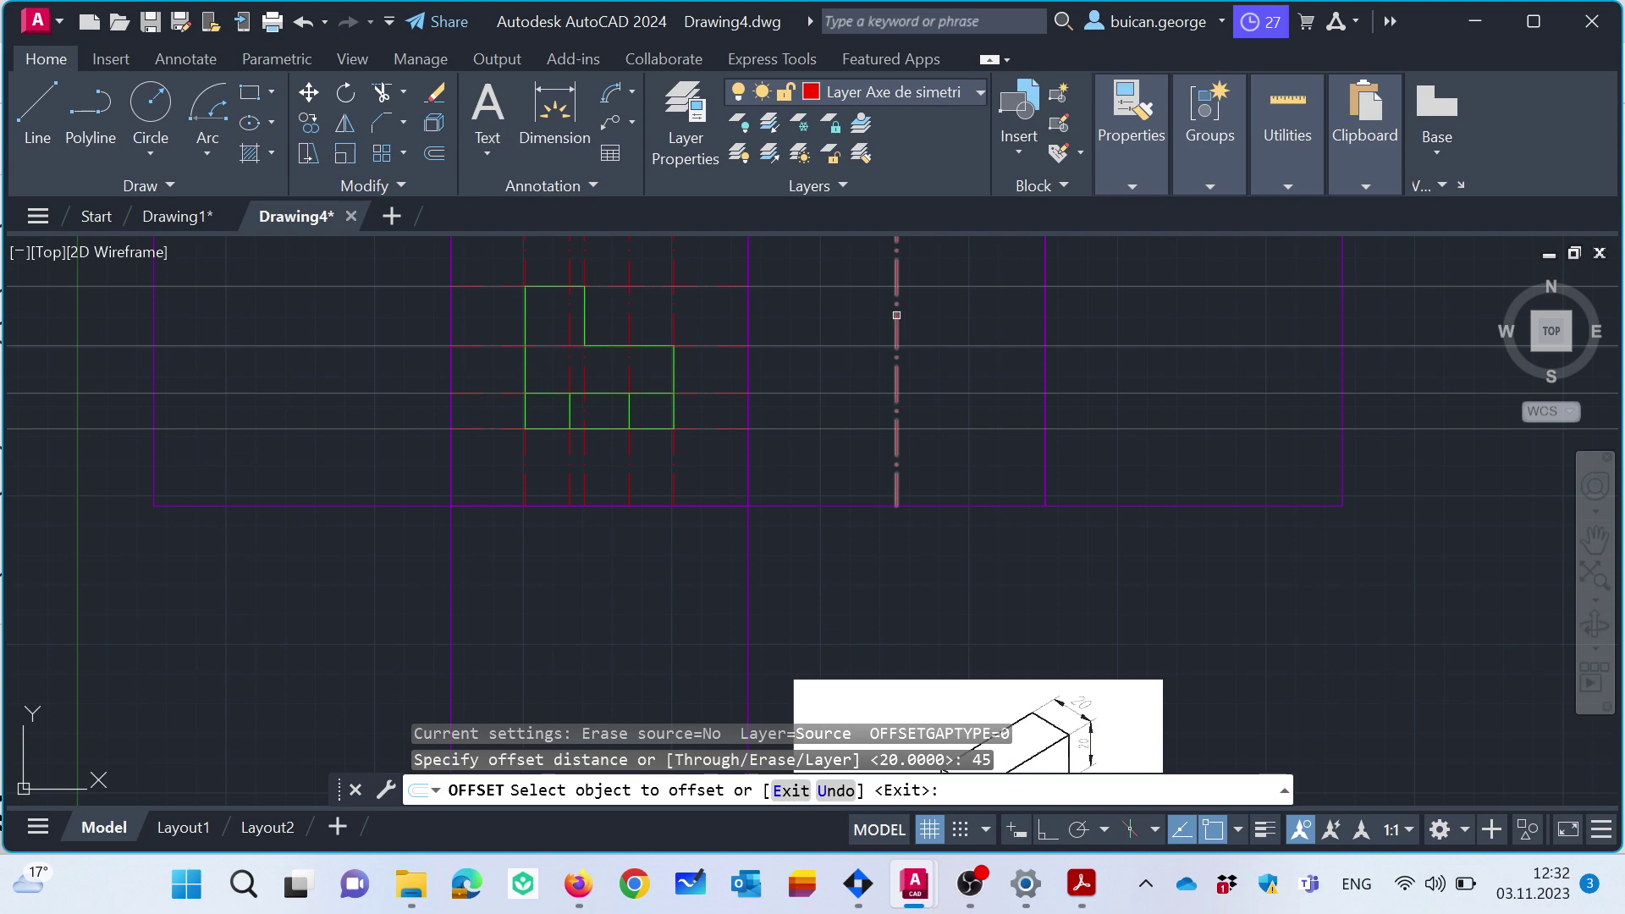
left_click(897, 314)
left_click(895, 313)
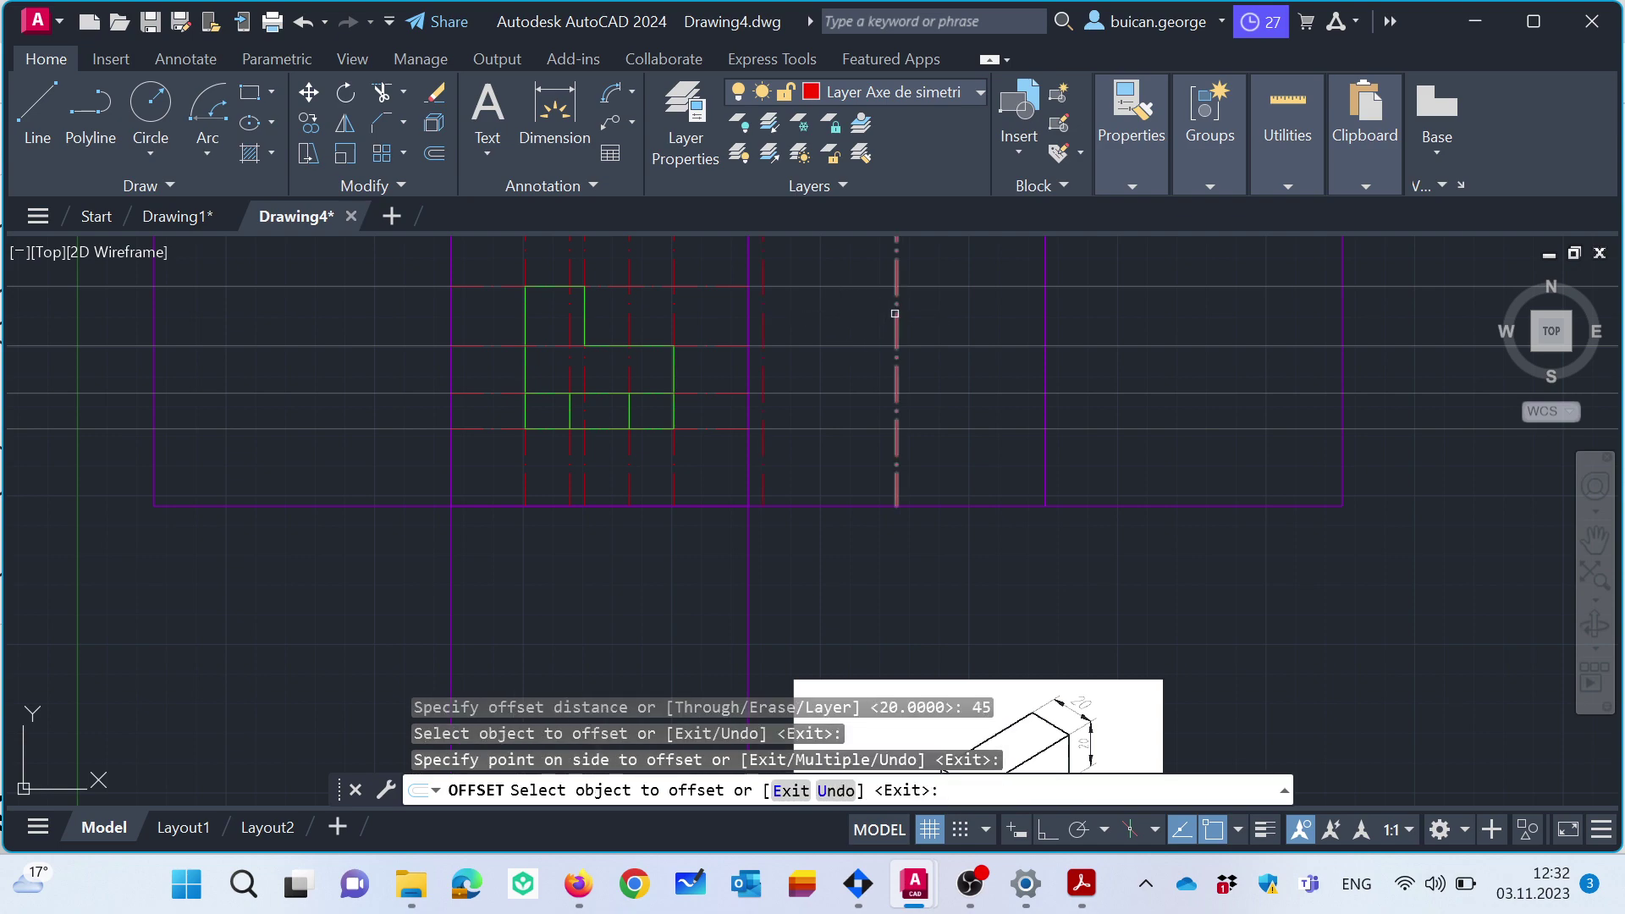
left_click(945, 314)
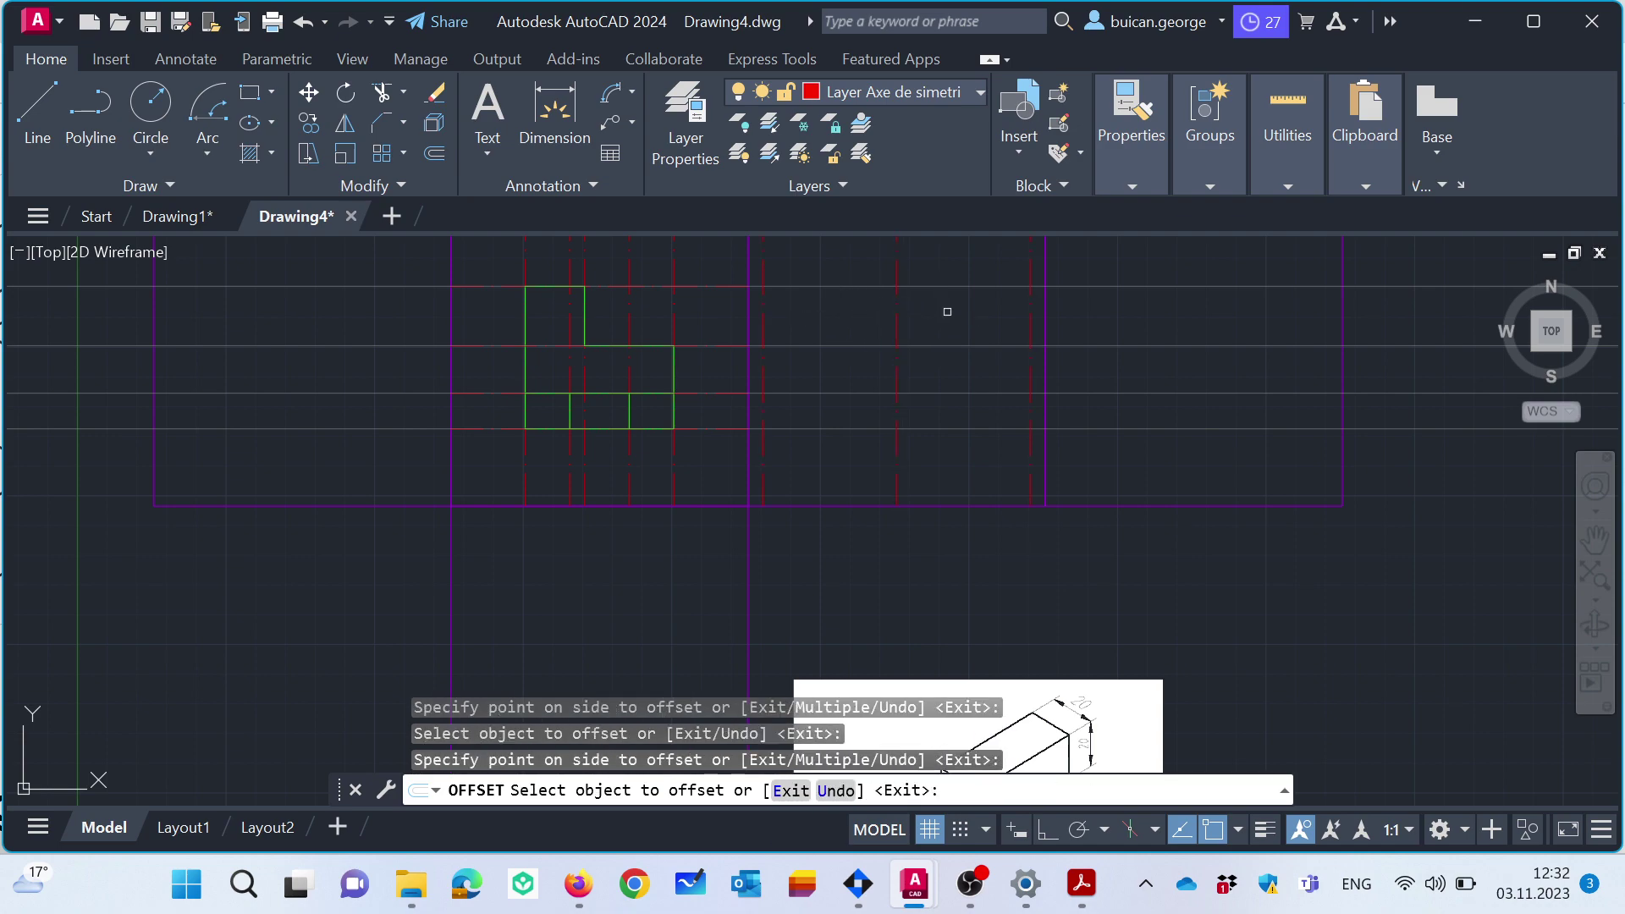
scroll(947, 311, "down", 2)
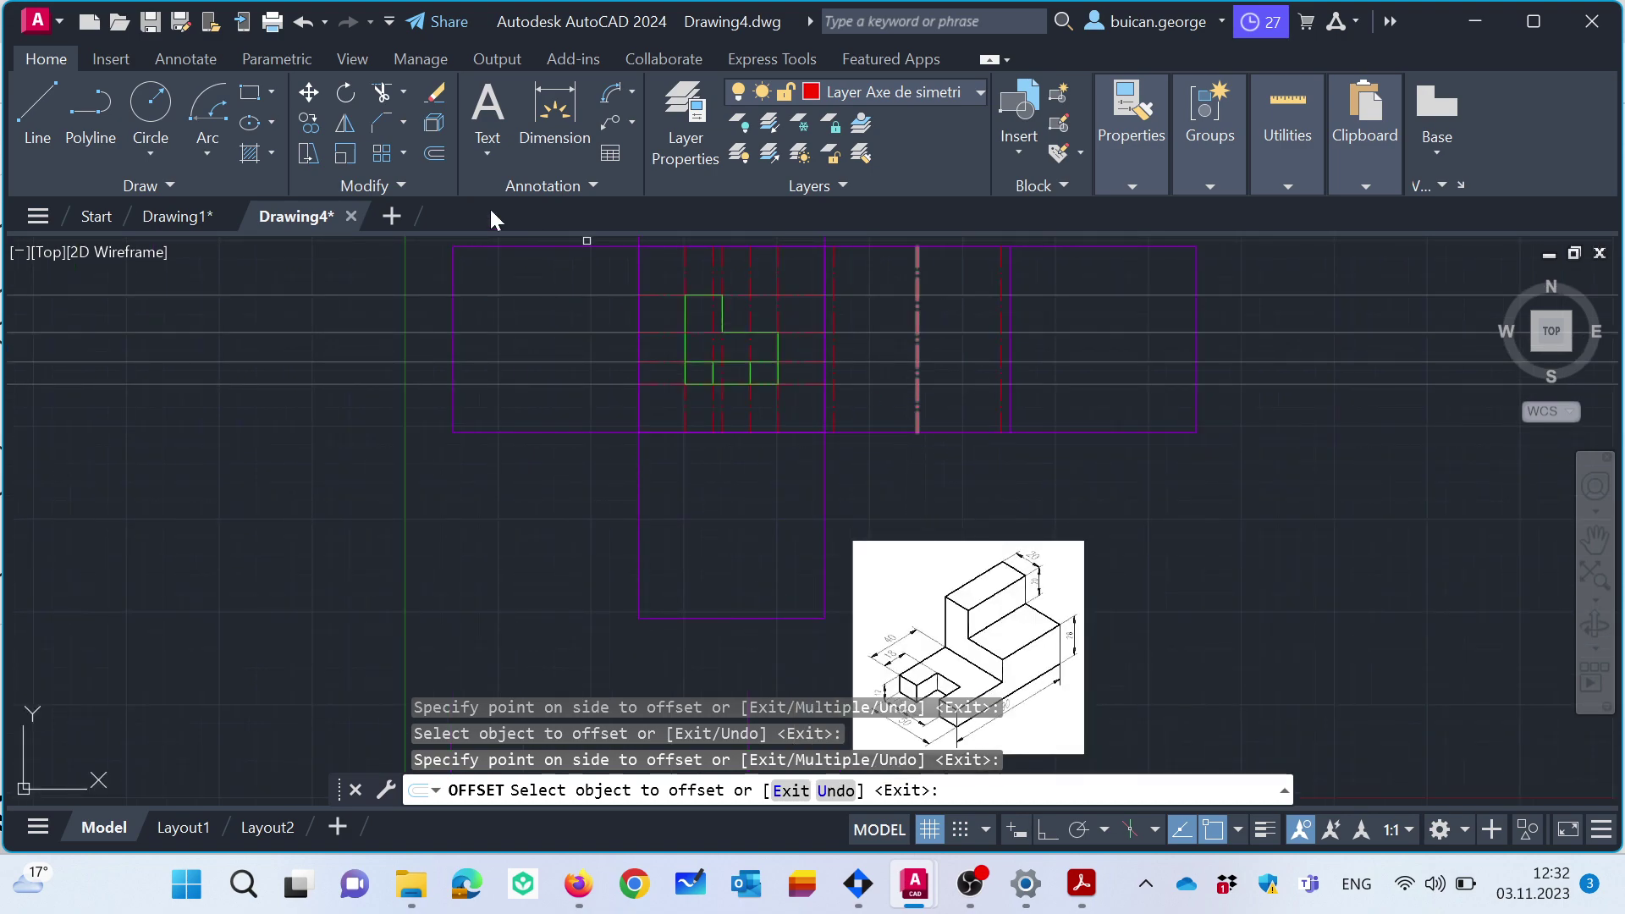
Offset a vertical construction line 40 units to the chosen side.
left_click(434, 155)
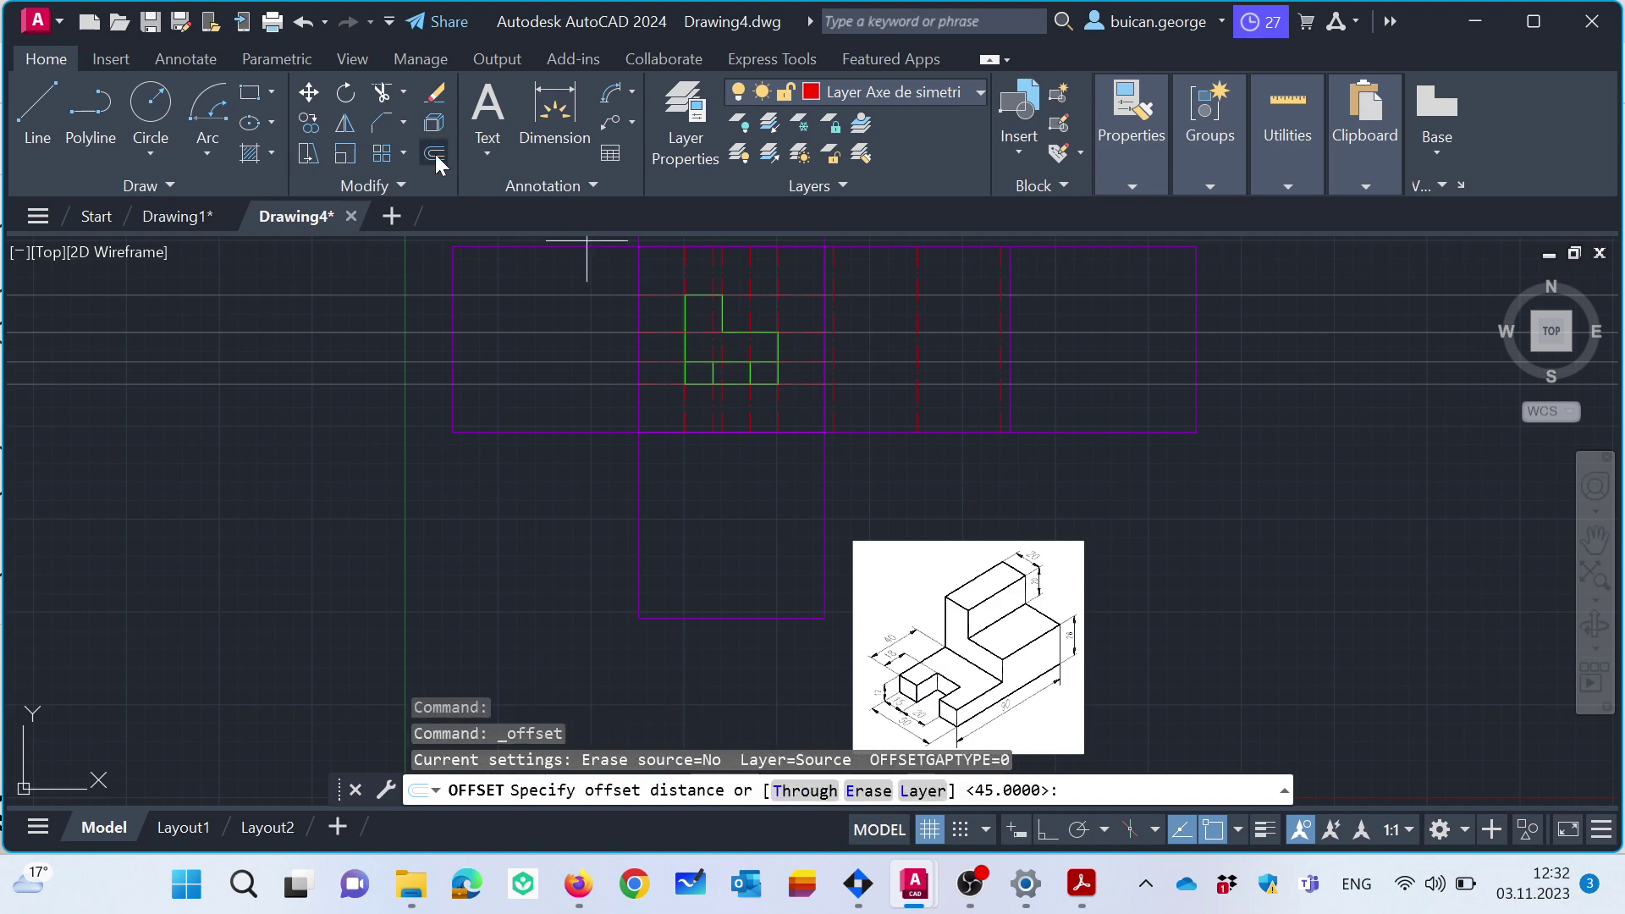
type("40")
key("Return")
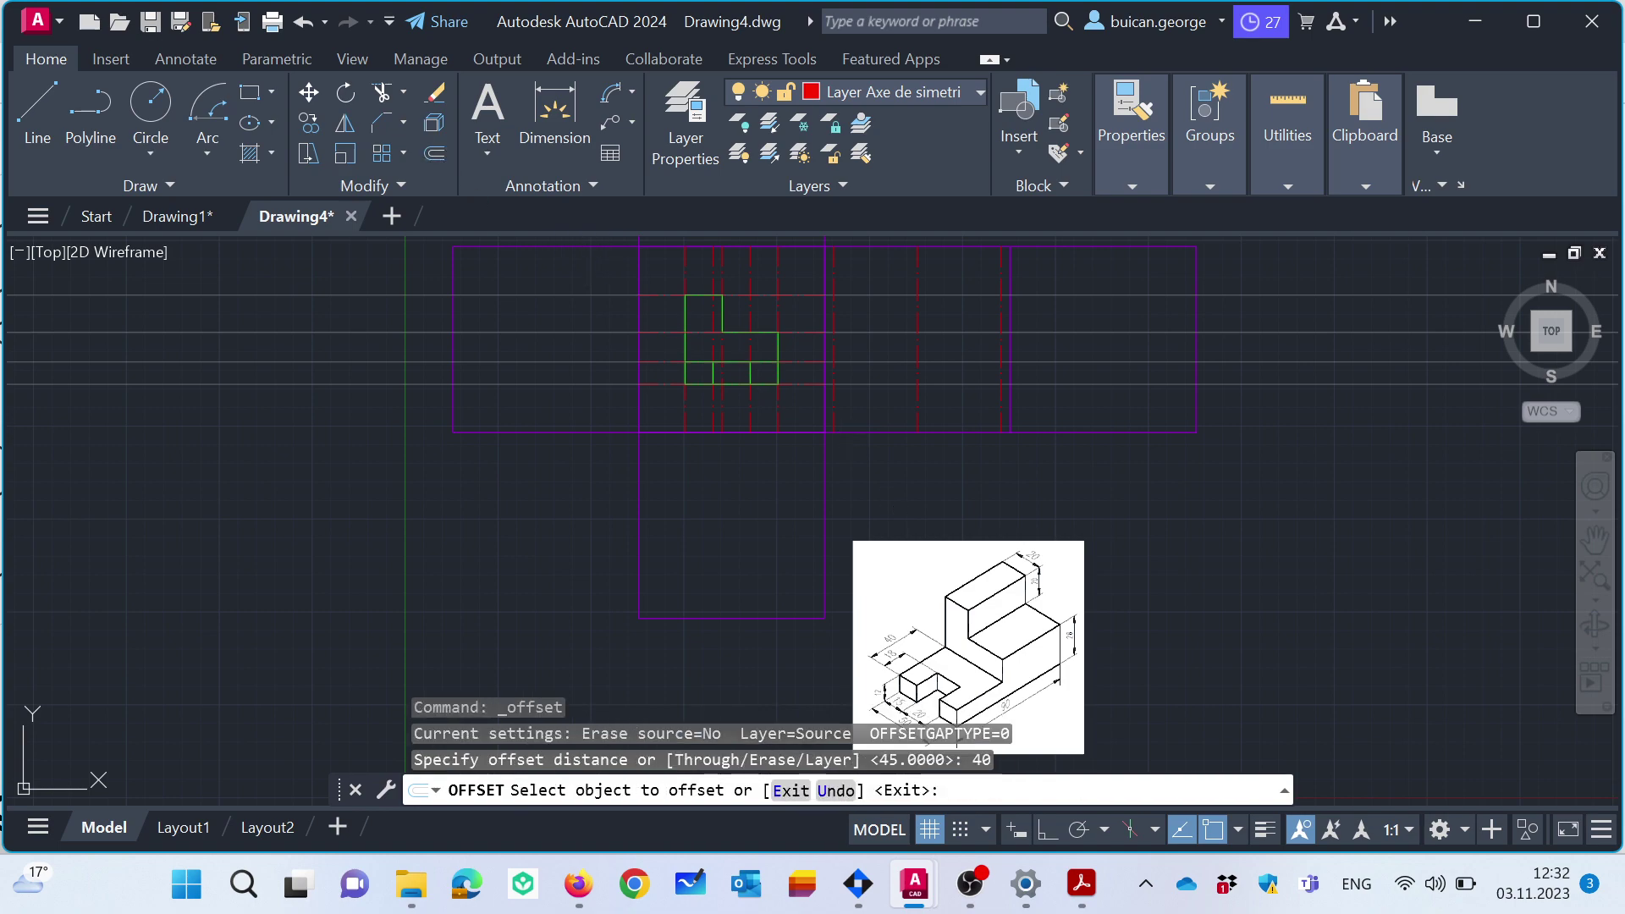
scroll(902, 644, "up", 6)
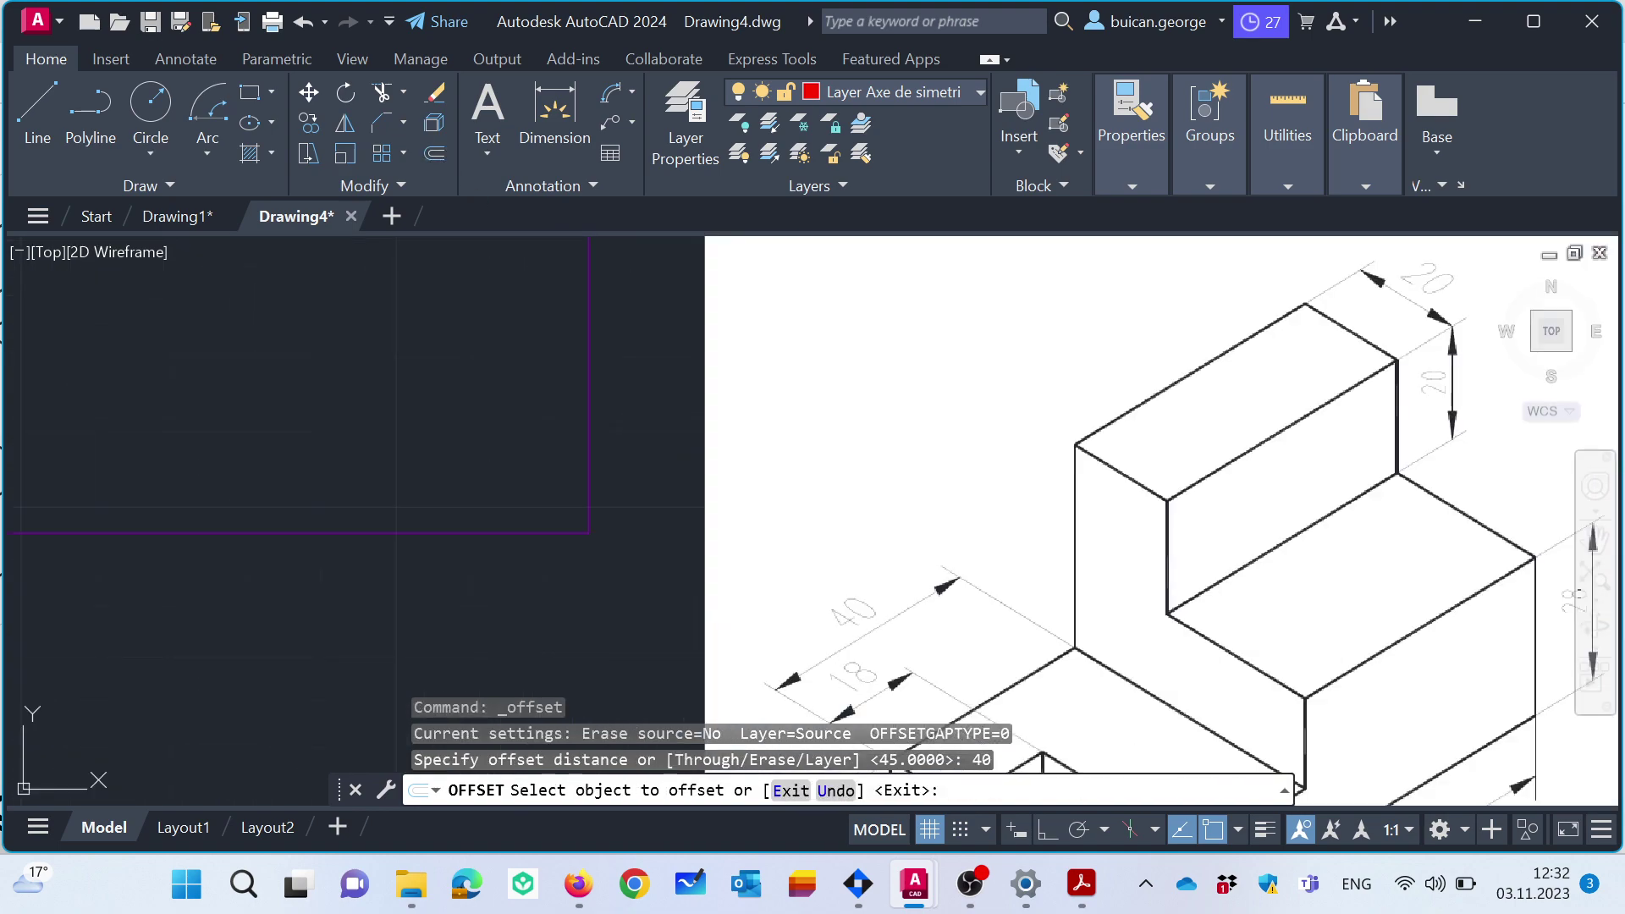
scroll(902, 641, "down", 6)
left_click(997, 297)
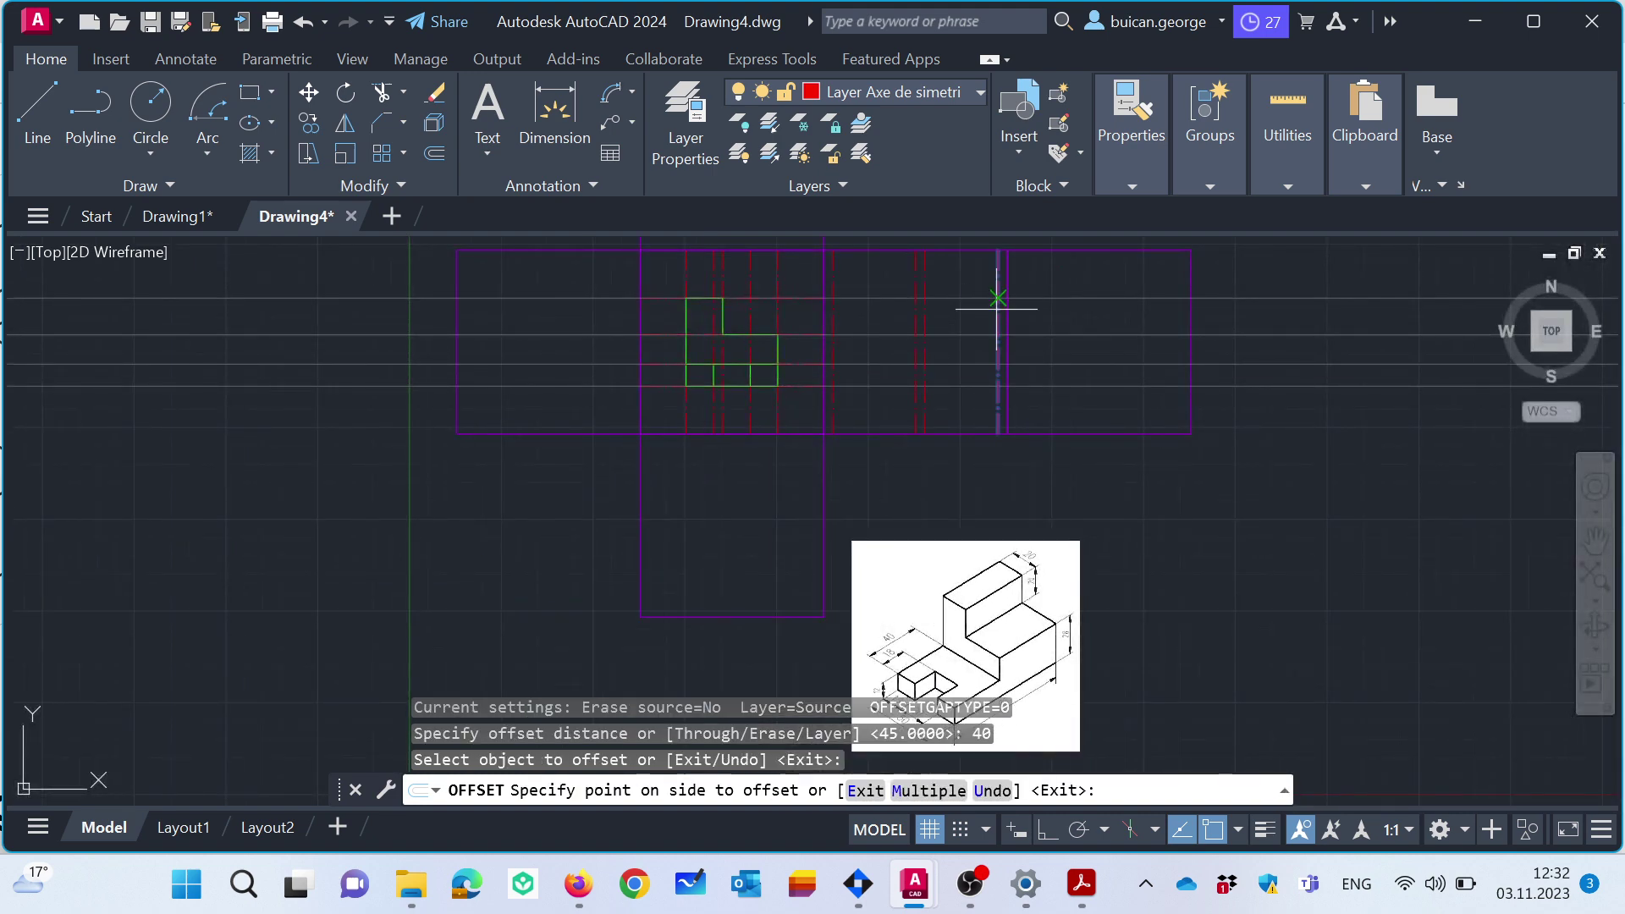
left_click(950, 311)
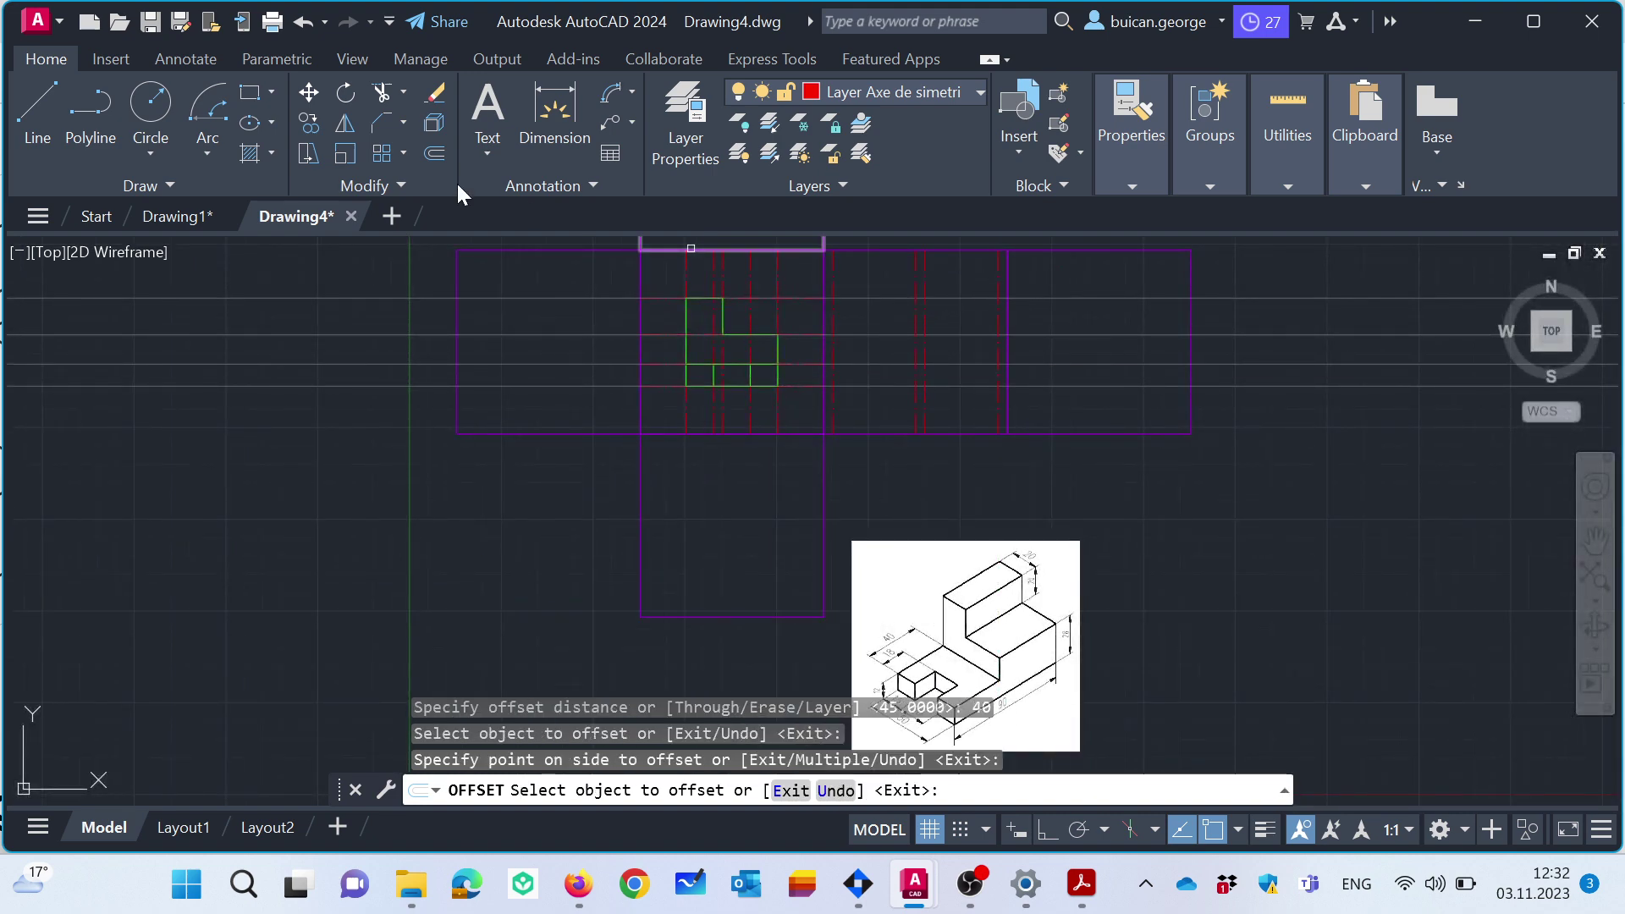
Offset a line 18 units to its left, then make Layer desen current.
left_click(438, 144)
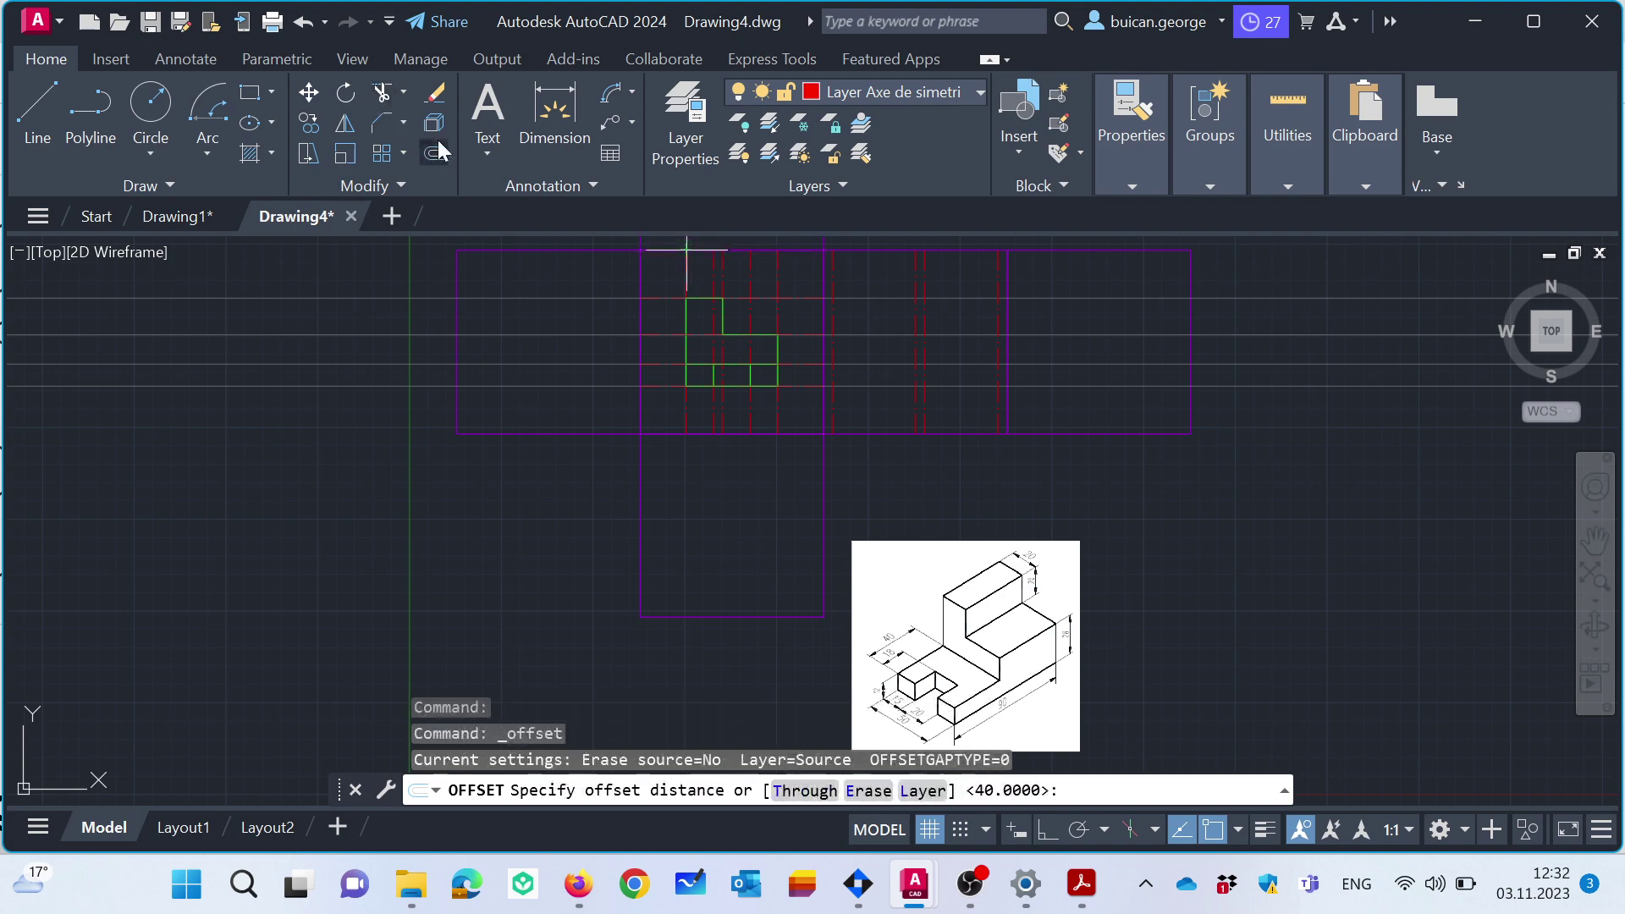
type("18")
key("Return")
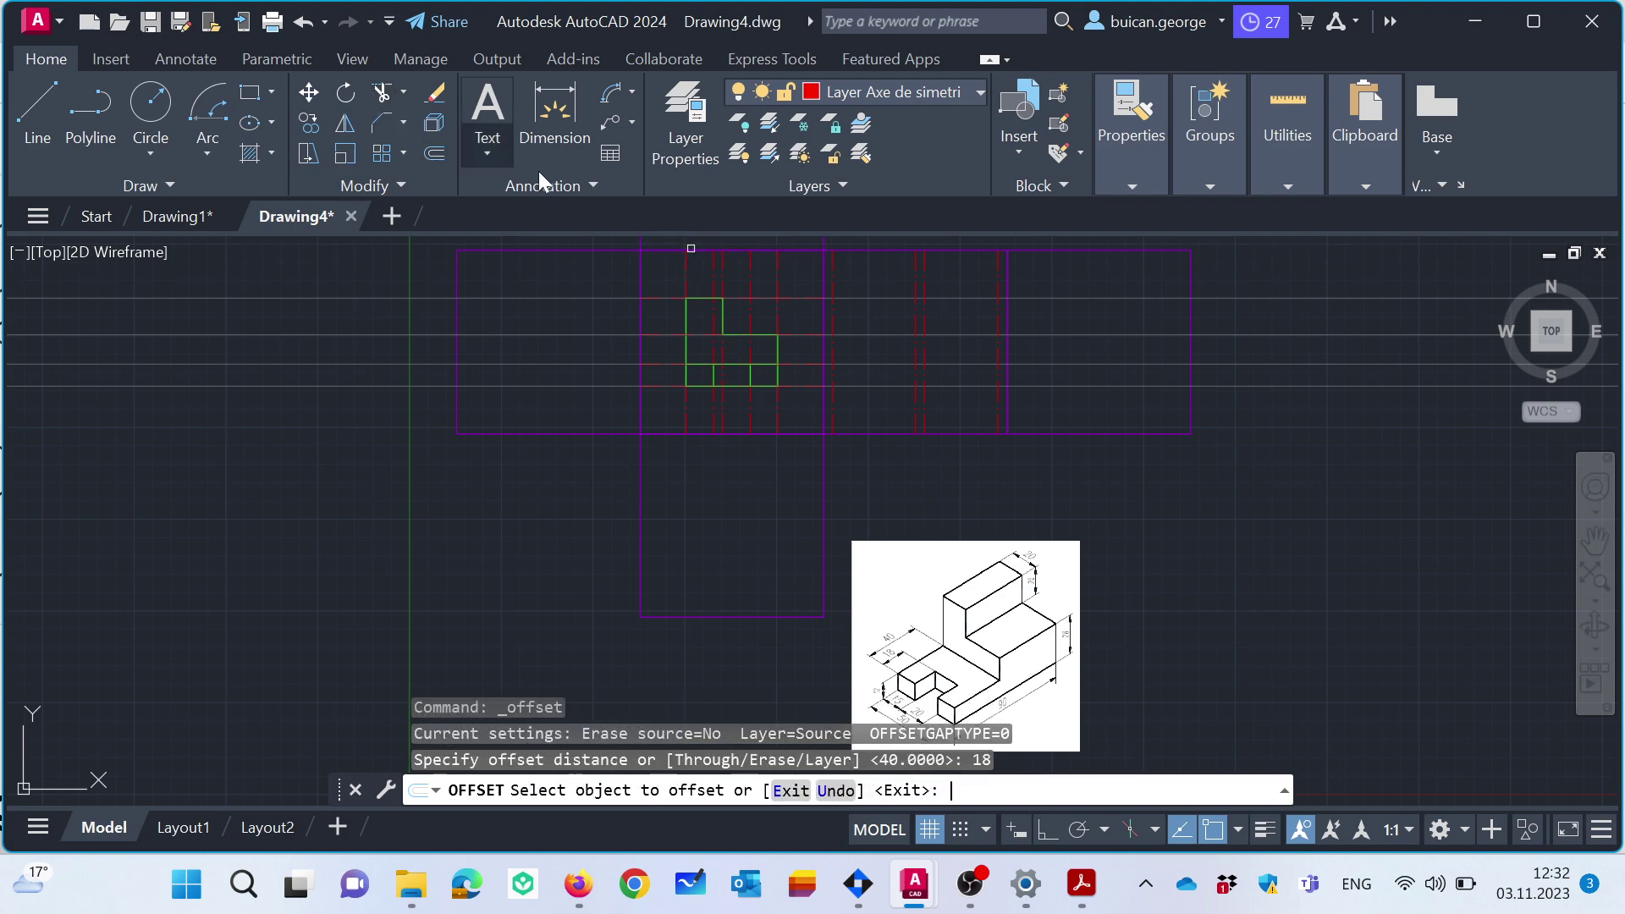
left_click(995, 309)
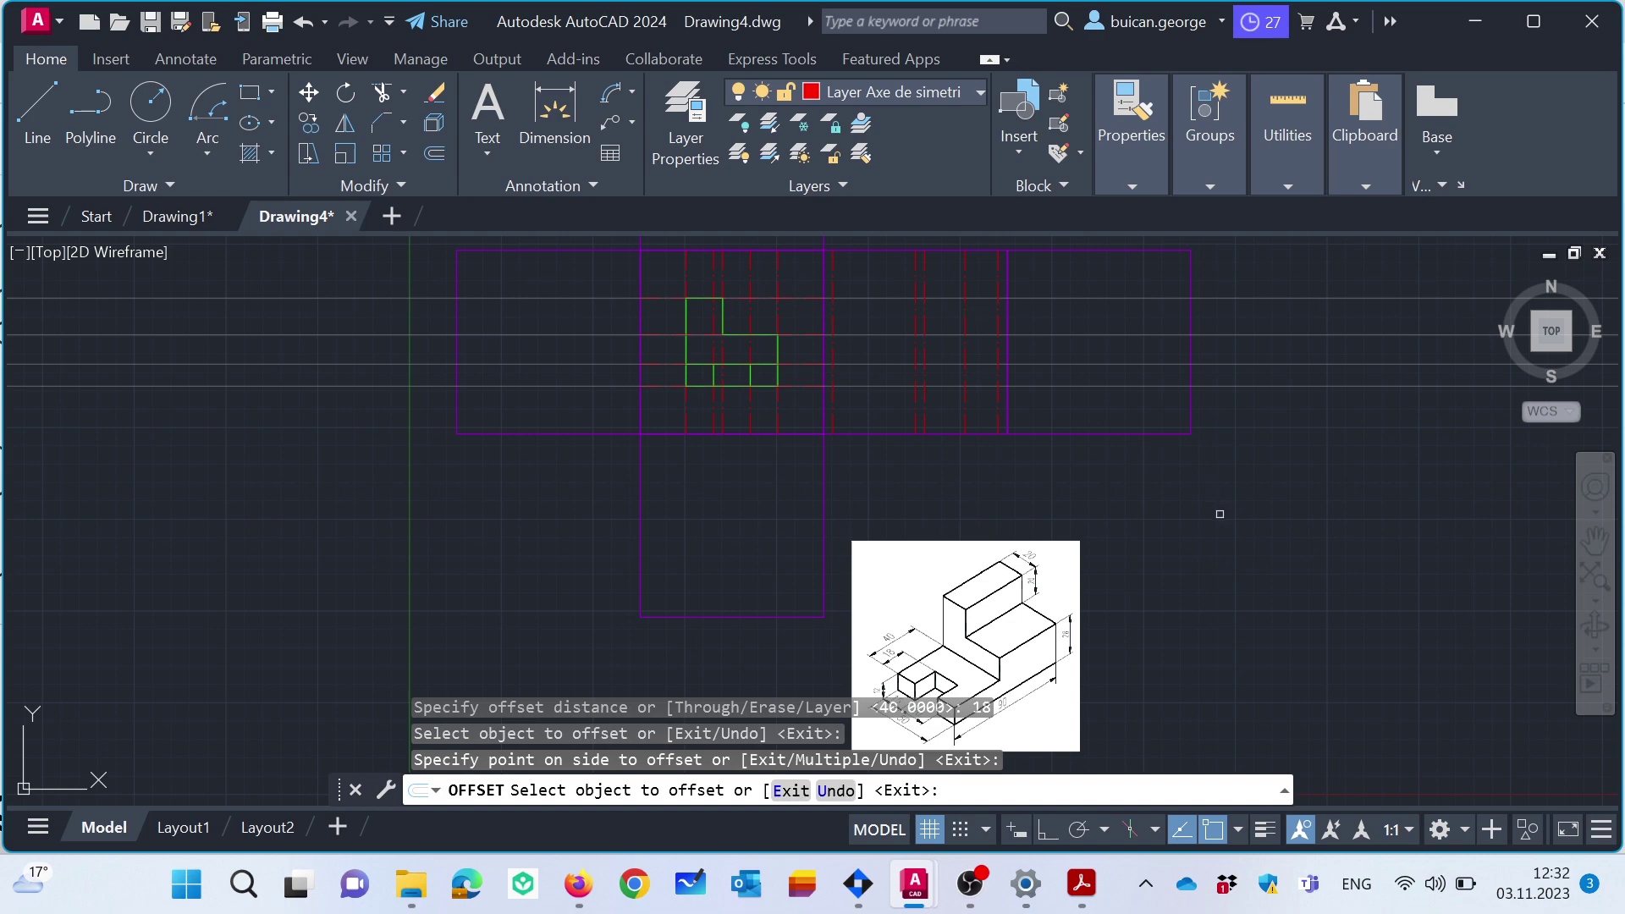
scroll(953, 285, "up", 2)
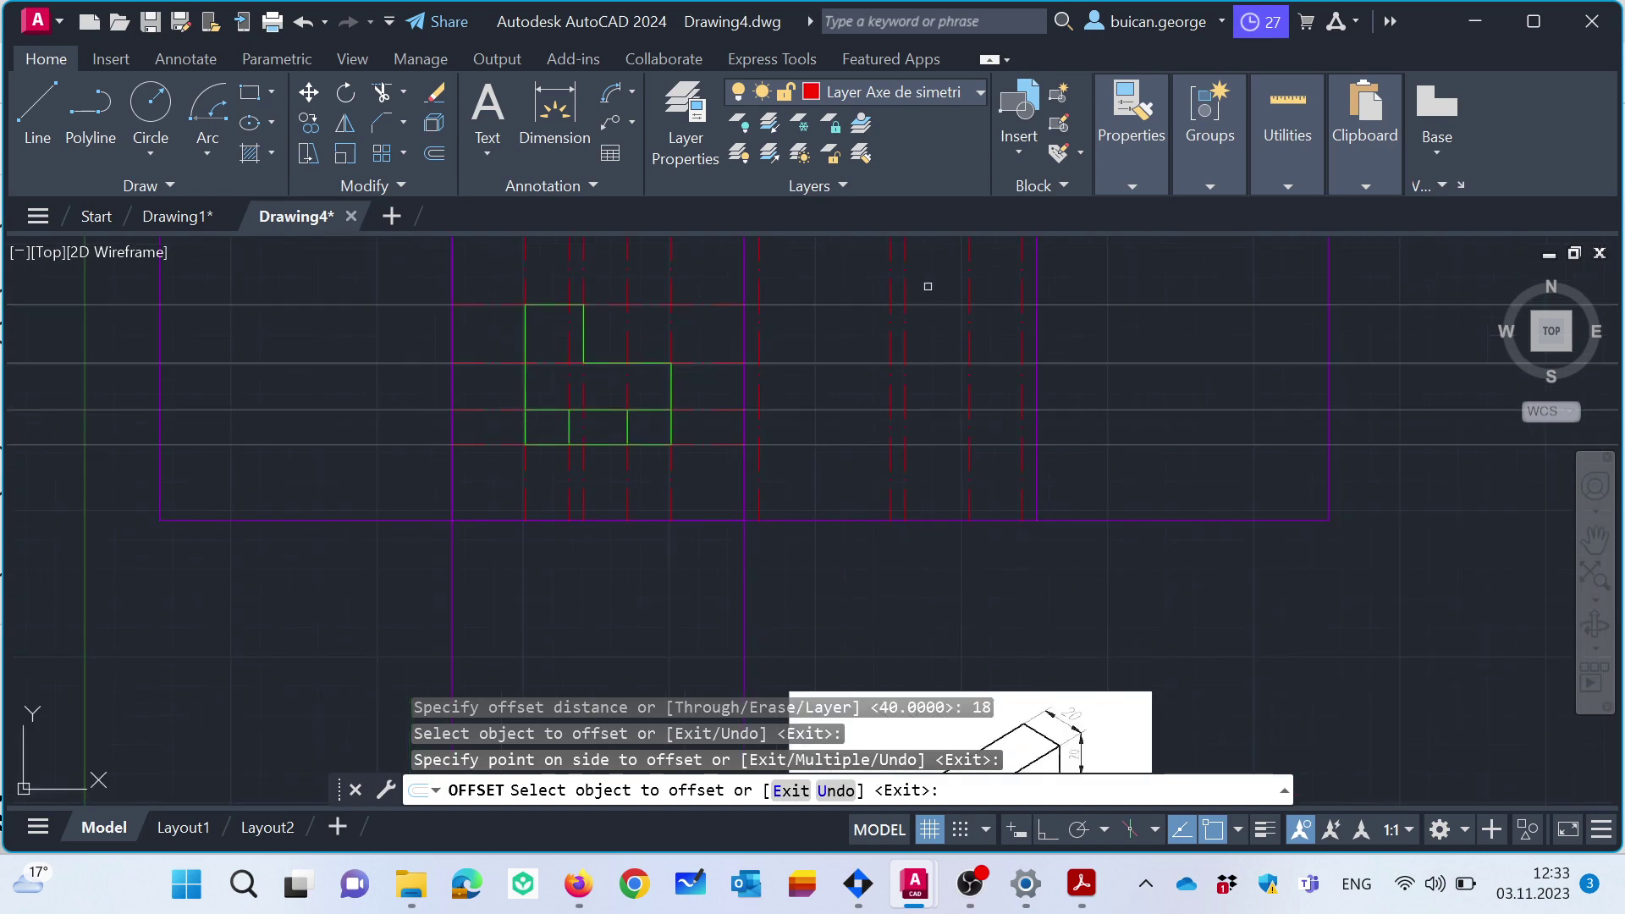
left_click(873, 93)
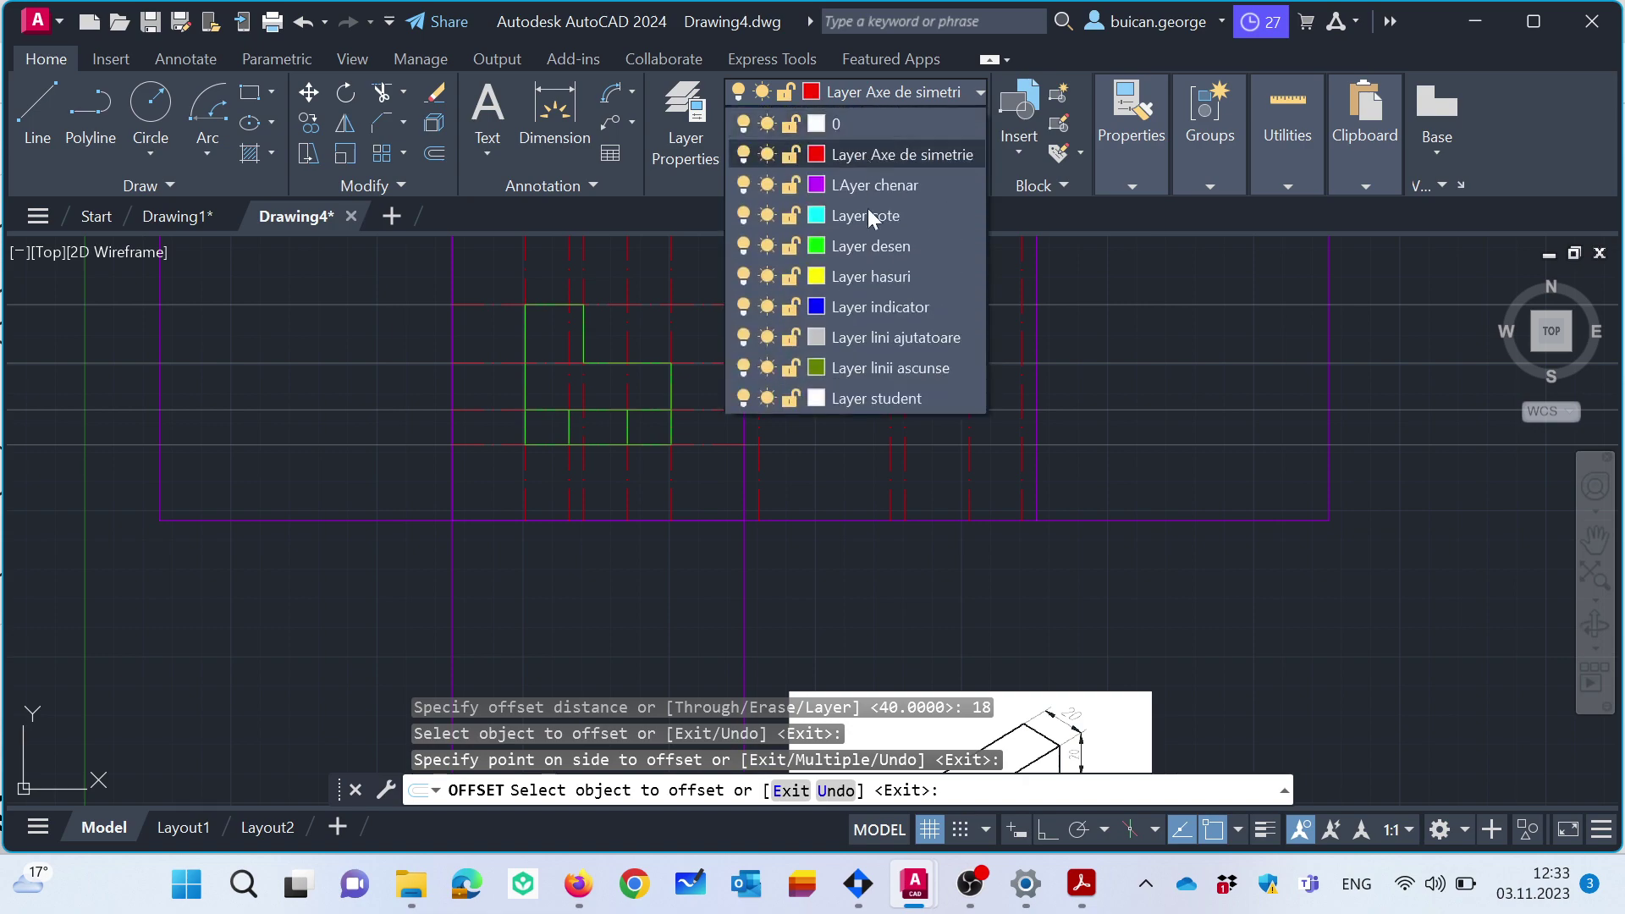
left_click(873, 245)
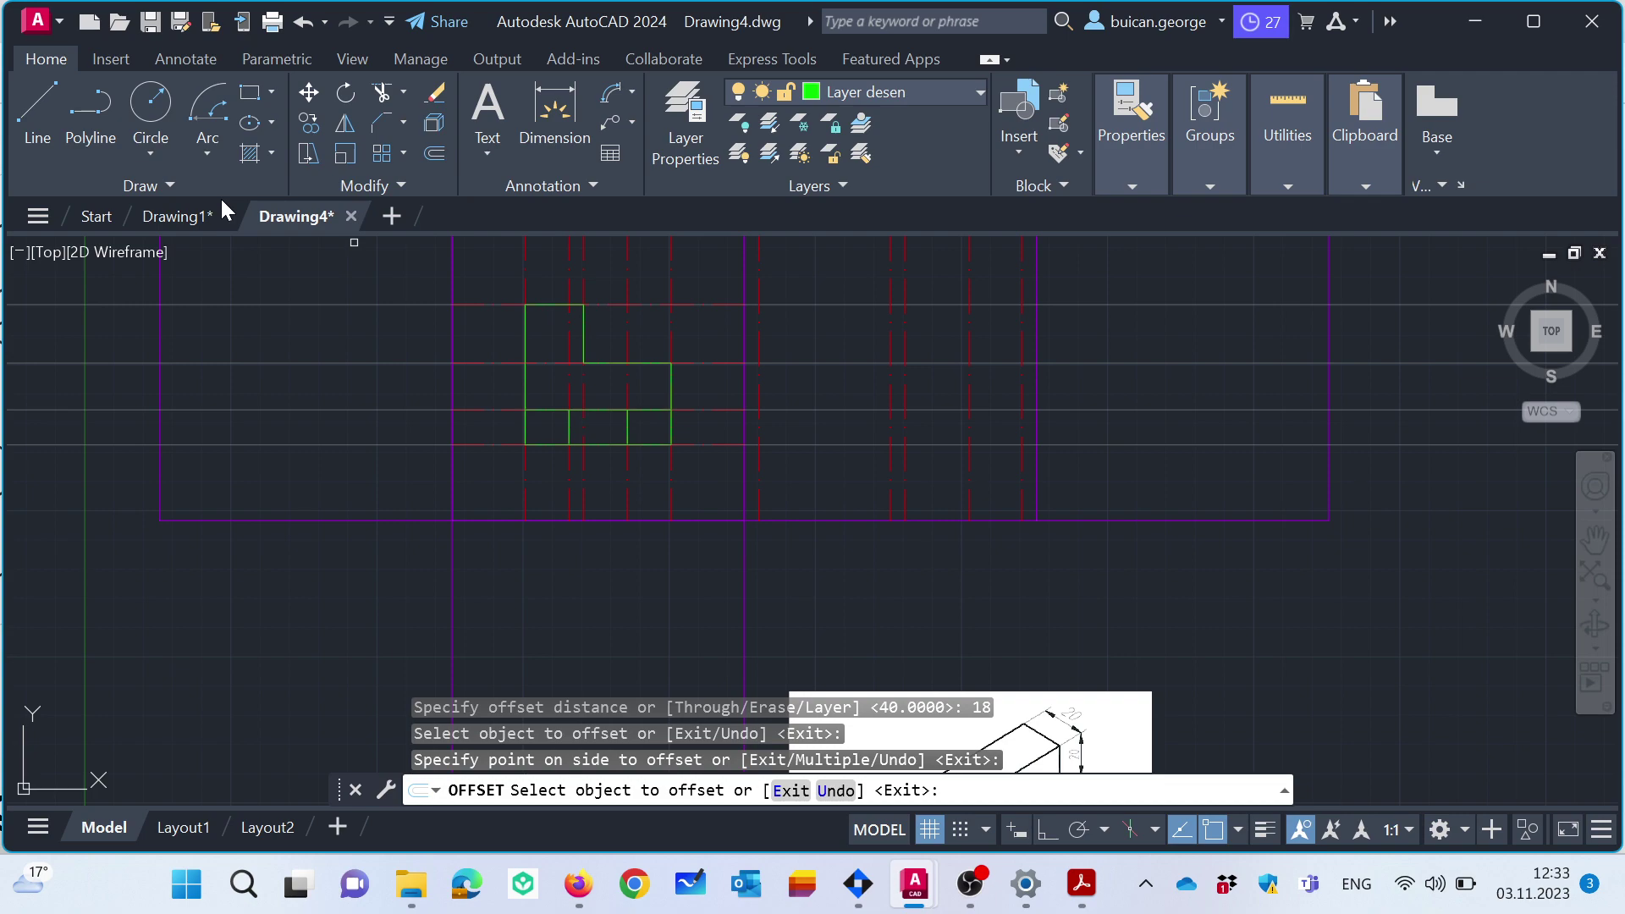
Trace the closed L-shaped outline along the construction lines in the right-hand square.
left_click(37, 106)
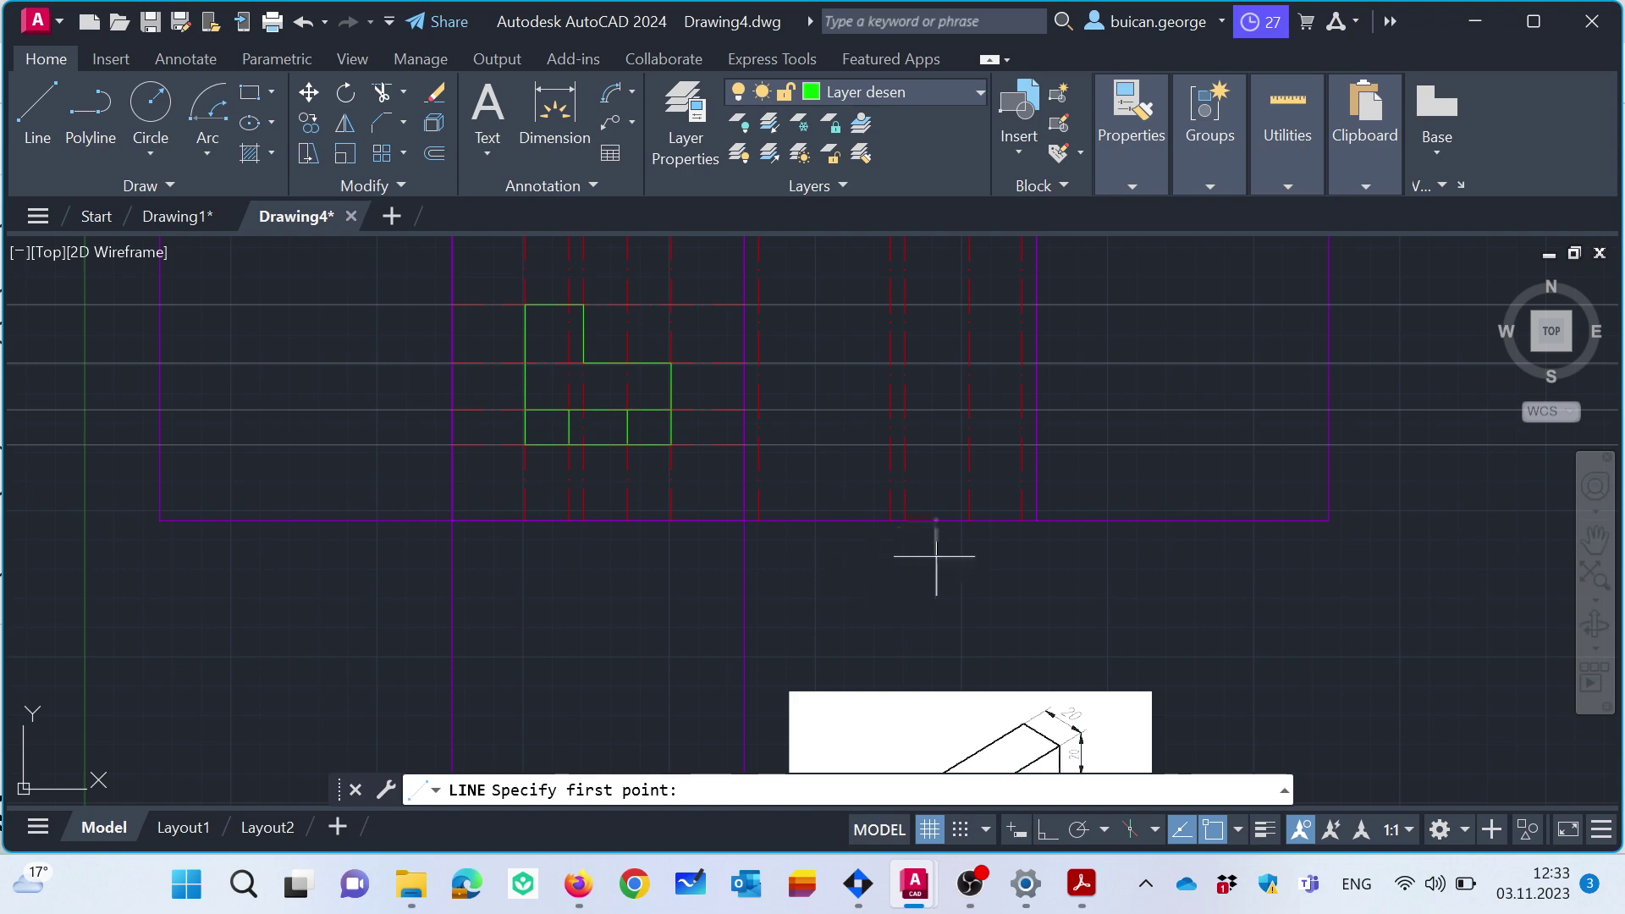
scroll(936, 551, "down", 3)
scroll(947, 538, "up", 3)
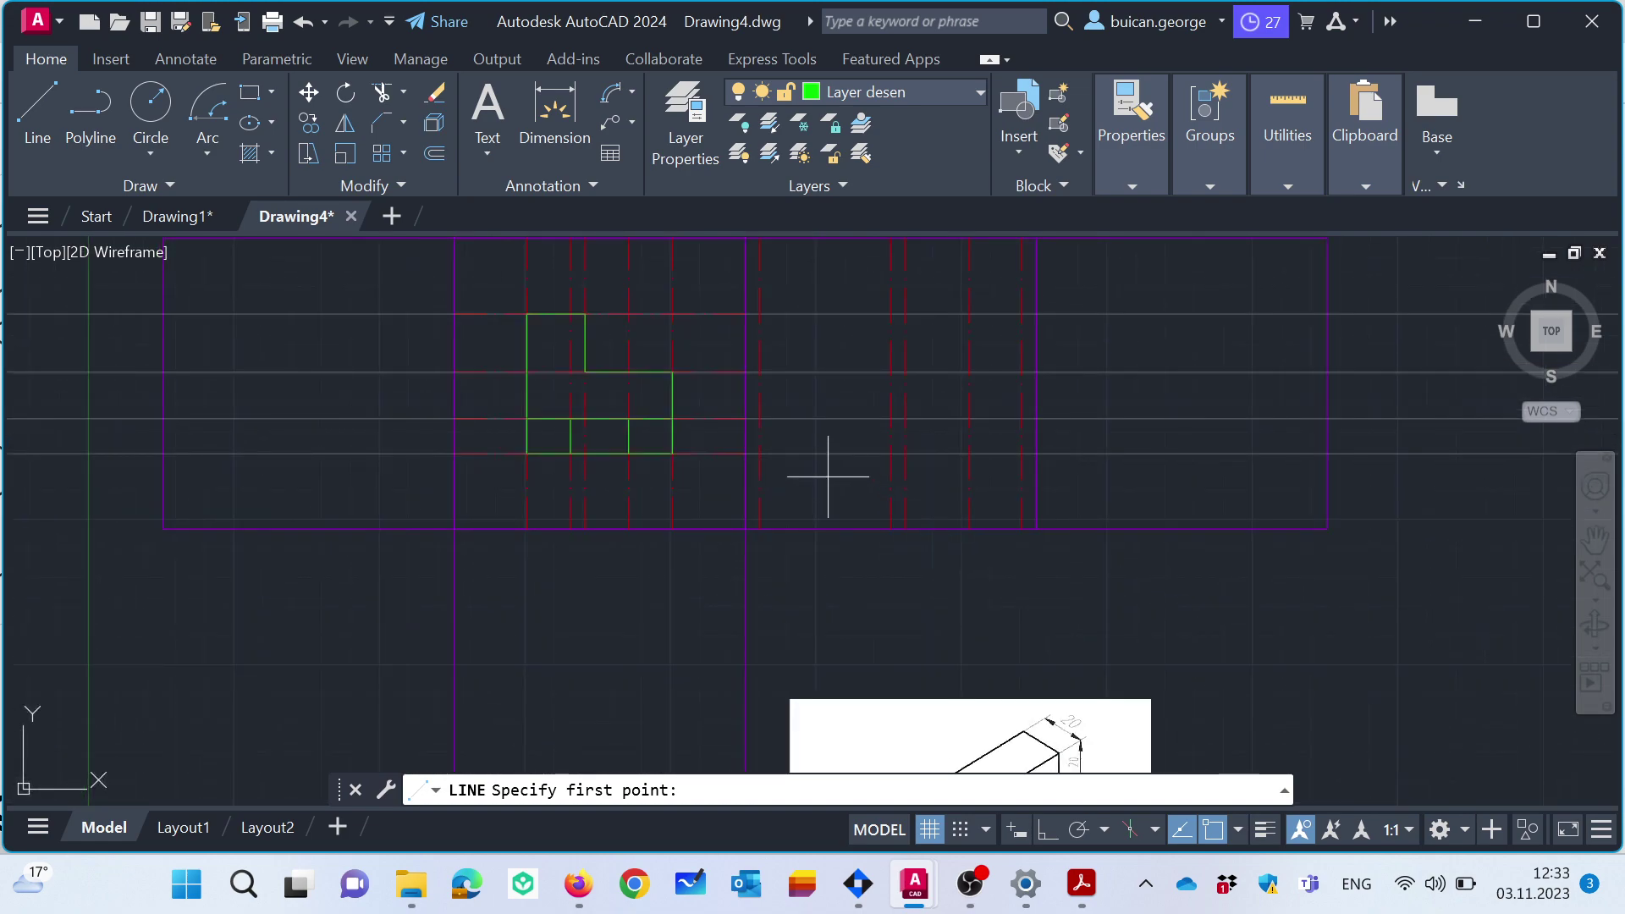
left_click(759, 313)
left_click(759, 454)
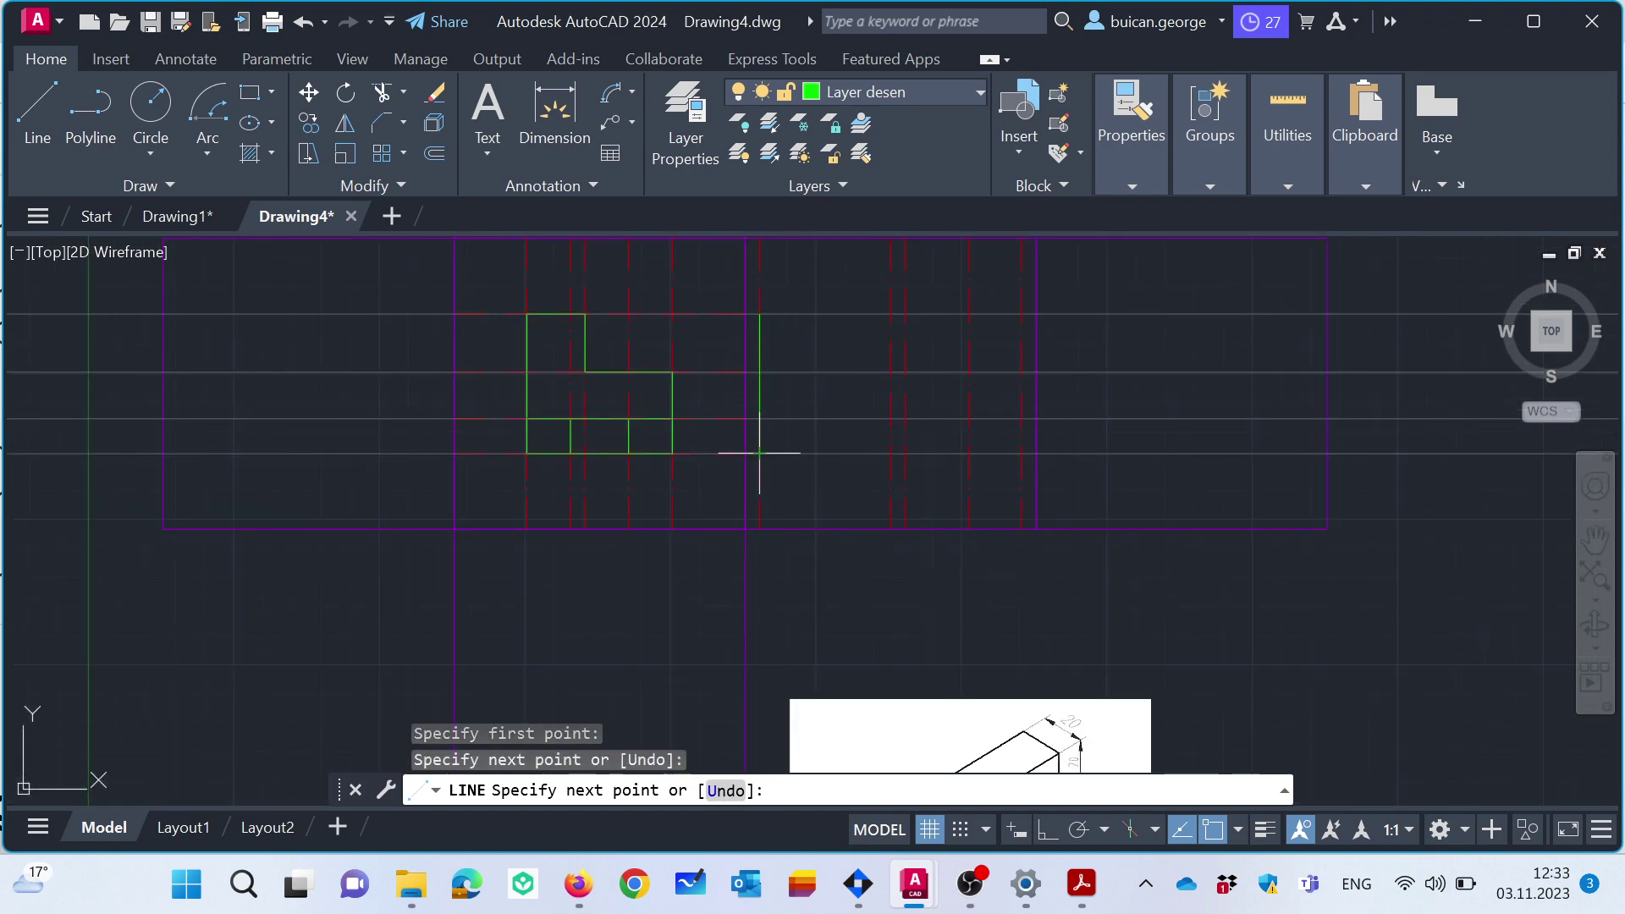
left_click(1023, 453)
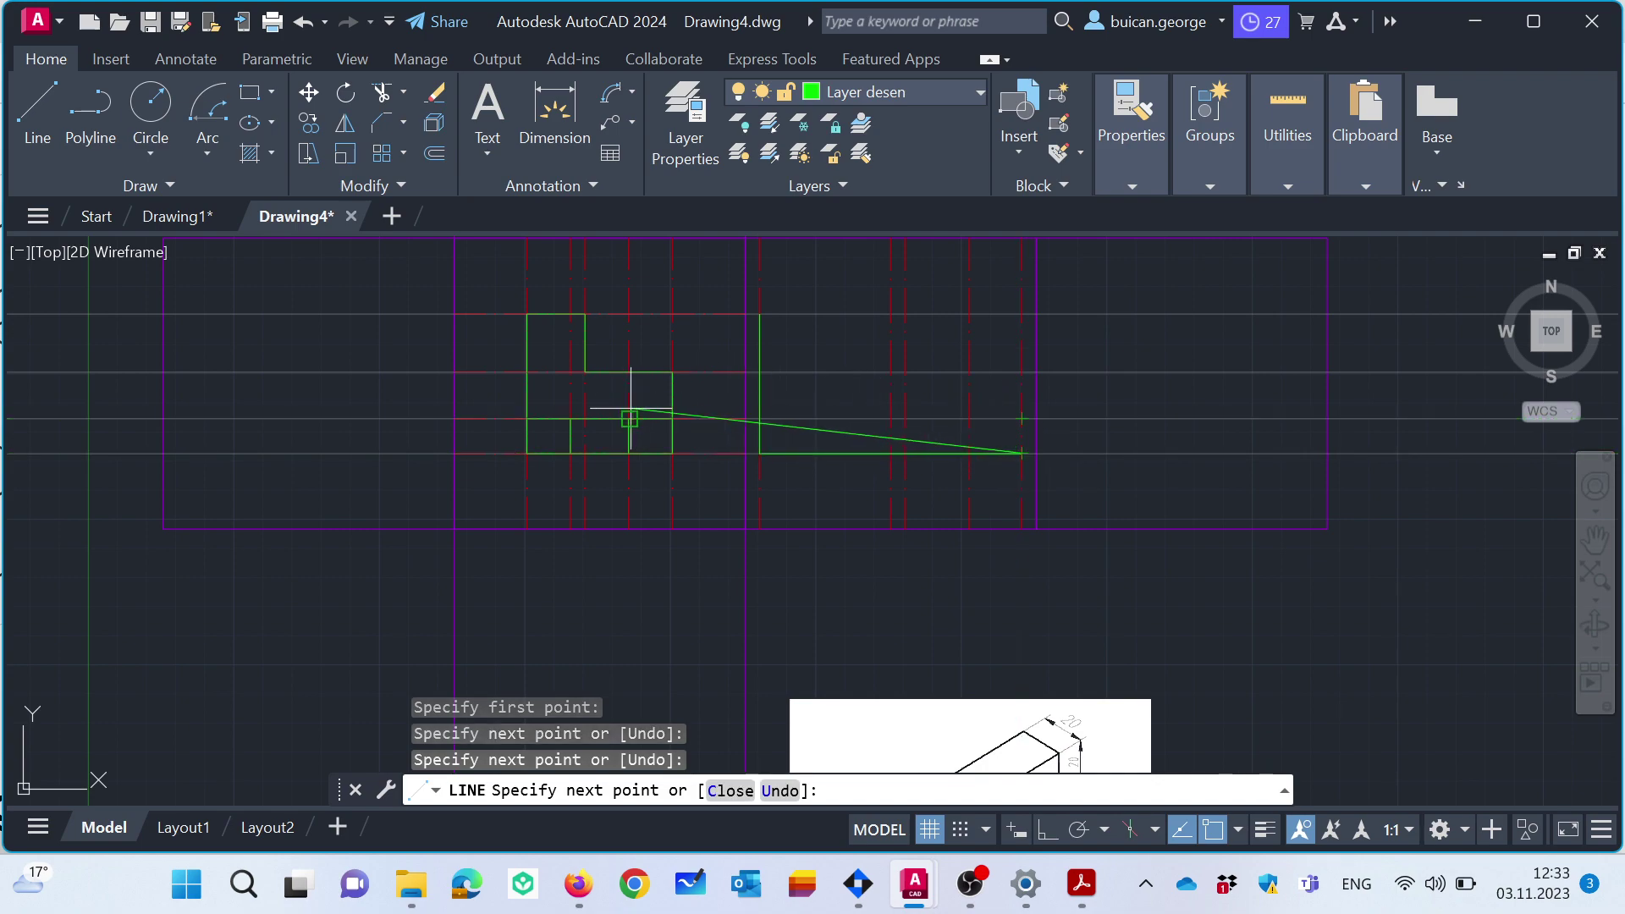
left_click(1021, 418)
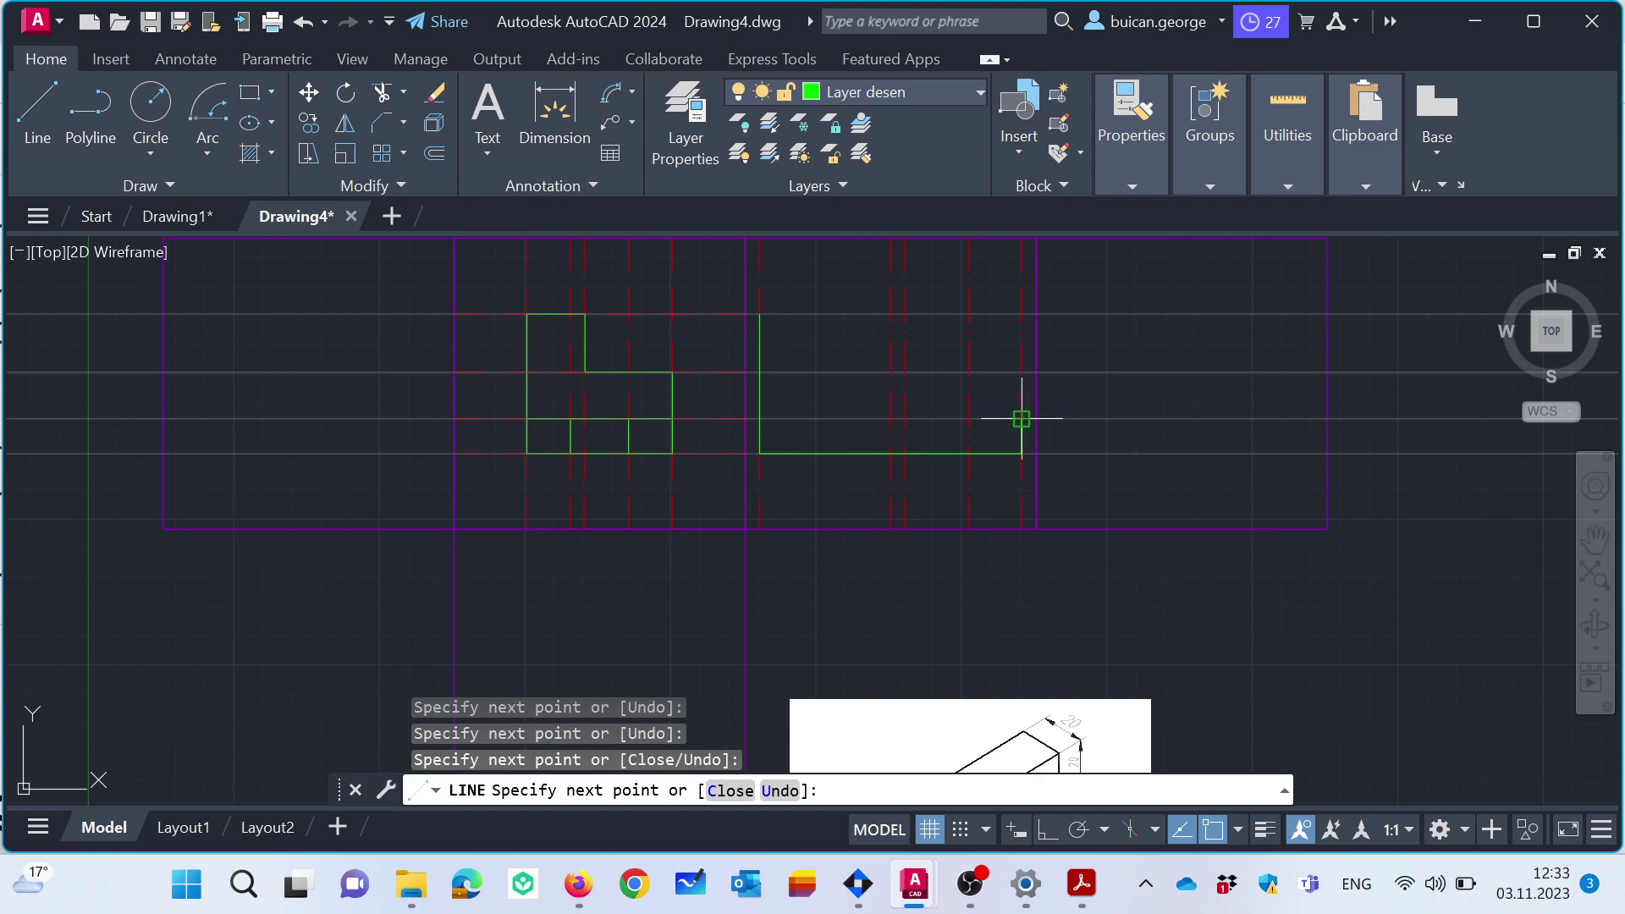
left_click(904, 418)
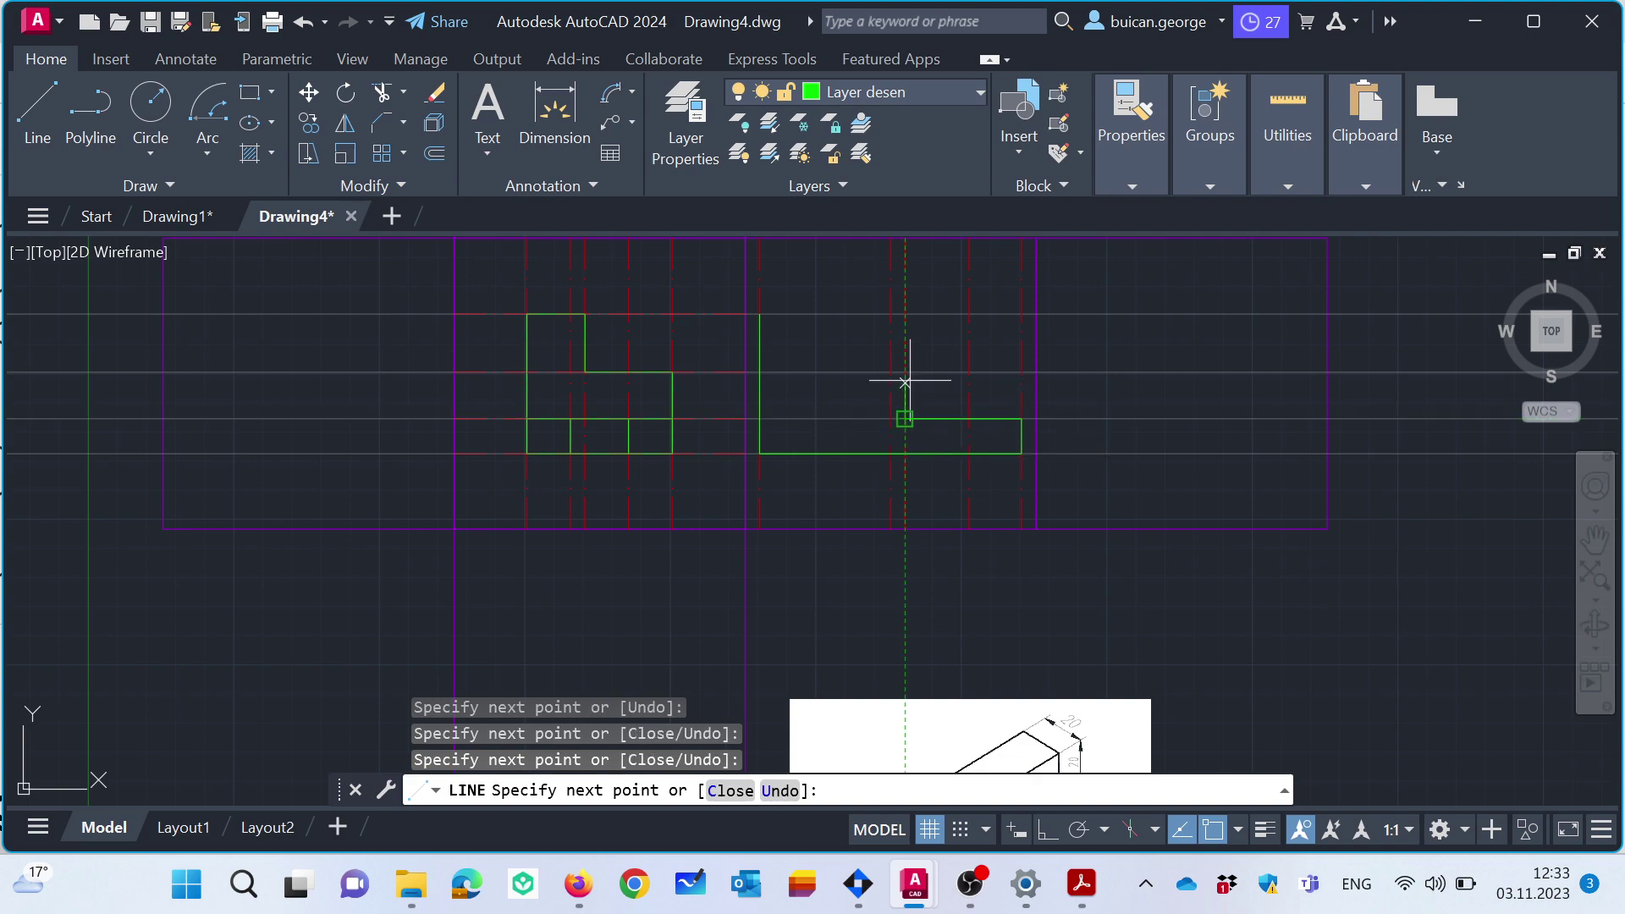
left_click(904, 313)
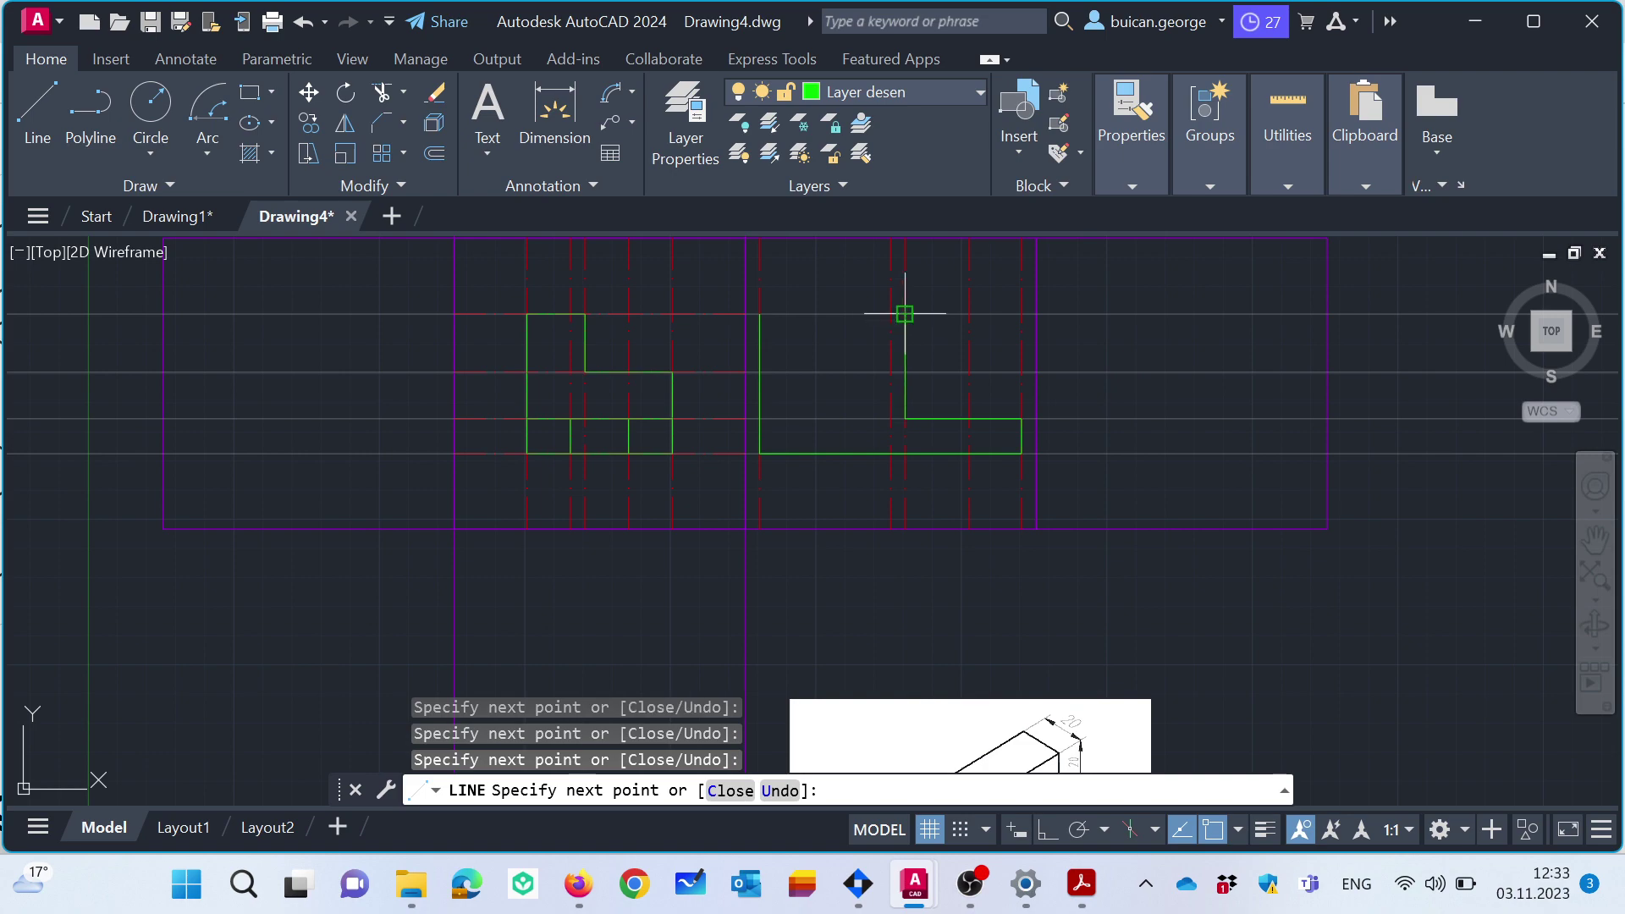
left_click(759, 314)
key("Escape")
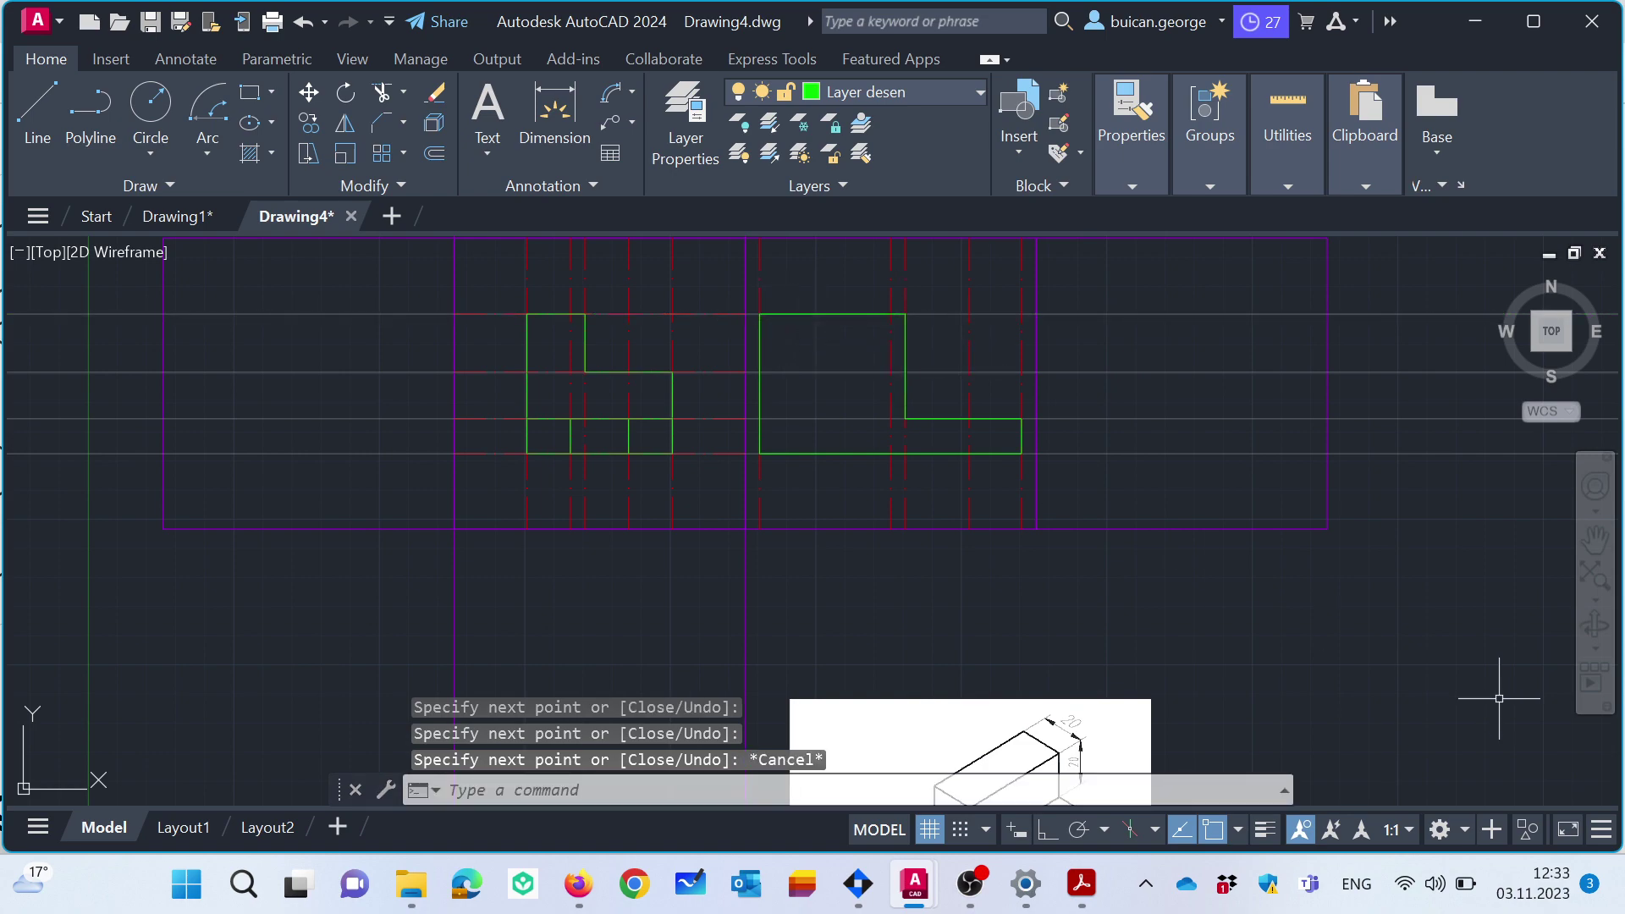
Delete the unwanted vertical axis line and inspect the result.
scroll(1347, 530, "down", 2)
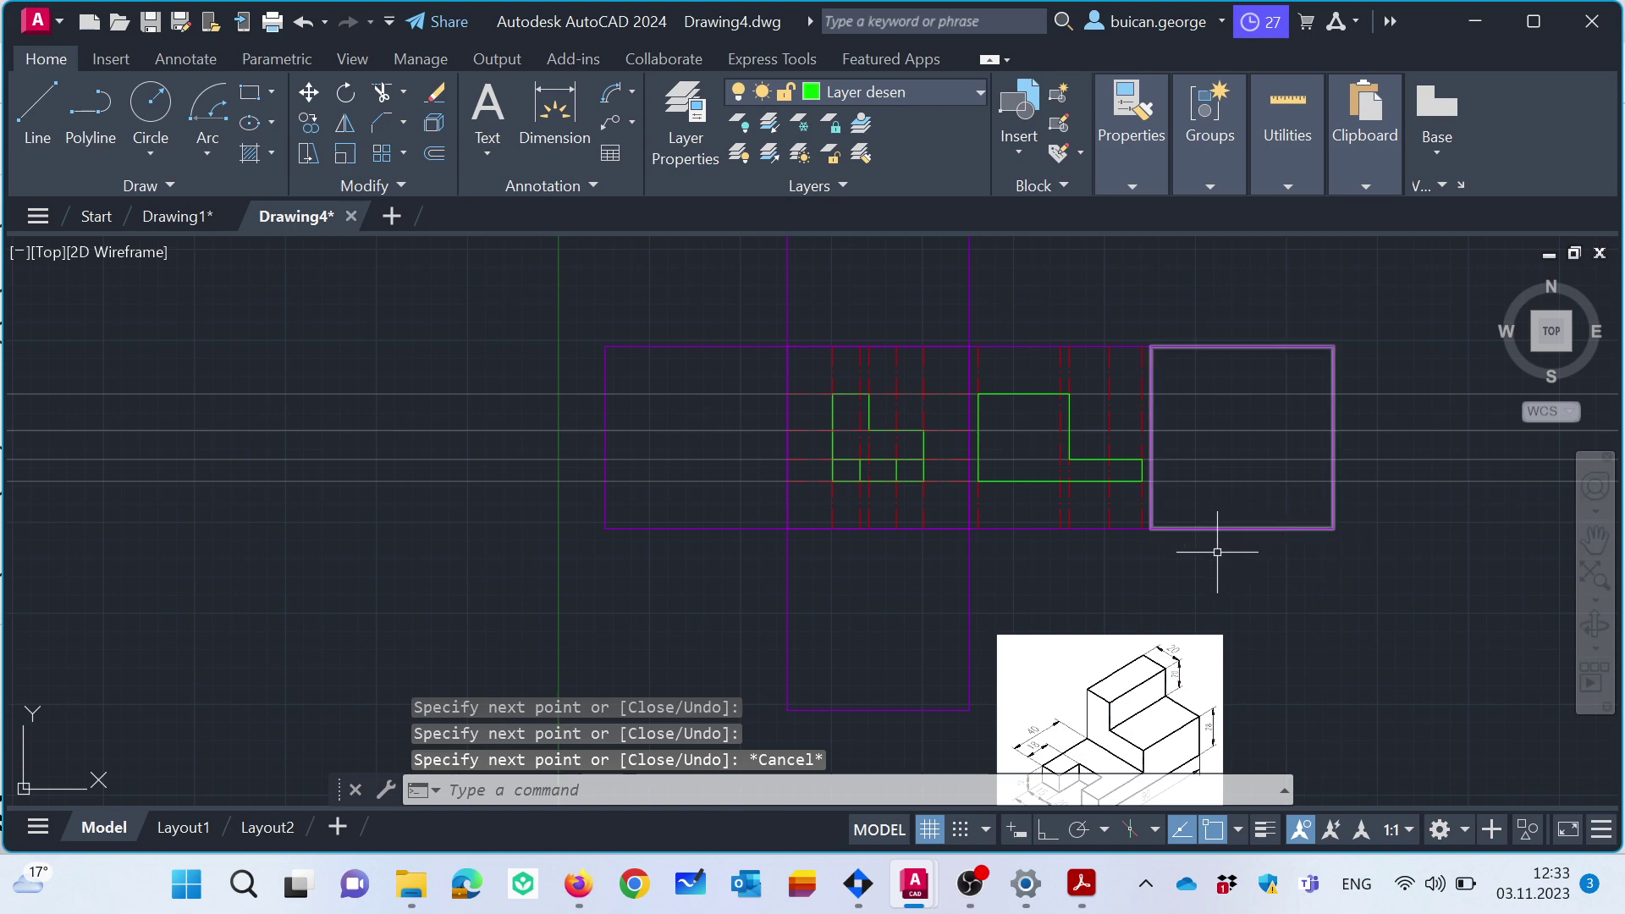
left_click(1060, 494)
key("Delete")
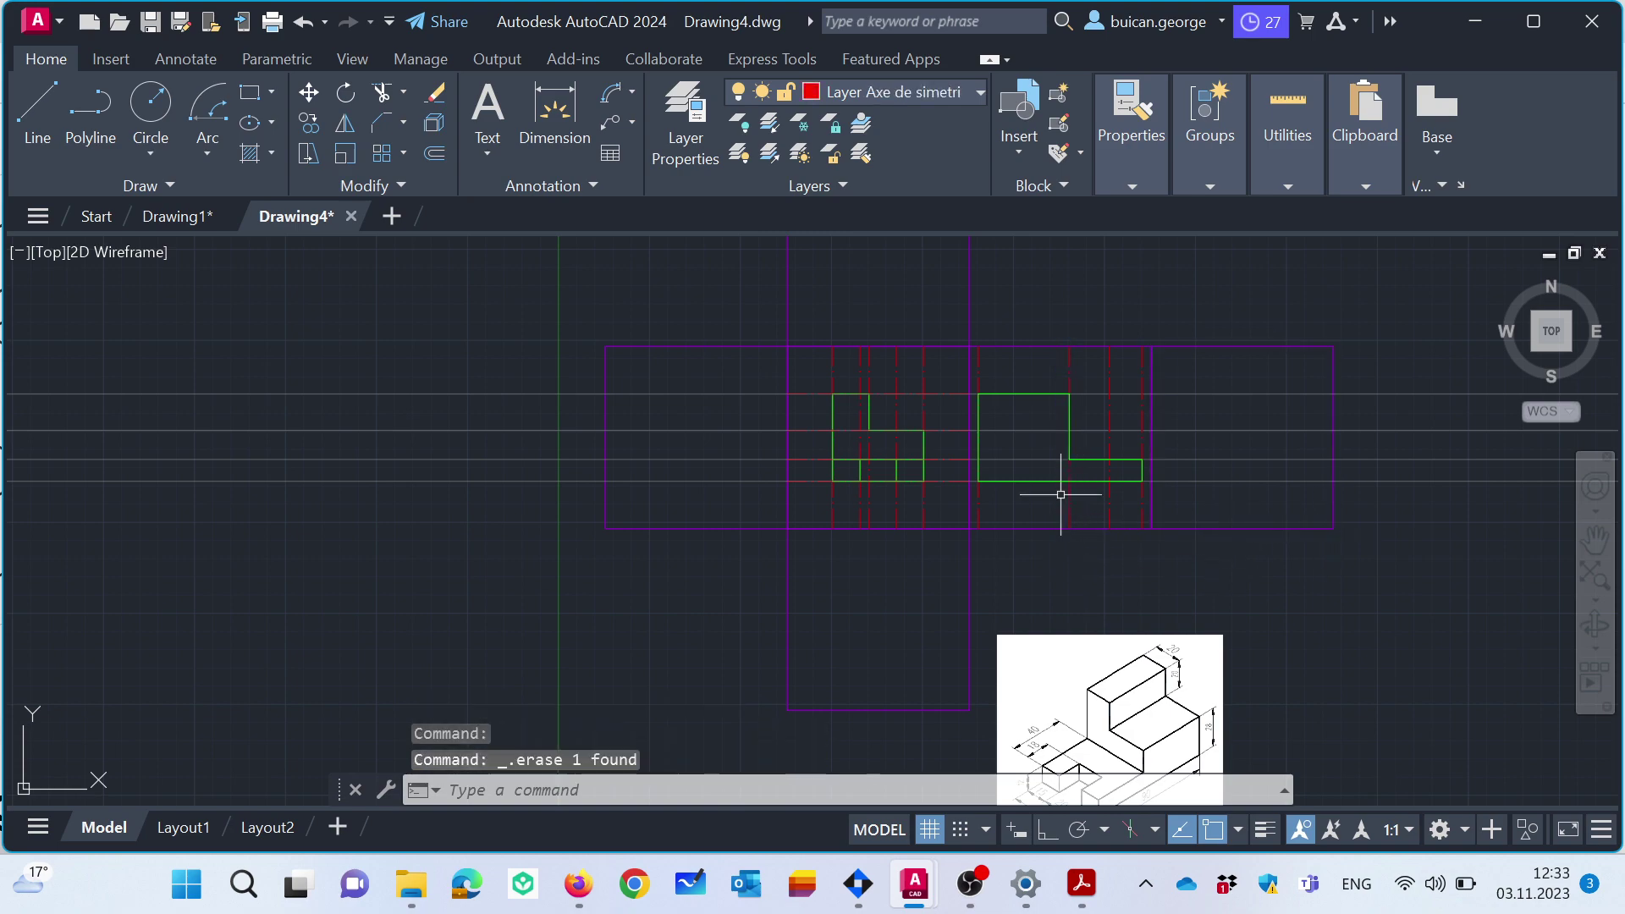
scroll(1112, 464, "up", 2)
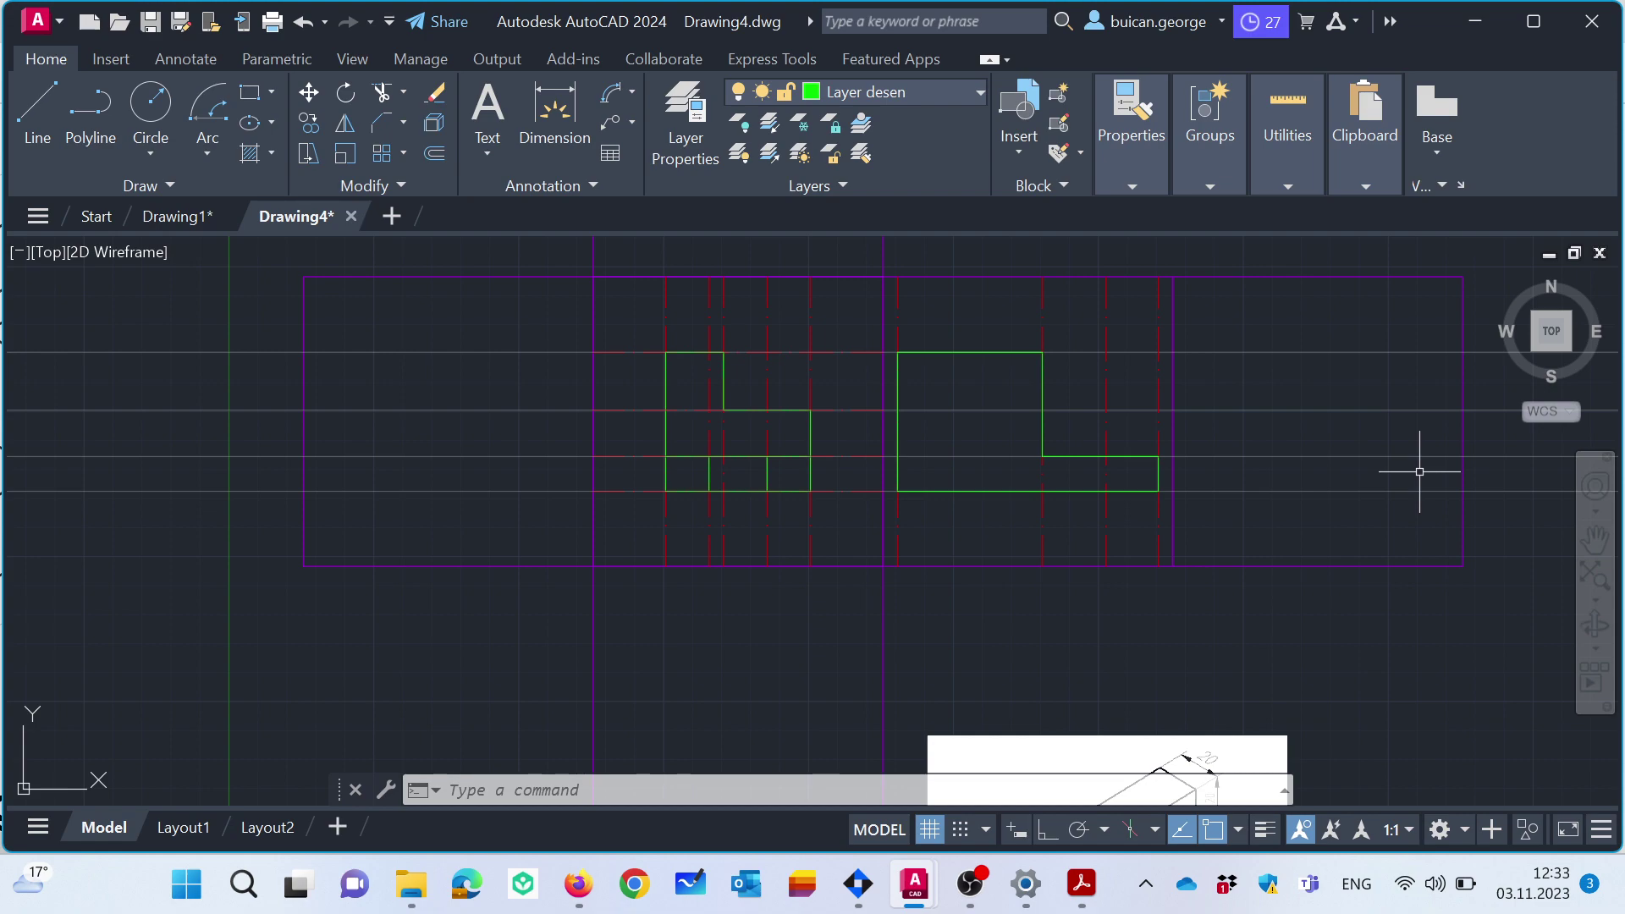
scroll(1189, 426, "down", 2)
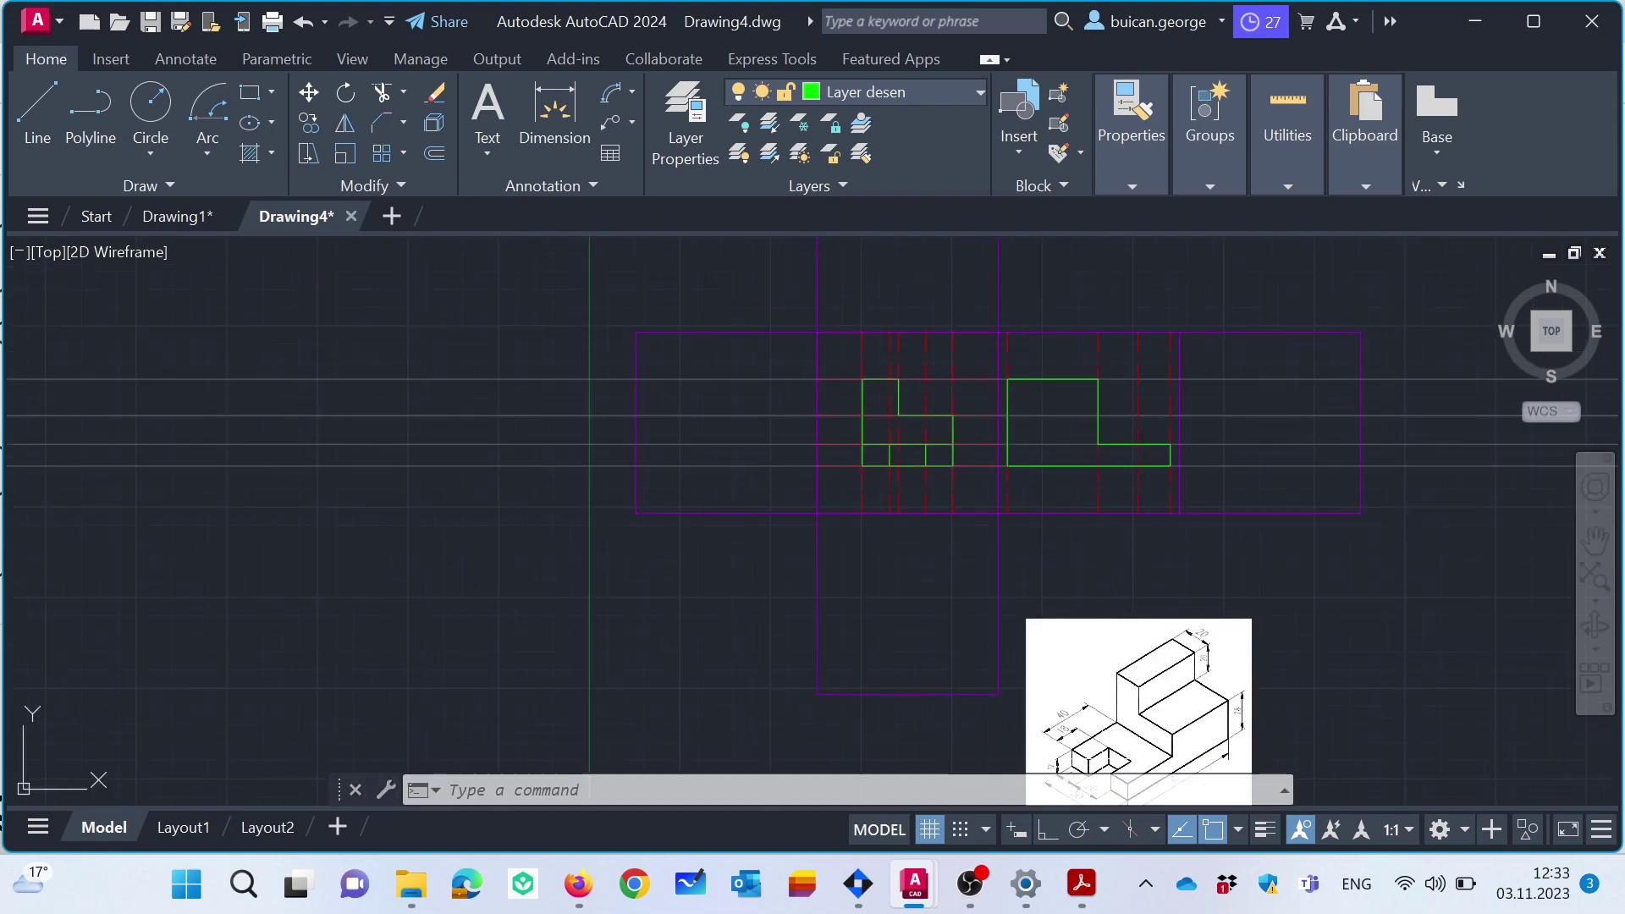
scroll(1140, 584, "up", 2)
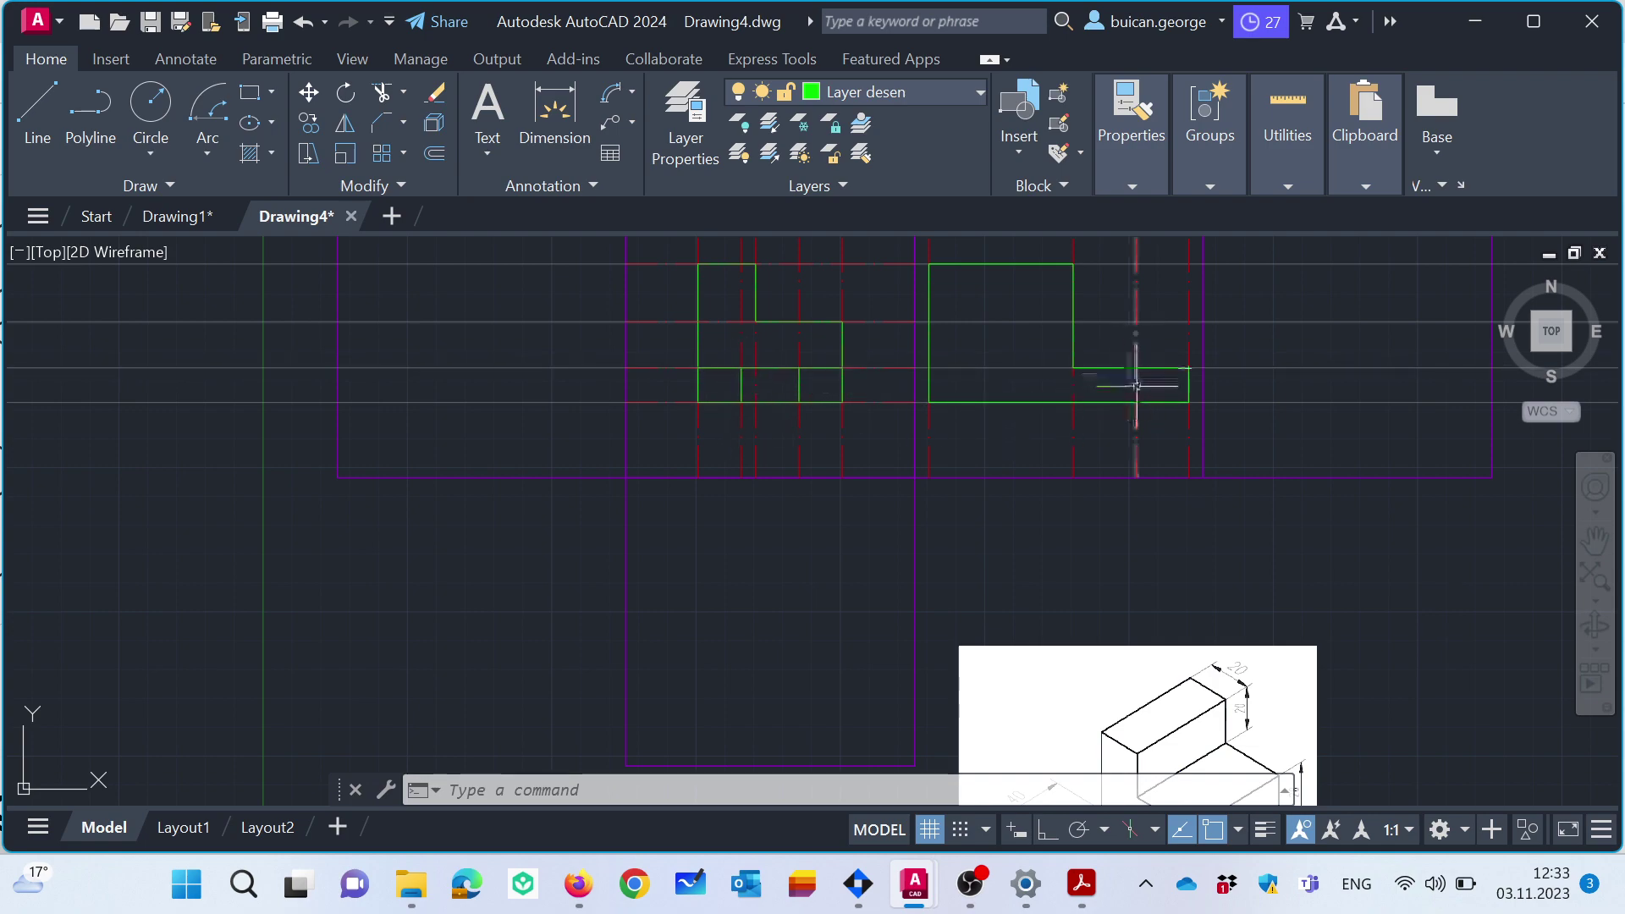
scroll(1185, 474, "down", 3)
scroll(1126, 651, "up", 3)
scroll(1168, 319, "down", 2)
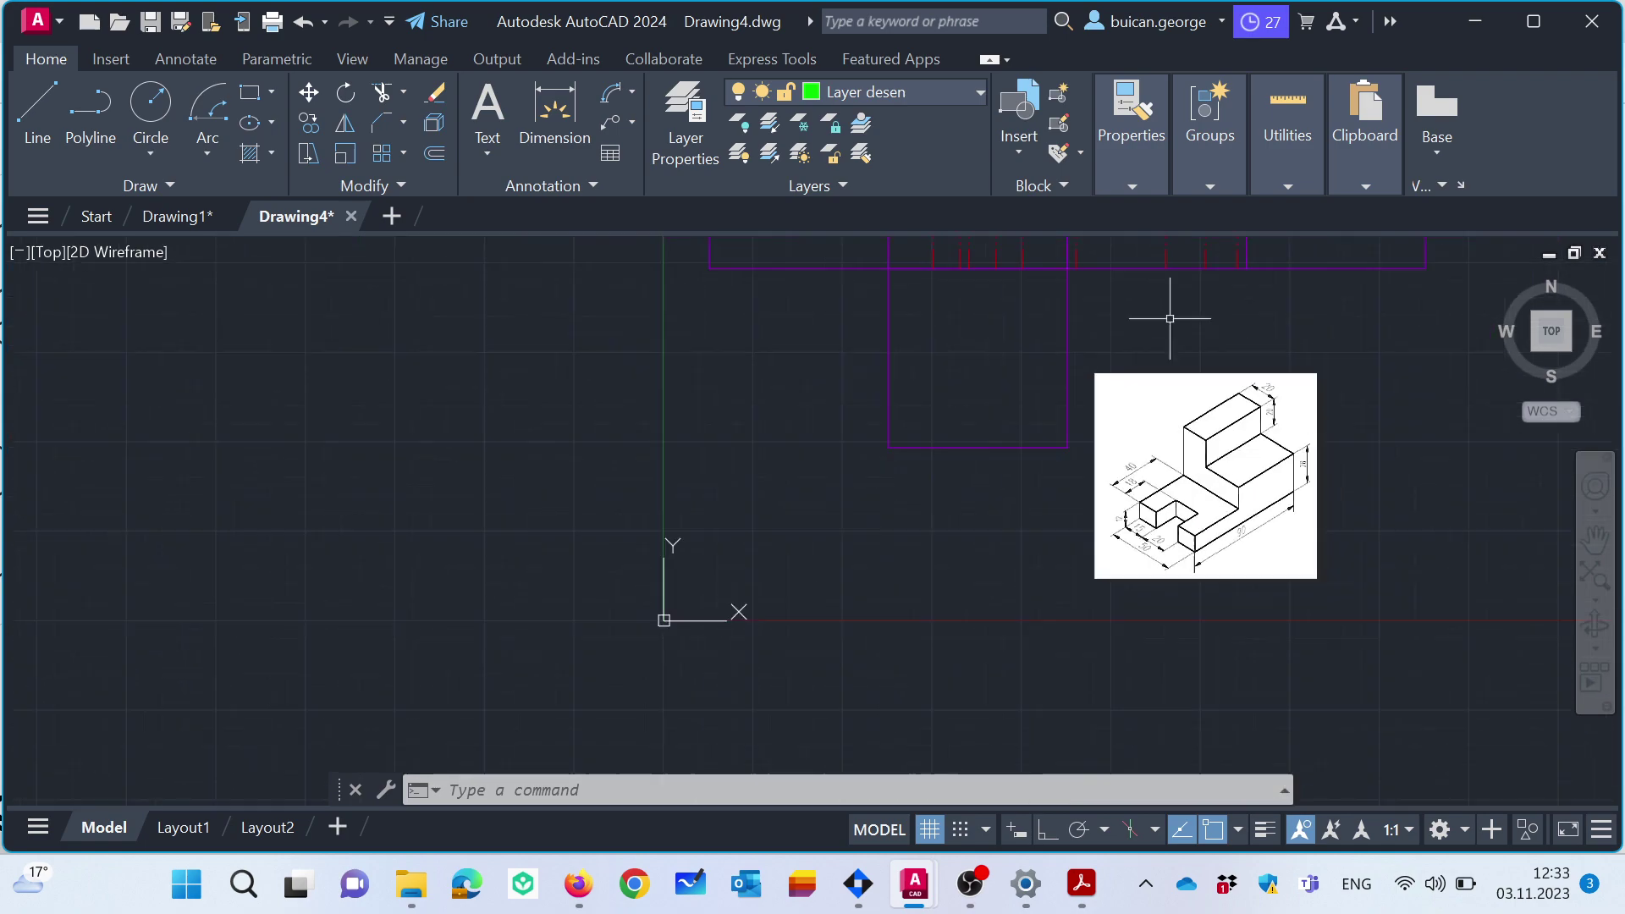
scroll(1167, 319, "down", 2)
scroll(1198, 371, "up", 3)
scroll(1197, 371, "up", 1)
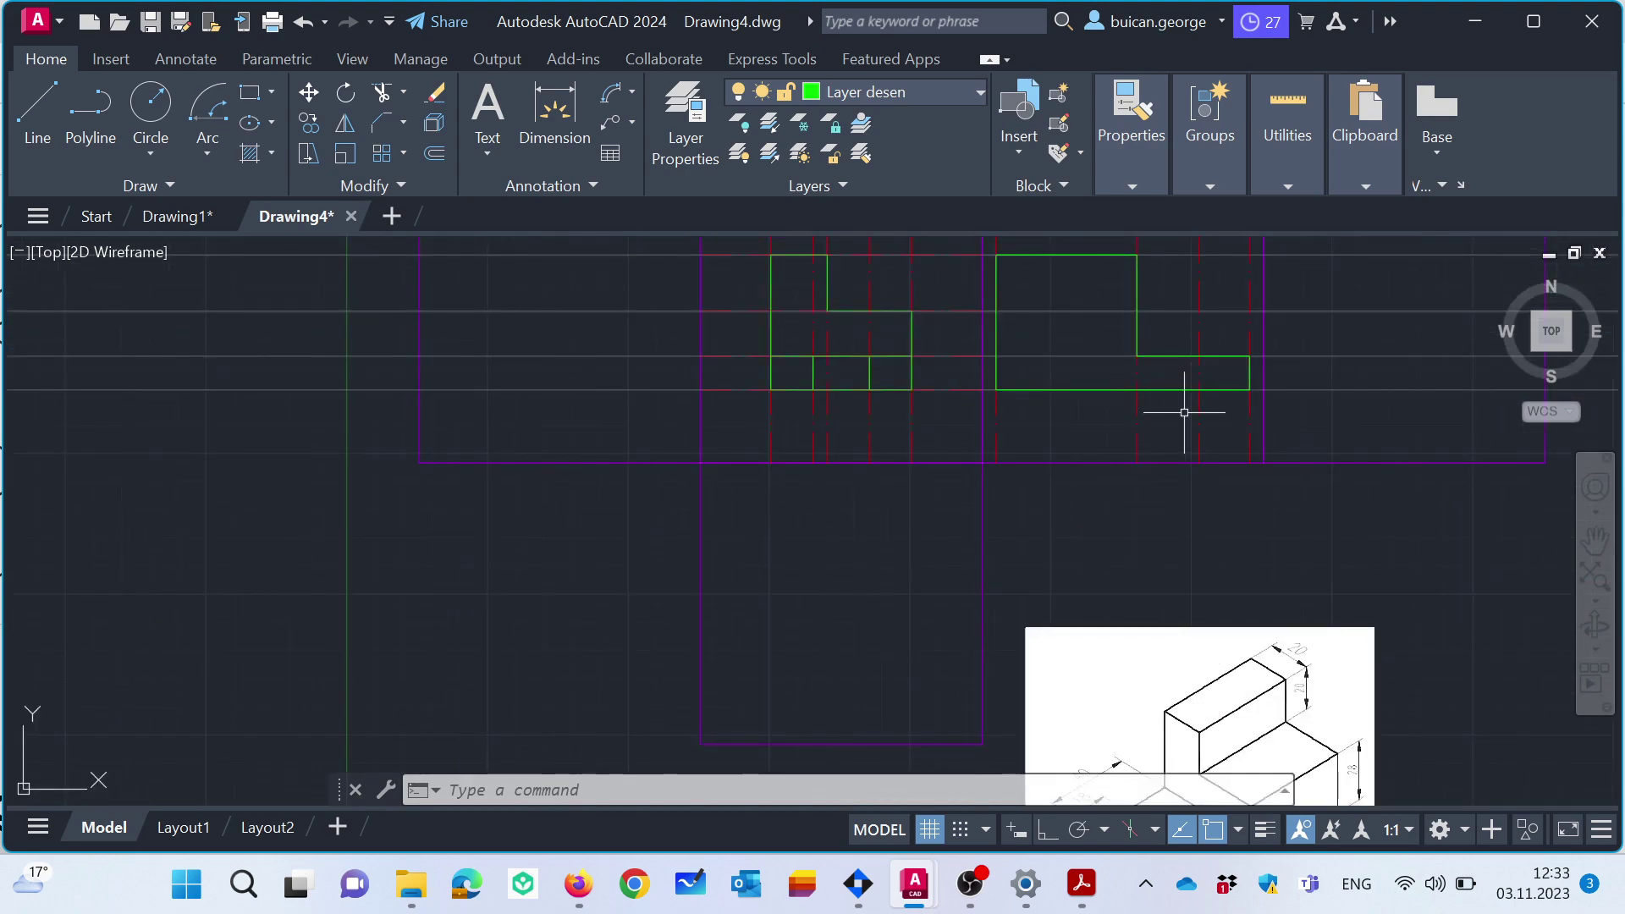
Draw a vertical line on Layer linii ascunse from the step's top edge to the bottom edge.
left_click(928, 89)
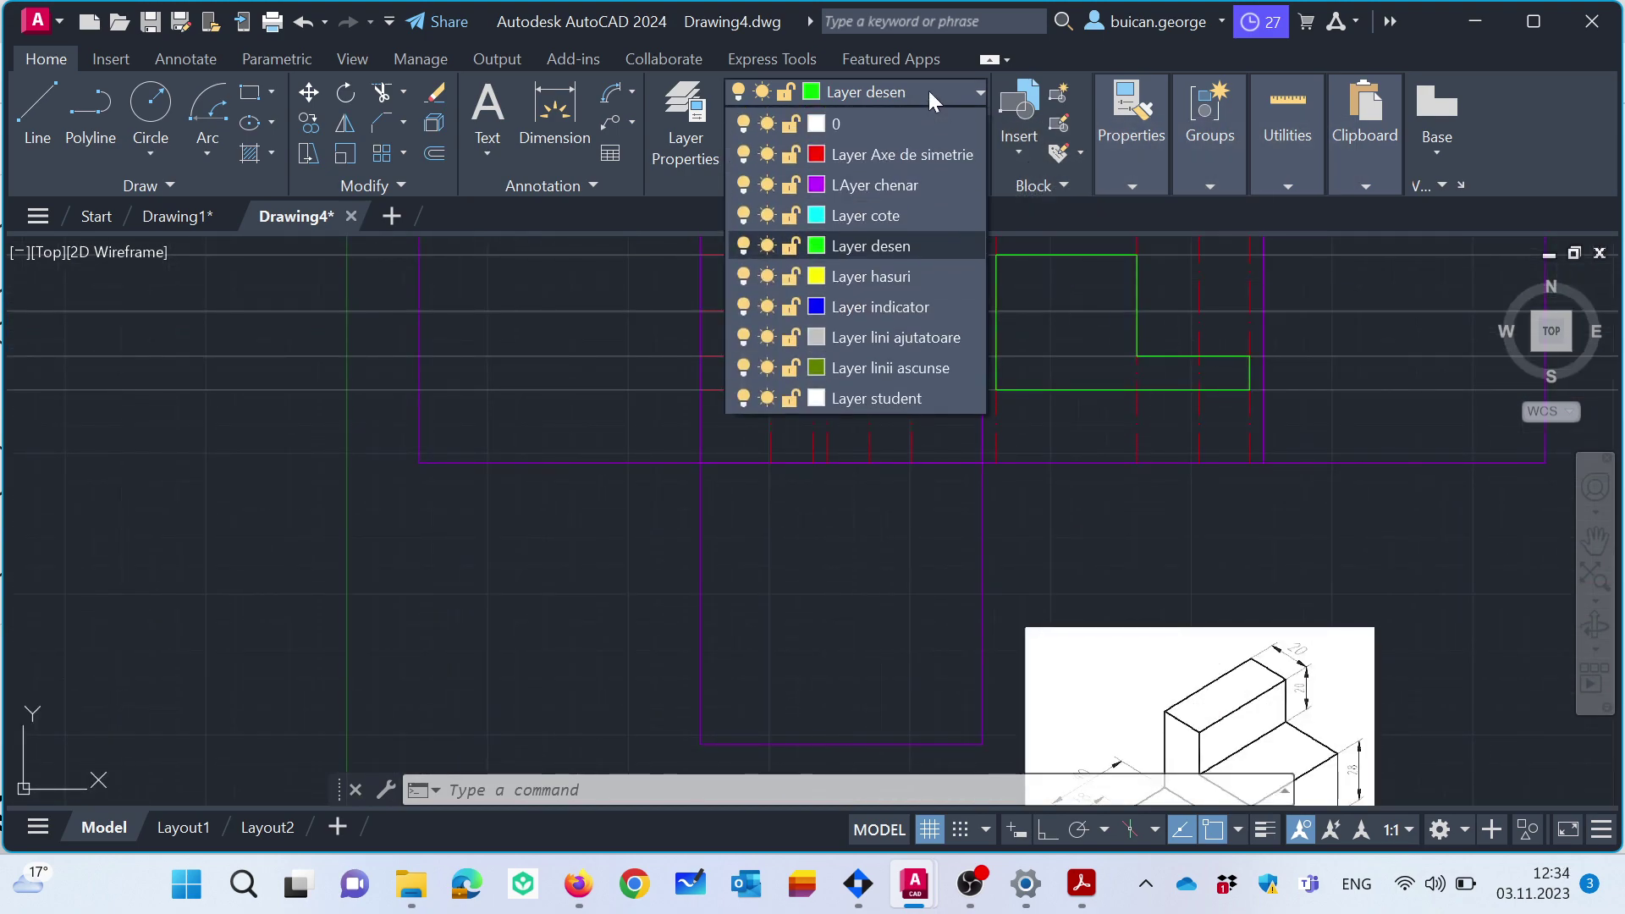
left_click(896, 366)
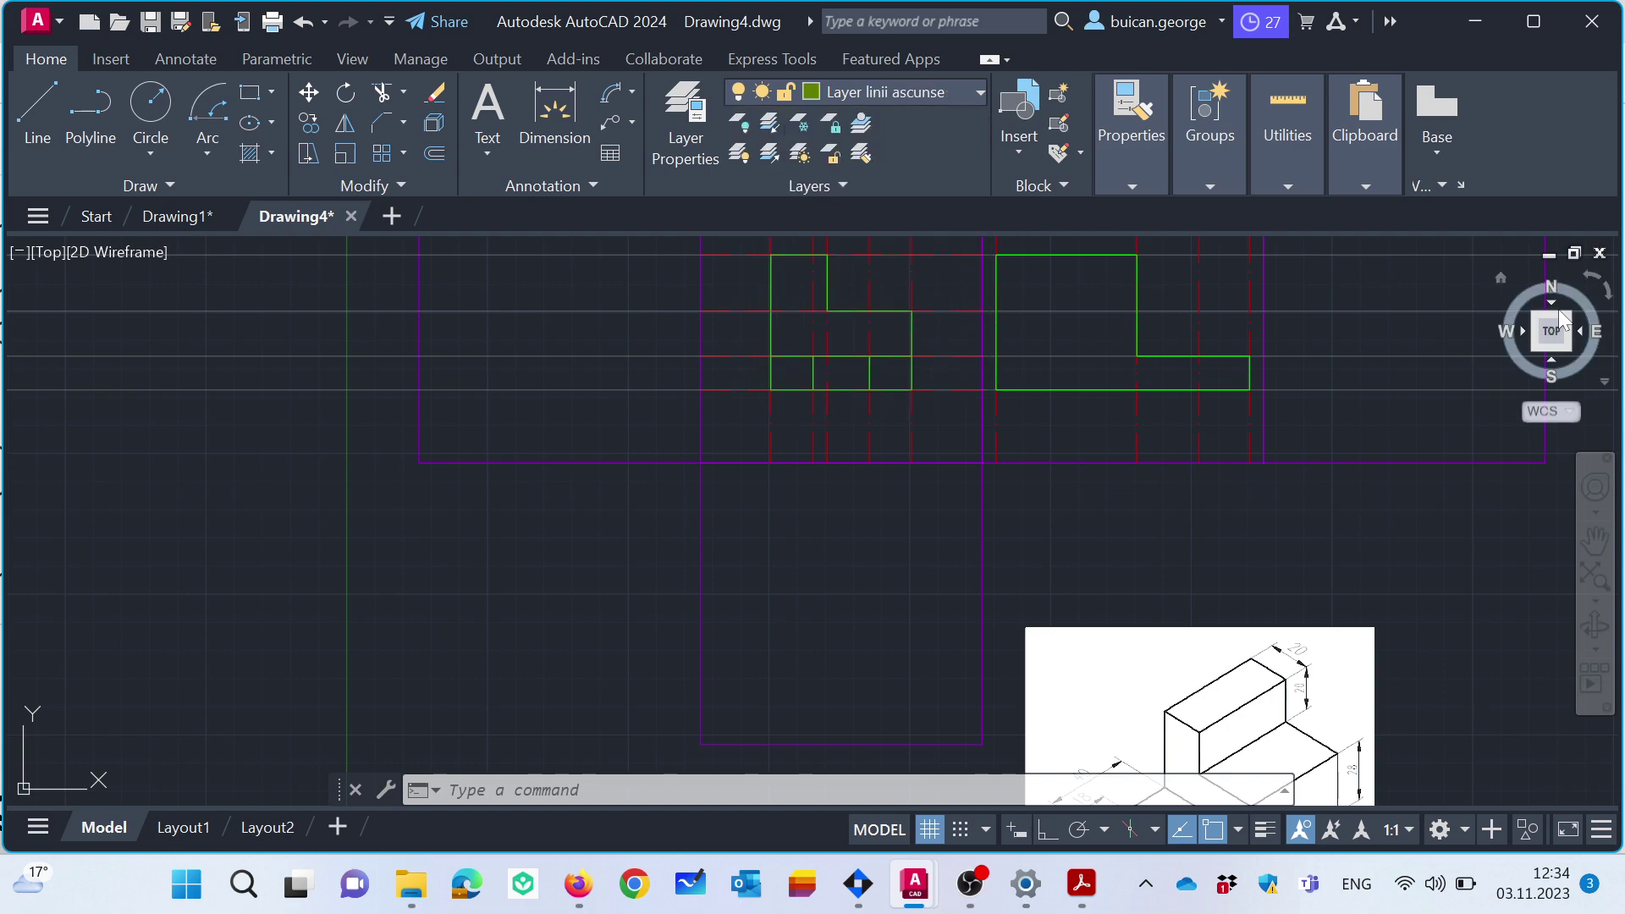
left_click(37, 110)
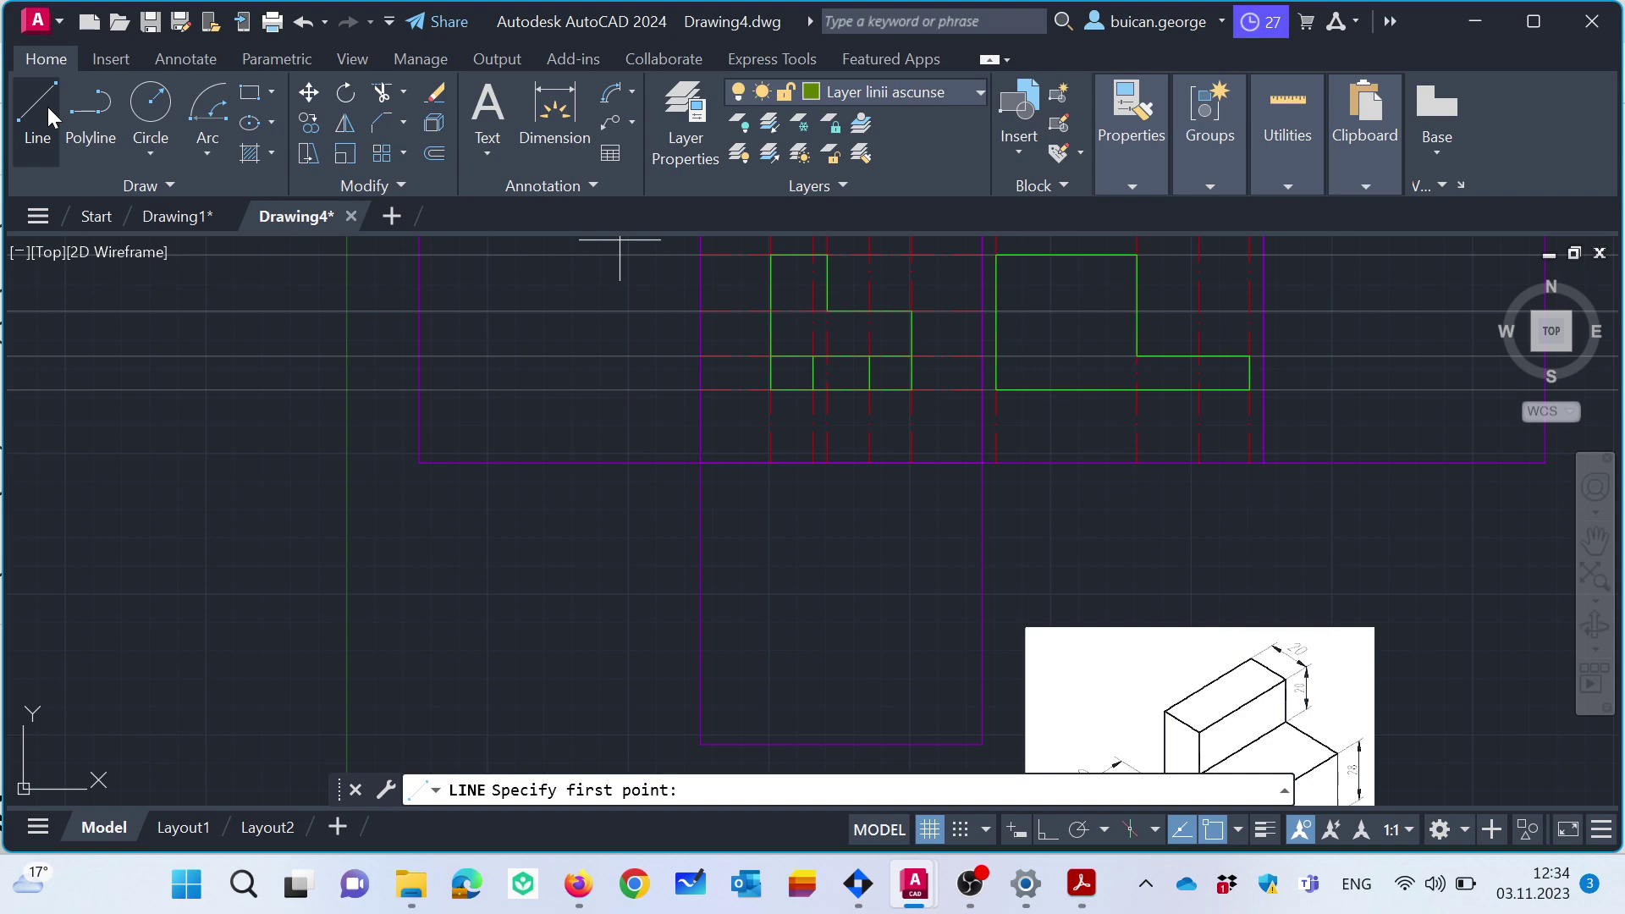
scroll(1226, 373, "up", 4)
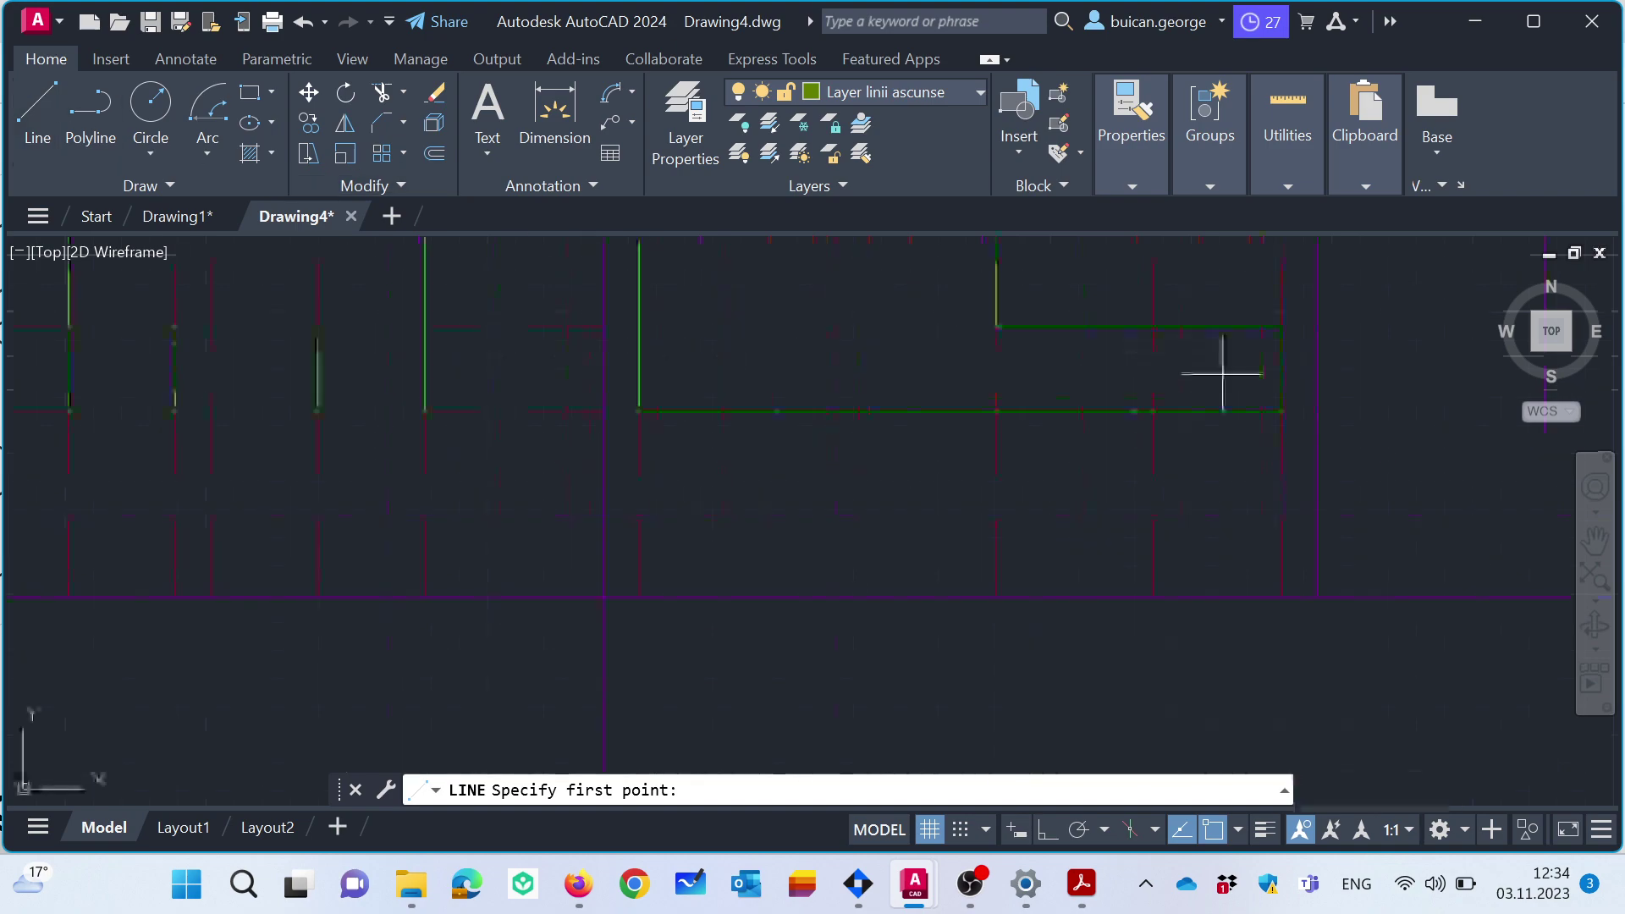
left_click(1153, 326)
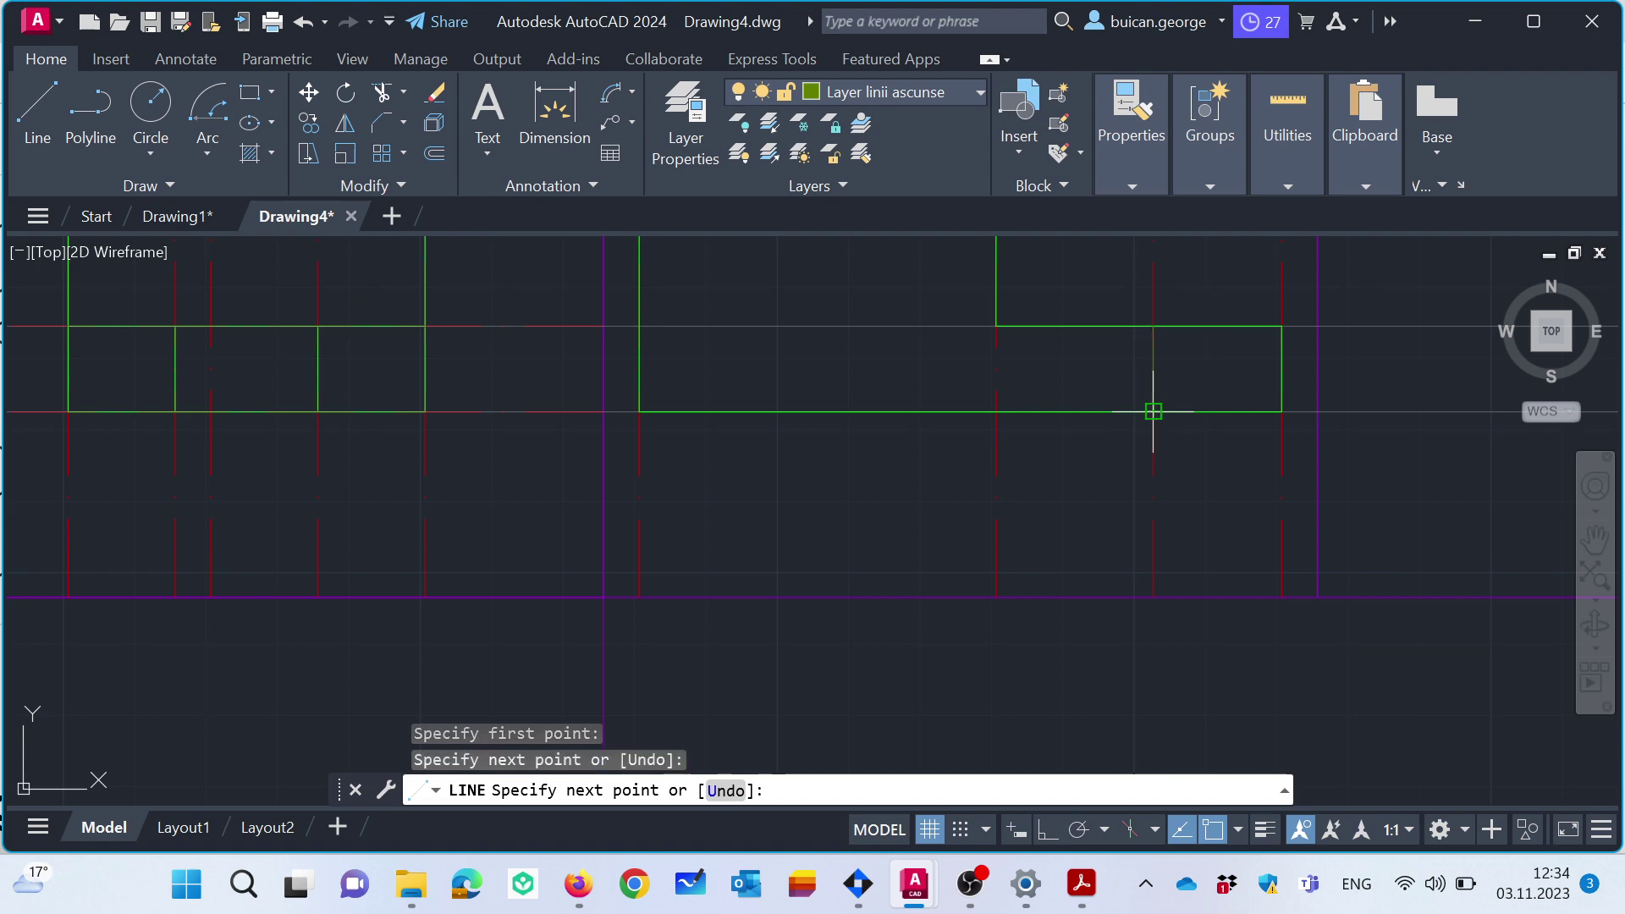
left_click(1153, 412)
key("Escape")
Turn on lineweight display and check the new hidden line.
scroll(1253, 406, "down", 2)
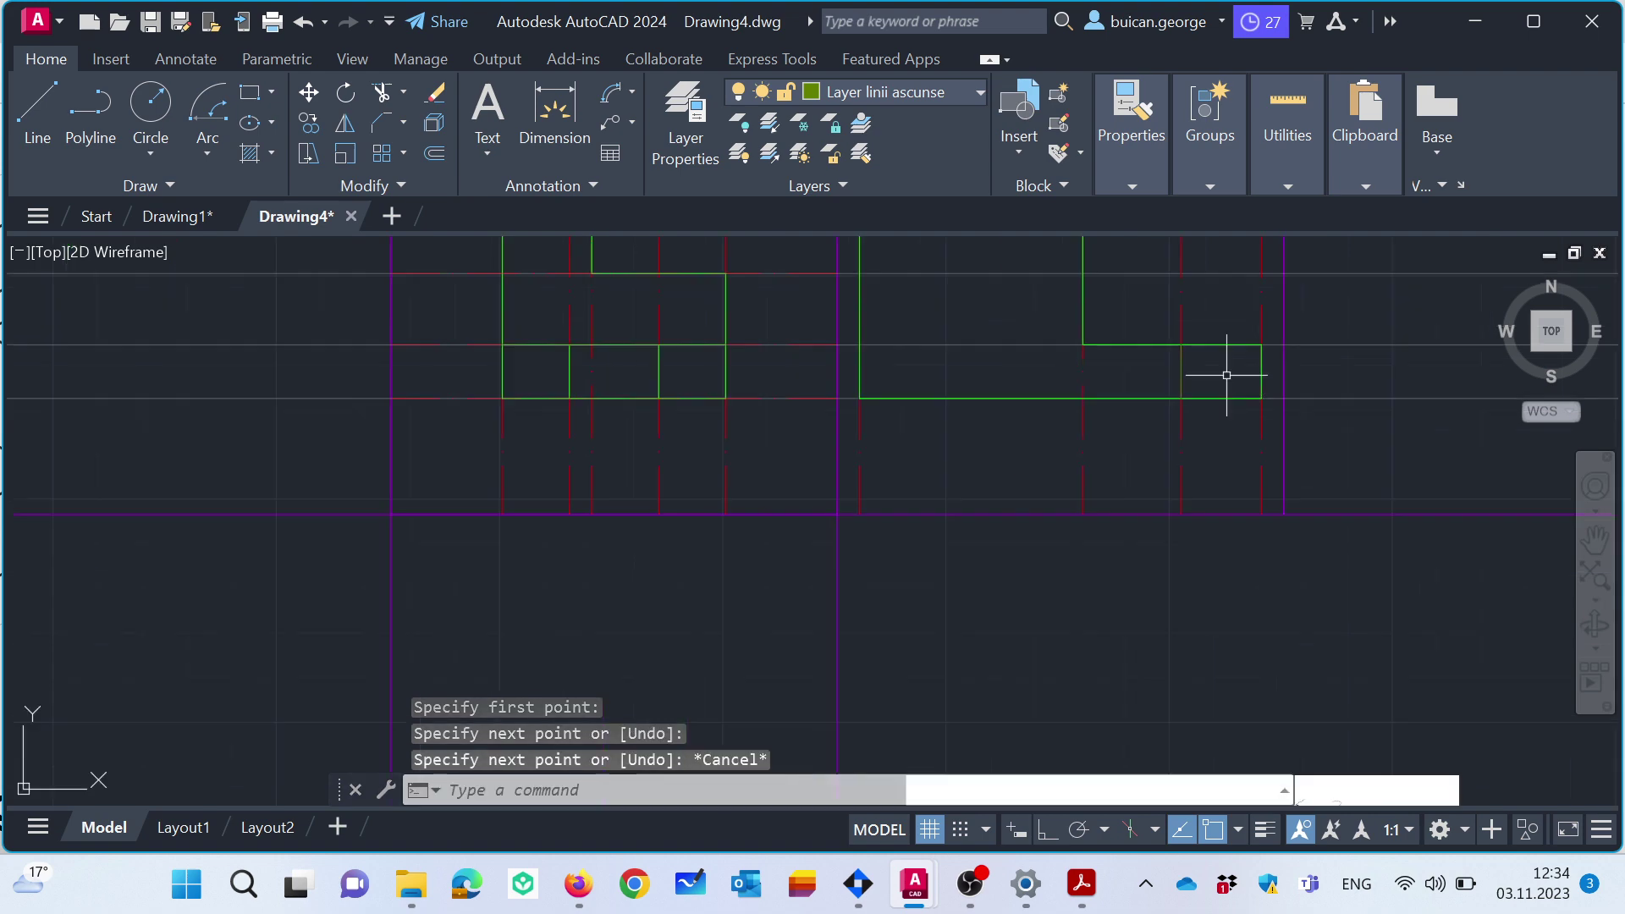
scroll(1253, 406, "down", 2)
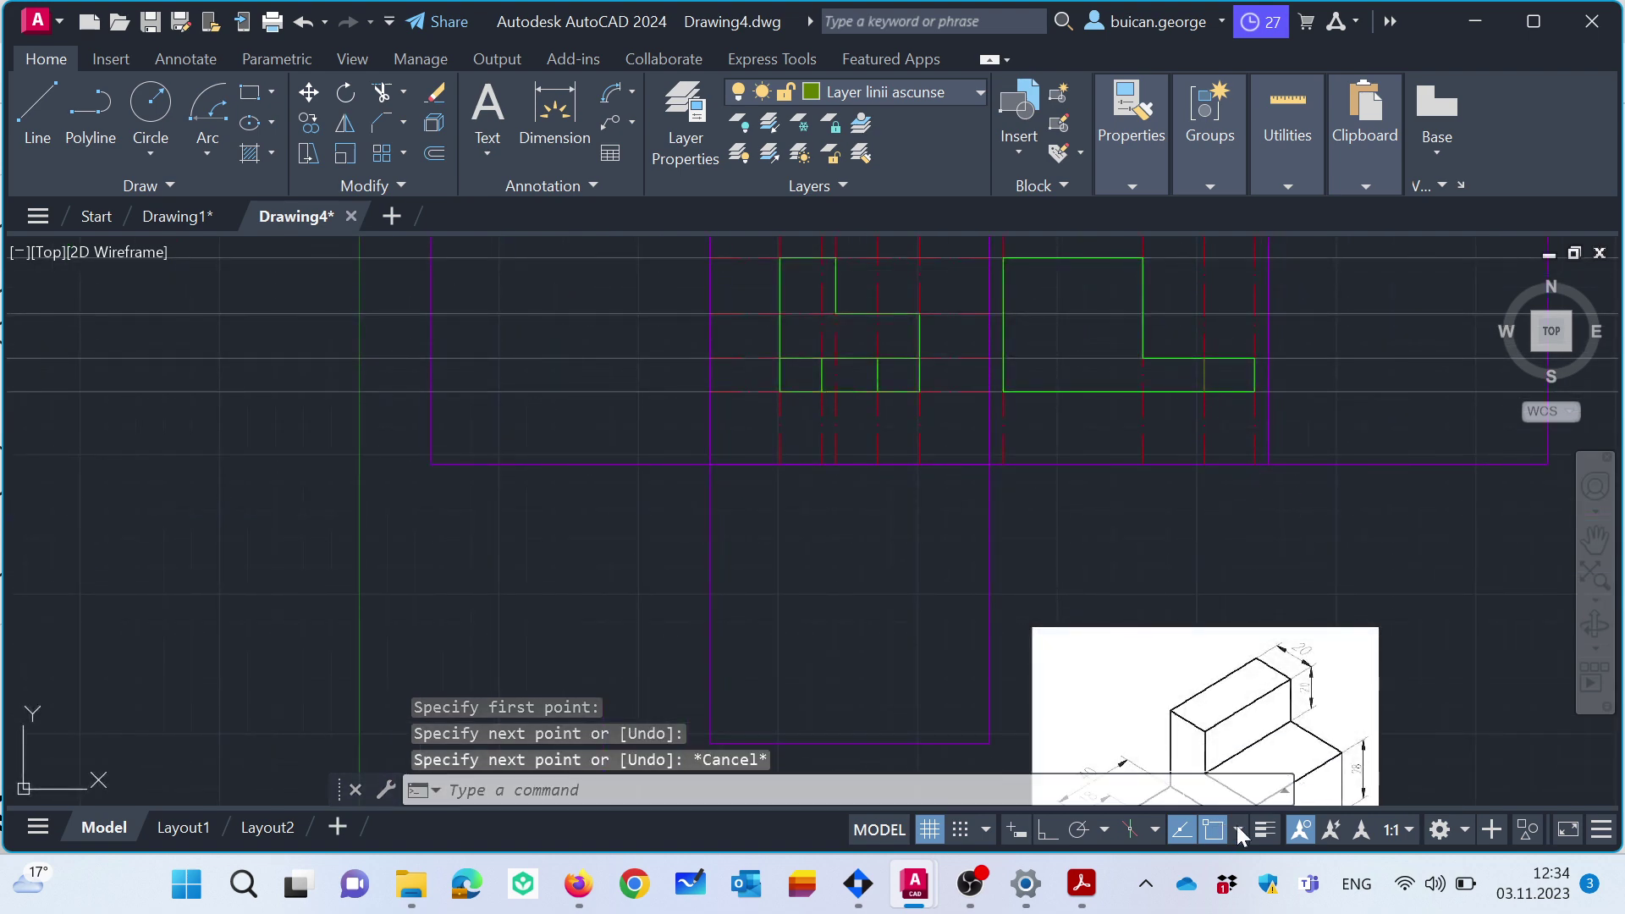
left_click(1264, 829)
scroll(1235, 364, "up", 4)
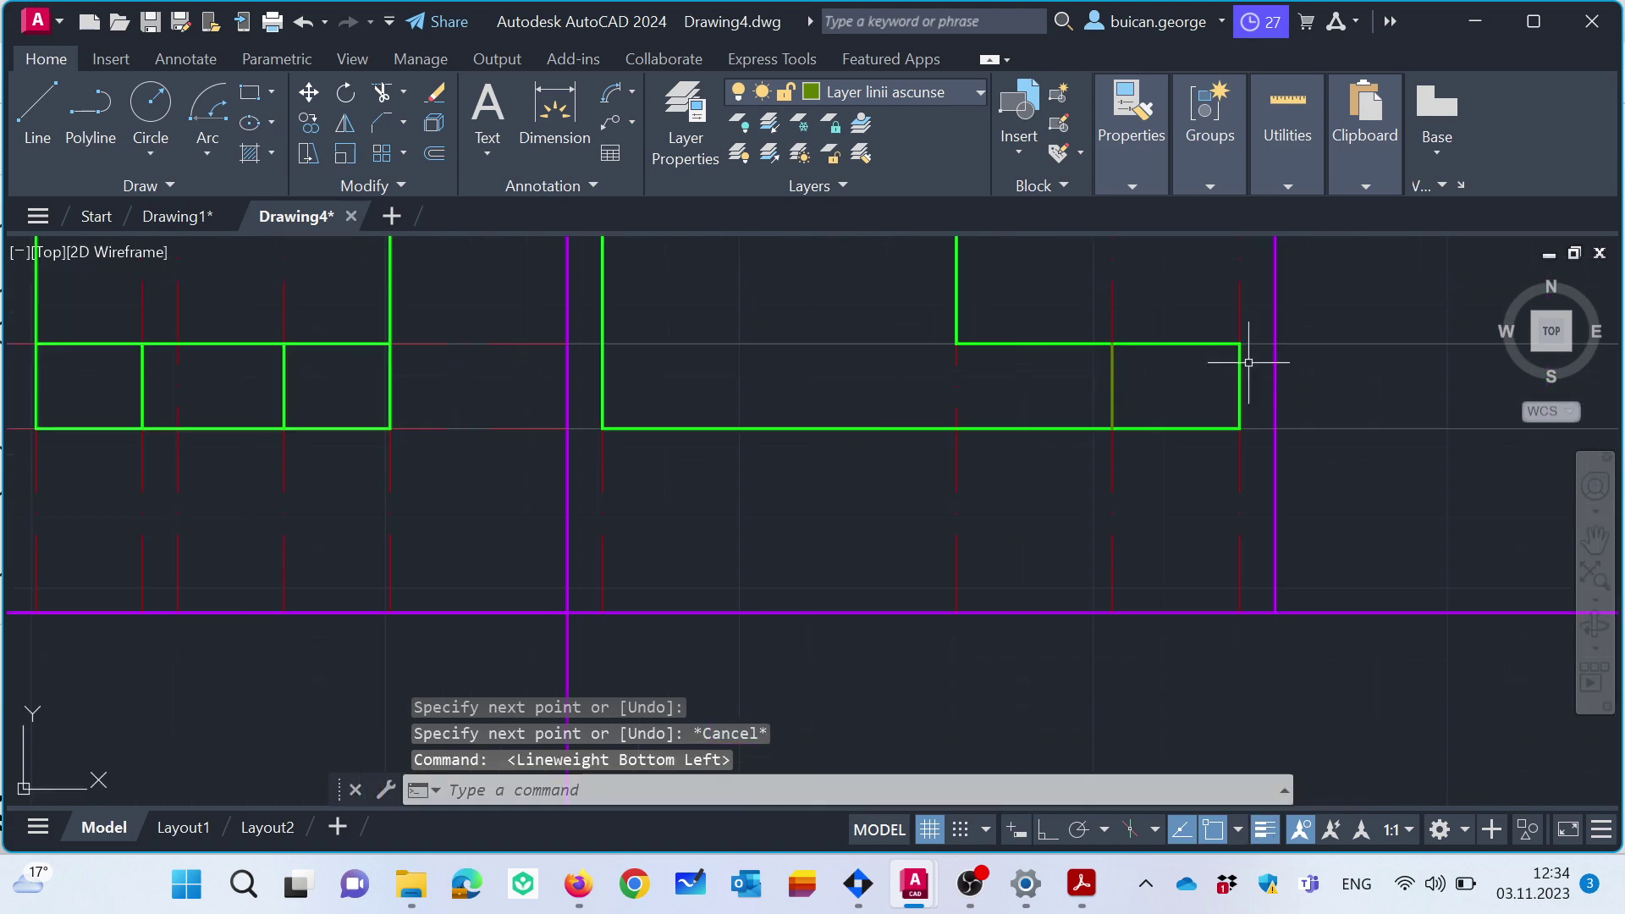
scroll(1110, 389, "up", 2)
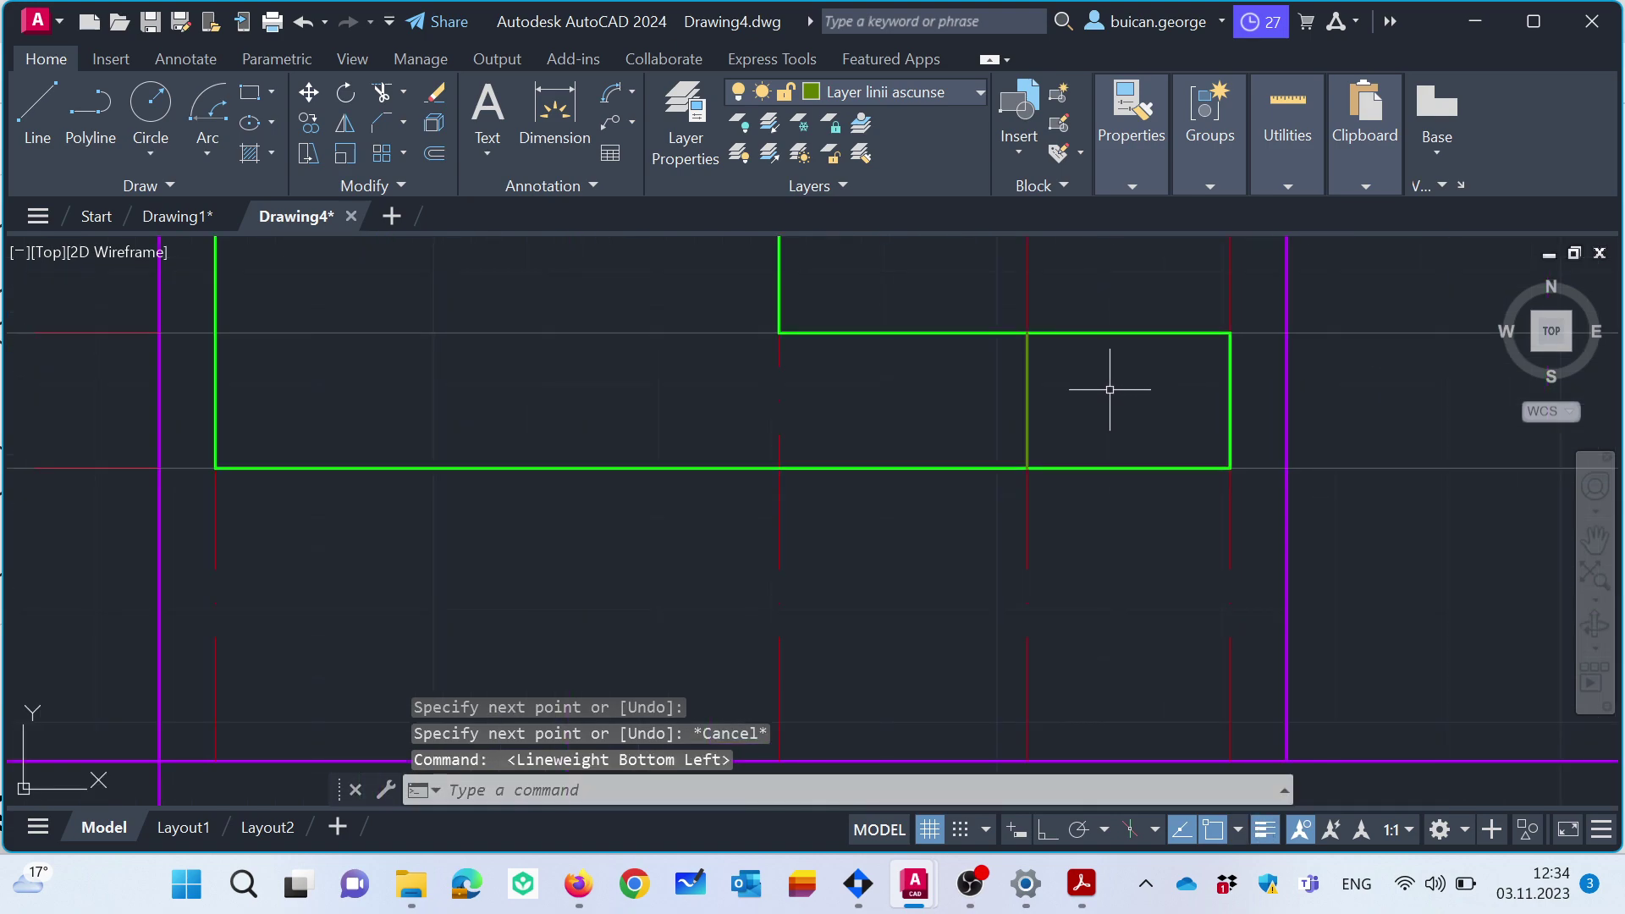
left_click(1026, 397)
key("Escape")
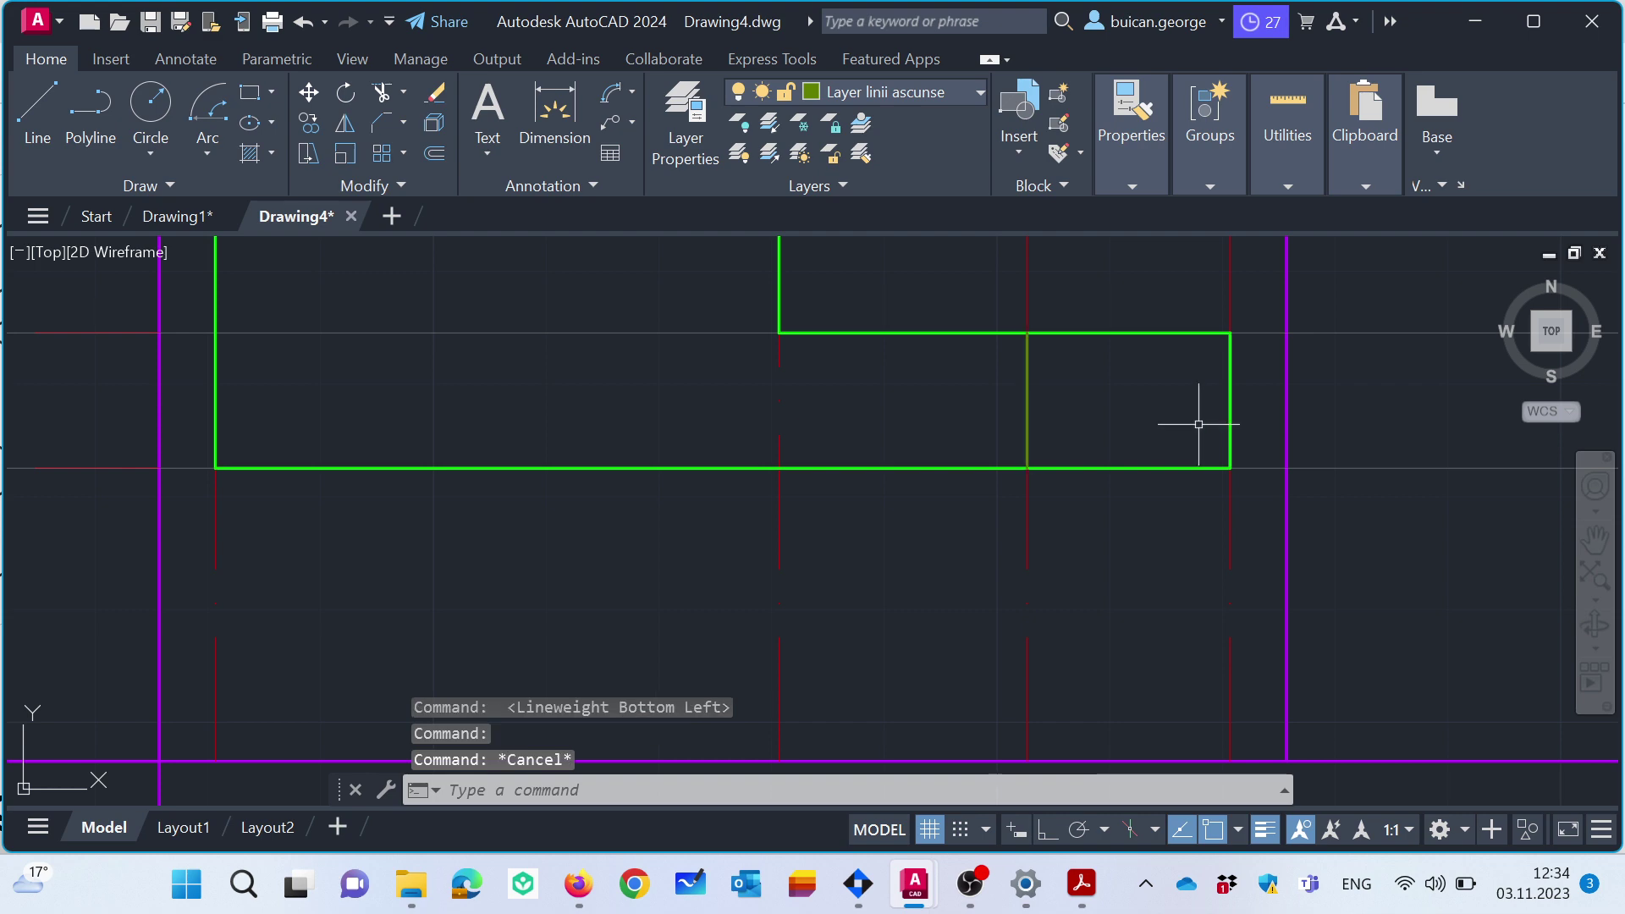
Assign the ACAD_ISO02W100 linetype to Layer linii ascunse and close Layer Properties.
left_click(689, 116)
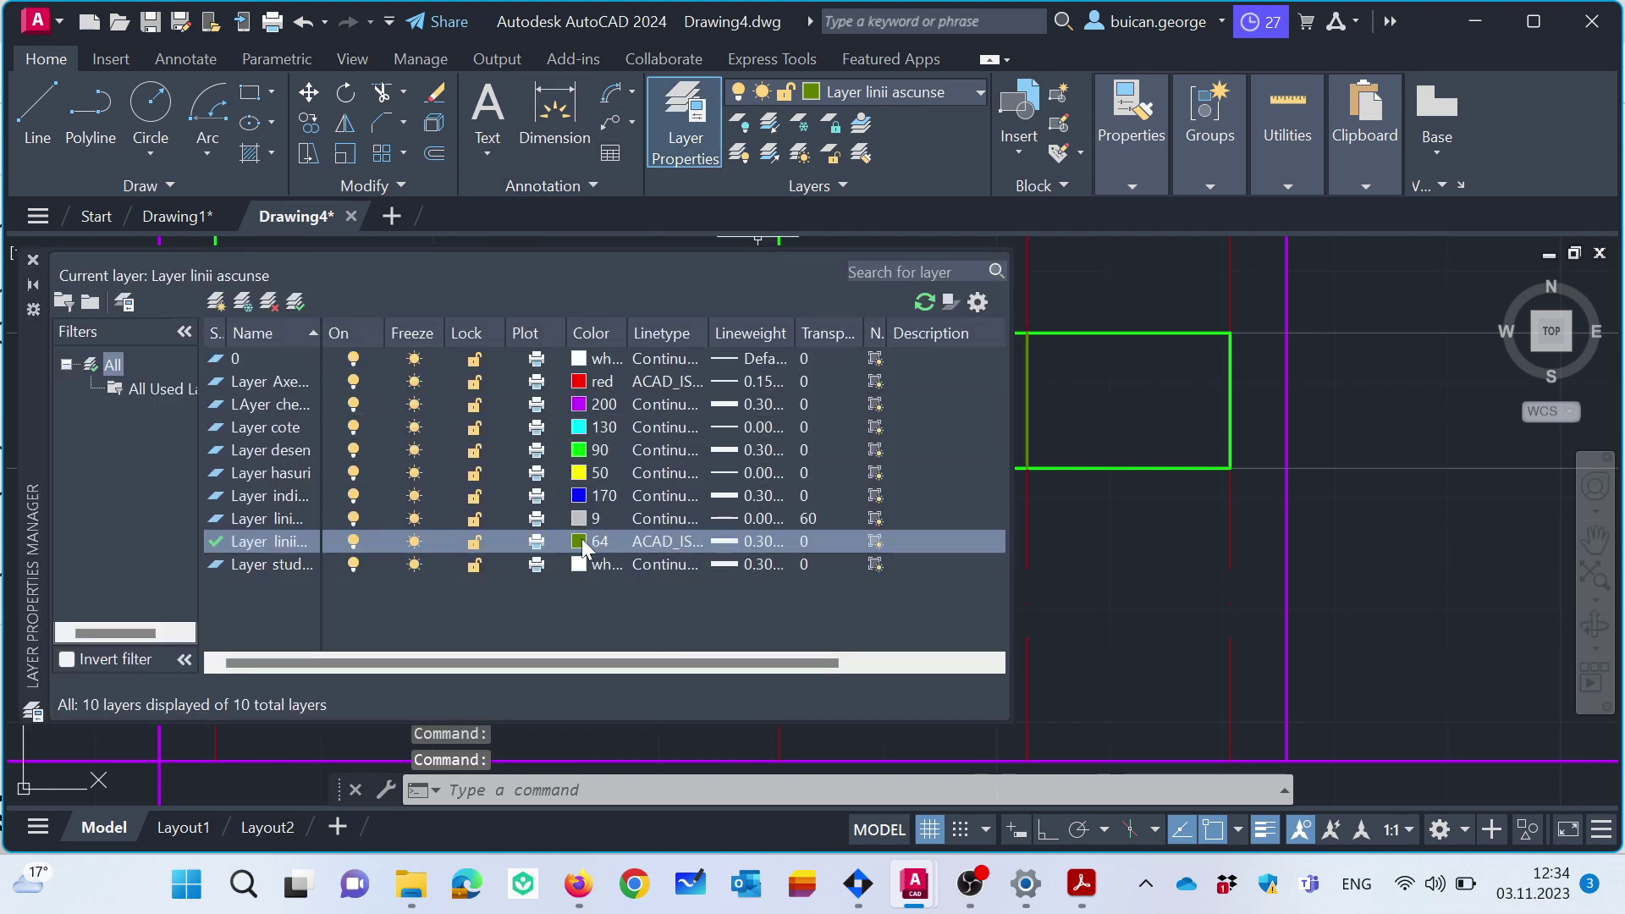
left_click(682, 542)
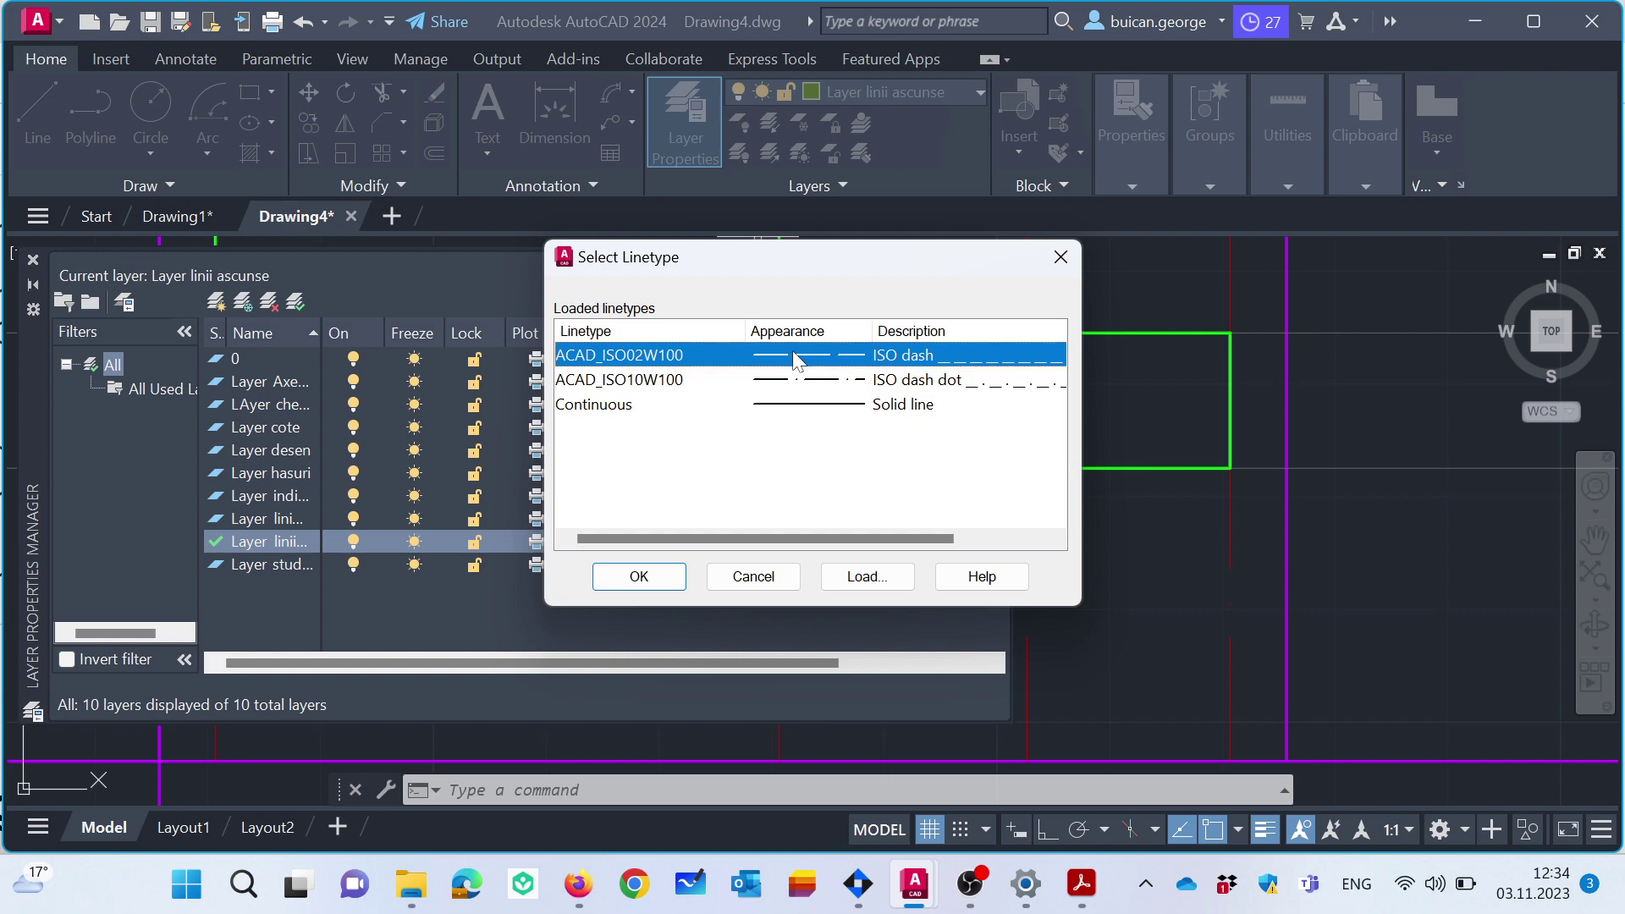
left_click(862, 575)
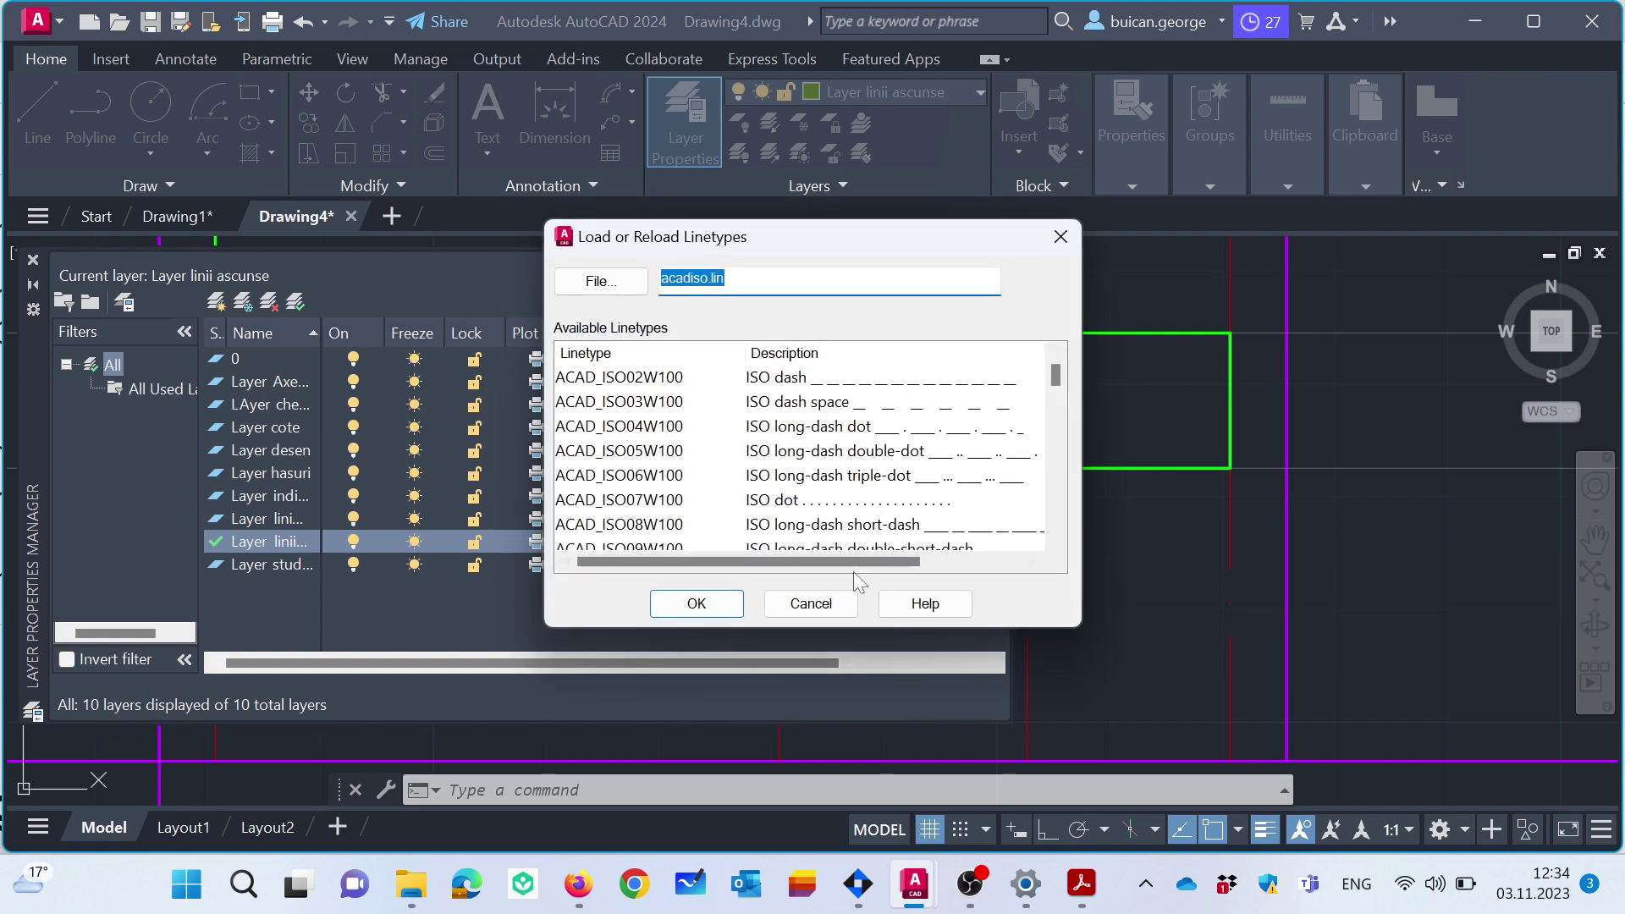
left_click(813, 602)
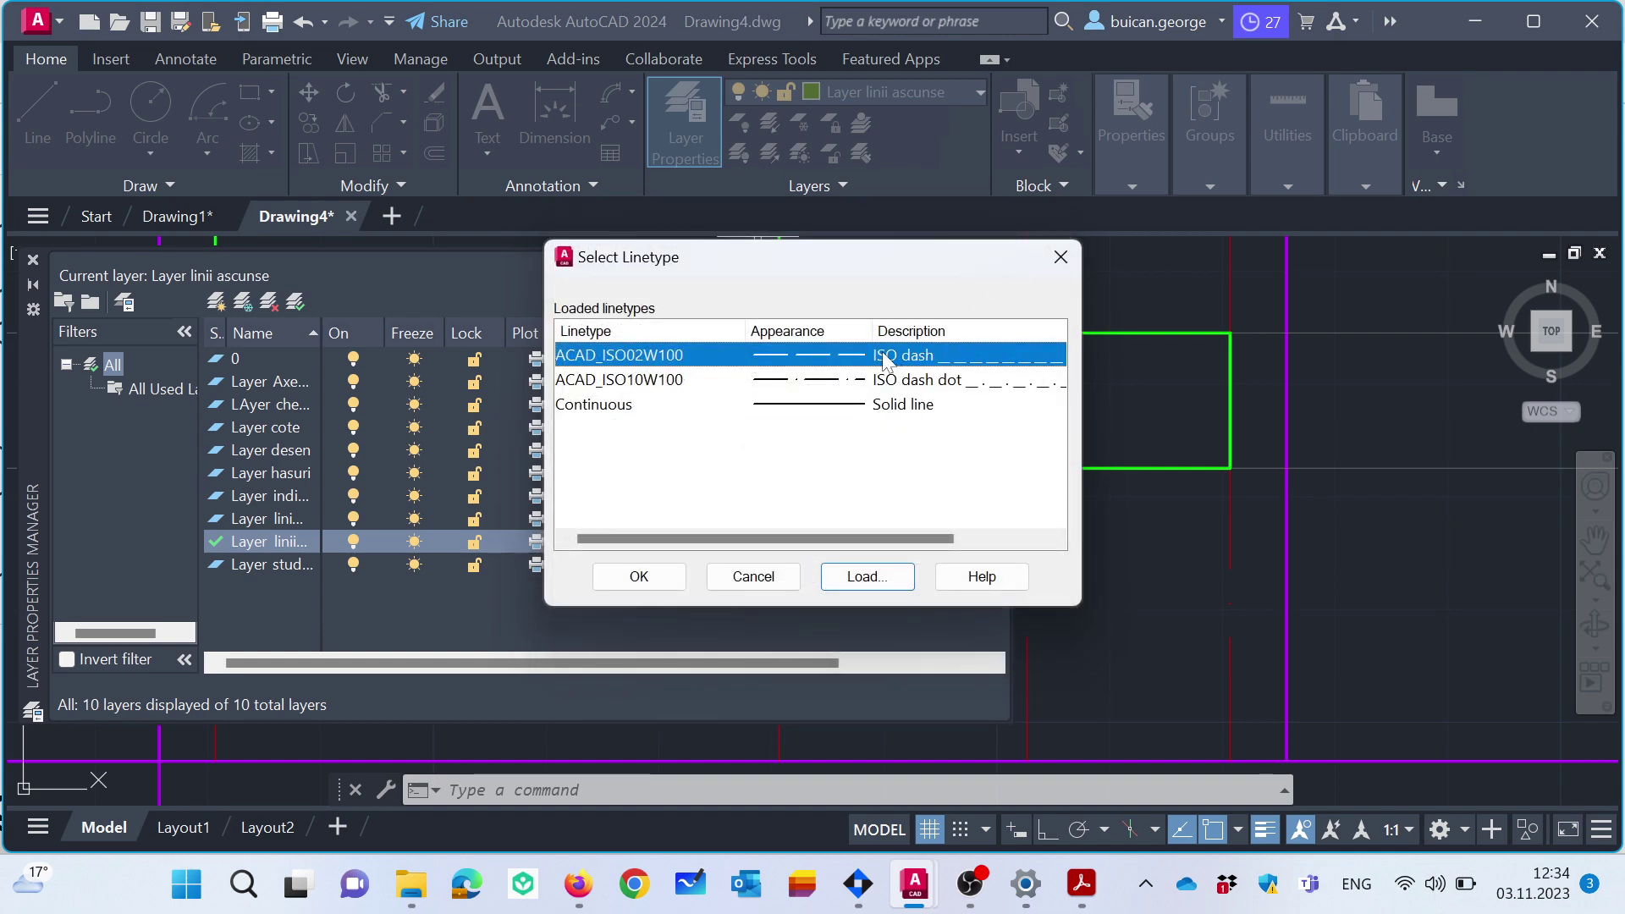
left_click(1061, 256)
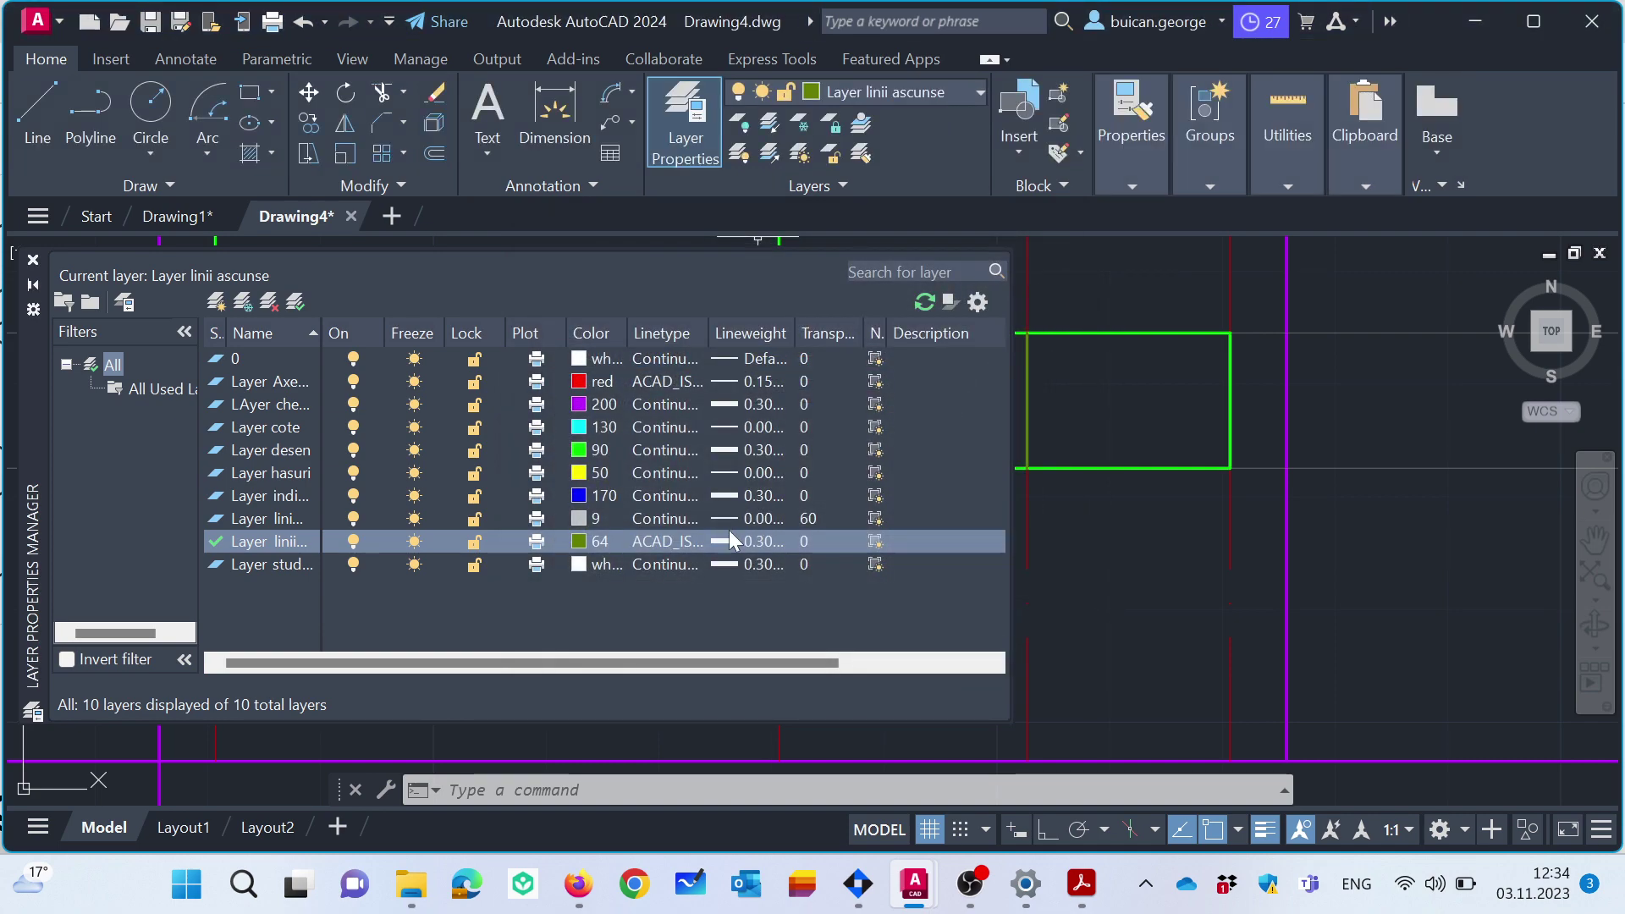
left_click(33, 259)
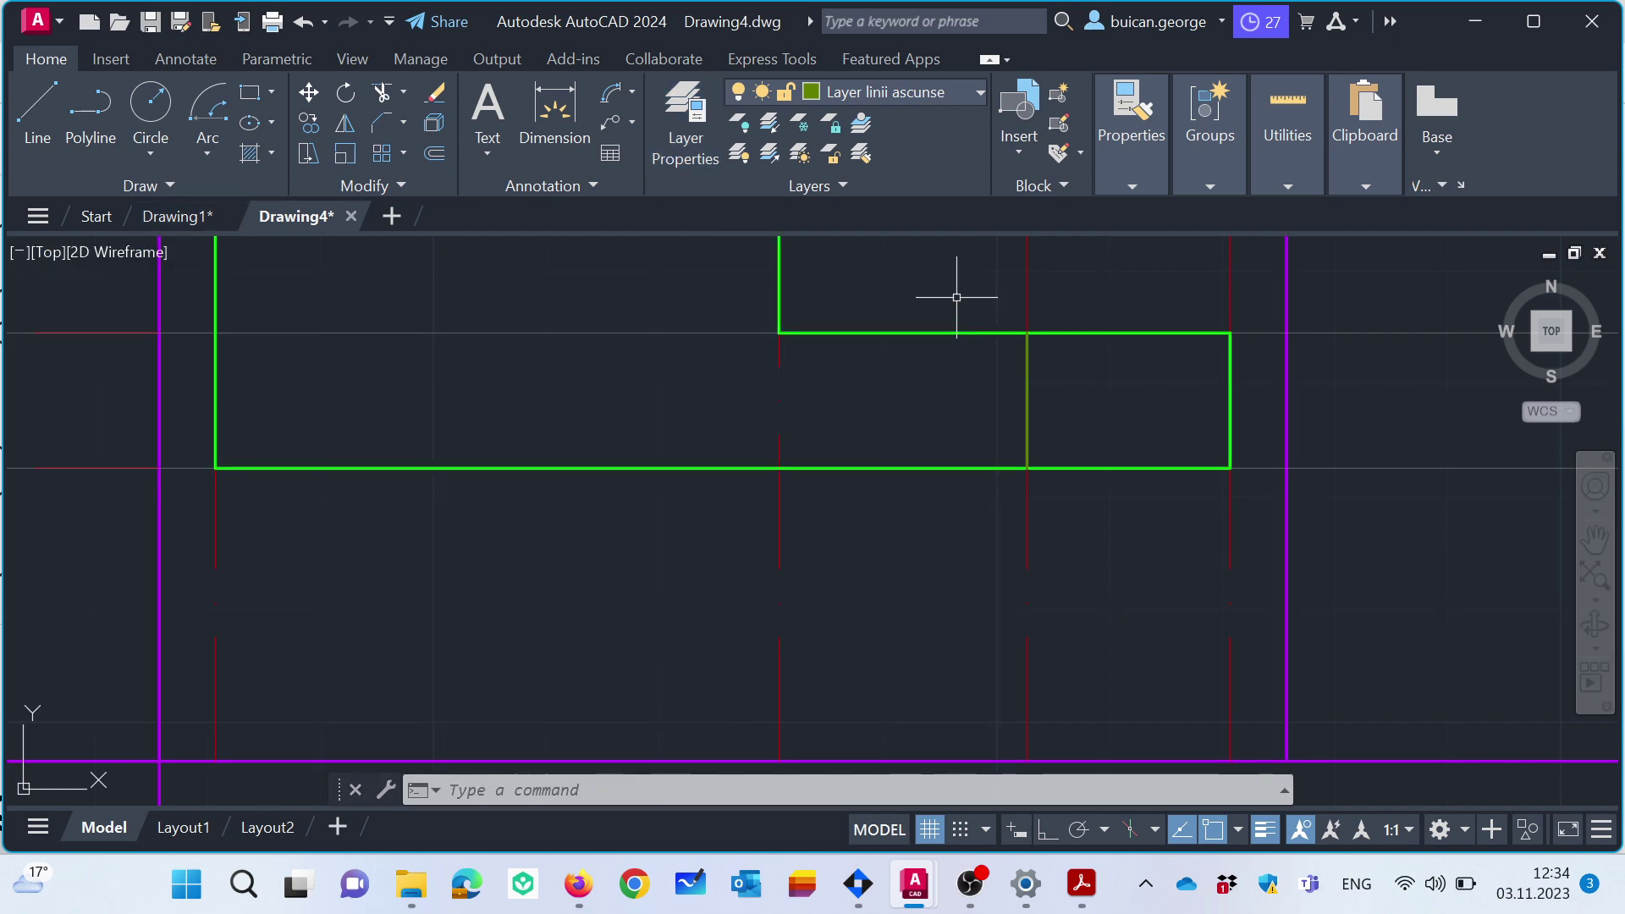
In the Linetype Manager, select ACAD_ISO02W100, show details and change the global scale factor.
left_click(1134, 180)
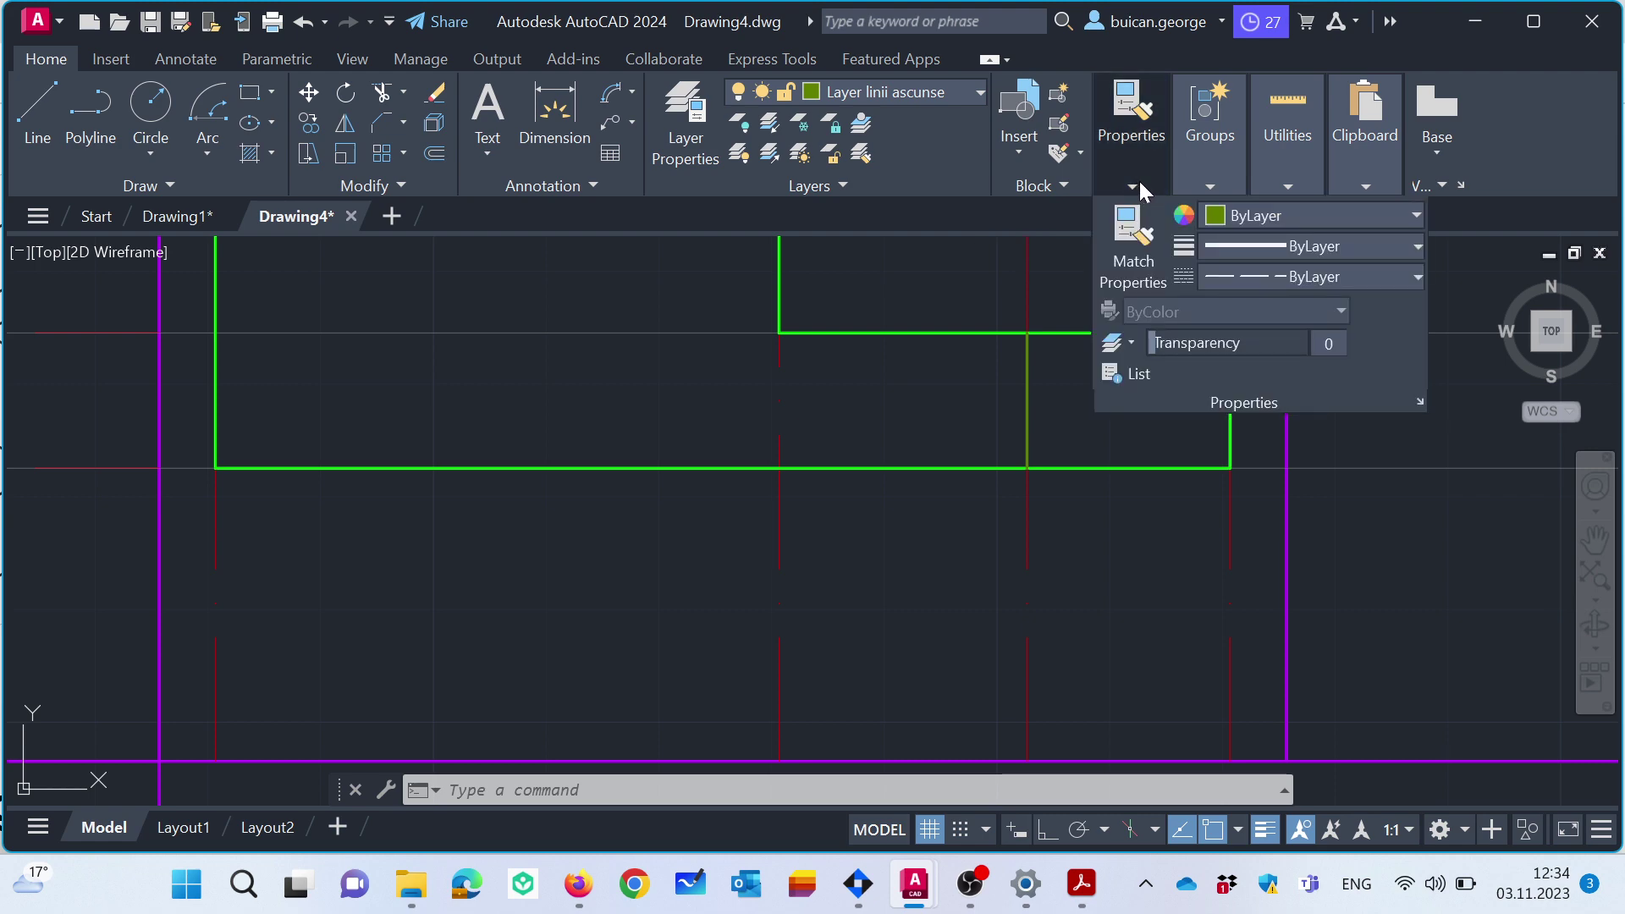
left_click(1393, 277)
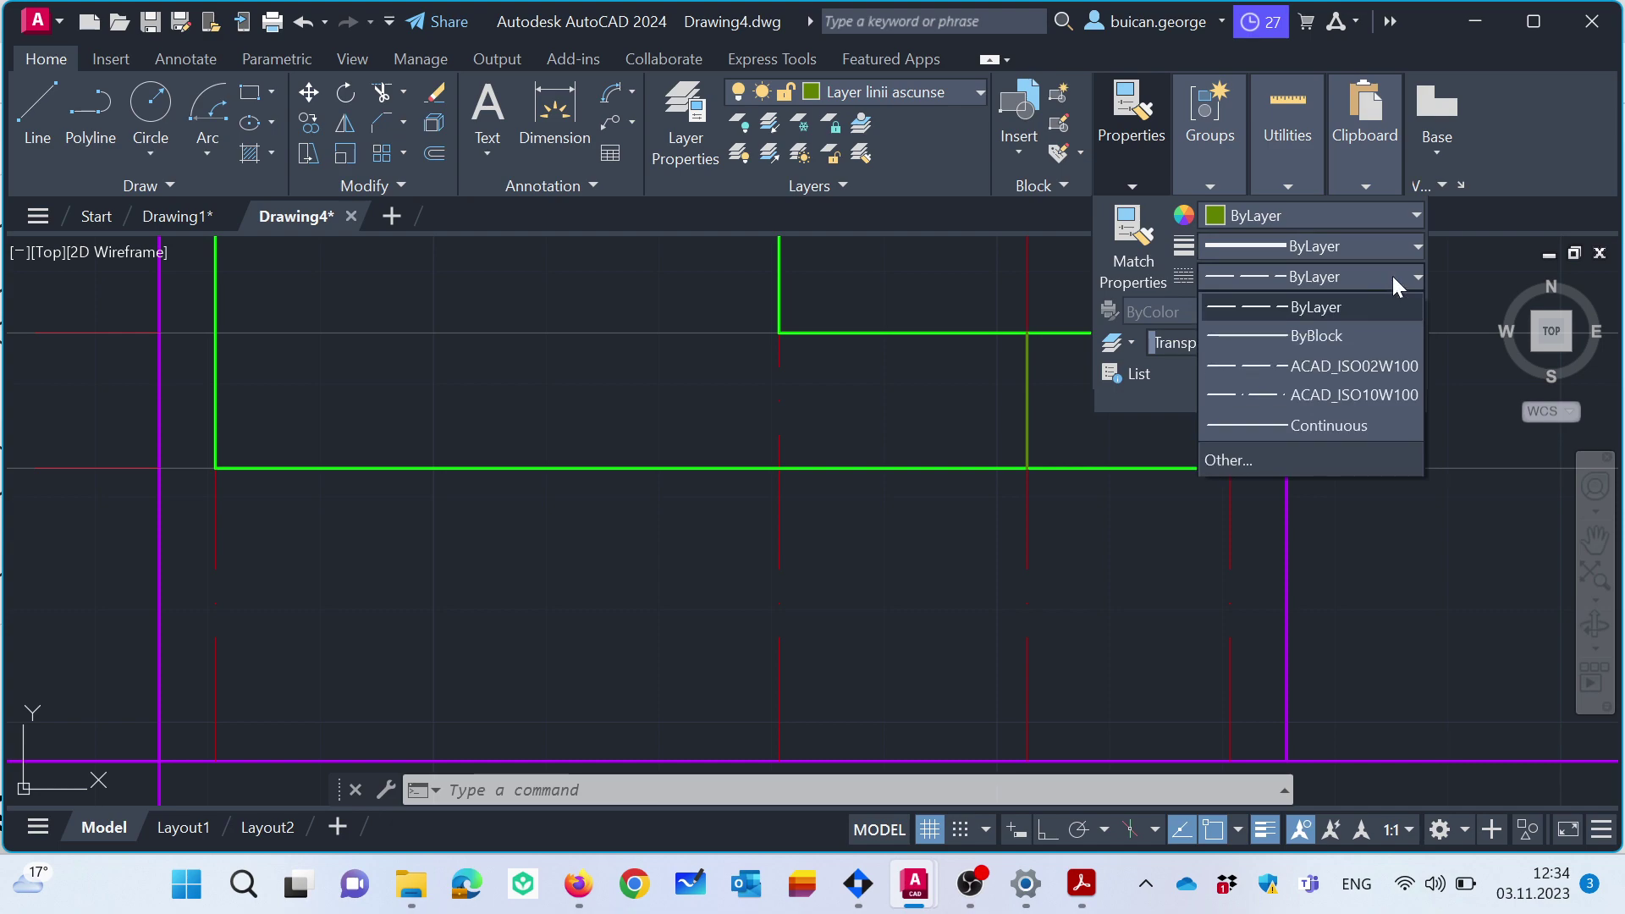
left_click(1284, 449)
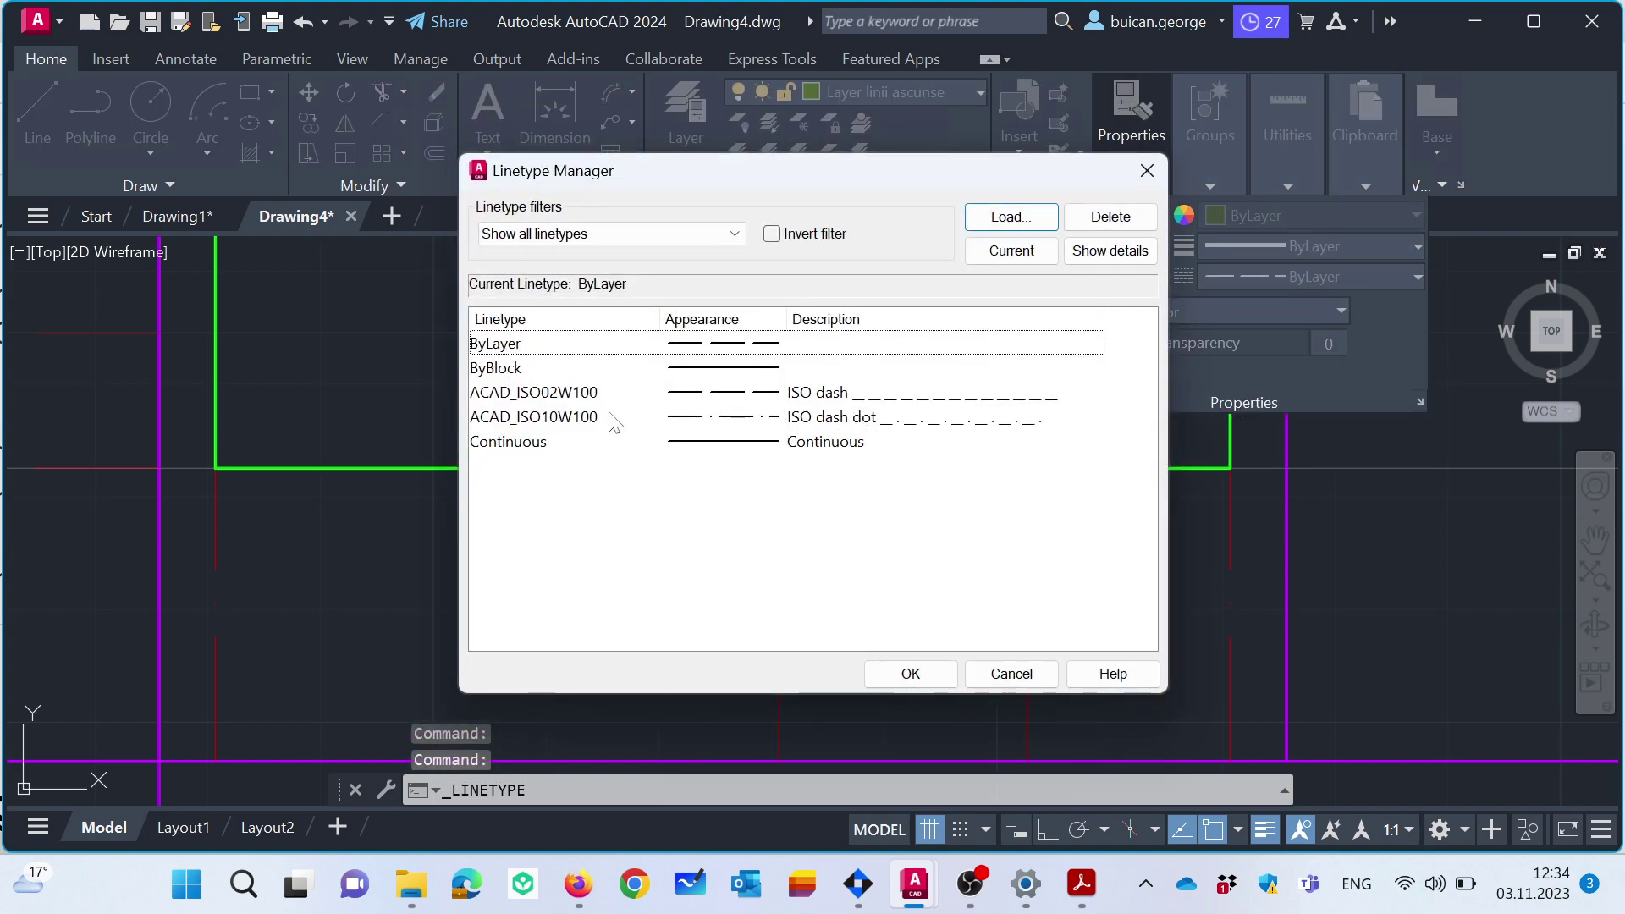
left_click(592, 394)
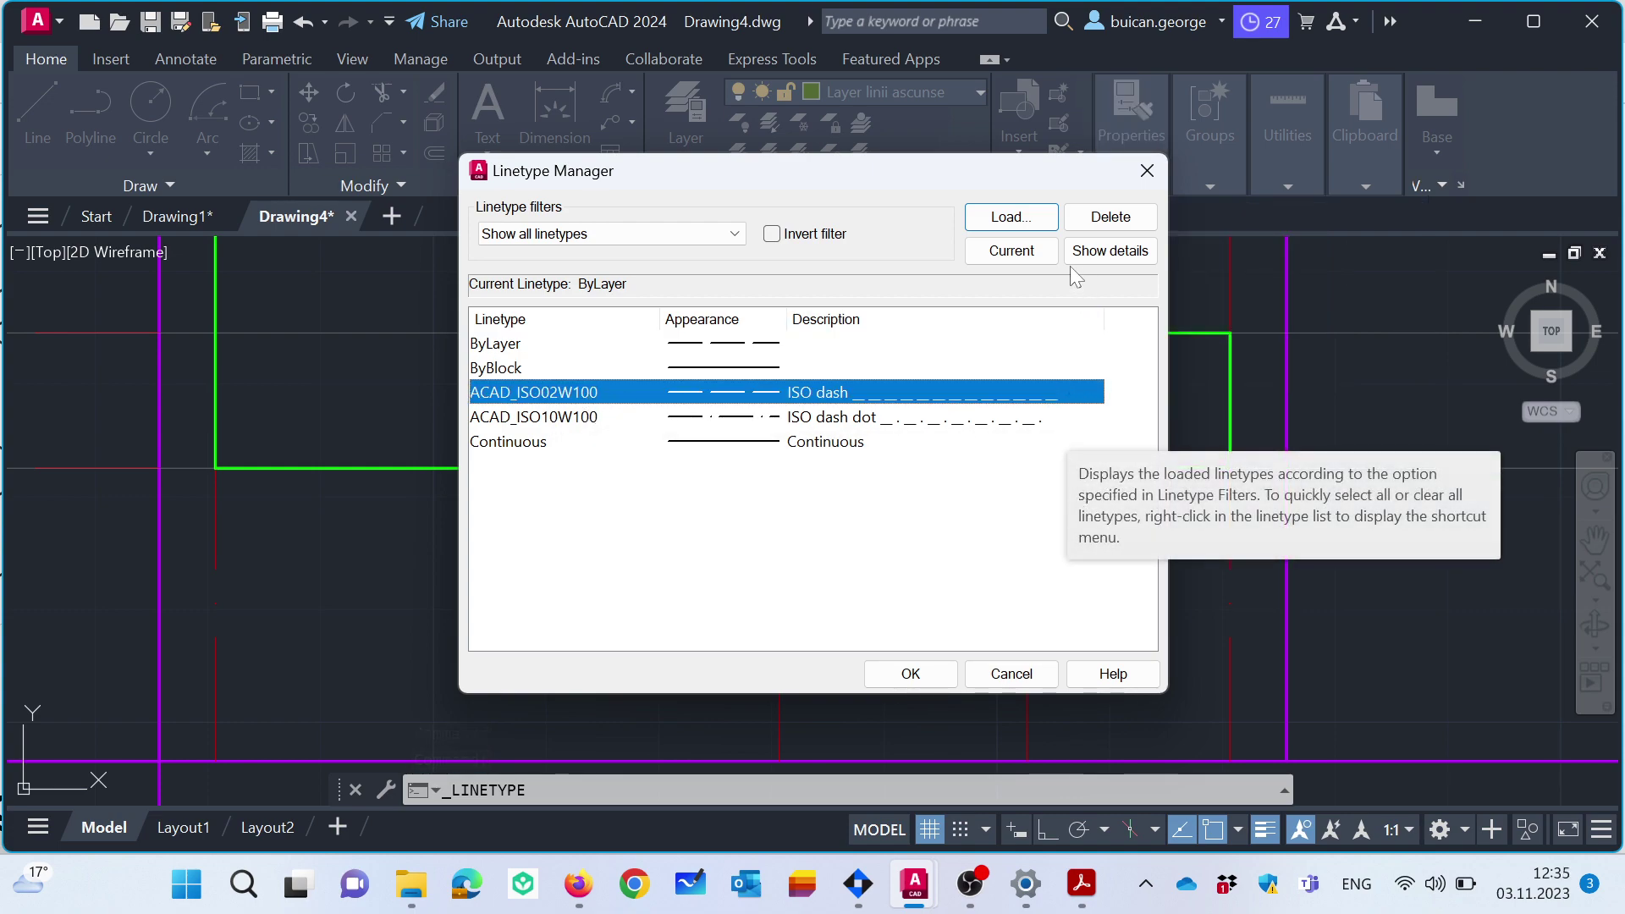
left_click(1094, 259)
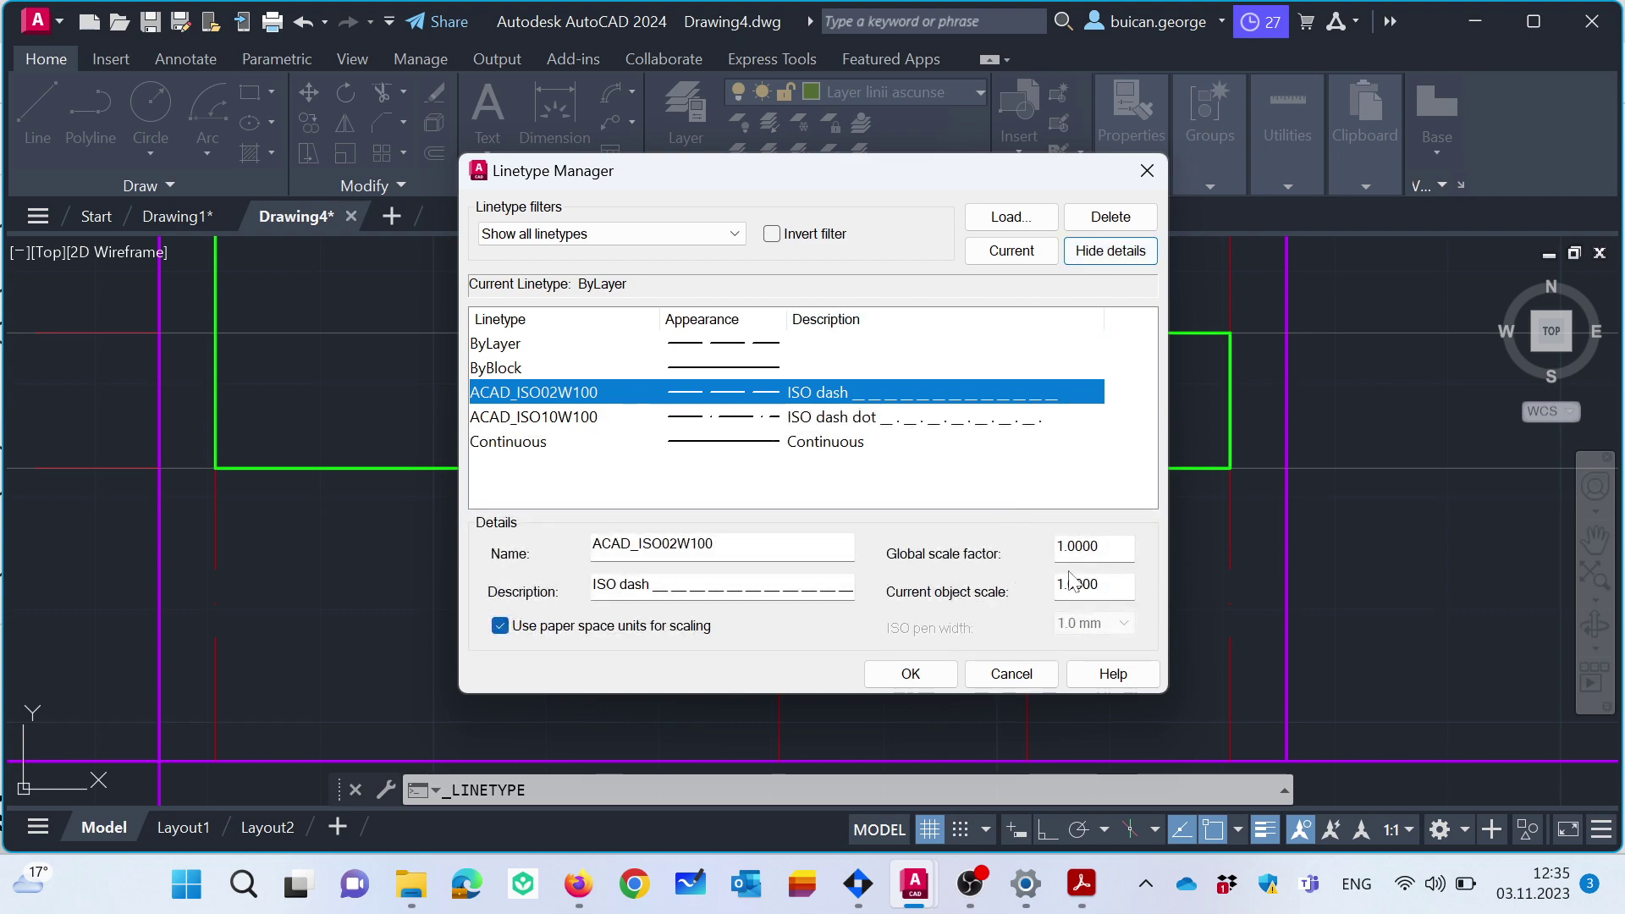
double_click(1079, 546)
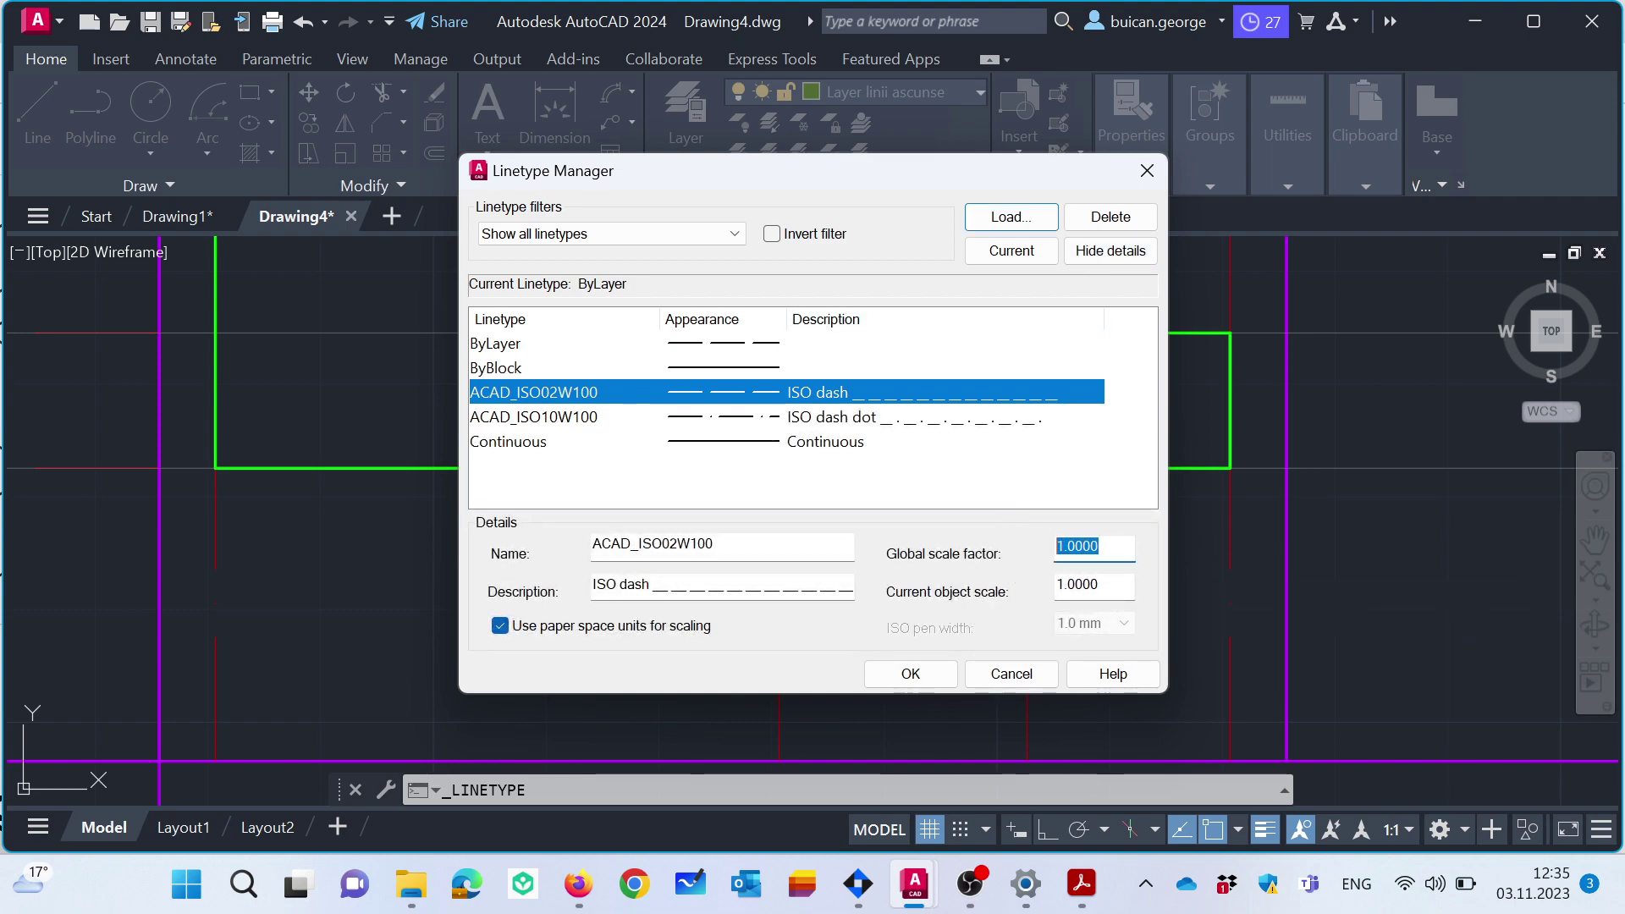
type("0.5")
left_click(911, 673)
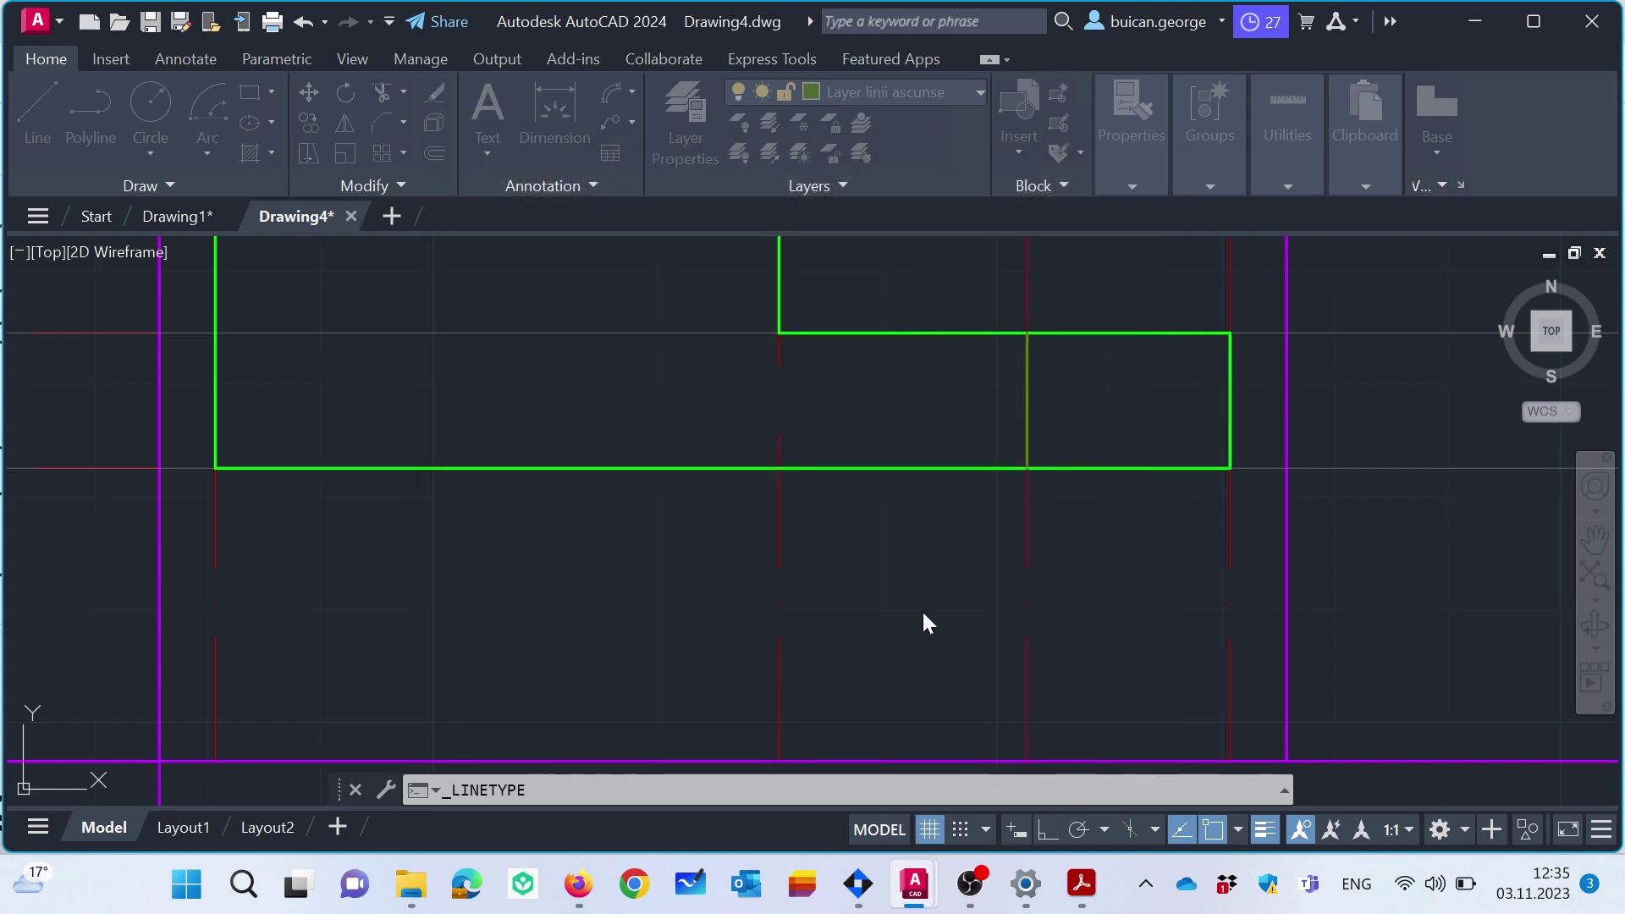
scroll(1036, 402, "up", 2)
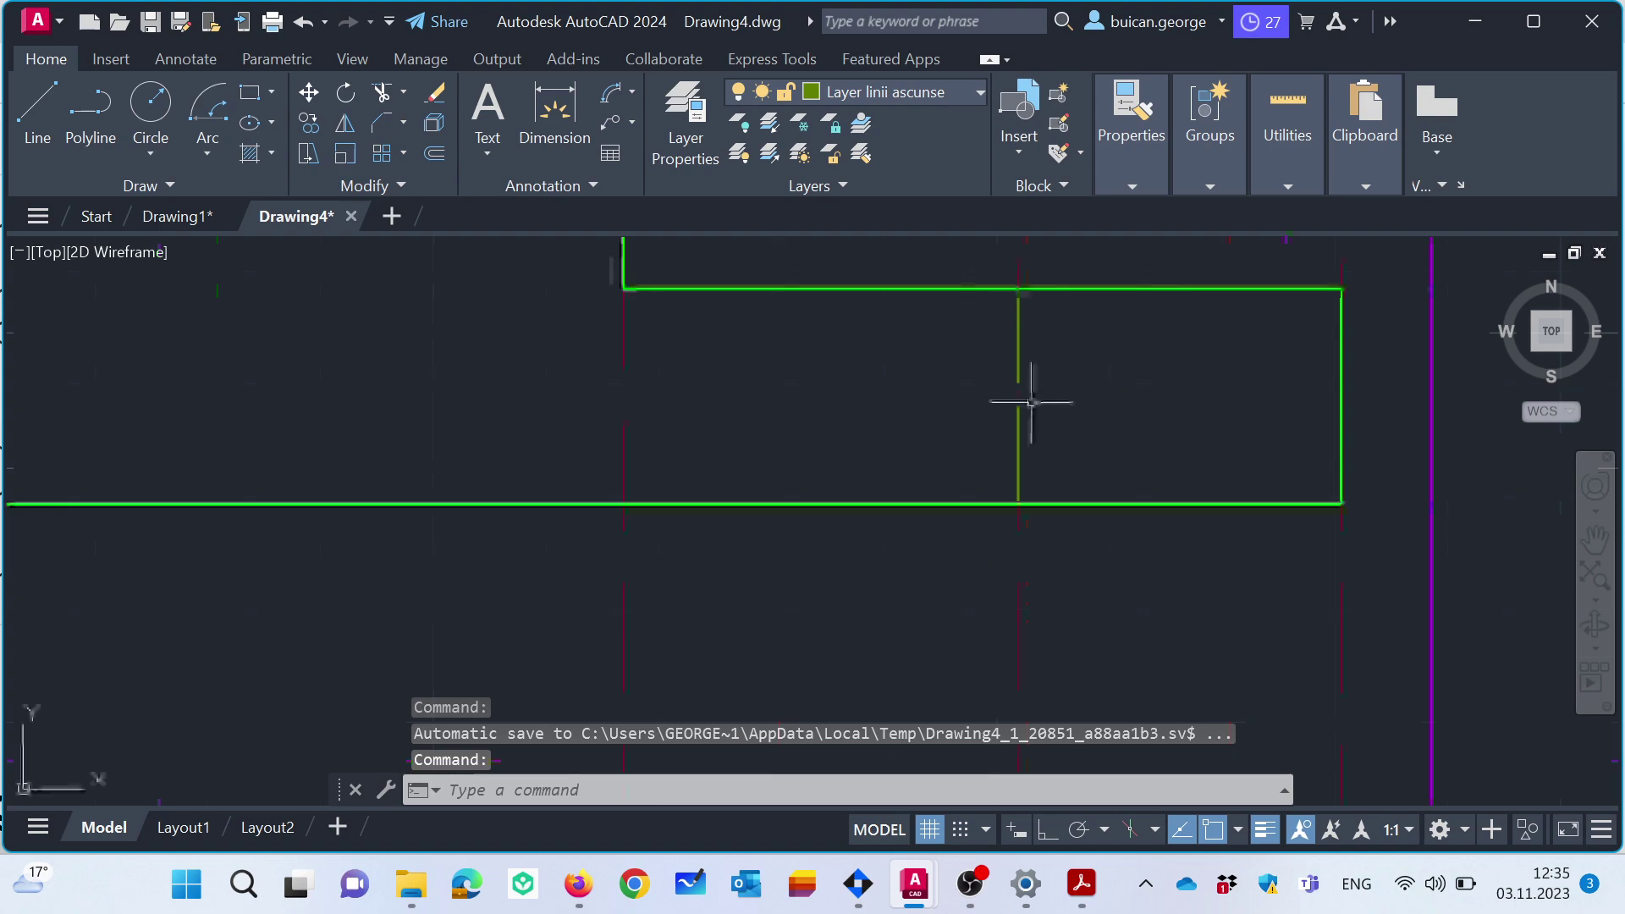
scroll(1033, 399, "up", 2)
scroll(1034, 398, "down", 2)
scroll(1088, 388, "down", 2)
scroll(1070, 388, "down", 2)
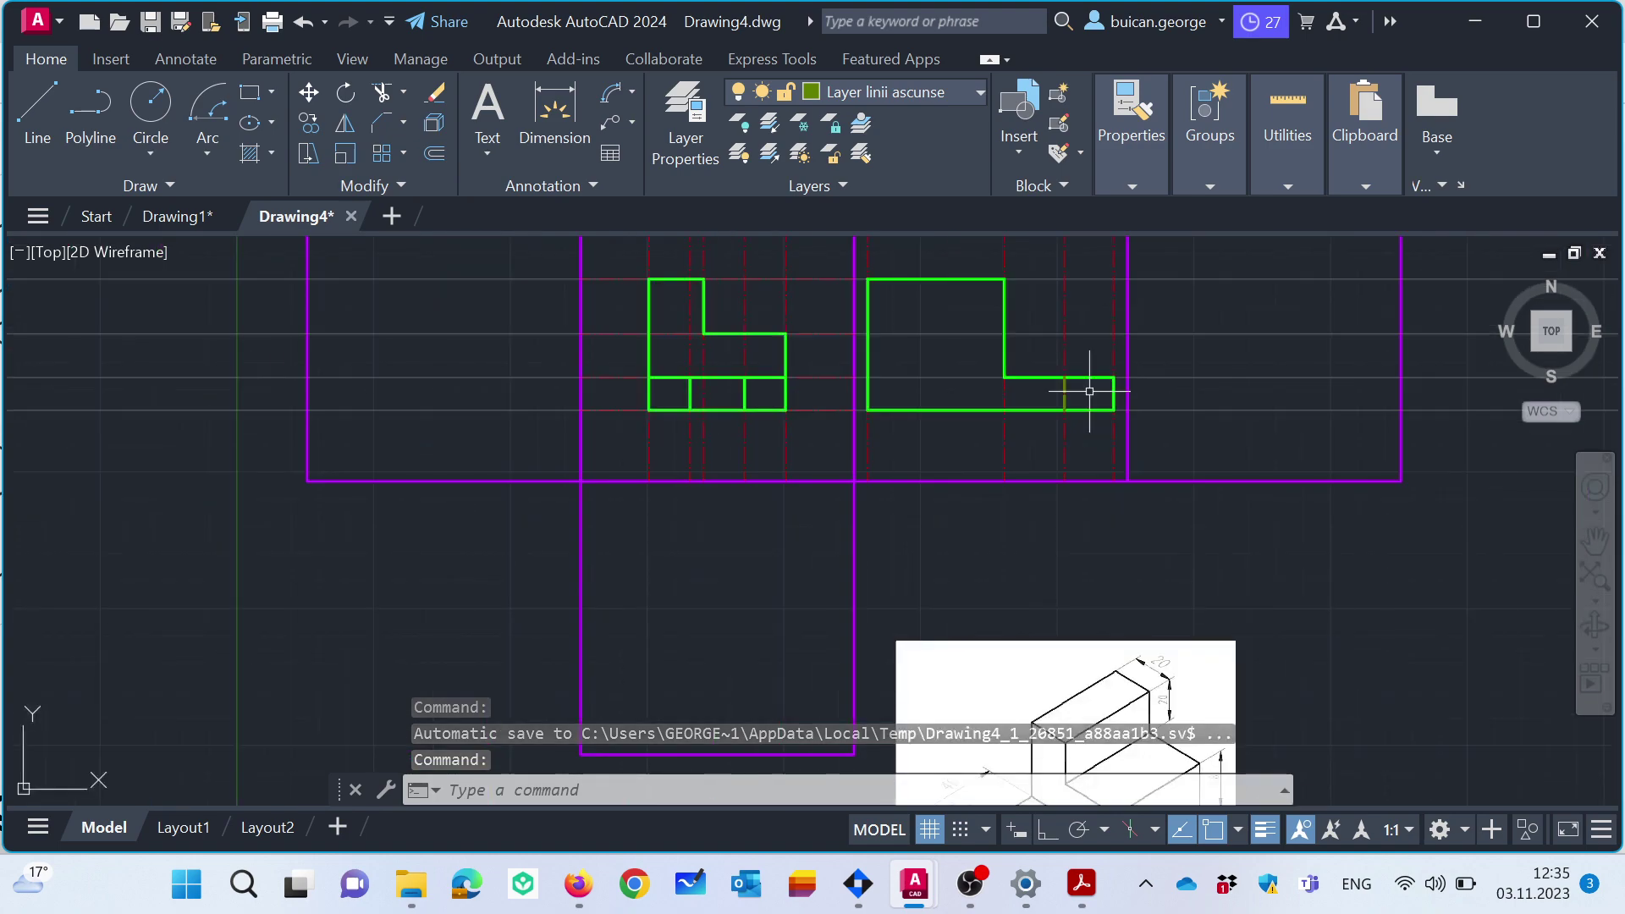
scroll(1062, 397, "up", 2)
scroll(1055, 408, "up", 2)
scroll(931, 414, "up", 2)
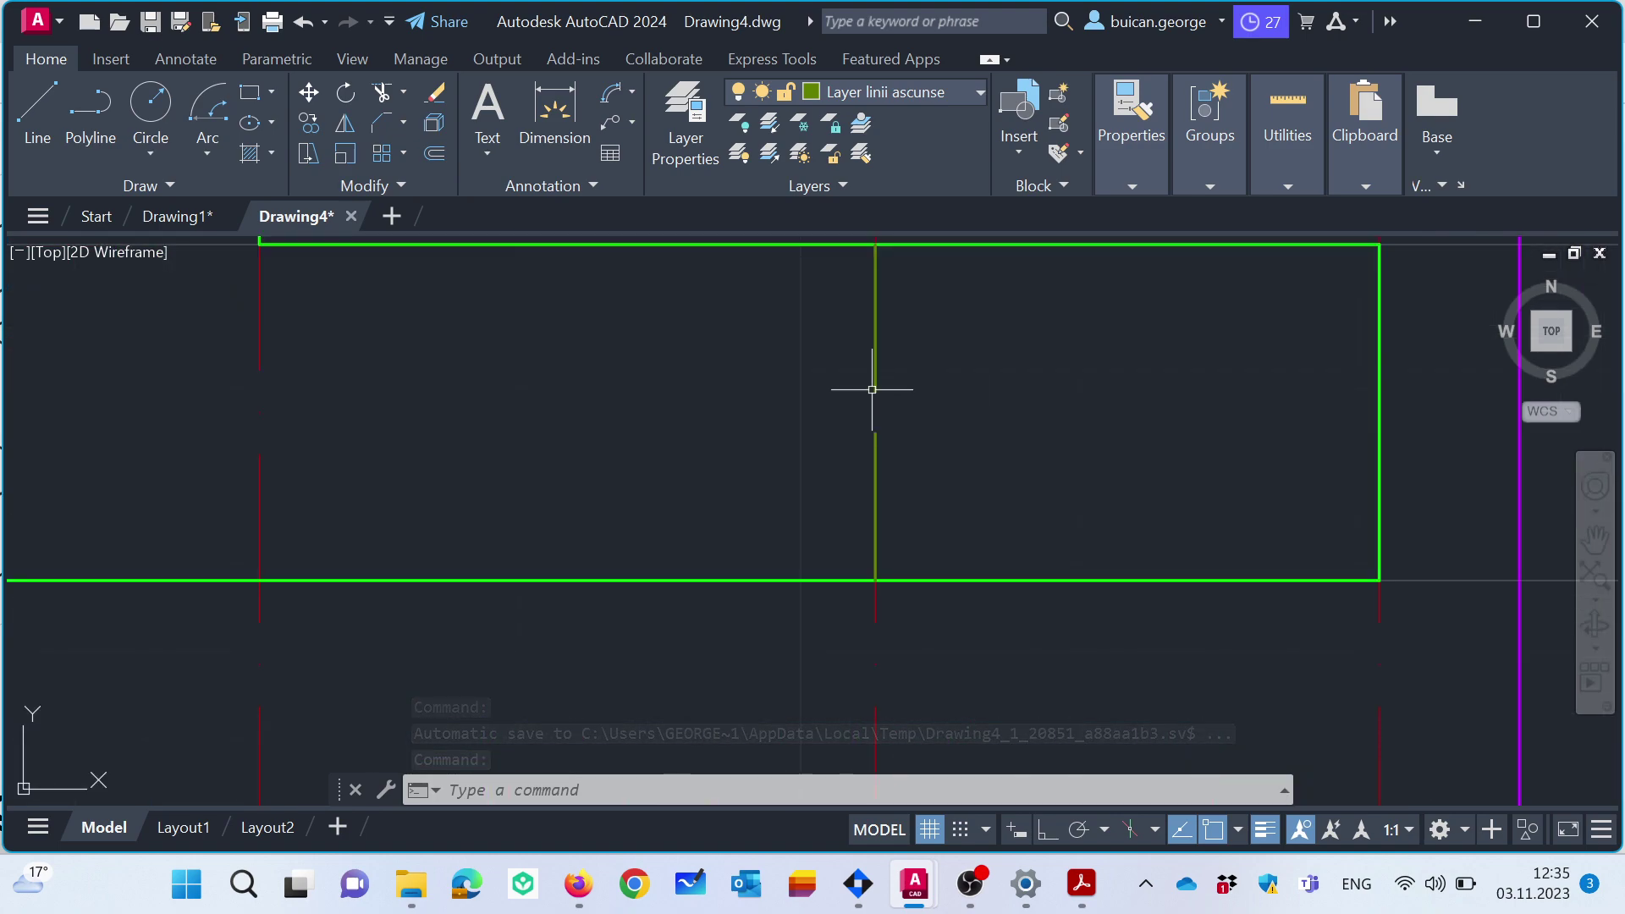
mouse_move(1131, 134)
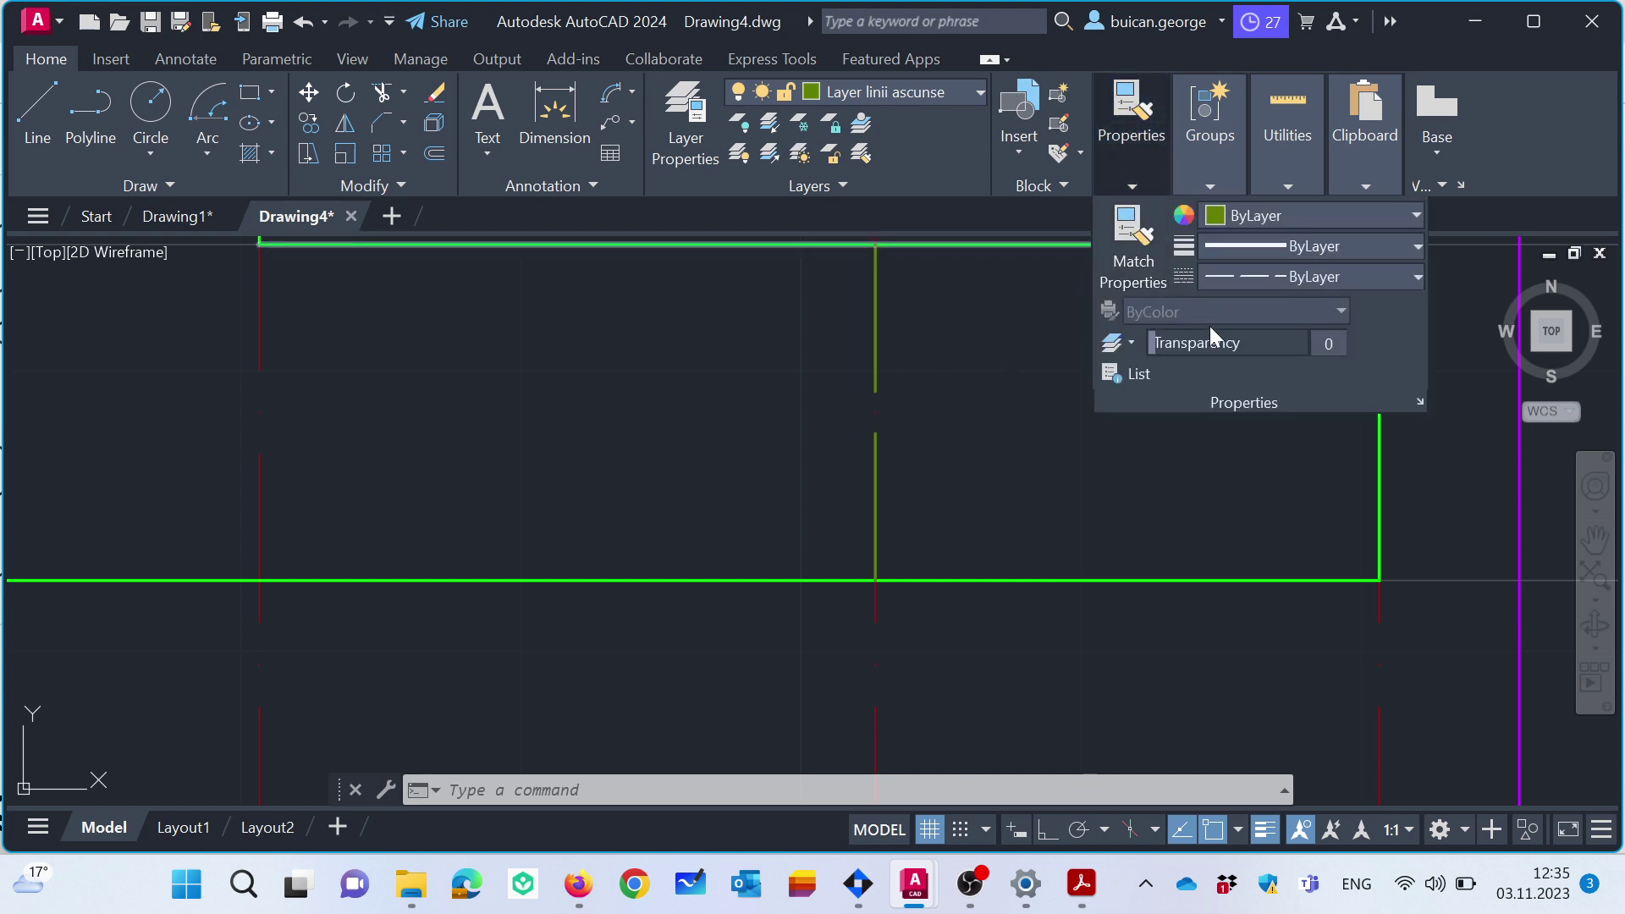
Set the global linetype scale factor to 0.2 with ACAD_ISO02W100 selected.
left_click(1389, 272)
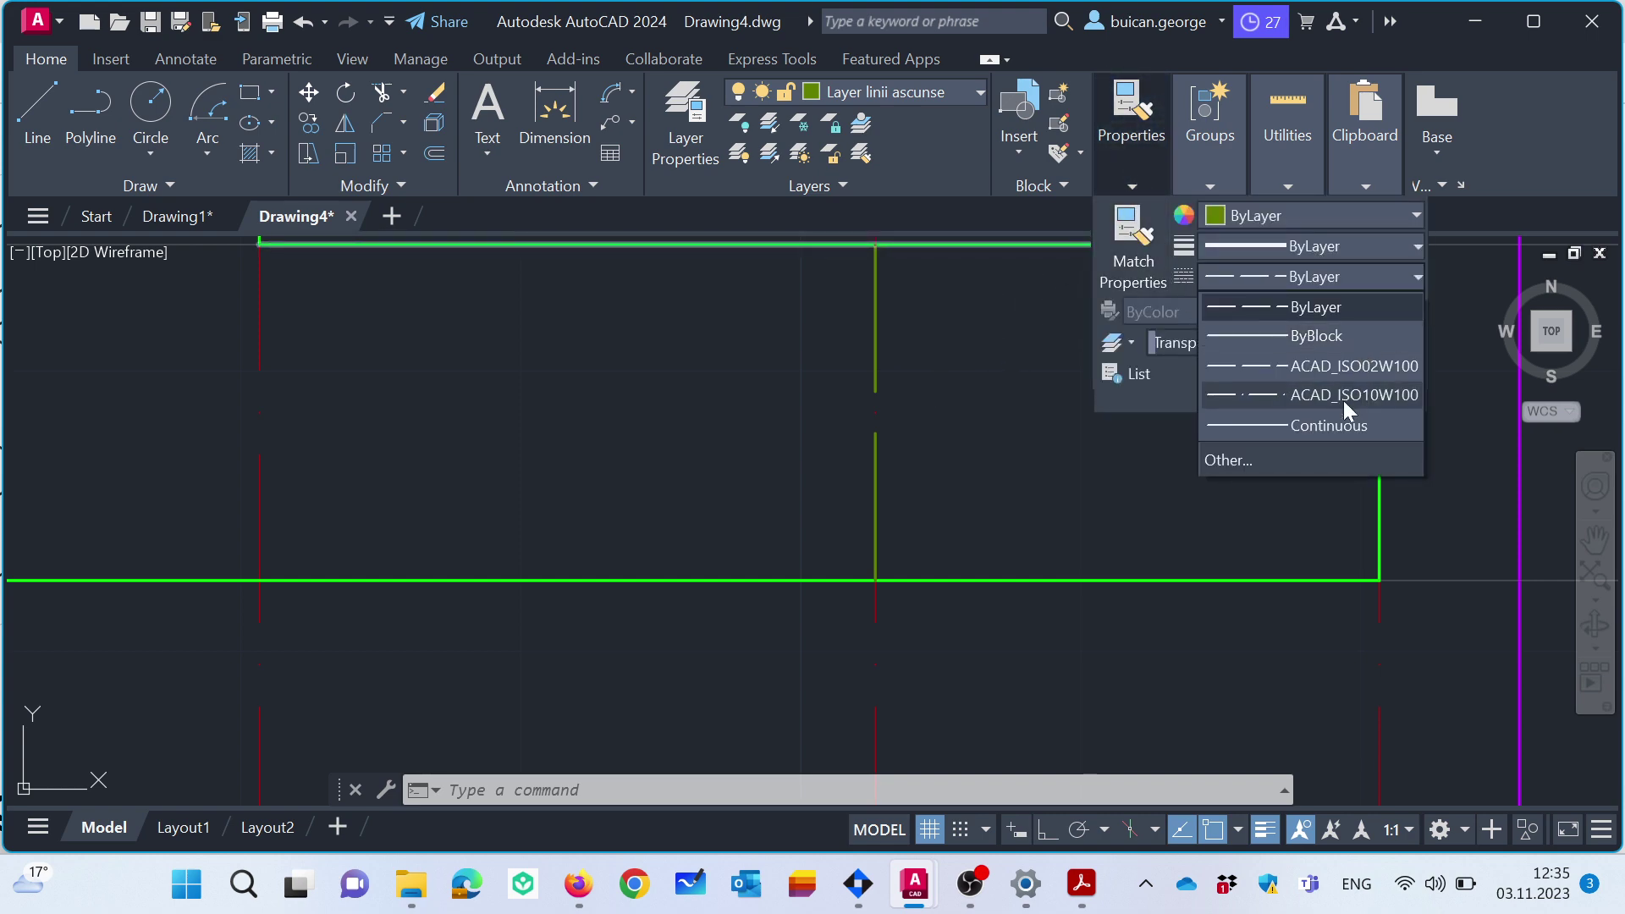
left_click(1303, 457)
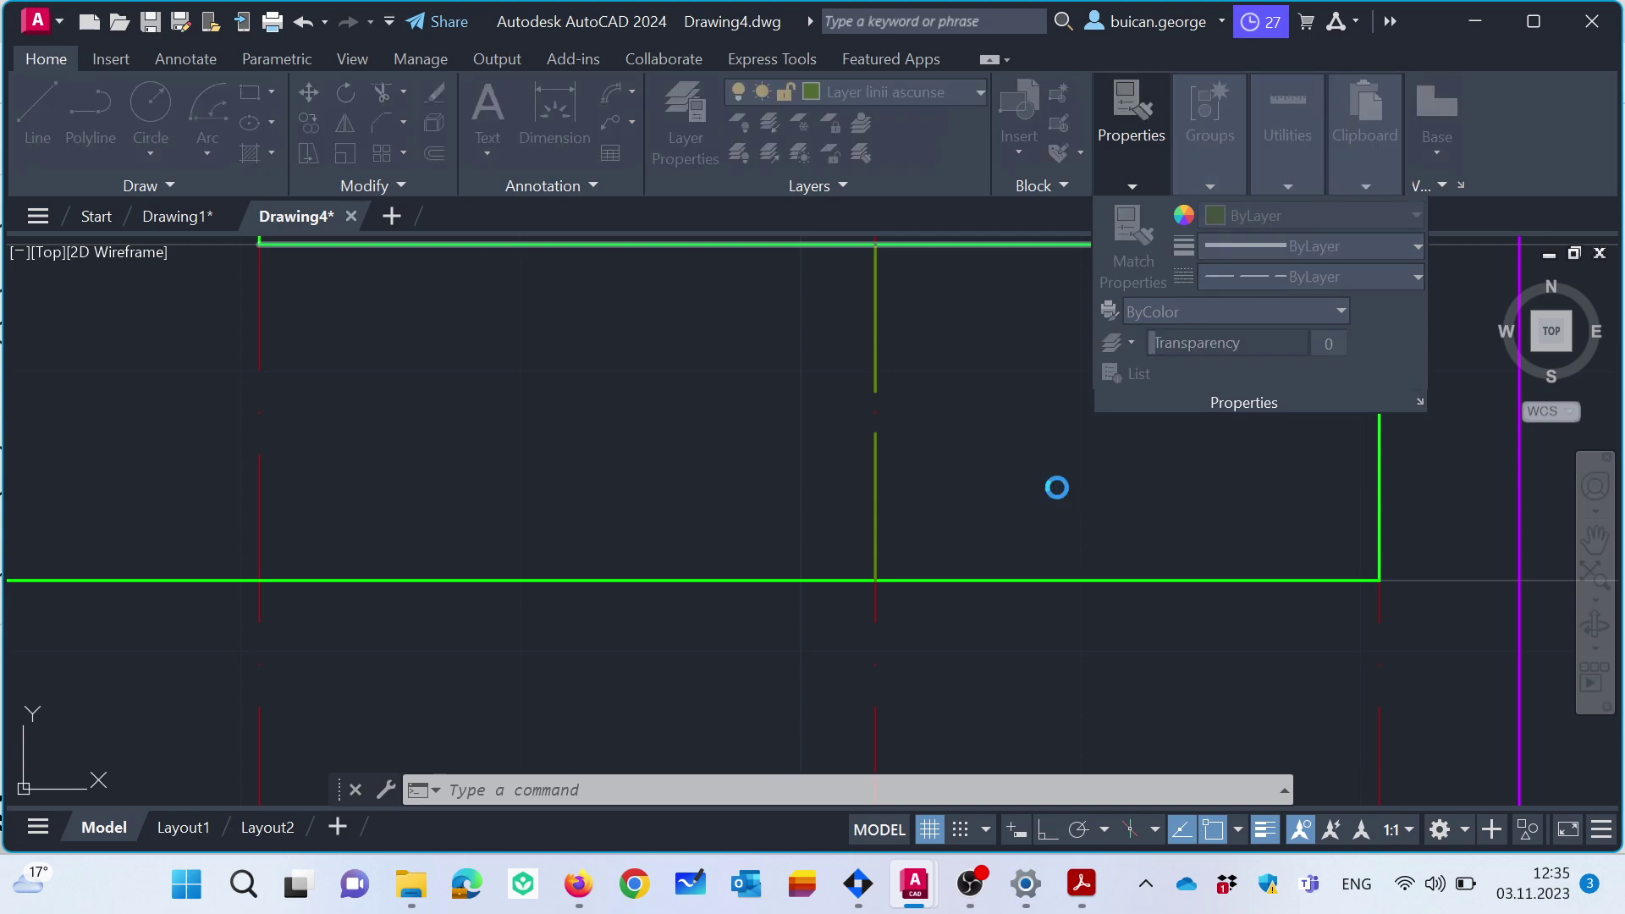
left_click(762, 398)
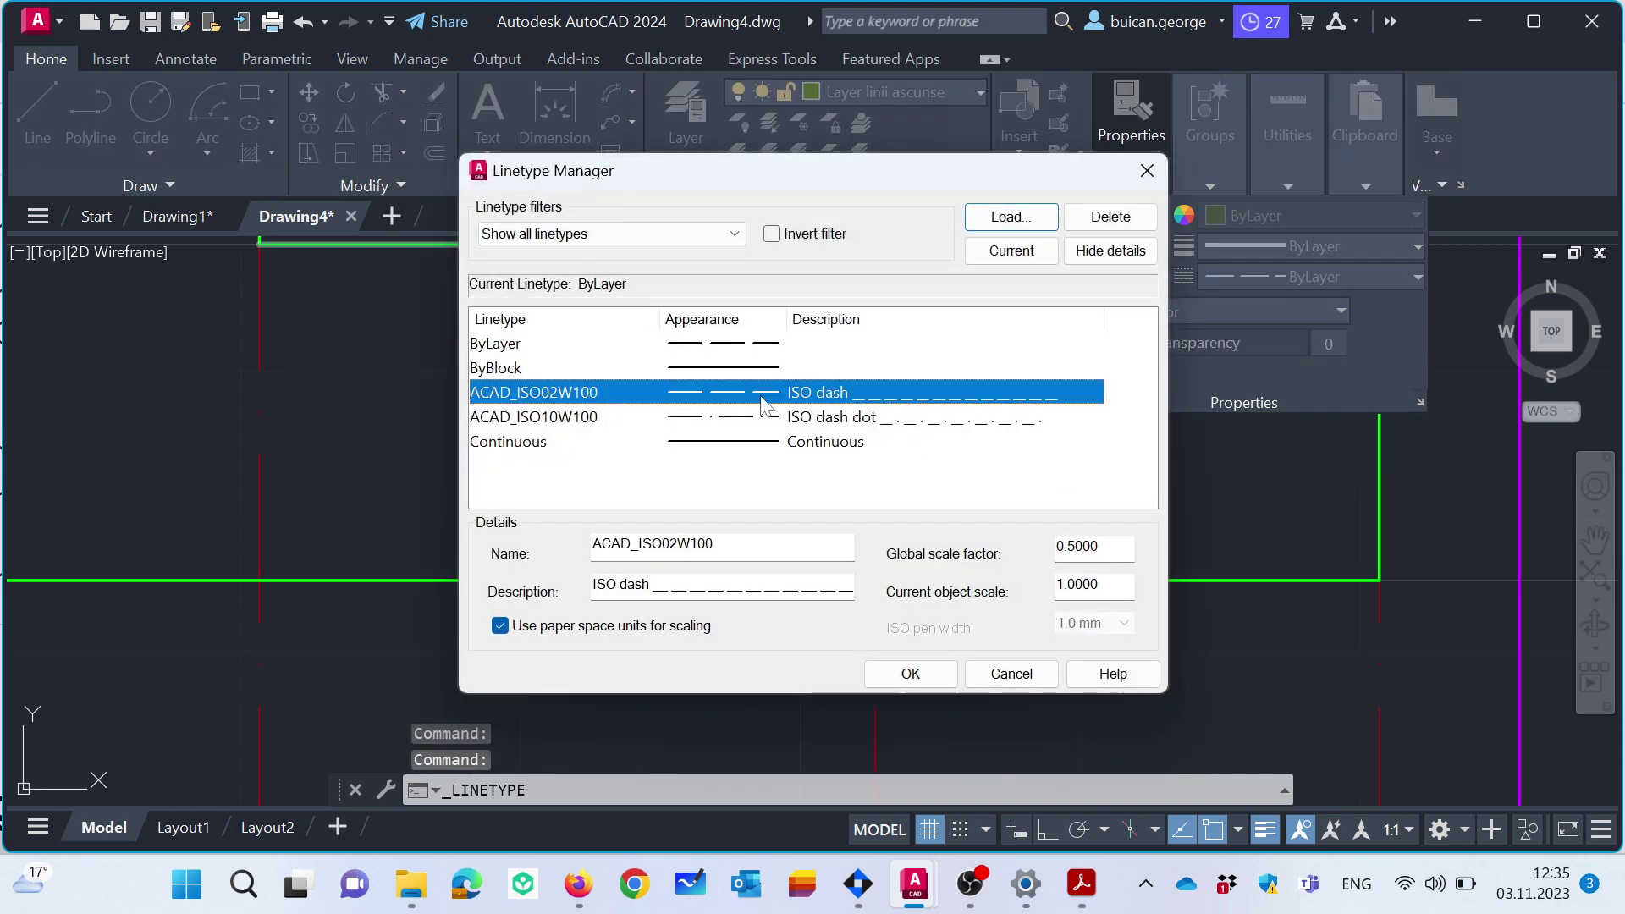
double_click(1091, 546)
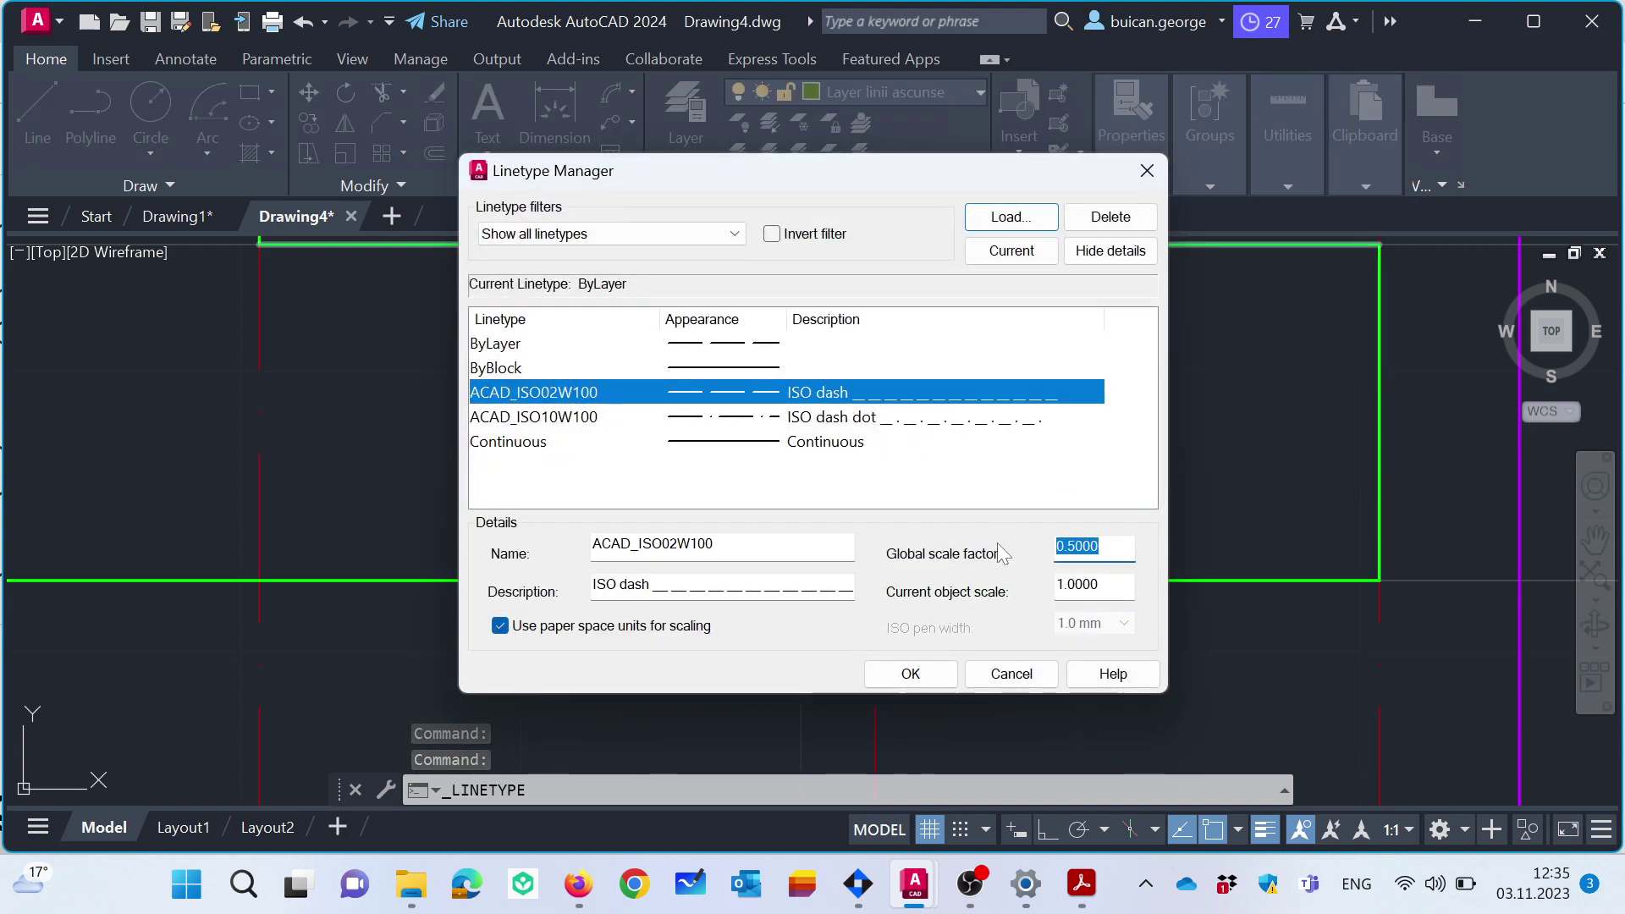
type("0.5")
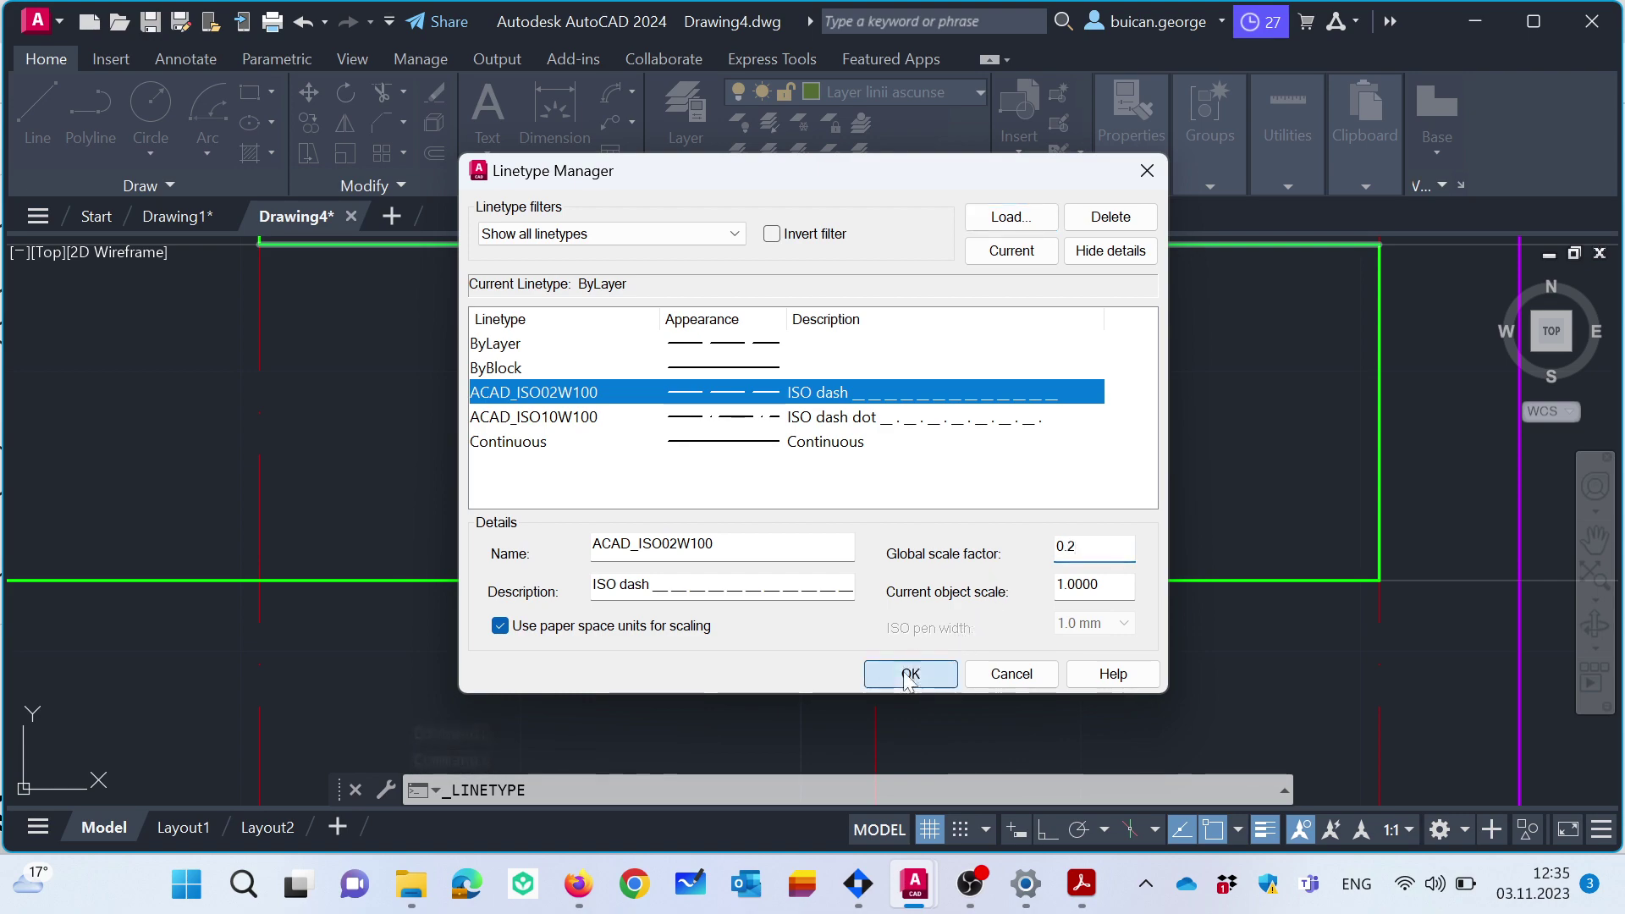
left_click(902, 677)
scroll(954, 351, "down", 4)
Zoom and pan to inspect the dashed hidden line in the L-shaped view.
scroll(997, 358, "down", 2)
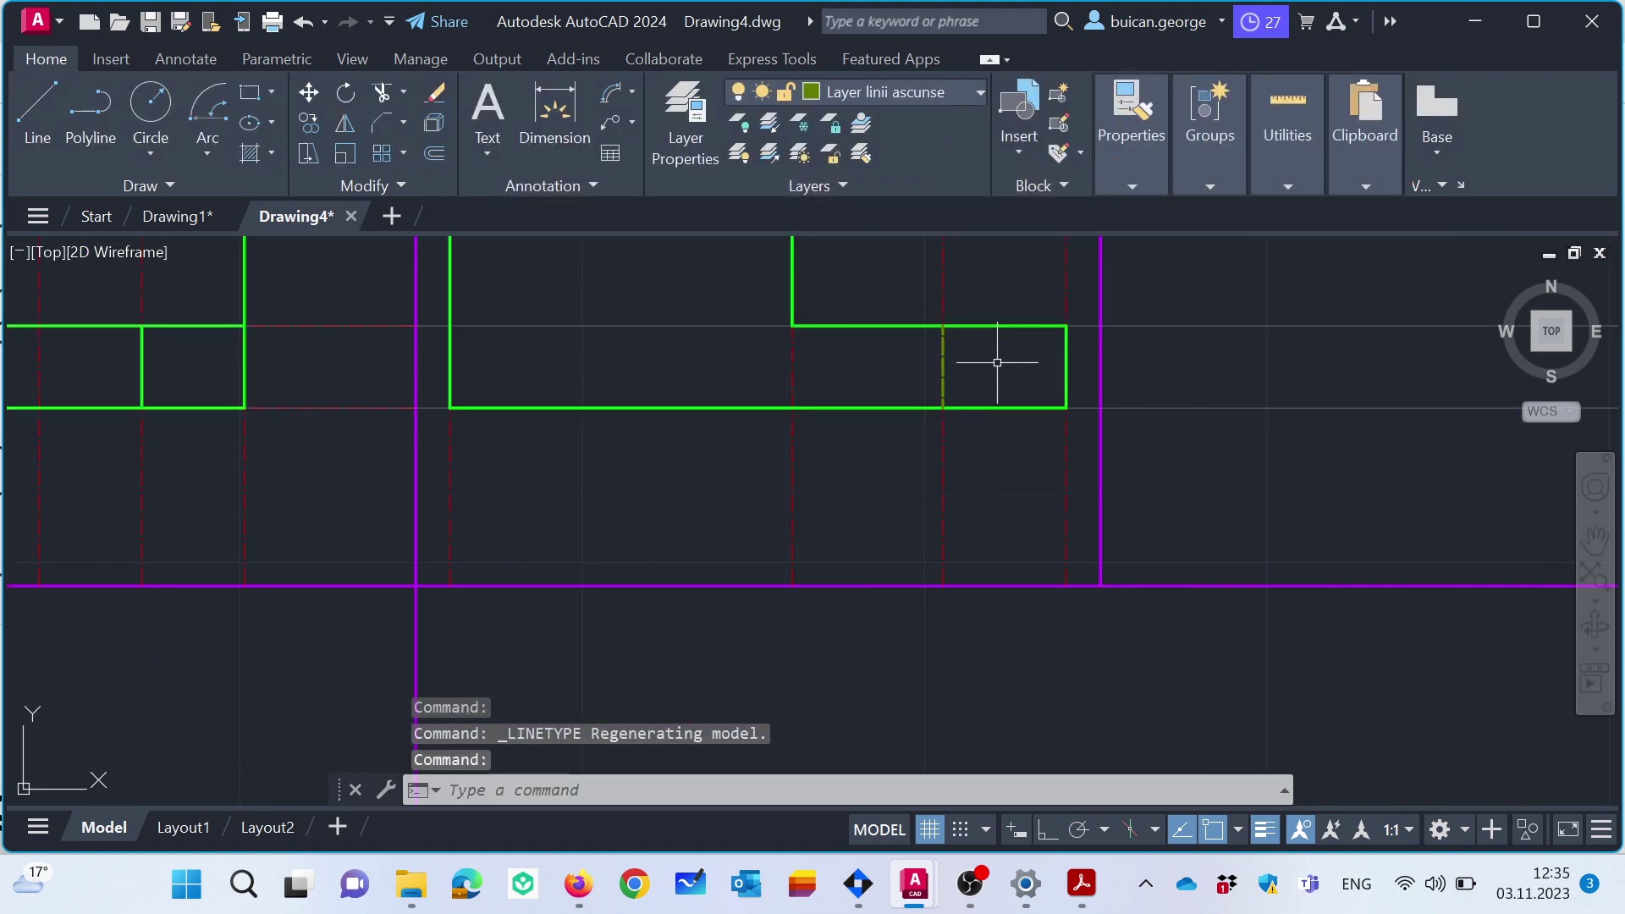
scroll(977, 360, "up", 4)
scroll(977, 359, "up", 2)
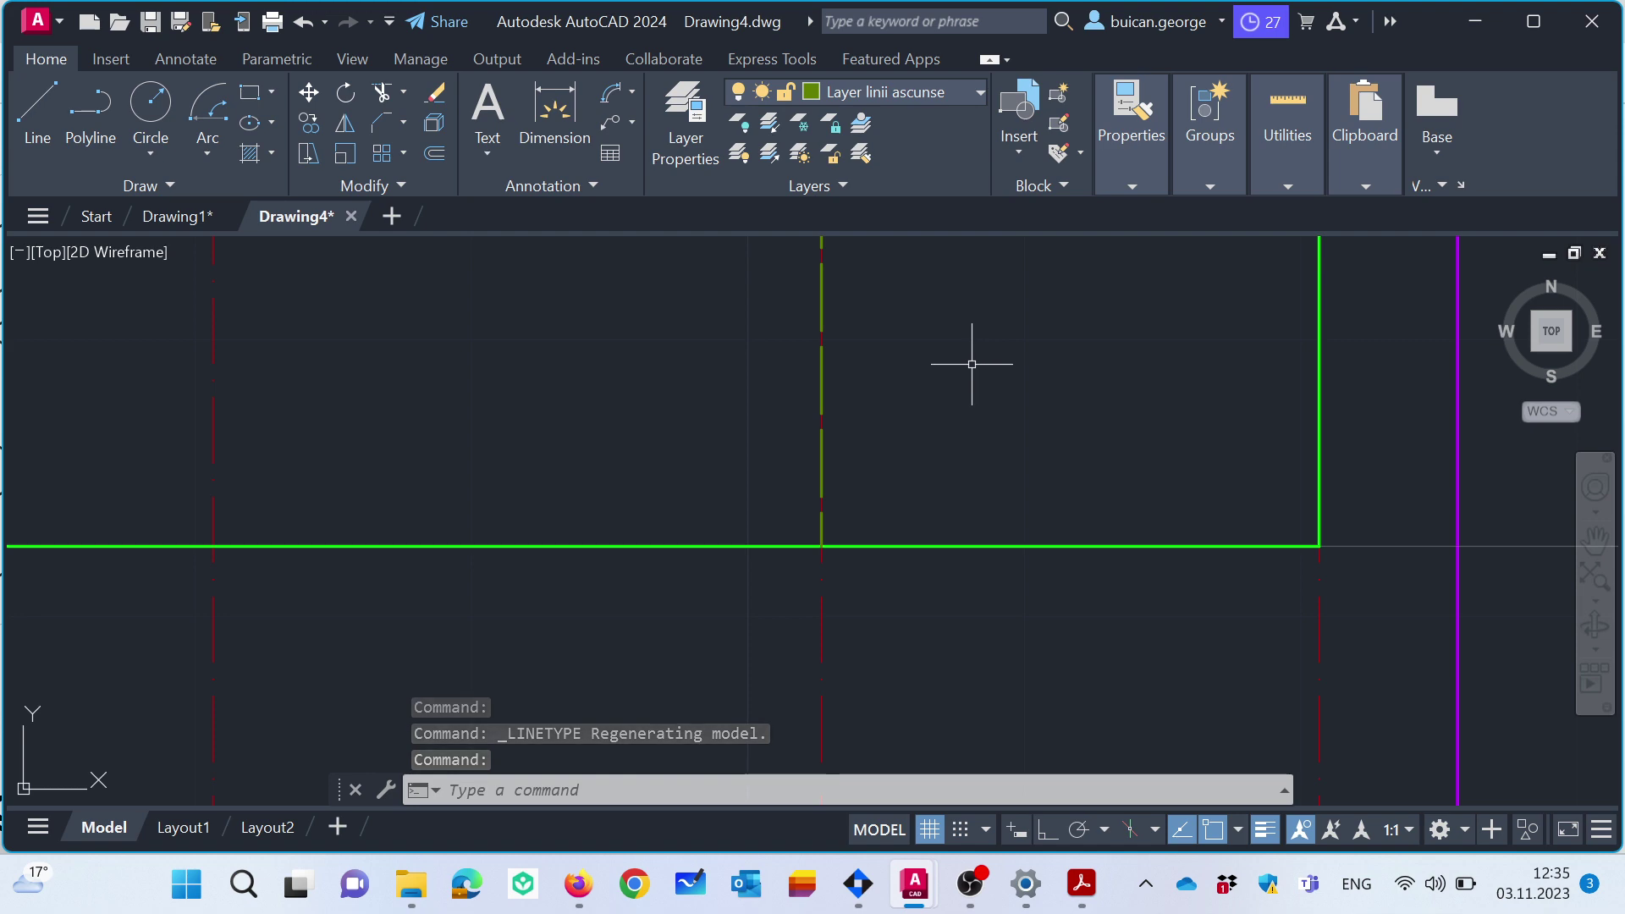
scroll(971, 364, "up", 2)
scroll(794, 360, "down", 2)
scroll(787, 362, "down", 4)
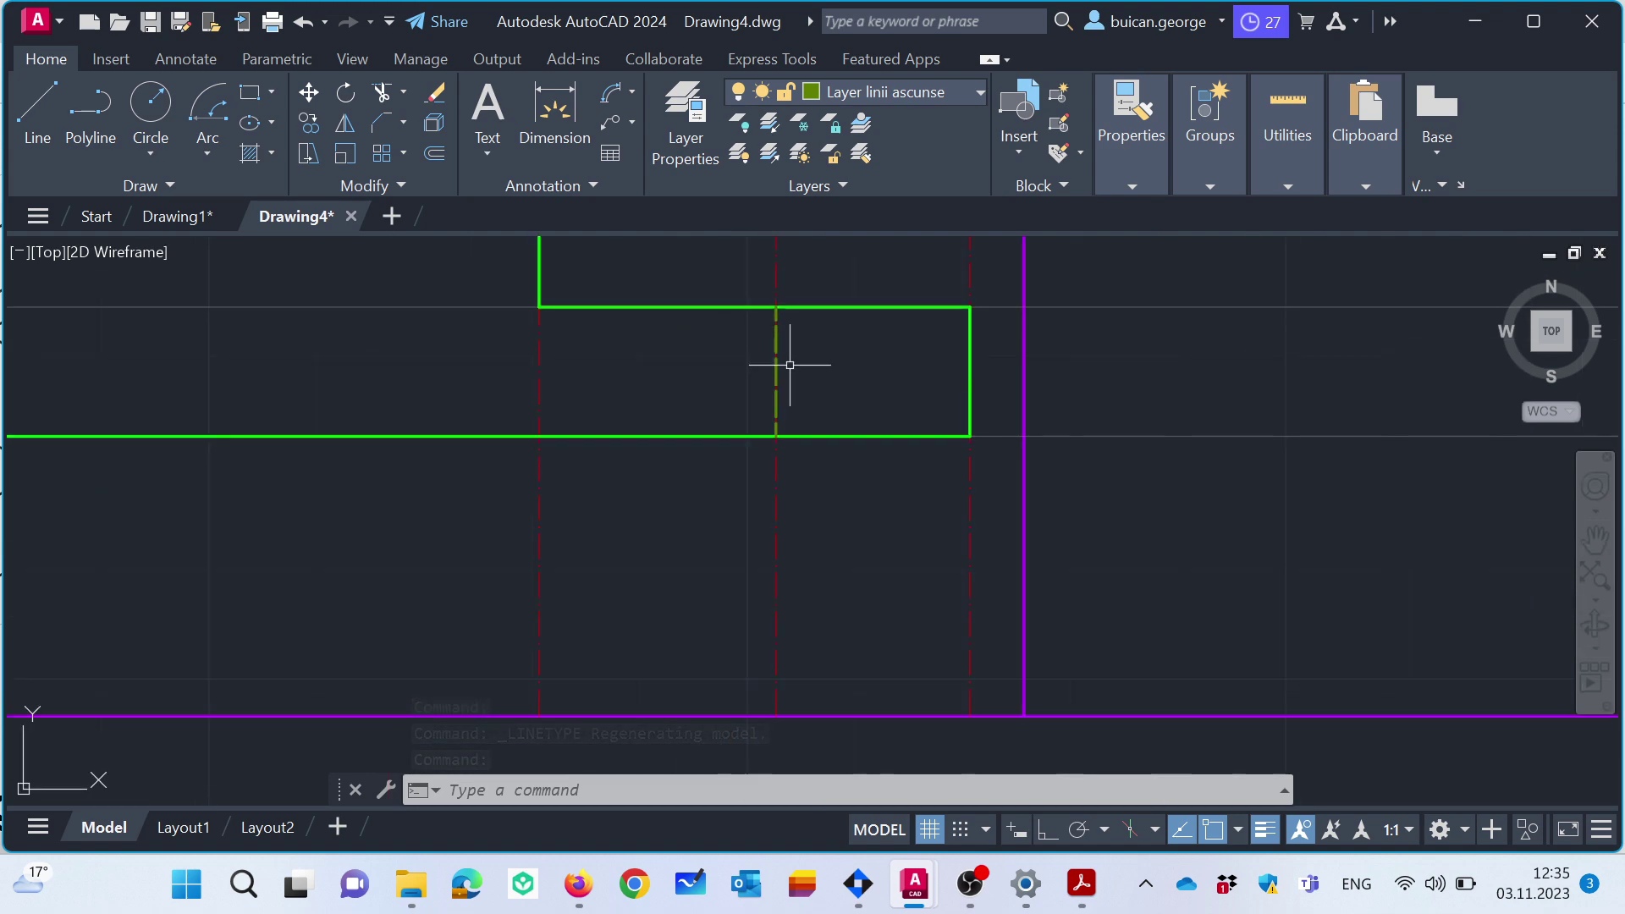
scroll(787, 362, "down", 2)
scroll(449, 344, "down", 2)
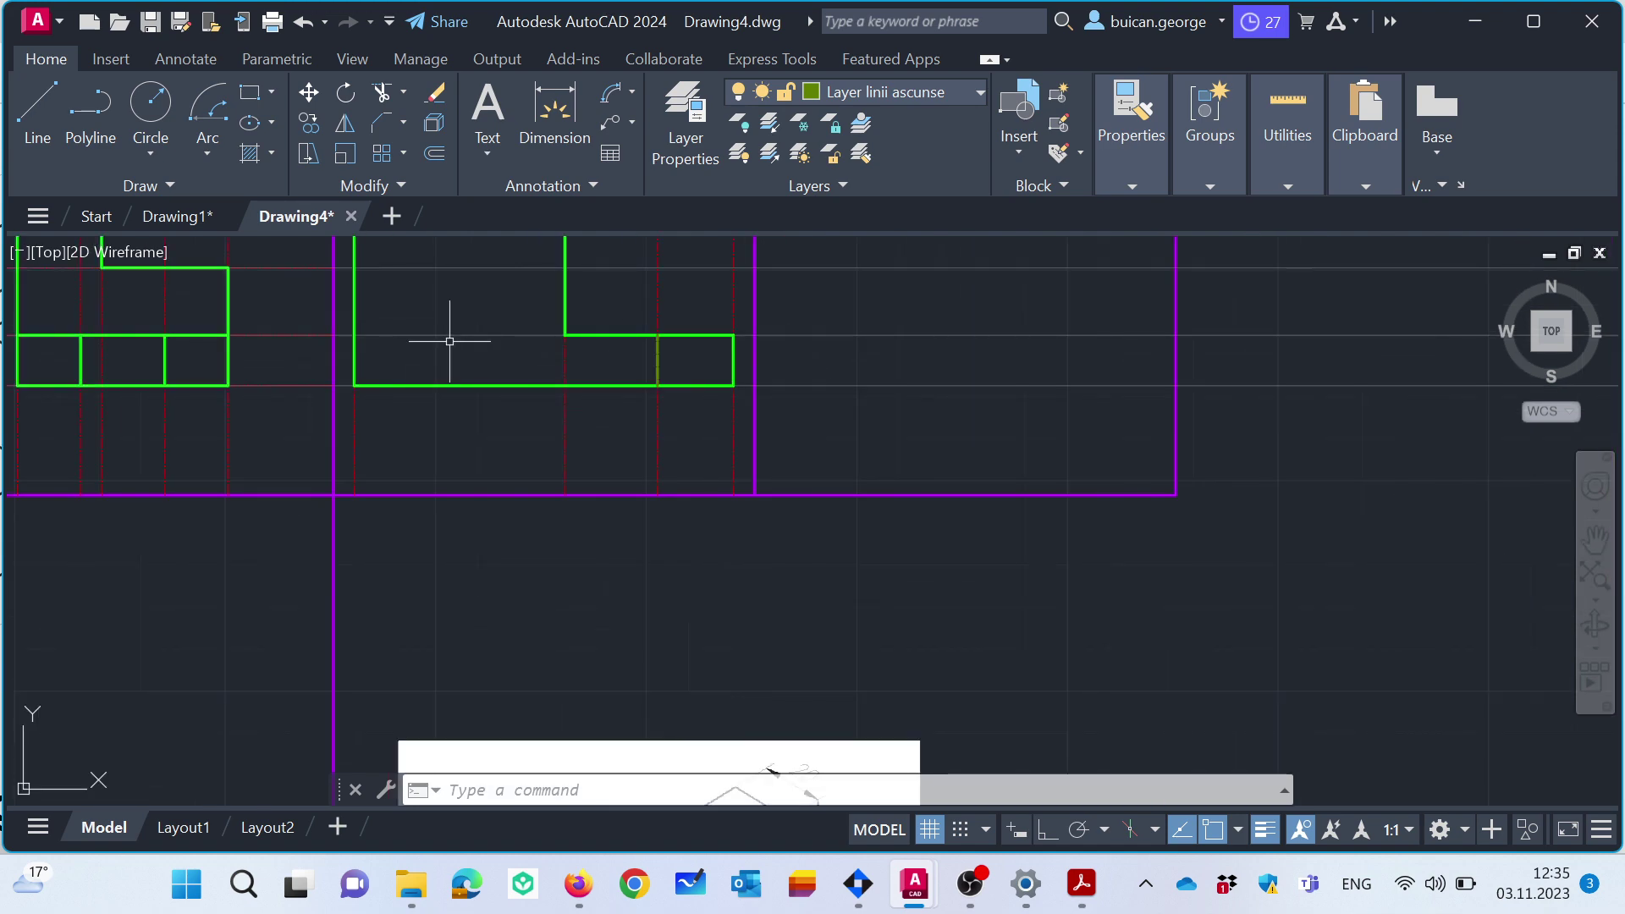
middle_click_drag(446, 334, 540, 446)
scroll(685, 415, "up", 2)
scroll(779, 479, "up", 2)
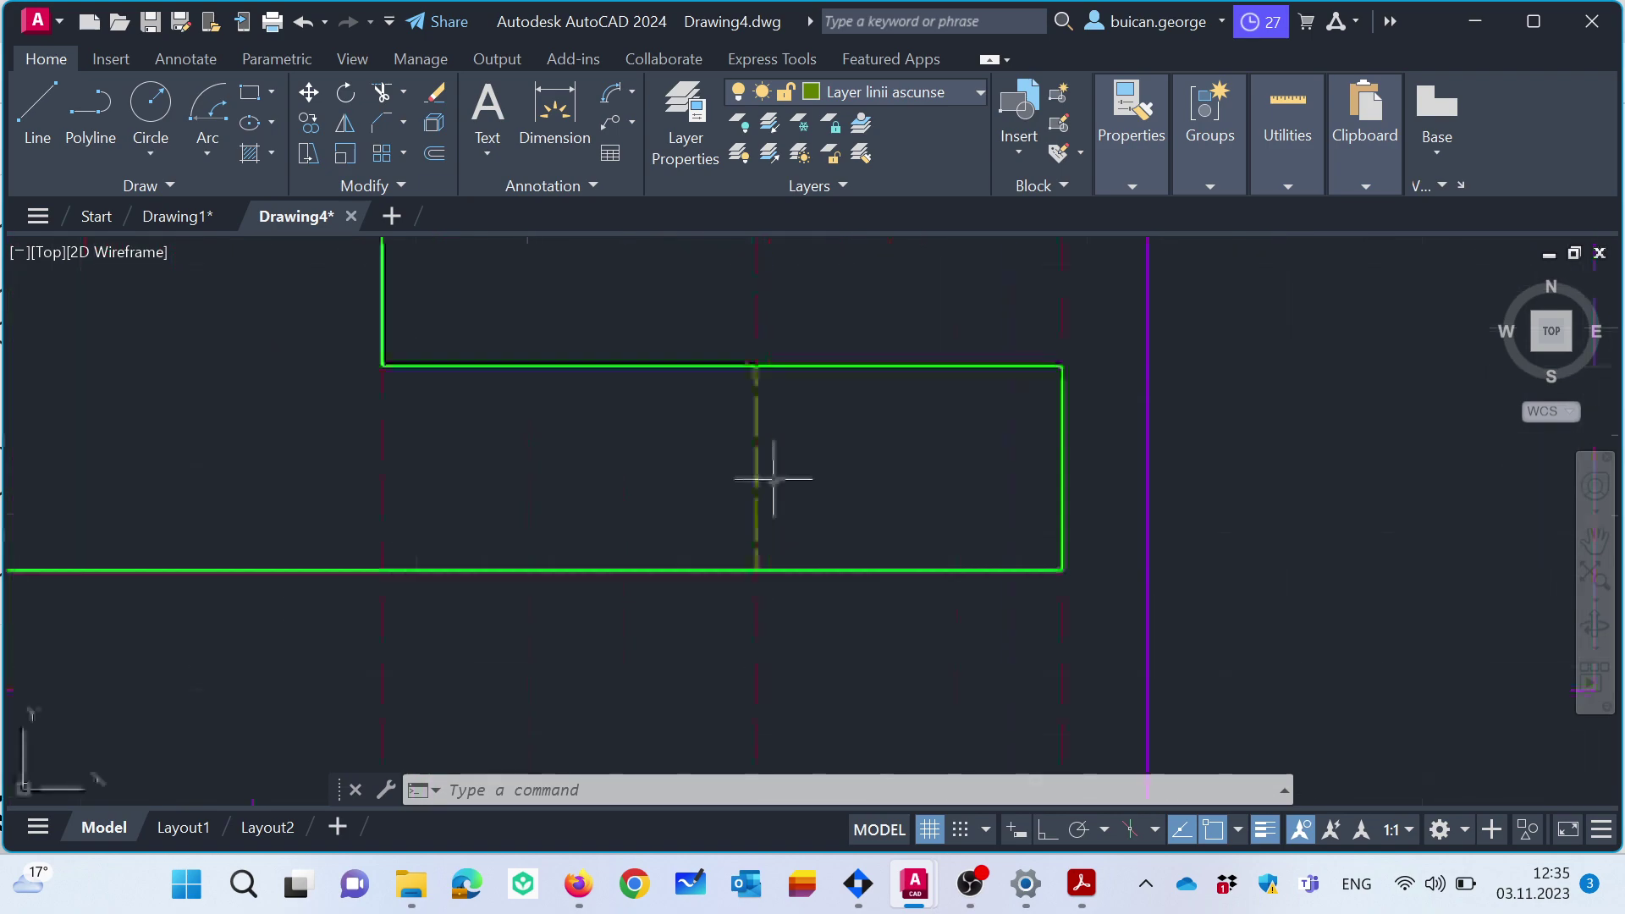
left_click(1131, 187)
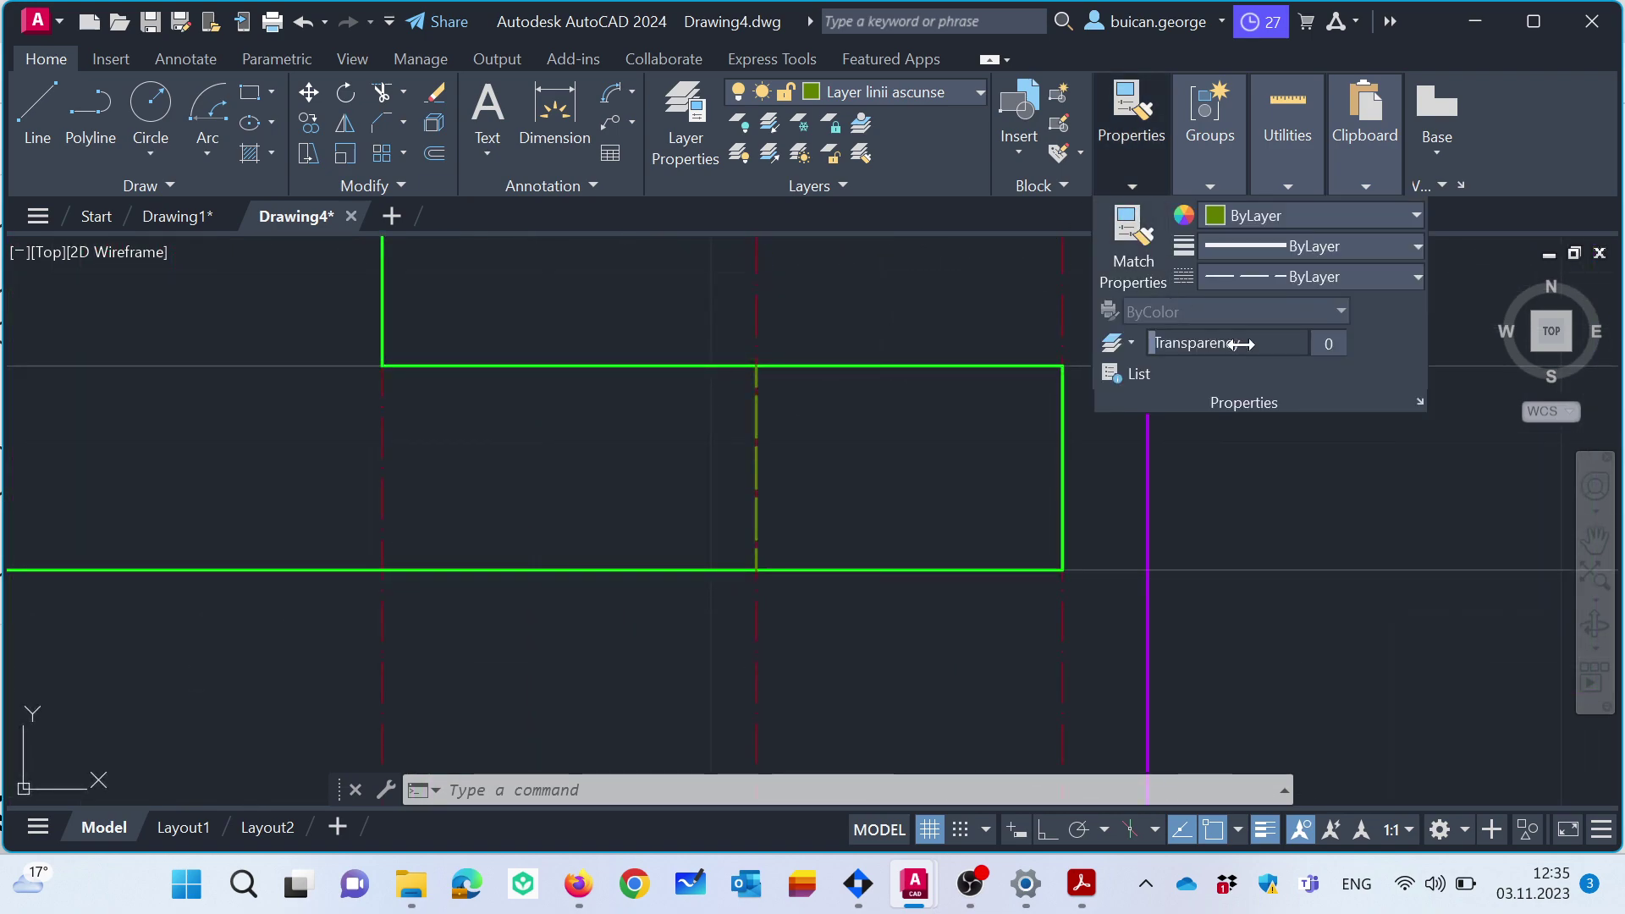
Change the global linetype scale factor to 0.5 and zoom out to show both views.
left_click(1386, 277)
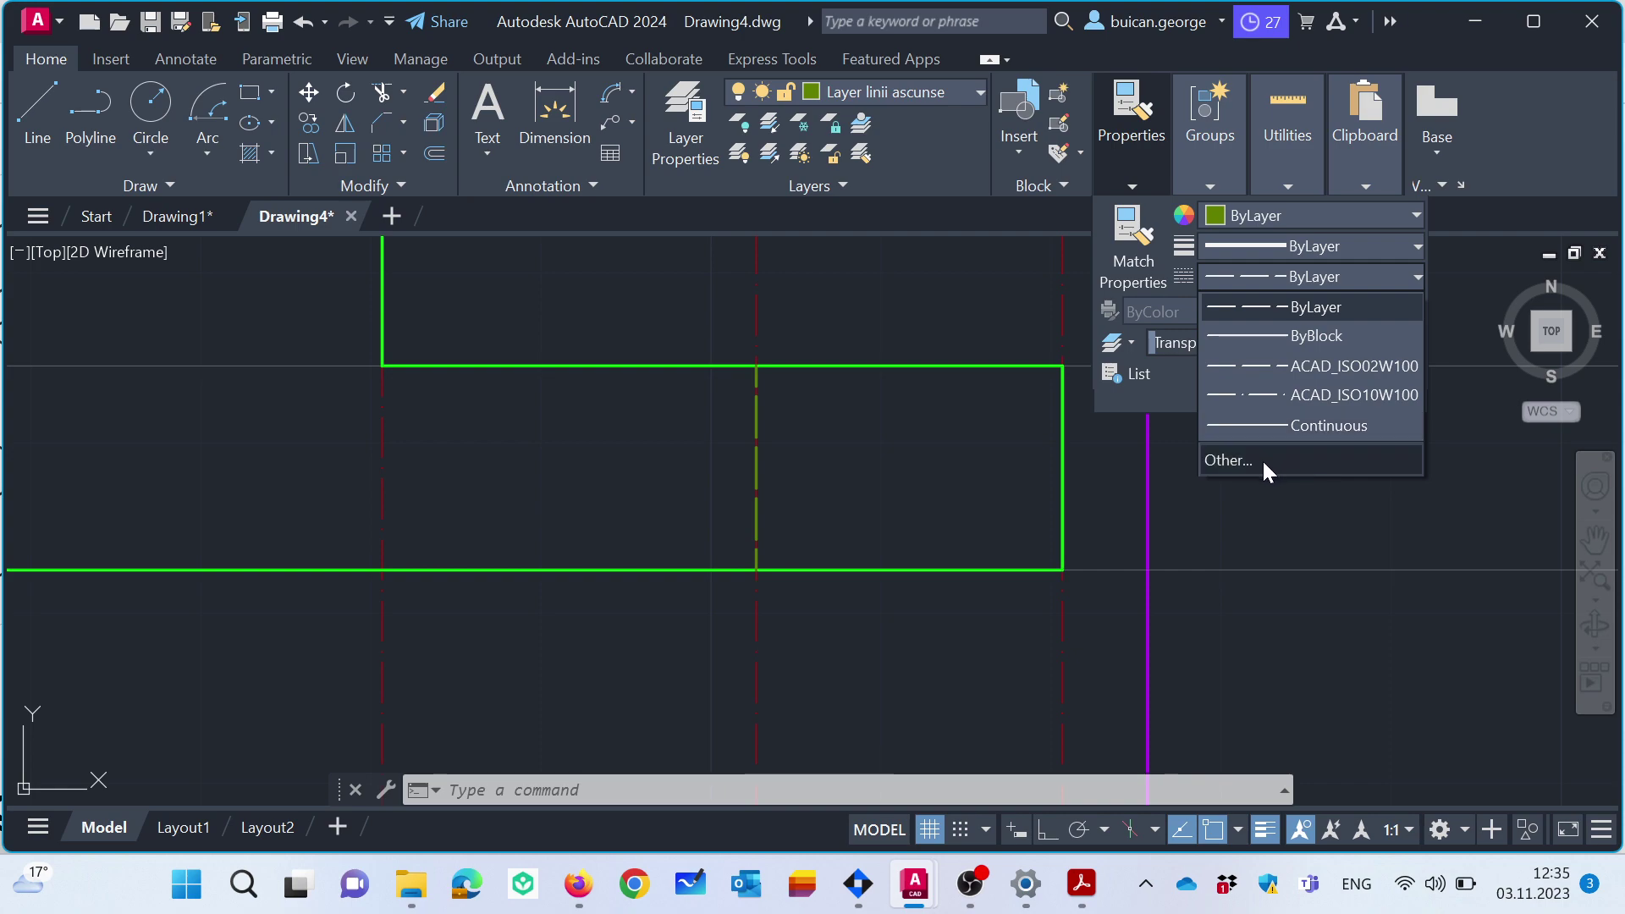
left_click(1262, 460)
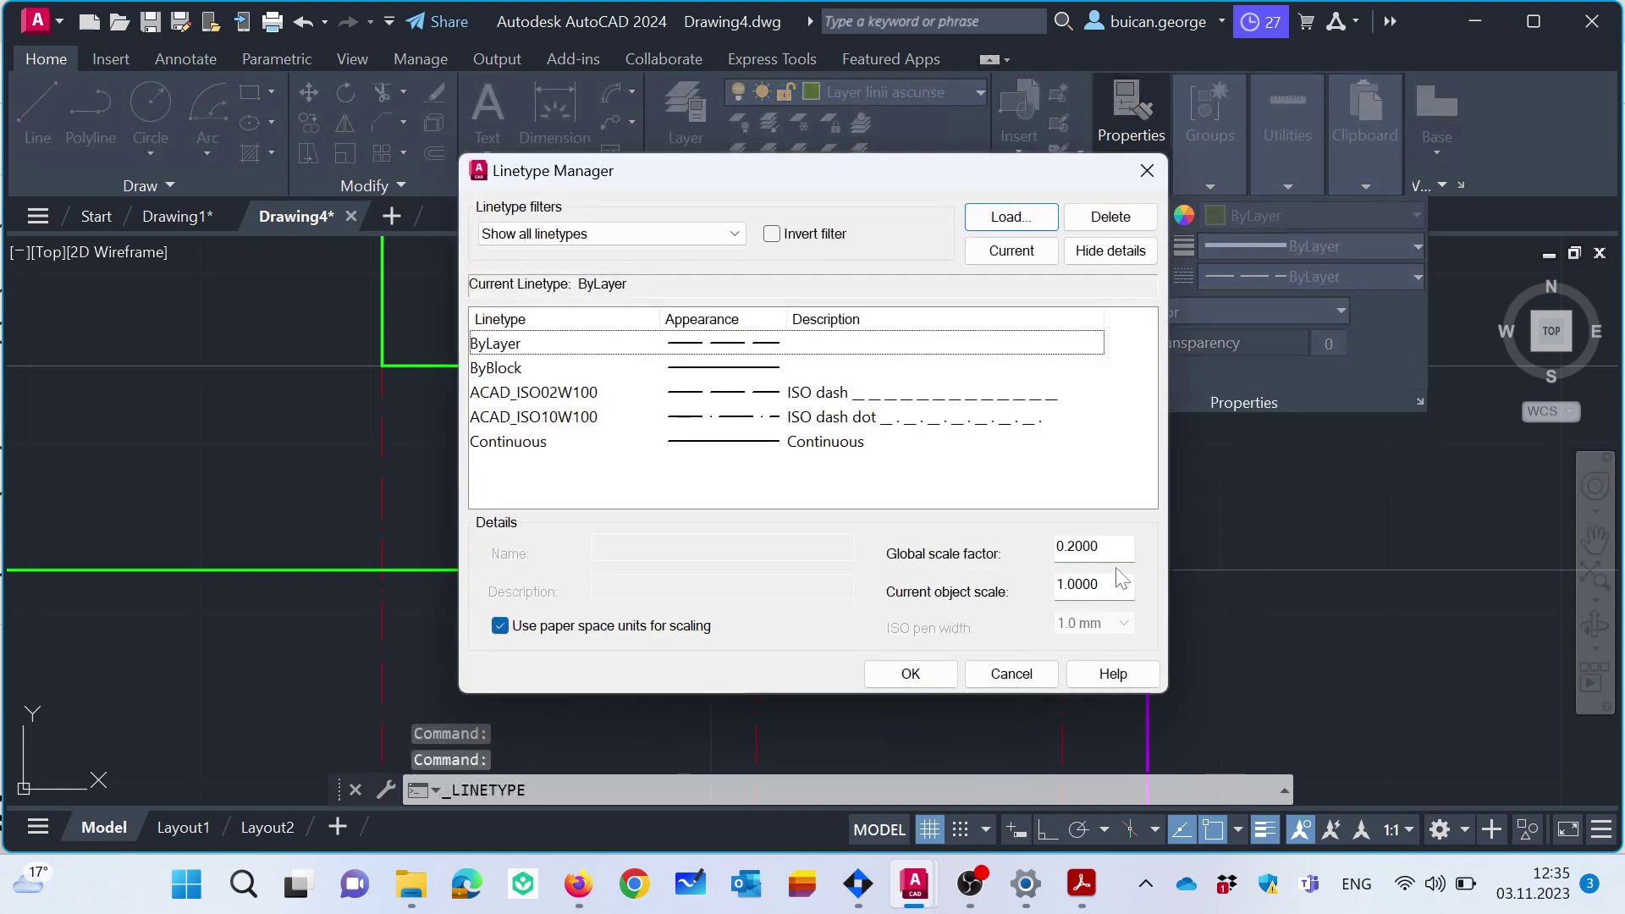
type("0.5")
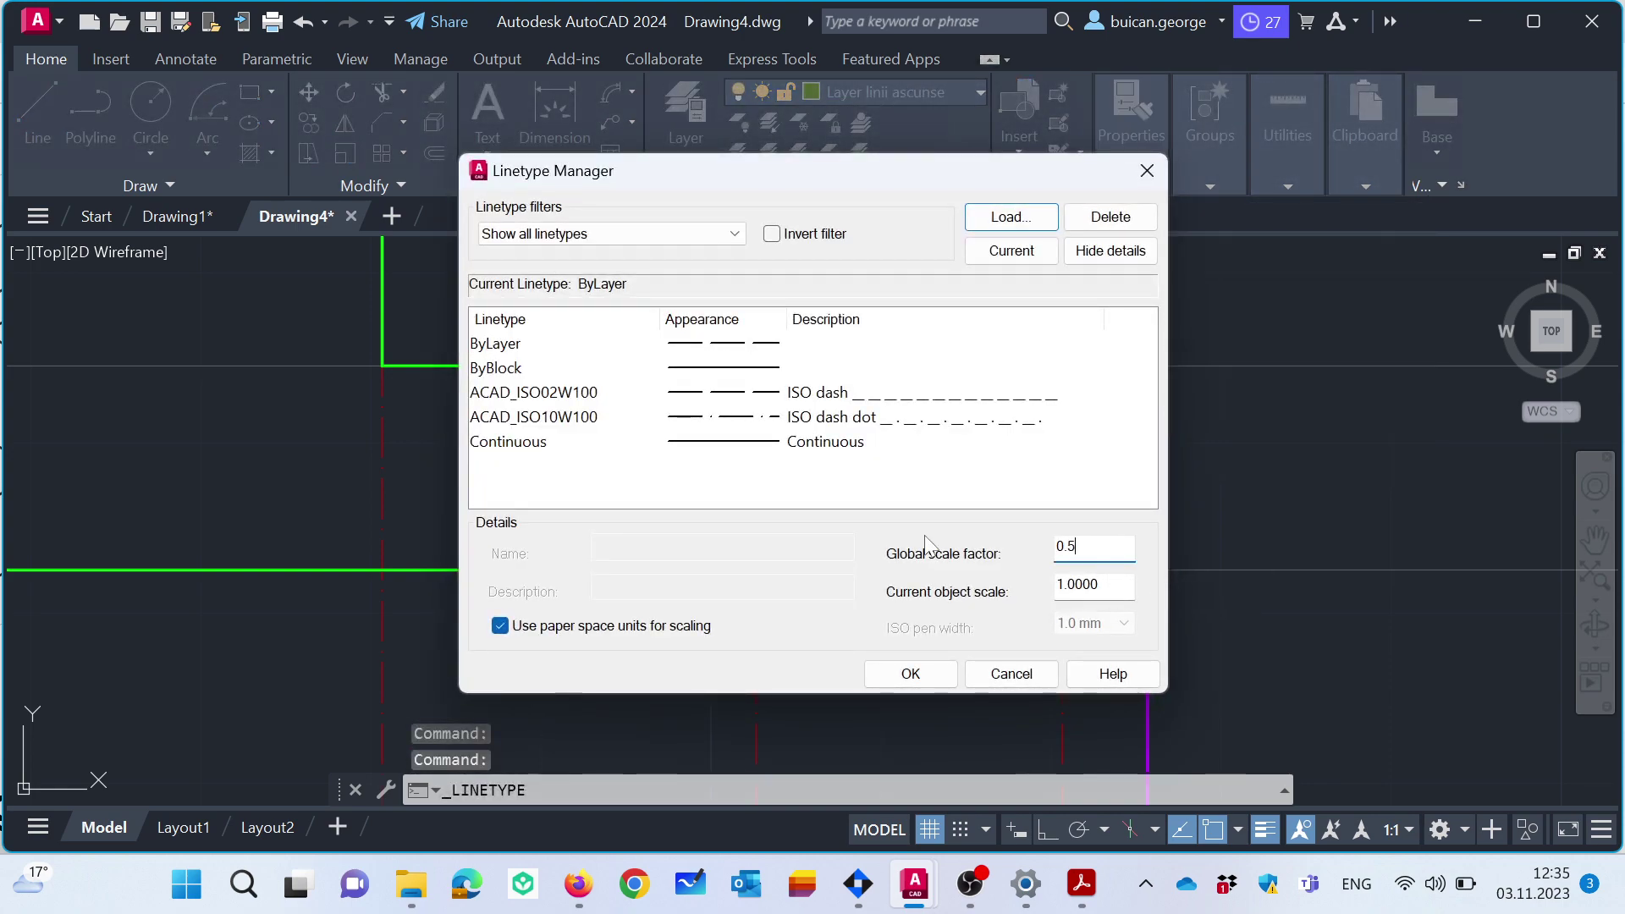
left_click(910, 674)
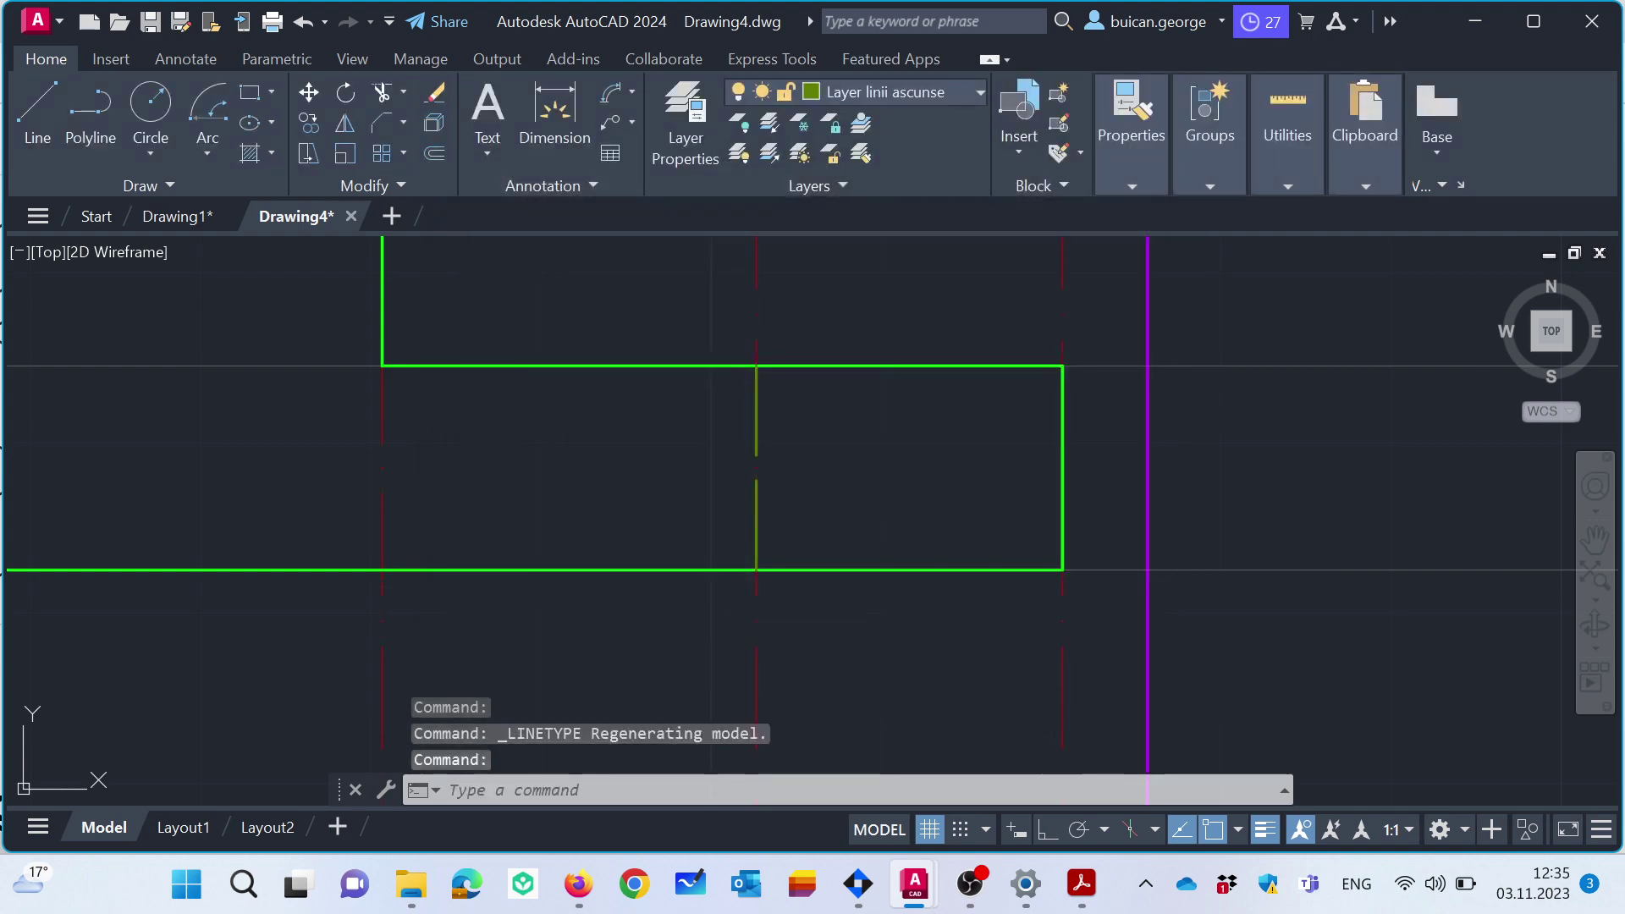
scroll(482, 337, "down", 2)
scroll(482, 337, "down", 1)
middle_click_drag(482, 338, 544, 609)
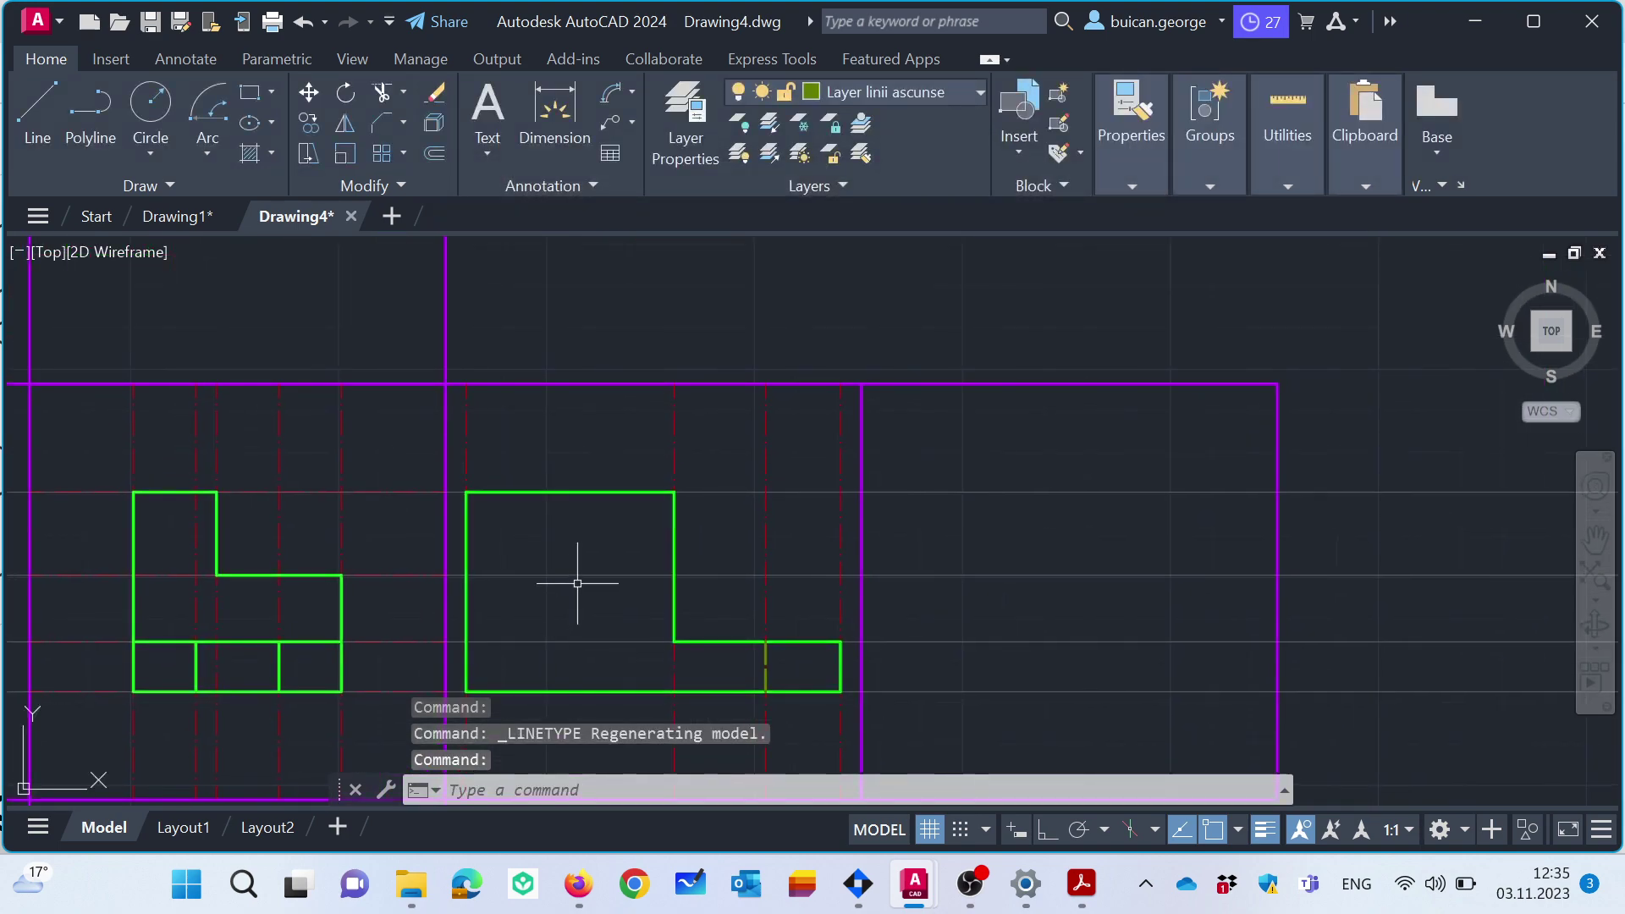
scroll(573, 573, "up", 2)
mouse_move(536, 500)
middle_mouse_down()
mouse_move(638, 332)
mouse_move(660, 349)
middle_mouse_up()
scroll(660, 349, "down", 5)
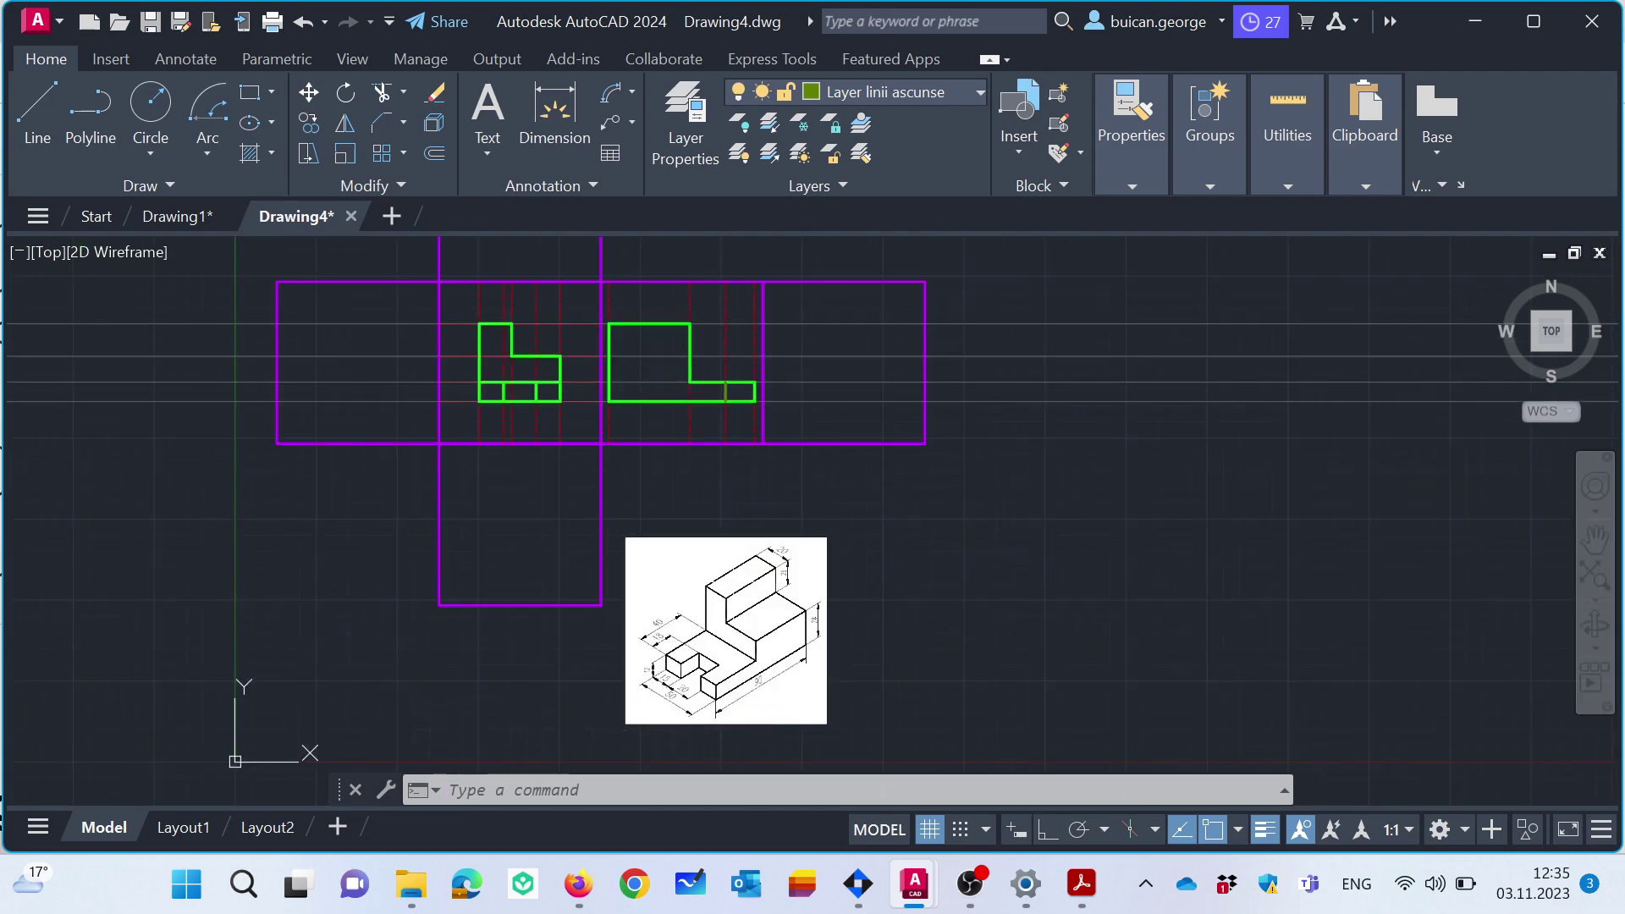
scroll(651, 357, "up", 2)
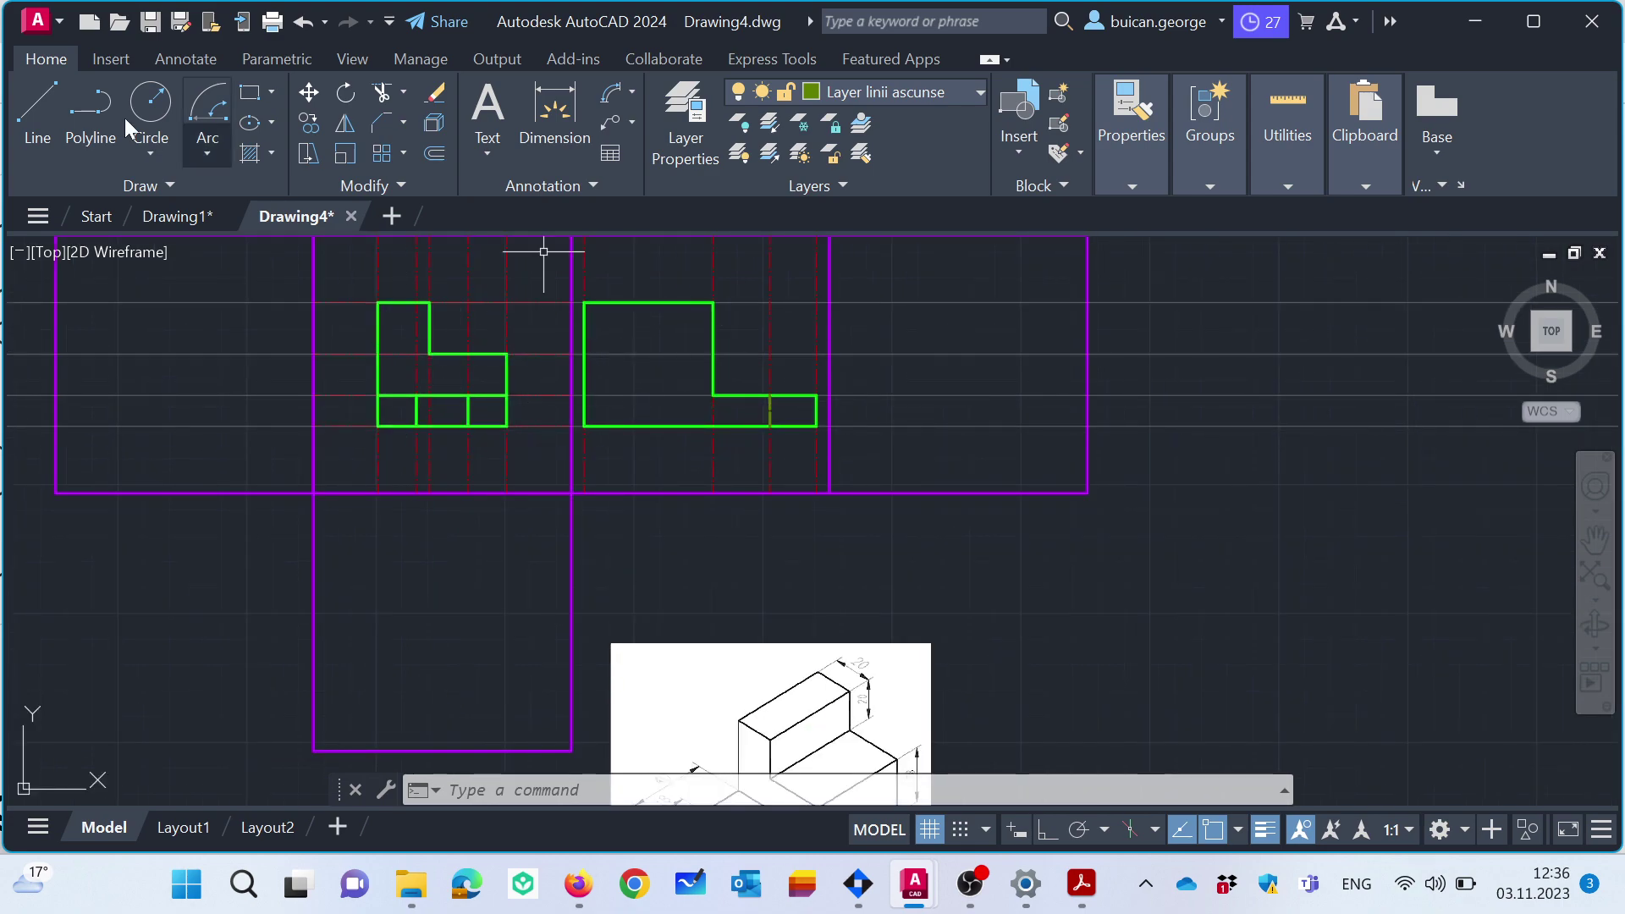
Draw a horizontal hidden line across the right view at step height, then make Layer lini ajutatoare current.
left_click(23, 112)
left_click(584, 353)
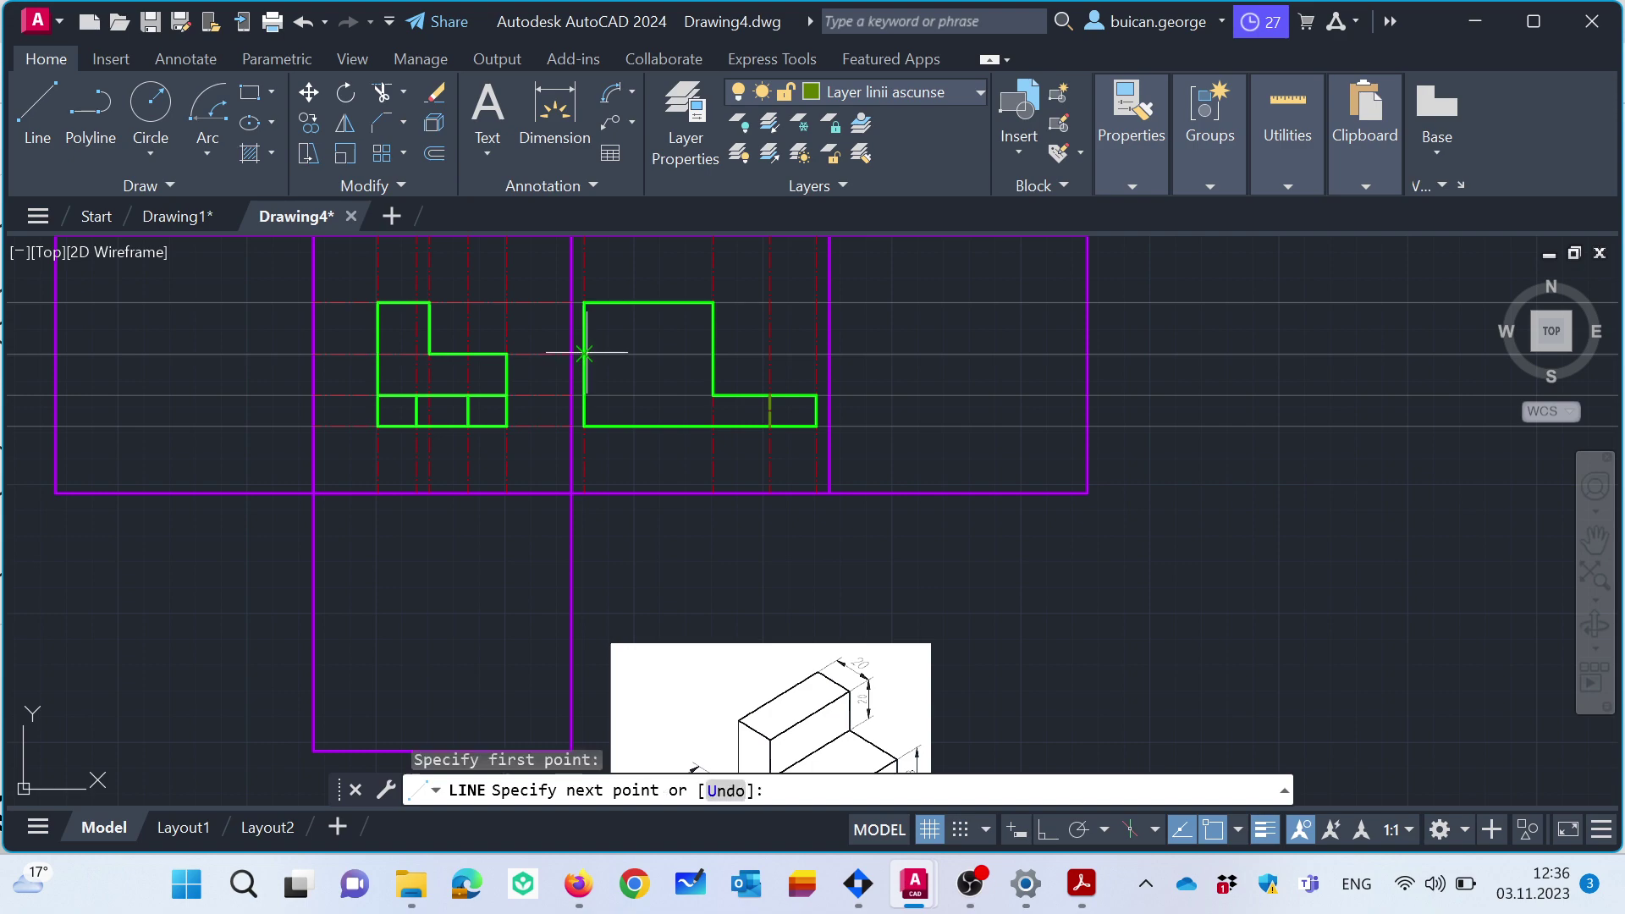
left_click(712, 354)
key("Escape")
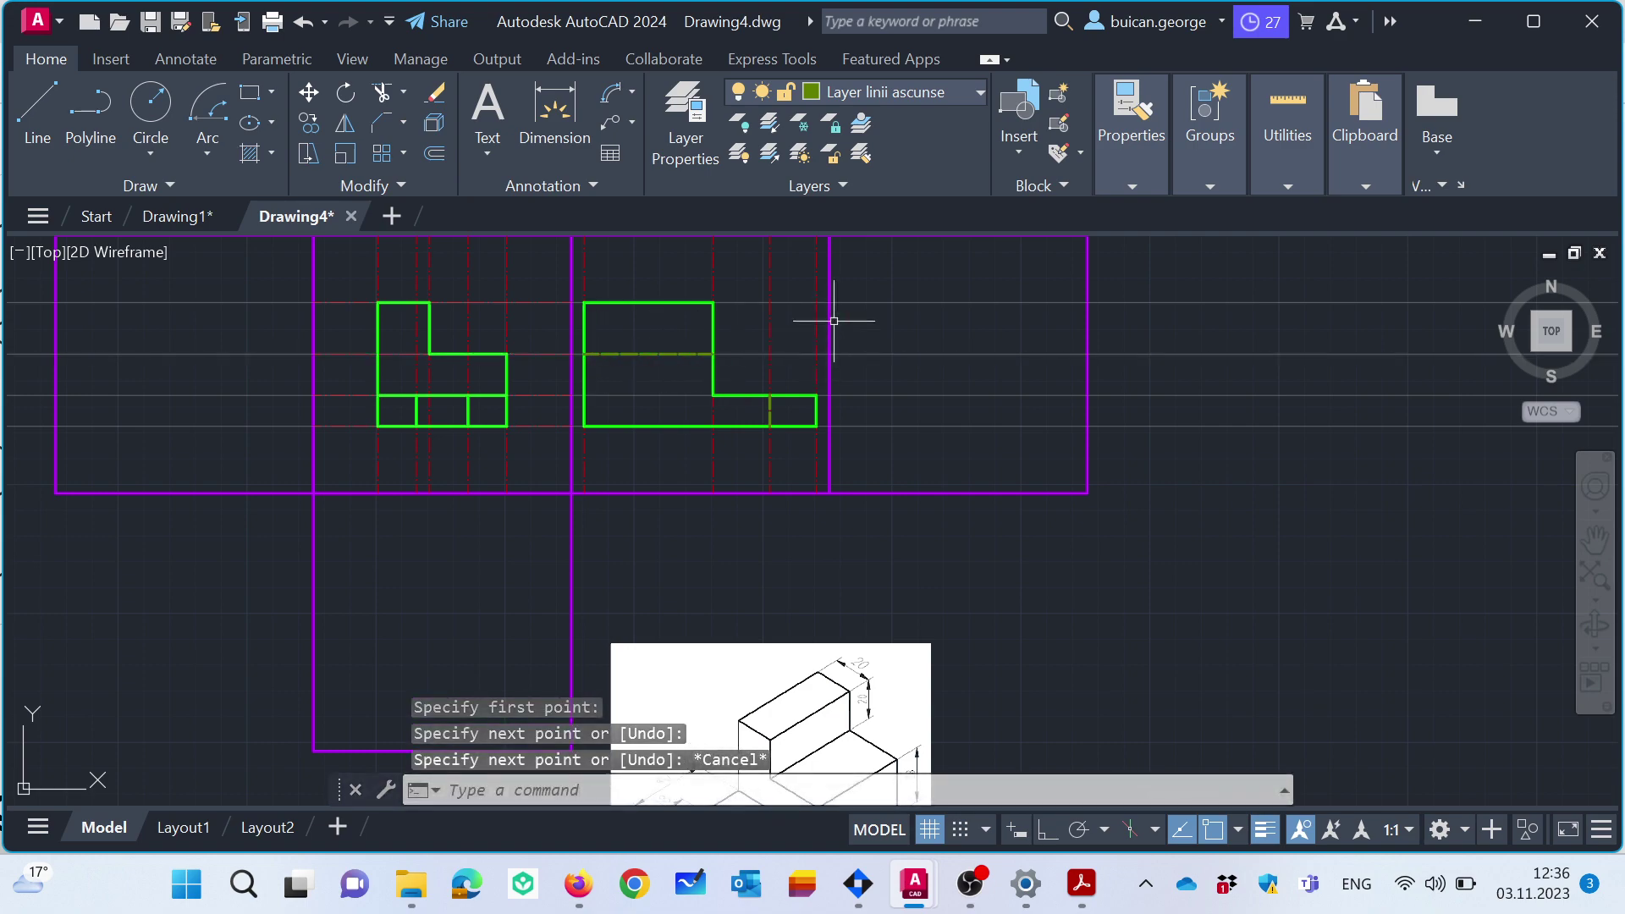
left_click(898, 88)
left_click(880, 339)
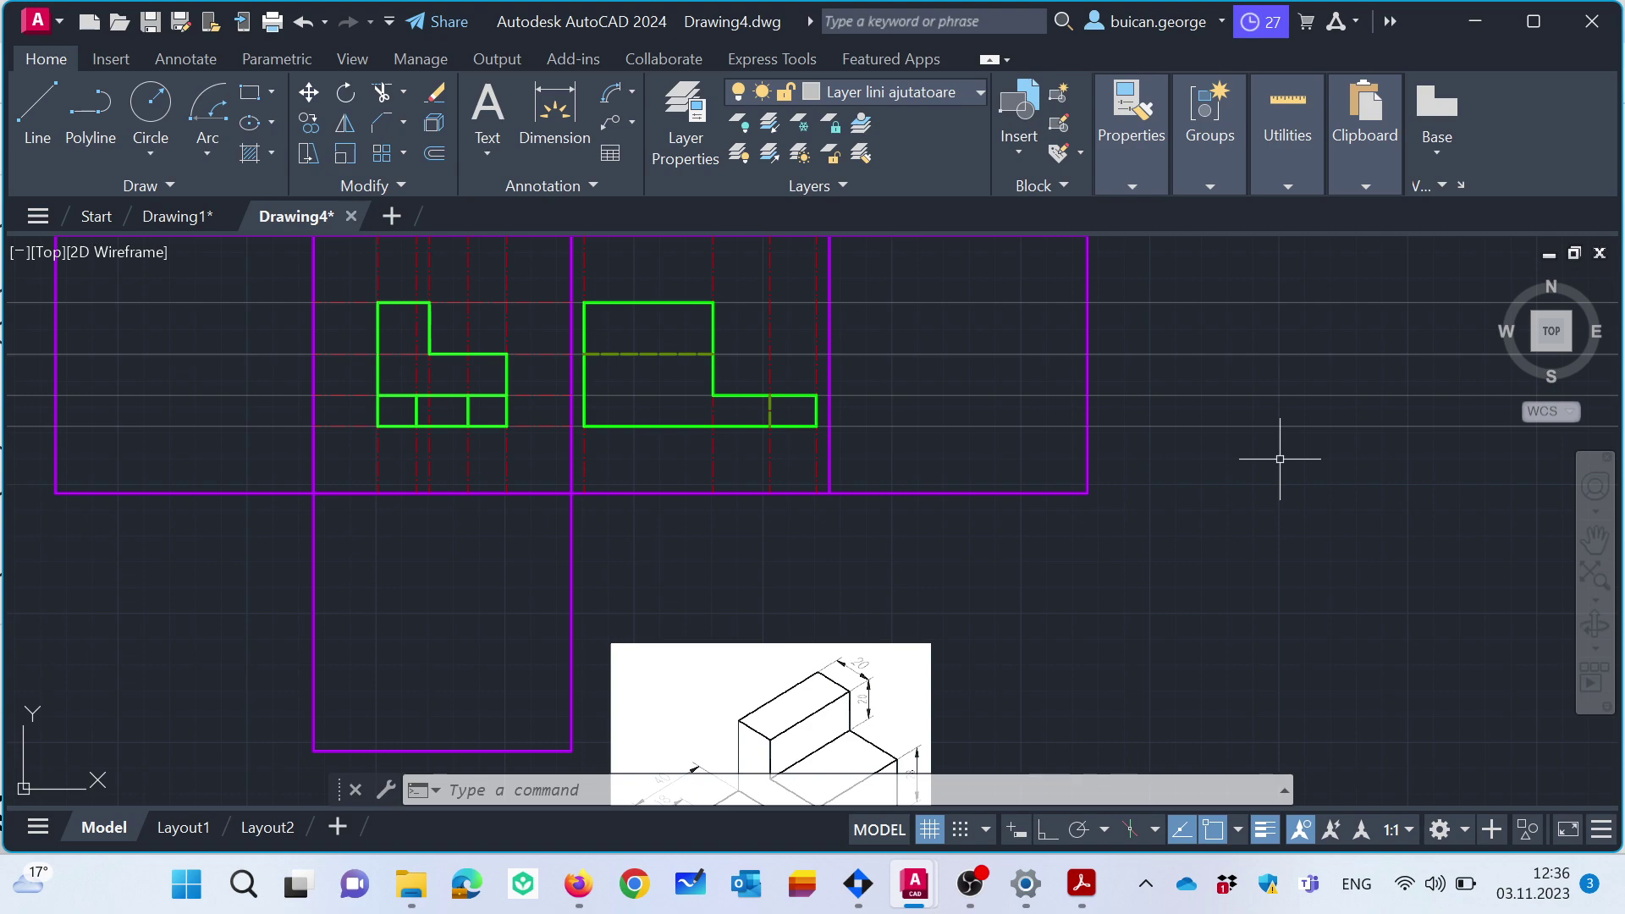
Drop vertical construction lines through six corners of the front and side views.
type("xlin")
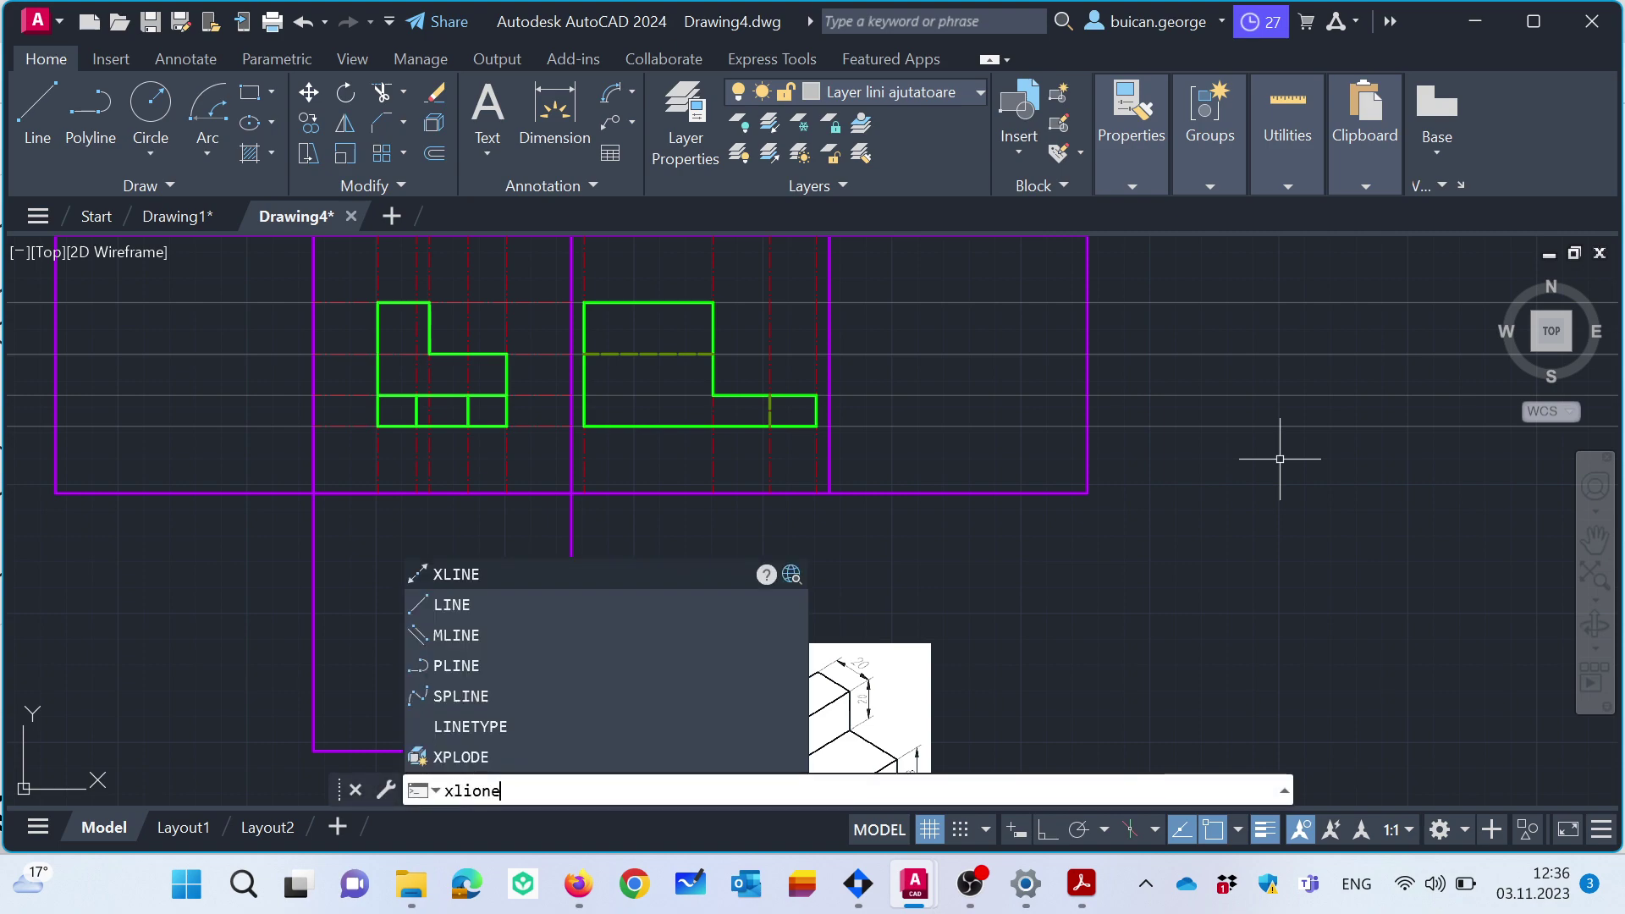
key("Return")
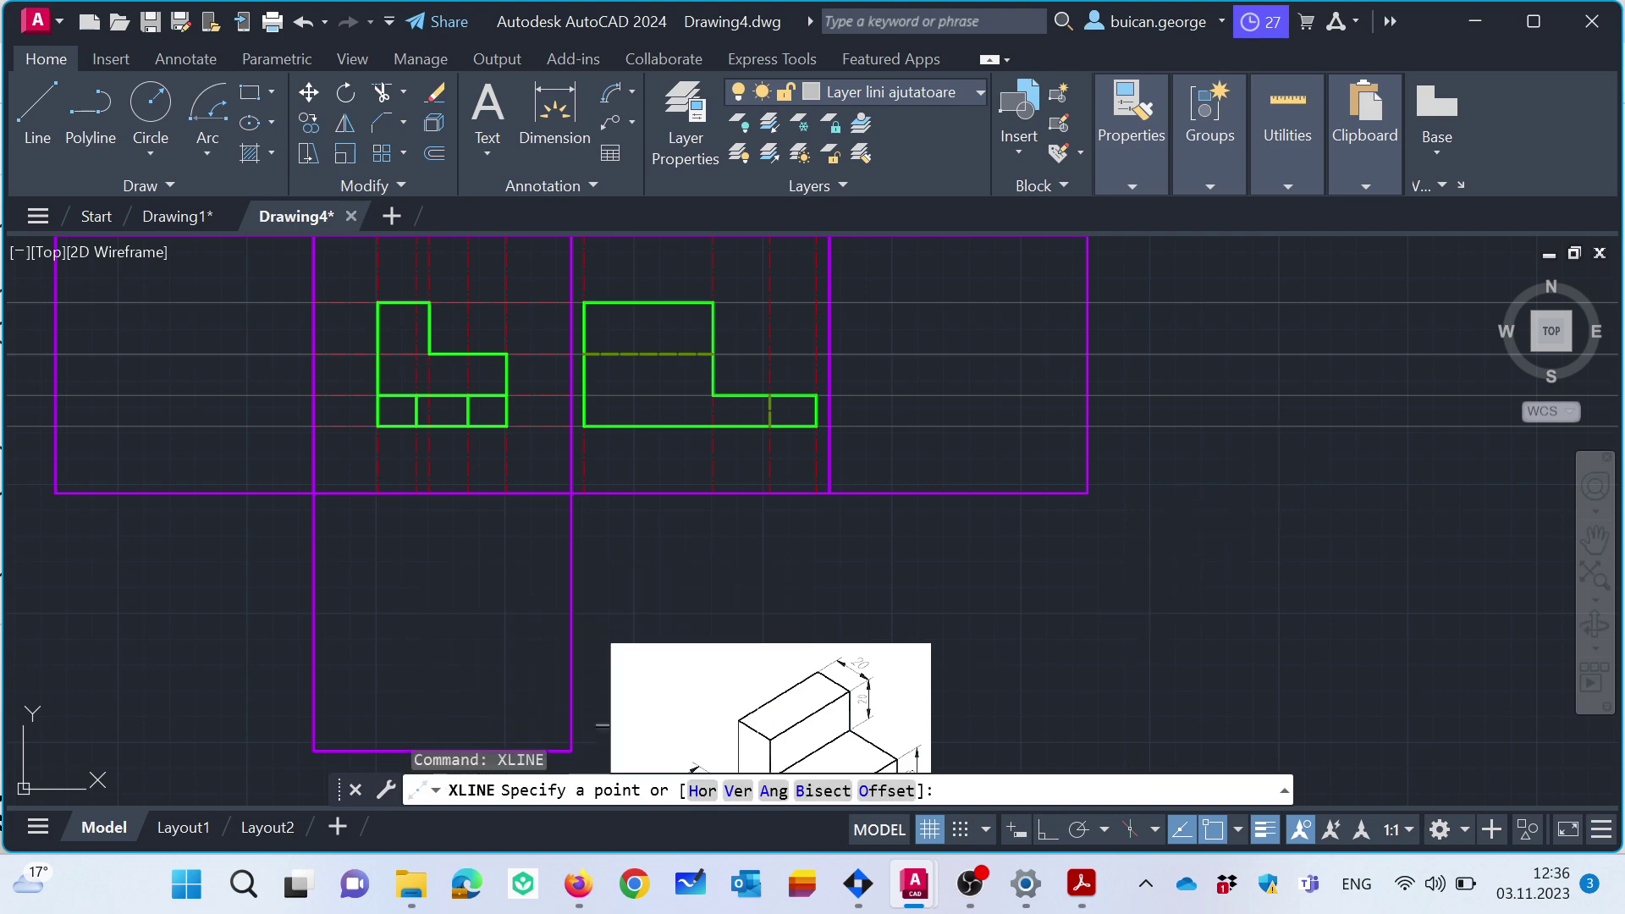
left_click(737, 790)
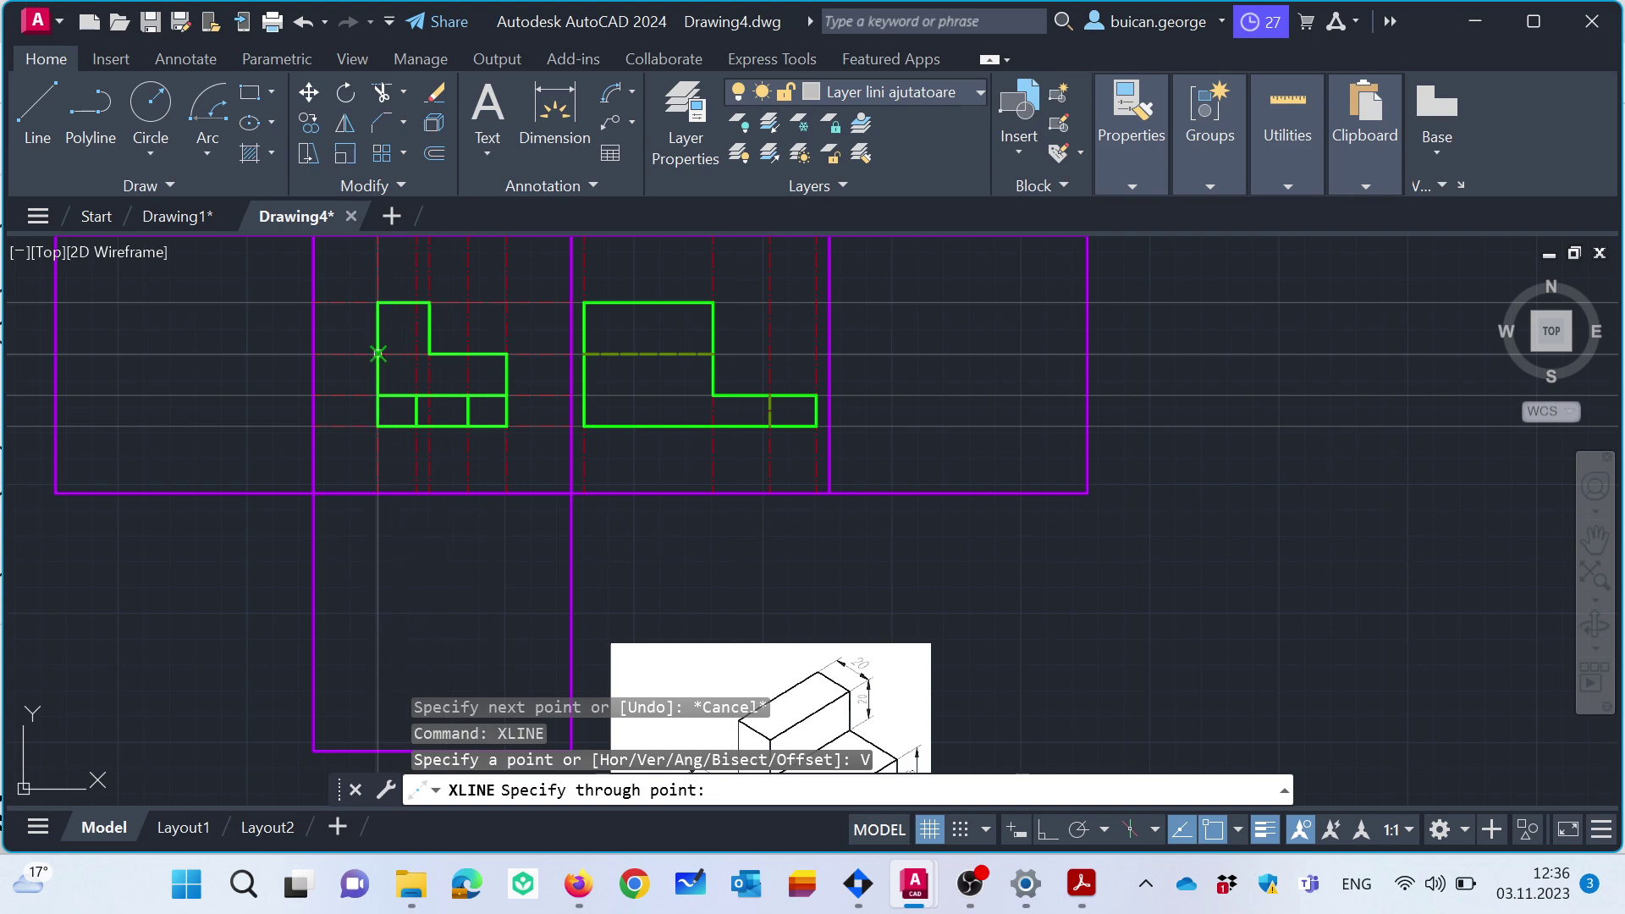
left_click(377, 301)
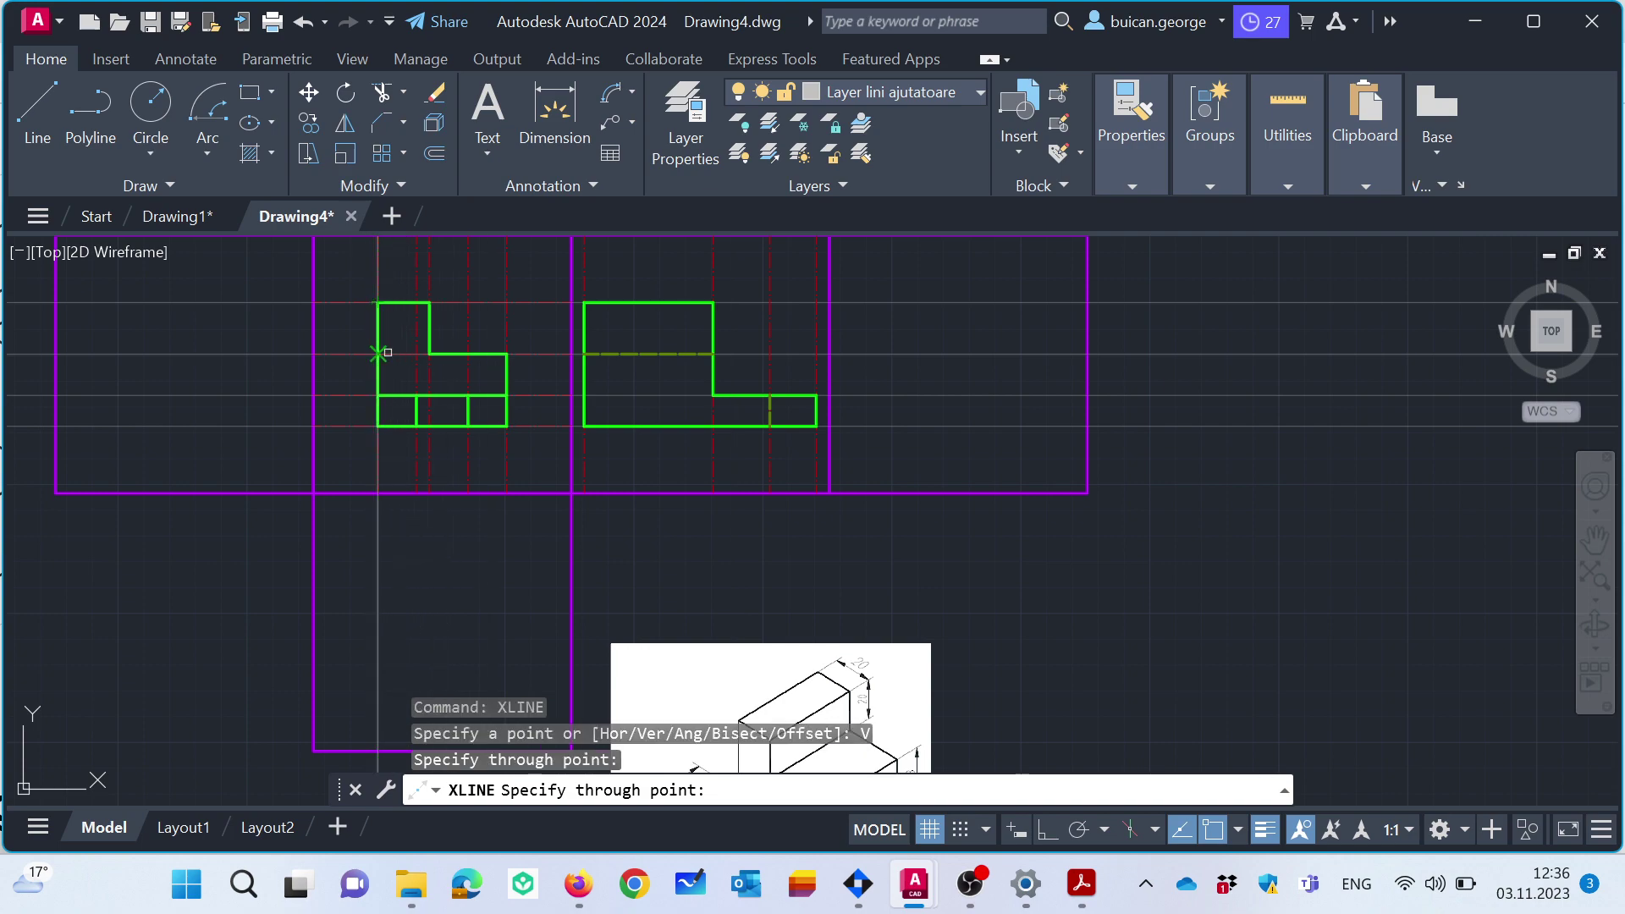
left_click(416, 396)
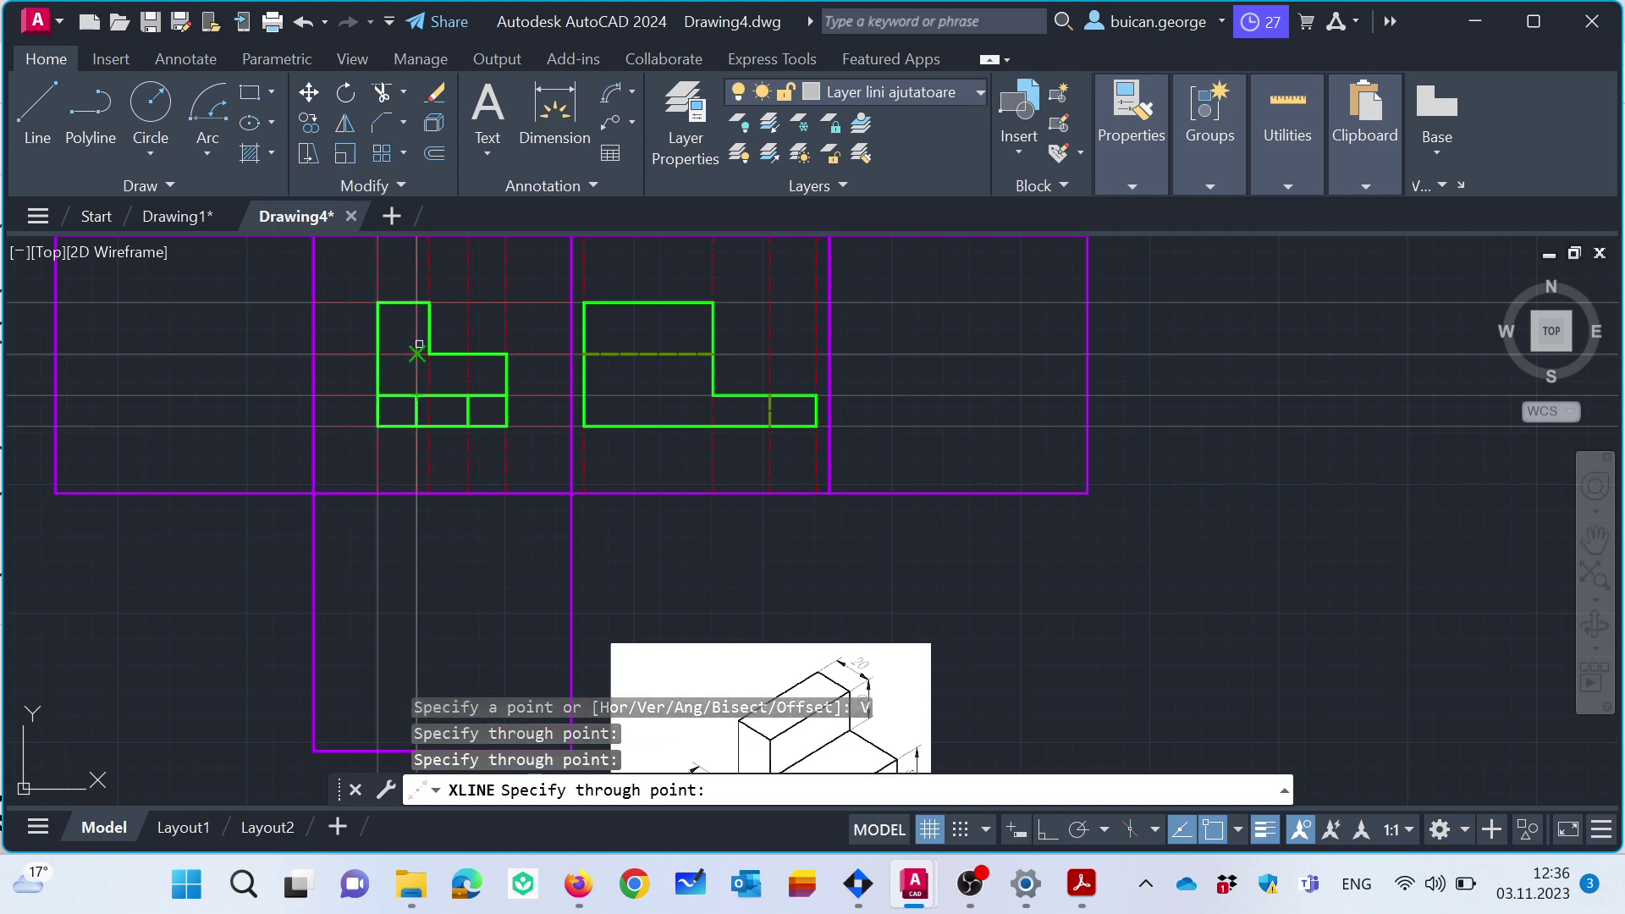
left_click(429, 301)
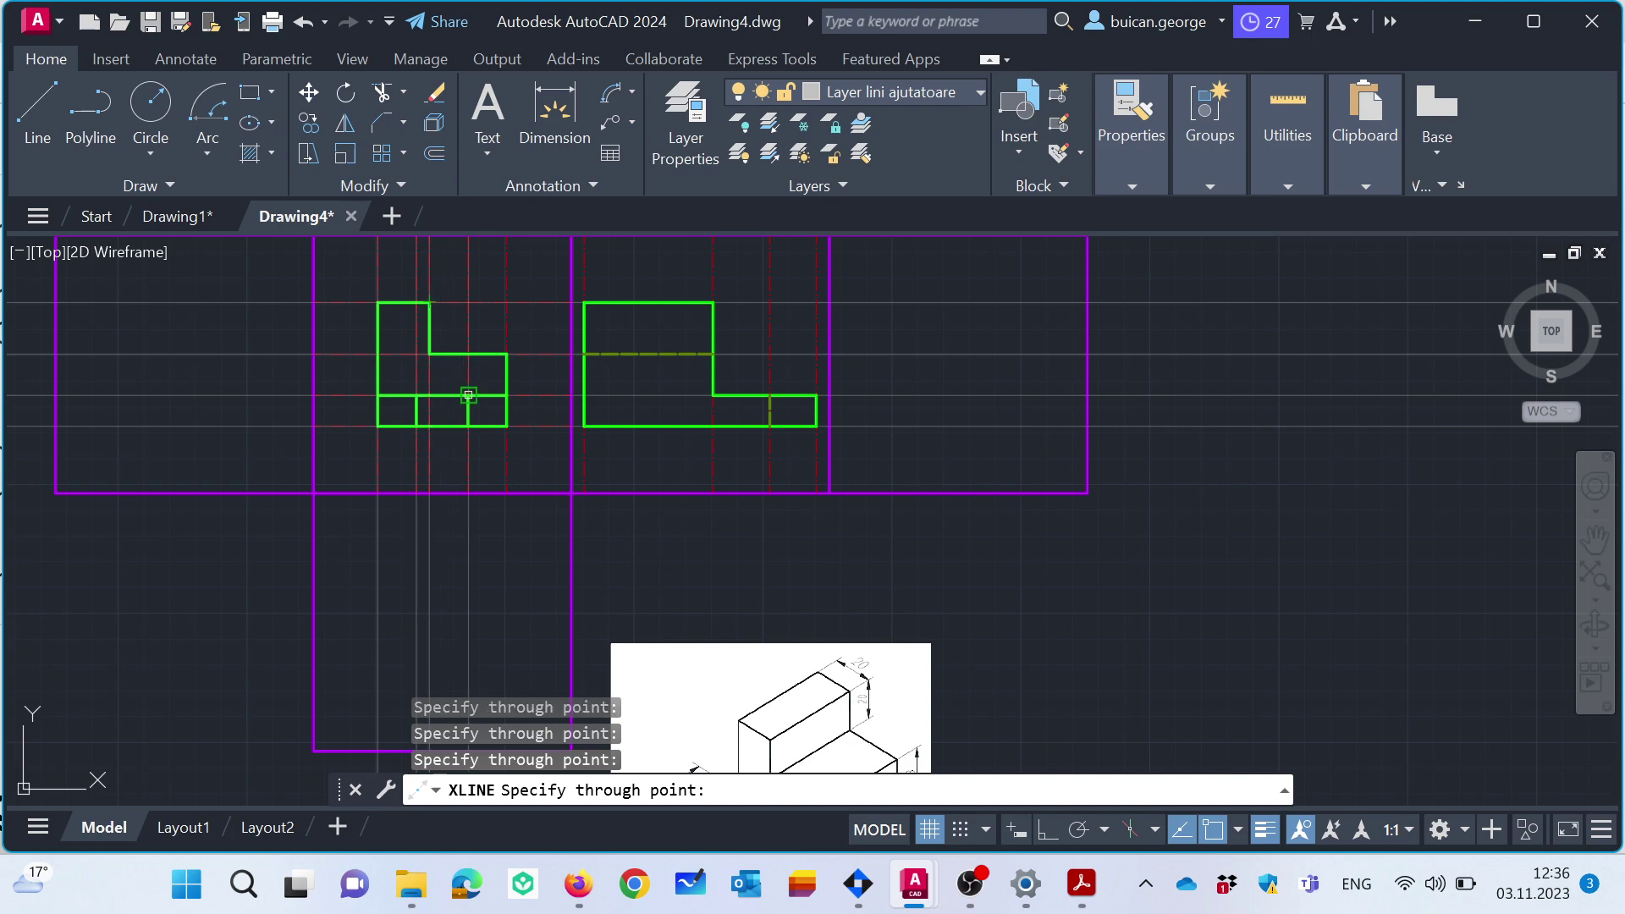
left_click(506, 353)
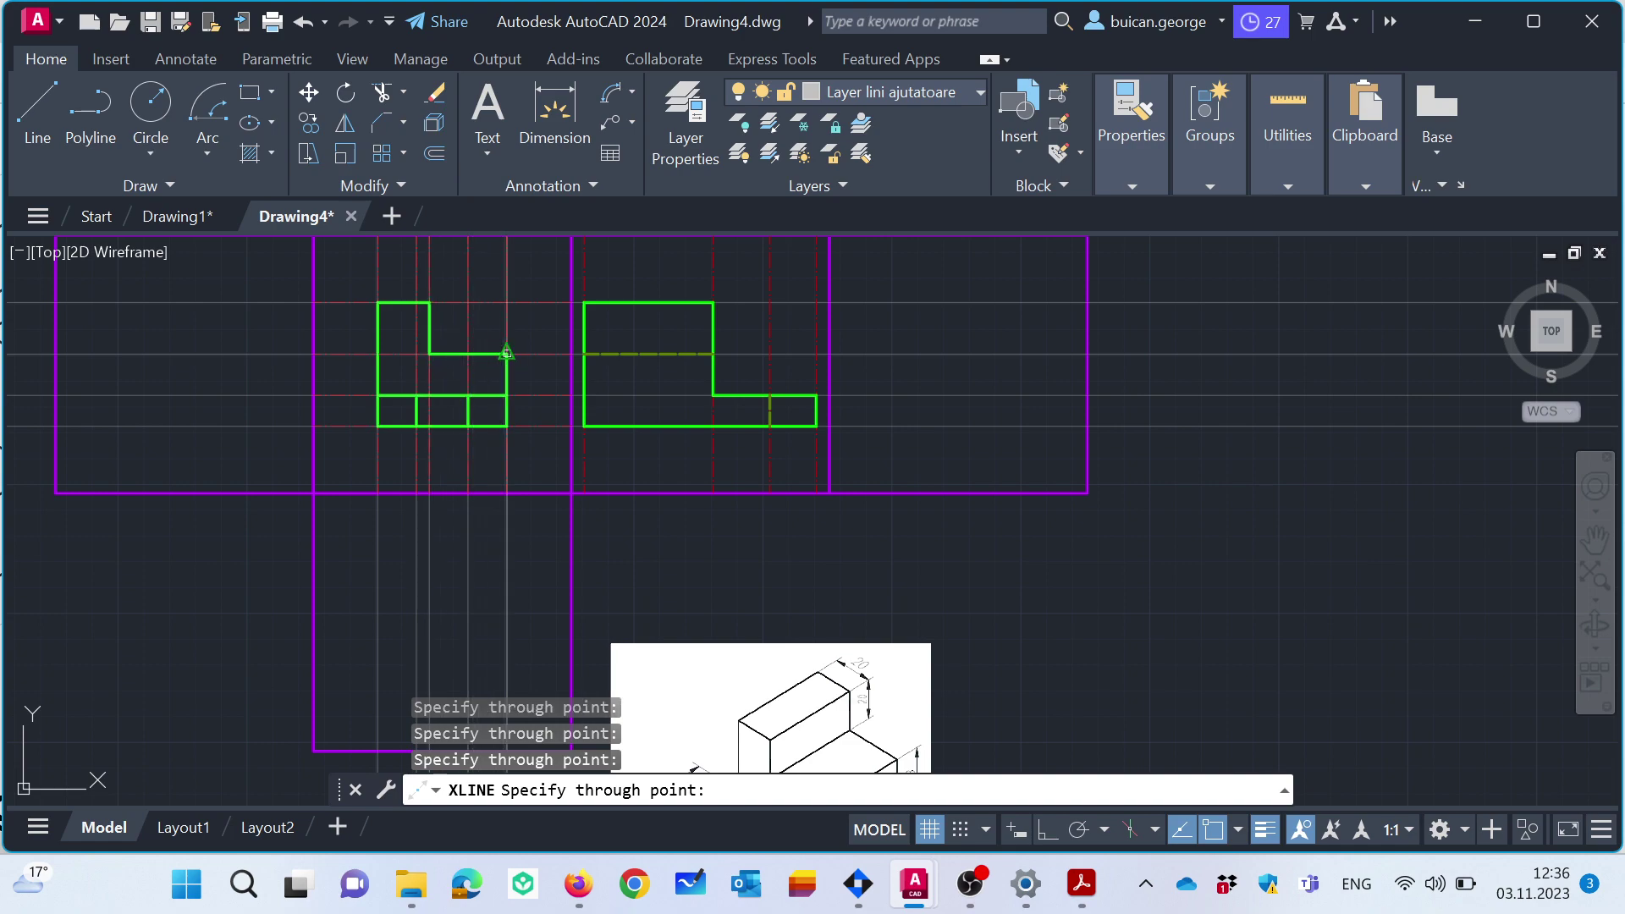
left_click(584, 301)
left_click(714, 302)
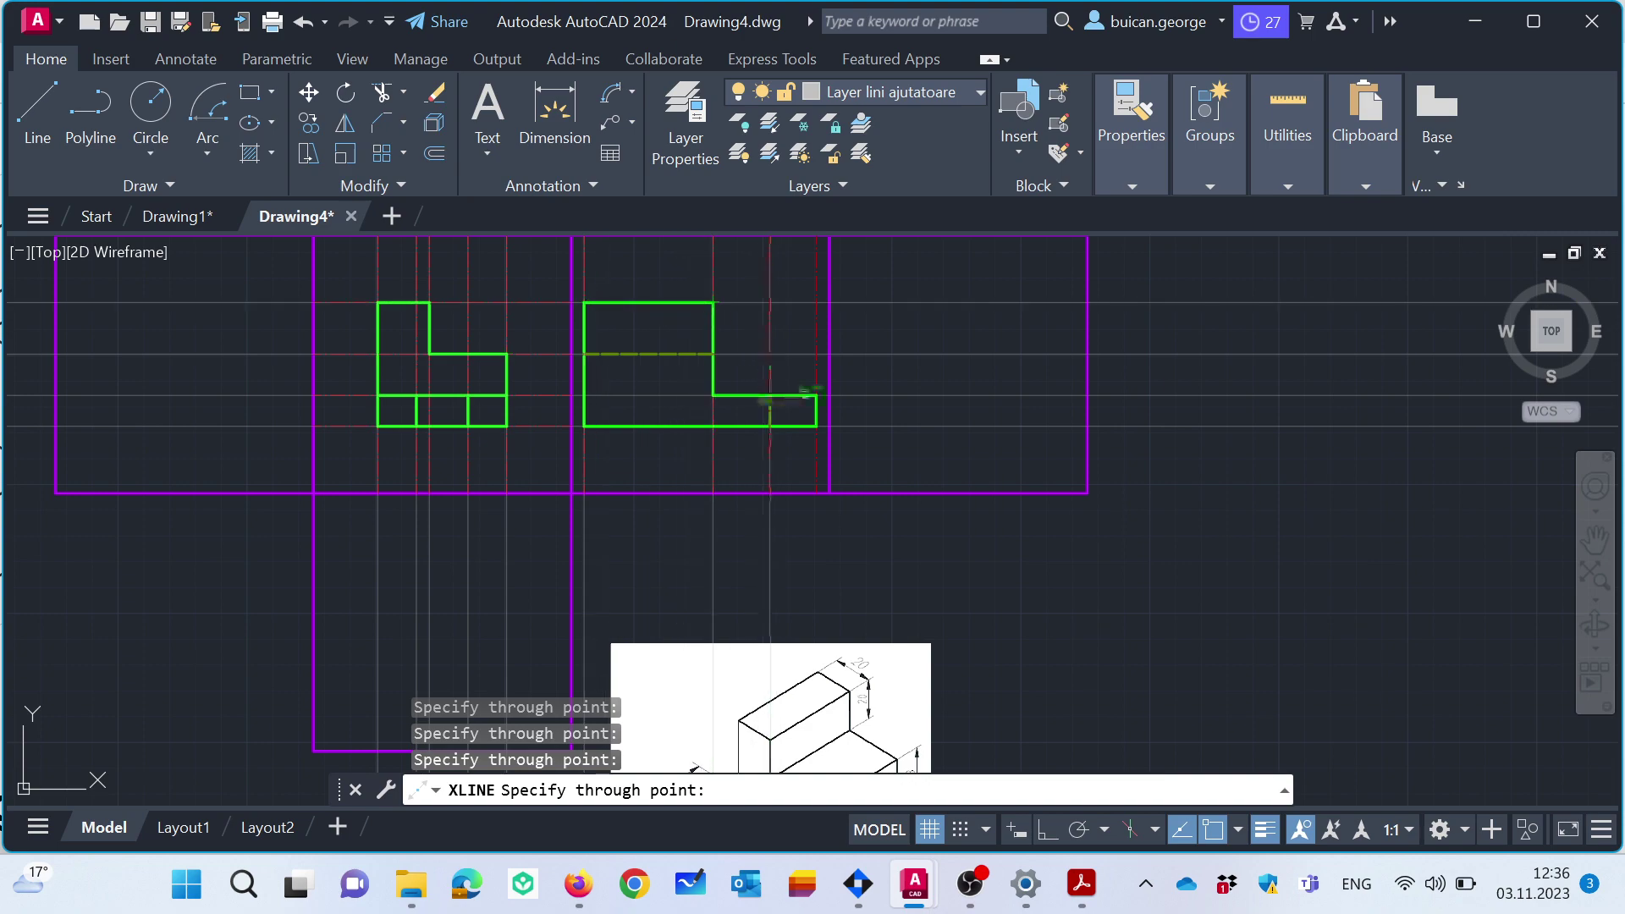
key("Escape")
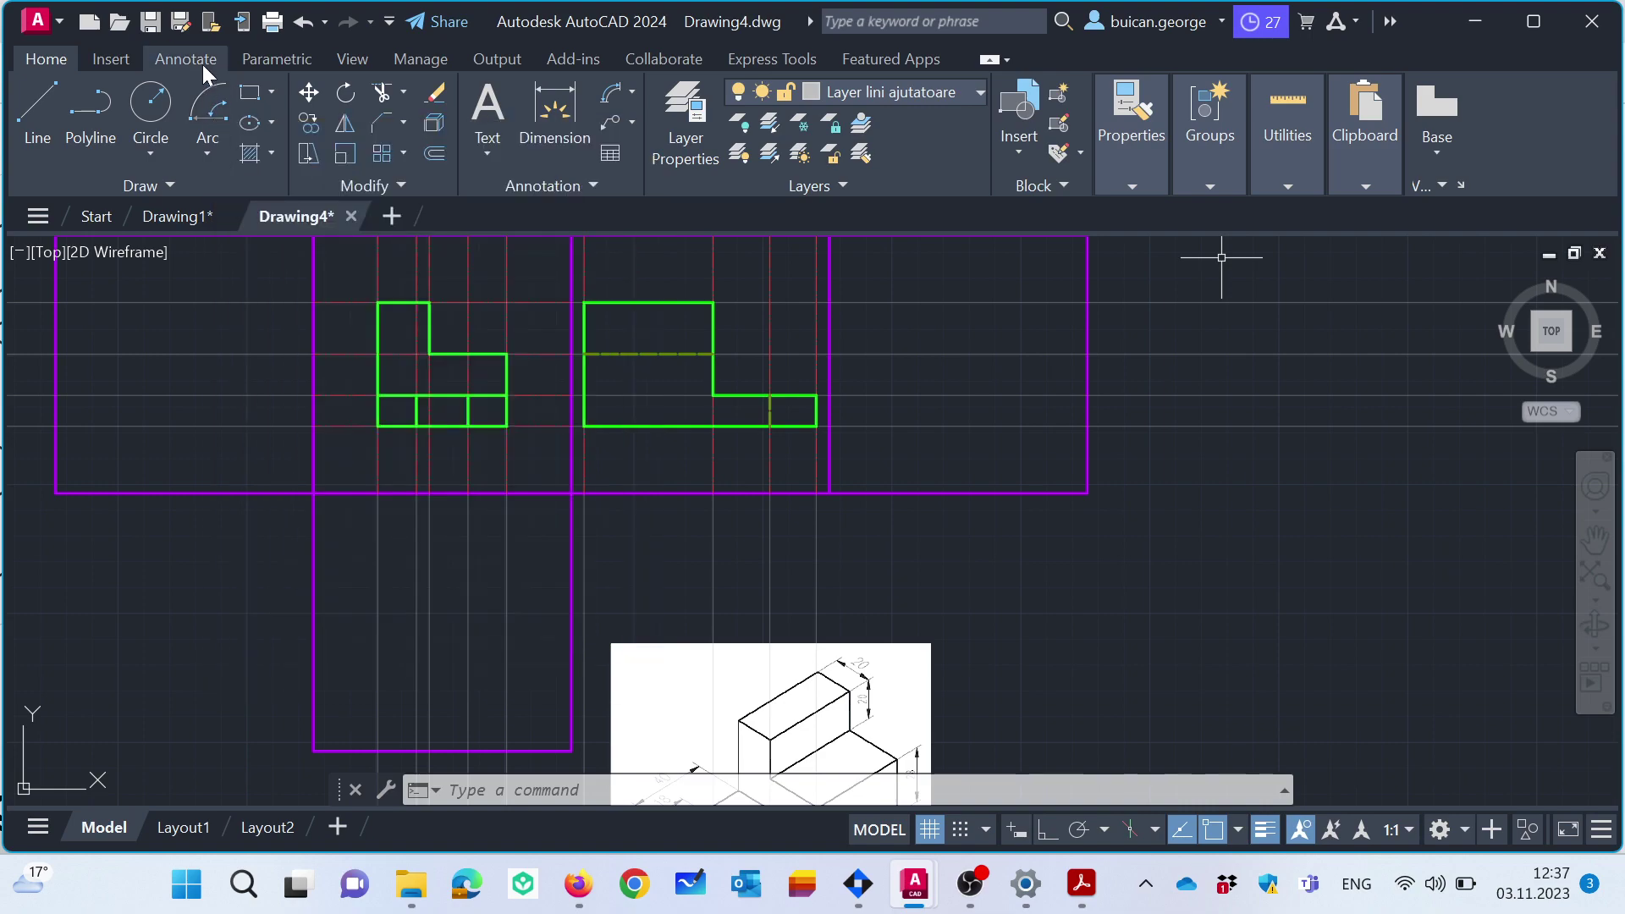
Draw two -90° quarter arcs centred on the frames' shared corner from the nearest construction lines.
left_click(210, 104)
scroll(675, 572, "up", 3)
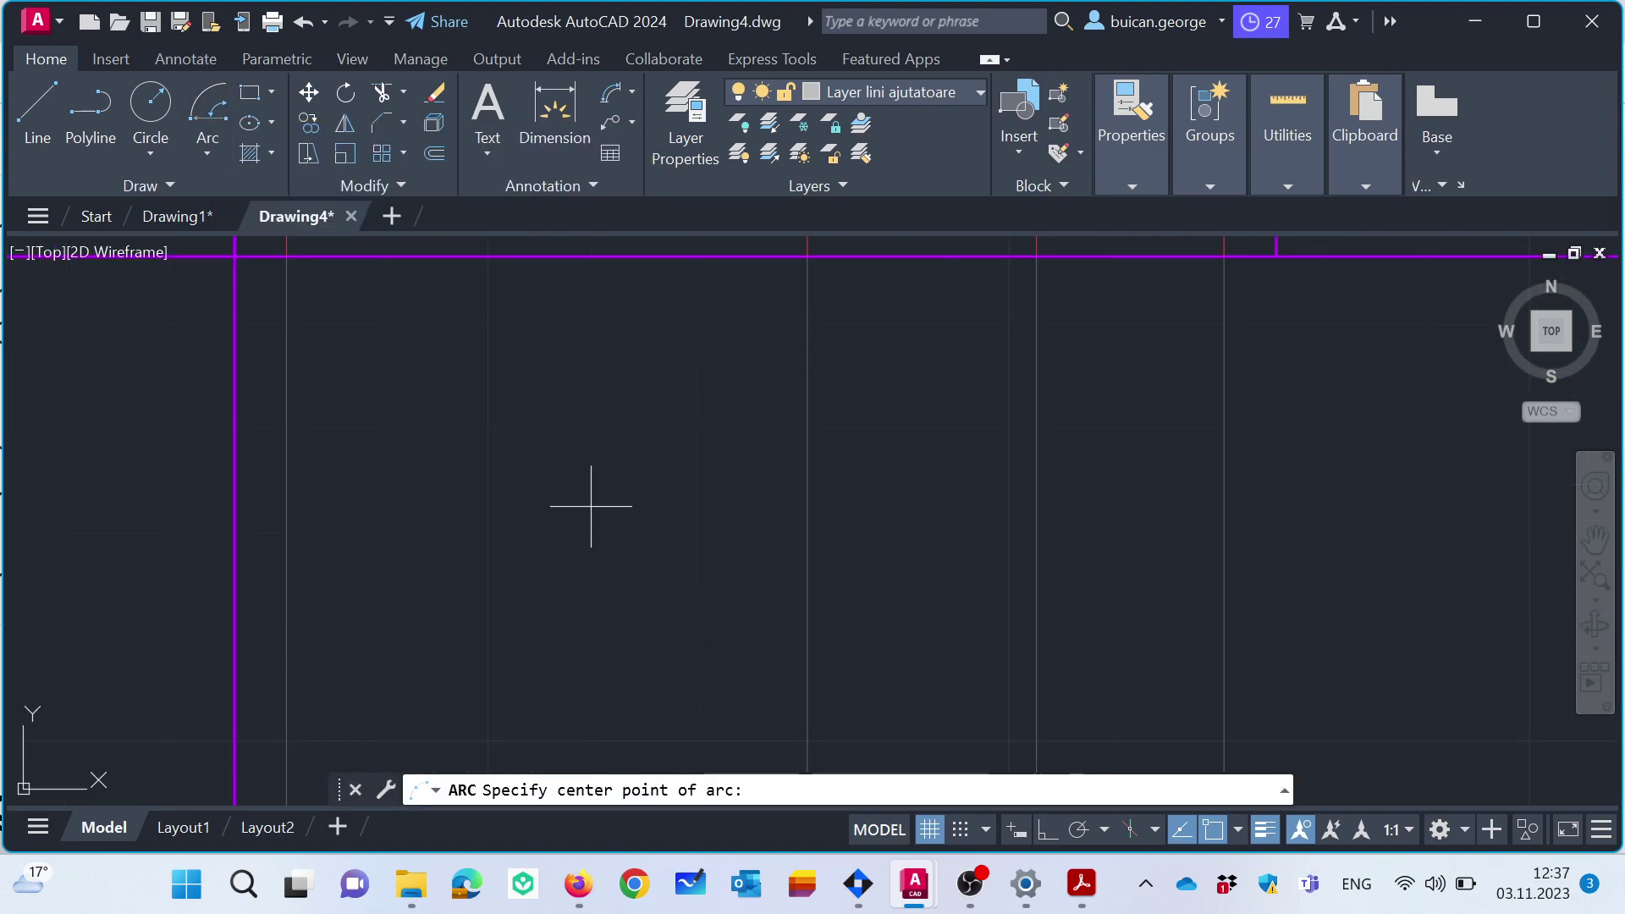
scroll(435, 428, "down", 2)
scroll(416, 384, "up", 3)
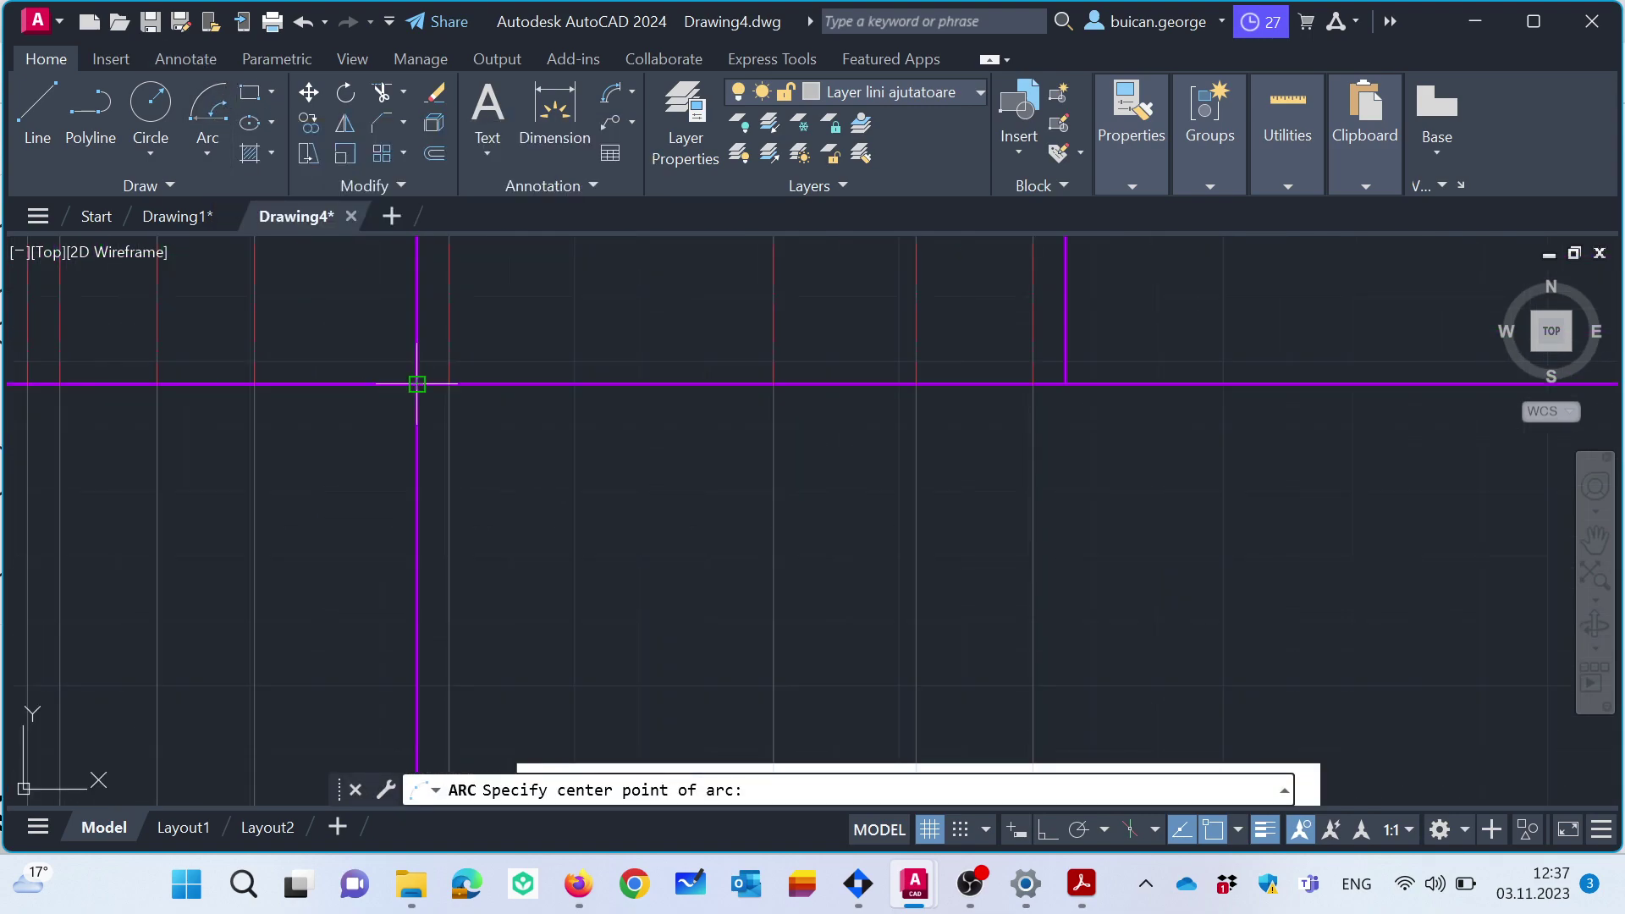
left_click(416, 384)
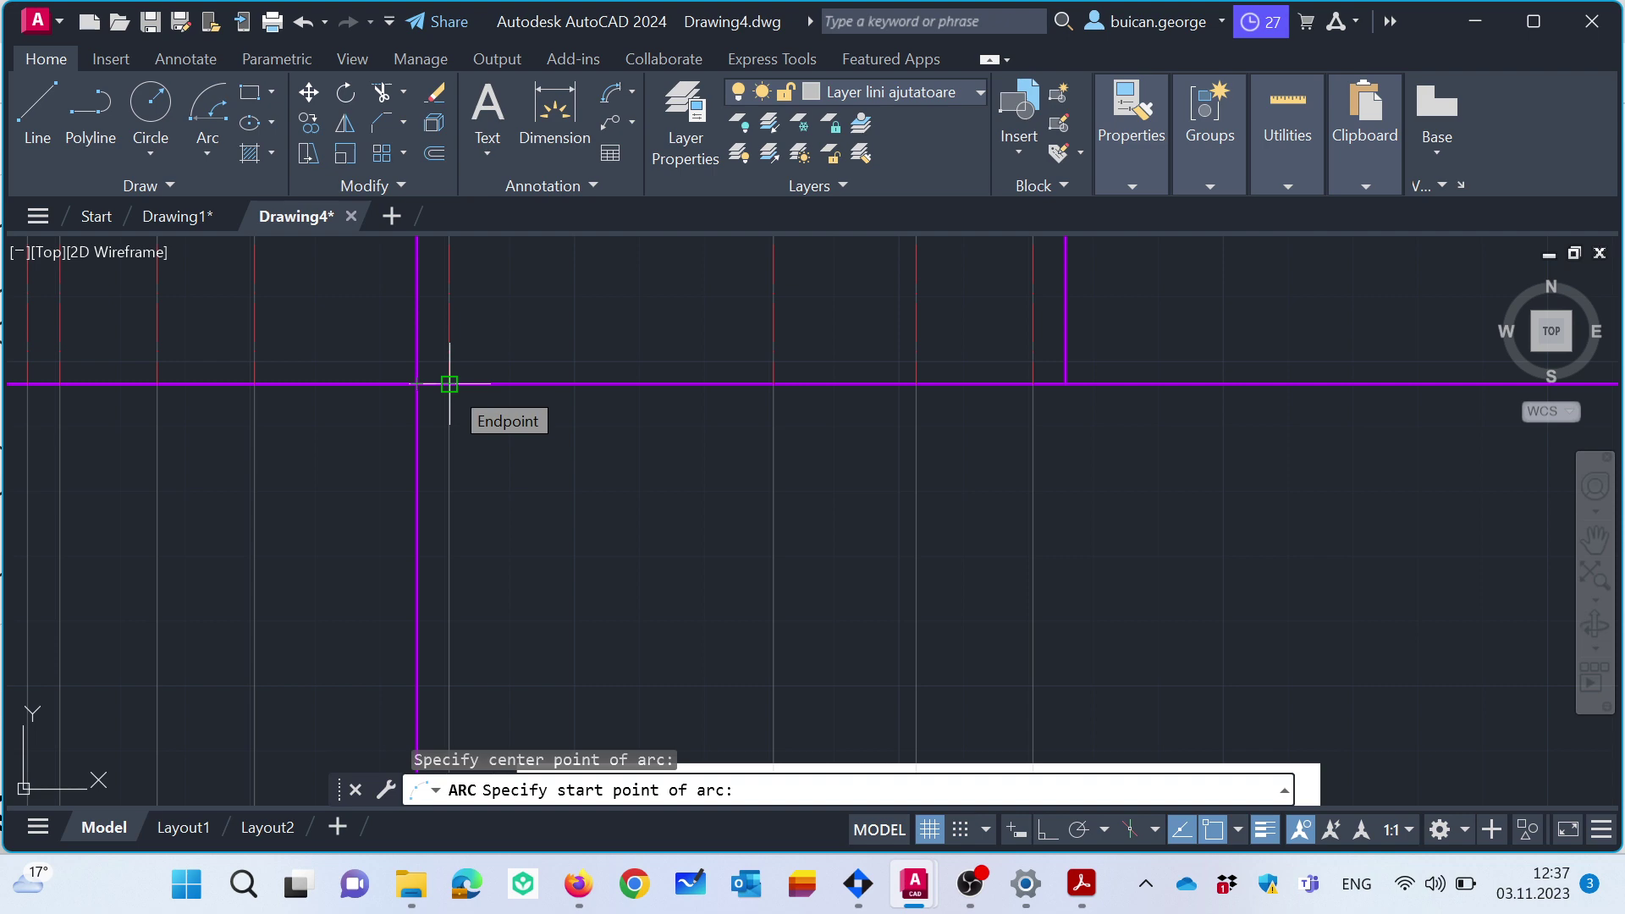
left_click(449, 383)
type("-90")
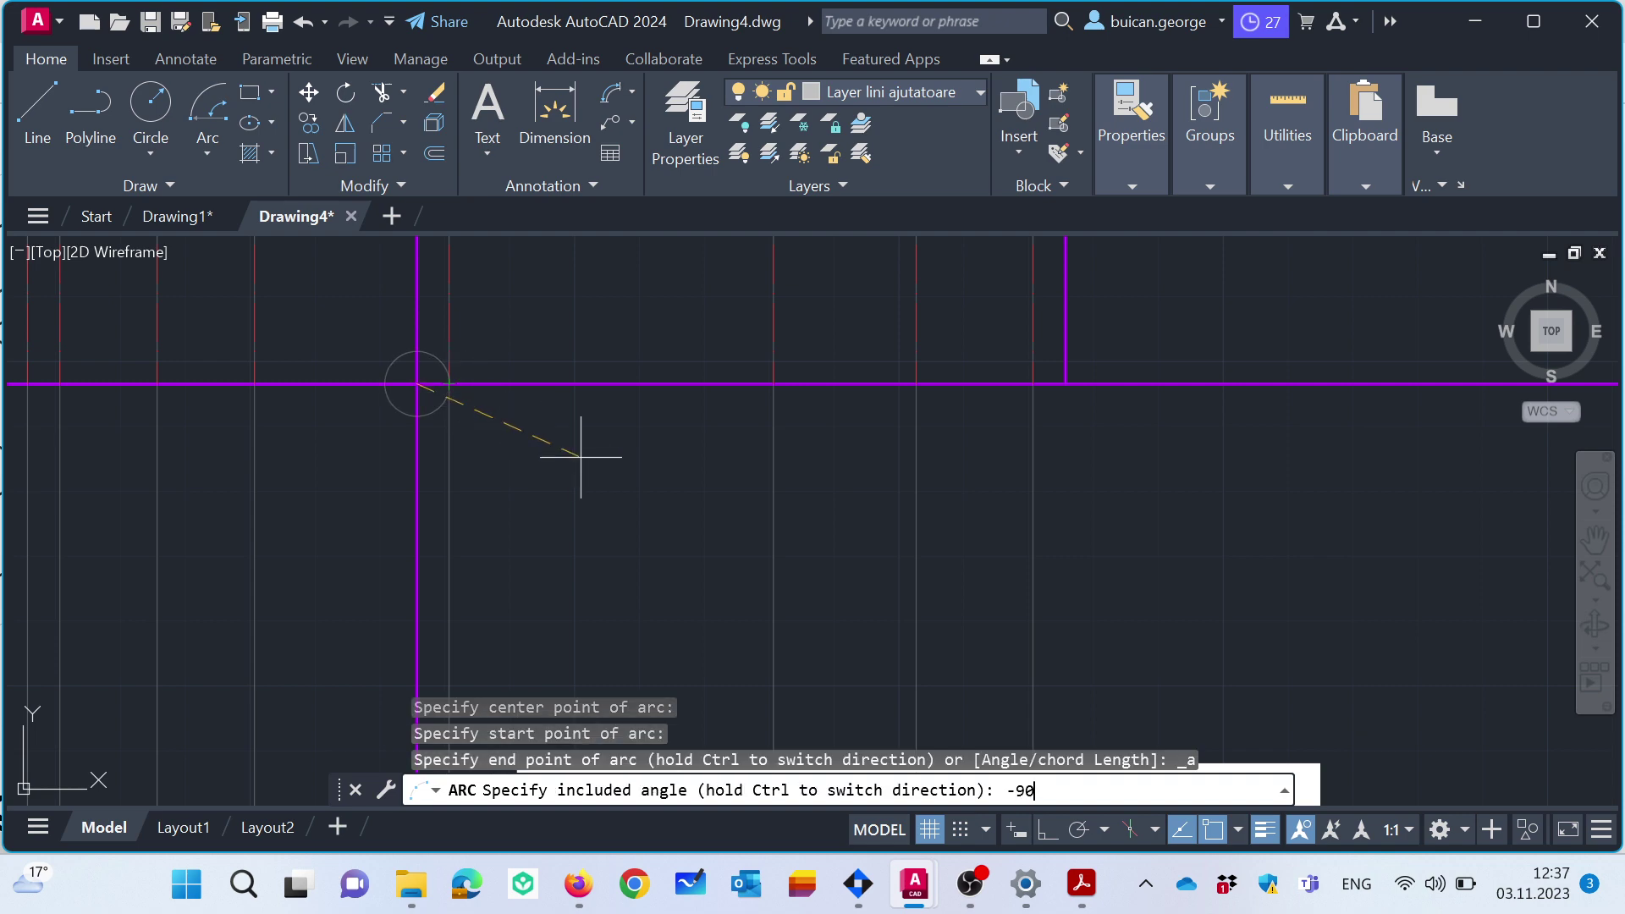
key("Return")
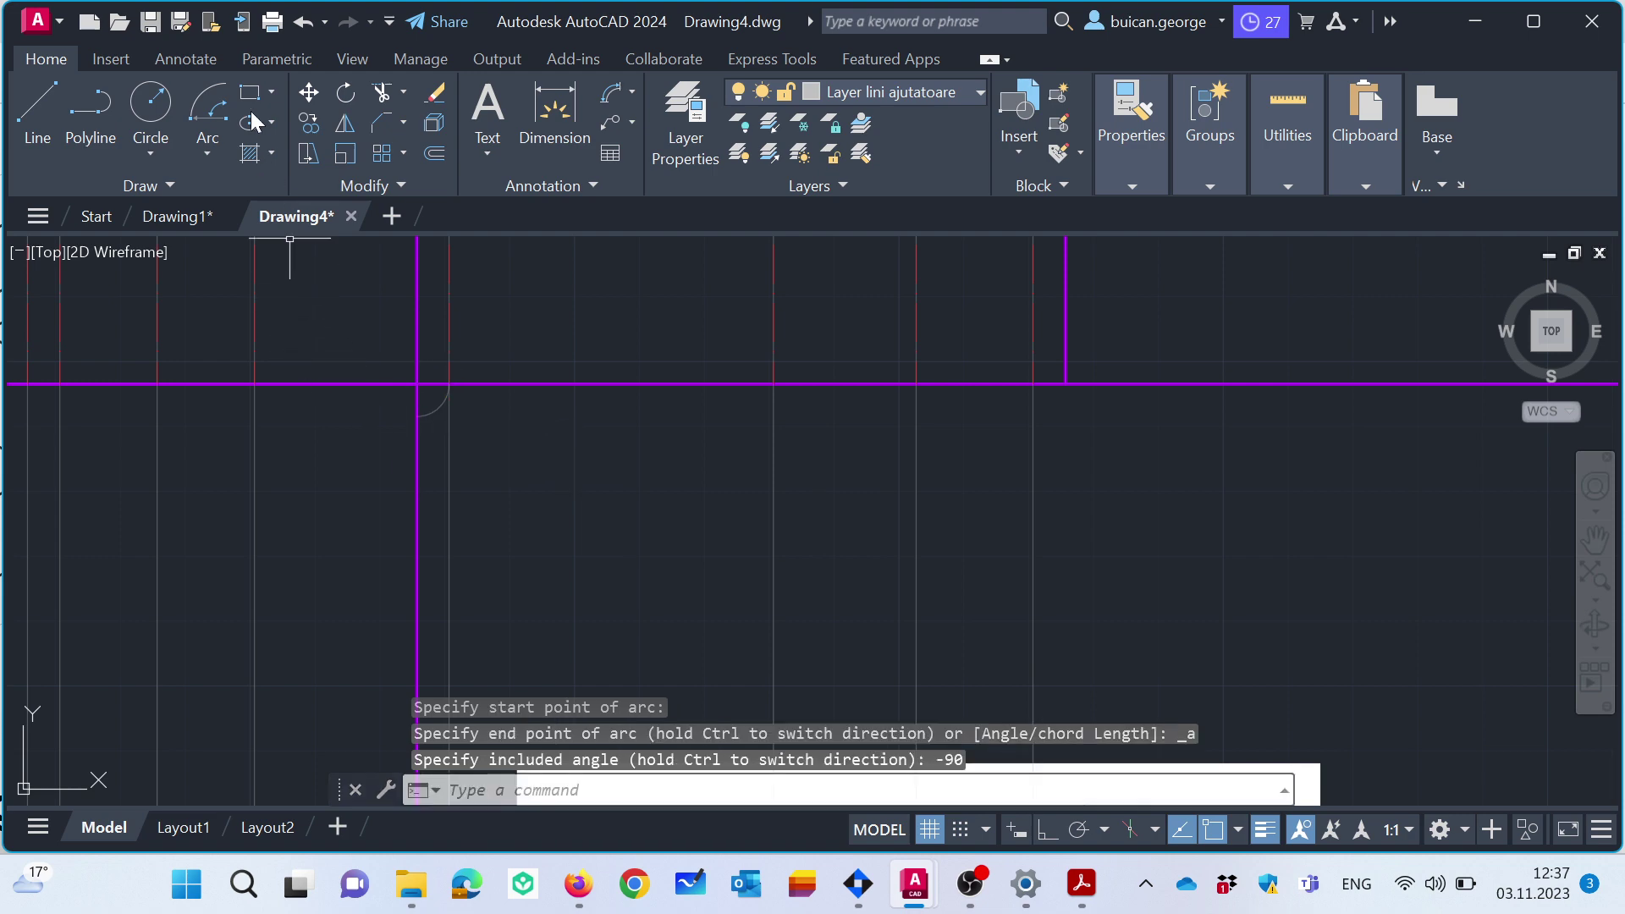
left_click(211, 106)
left_click(416, 383)
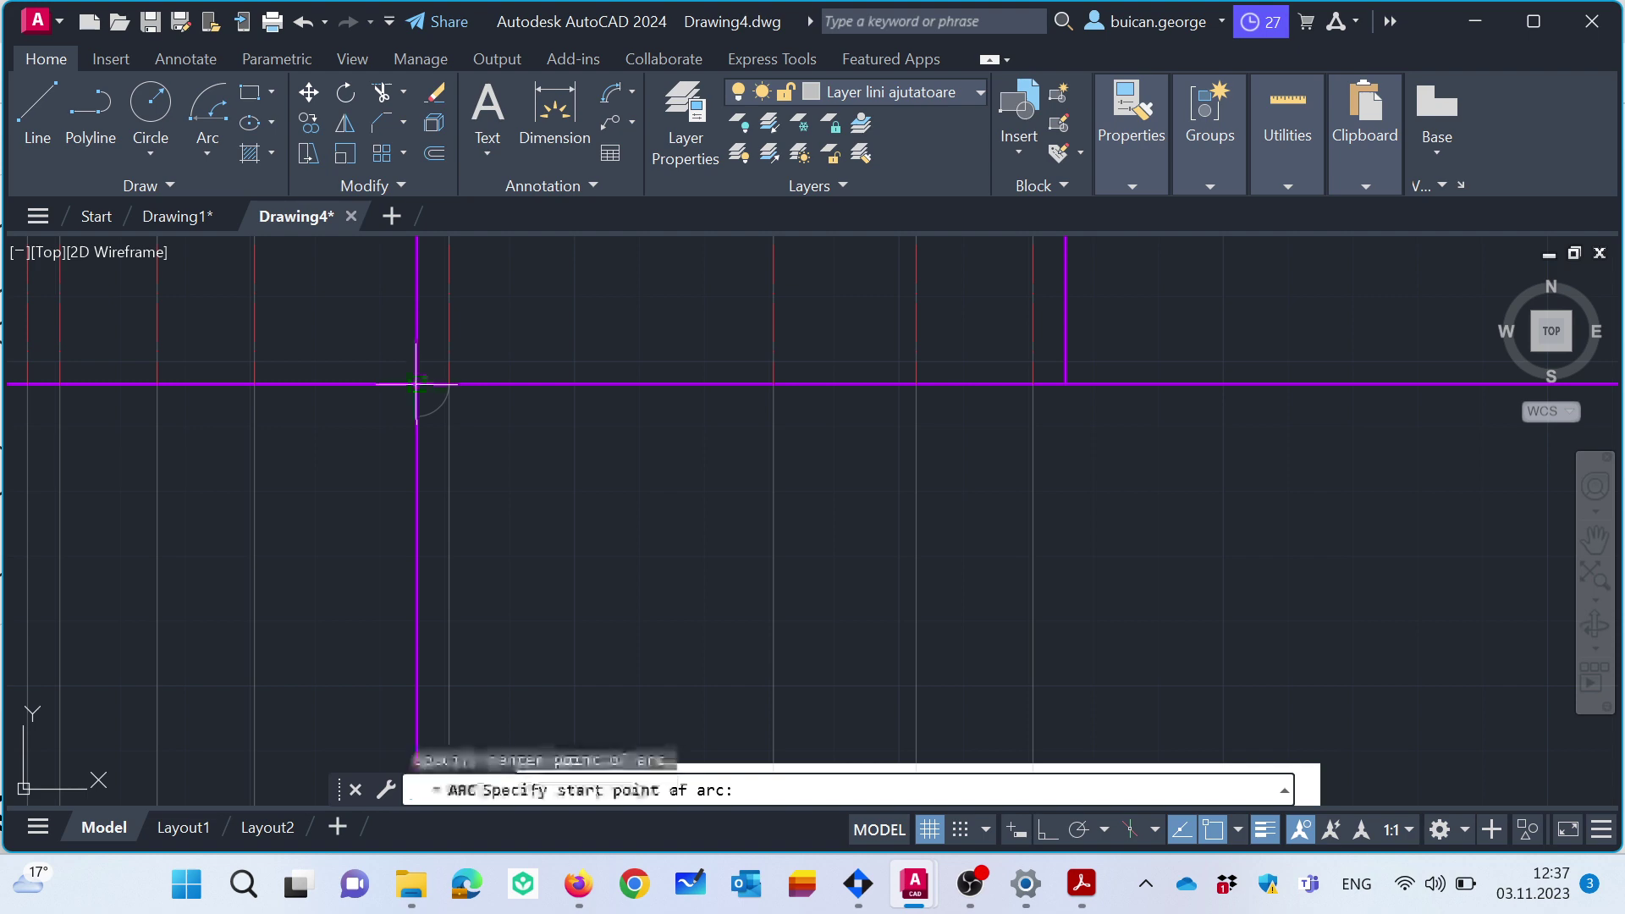
left_click(775, 384)
type("-90")
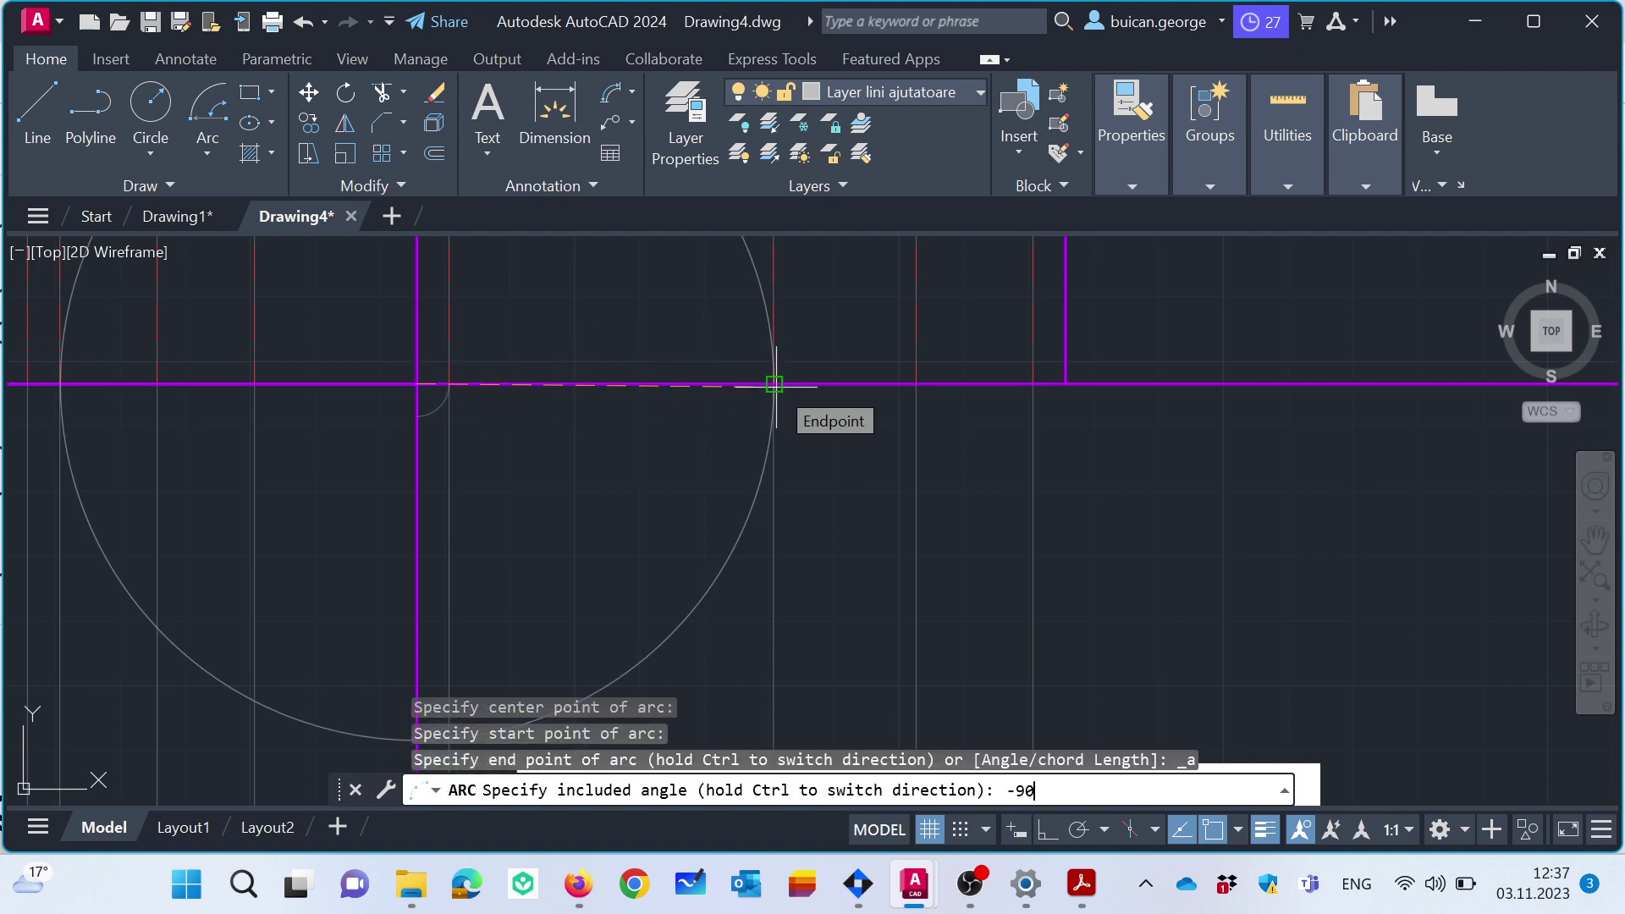
key("Return")
Draw two more -90° transfer arcs from the outer construction lines around the same corner.
left_click(206, 125)
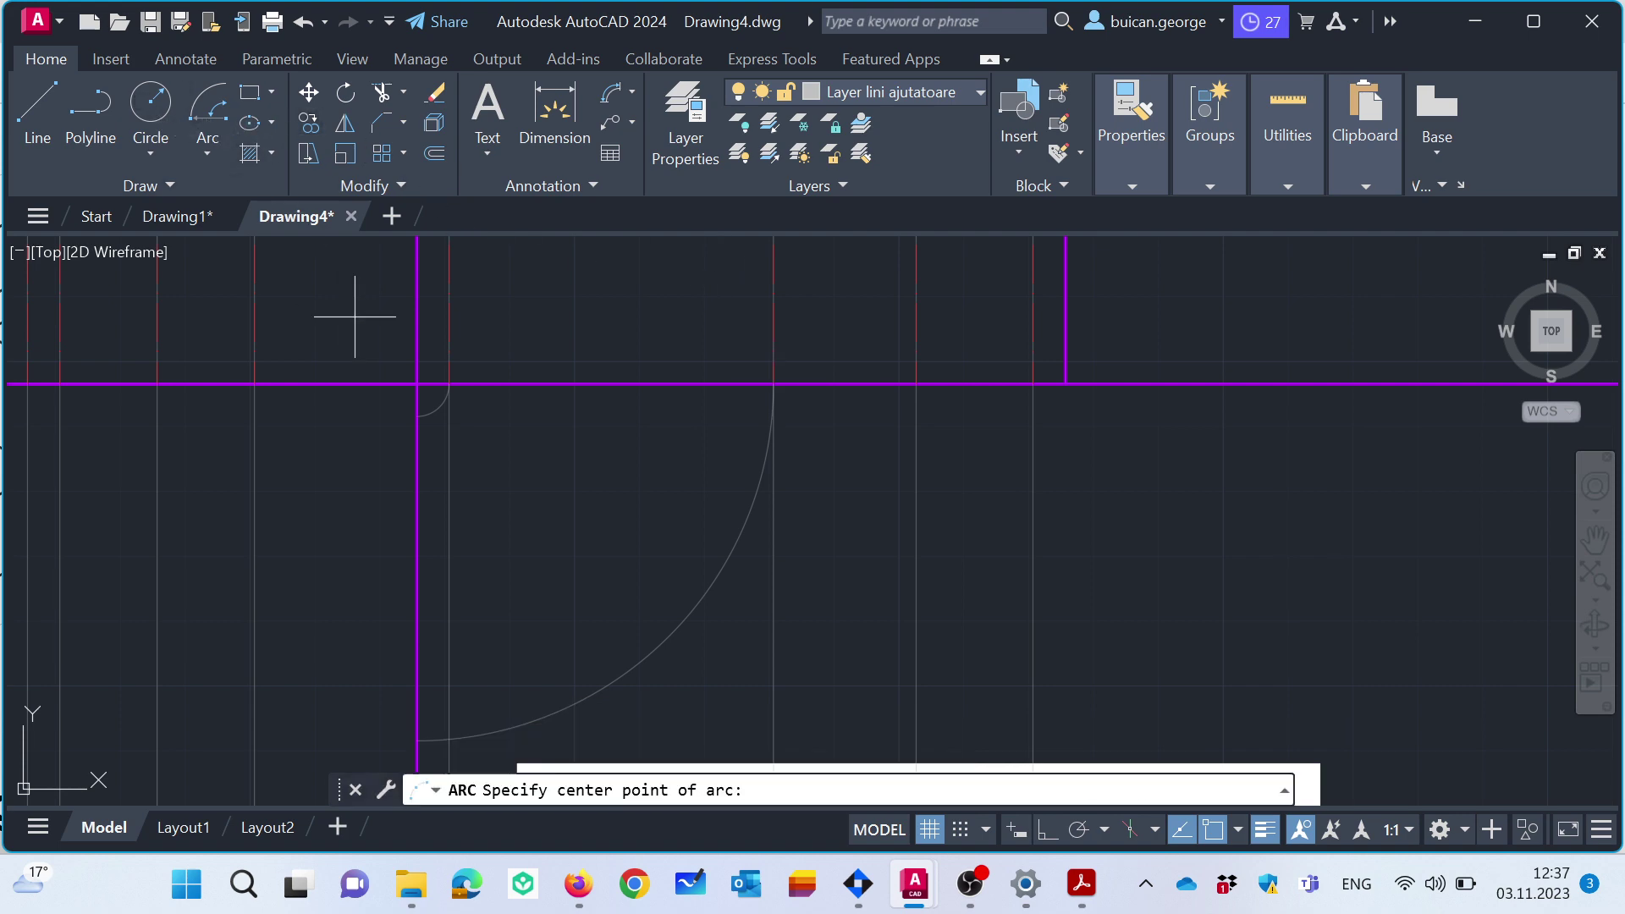
left_click(416, 370)
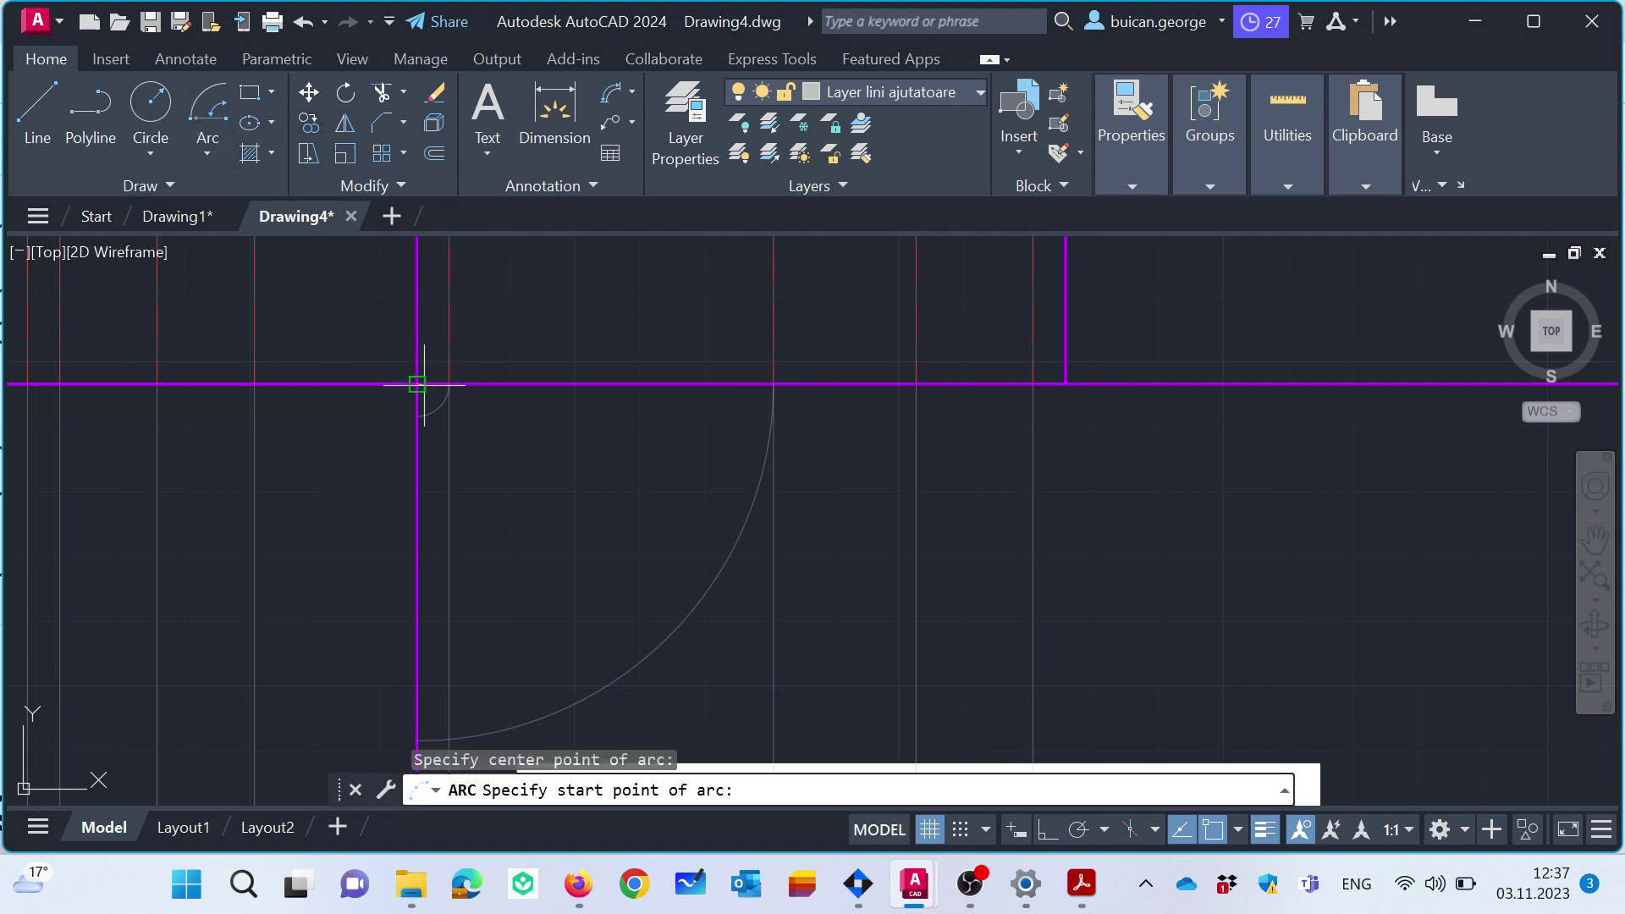
left_click(916, 383)
type("-90")
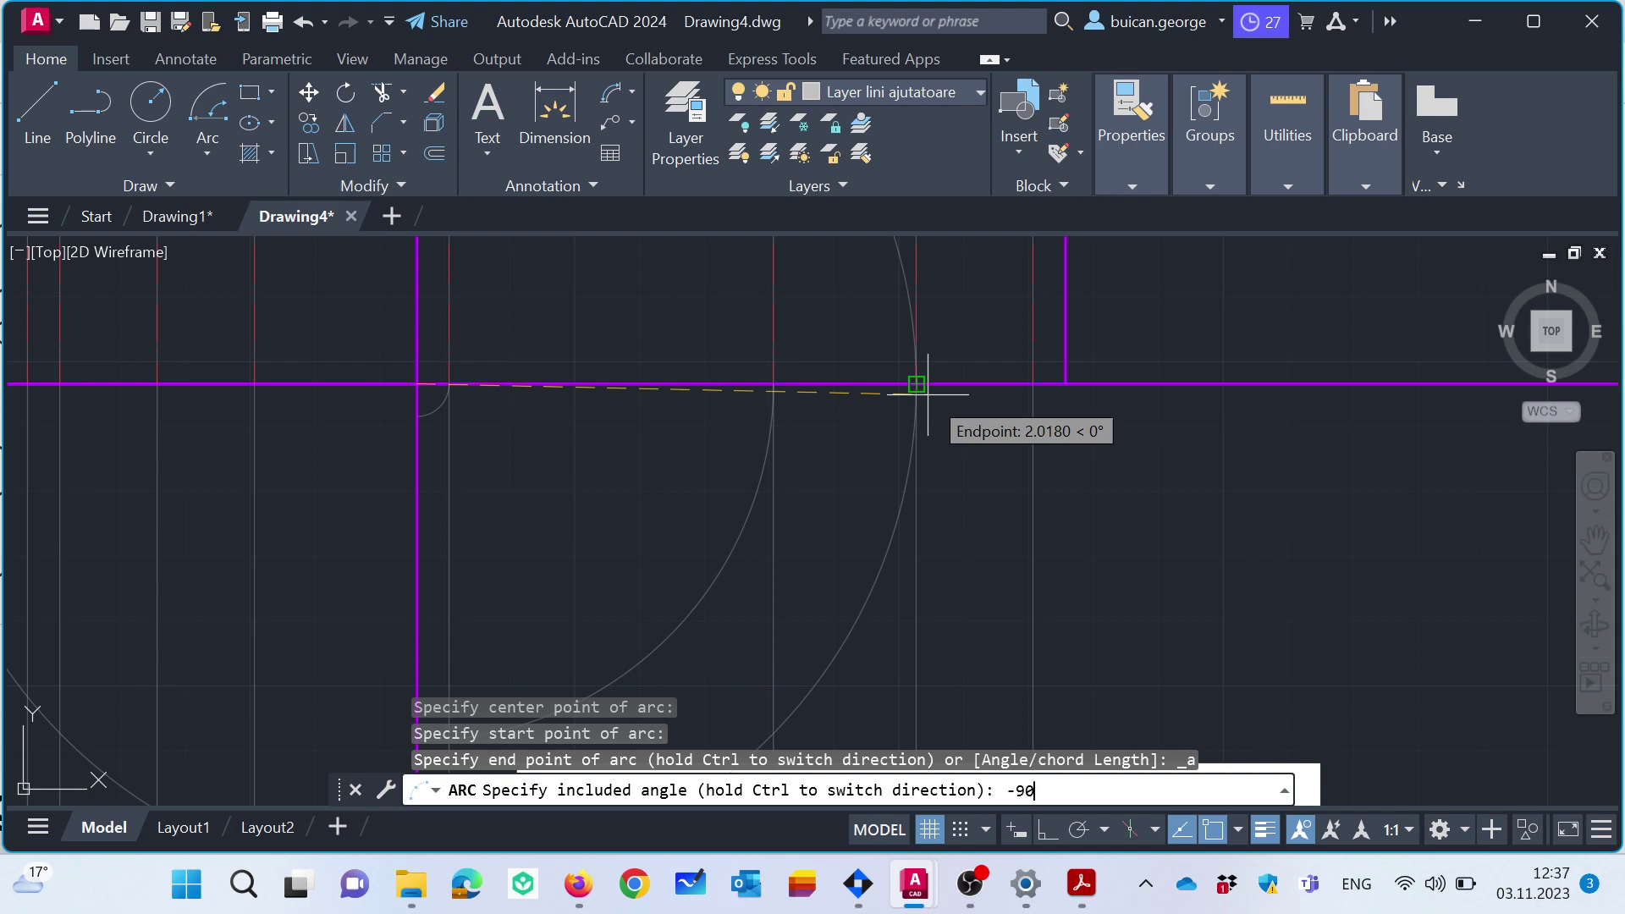
key("Return")
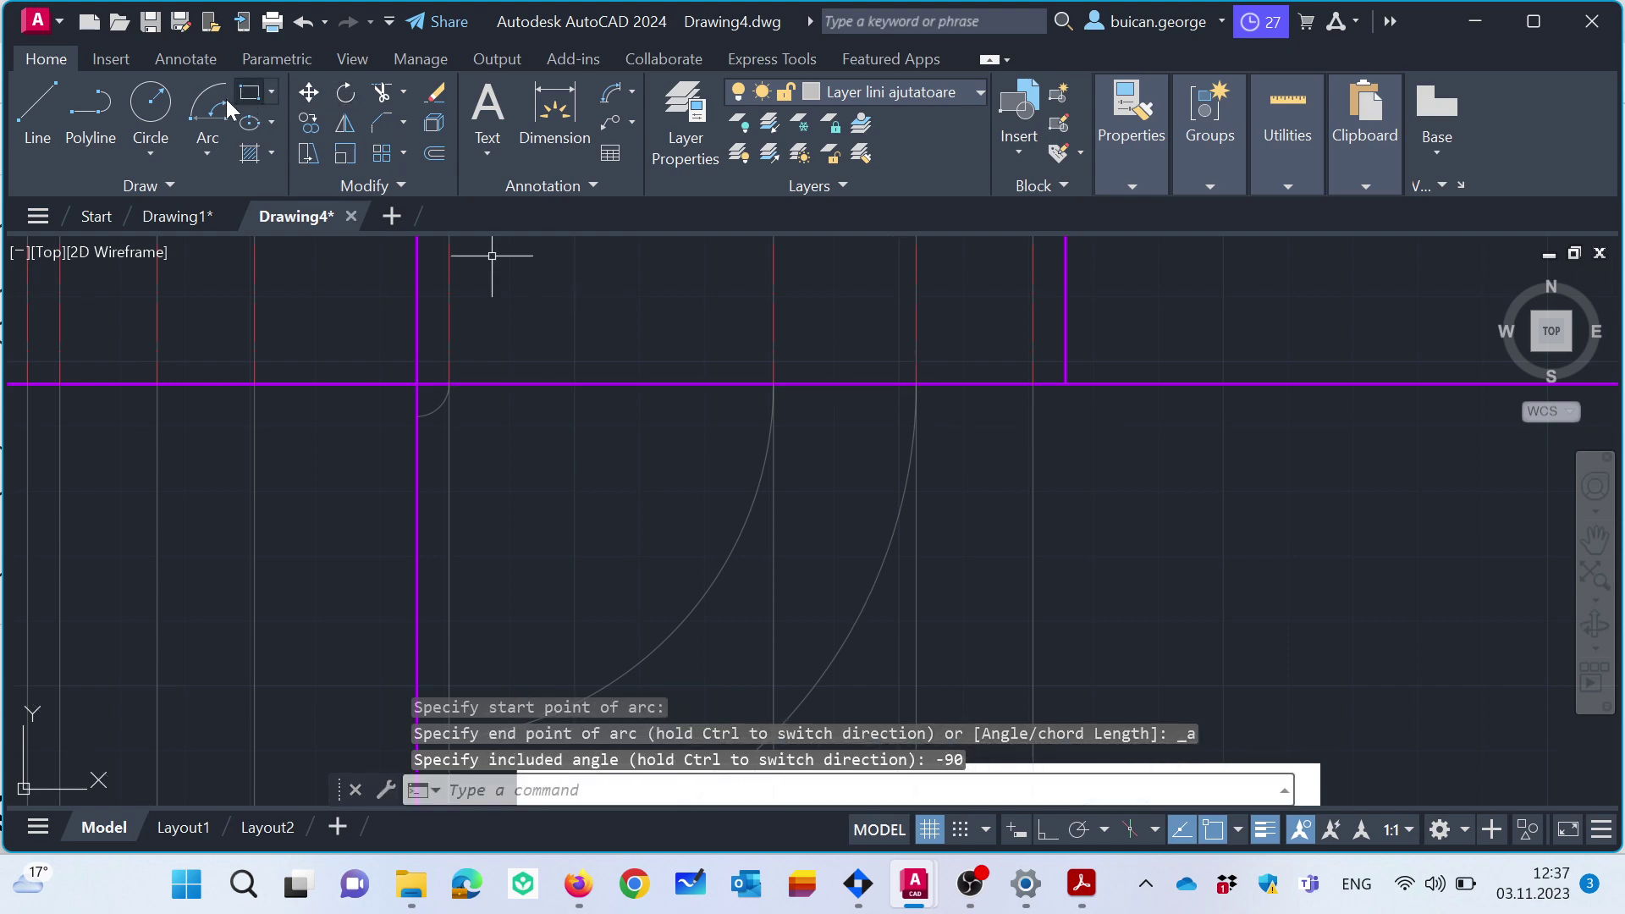
key("Return")
left_click(416, 383)
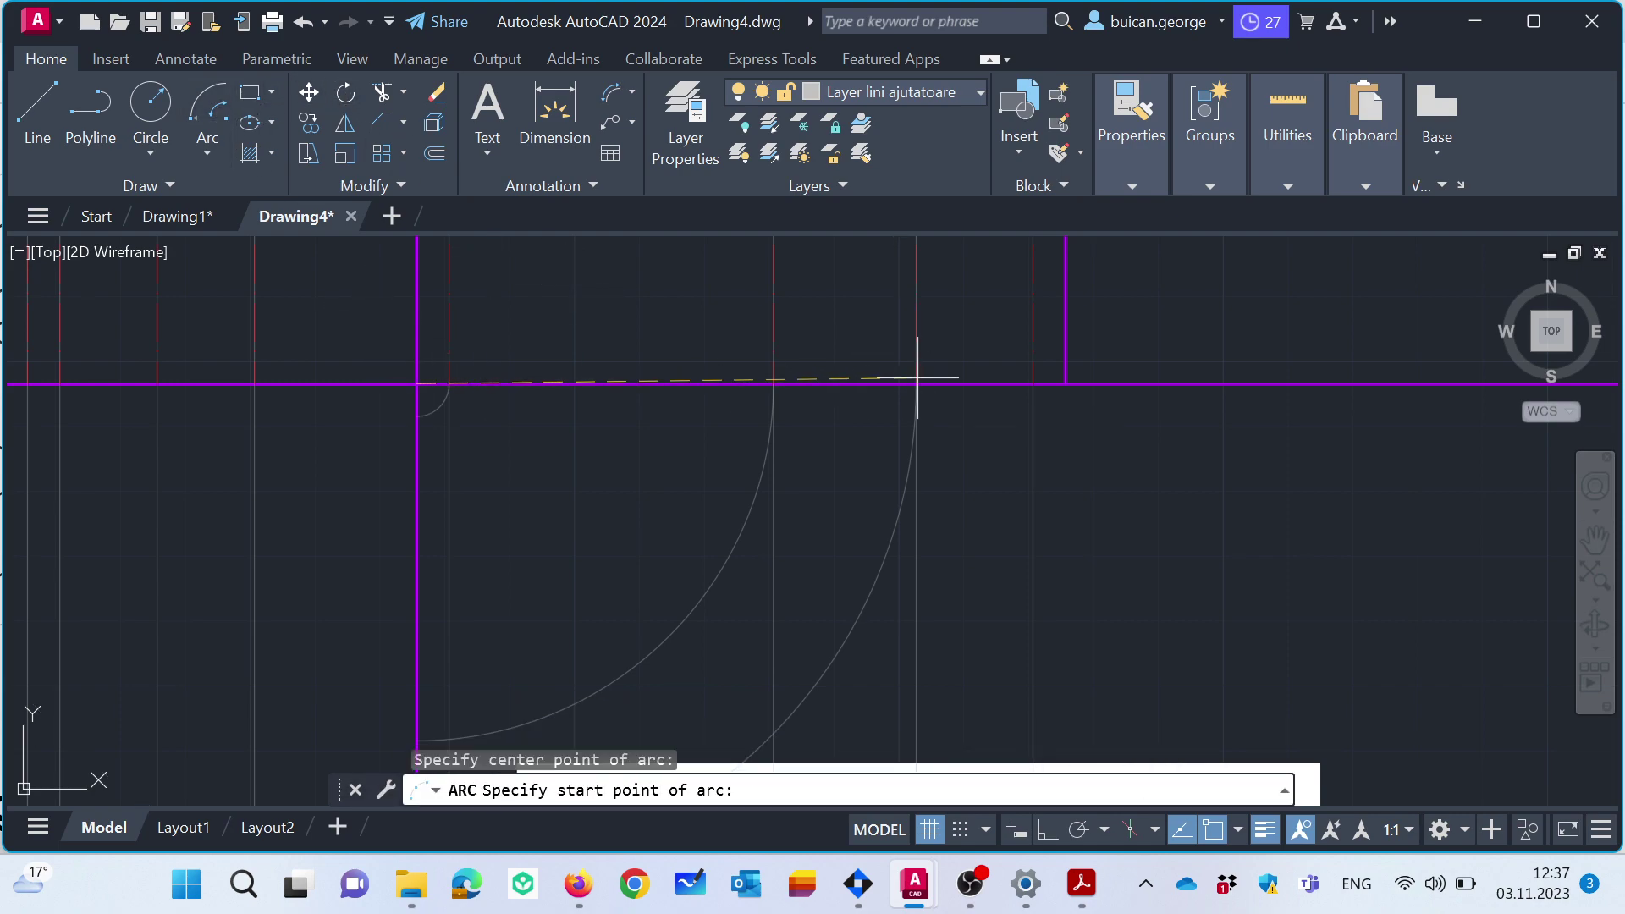
left_click(1032, 384)
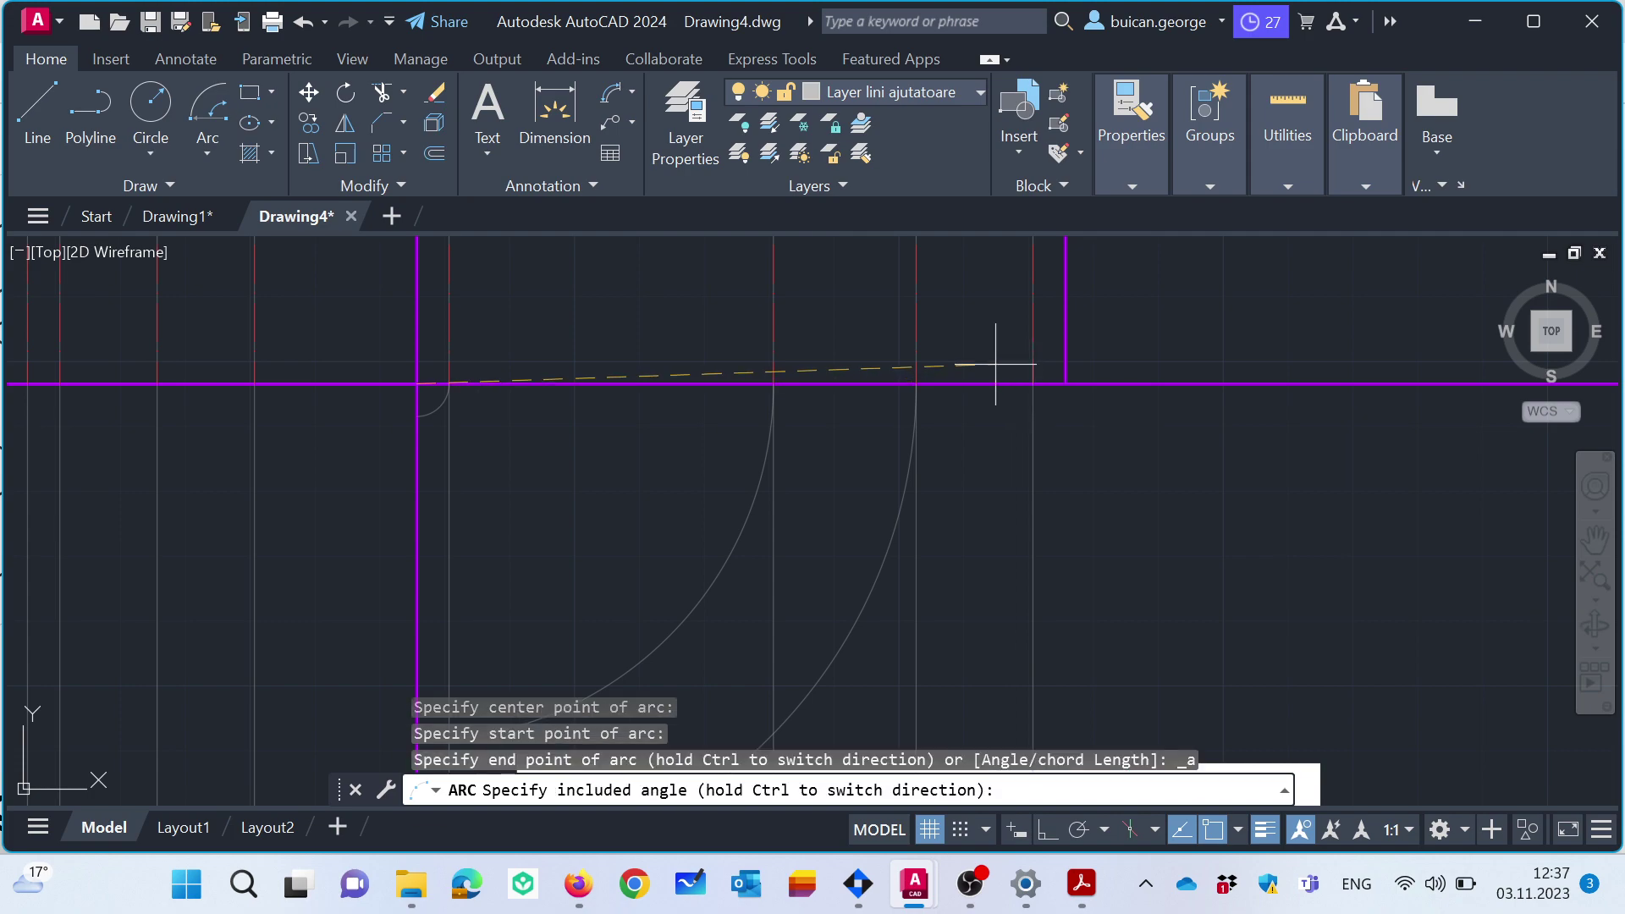
type("-90")
key("Return")
scroll(999, 363, "down", 3)
scroll(798, 352, "up", 1)
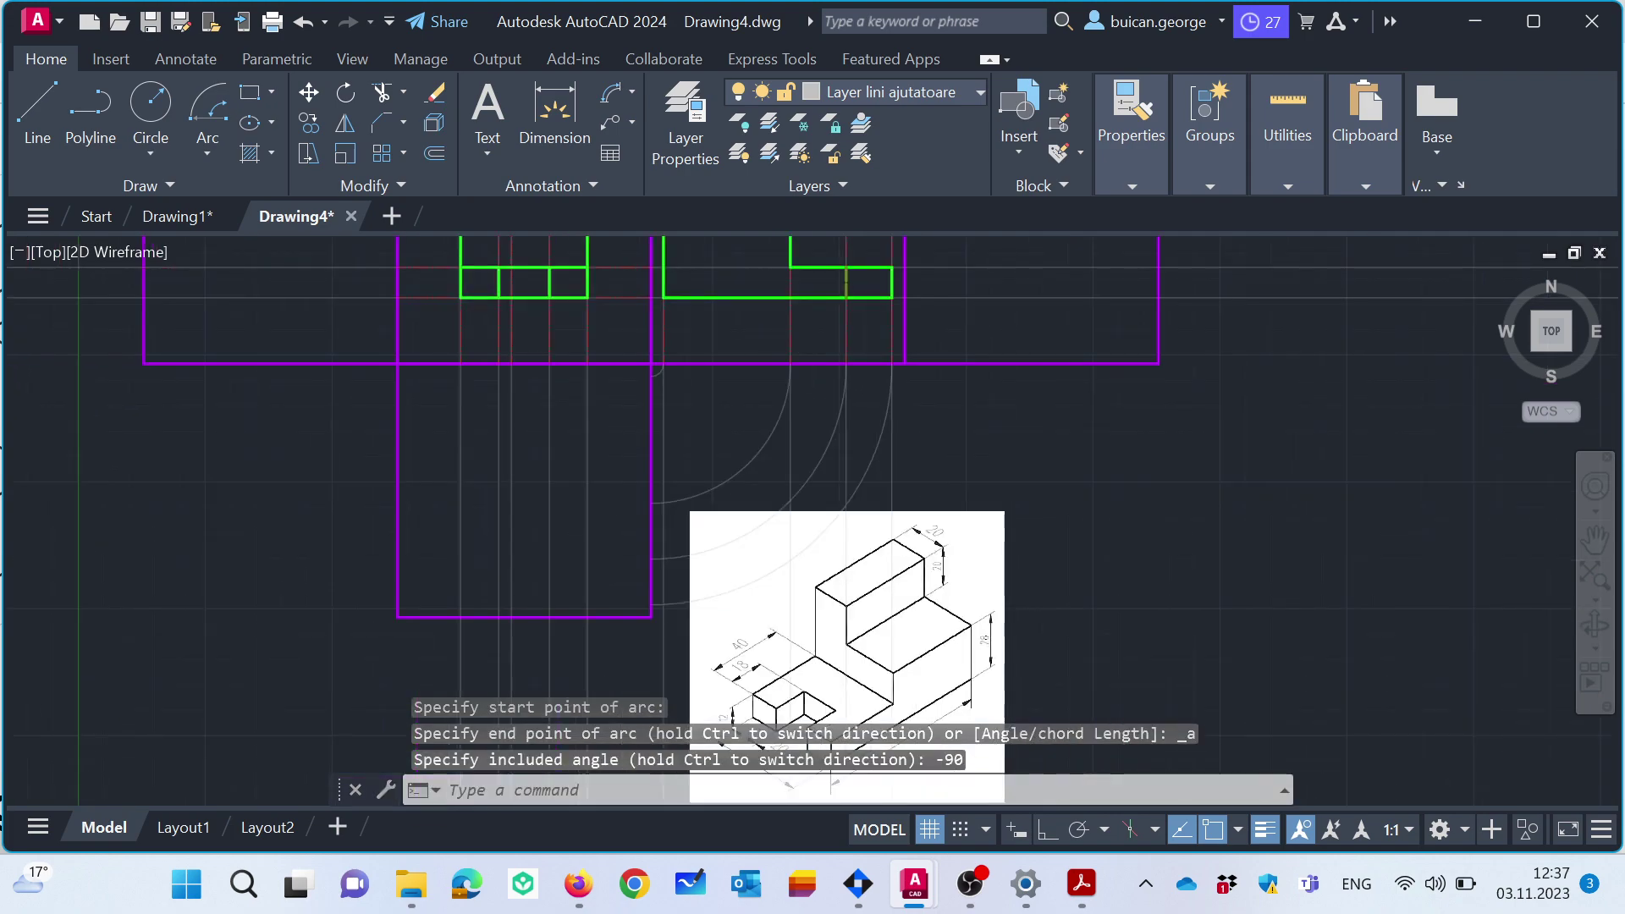
scroll(881, 439, "down", 1)
scroll(881, 439, "up", 2)
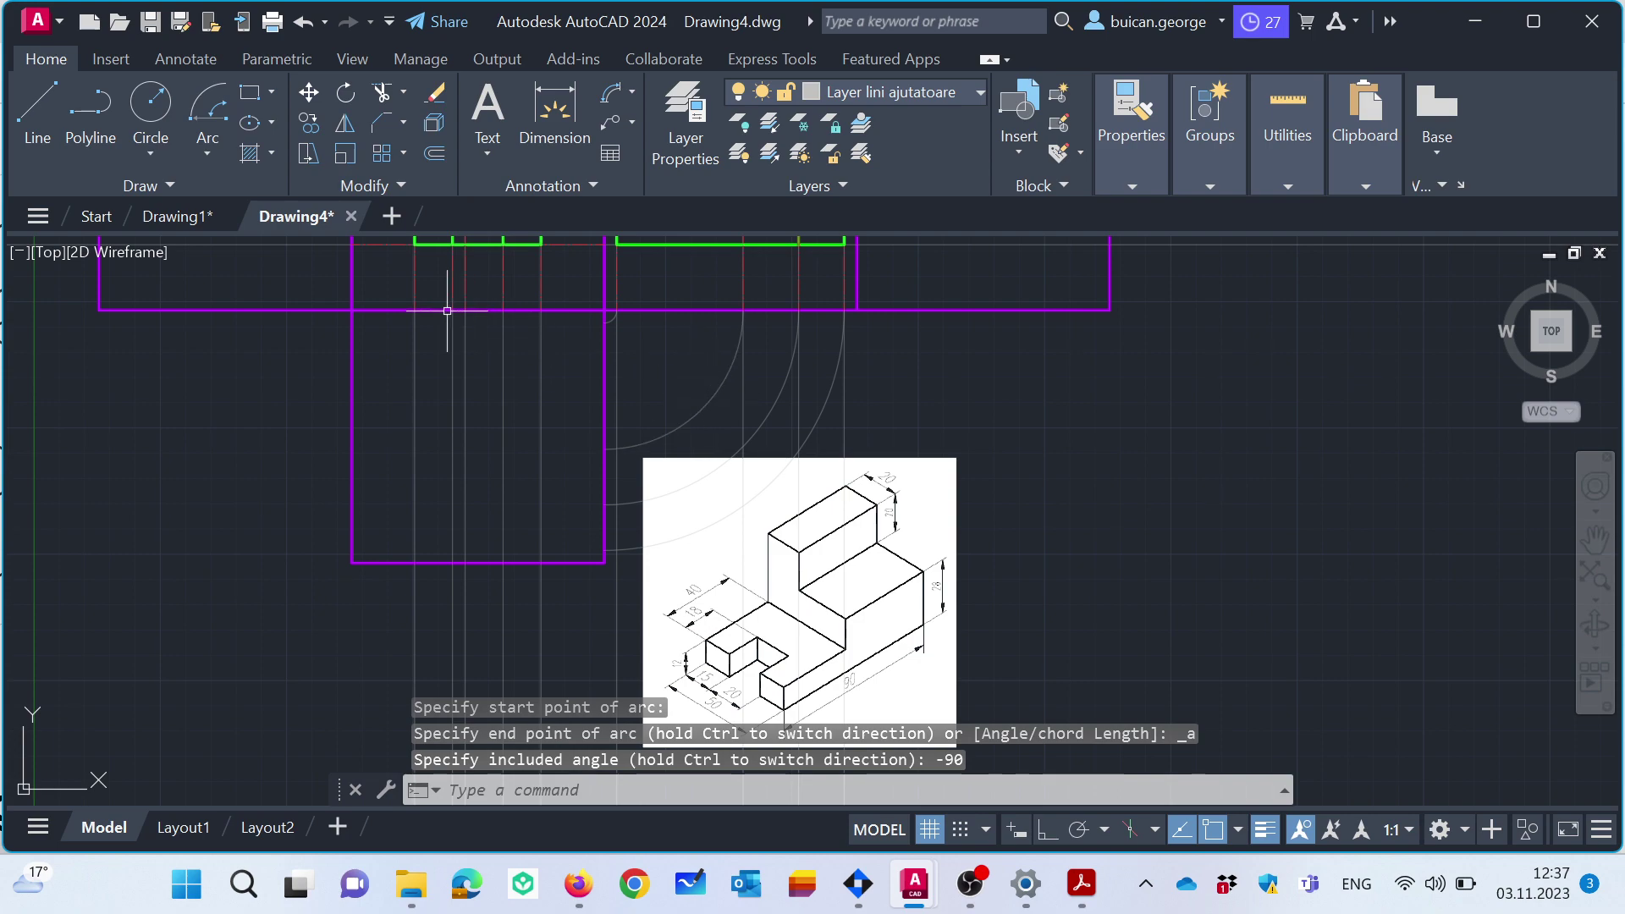
Place two horizontal construction lines where the arcs meet the lower frame.
type("xline")
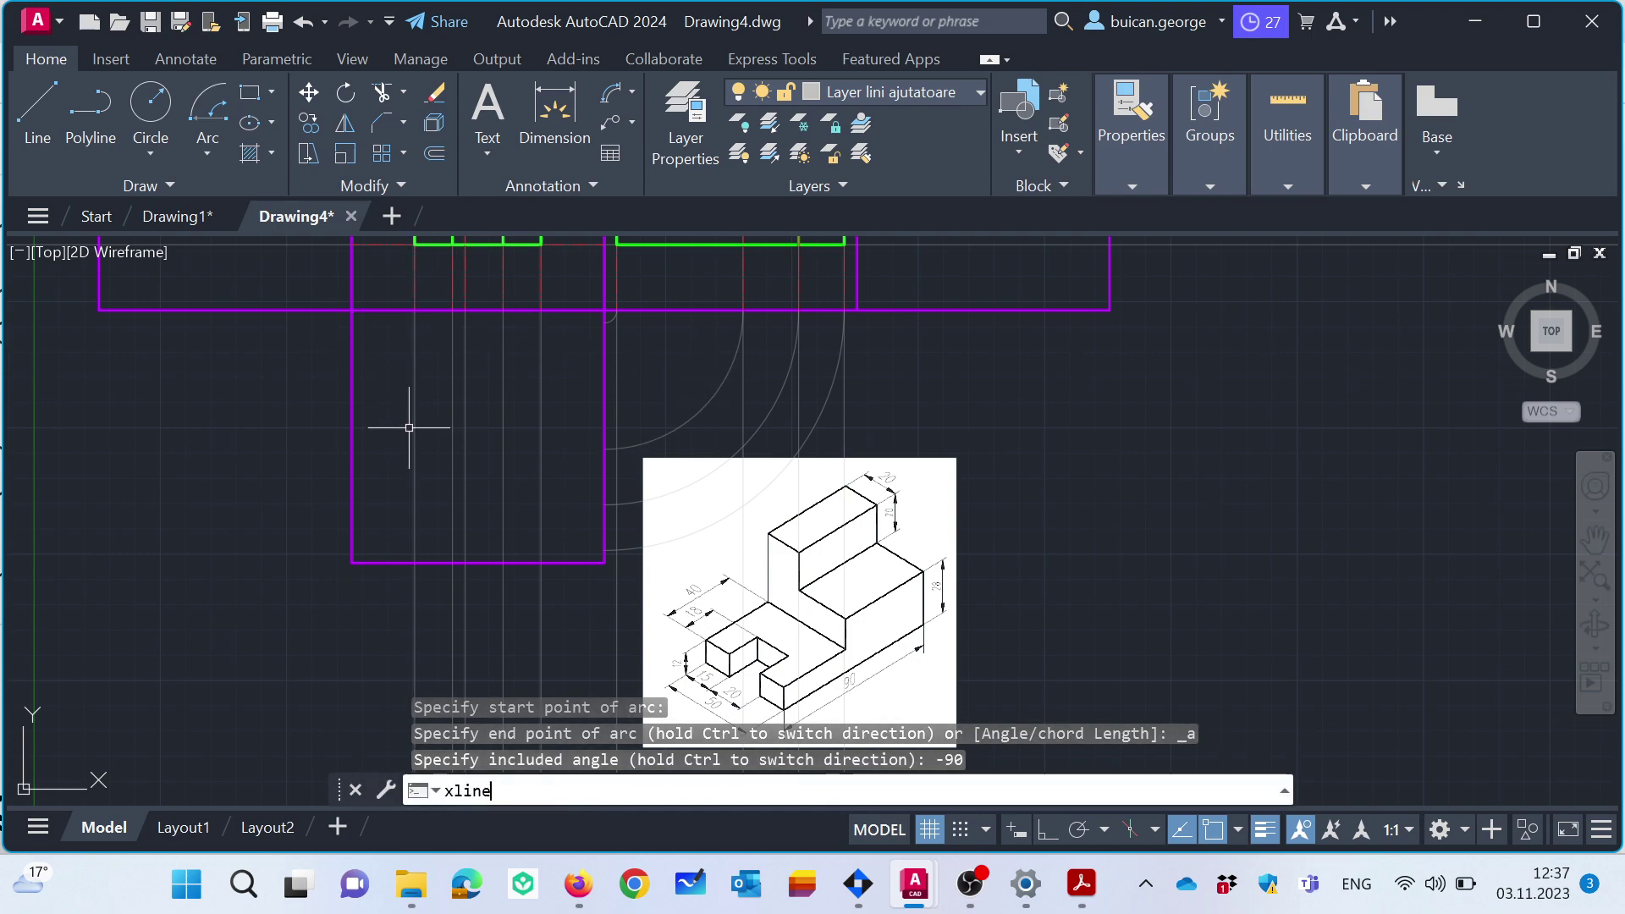
key("Return")
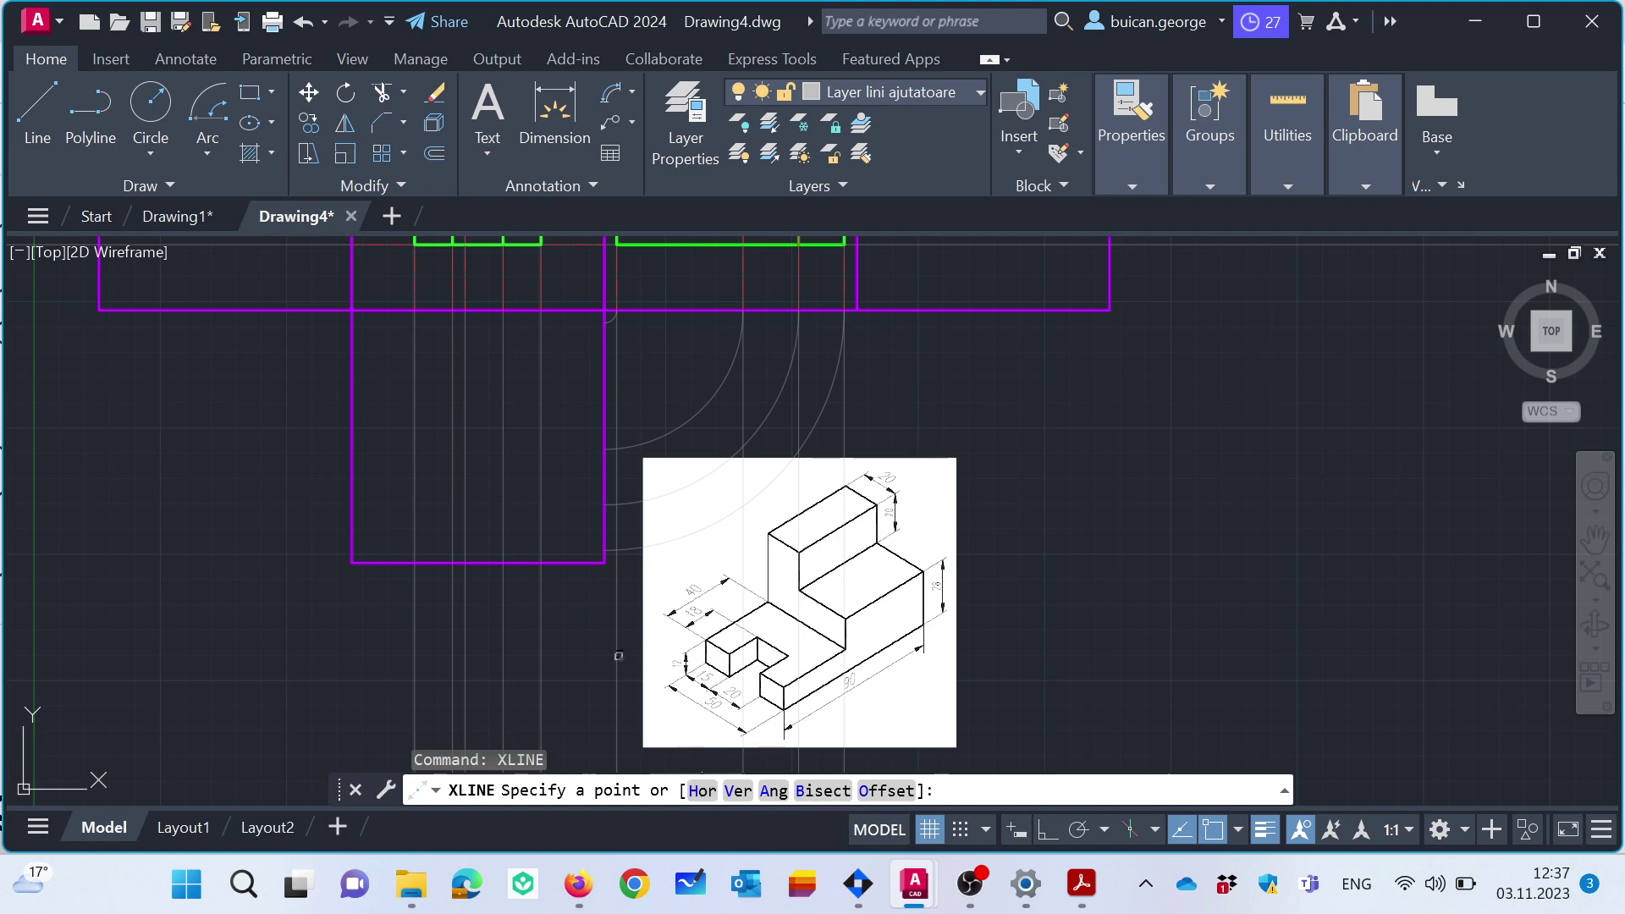
left_click(702, 790)
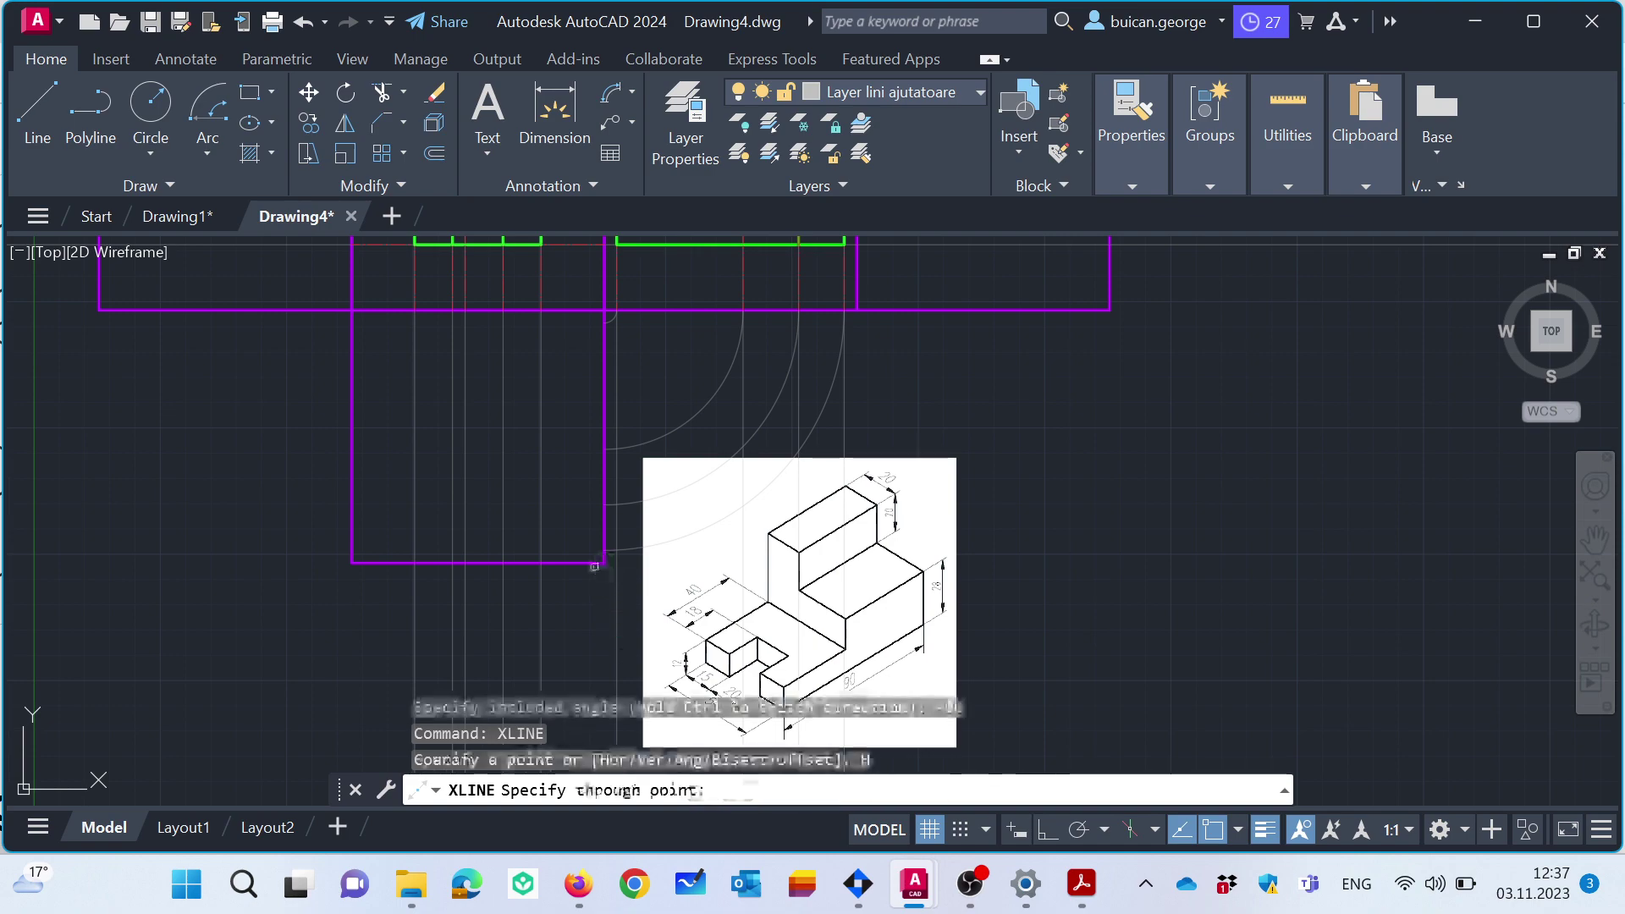
left_click(604, 505)
left_click(603, 447)
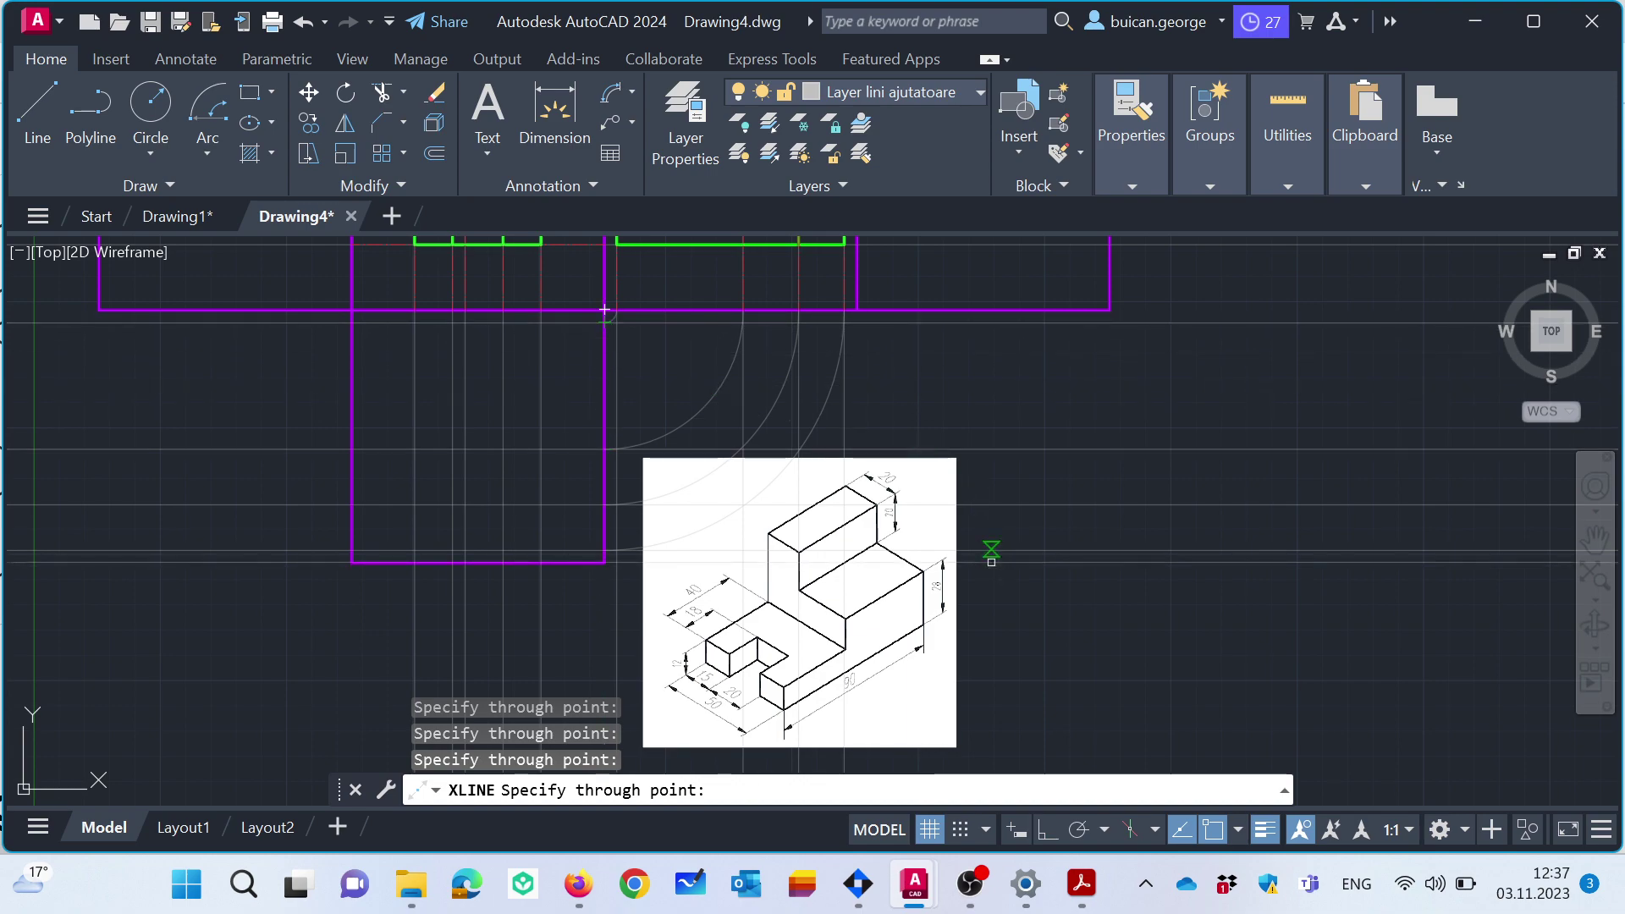
key("Escape")
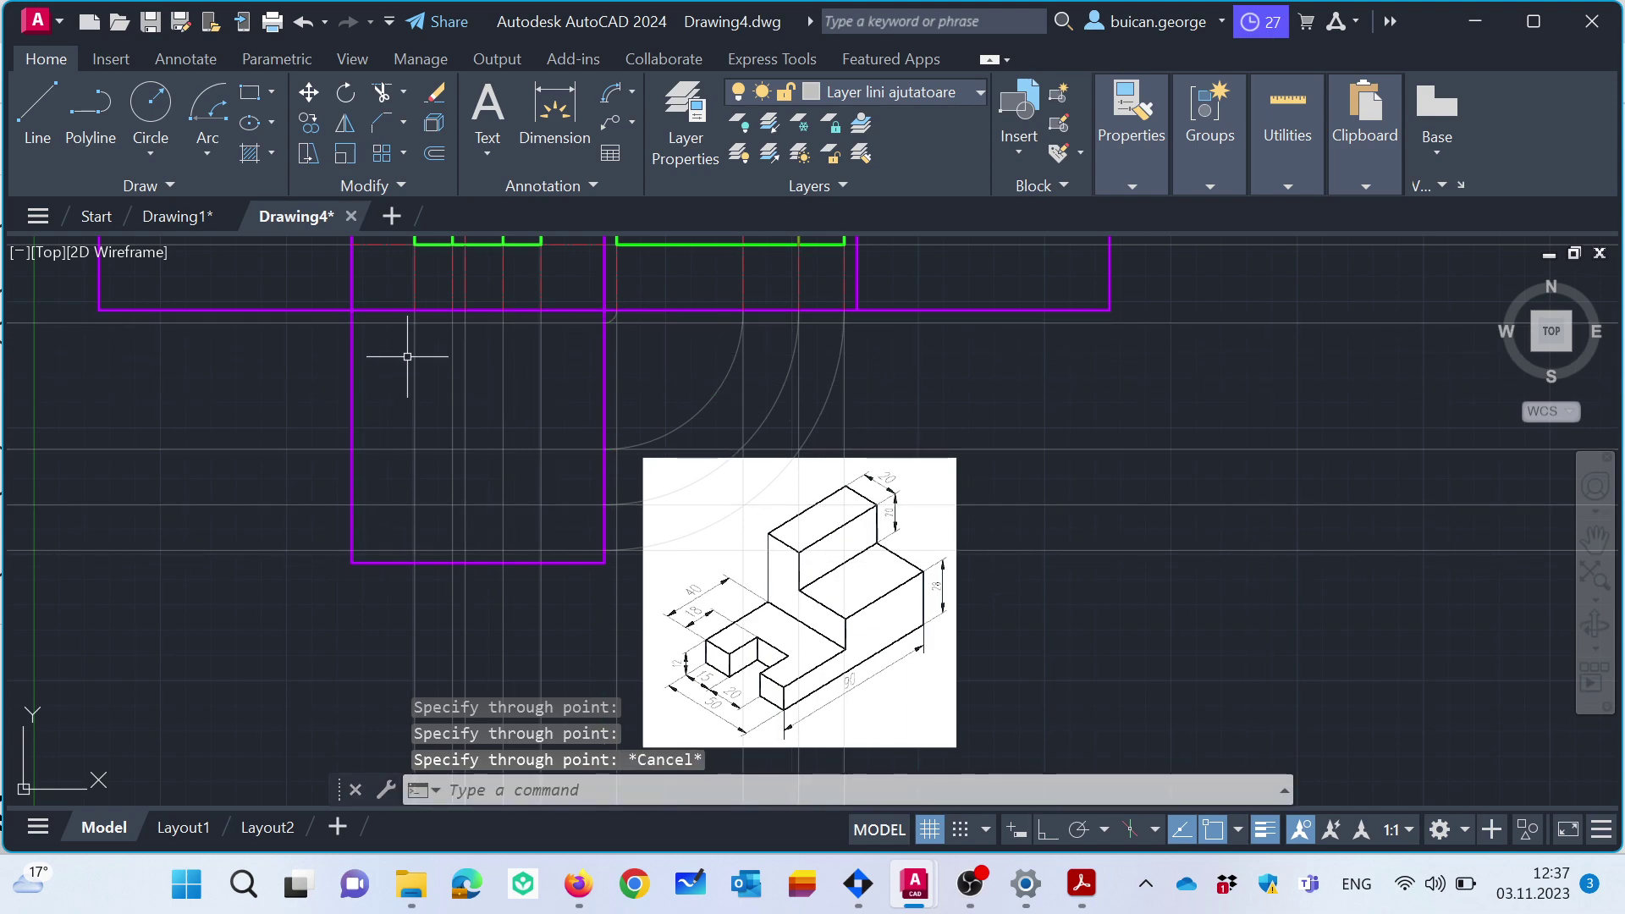
left_click(926, 88)
On Layer desen, draw the green rectangular top-view outline in the lower frame.
left_click(859, 247)
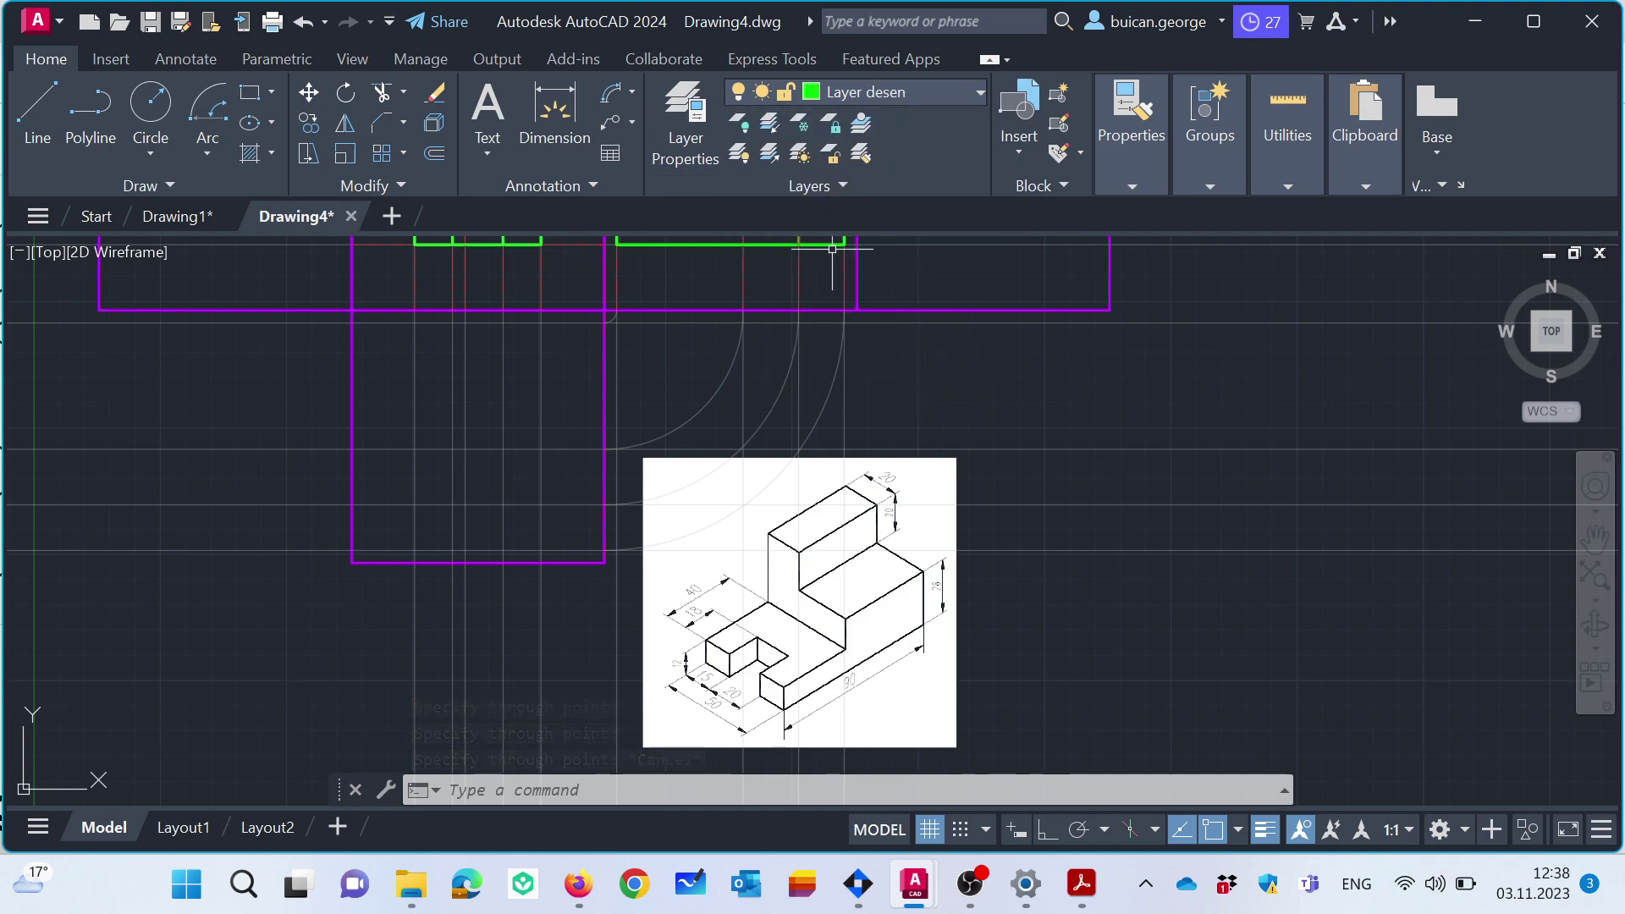
type("l")
key("Return")
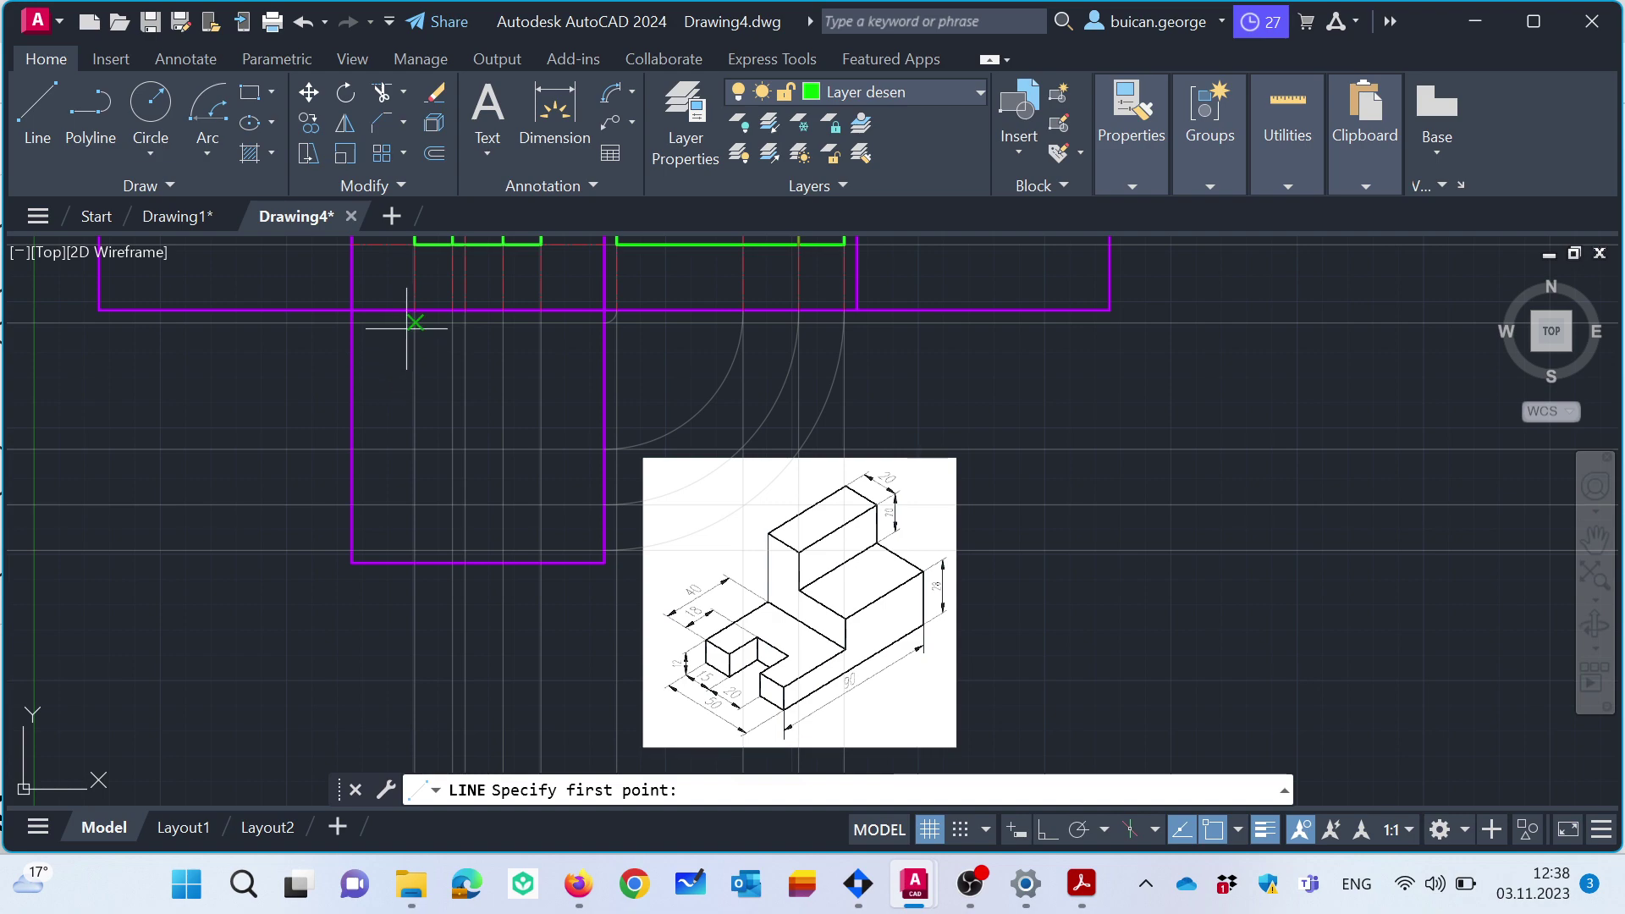
left_click(415, 323)
left_click(414, 549)
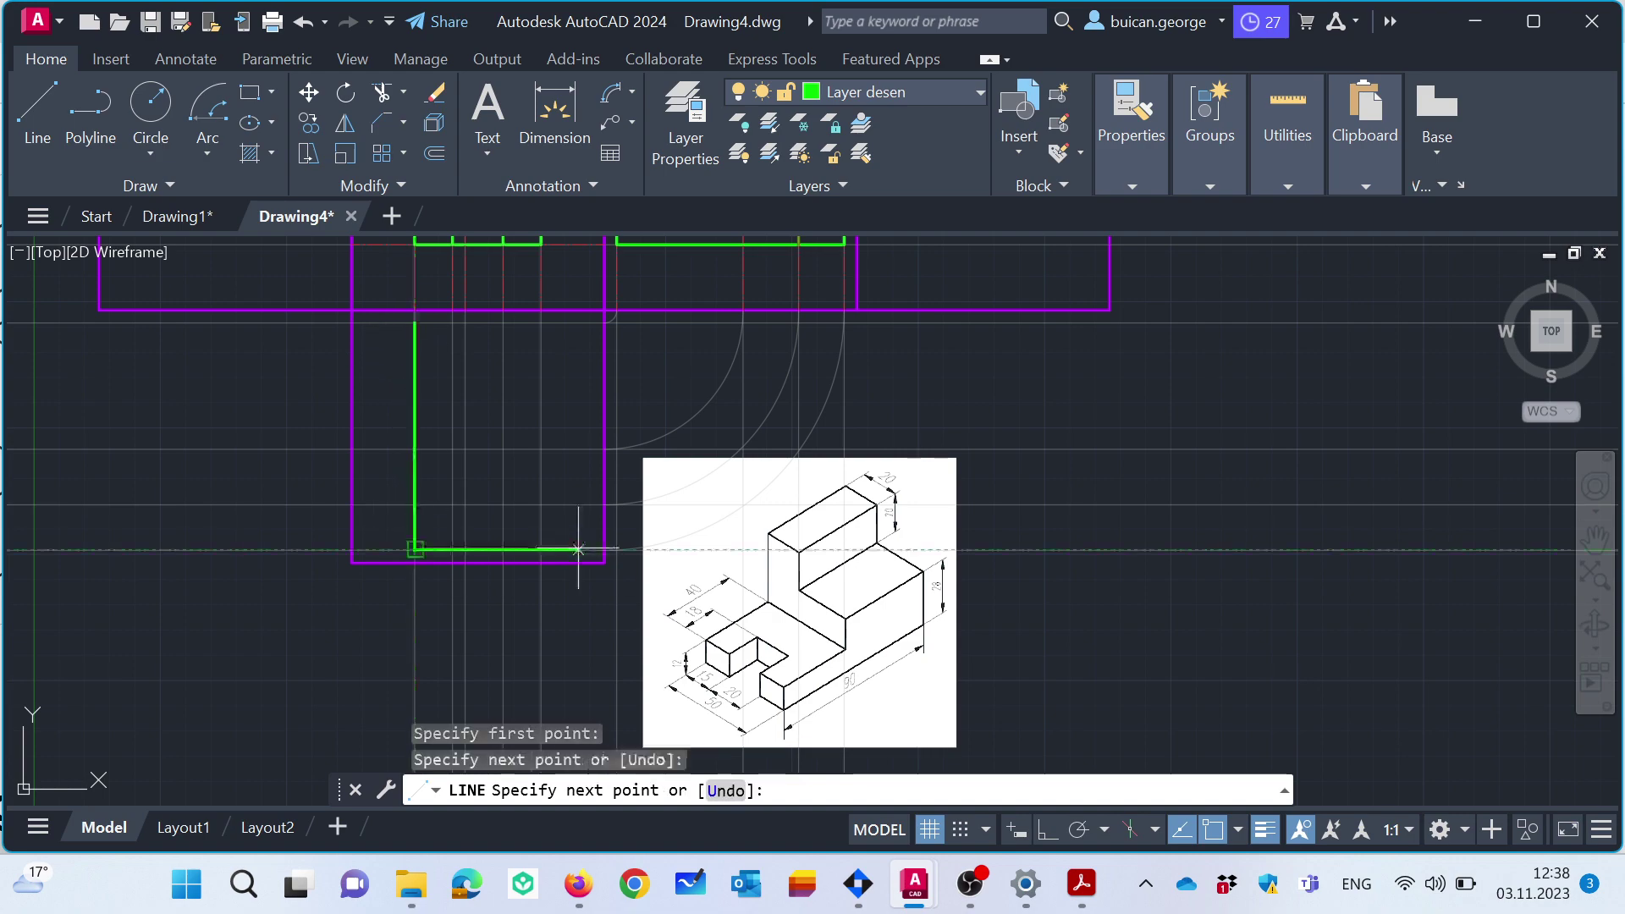
left_click(541, 550)
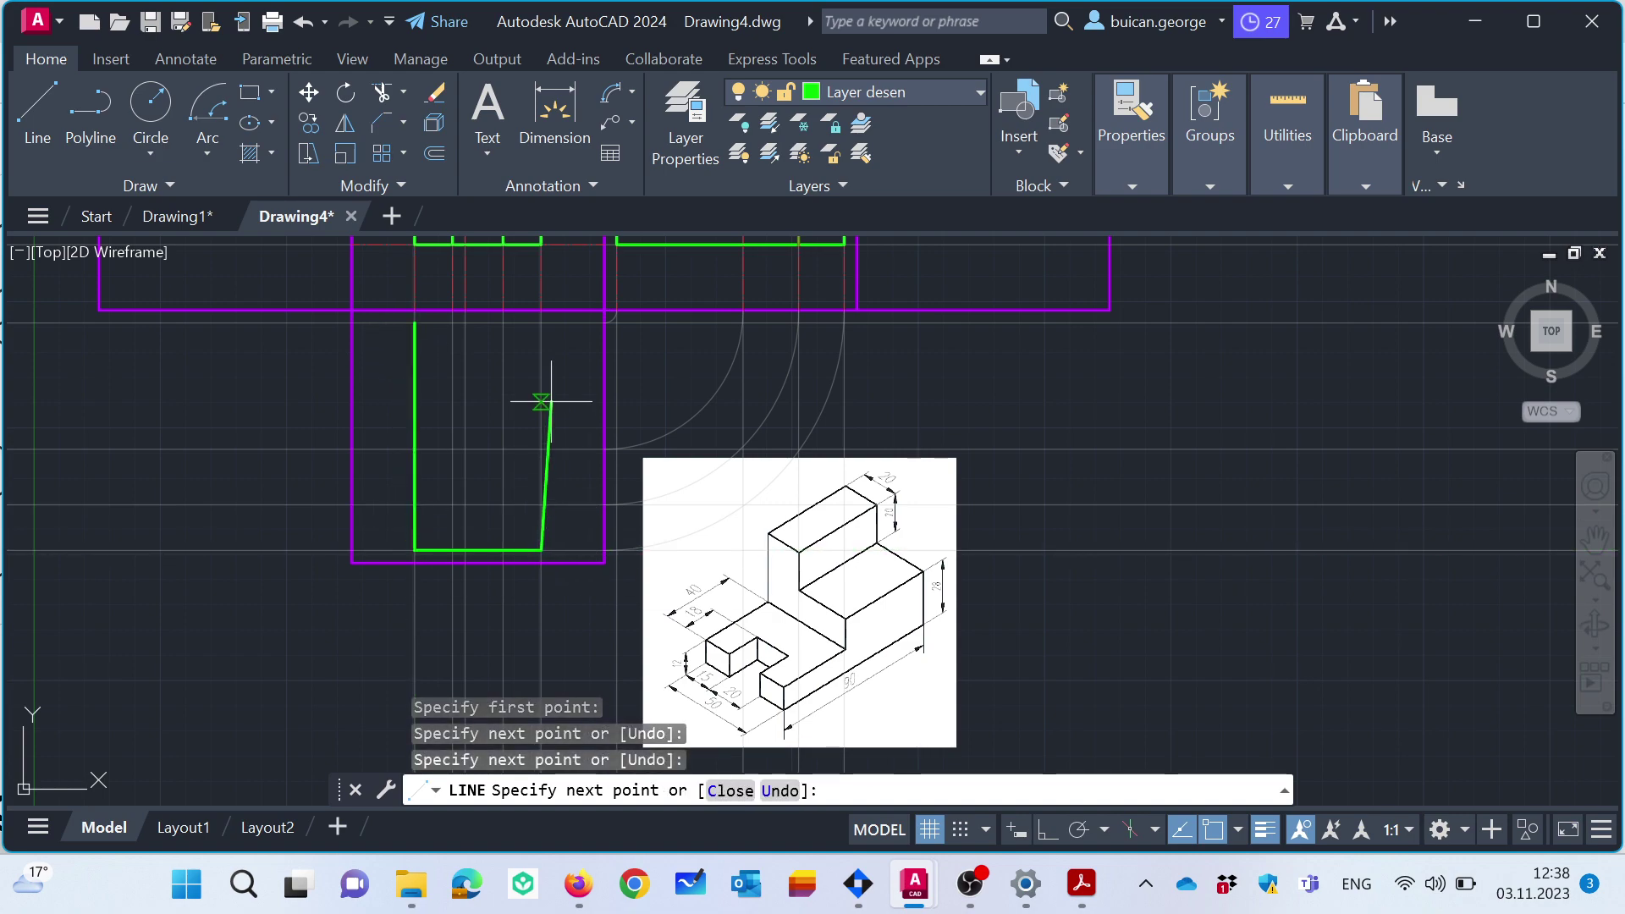
left_click(542, 323)
left_click(414, 322)
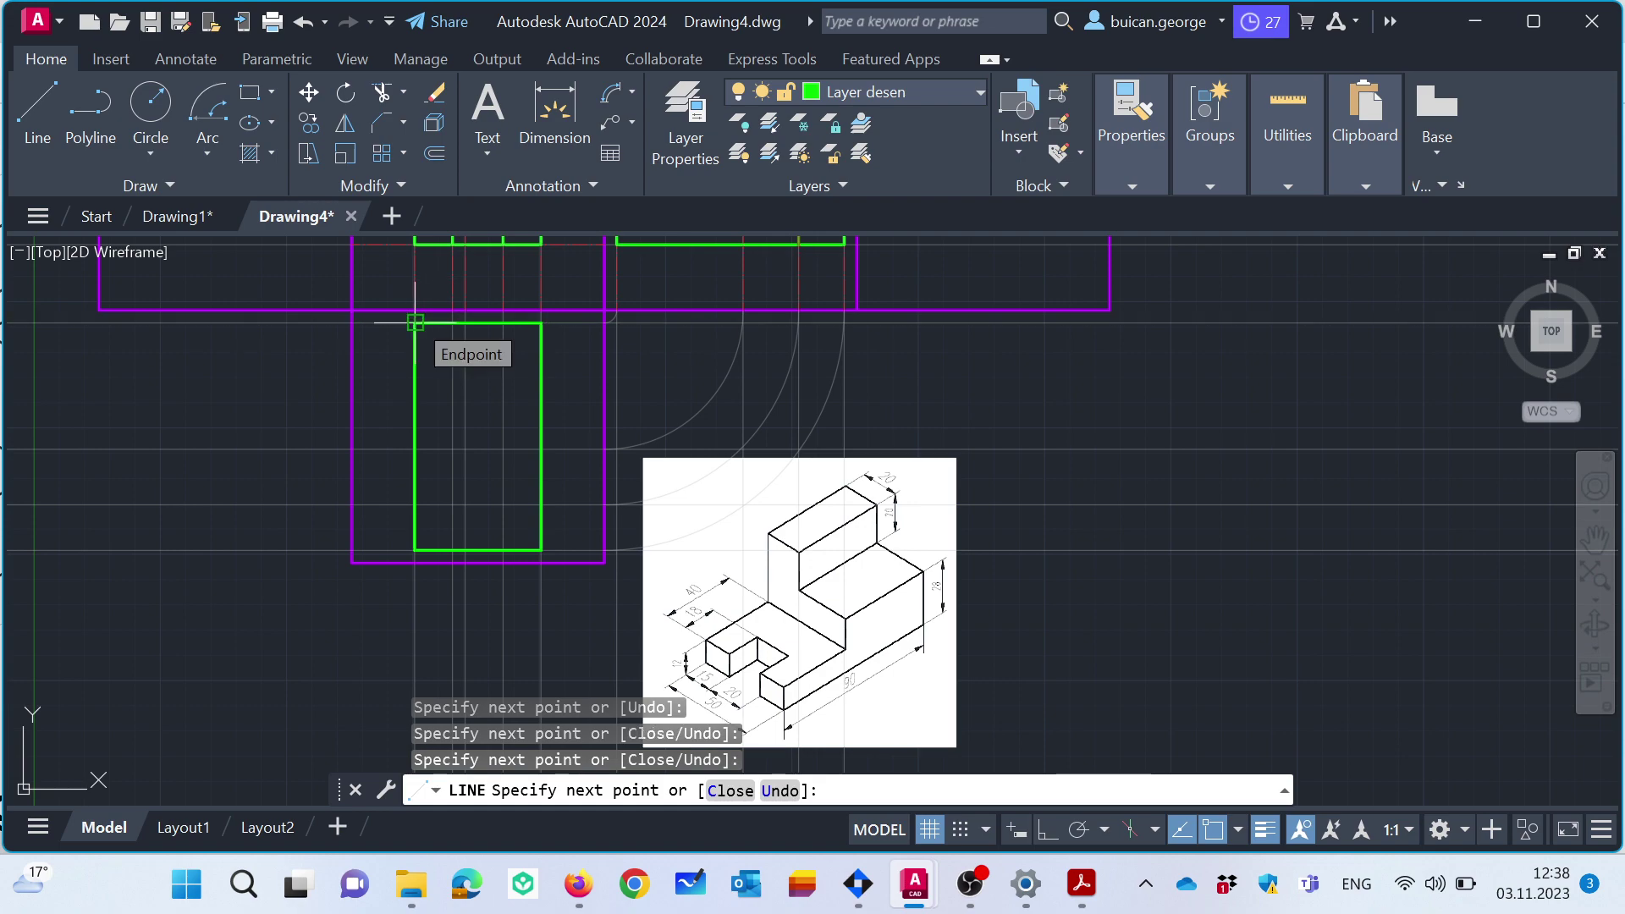
key("Escape")
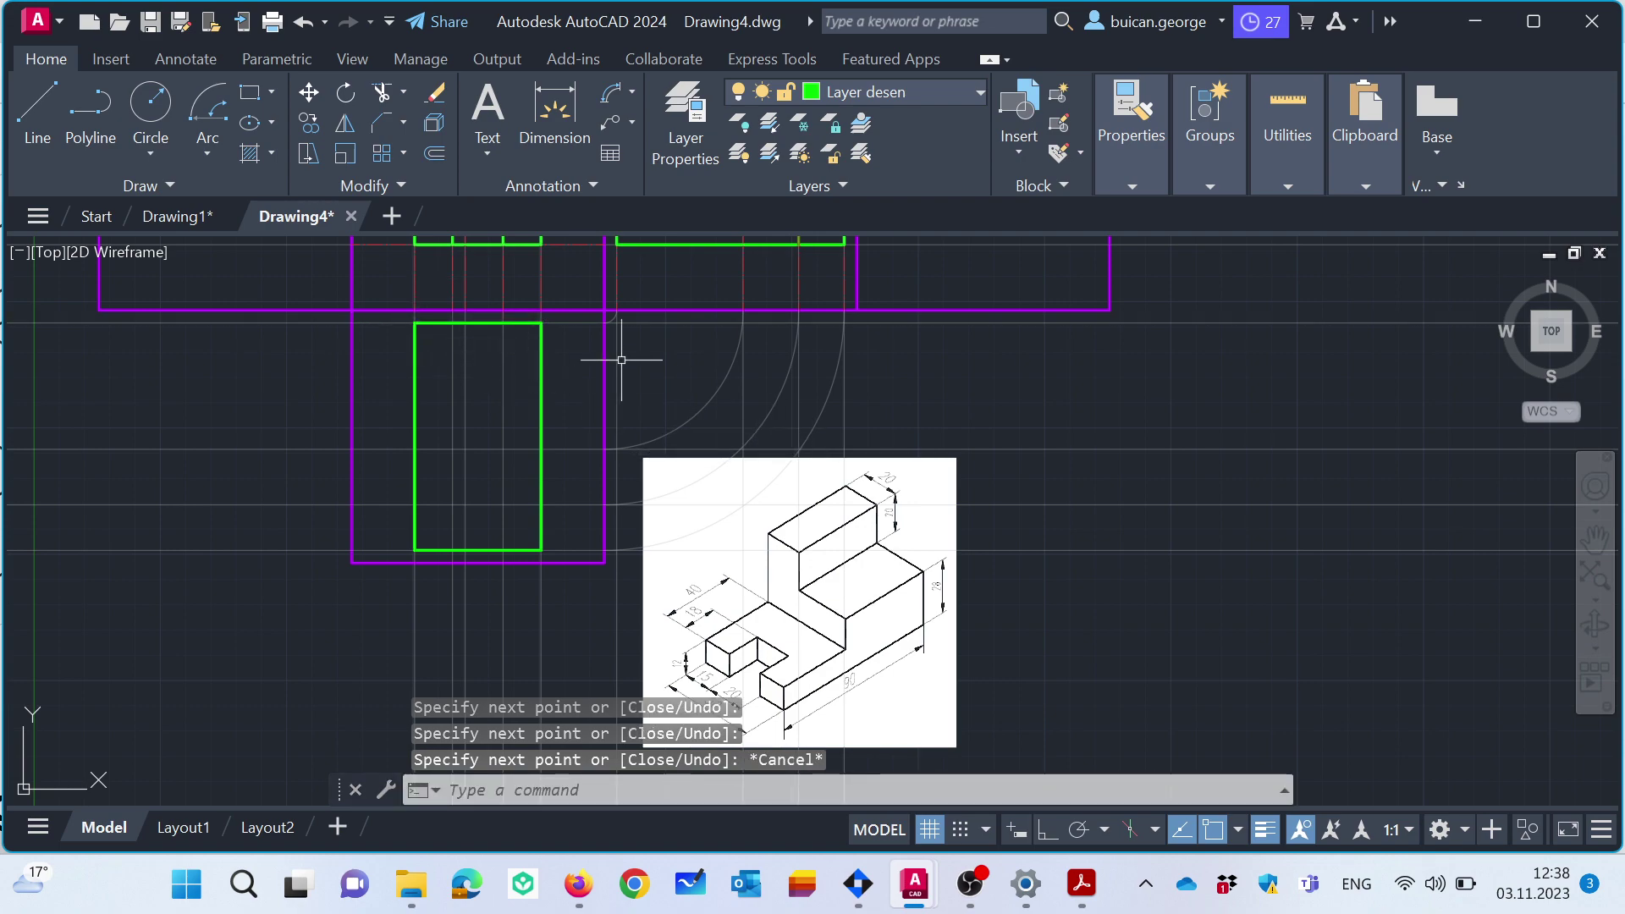
scroll(575, 474, "down", 3)
scroll(598, 442, "up", 3)
scroll(694, 292, "down", 6)
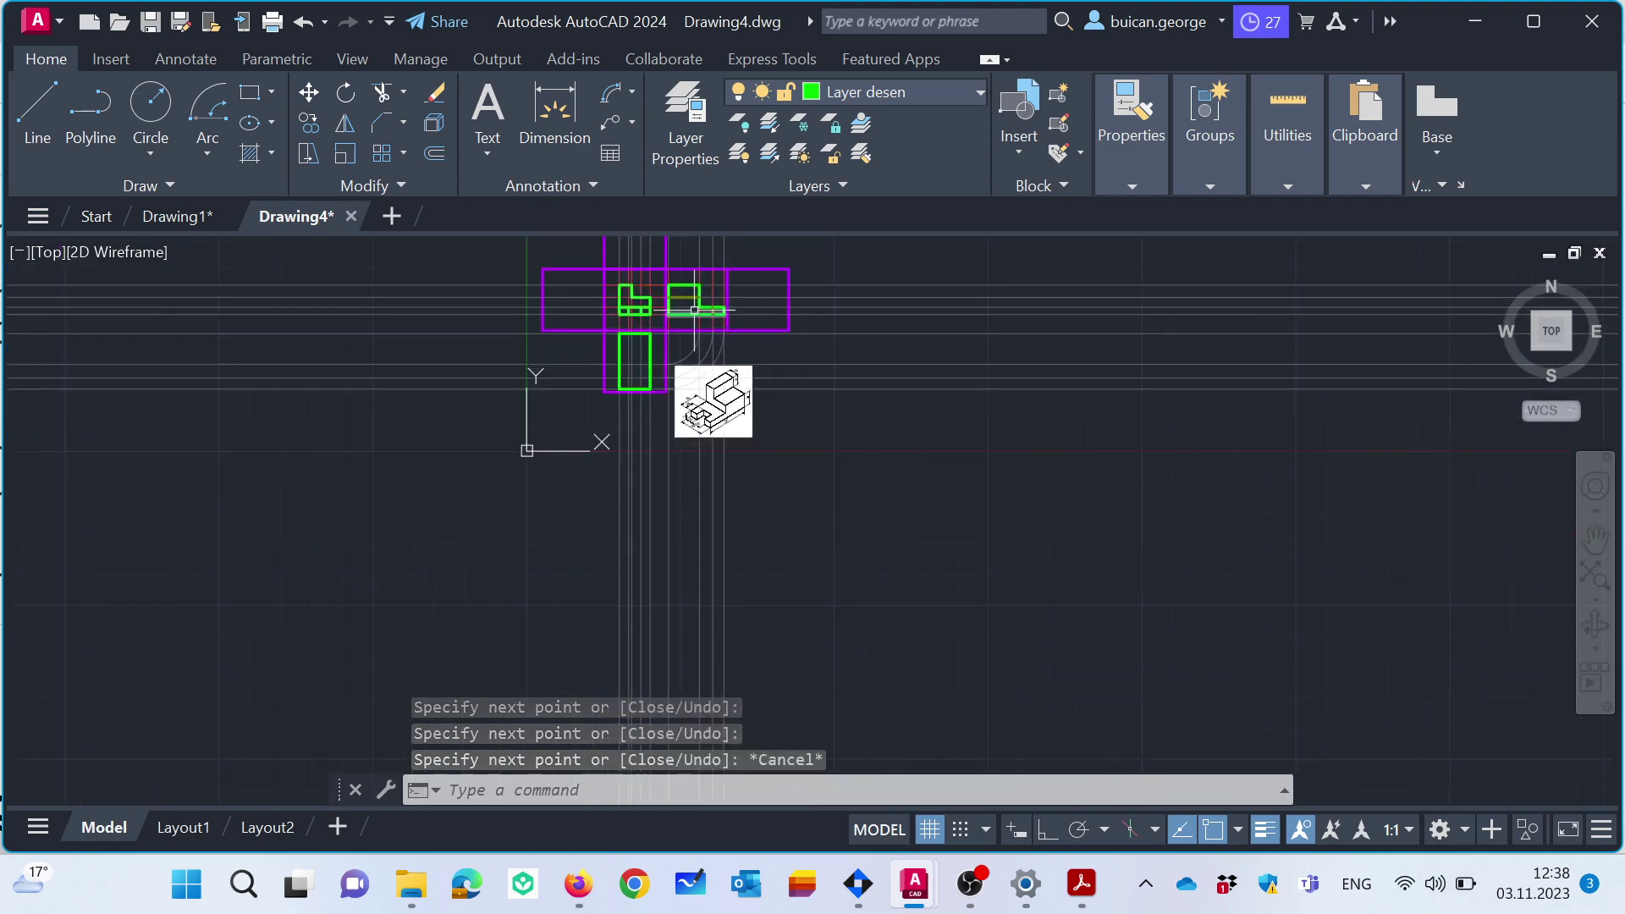
scroll(702, 322, "up", 4)
scroll(687, 339, "up", 2)
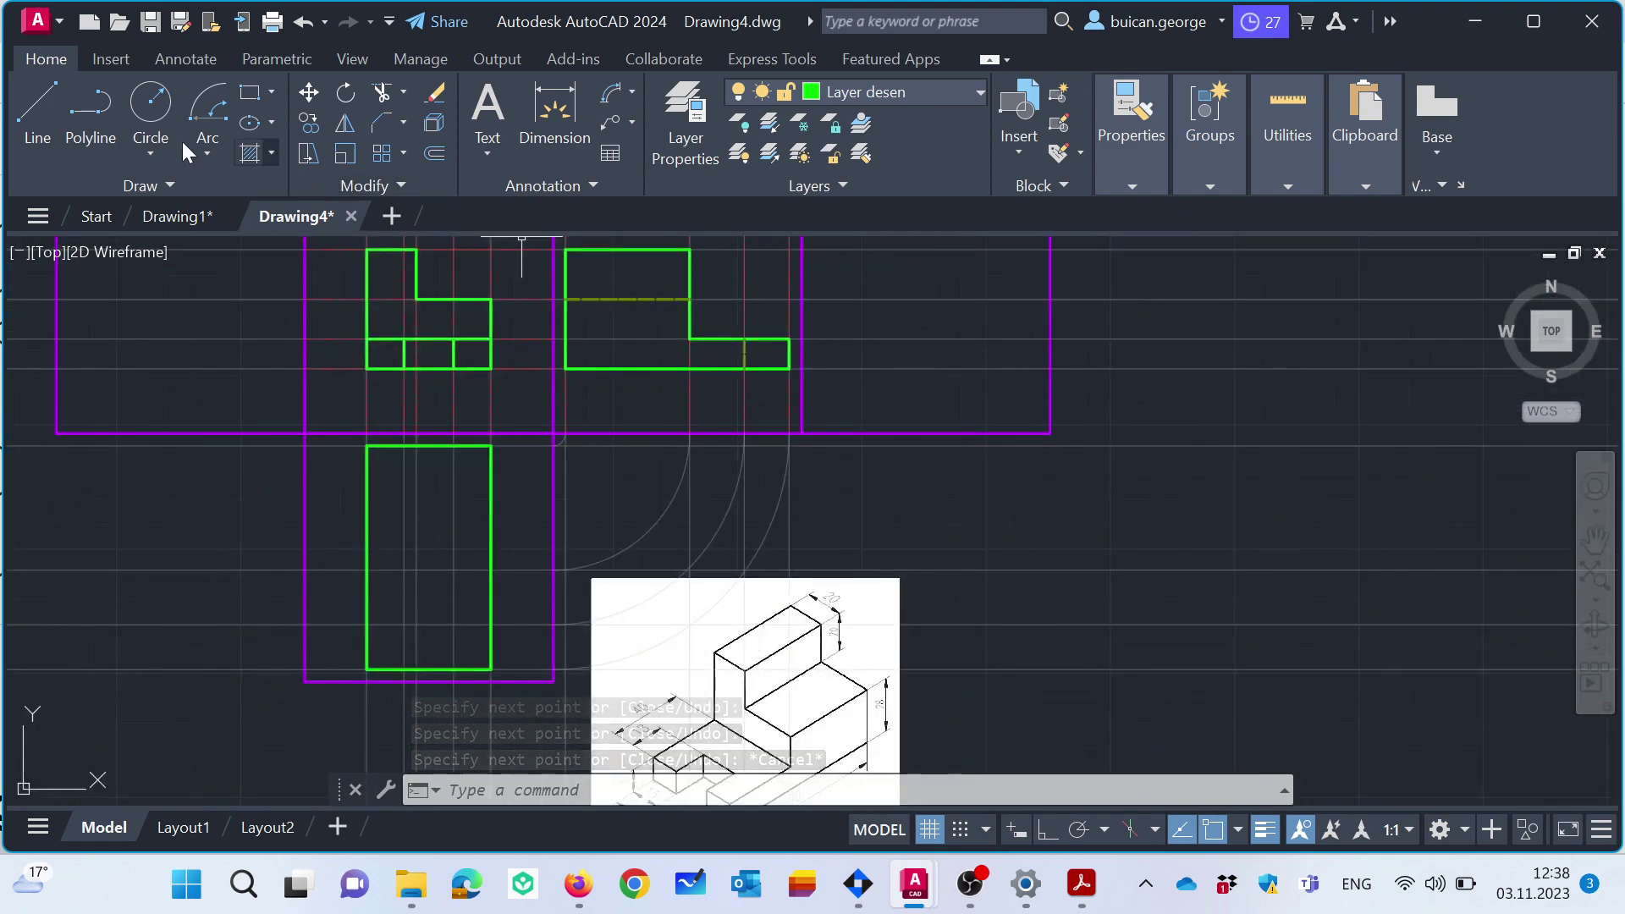
Draw a horizontal line across the top-view rectangle.
left_click(38, 110)
left_click(367, 569)
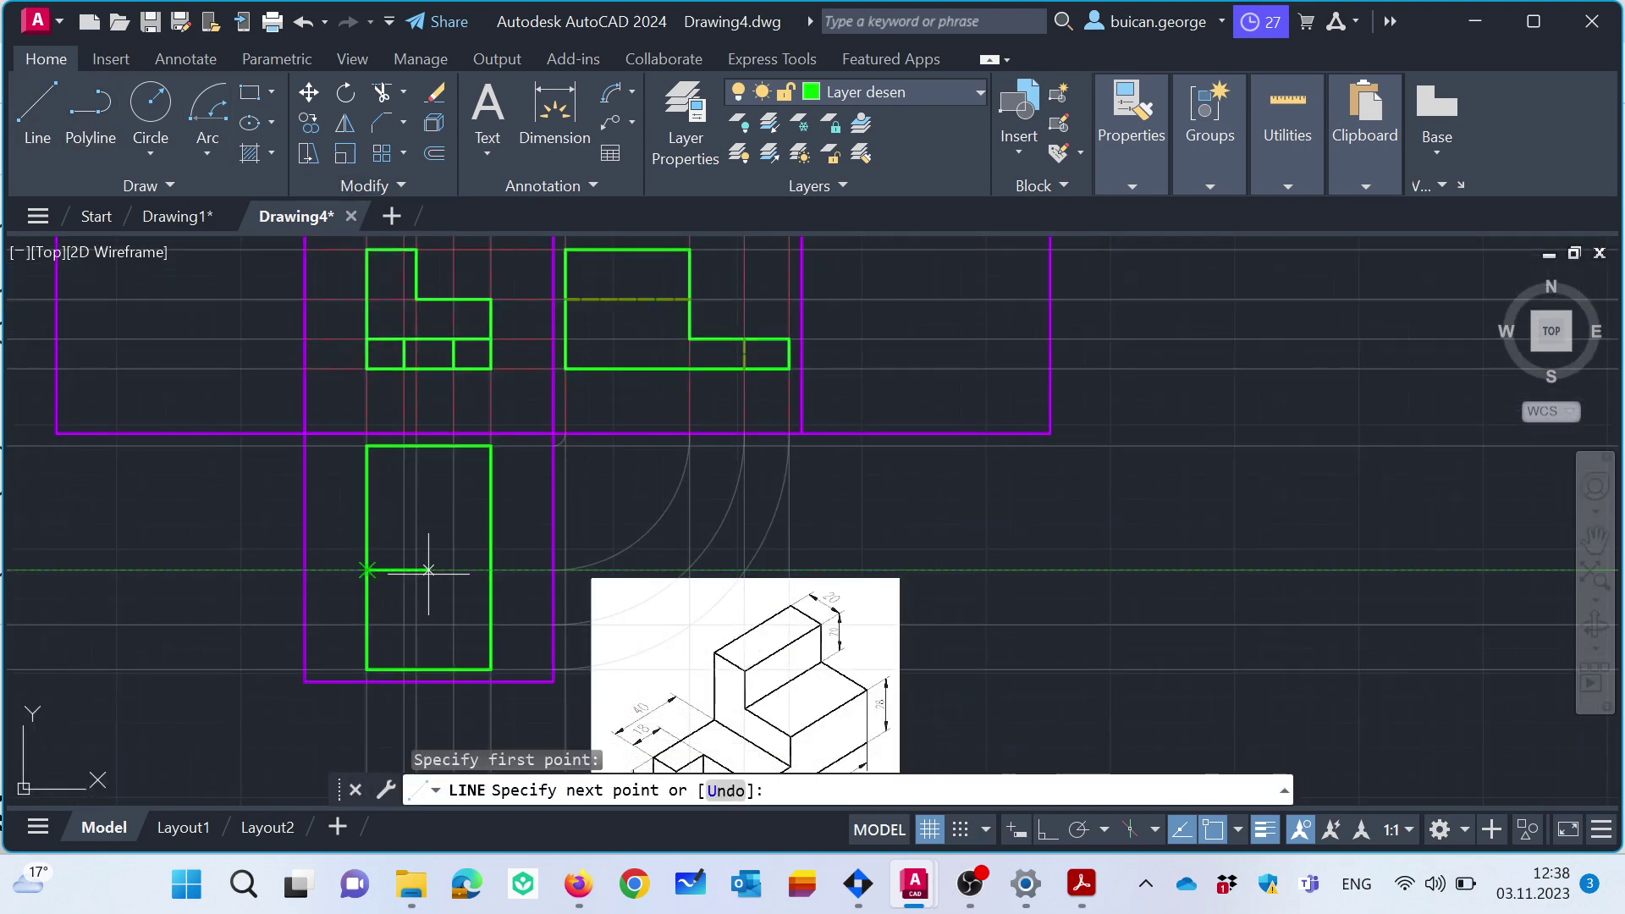
left_click(491, 570)
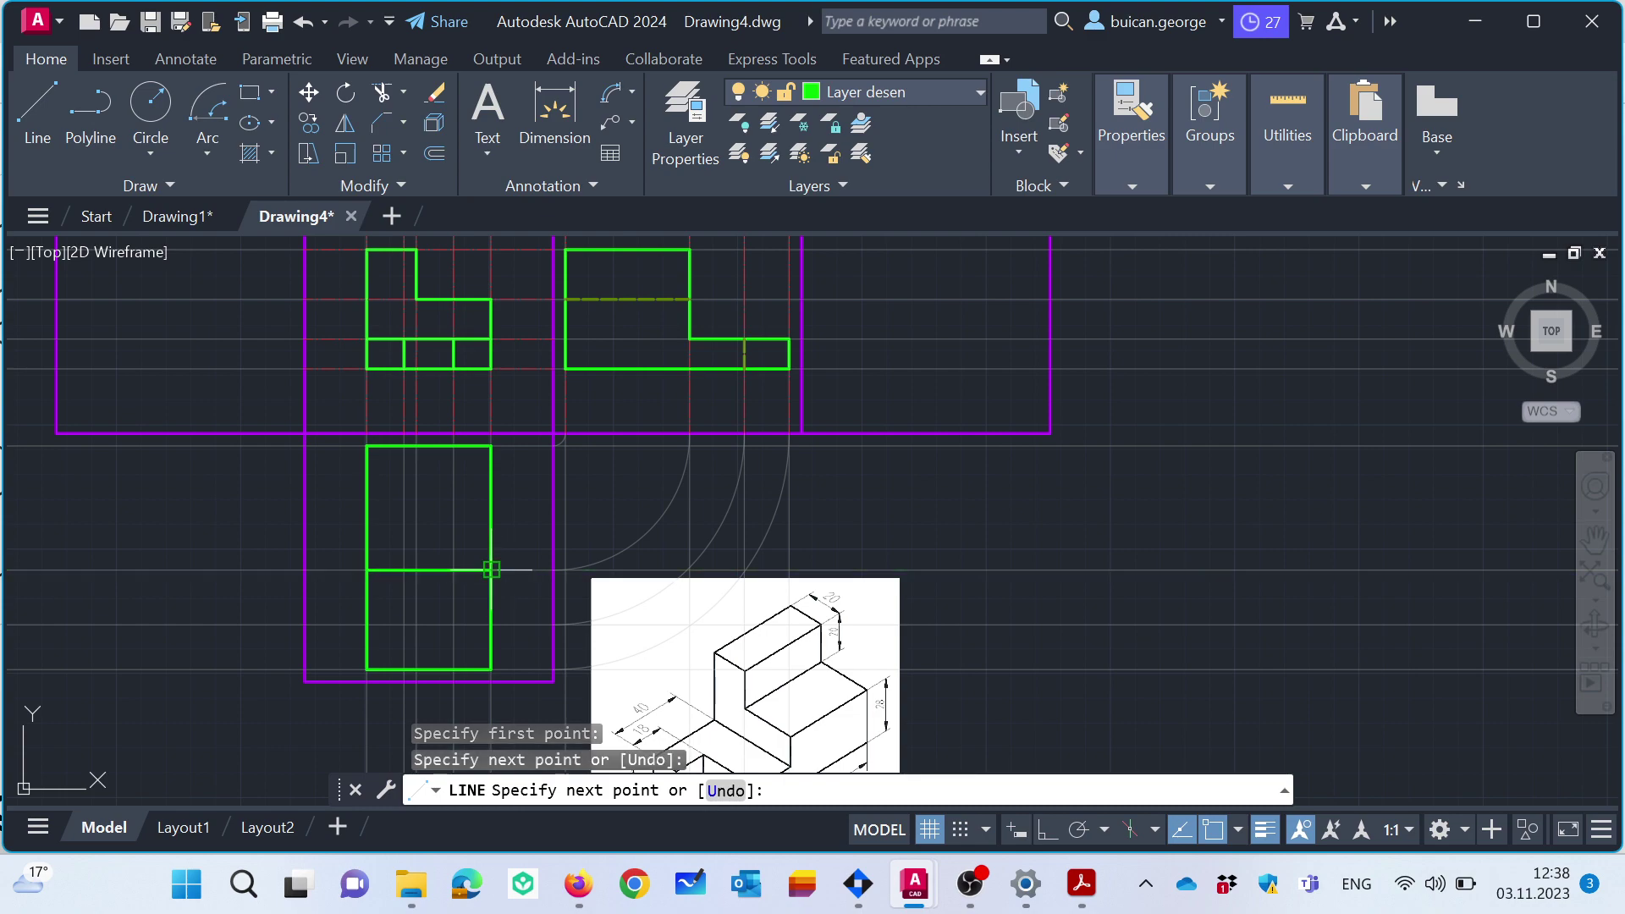
key("Escape")
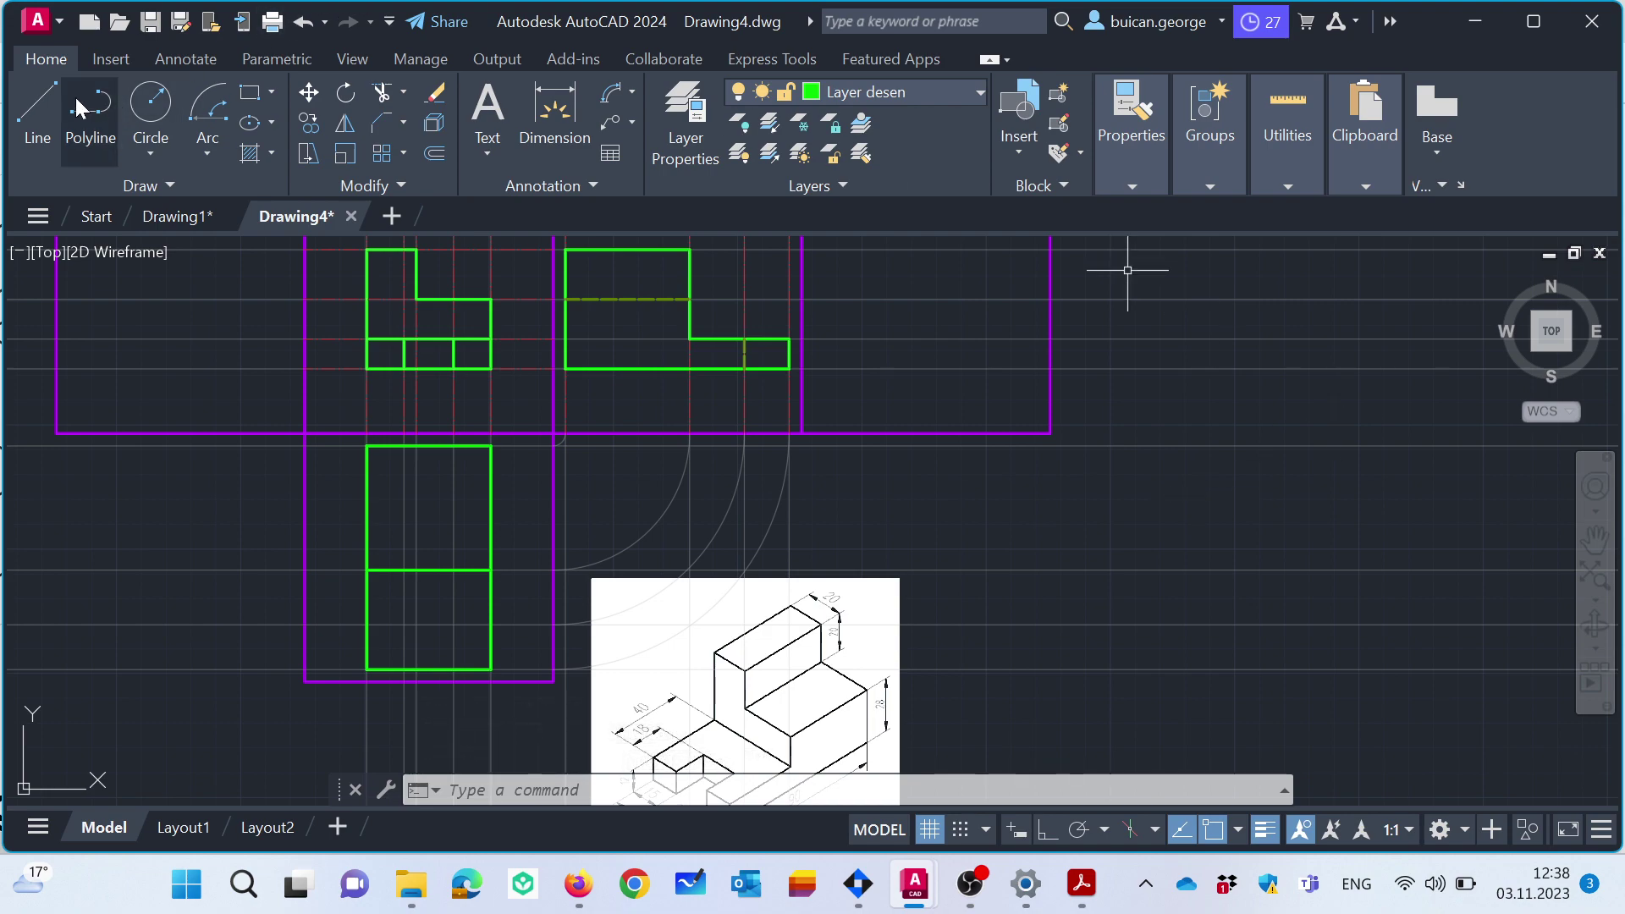
Add a vertical divider from the rectangle's top edge down to the horizontal line.
left_click(38, 110)
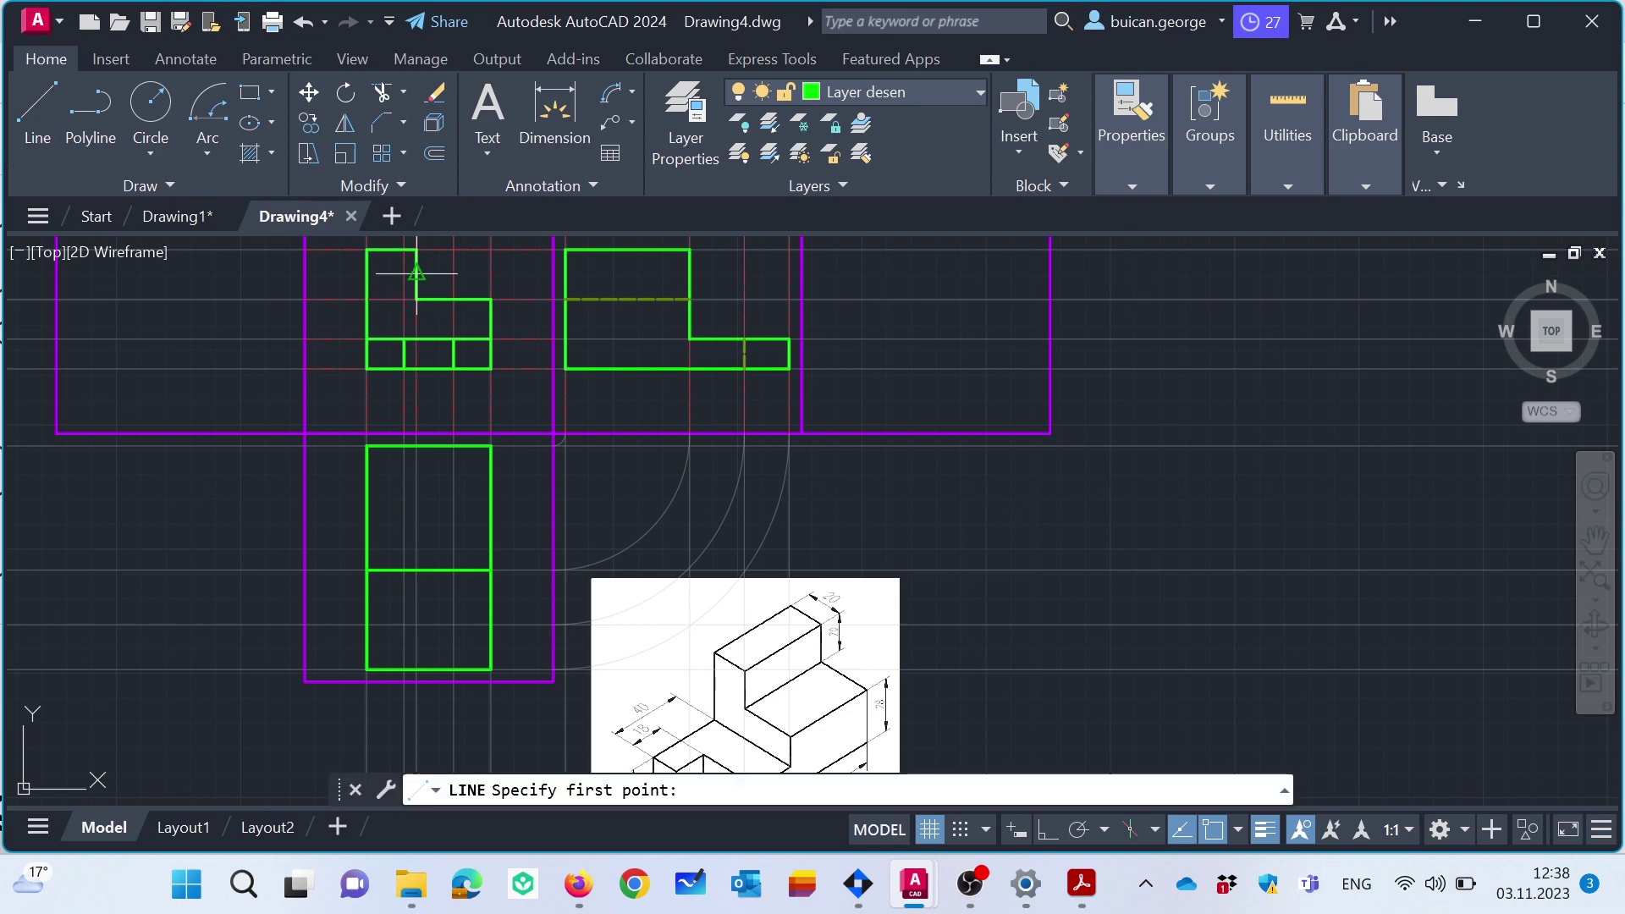
left_click(416, 445)
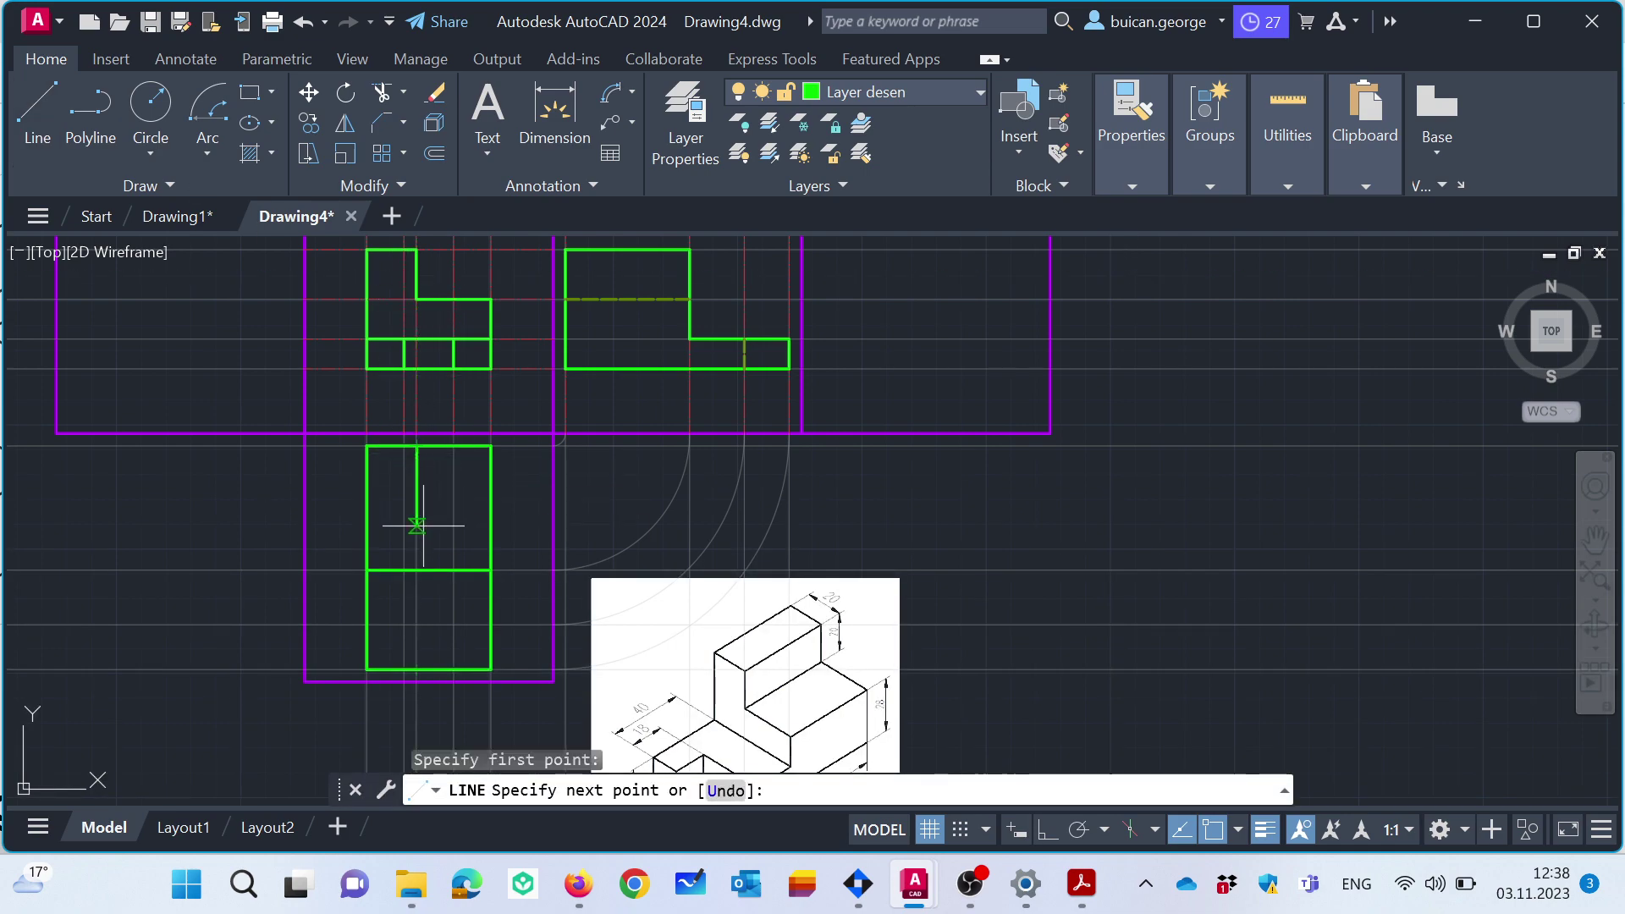
left_click(416, 569)
key("Escape")
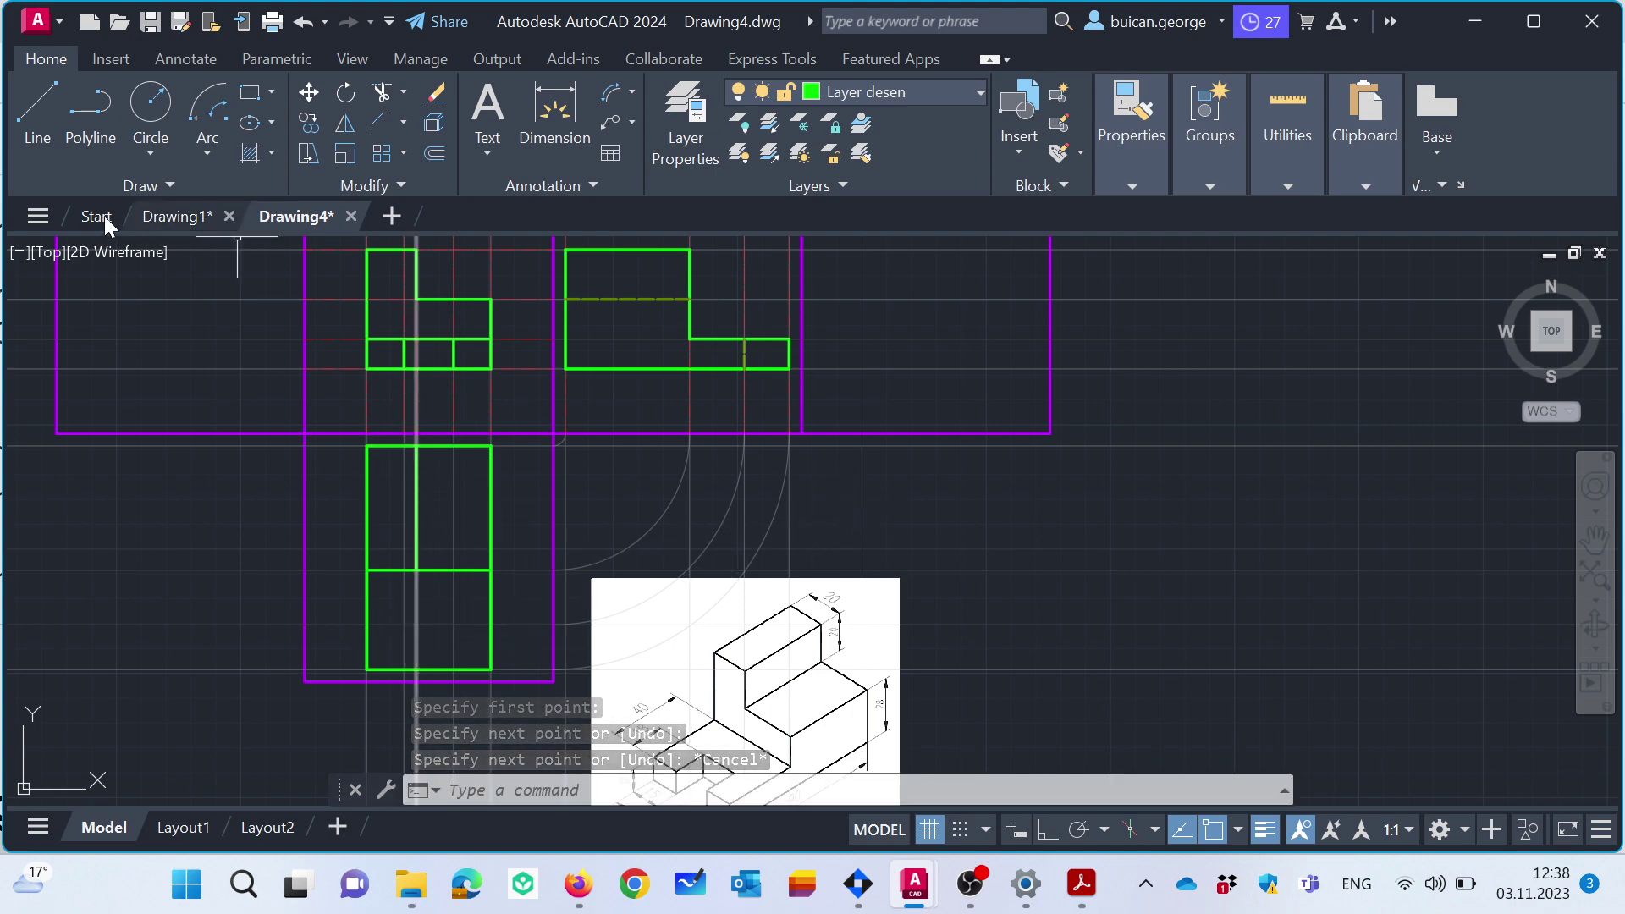
Draw a rectangular notch on the bottom edge and trim the edge inside it.
left_click(34, 127)
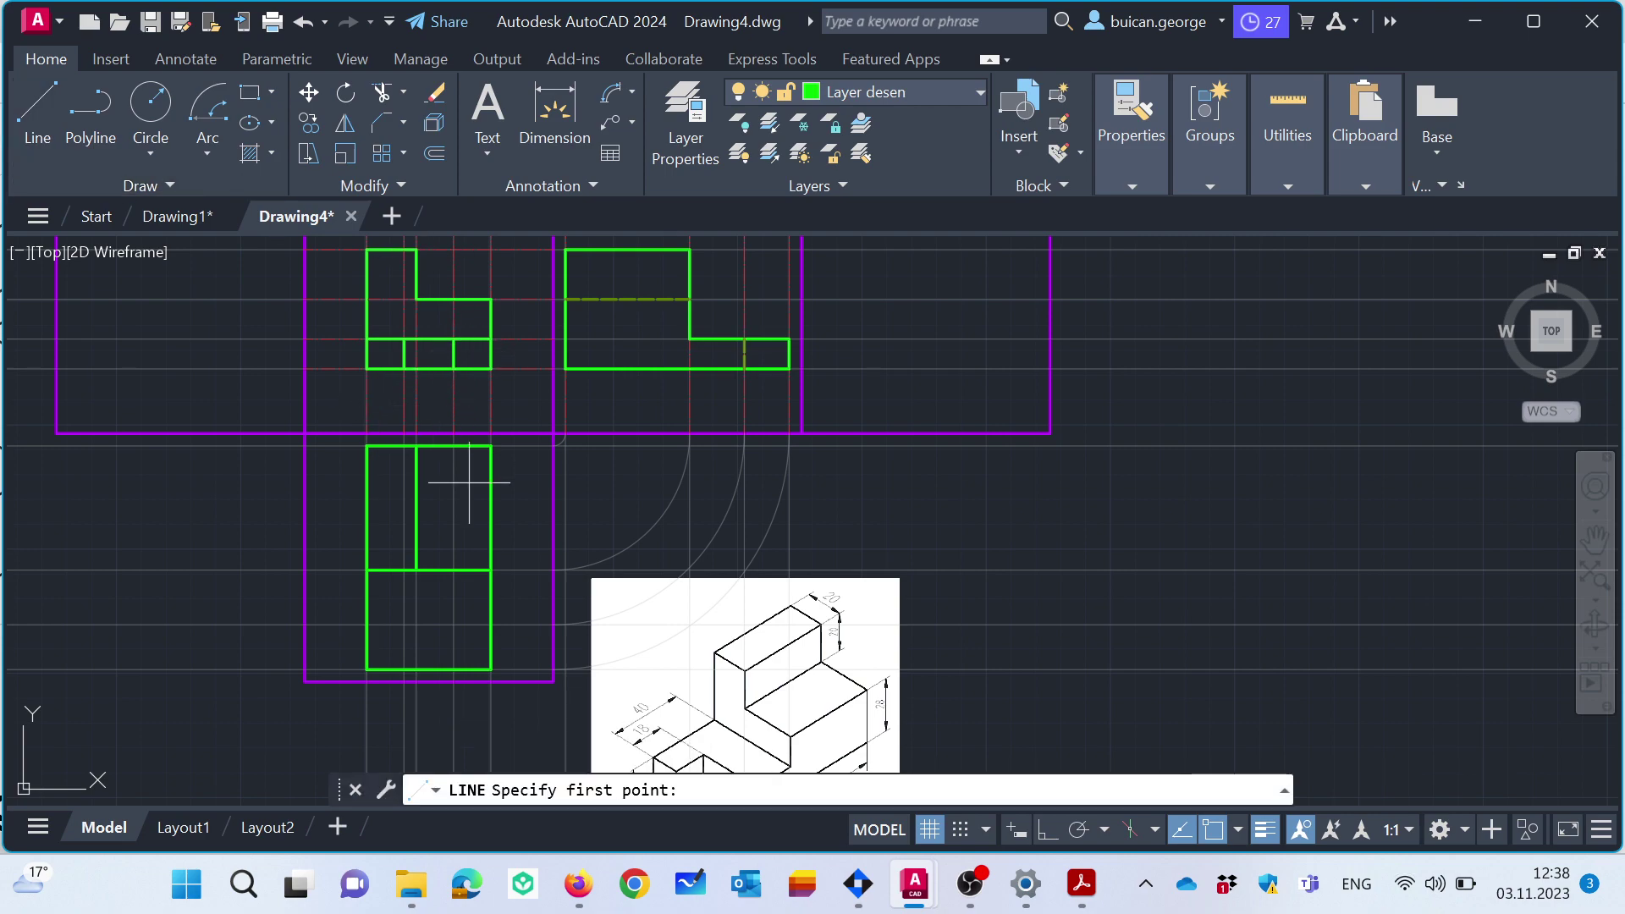
left_click(455, 668)
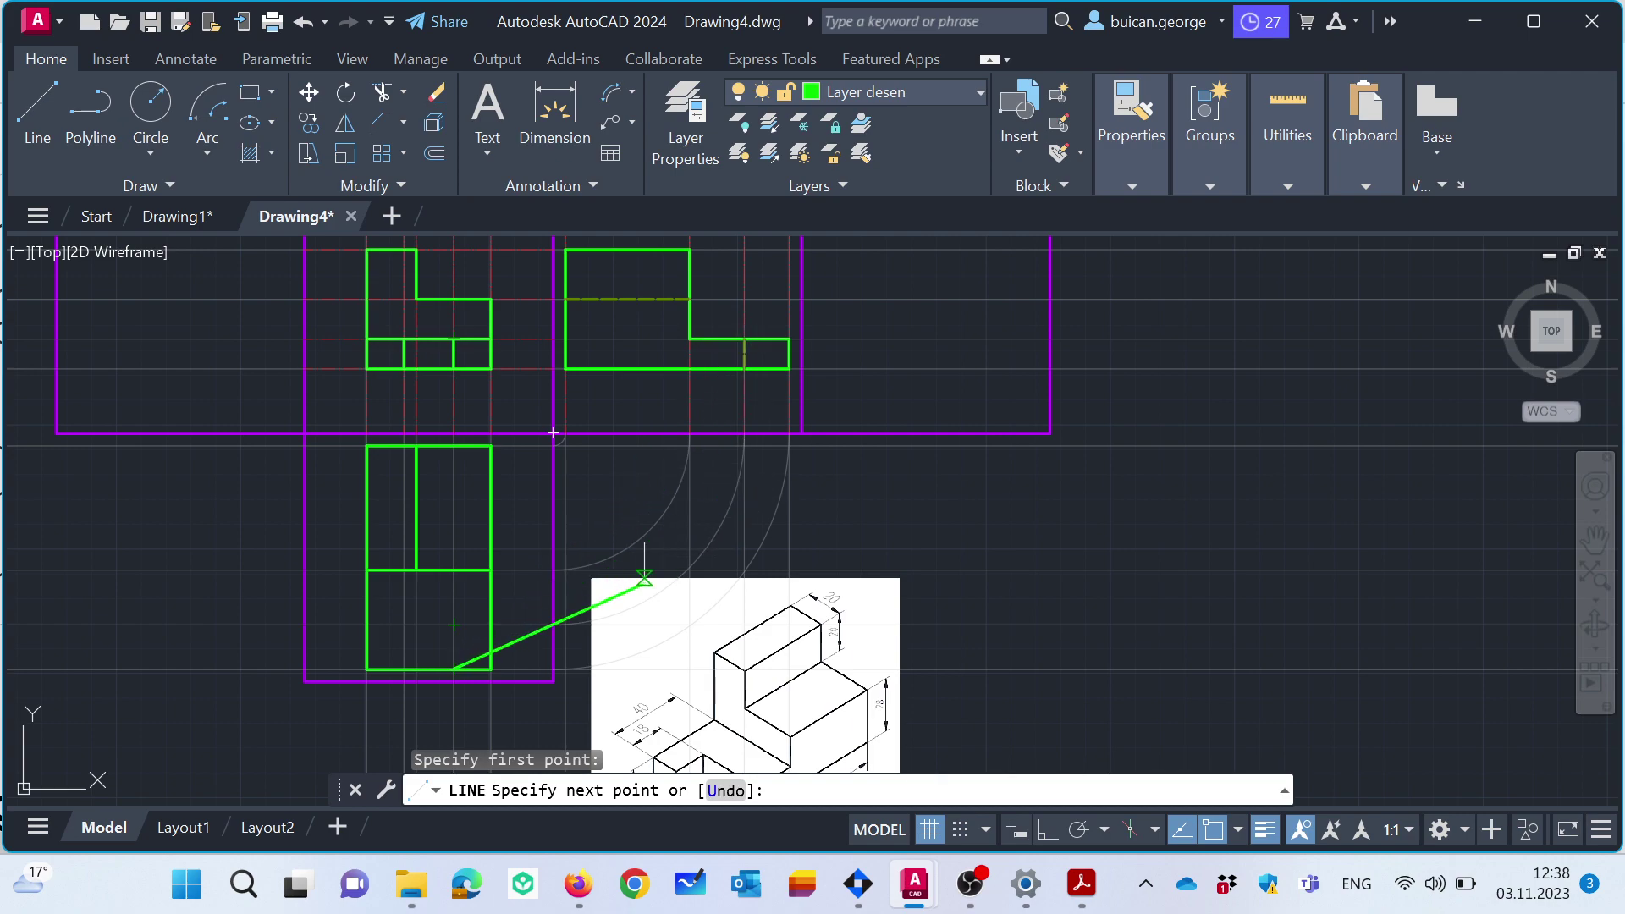
left_click(455, 625)
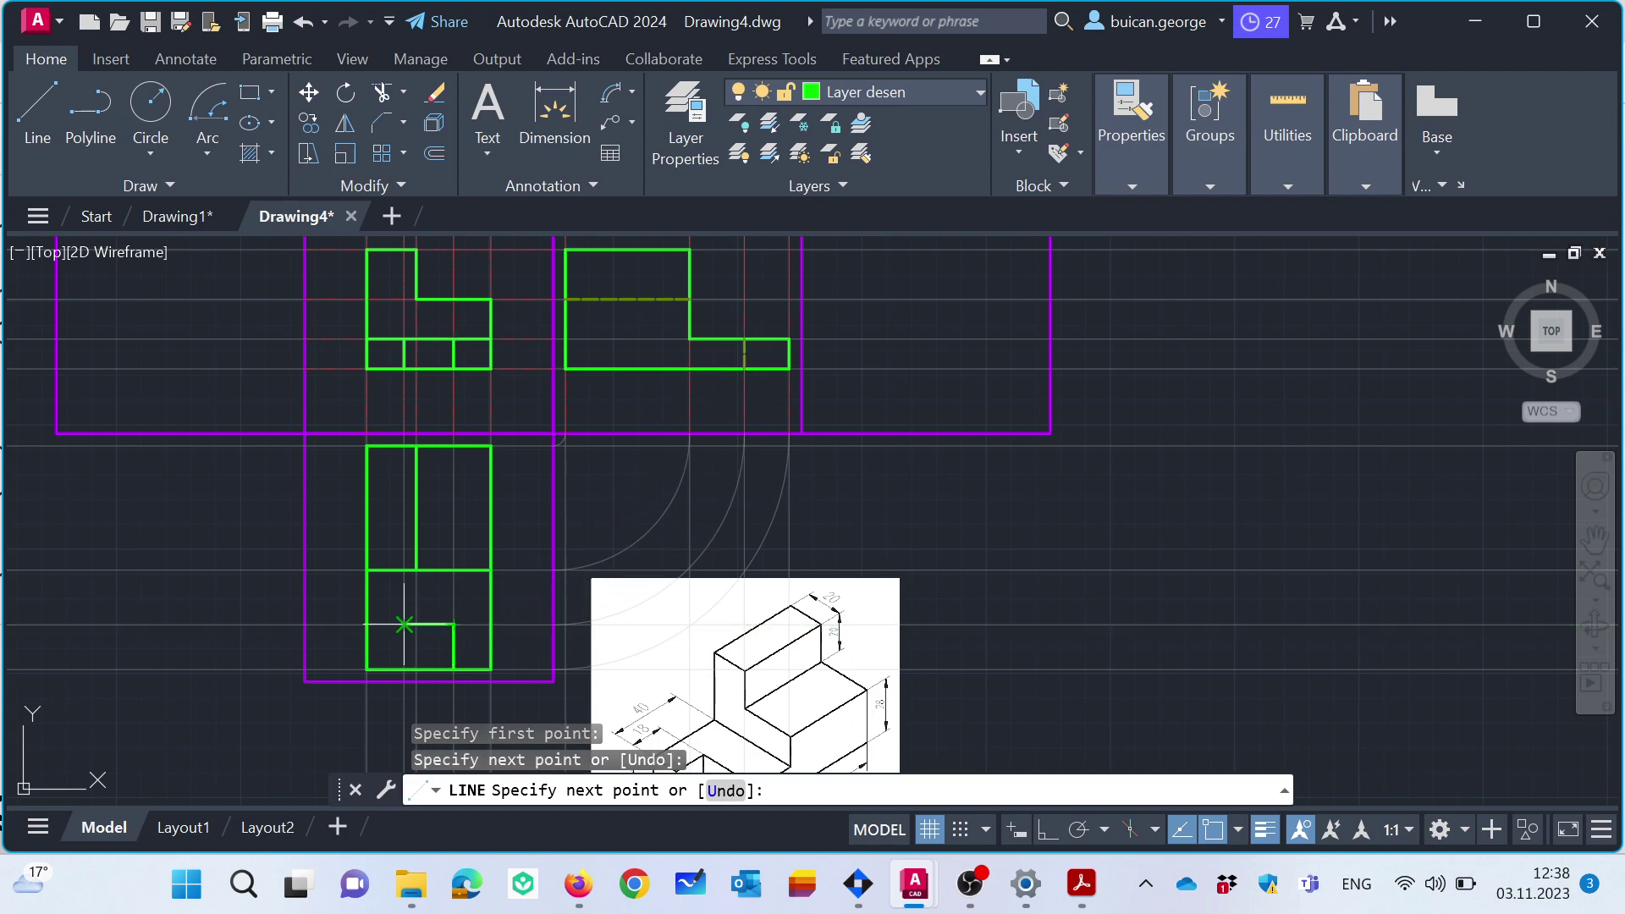
left_click(404, 625)
left_click(404, 668)
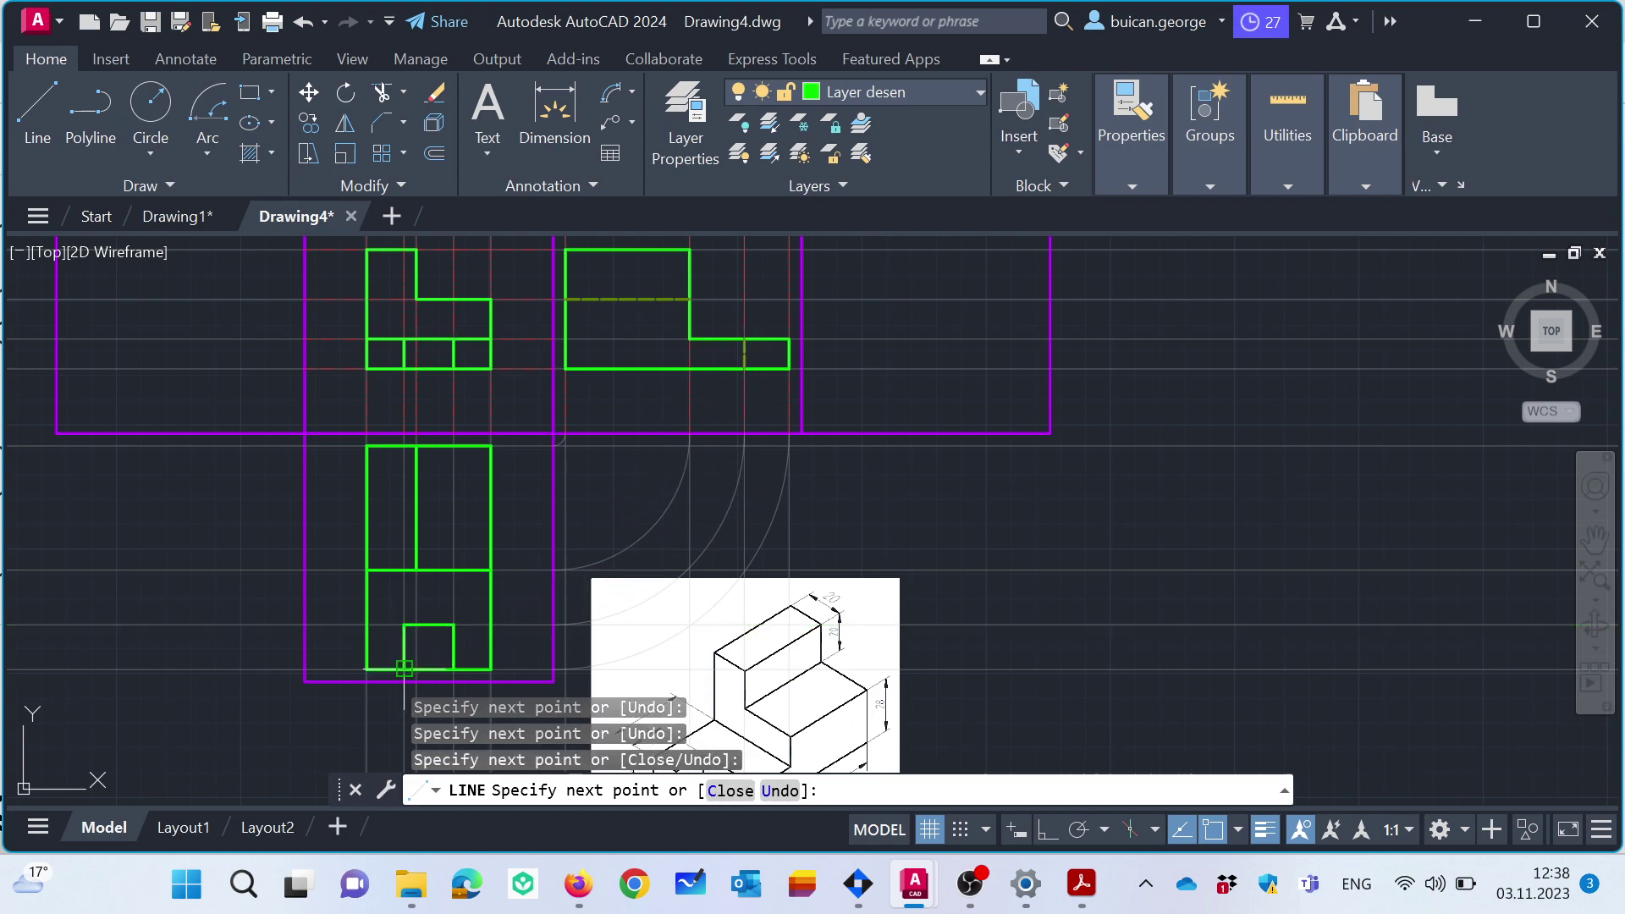
key("Escape")
left_click(376, 99)
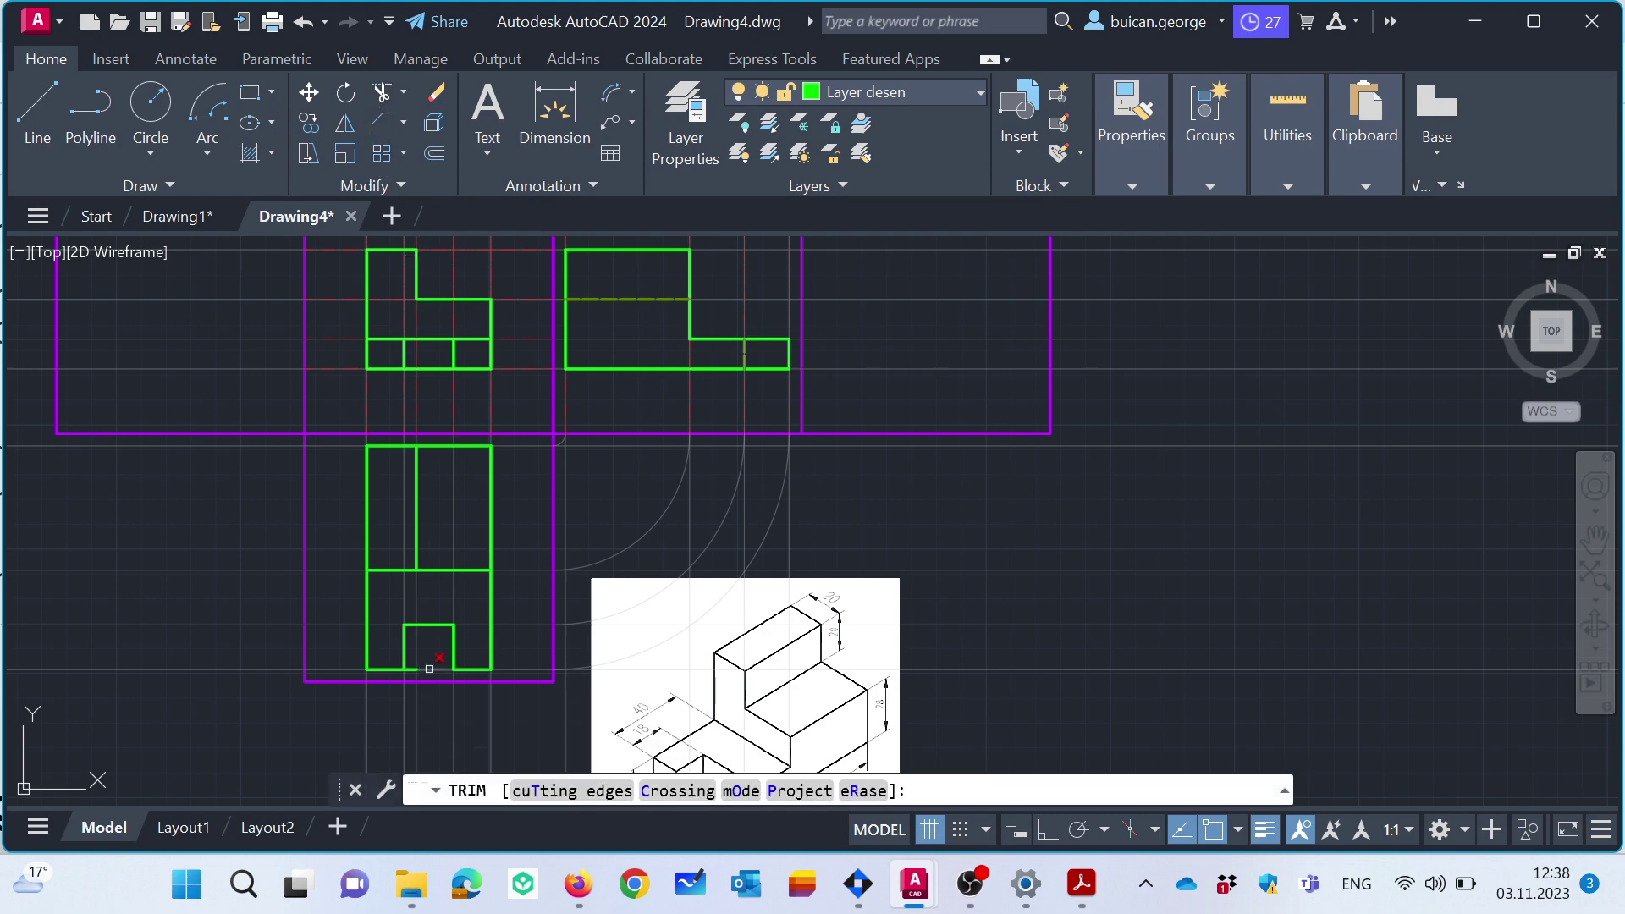
left_click(429, 669)
left_click(416, 669)
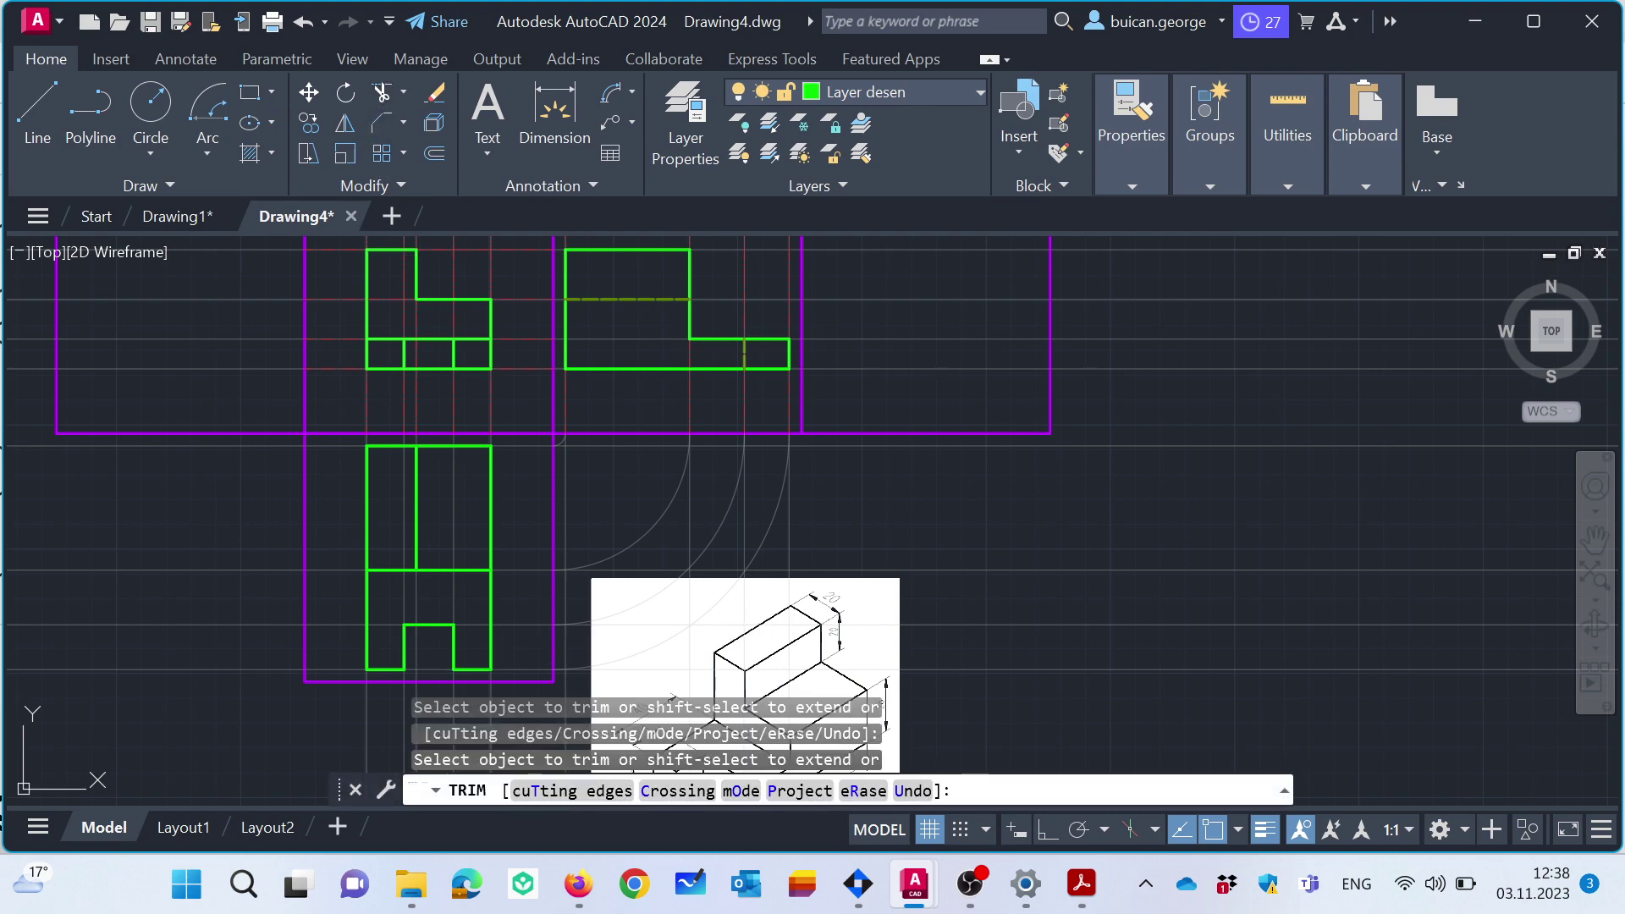
key("Escape")
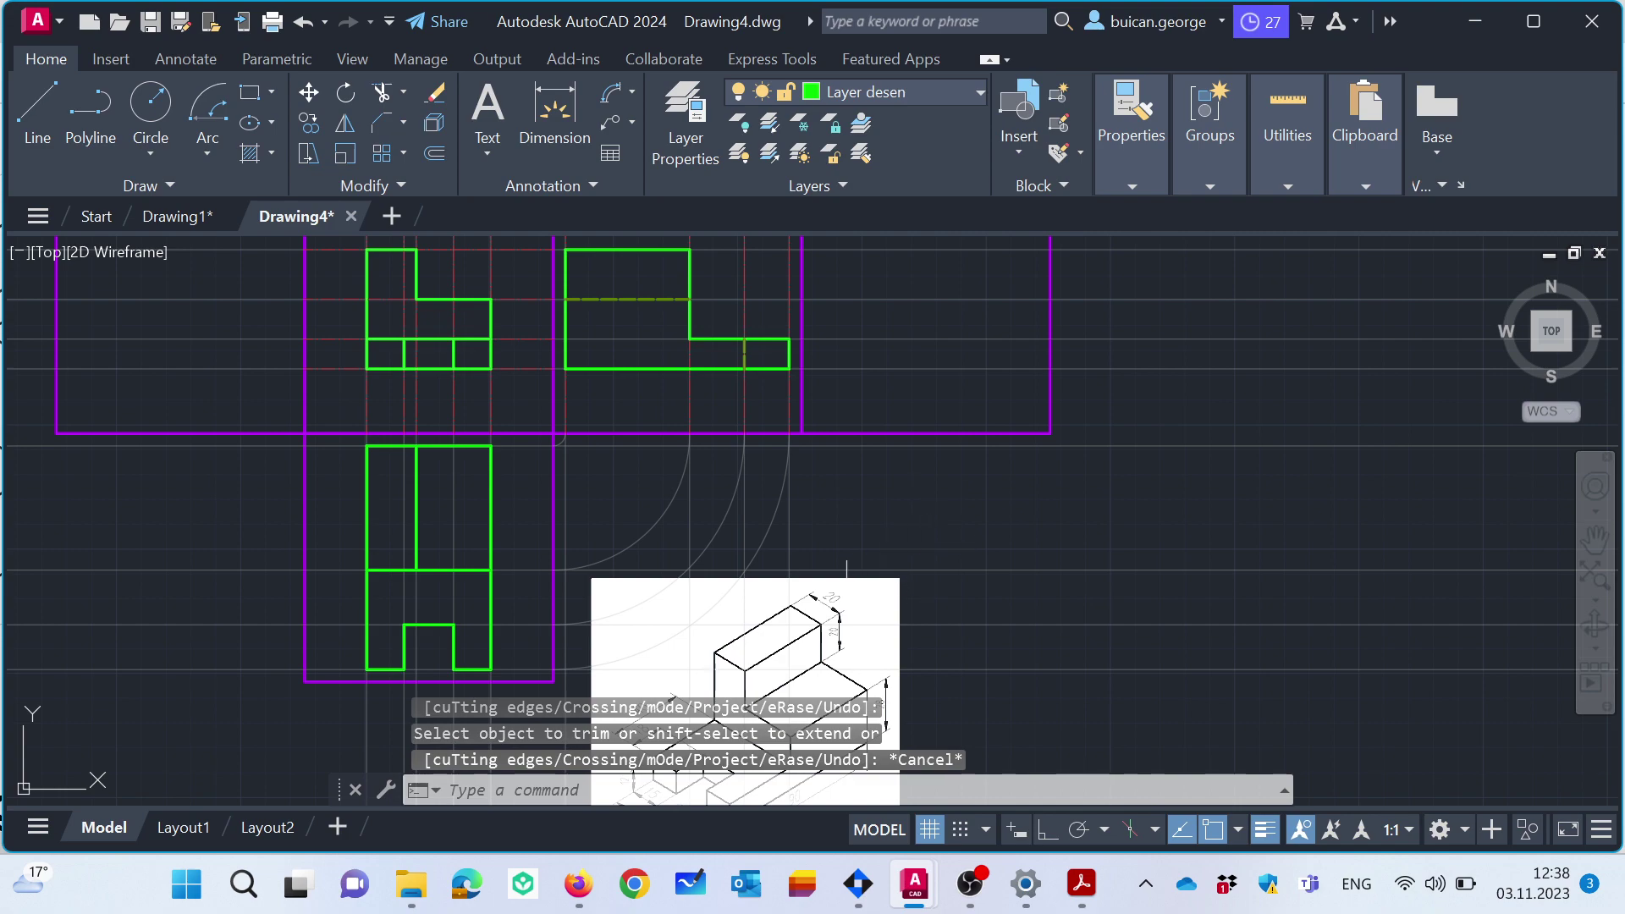
Move the isometric reference image right, clear of the top view and arcs.
left_click(836, 578)
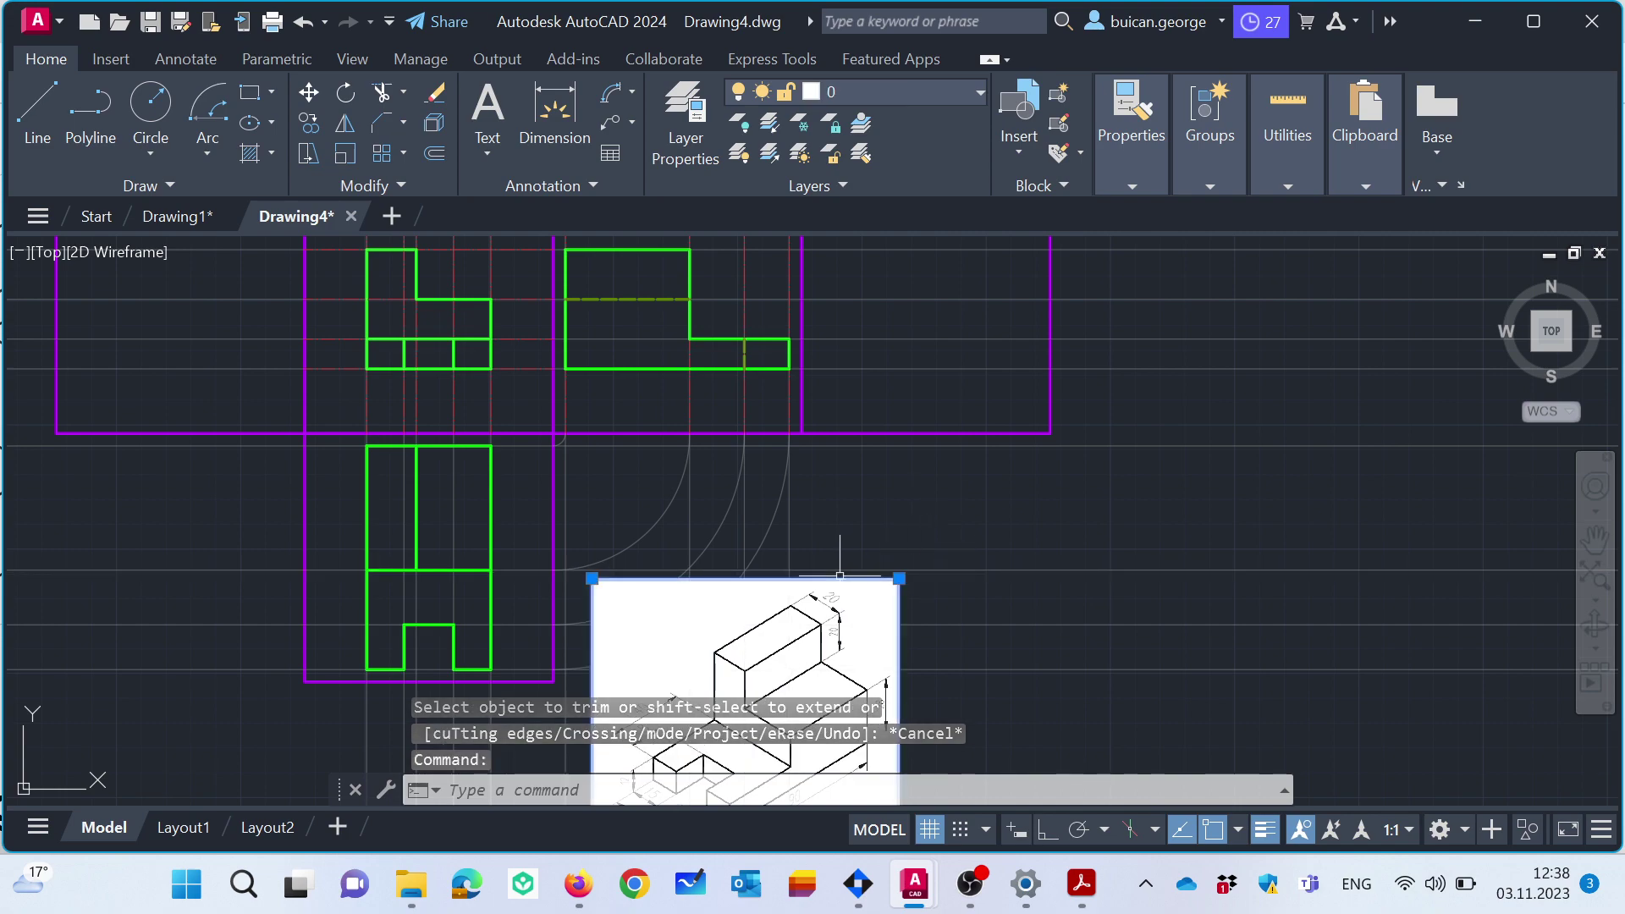
left_click(308, 91)
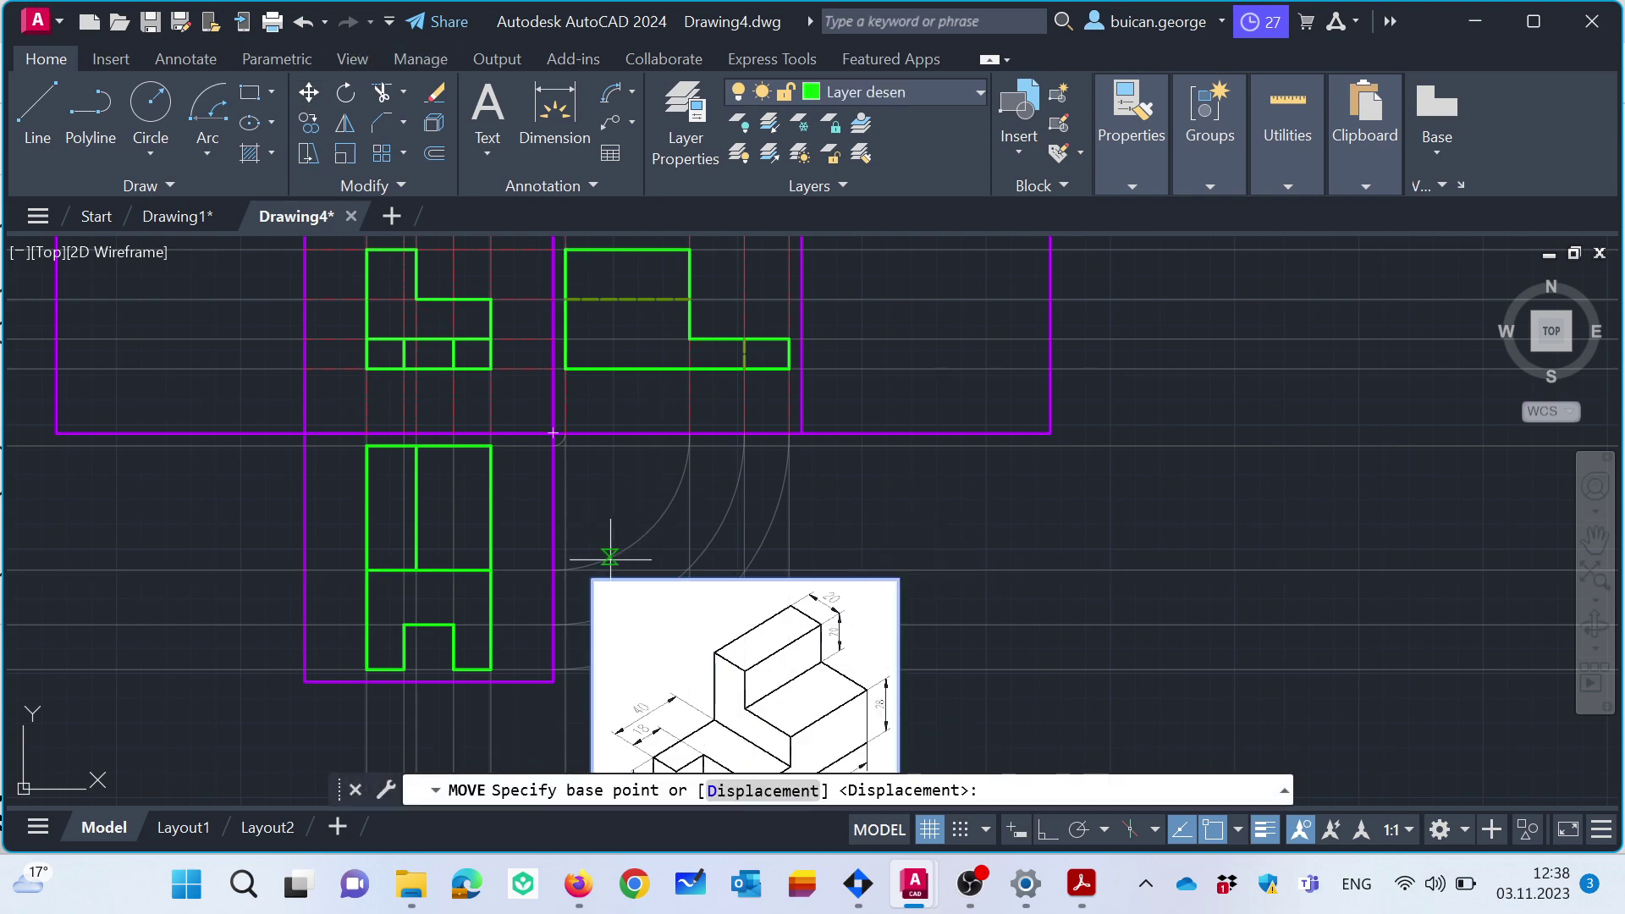
left_click(592, 579)
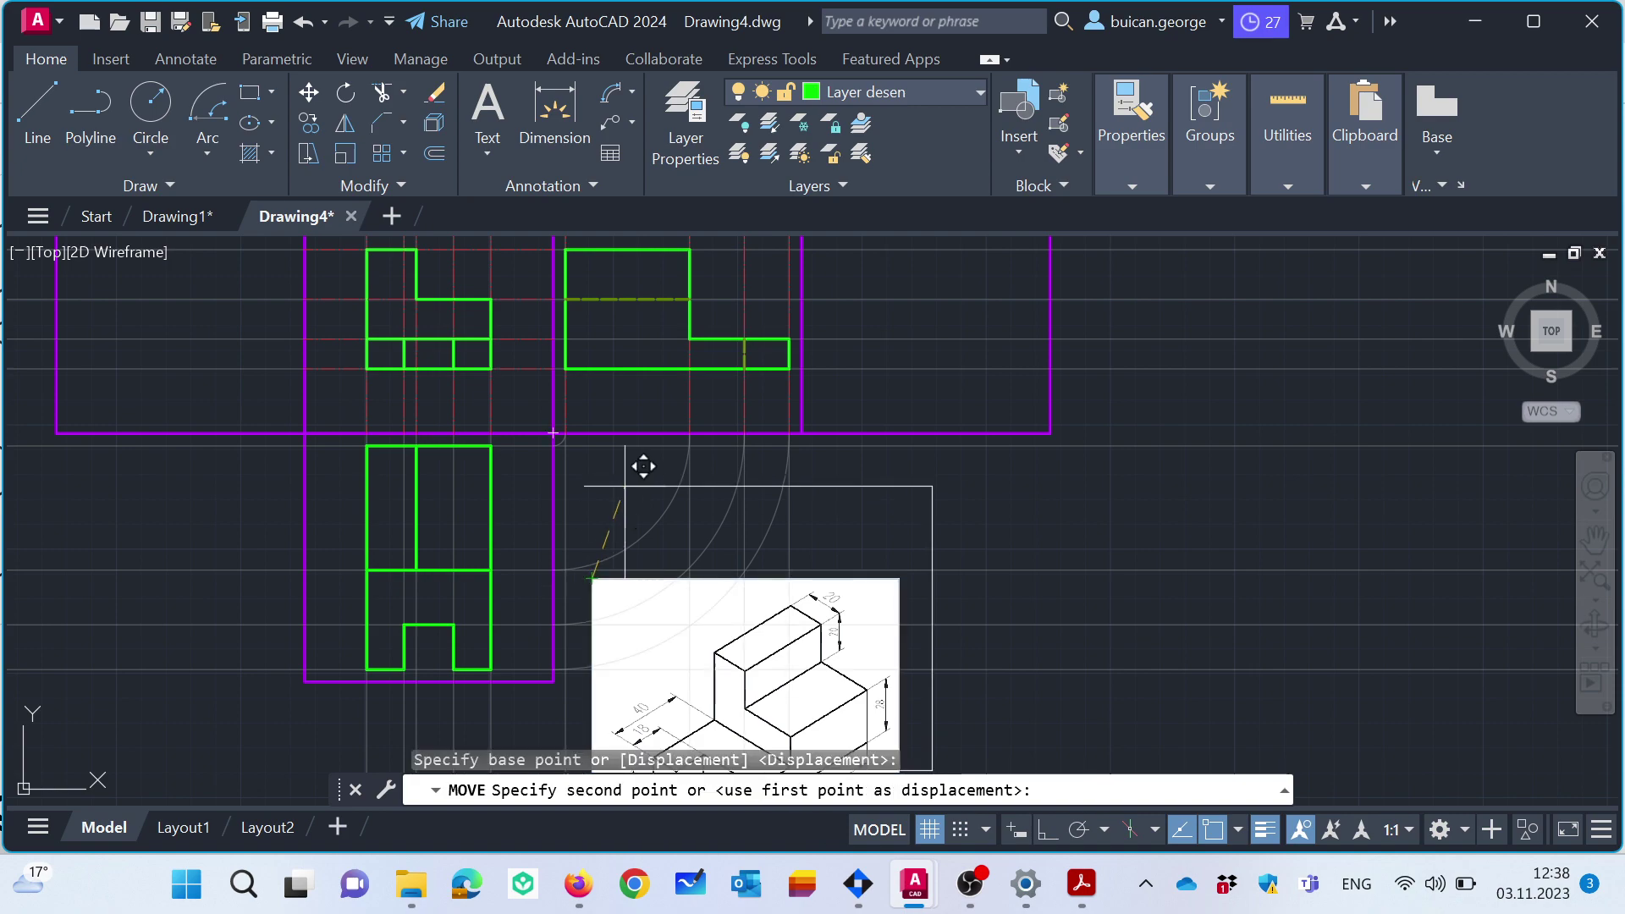
left_click(819, 446)
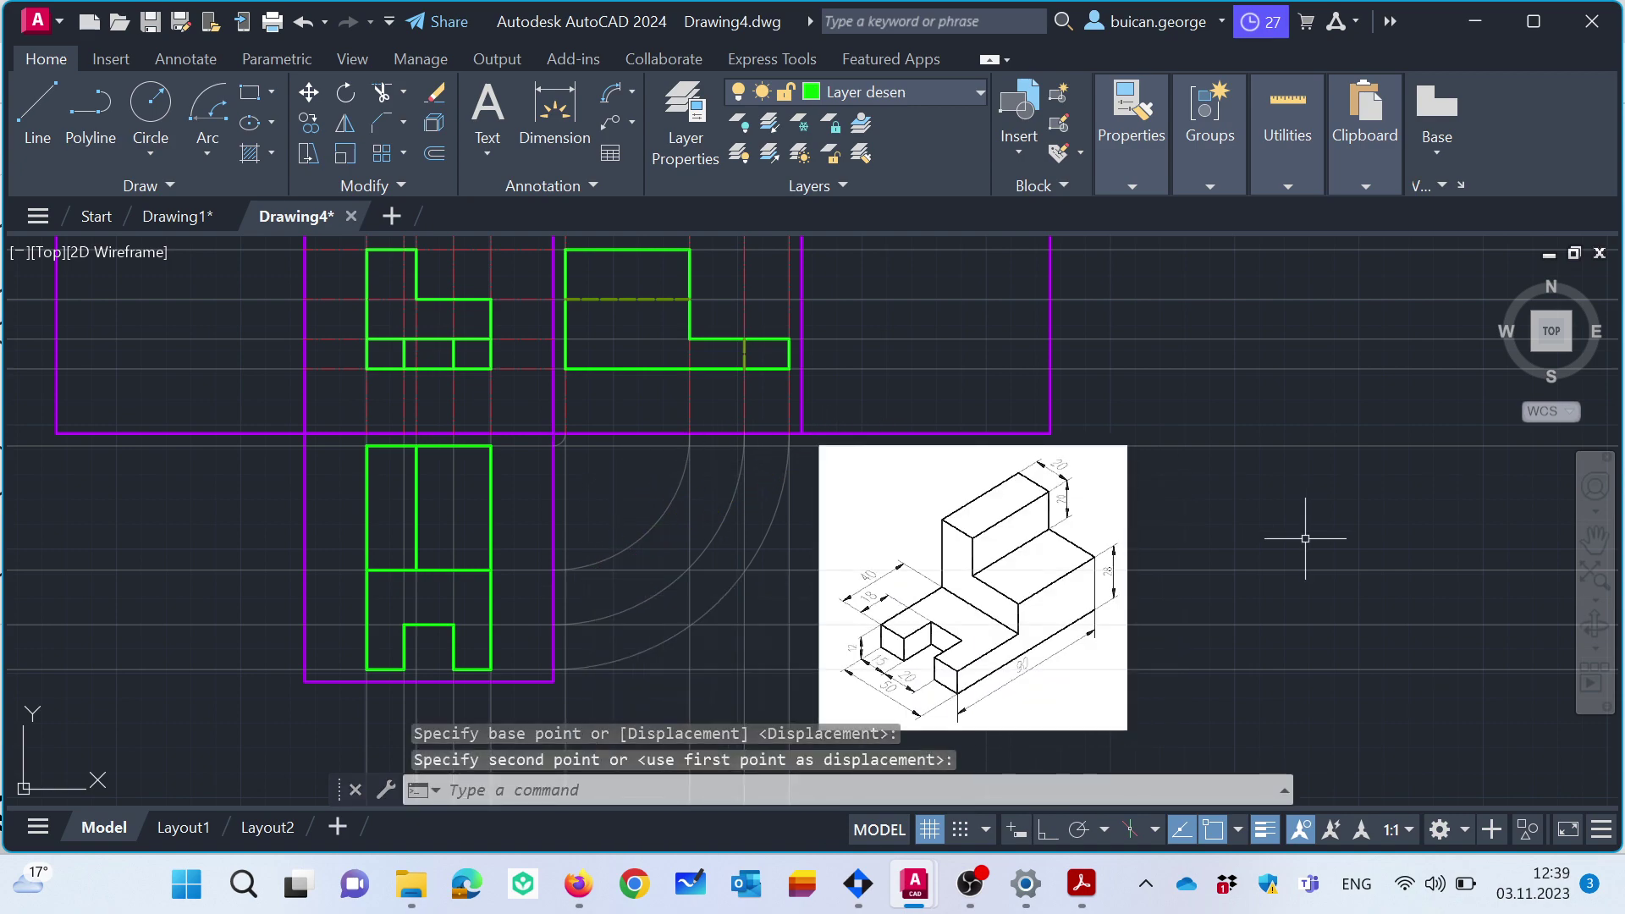
key("Escape")
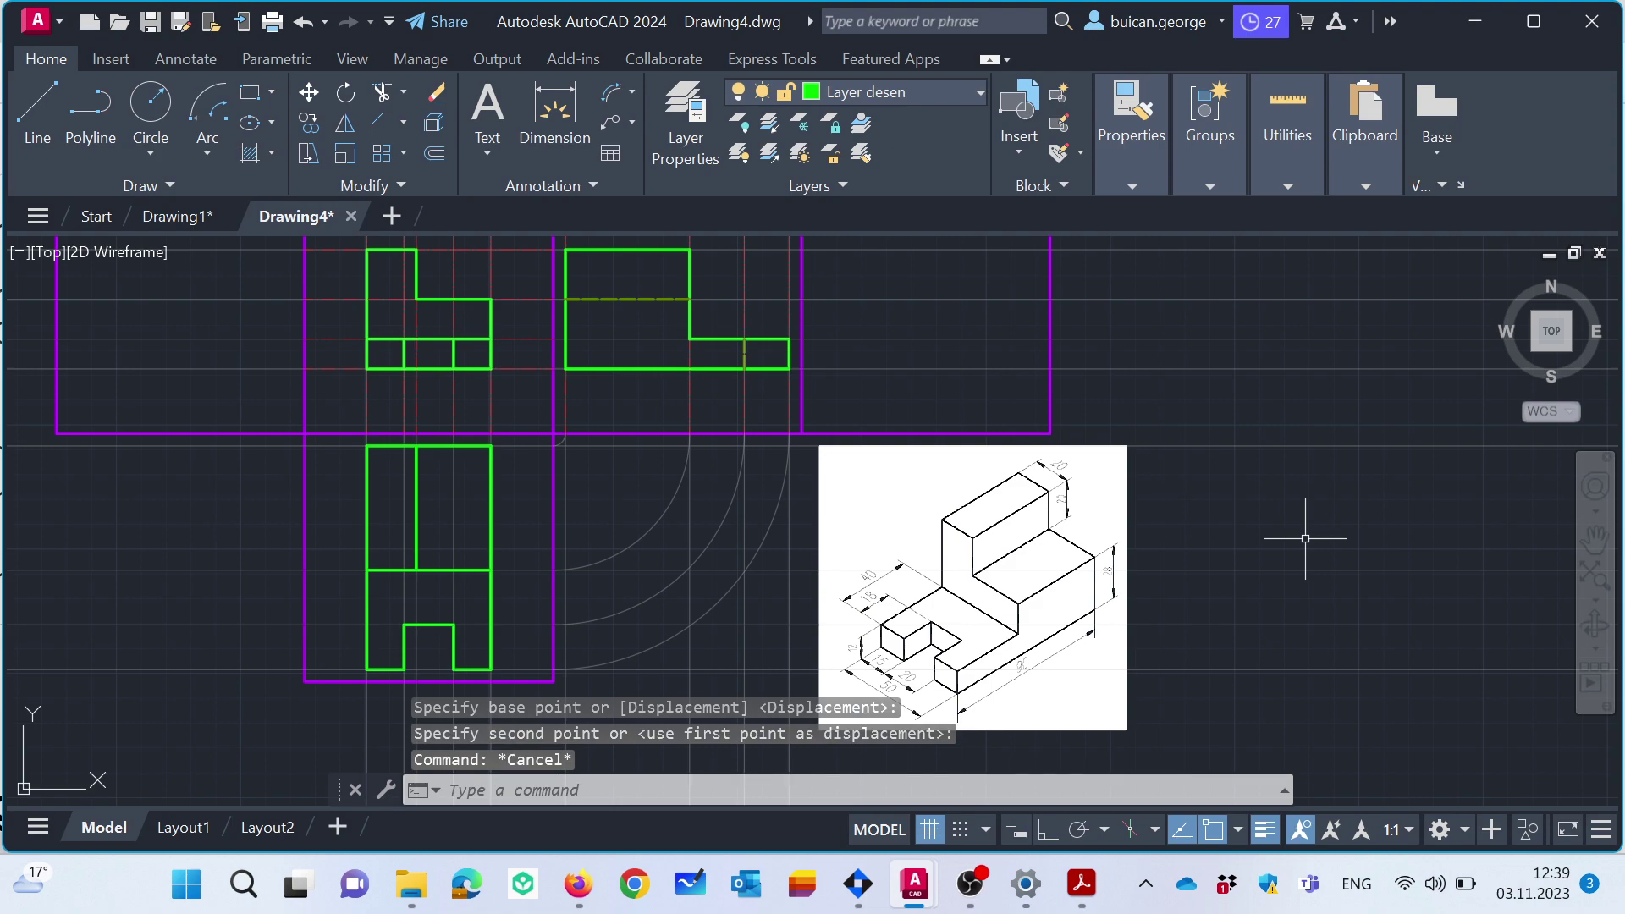
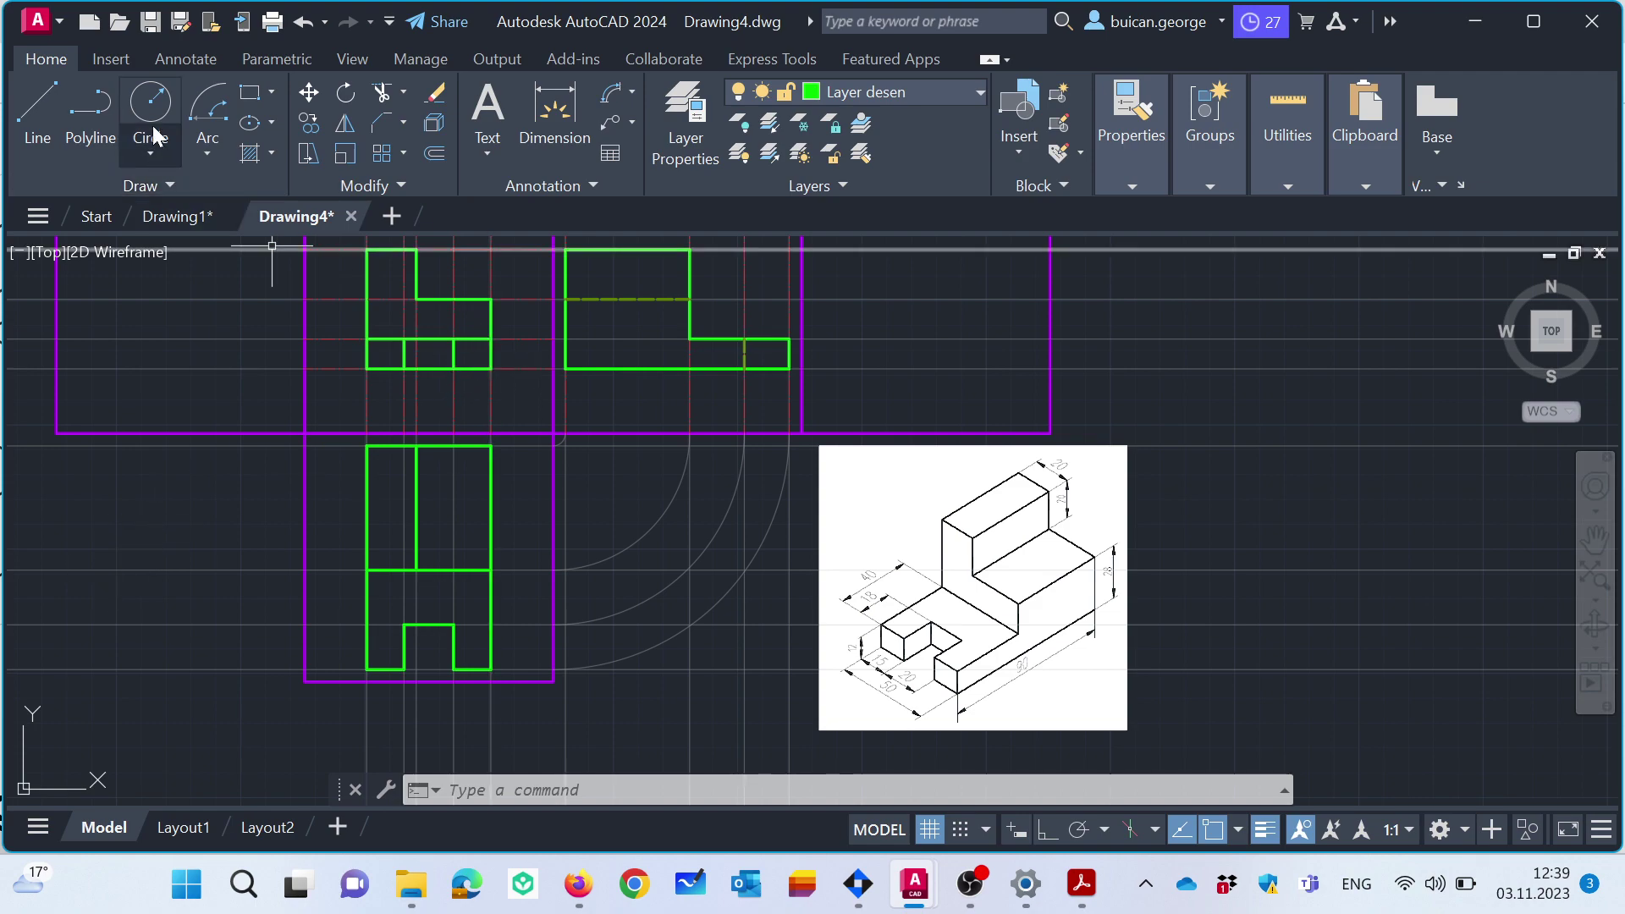
Draw a small -90° quarter arc centred on the corner between the views.
left_click(211, 103)
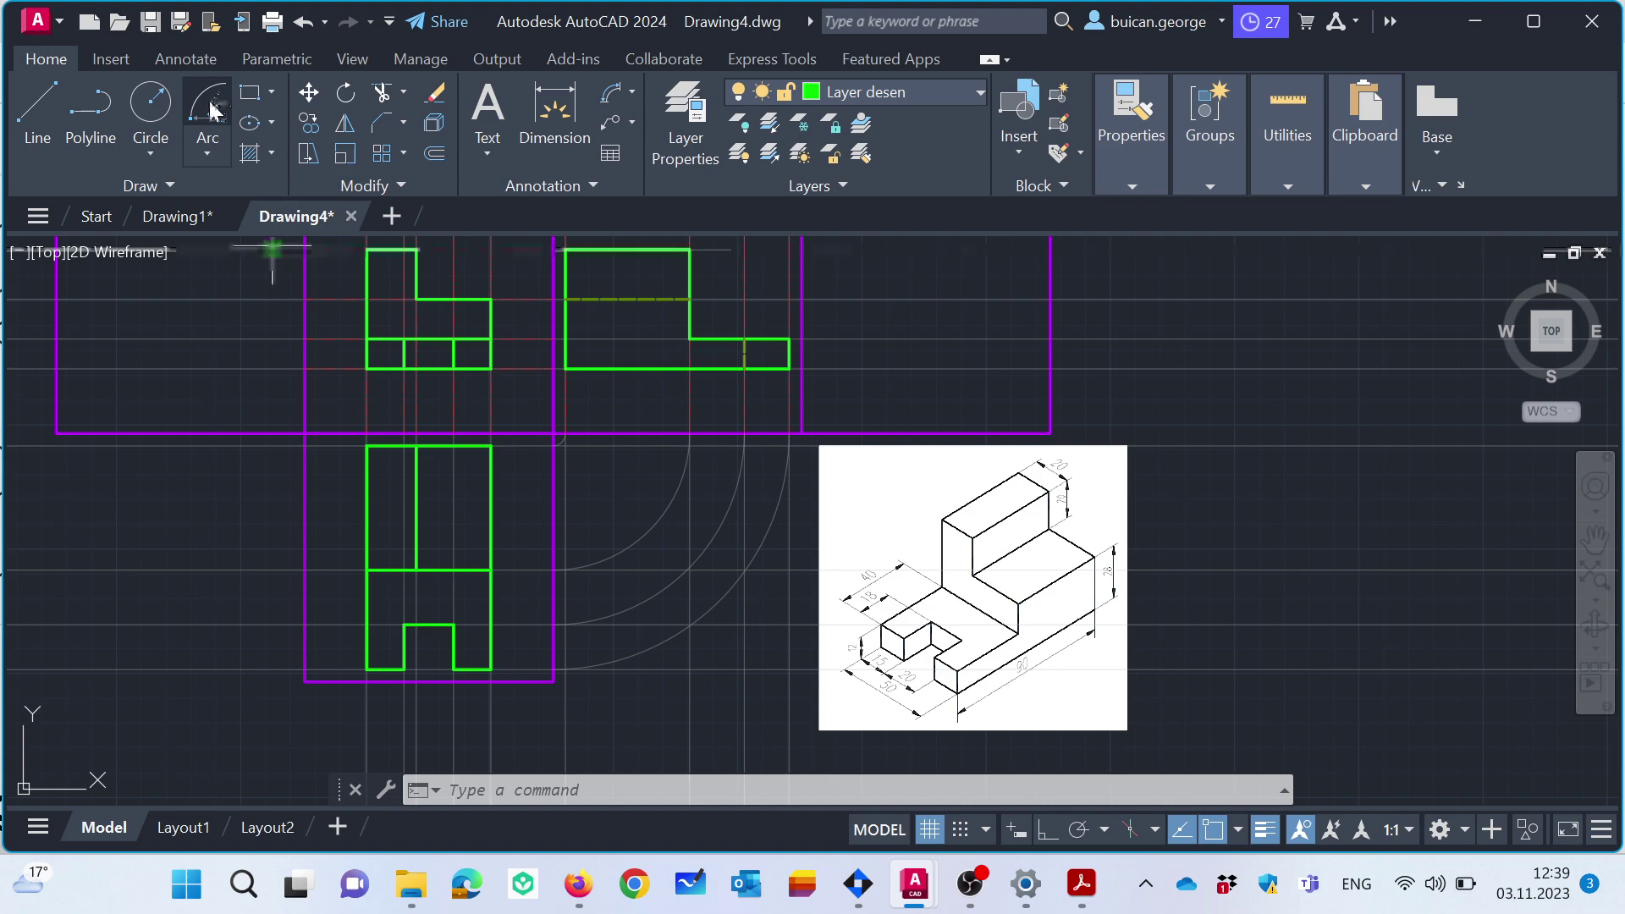
left_click(305, 432)
left_click(304, 444)
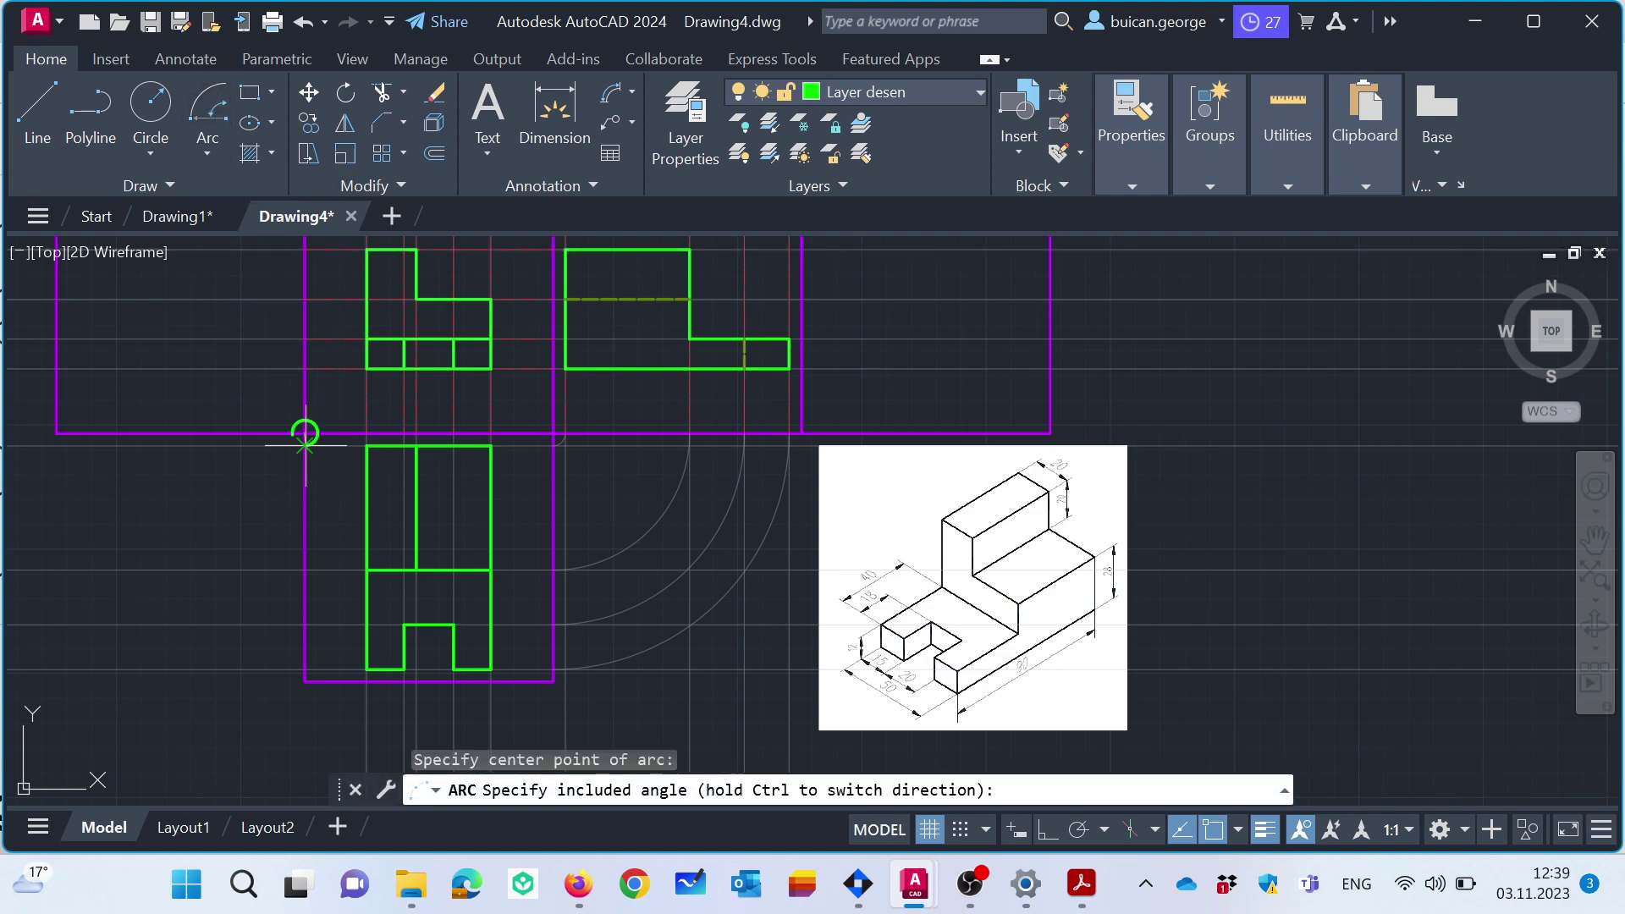
type("-90")
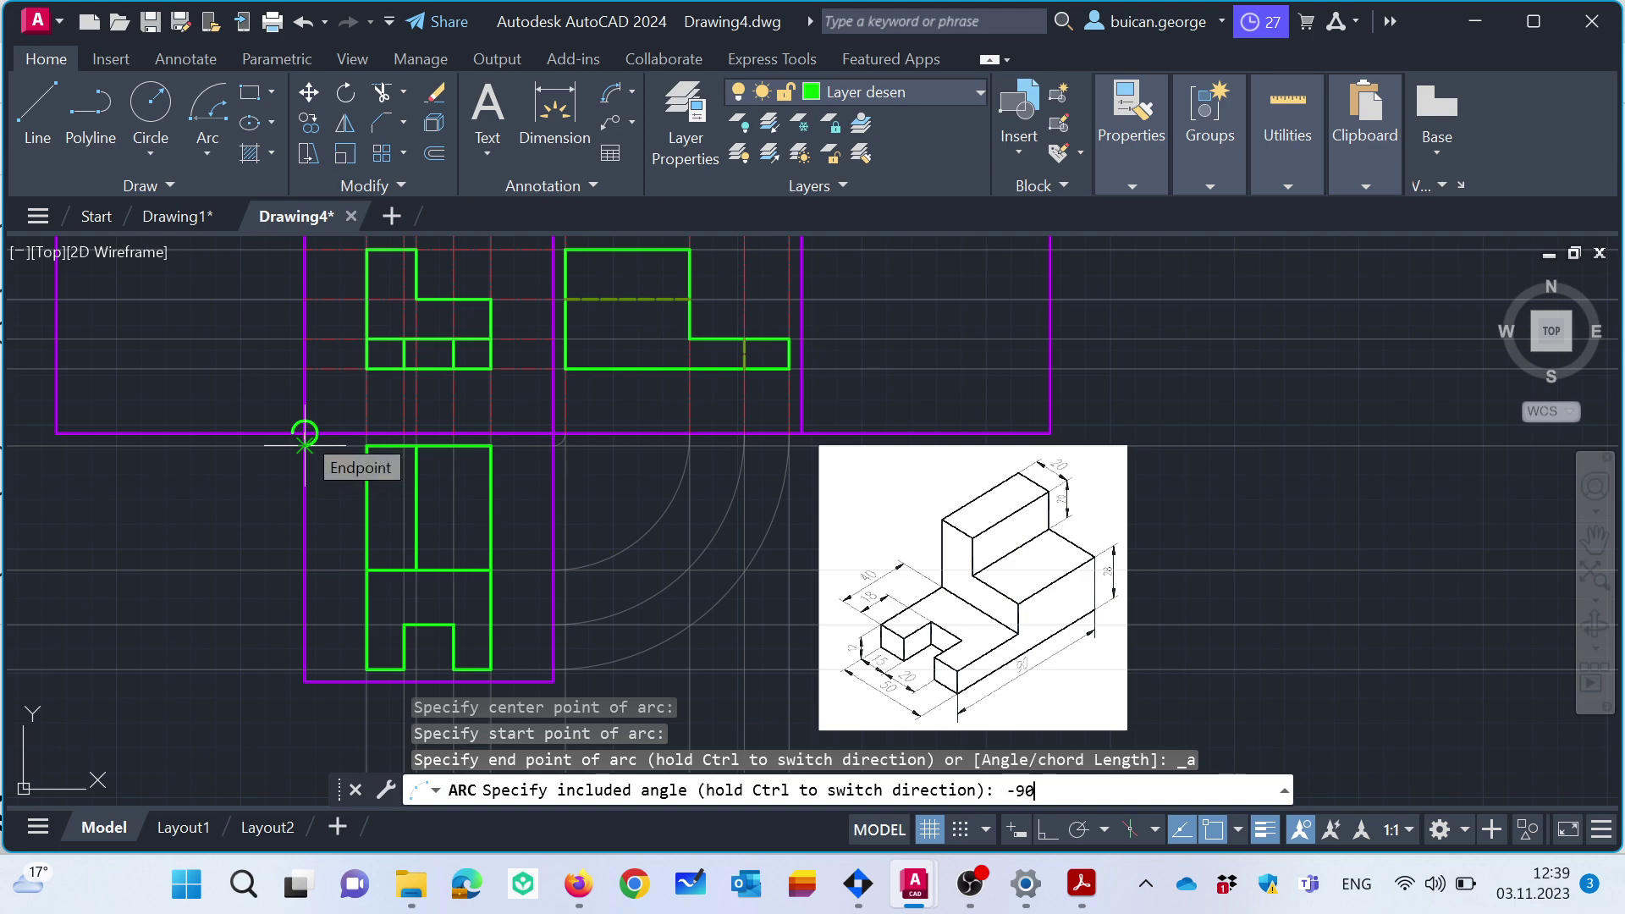
key("Return")
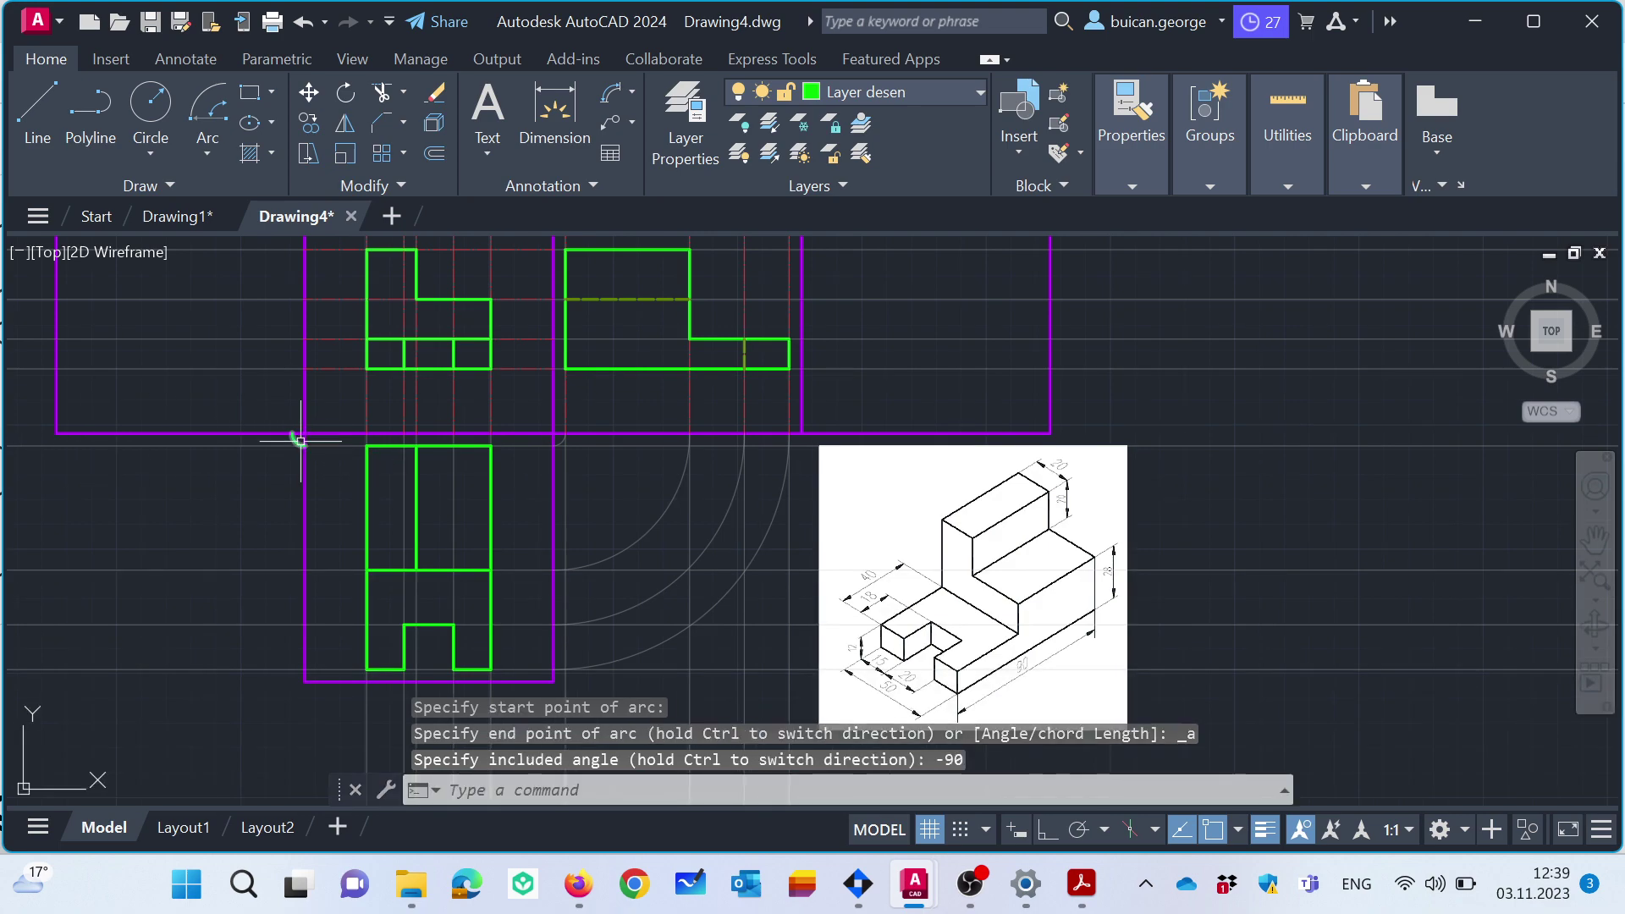
key("Escape")
Move that arc onto Layer lini ajutatoare and make the layer current.
left_click(297, 441)
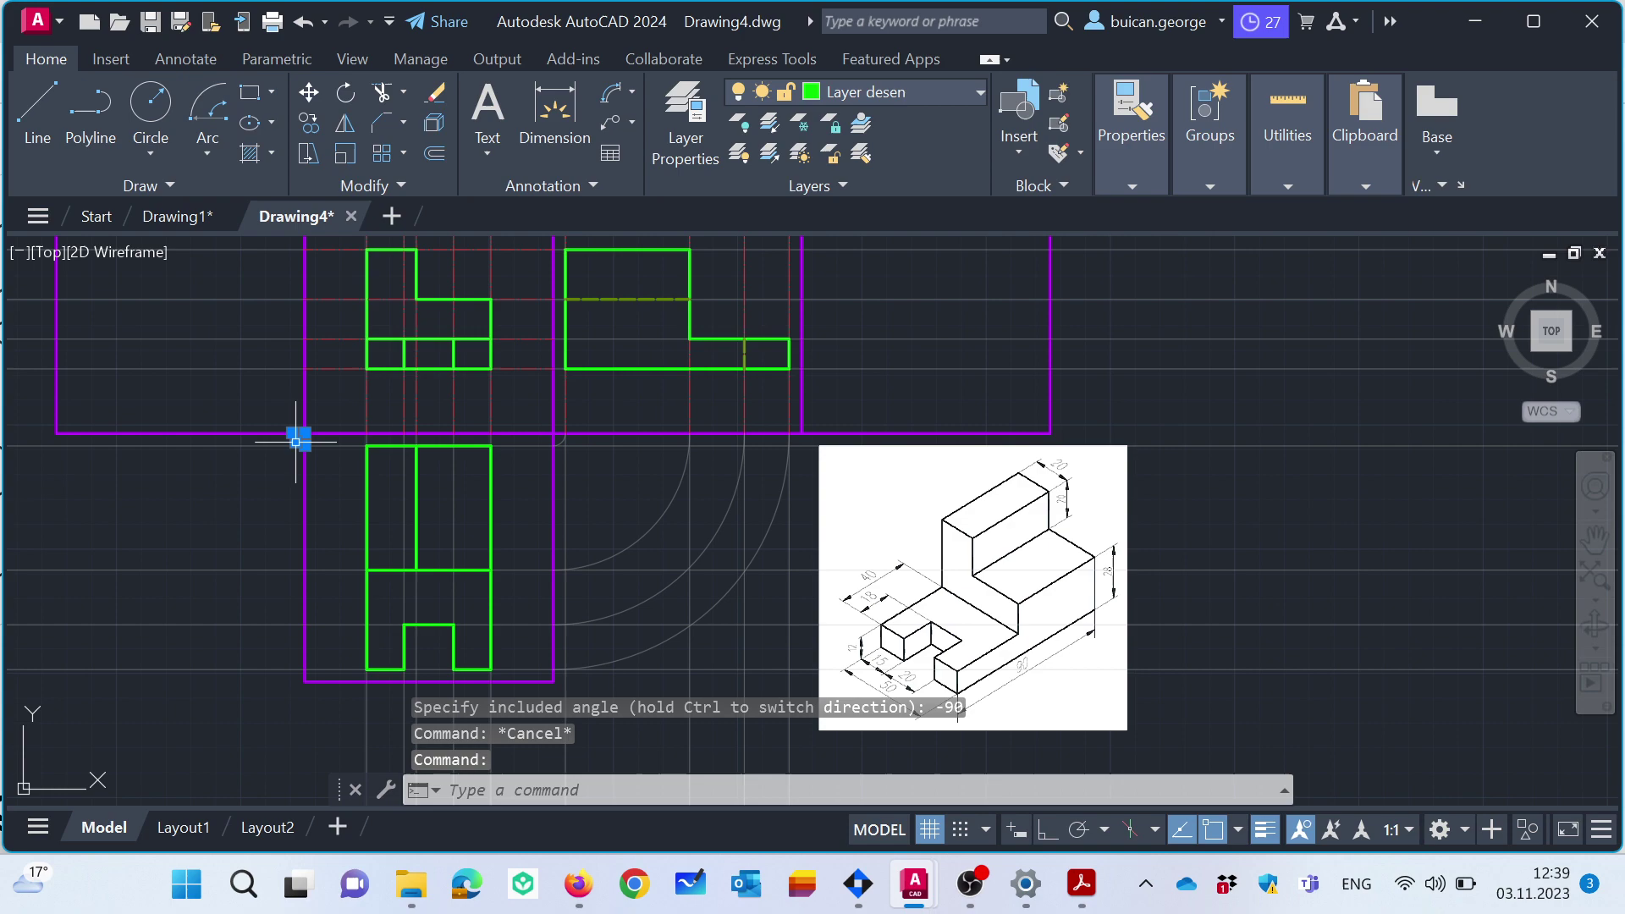
left_click(922, 94)
left_click(916, 332)
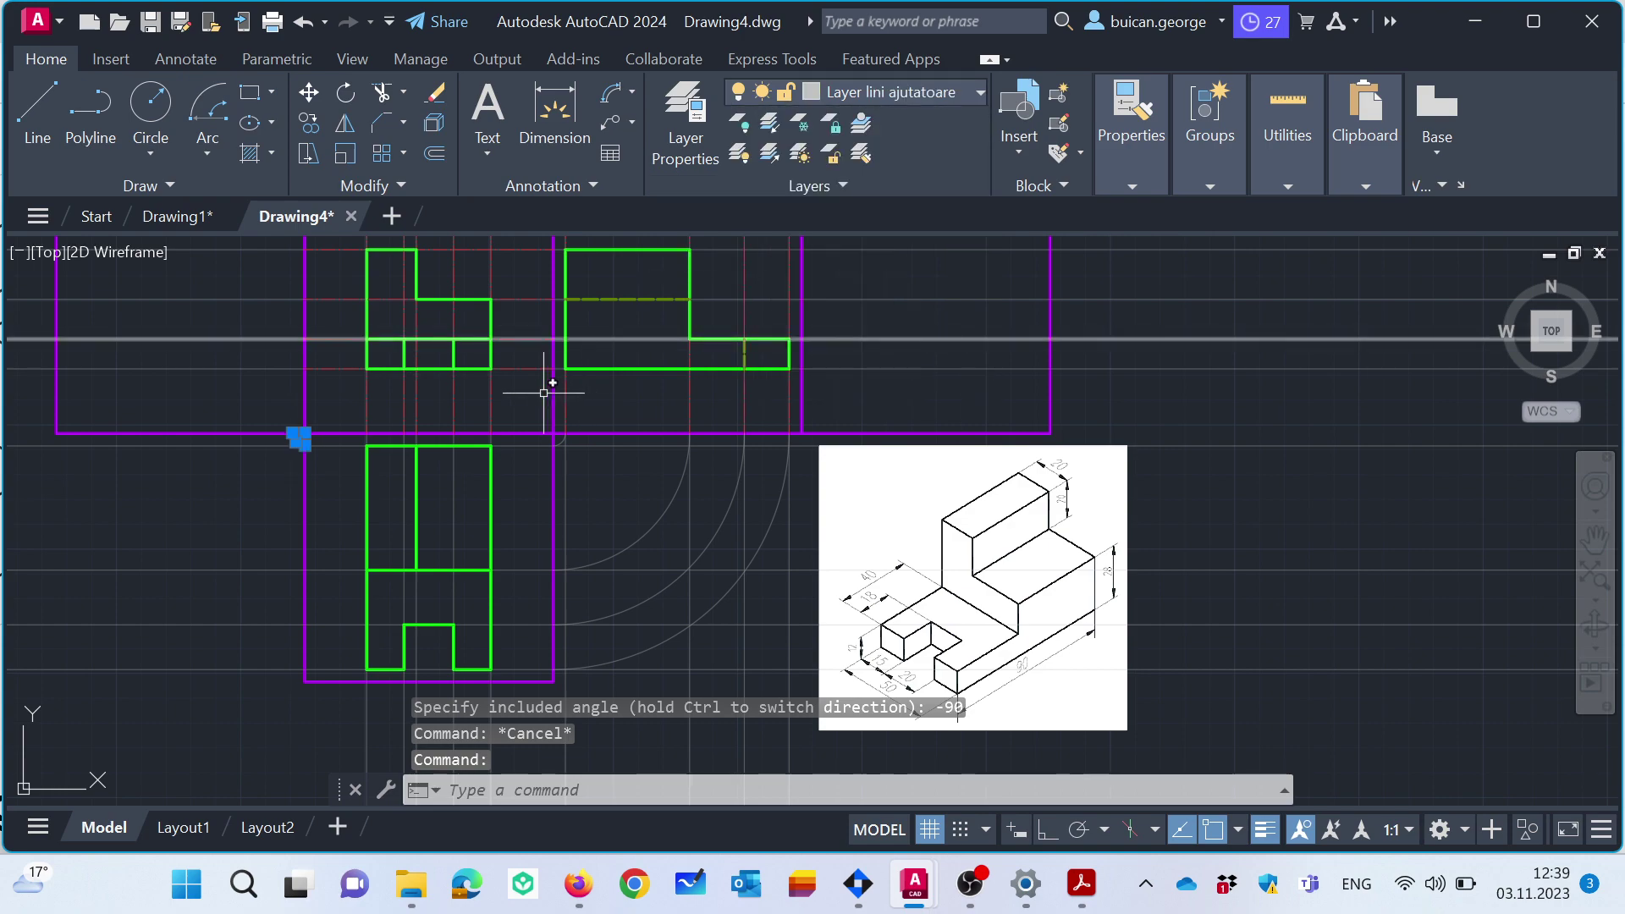
key("Escape")
key("Escape")
left_click(919, 91)
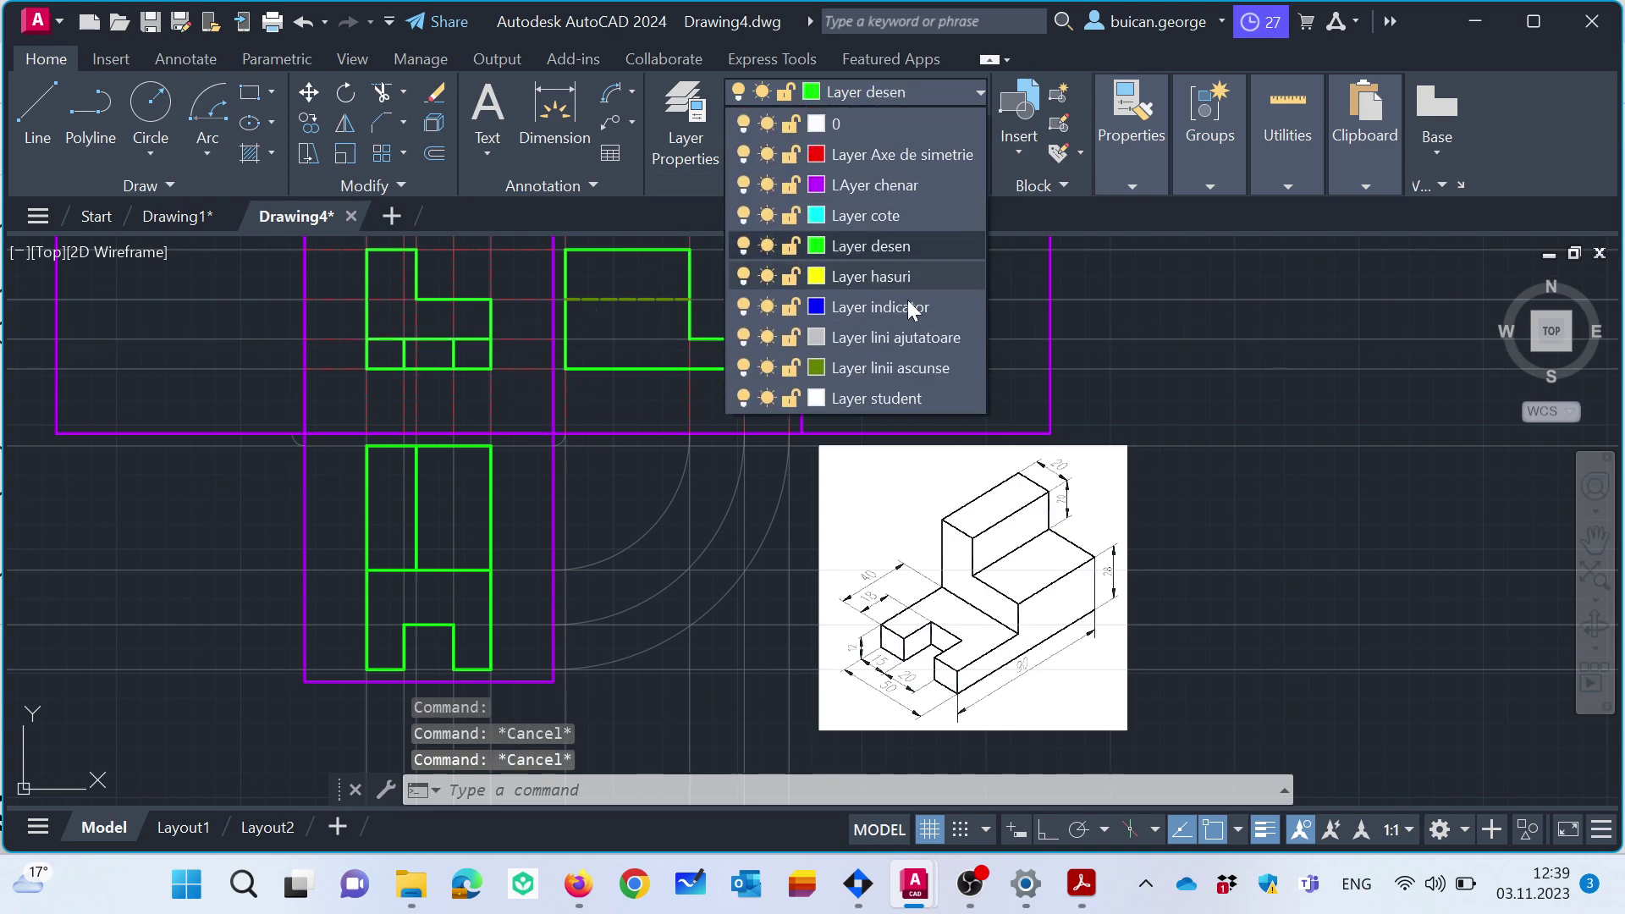
left_click(897, 337)
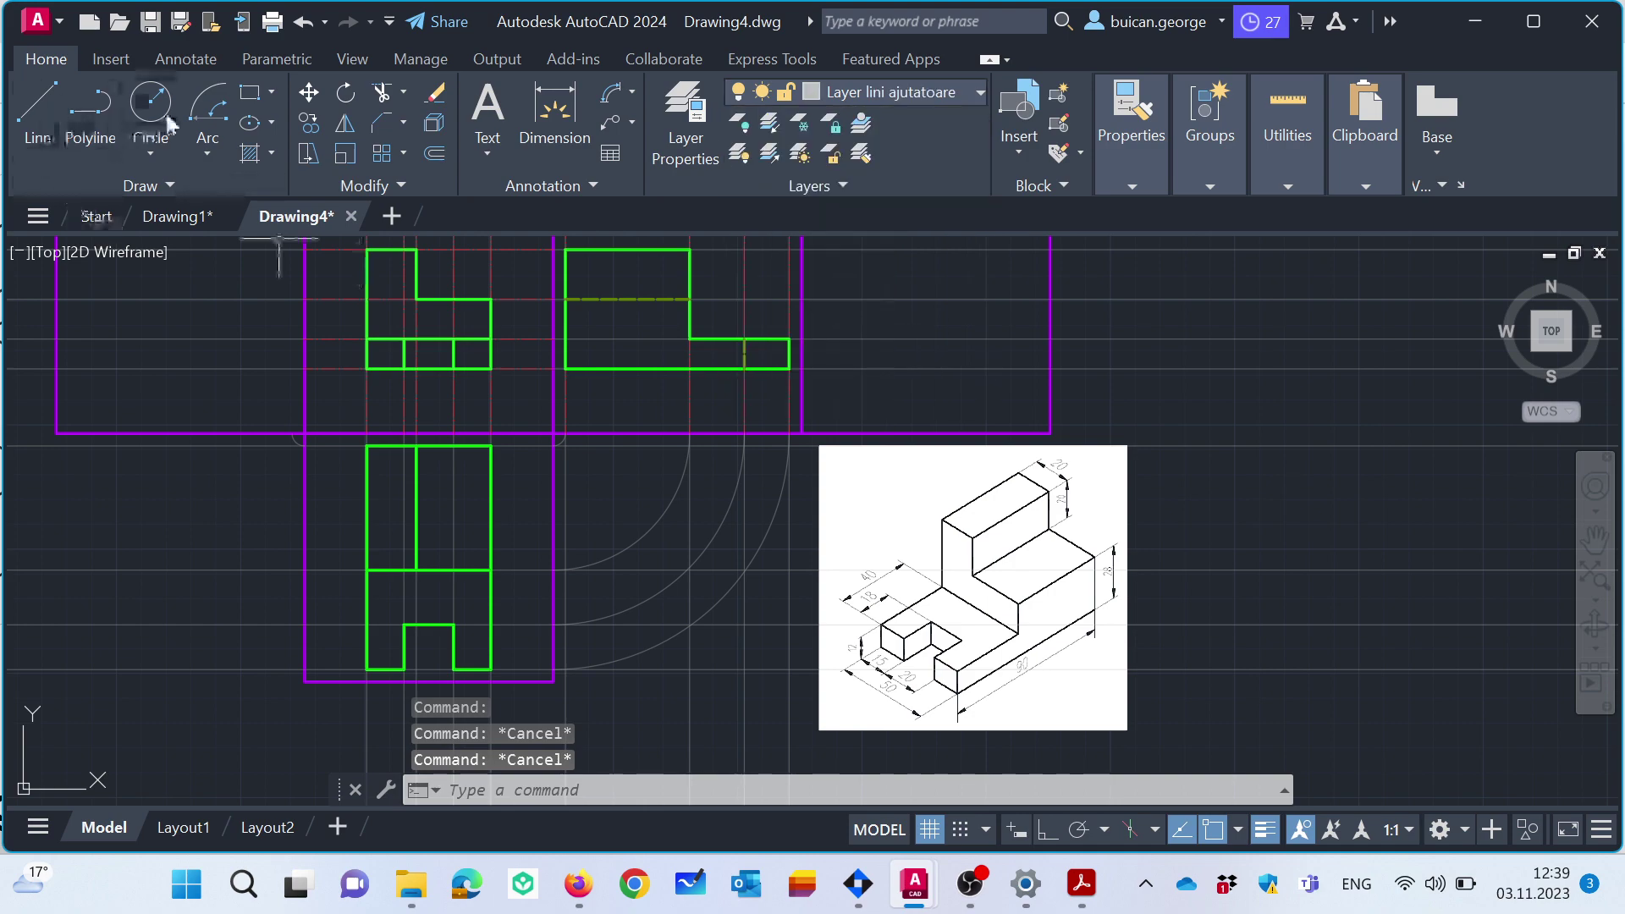
Draw two larger -90° arcs from the same corner, starting on the lower lines.
left_click(208, 105)
left_click(304, 433)
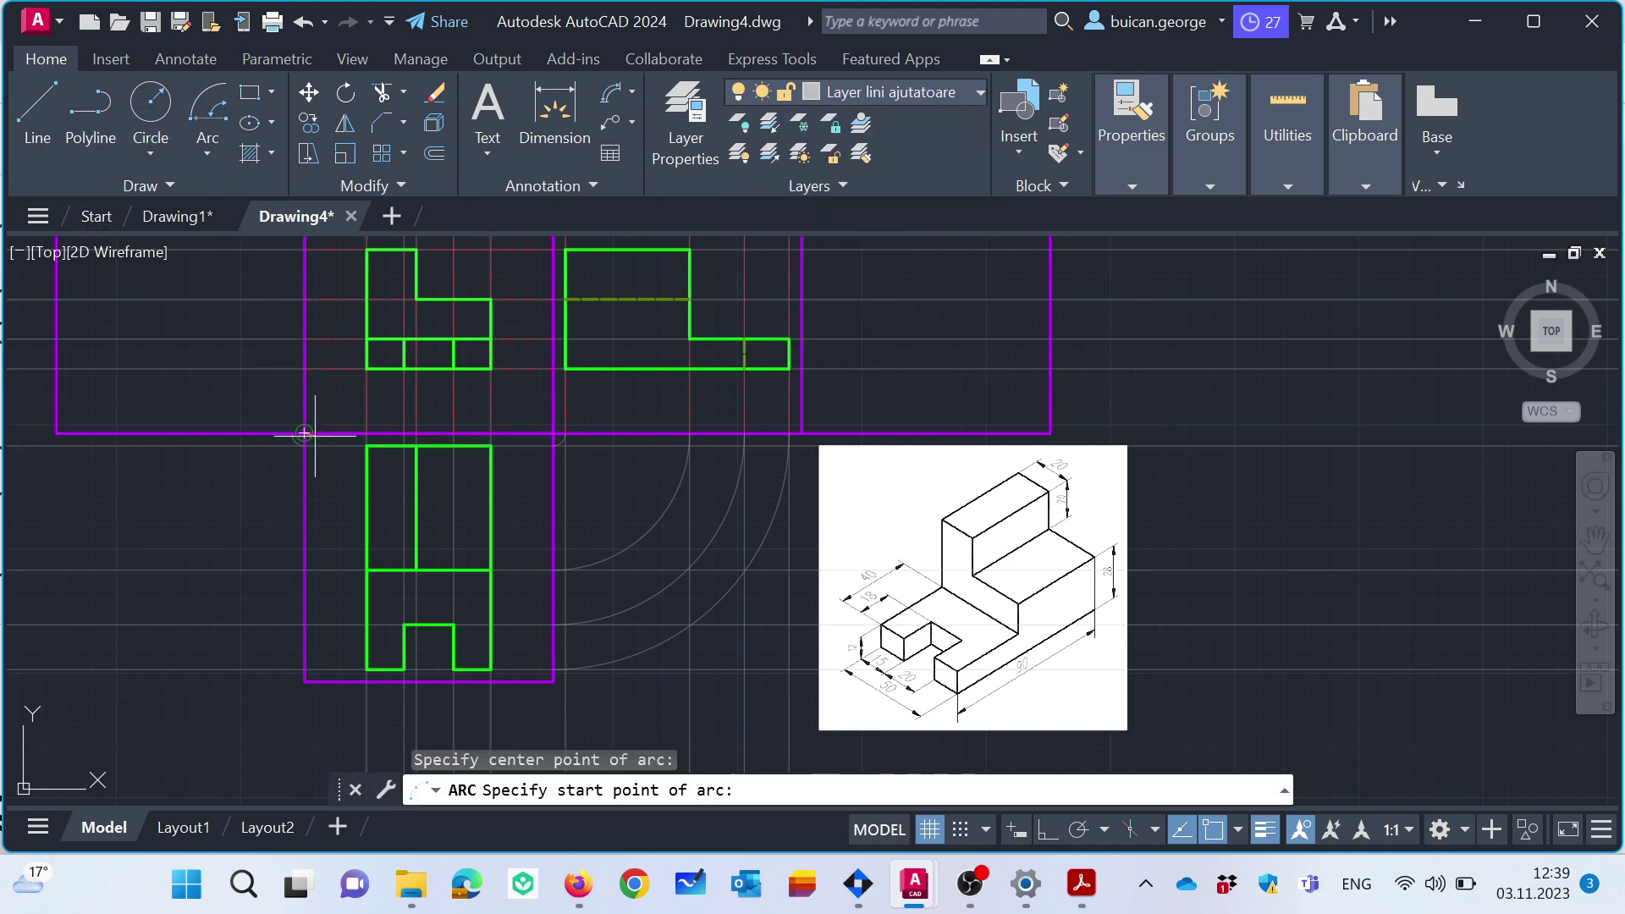
left_click(304, 567)
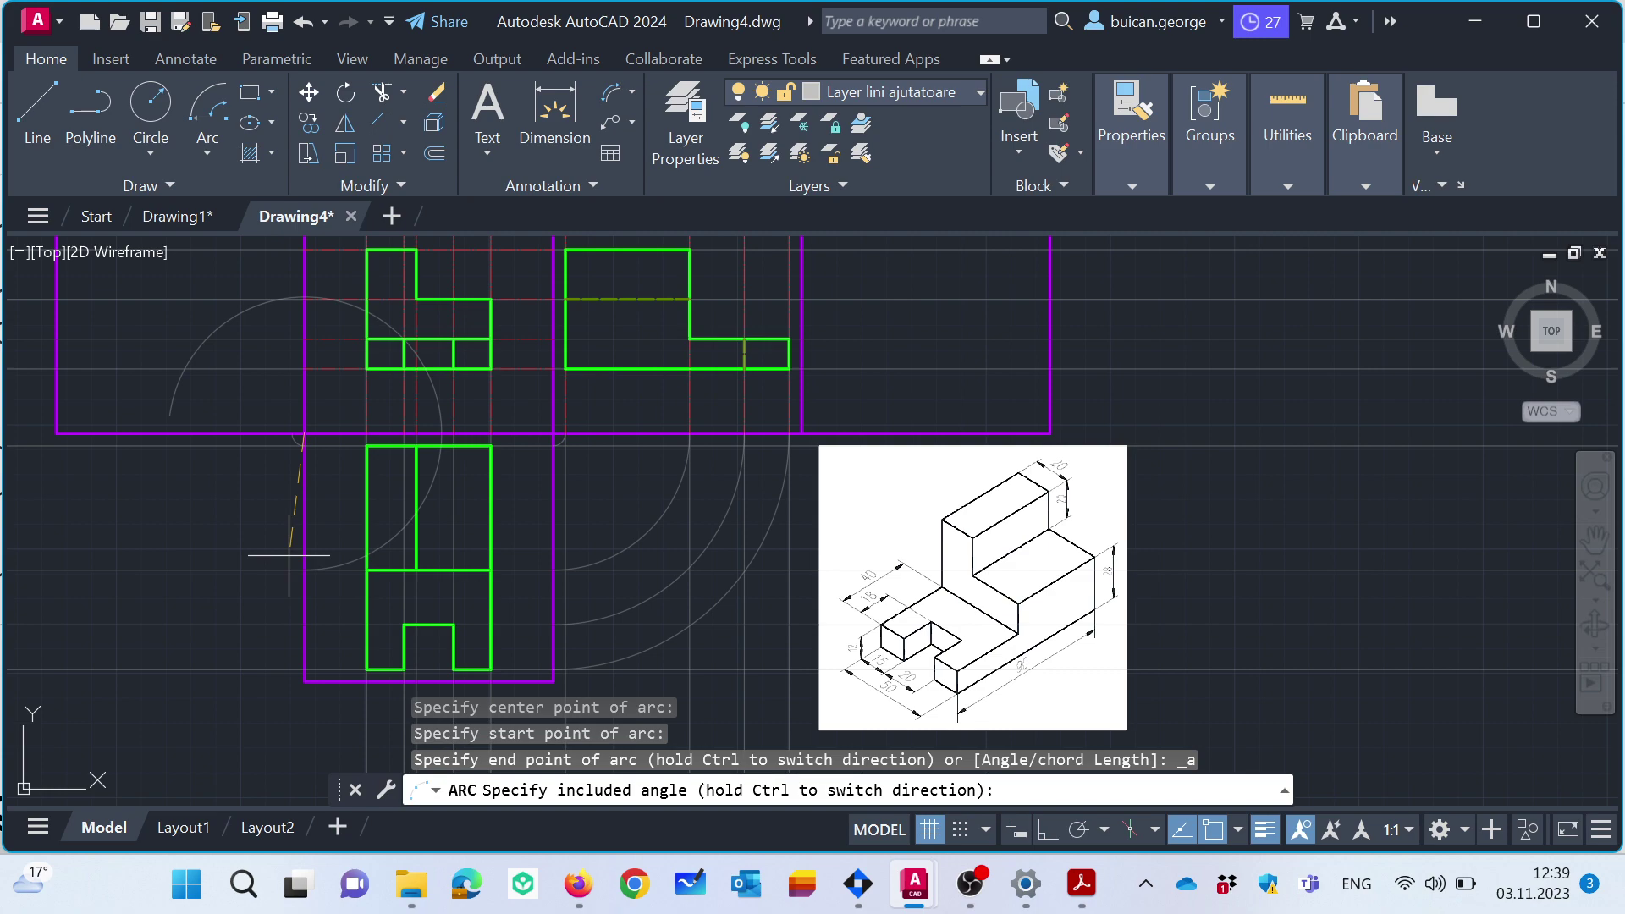
type("-90")
key("Return")
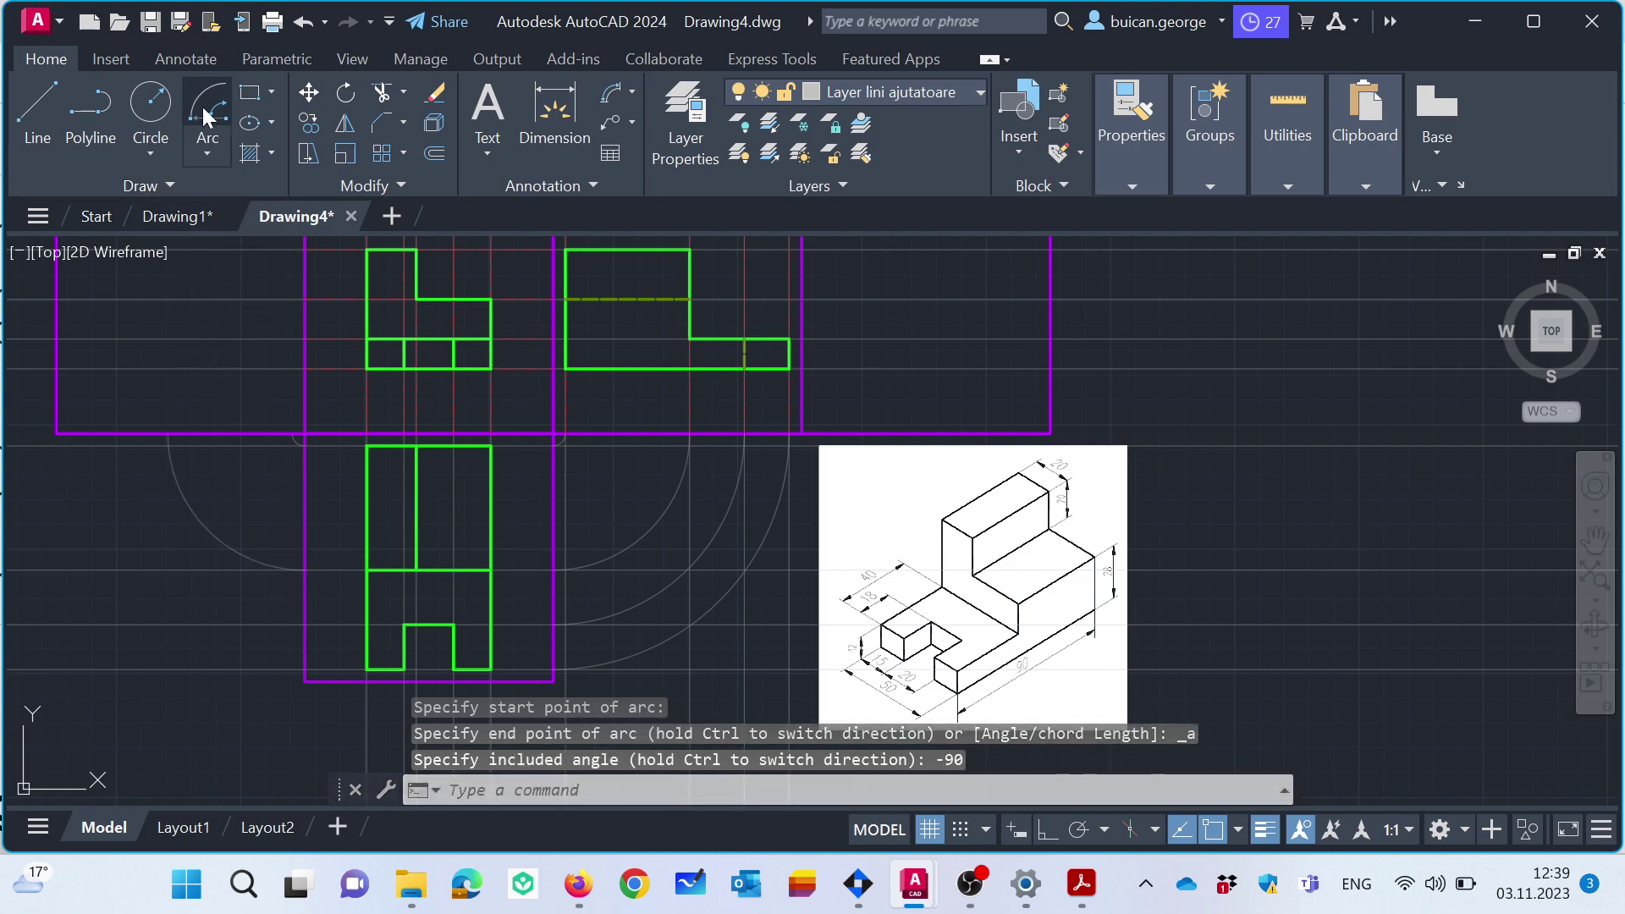
left_click(207, 105)
left_click(305, 433)
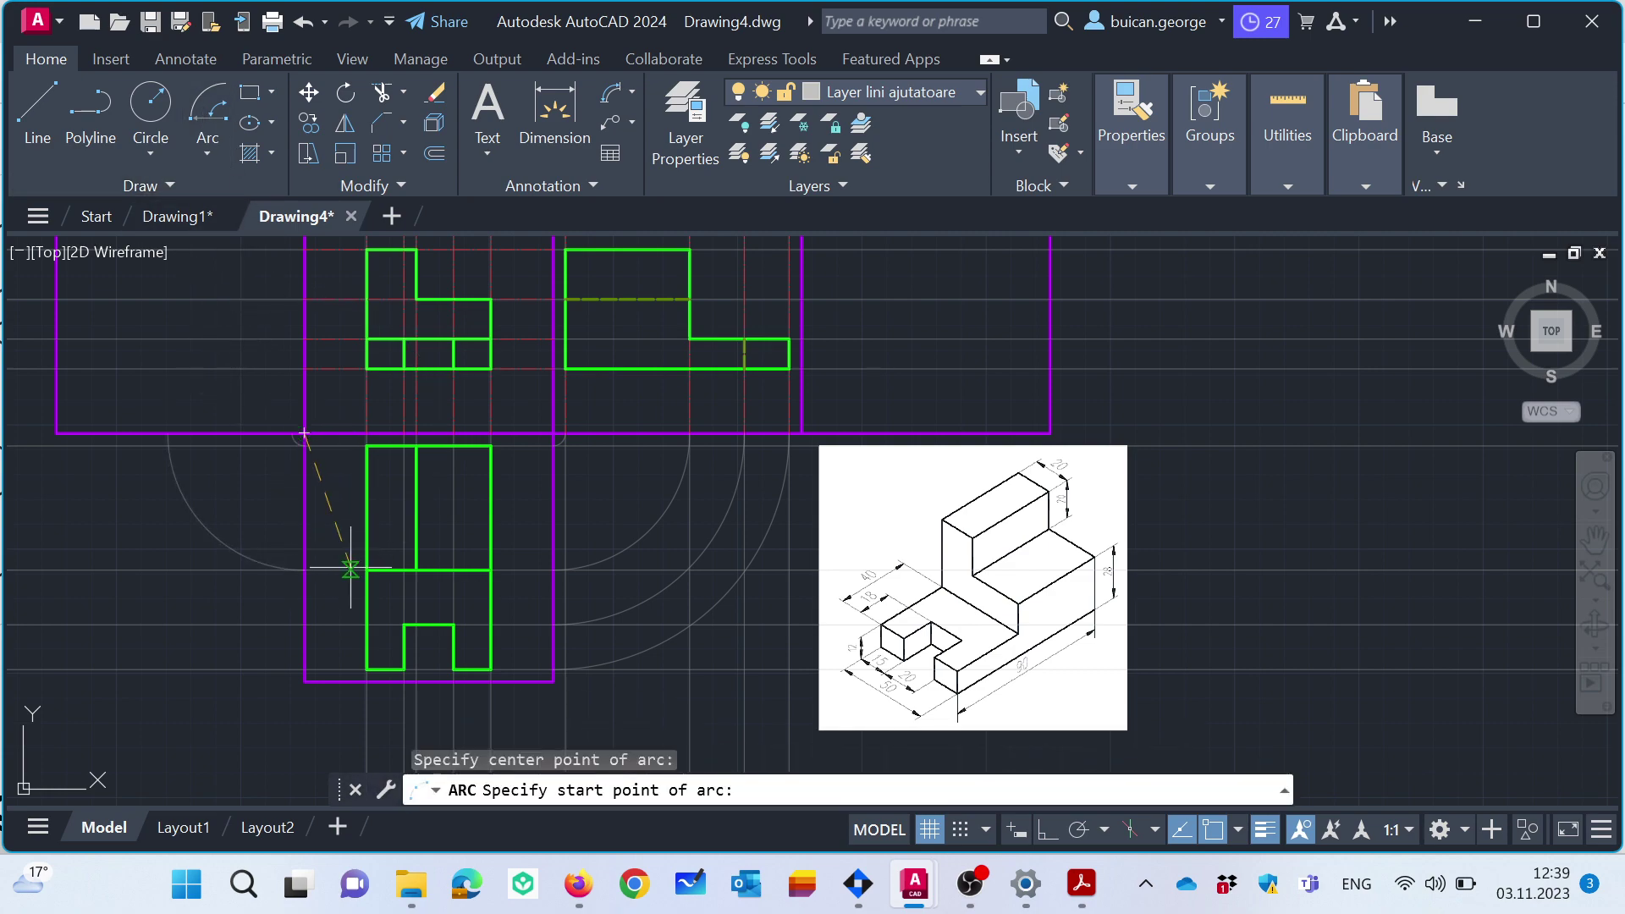
left_click(305, 624)
type("-90")
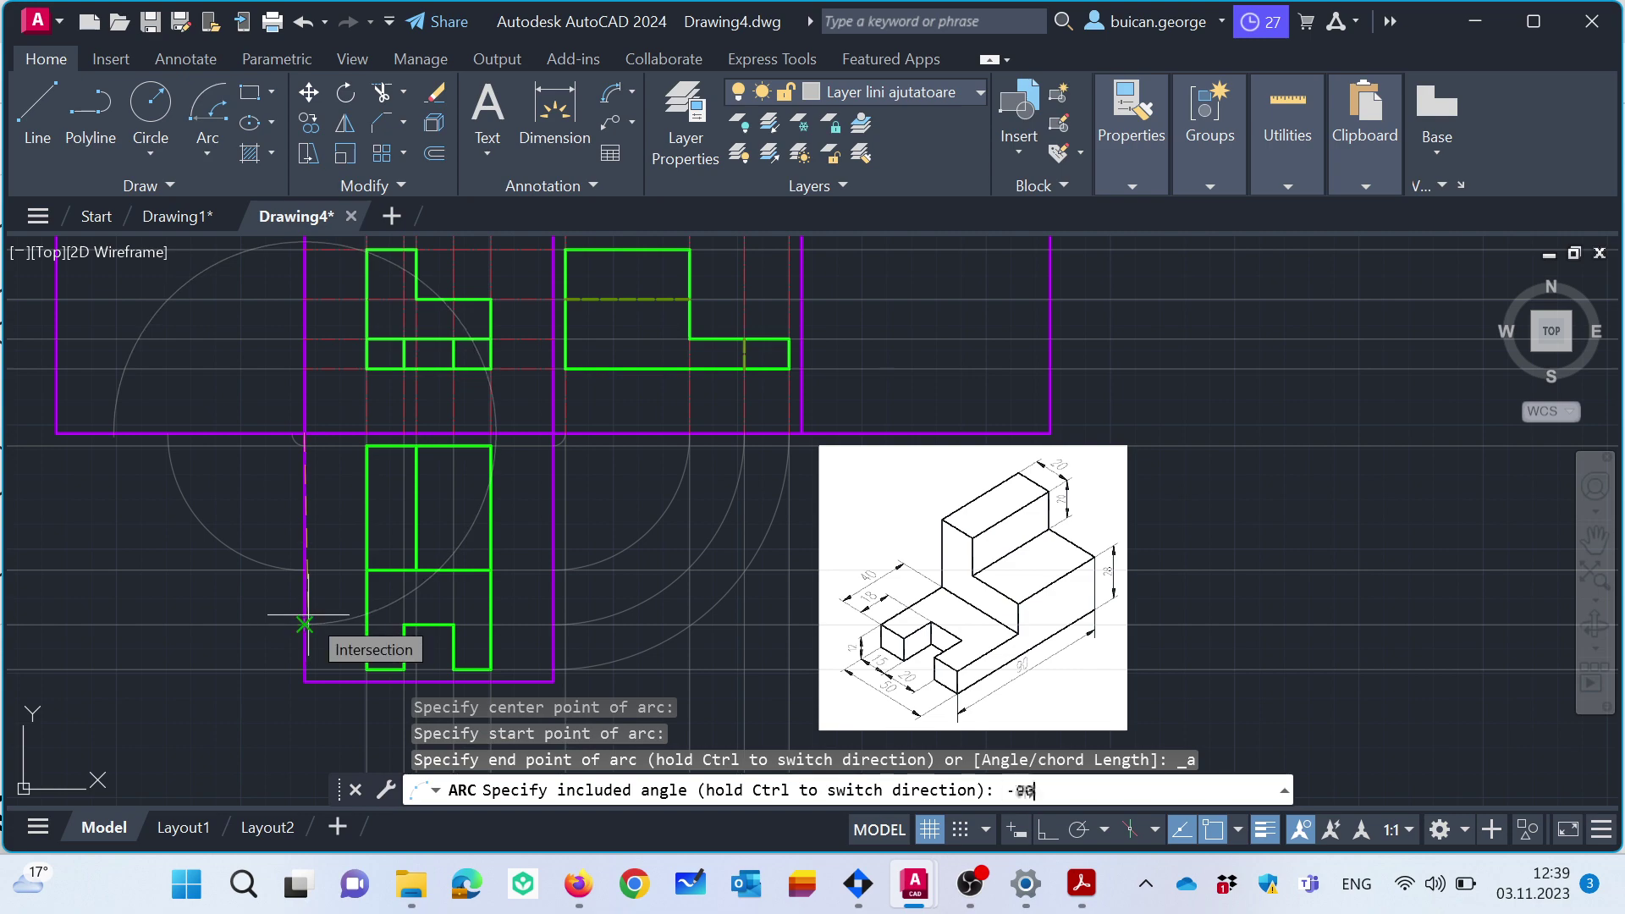
key("Return")
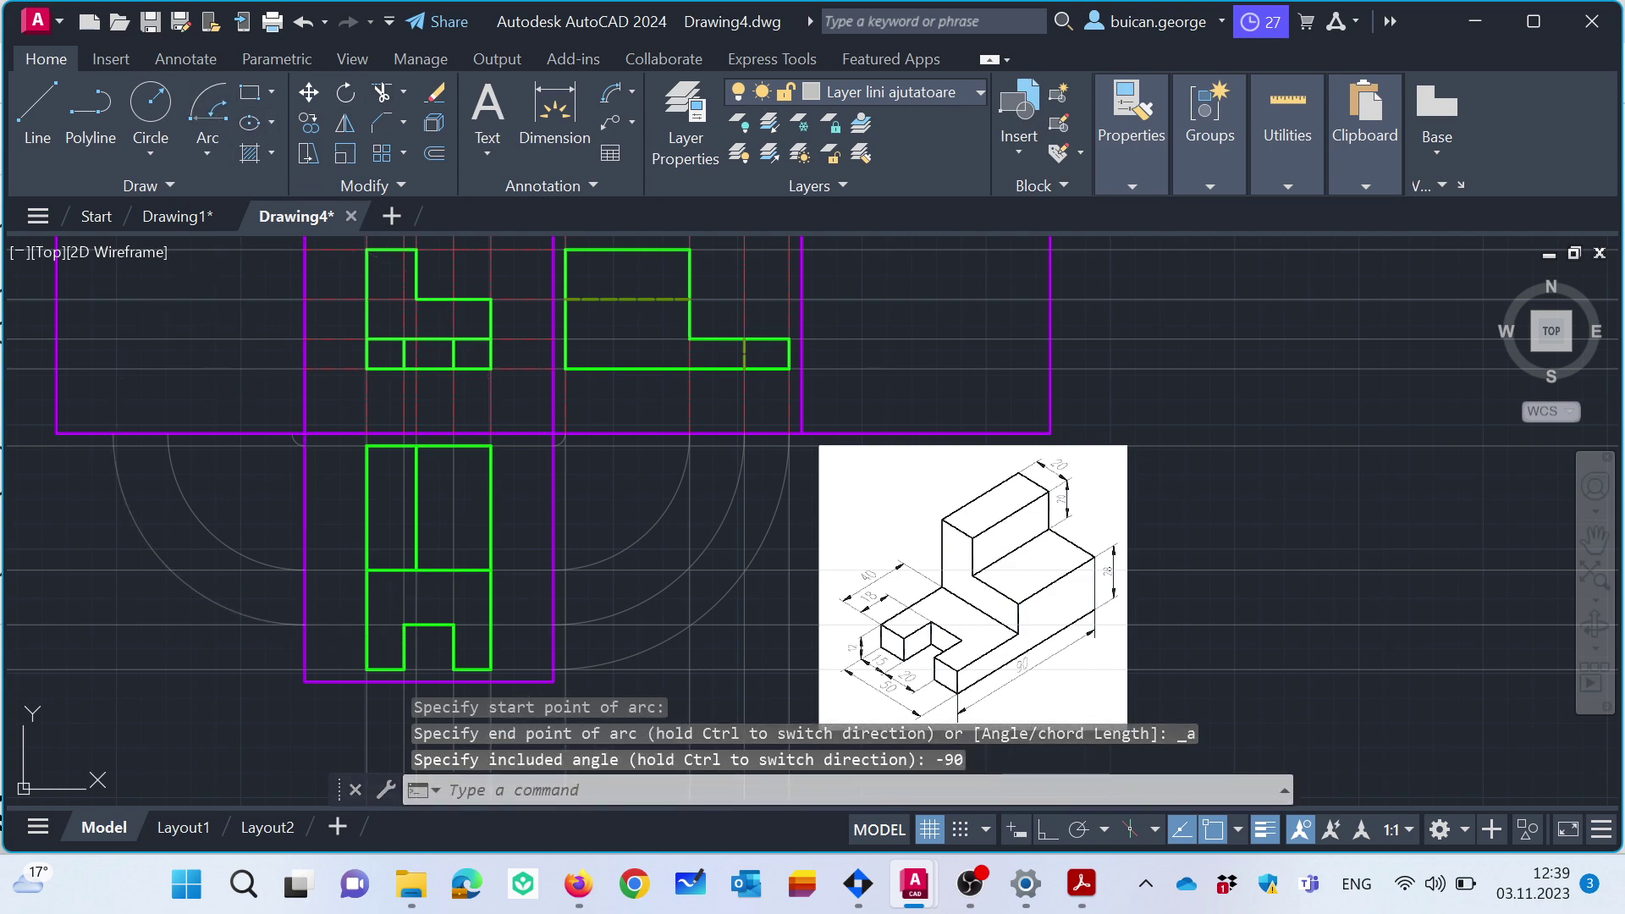
Add a -90° arc starting at the frame's bottom-left corner.
key("Return")
left_click(305, 433)
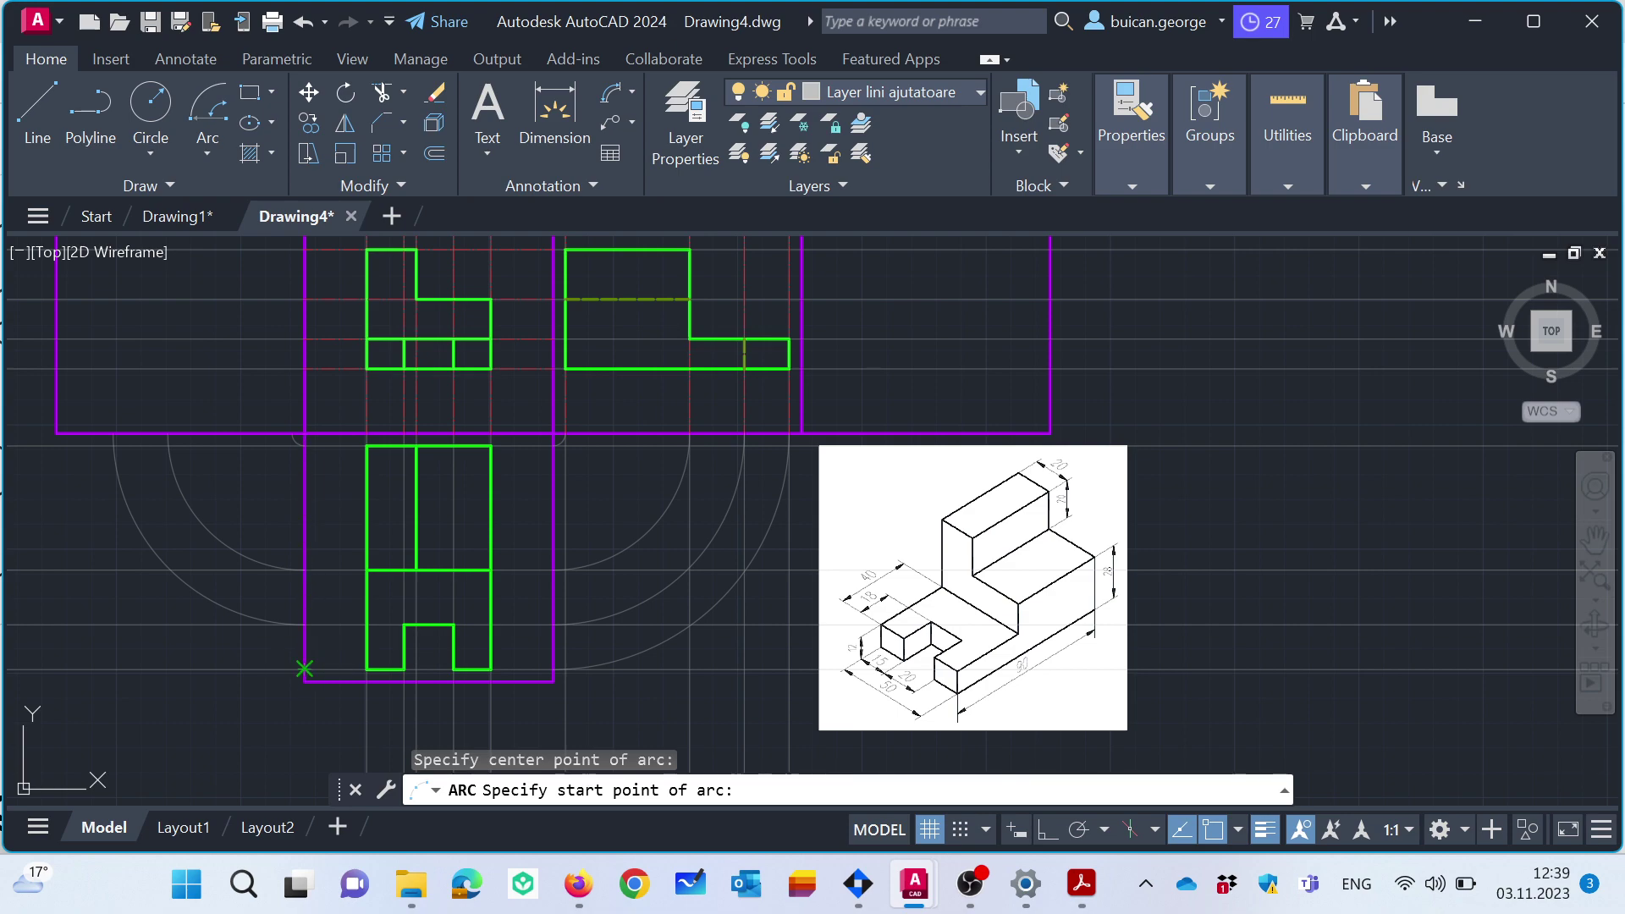
left_click(305, 668)
type("-90")
key("Return")
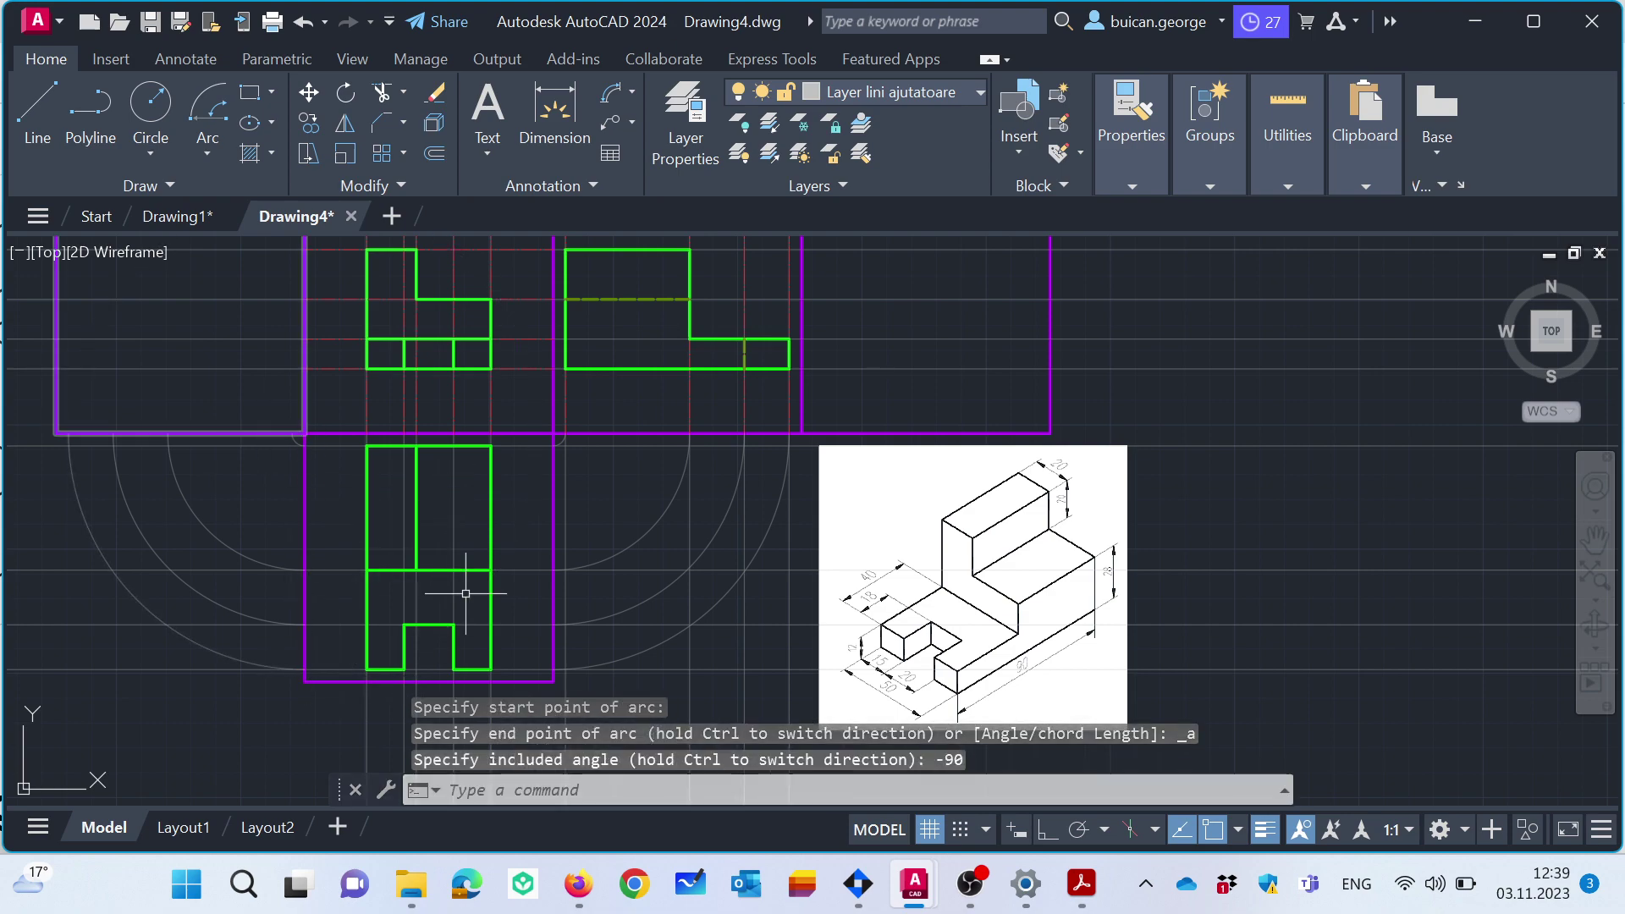
left_click(505, 775)
type("xline")
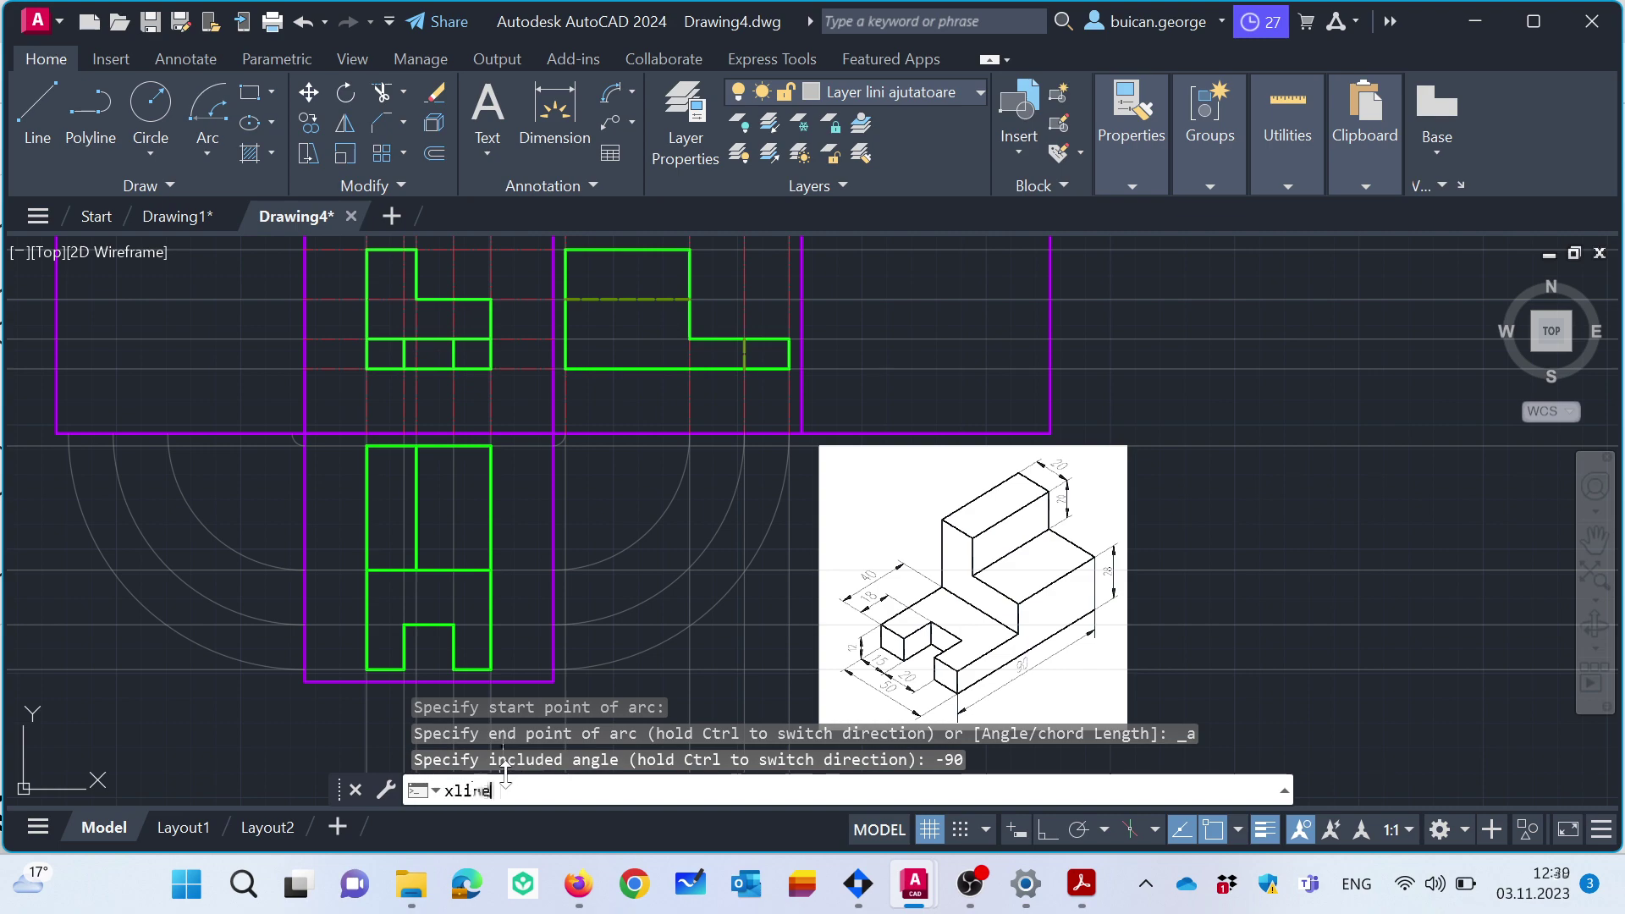
Place vertical XLINE construction lines through two arc ends, then pan the upper views to centre.
key("Return")
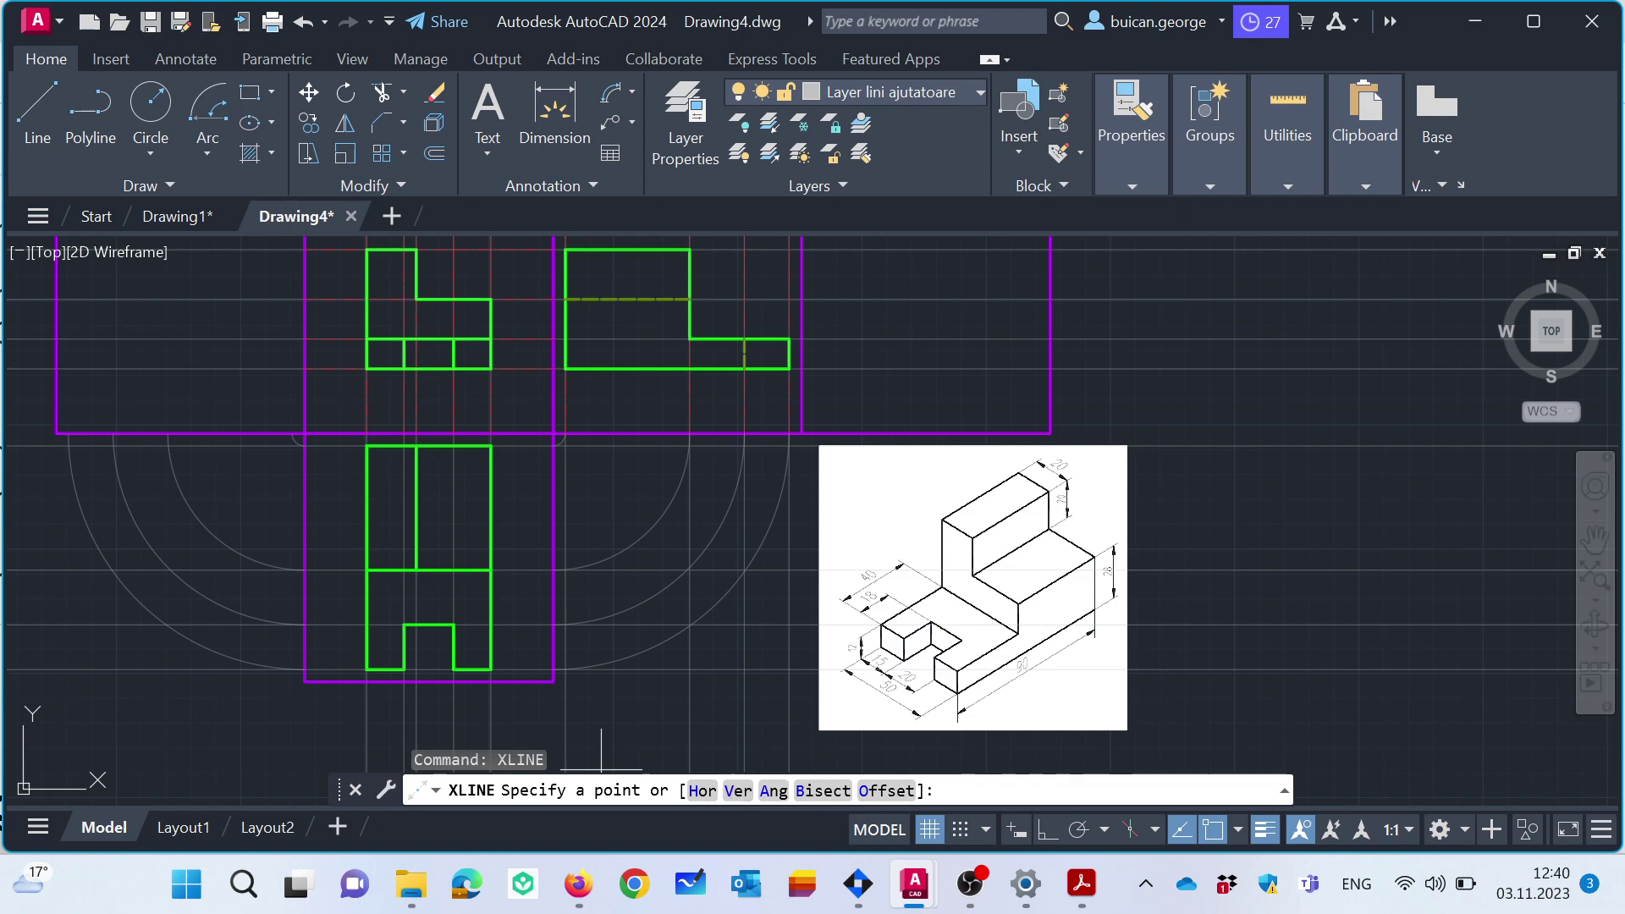
left_click(738, 790)
left_click(66, 434)
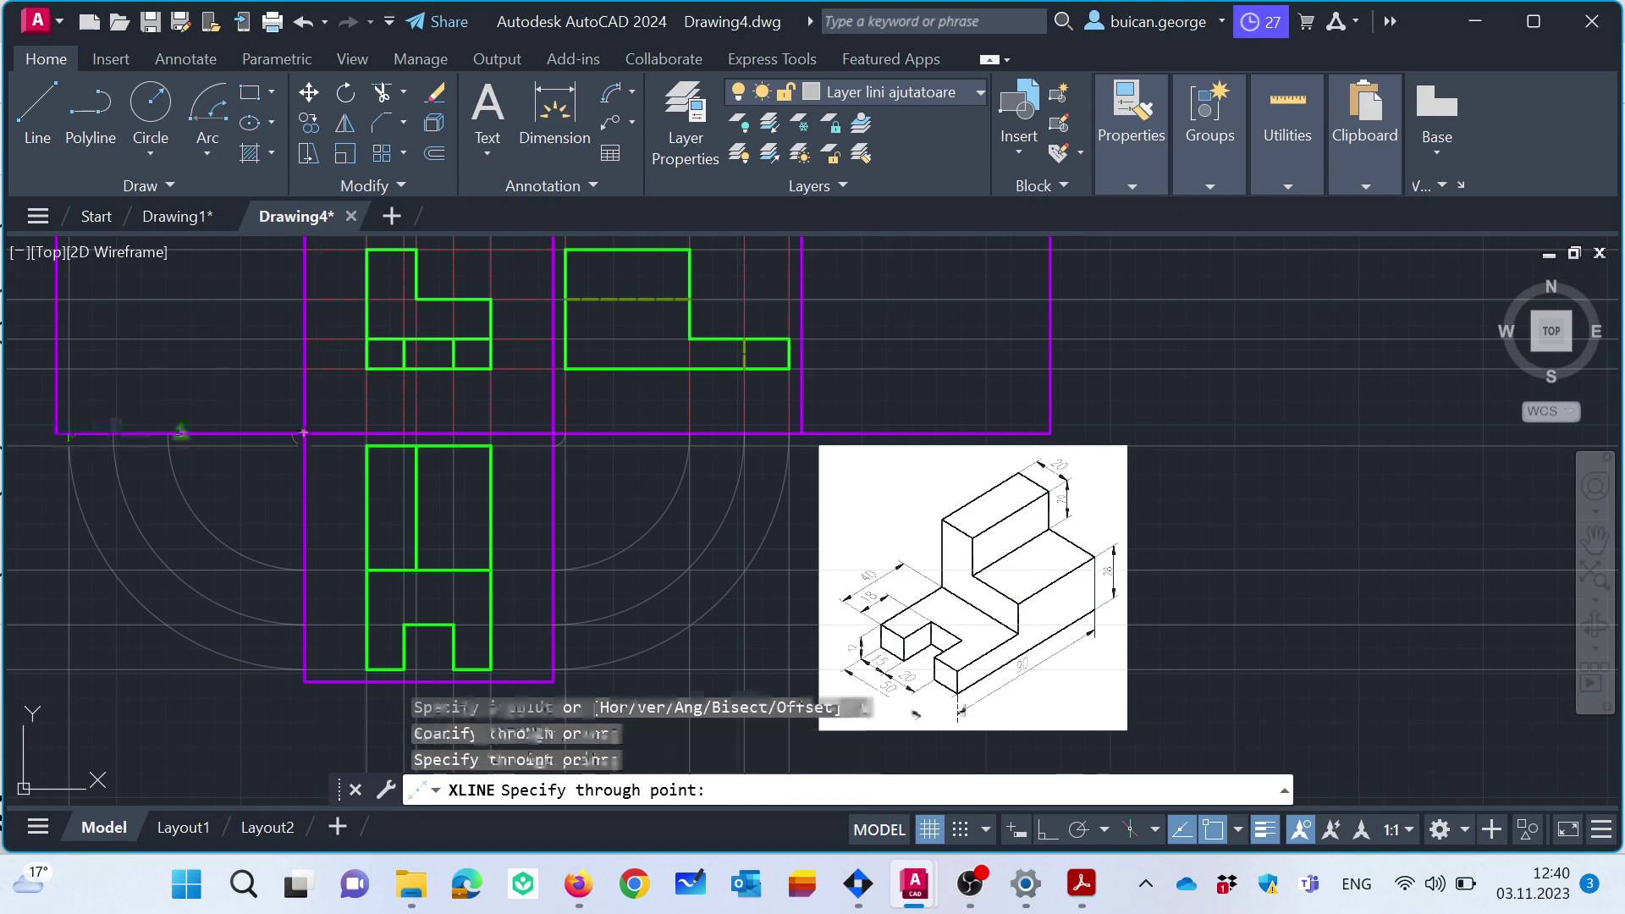
left_click(168, 434)
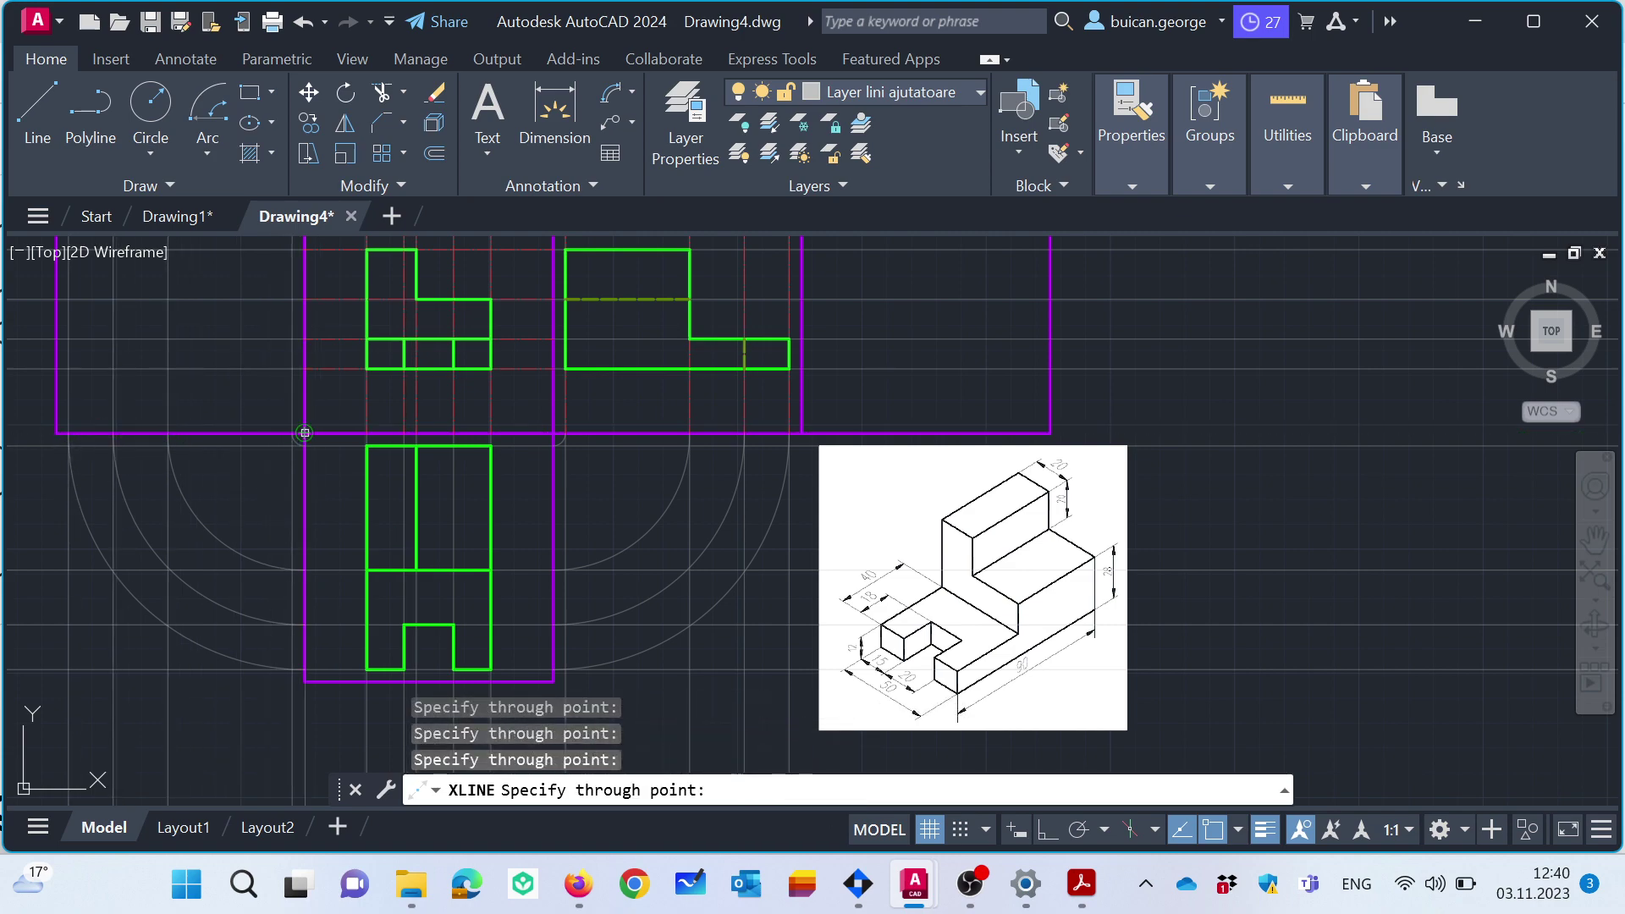
key("Escape")
middle_click_drag(246, 393, 245, 607)
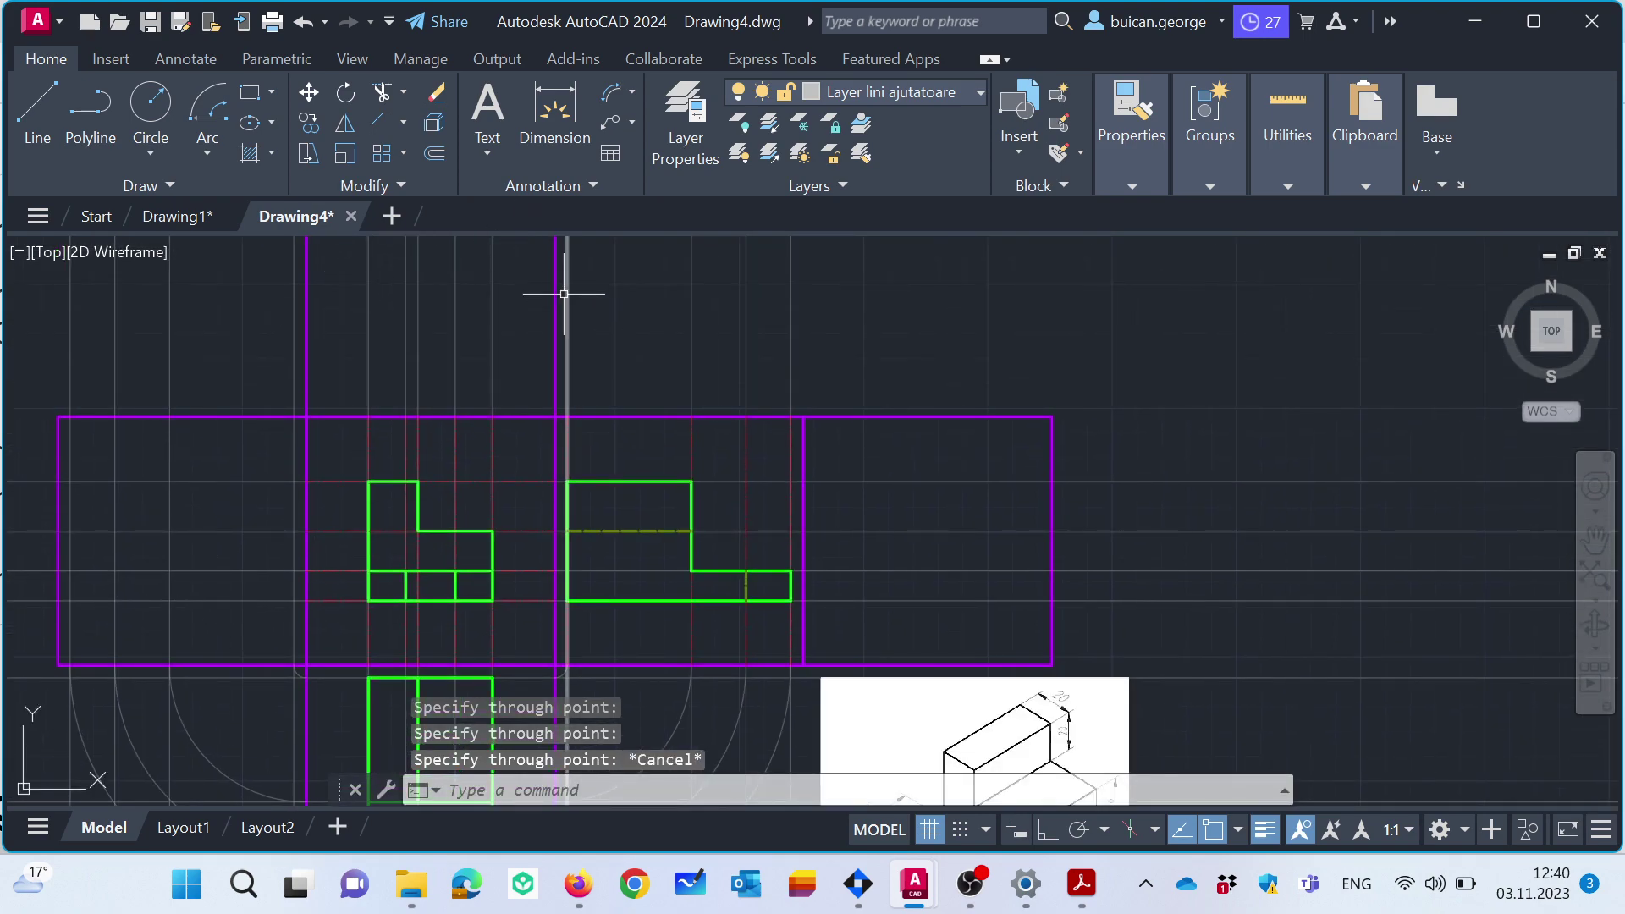
On the green layer, draw the new view's closed stepped outline.
left_click(856, 95)
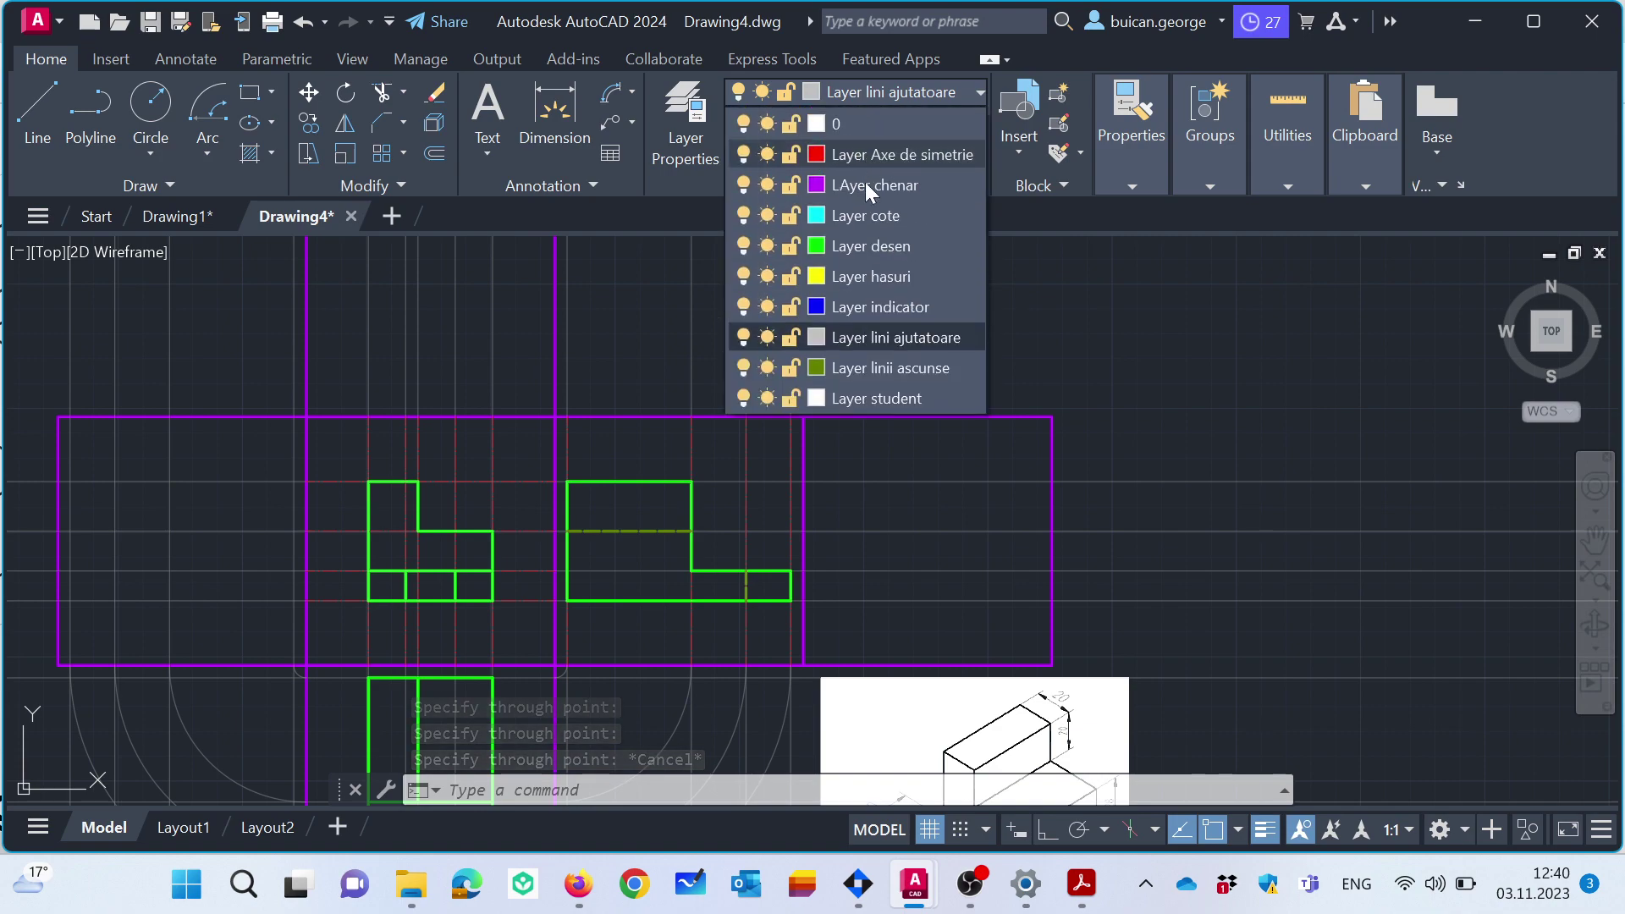
left_click(872, 248)
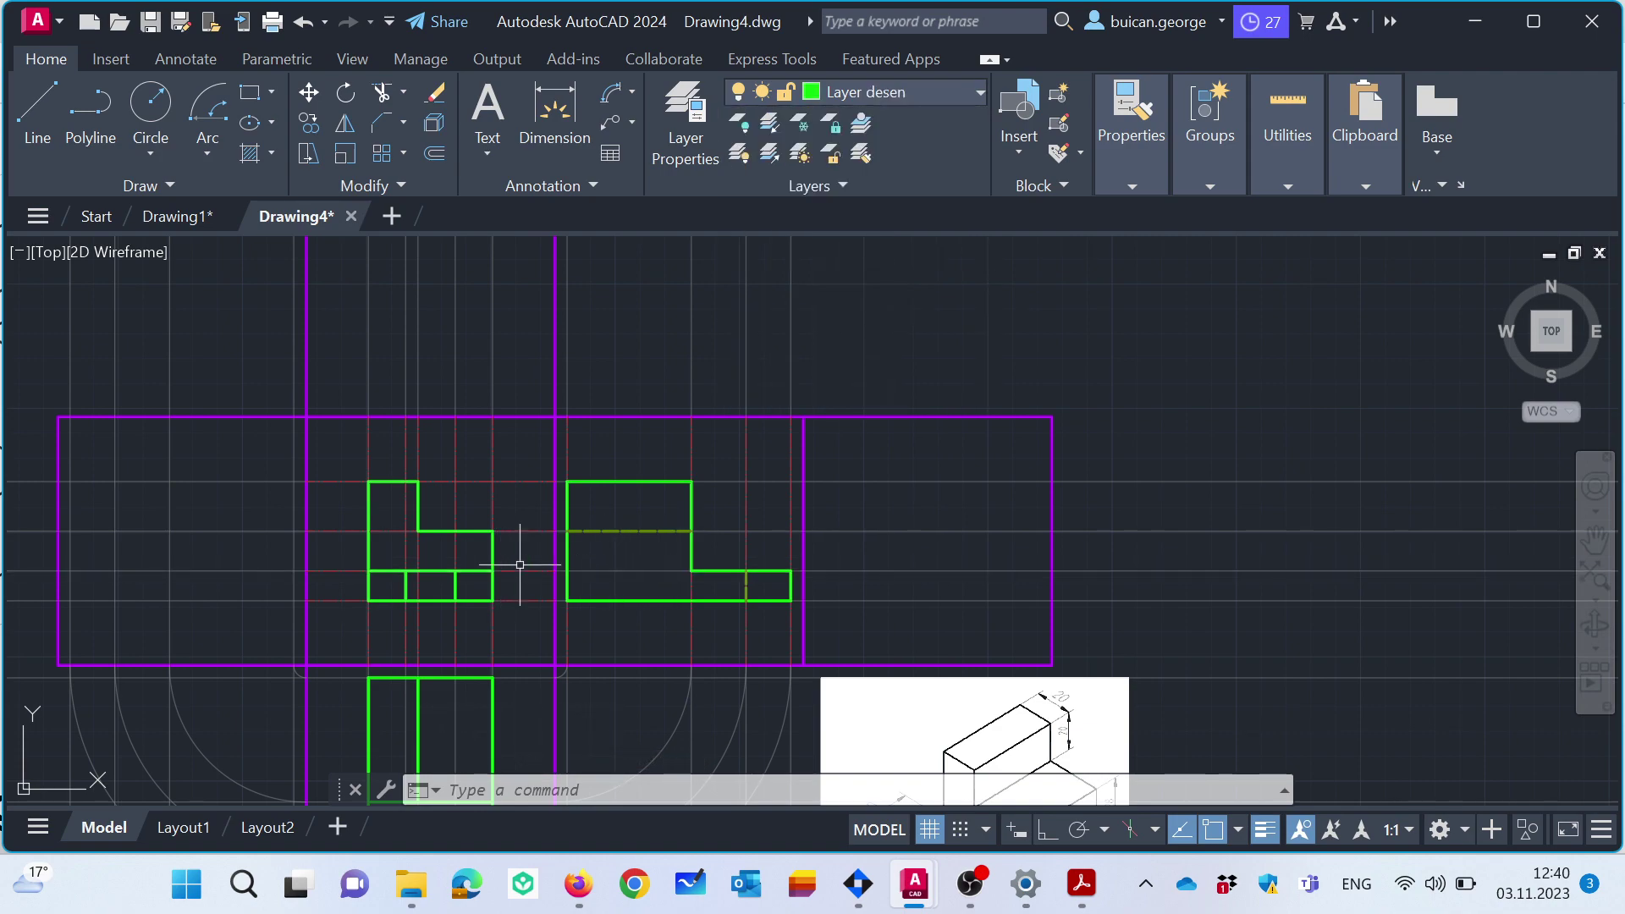
left_click(38, 108)
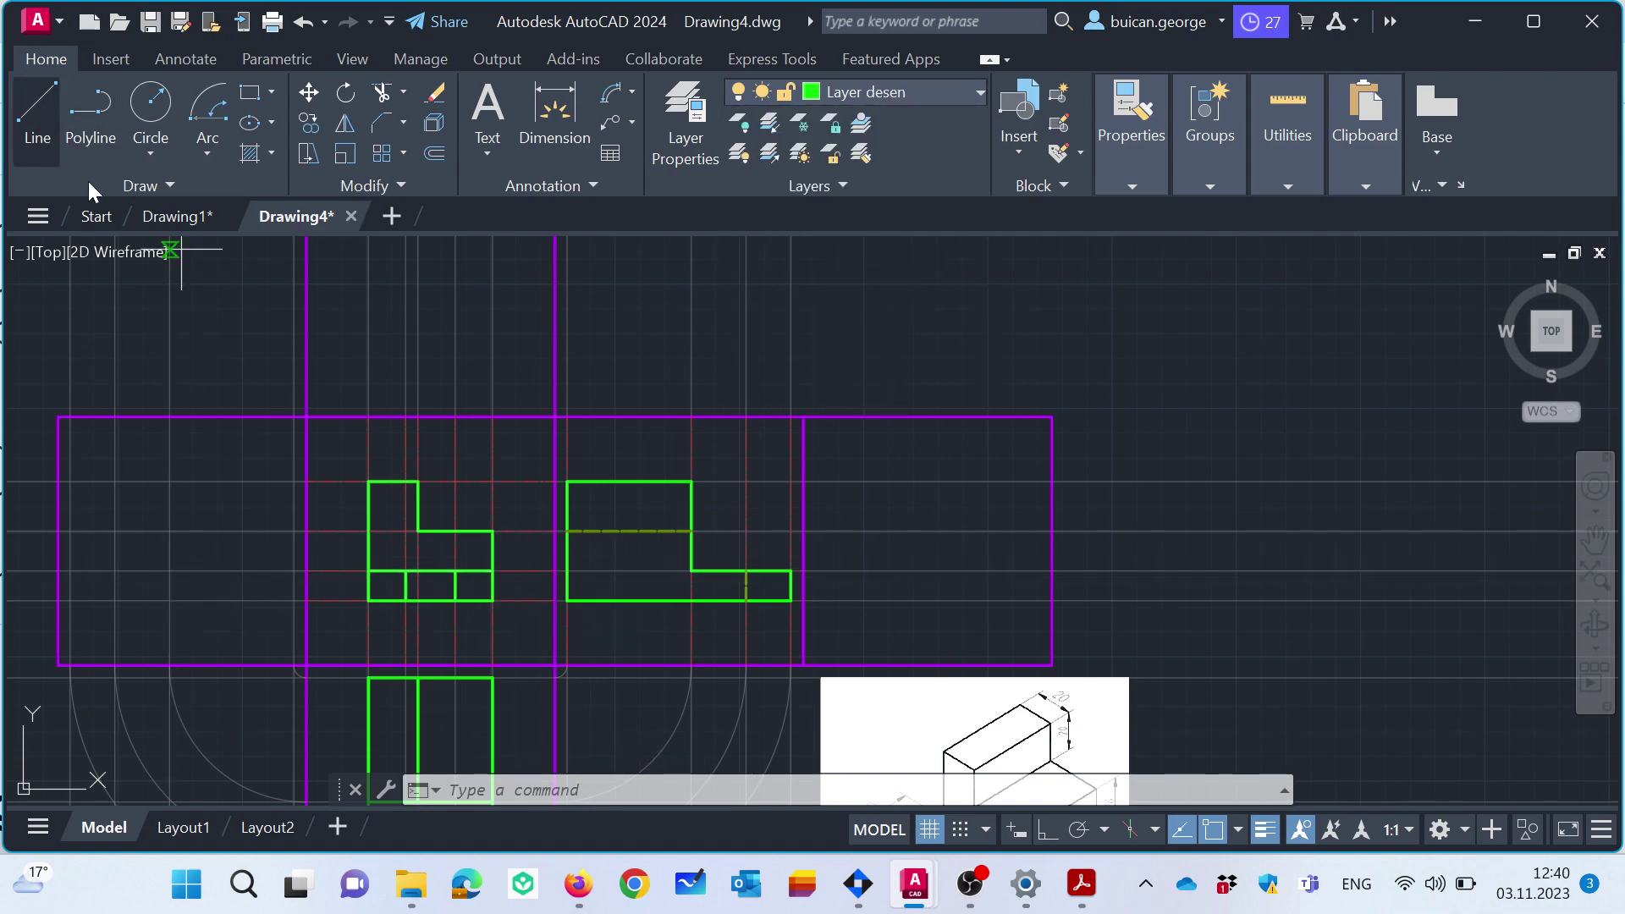
left_click(293, 481)
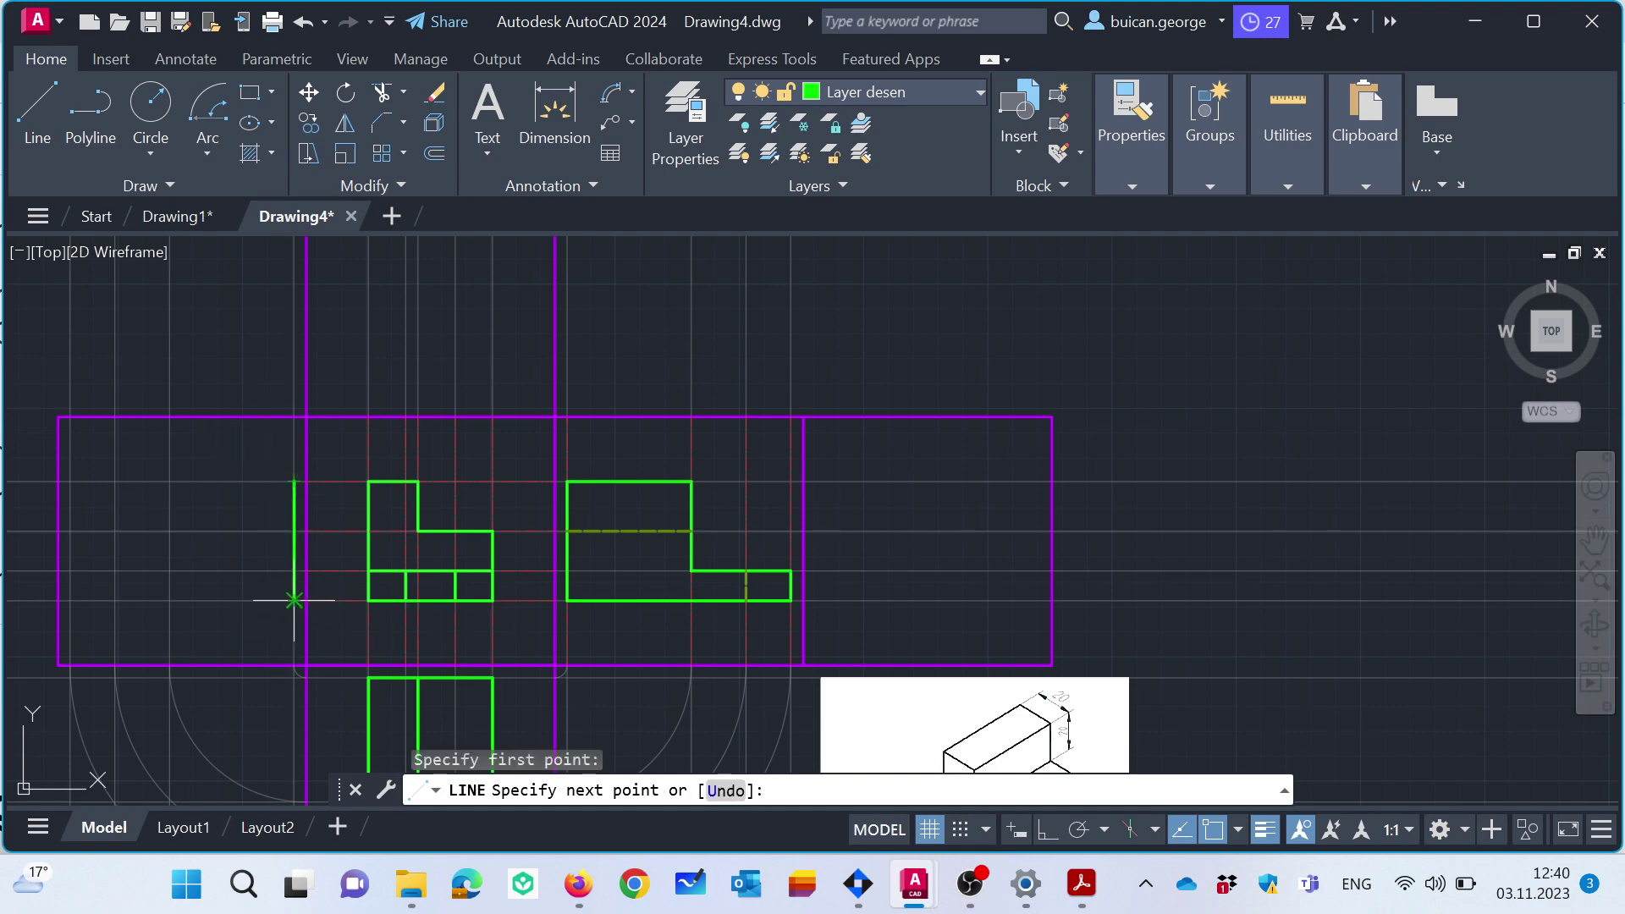
left_click(294, 600)
left_click(70, 600)
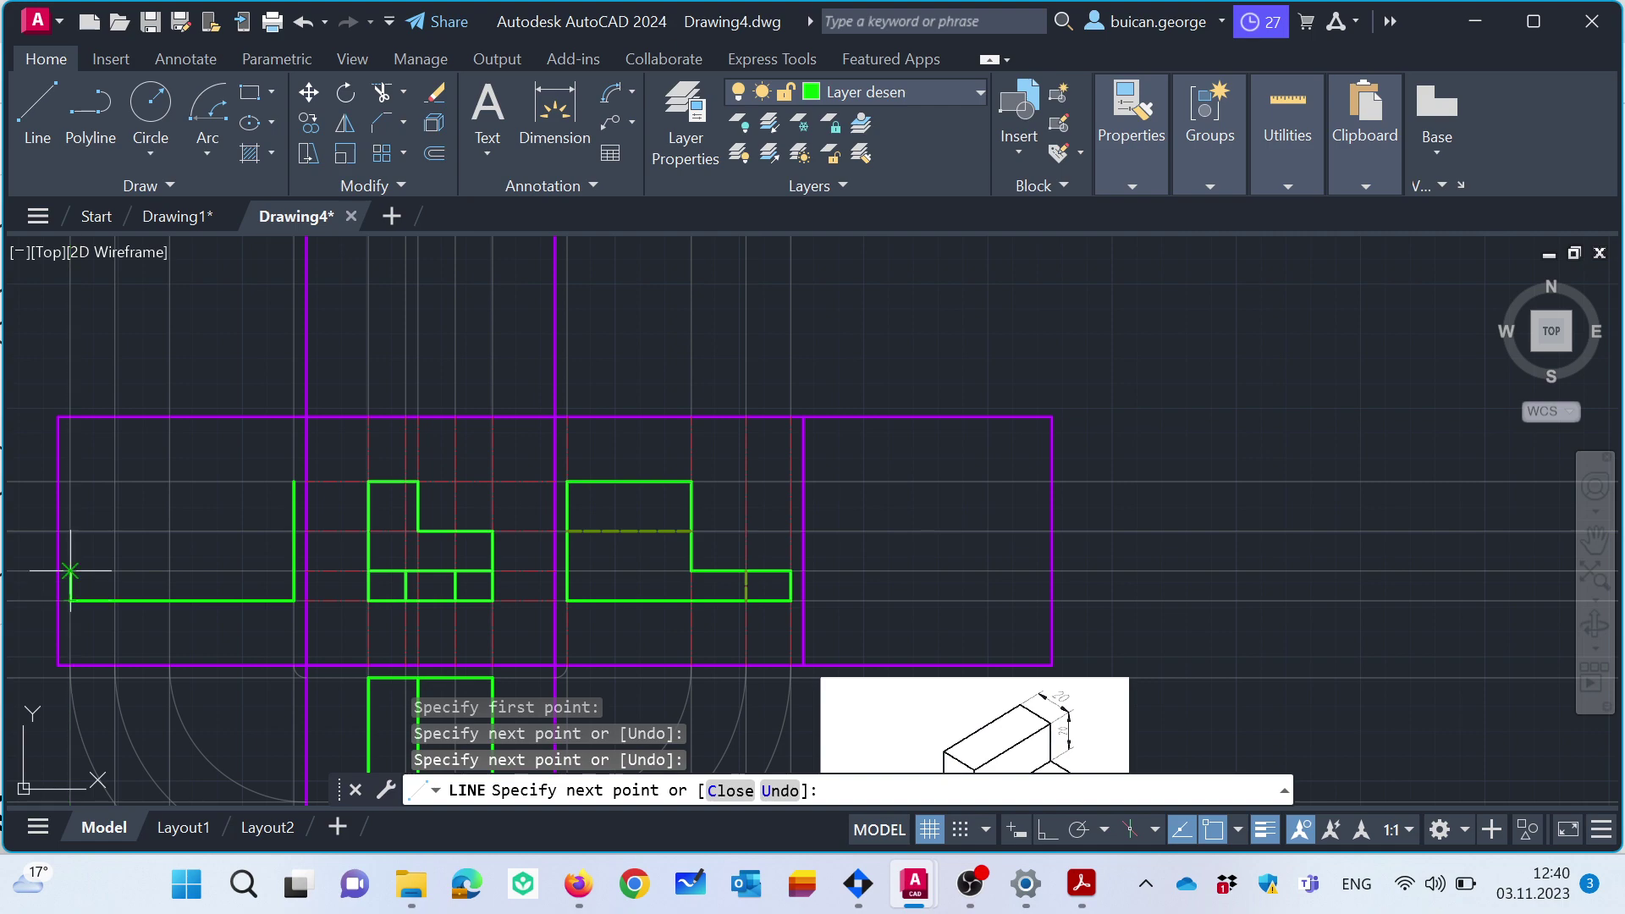
left_click(70, 570)
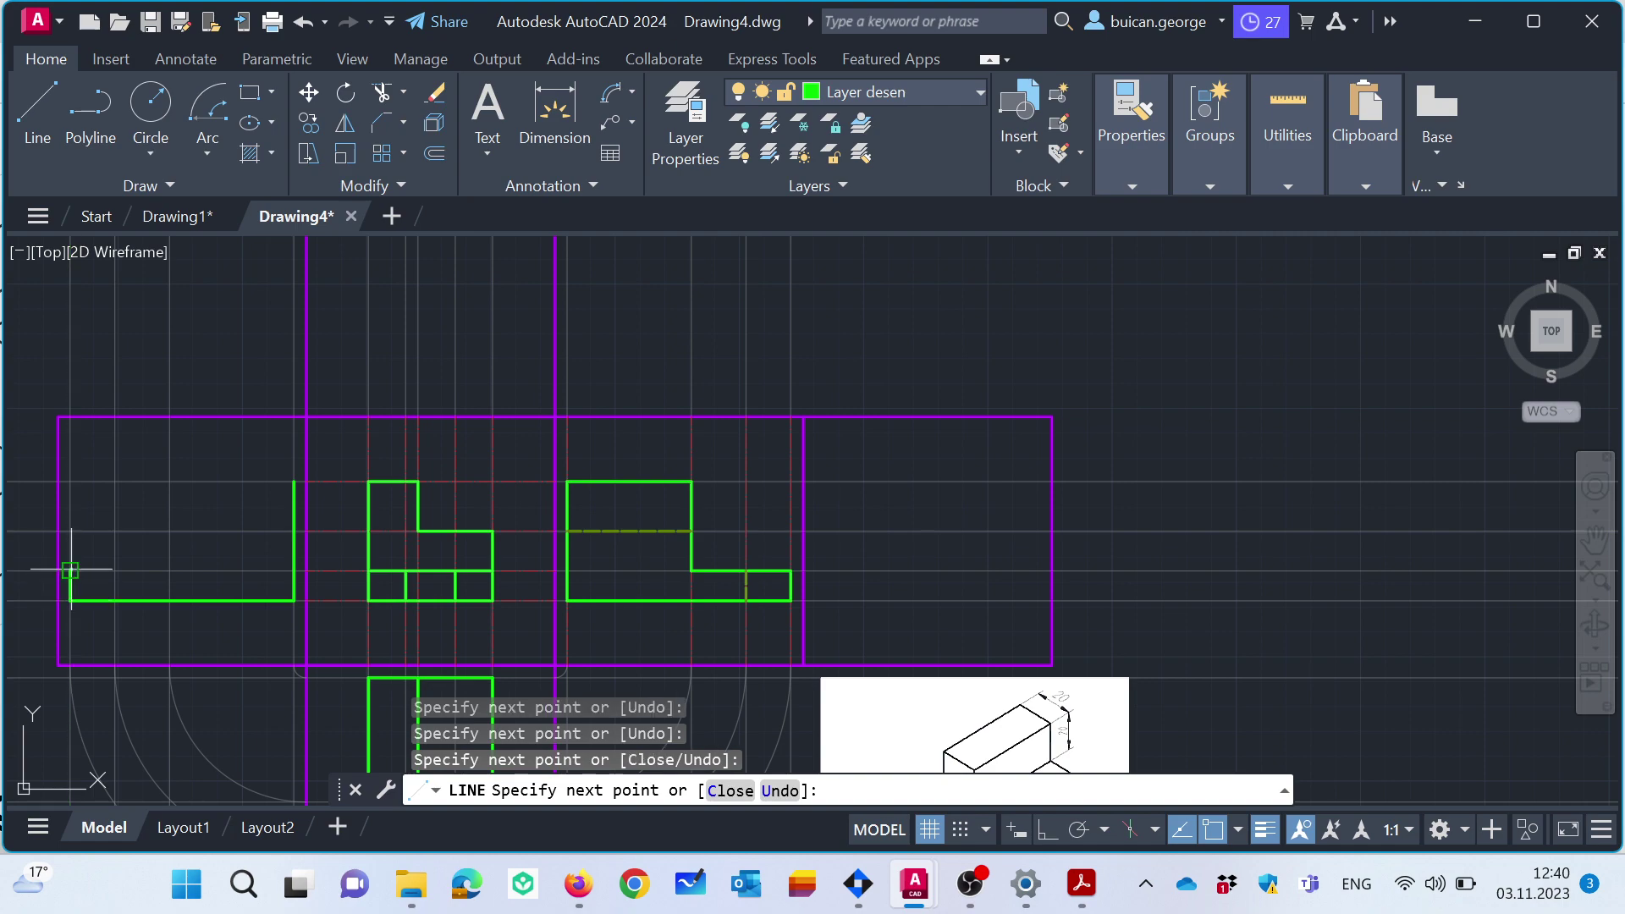
left_click(169, 570)
left_click(169, 481)
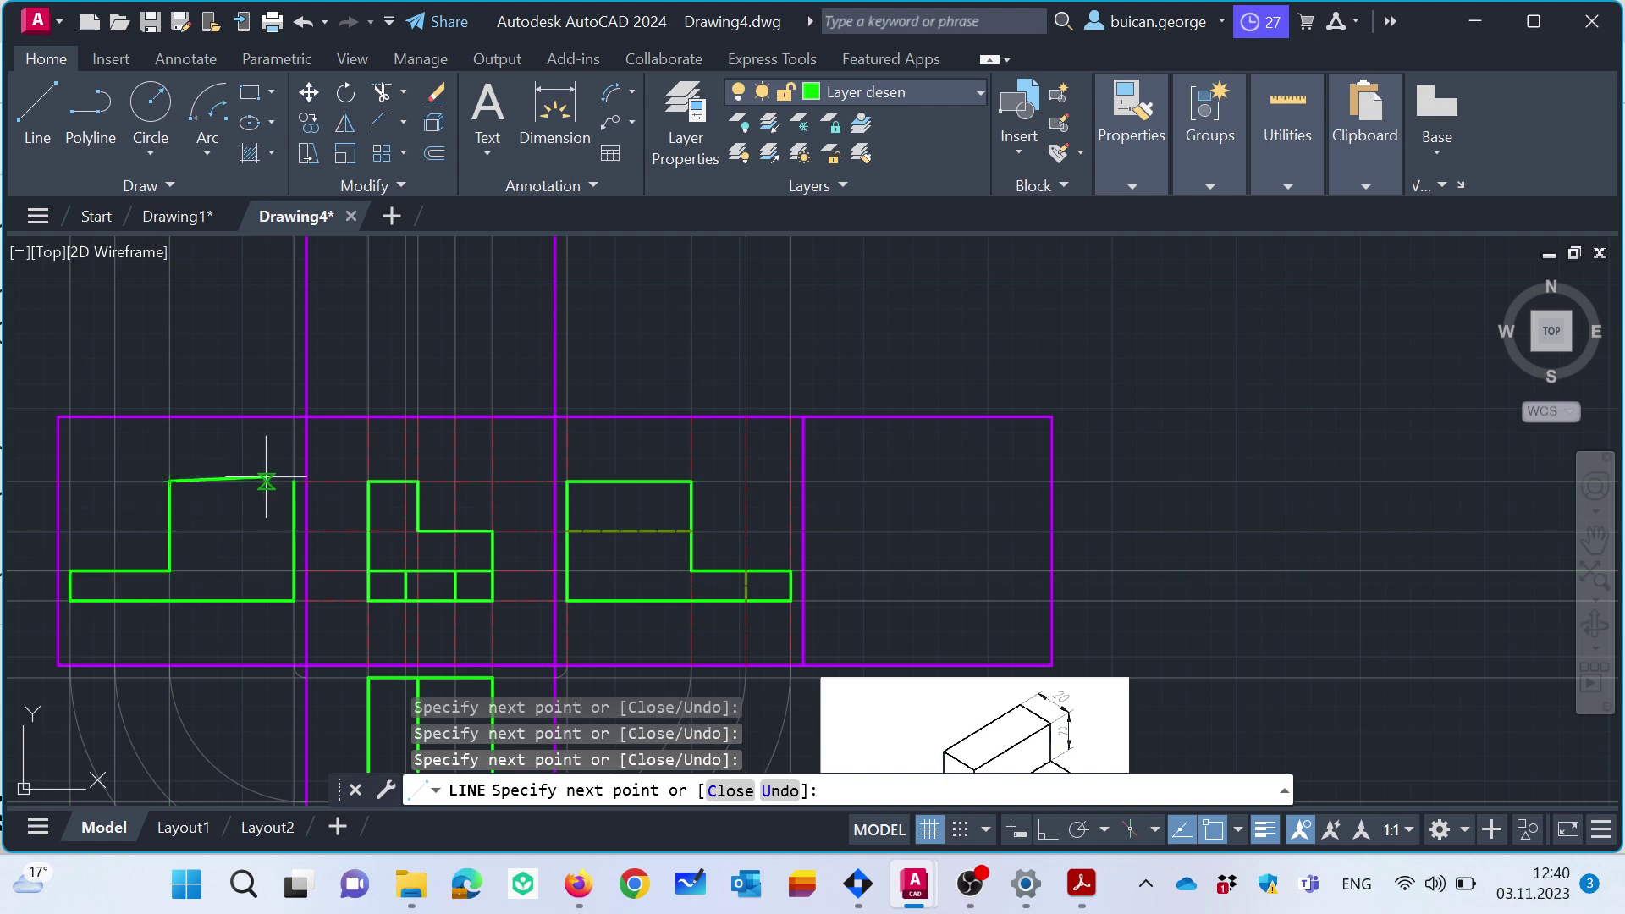
left_click(293, 480)
key("Escape")
Start a short line on the left view, cancel it, and bring up the layer list.
scroll(299, 477, "down", 2)
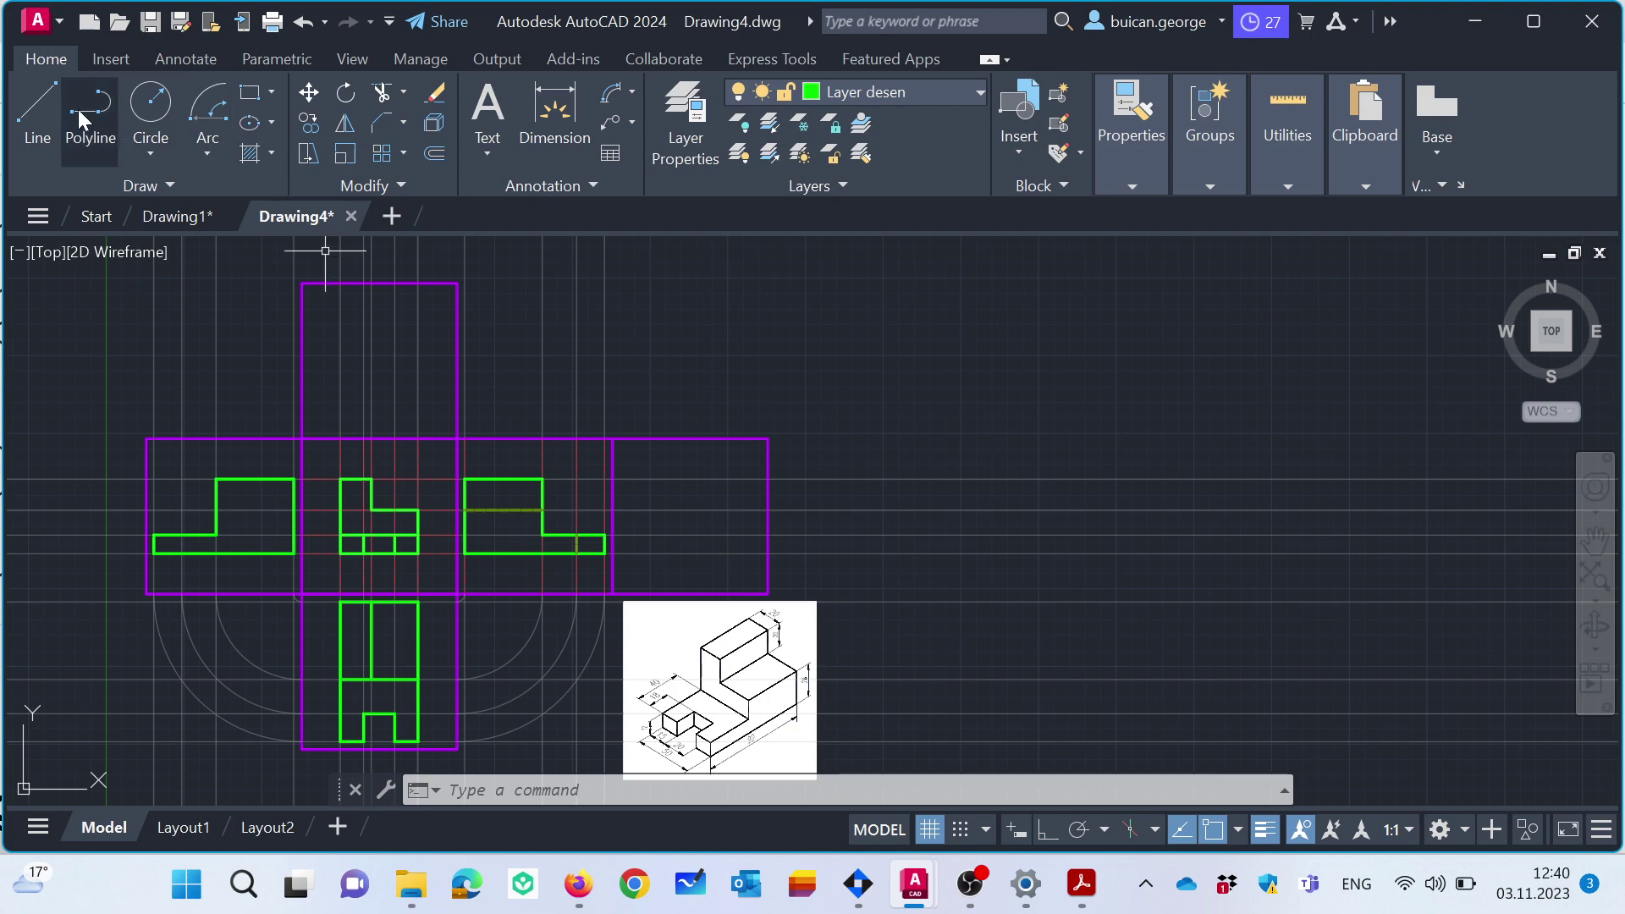
left_click(37, 110)
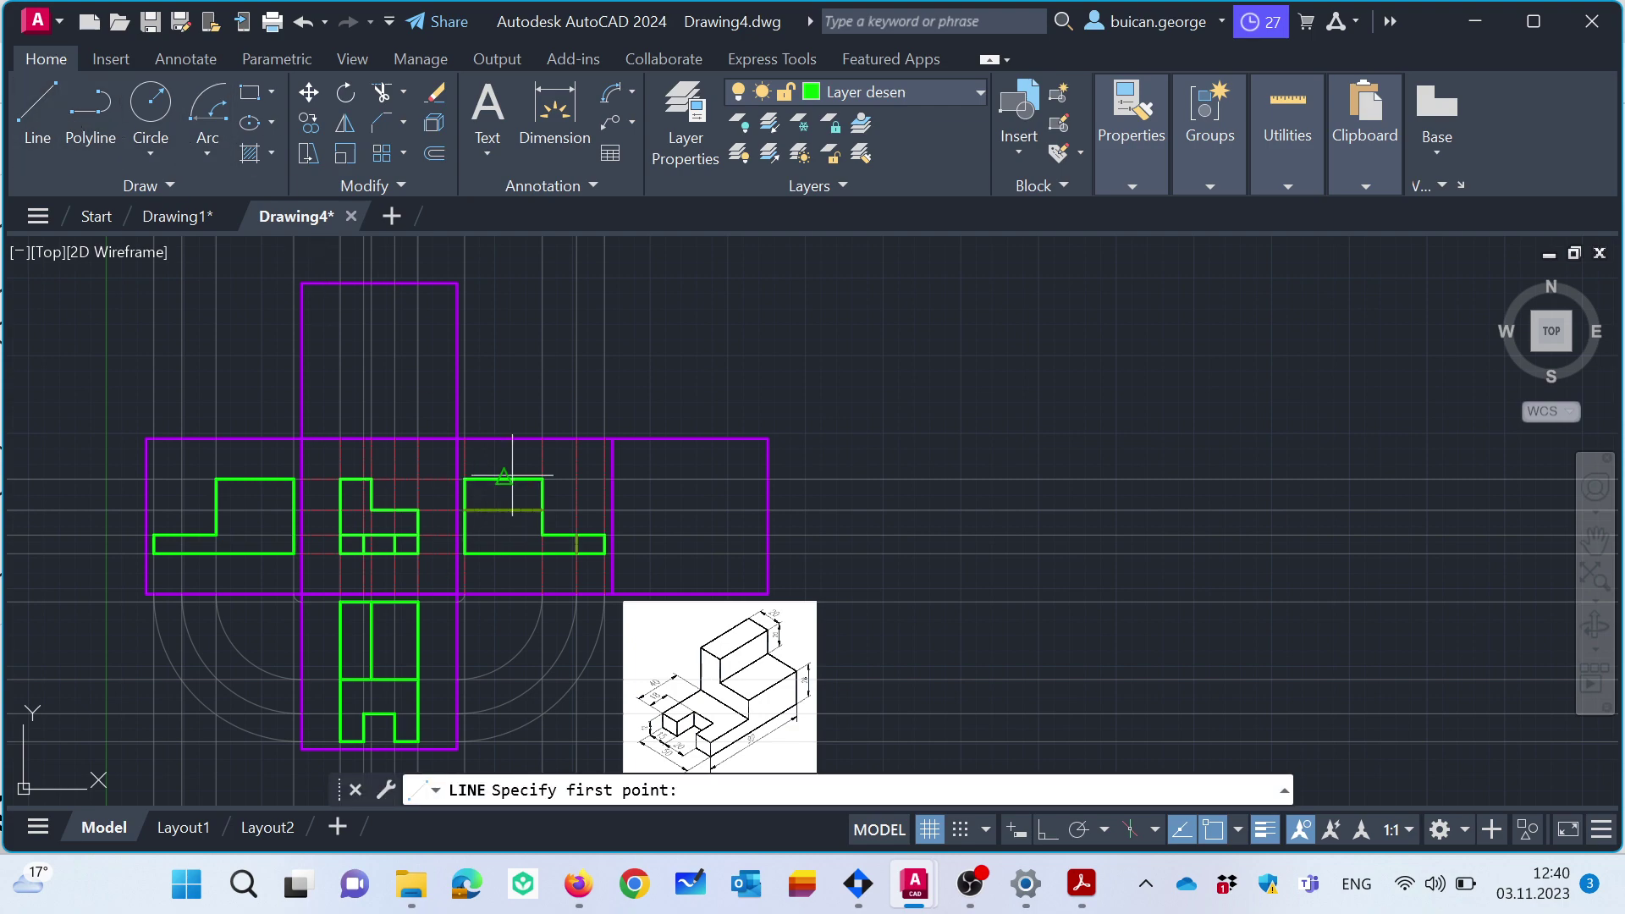
left_click(294, 508)
left_click(217, 509)
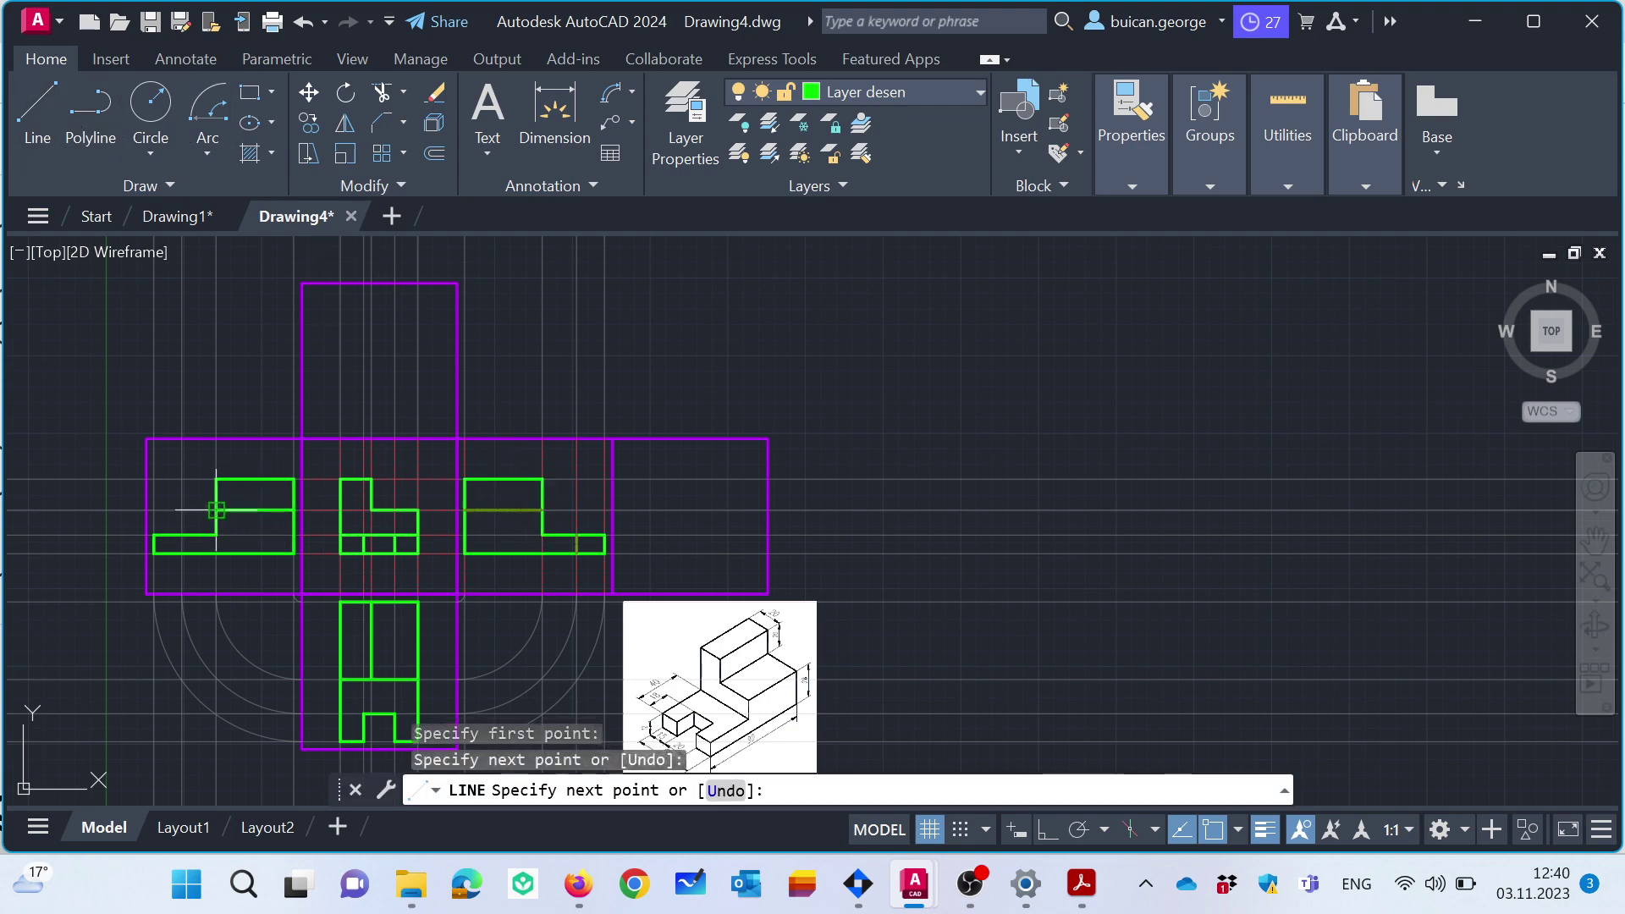
key("Escape")
scroll(157, 514, "up", 2)
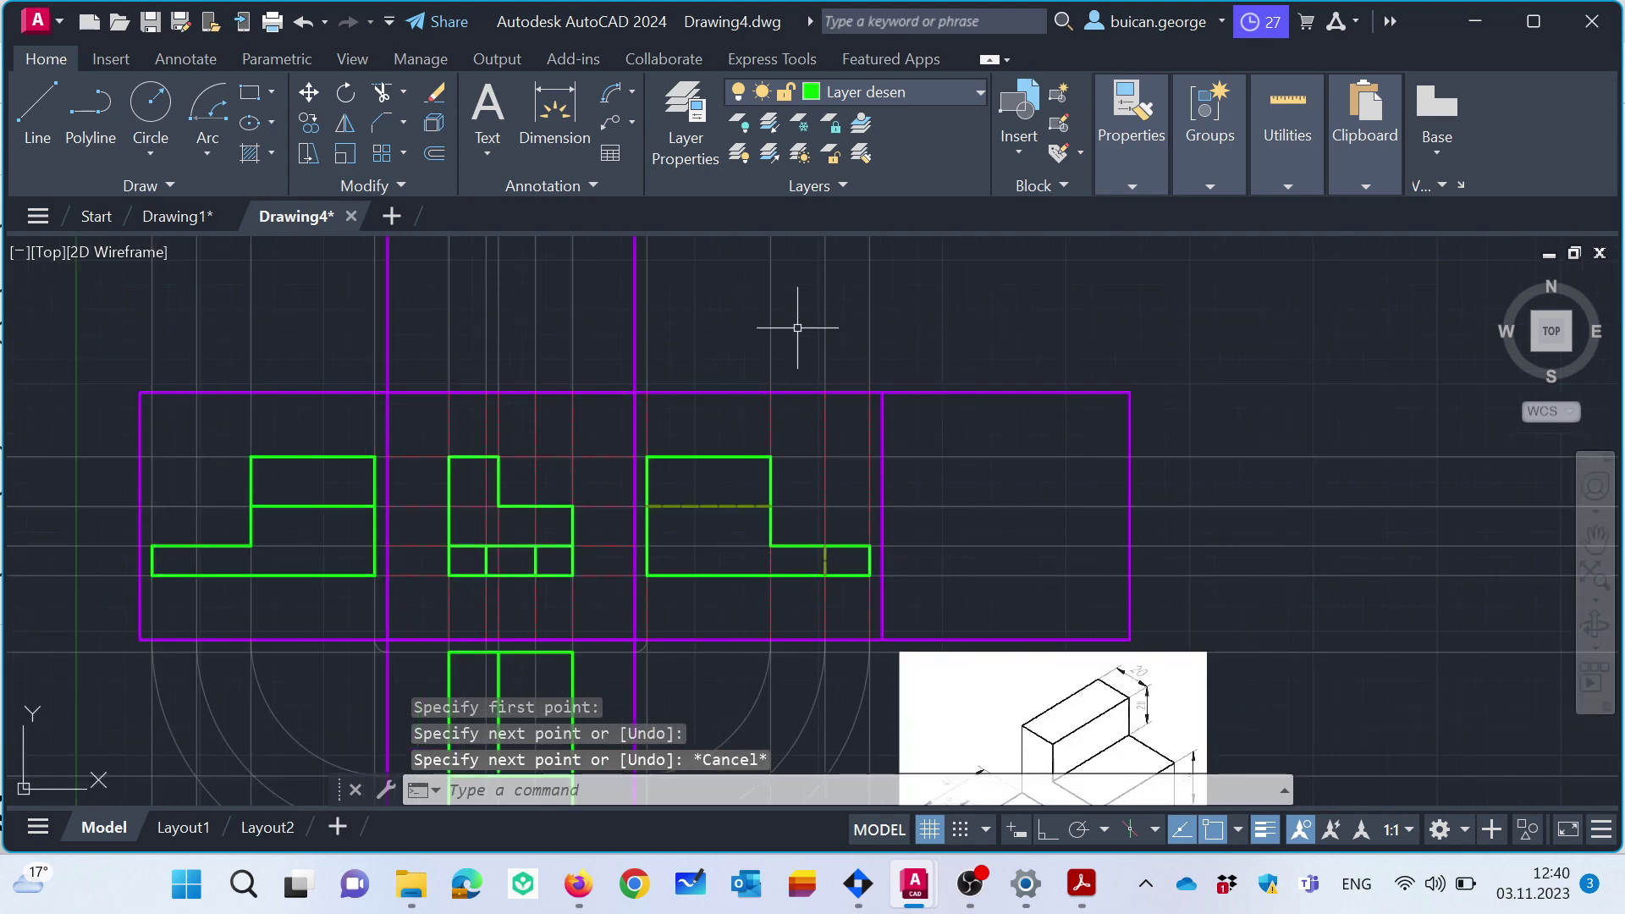
left_click(865, 93)
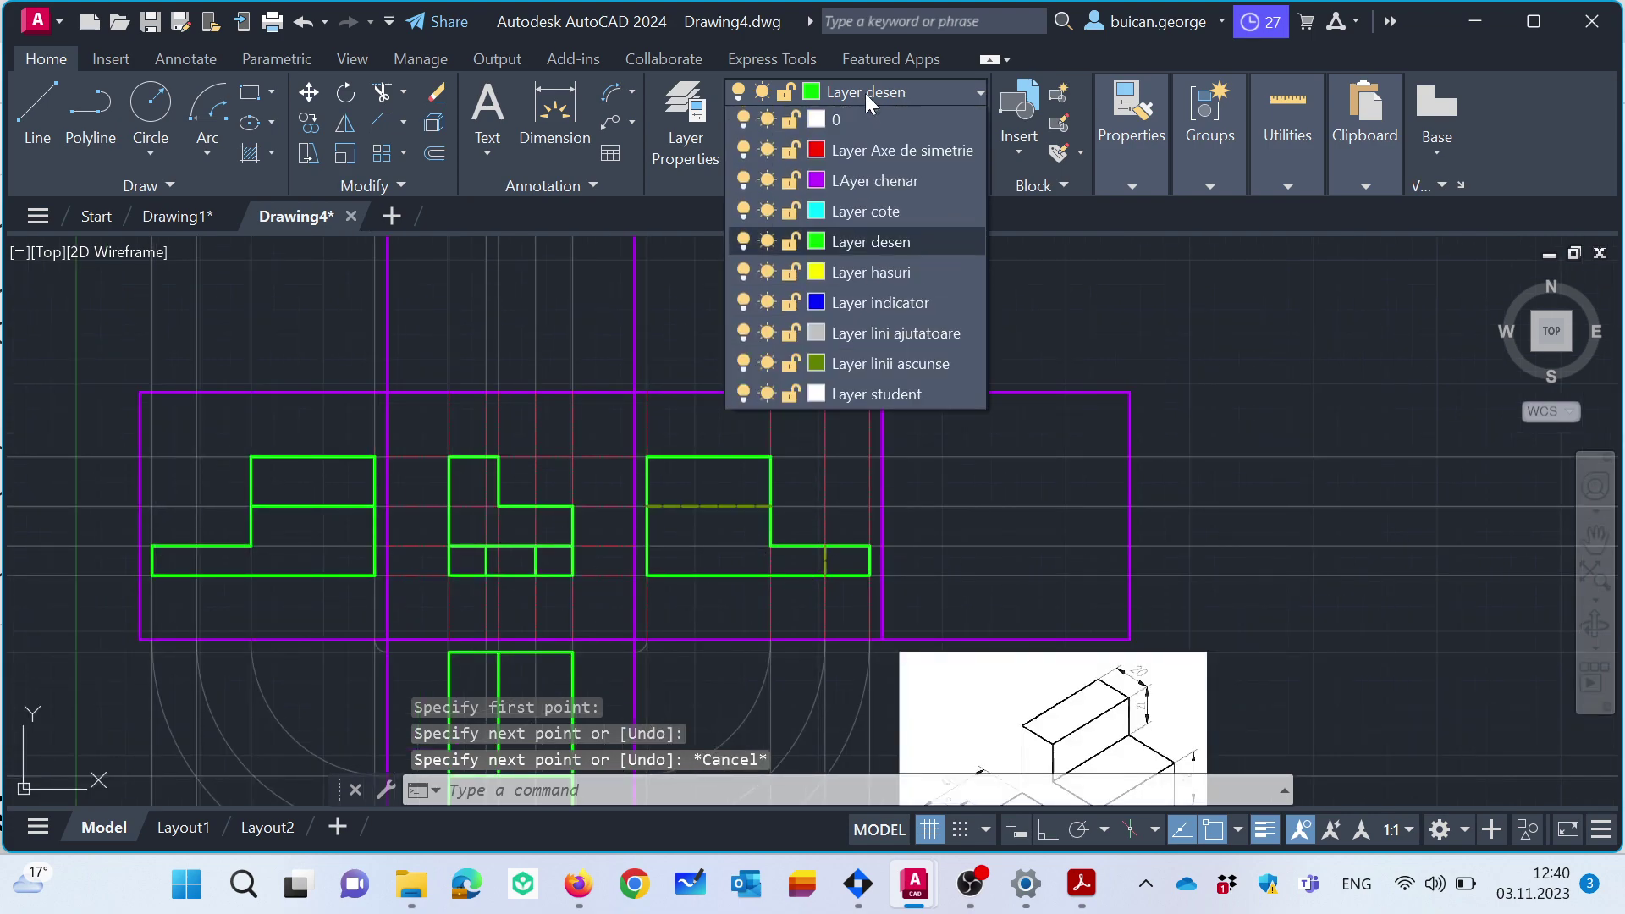
Make Layer linii ascunse current, then start and cancel a line at the left view's step.
left_click(854, 367)
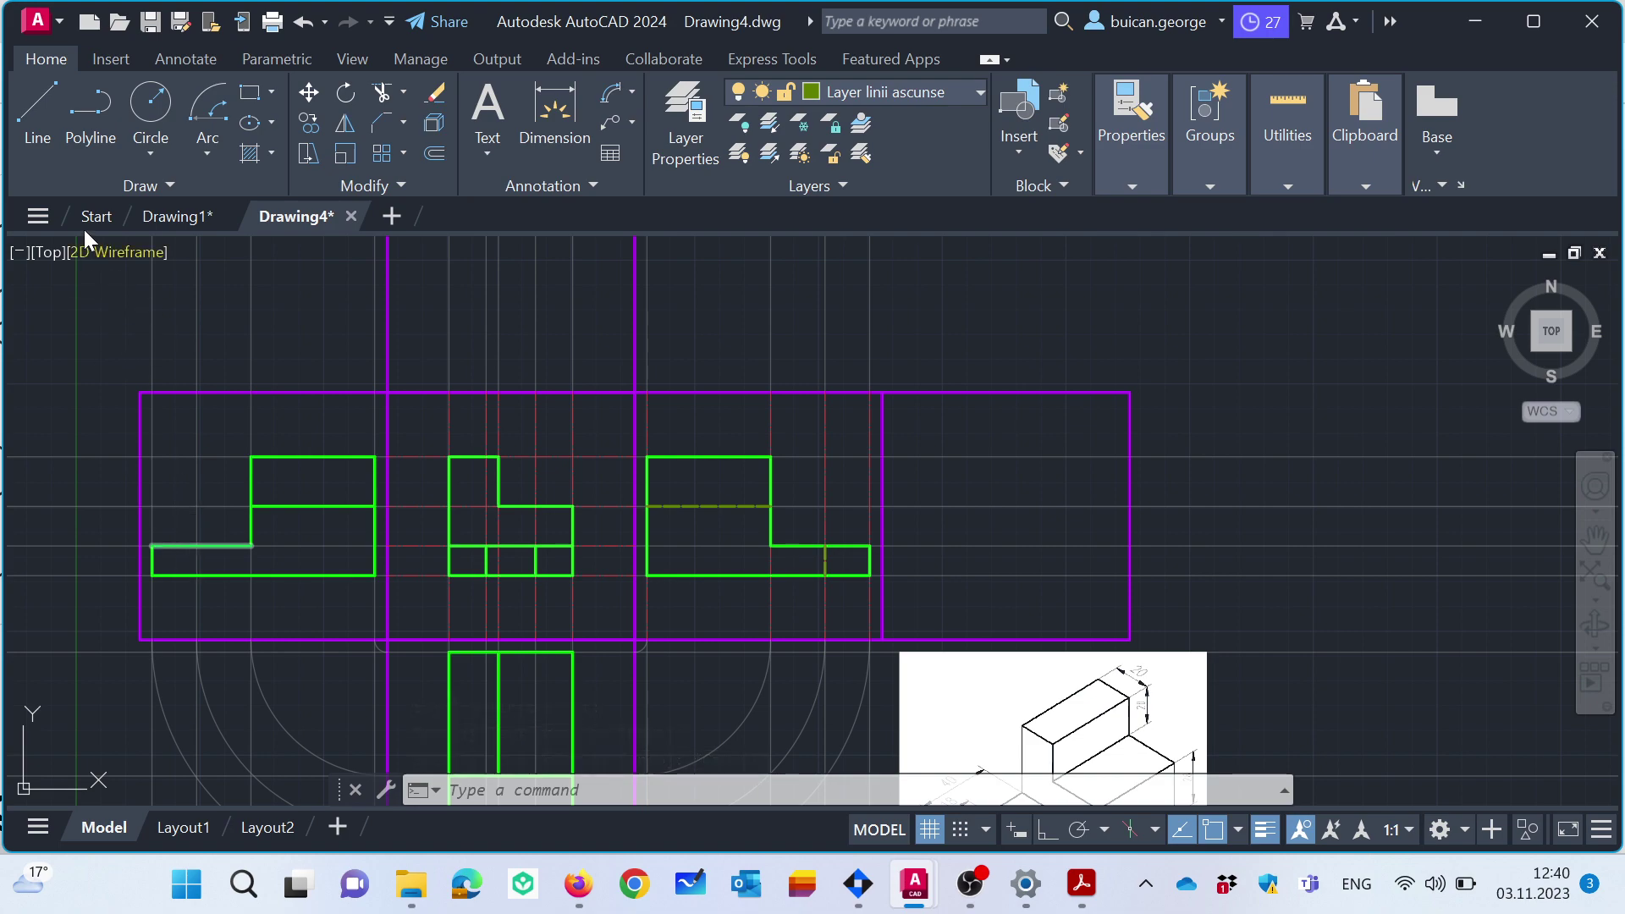
left_click(37, 110)
scroll(208, 455, "up", 4)
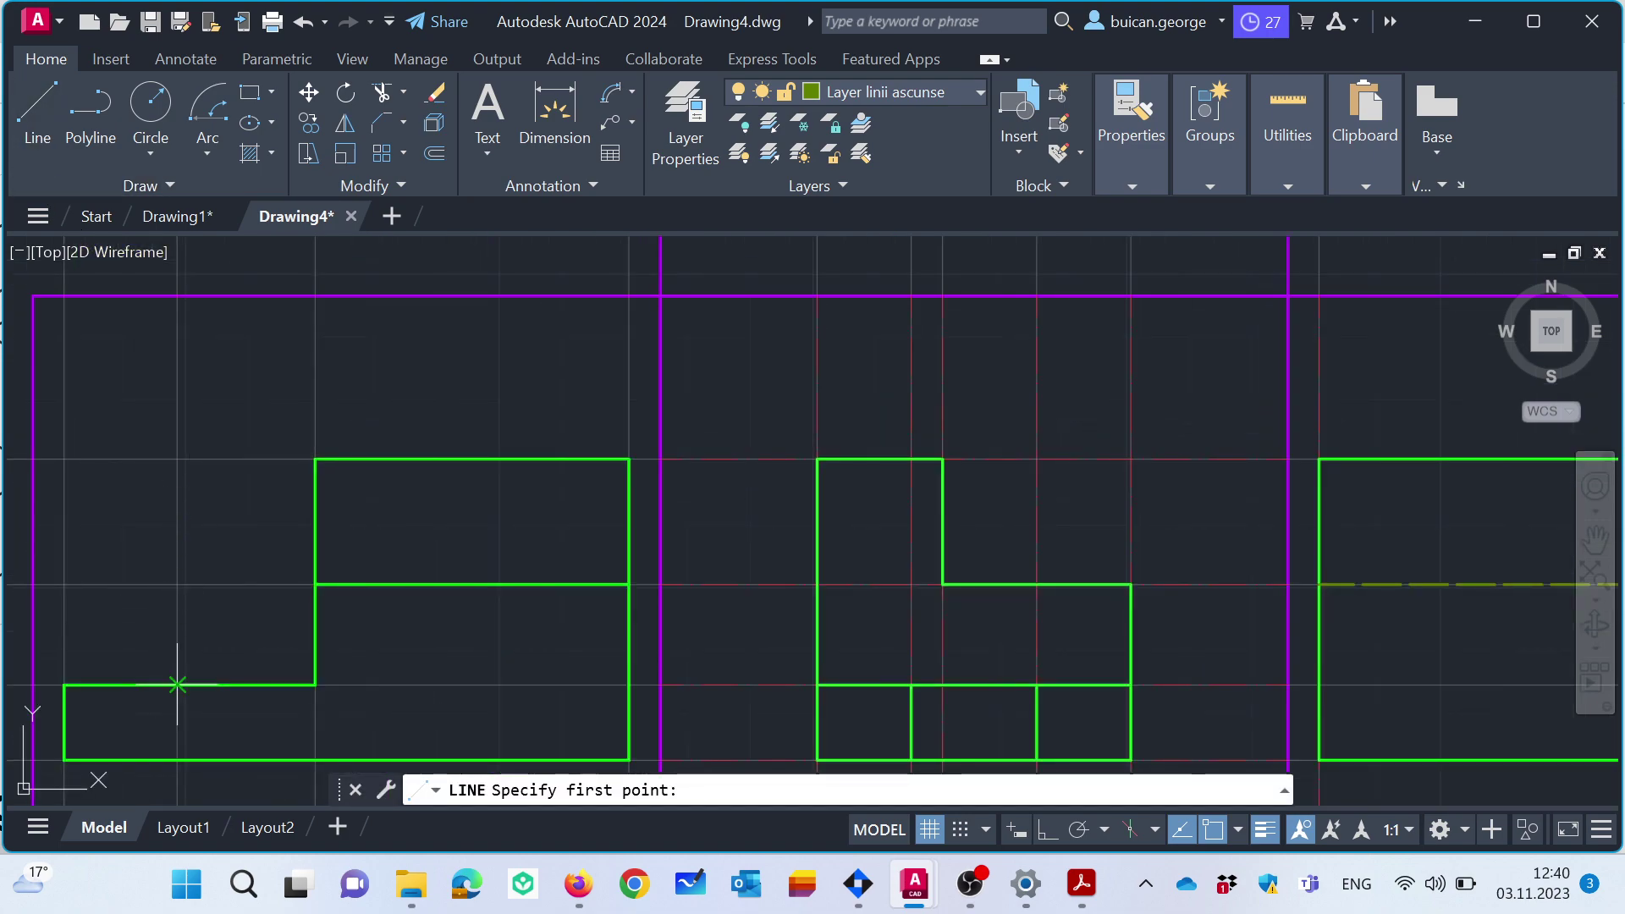
left_click(177, 684)
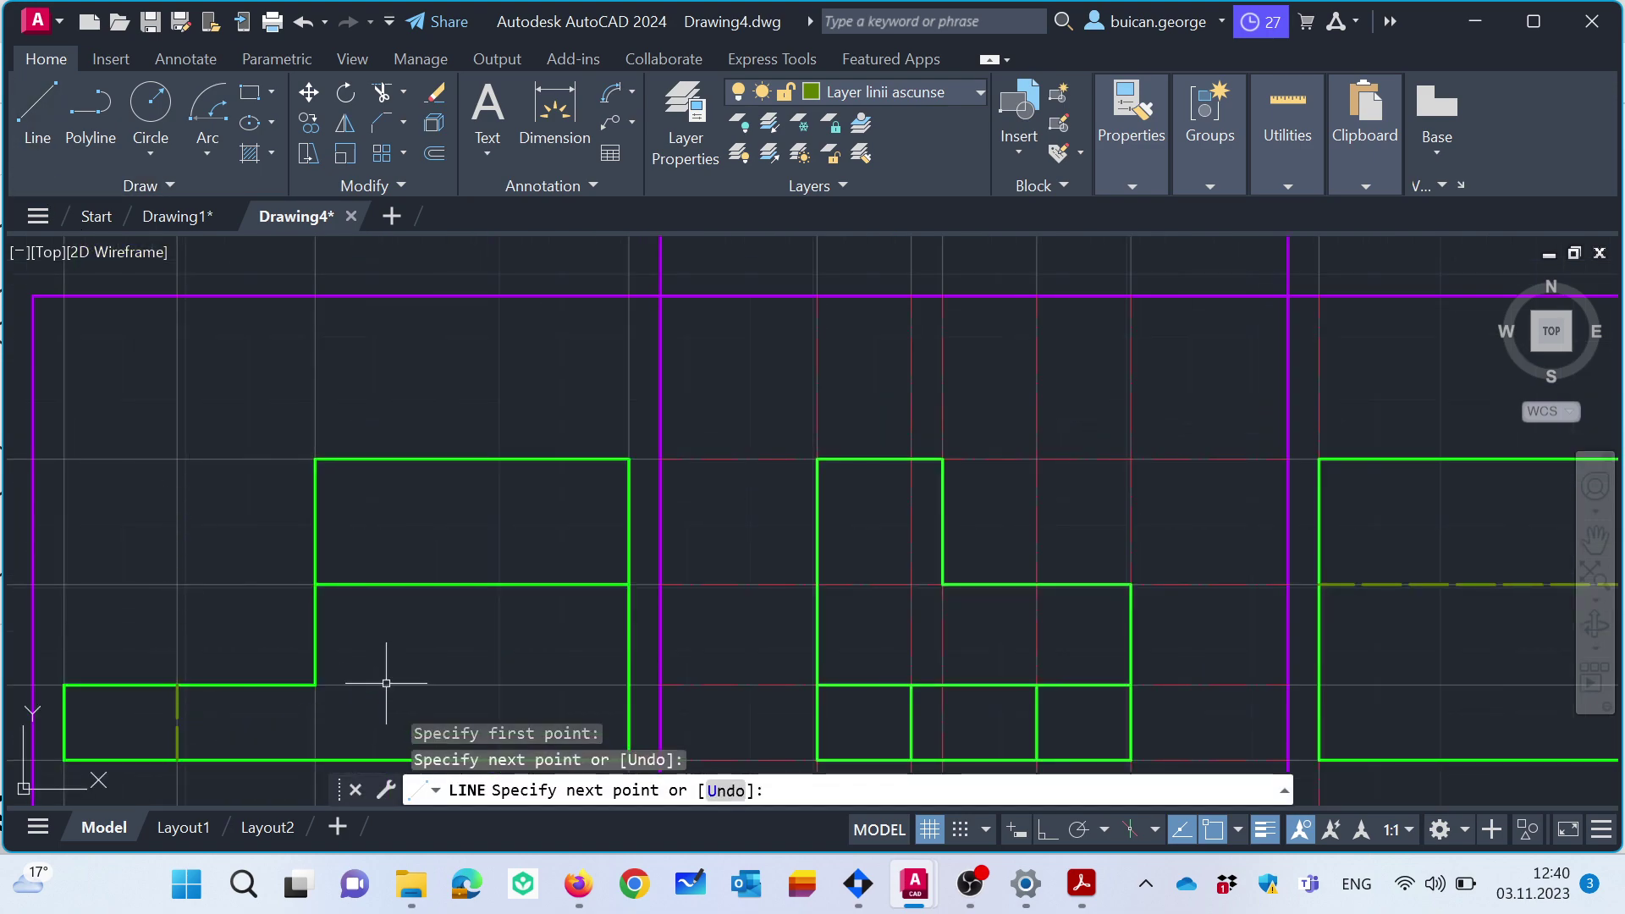
key("Escape")
scroll(338, 593, "down", 5)
scroll(541, 397, "down", 1)
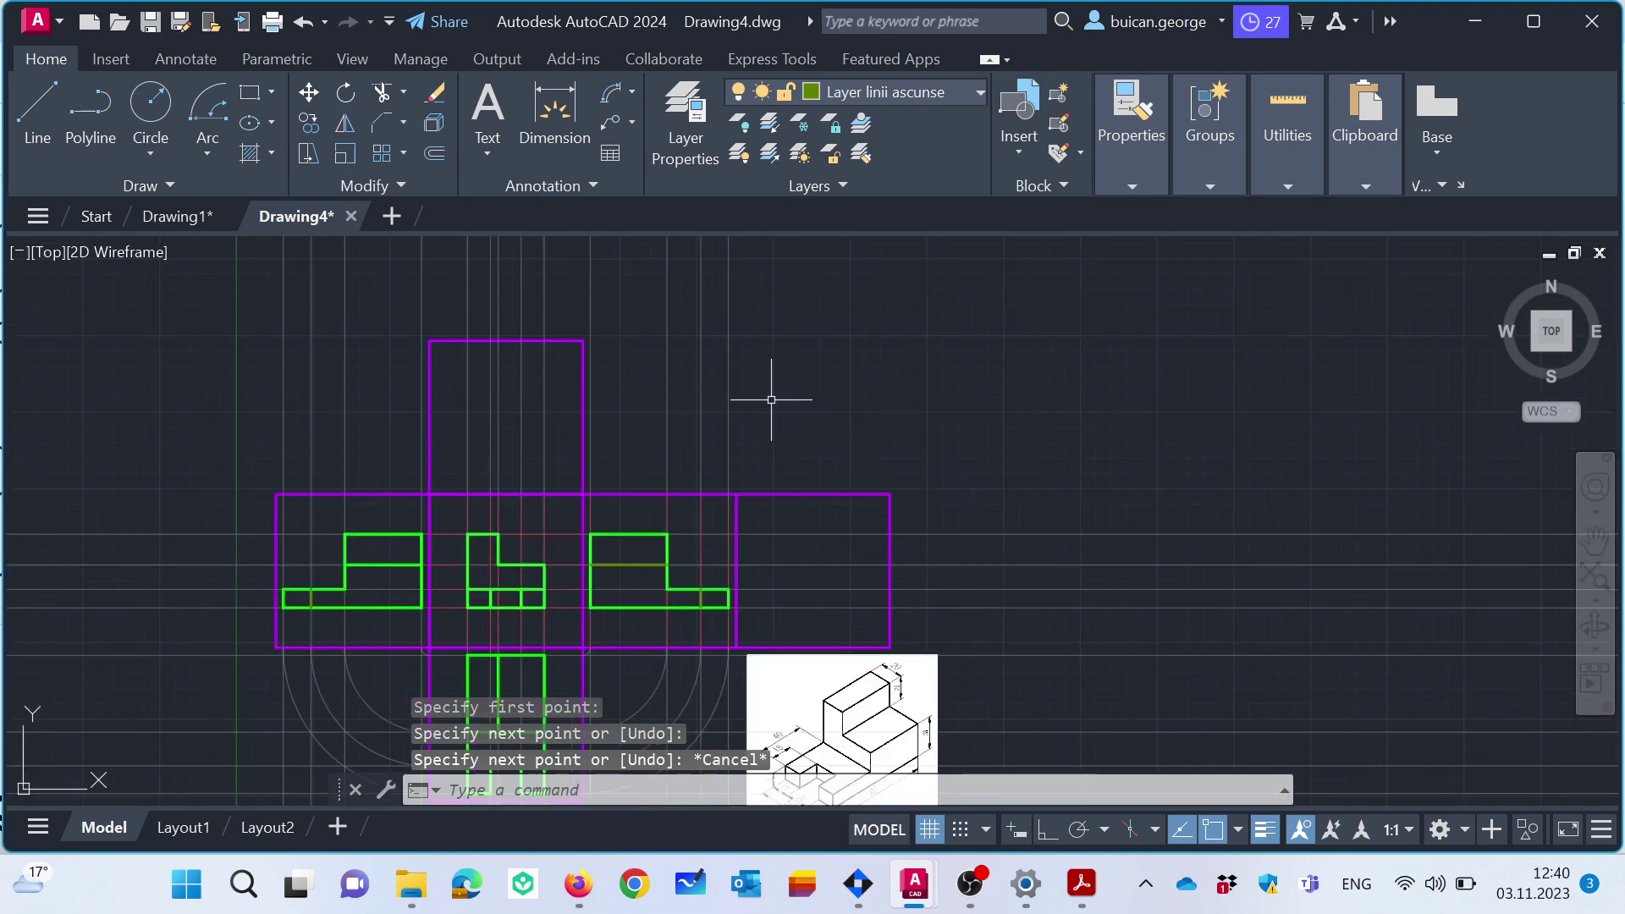
Draw a small -90° quarter arc and a second -90° arc centred on the frame corner.
left_click(221, 98)
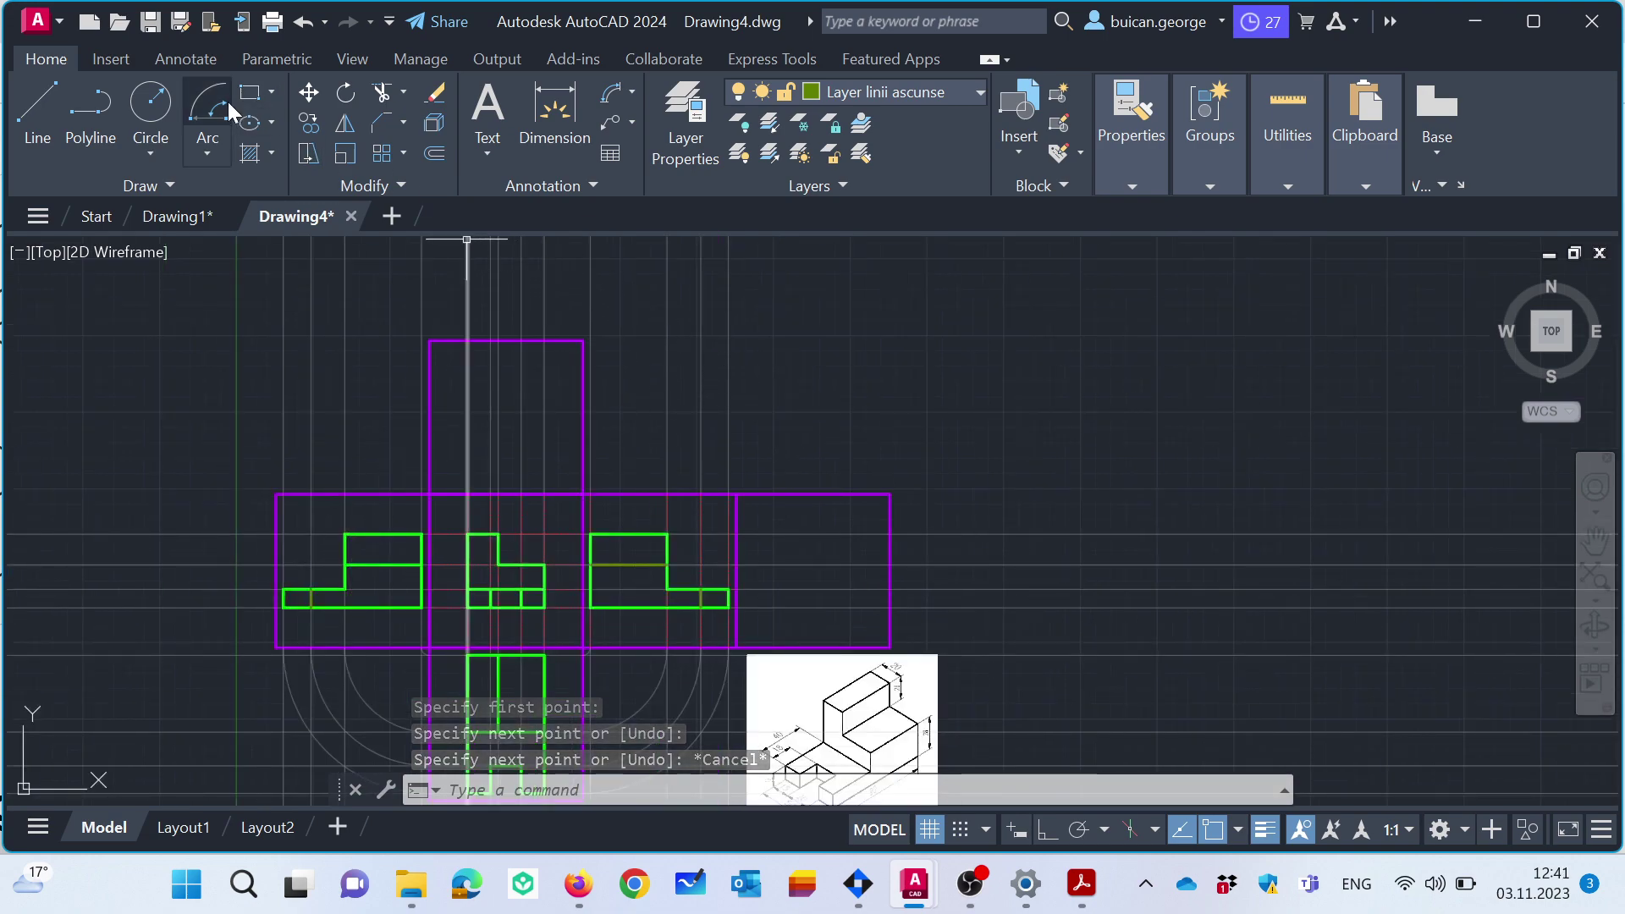
scroll(296, 335, "up", 4)
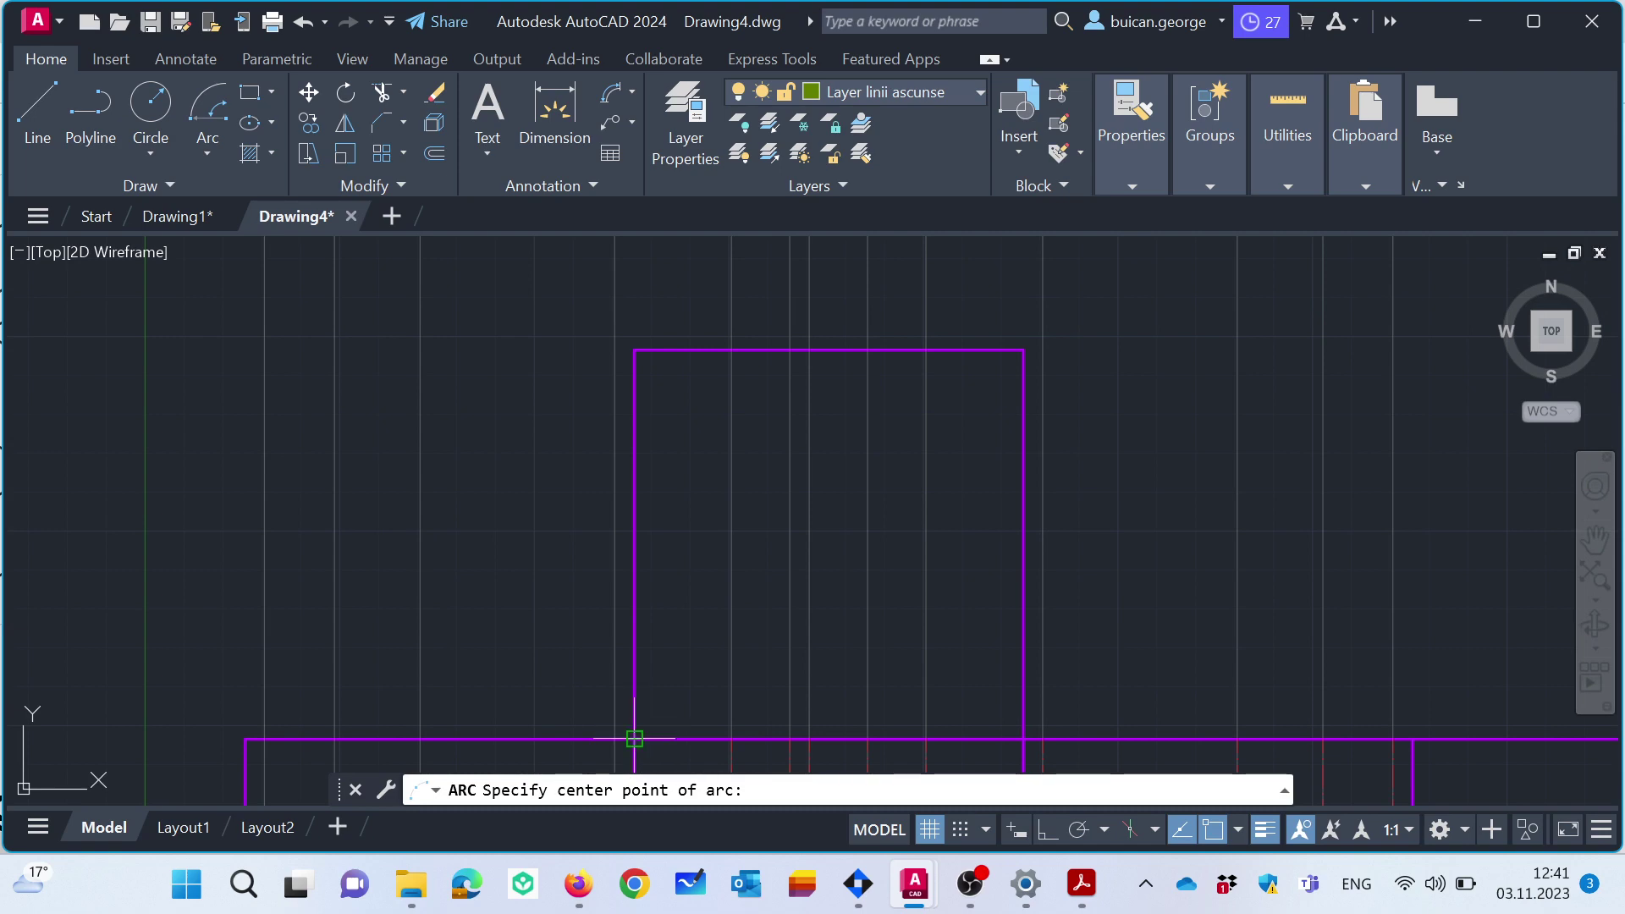
left_click(632, 737)
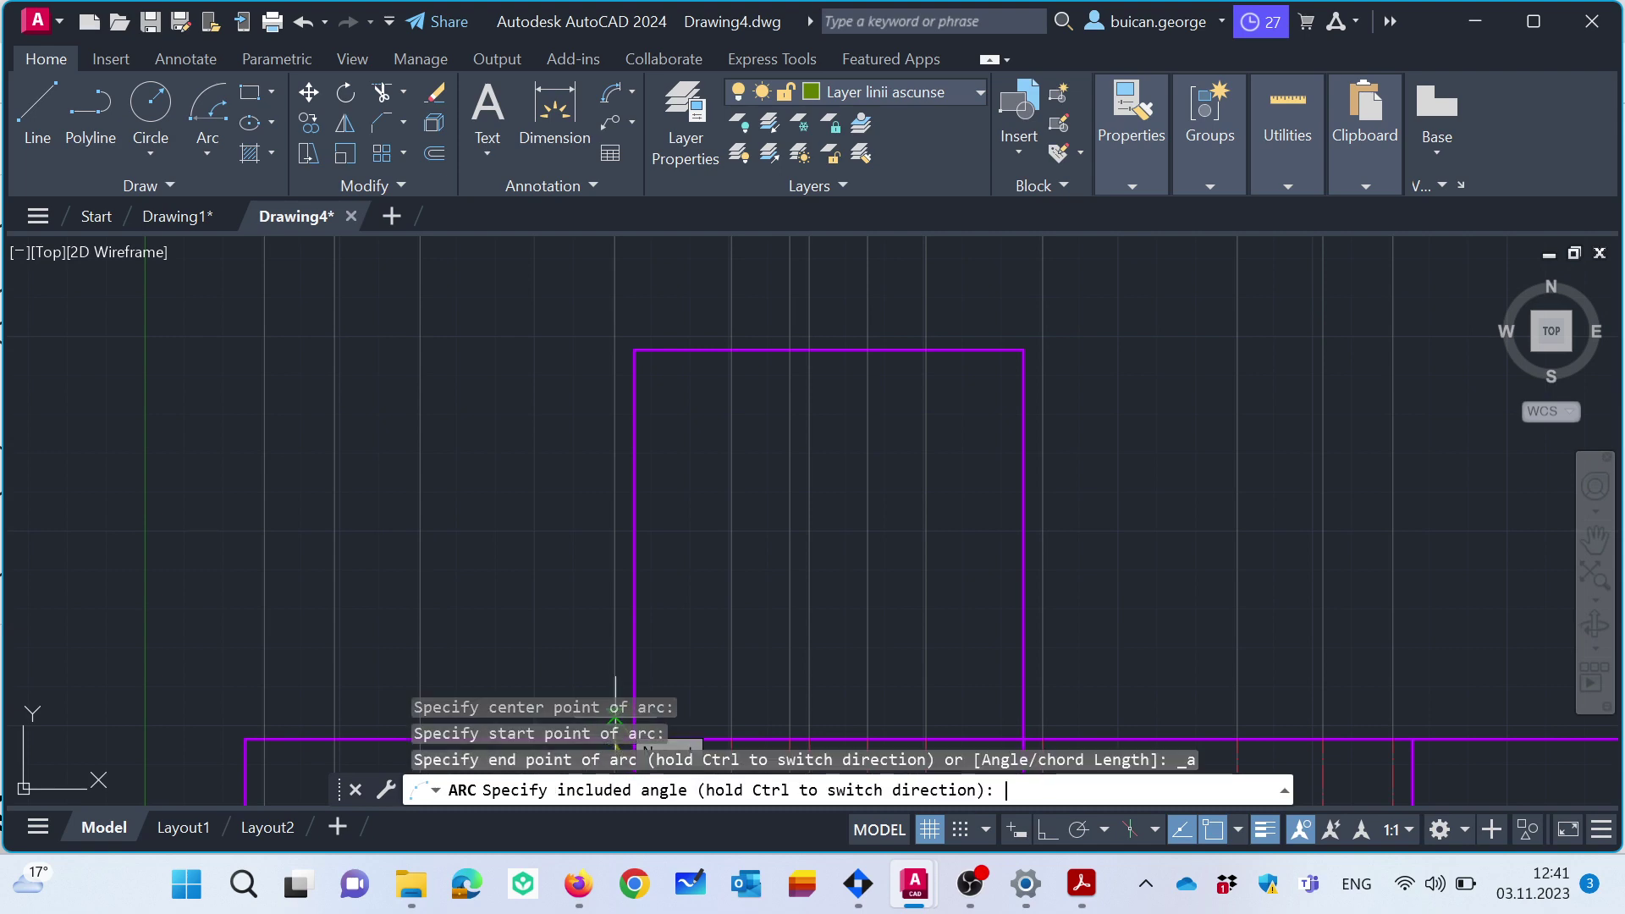
type("-90")
key("Return")
scroll(767, 413, "down", 2)
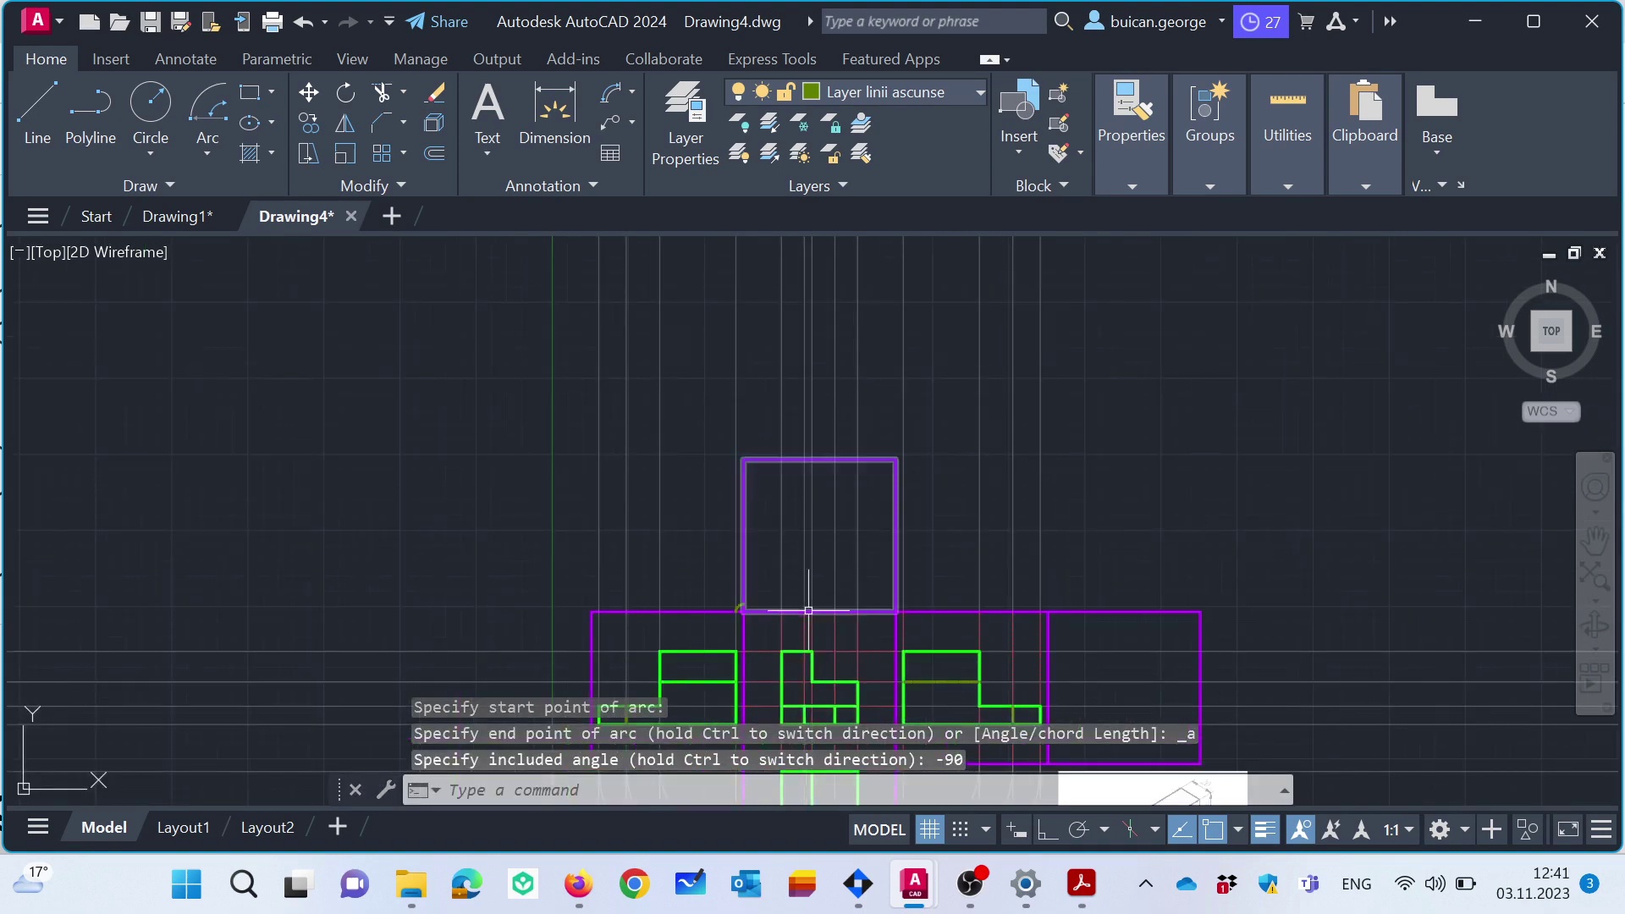
left_click(207, 114)
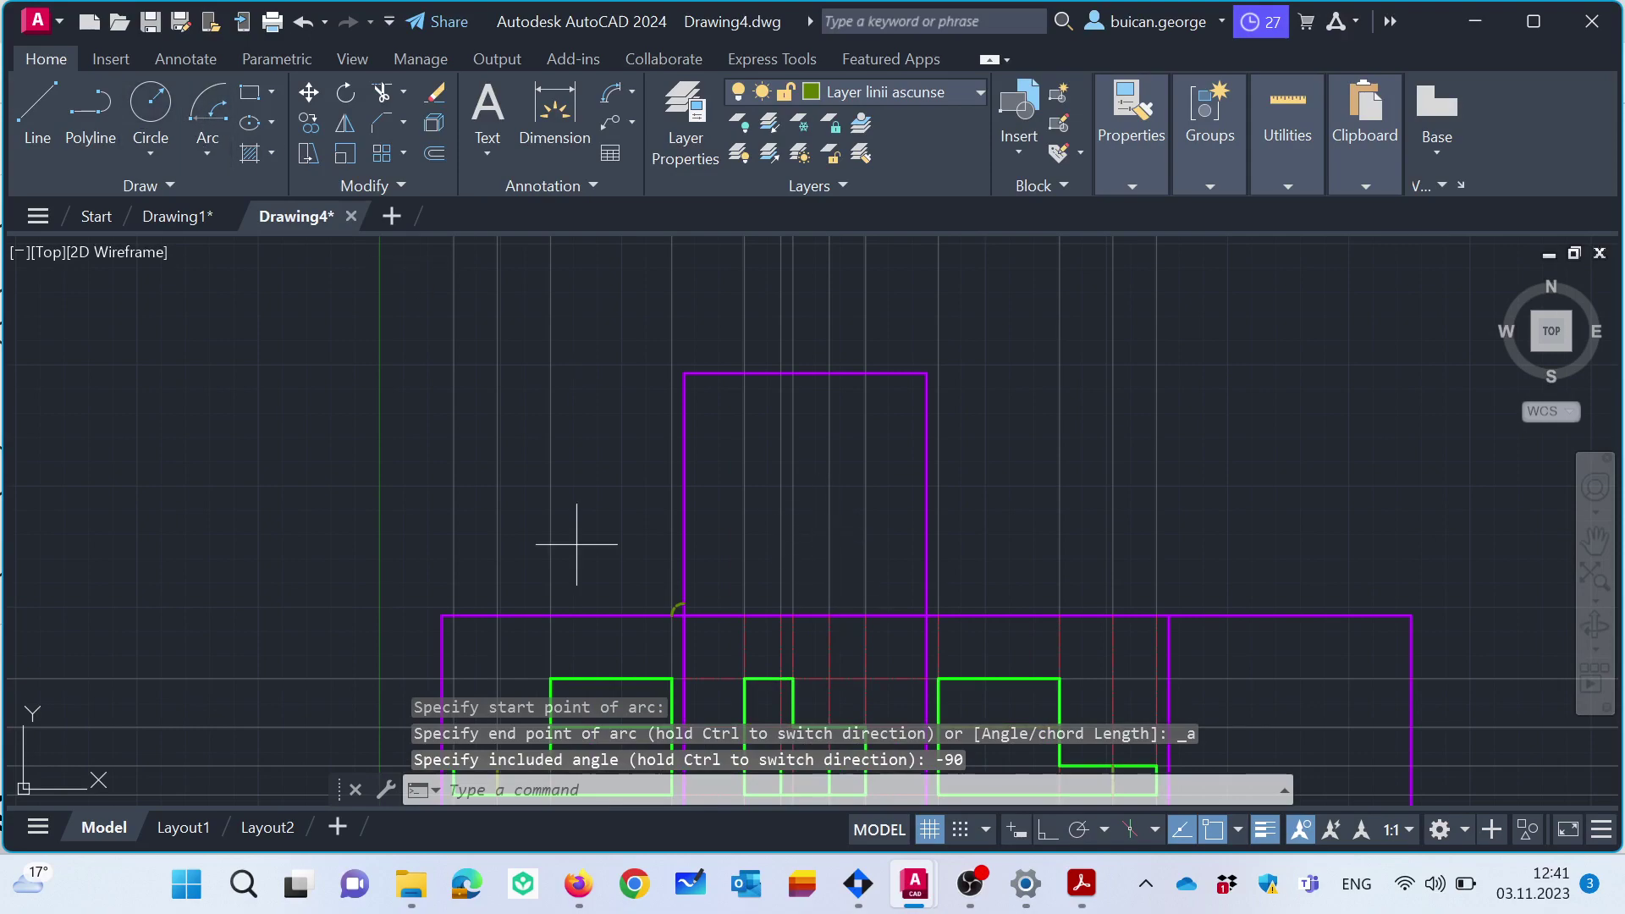
left_click(685, 617)
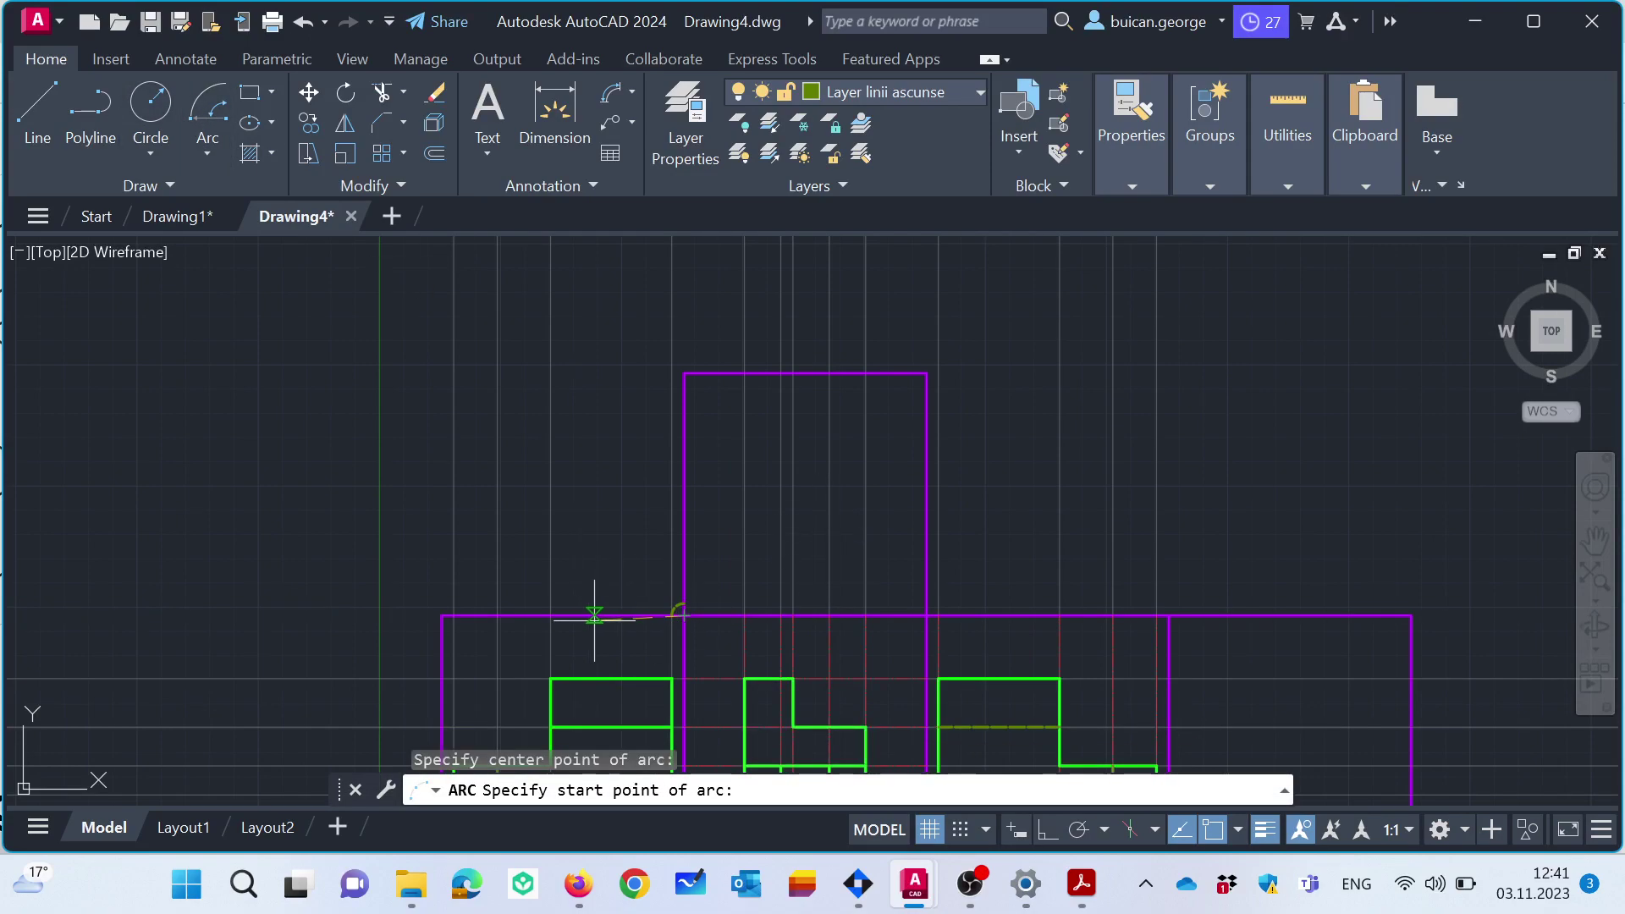
left_click(550, 616)
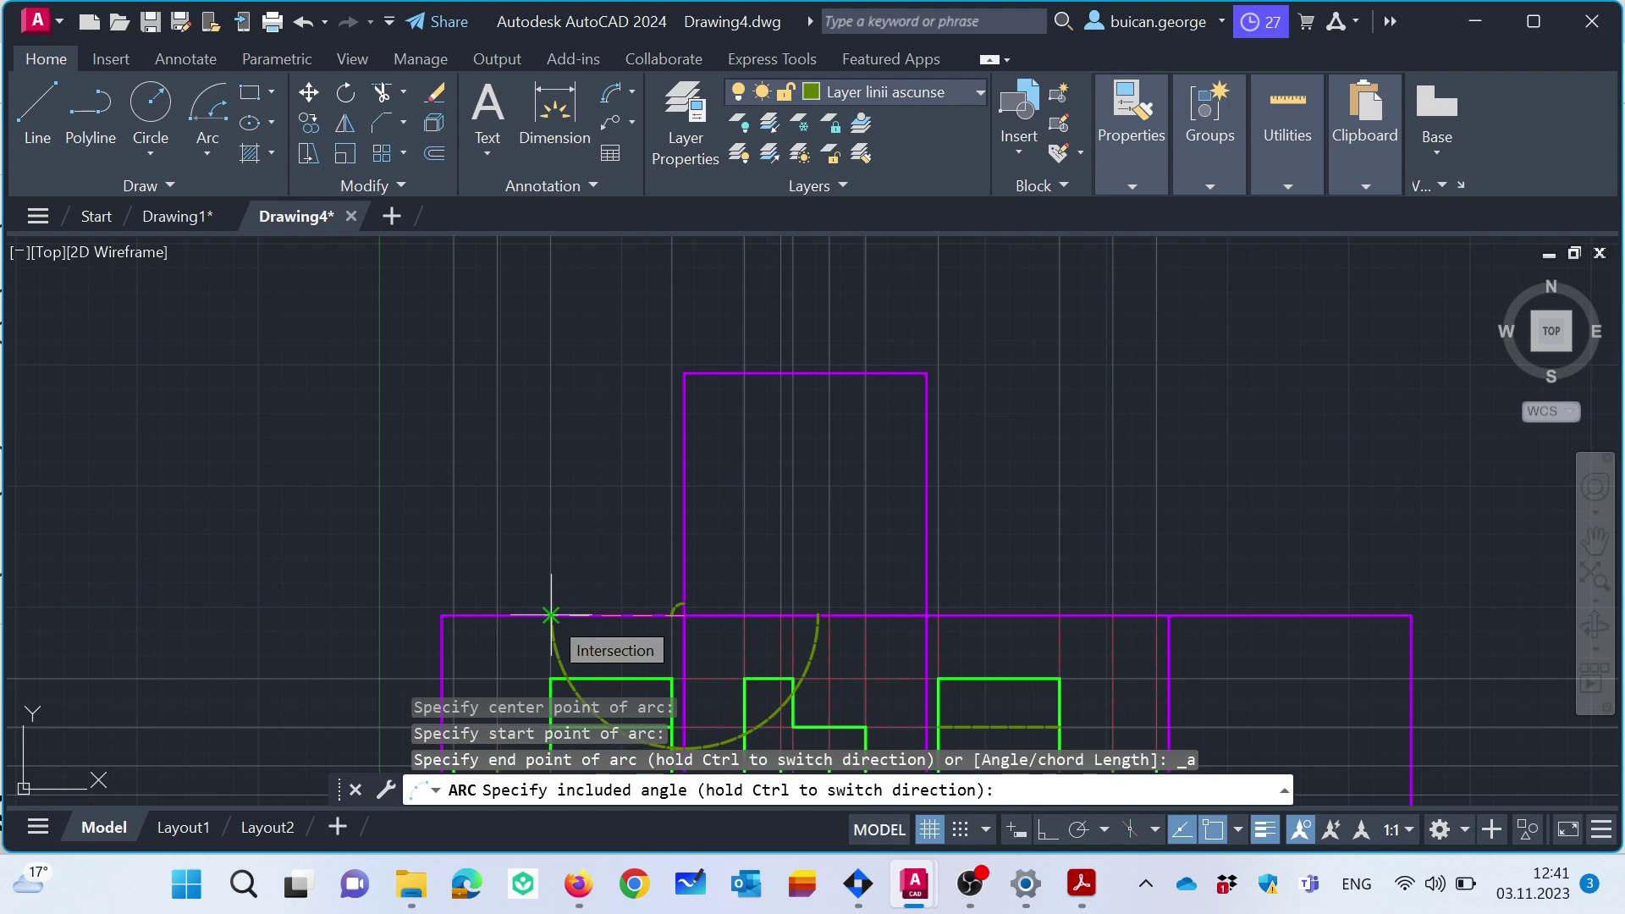
type("-90")
key("Return")
Add two larger -90° arcs from the frame corner, the outermost starting at the frame's left edge.
left_click(193, 123)
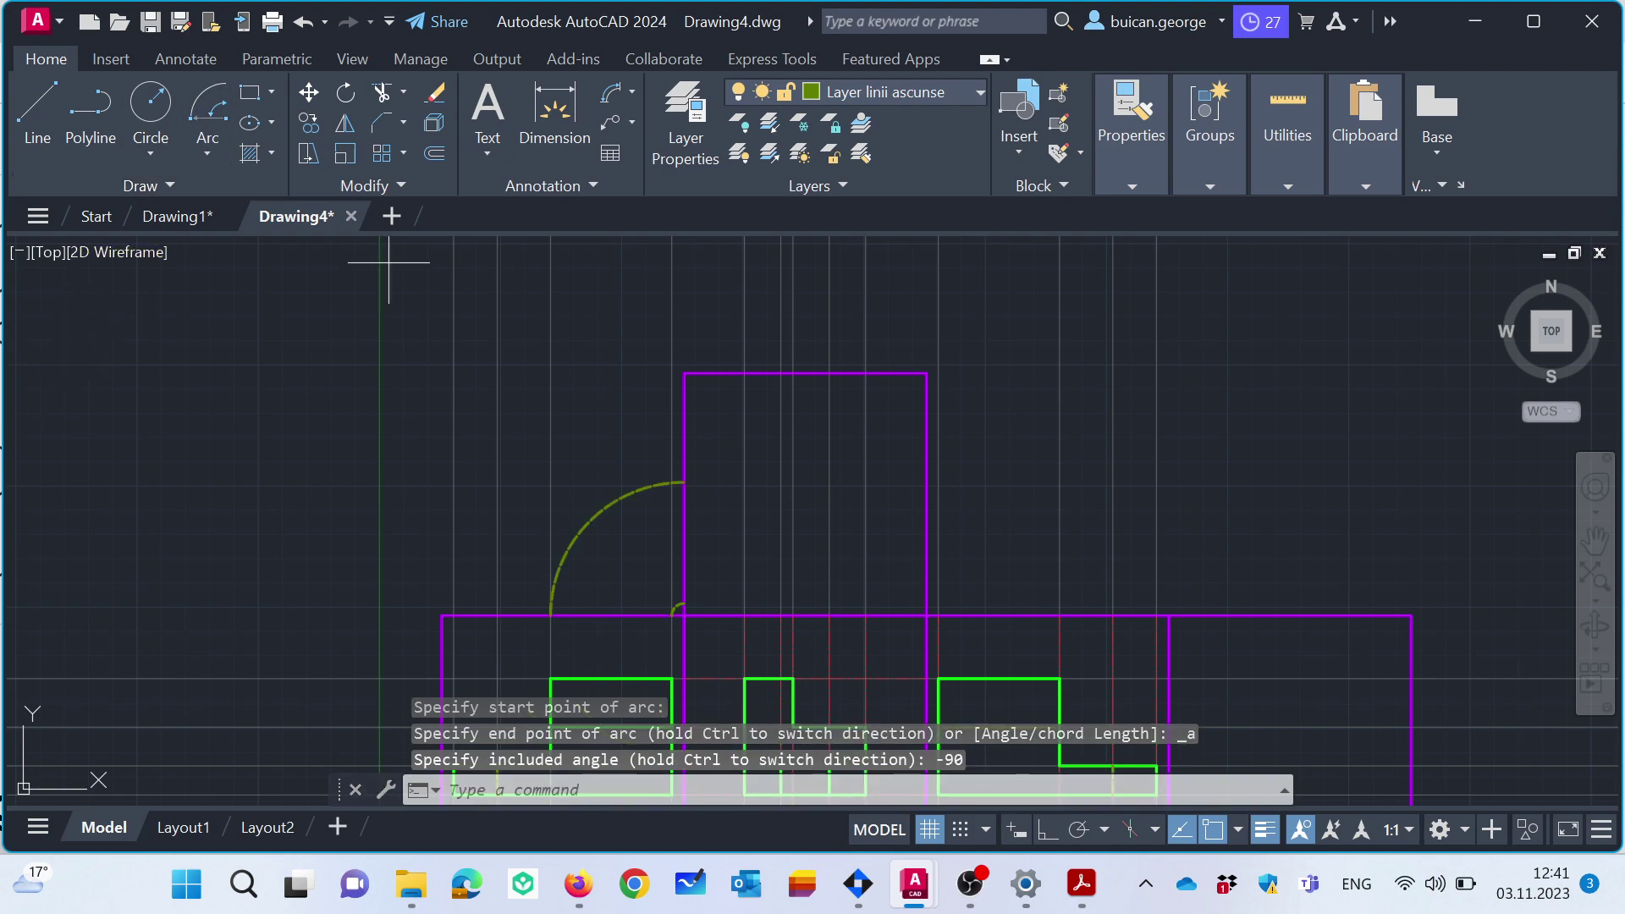
left_click(684, 615)
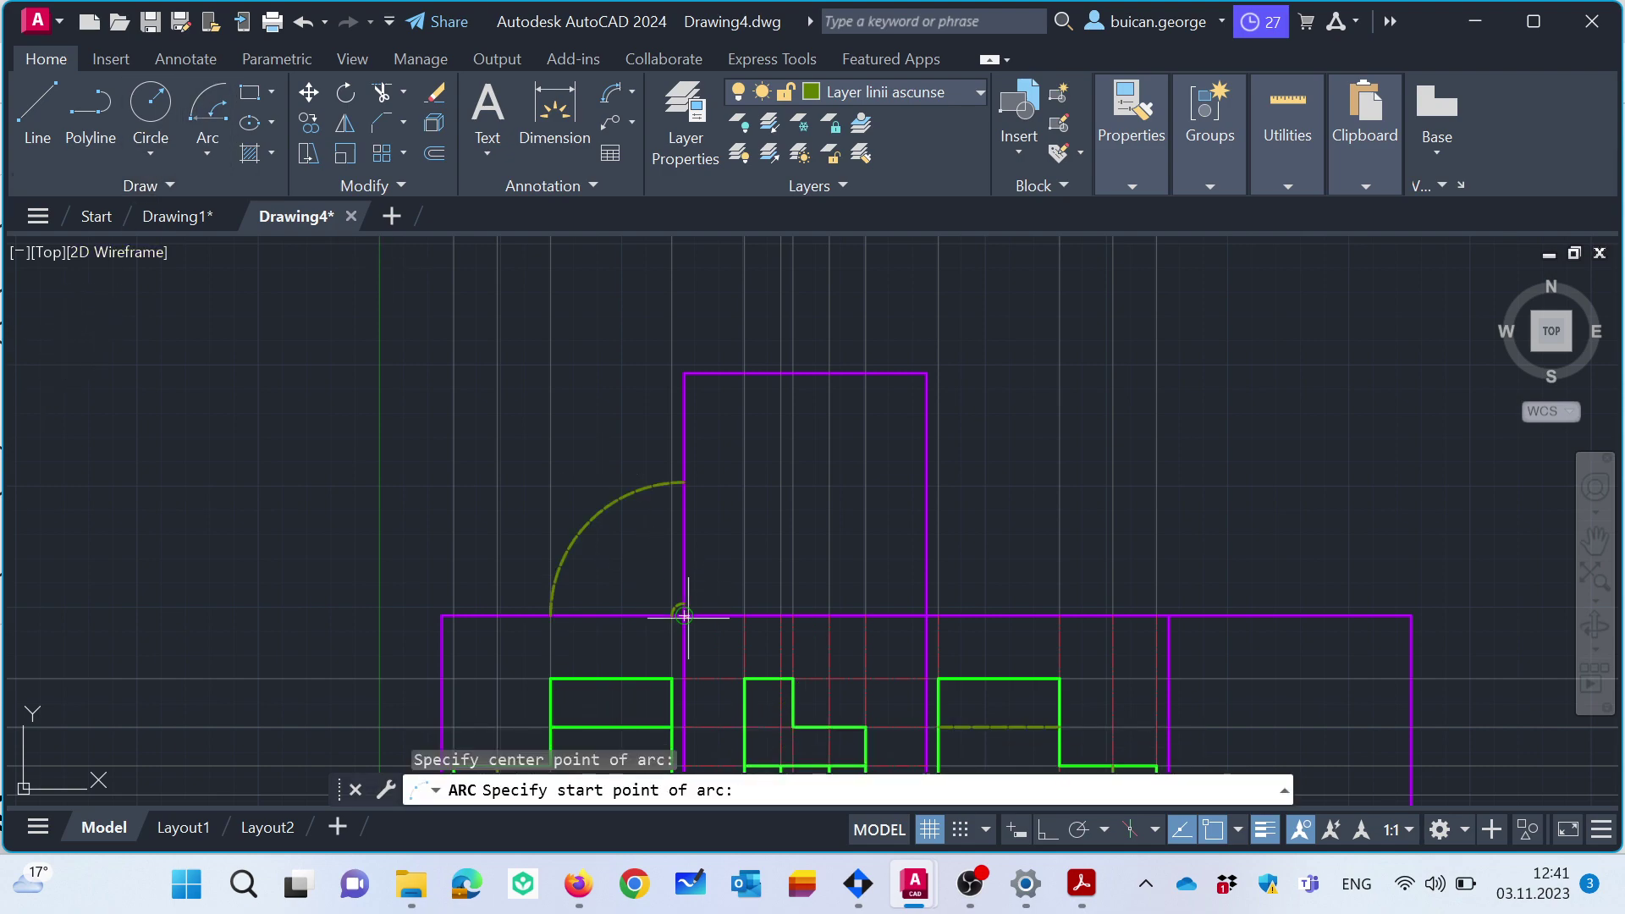
left_click(498, 615)
type("-90")
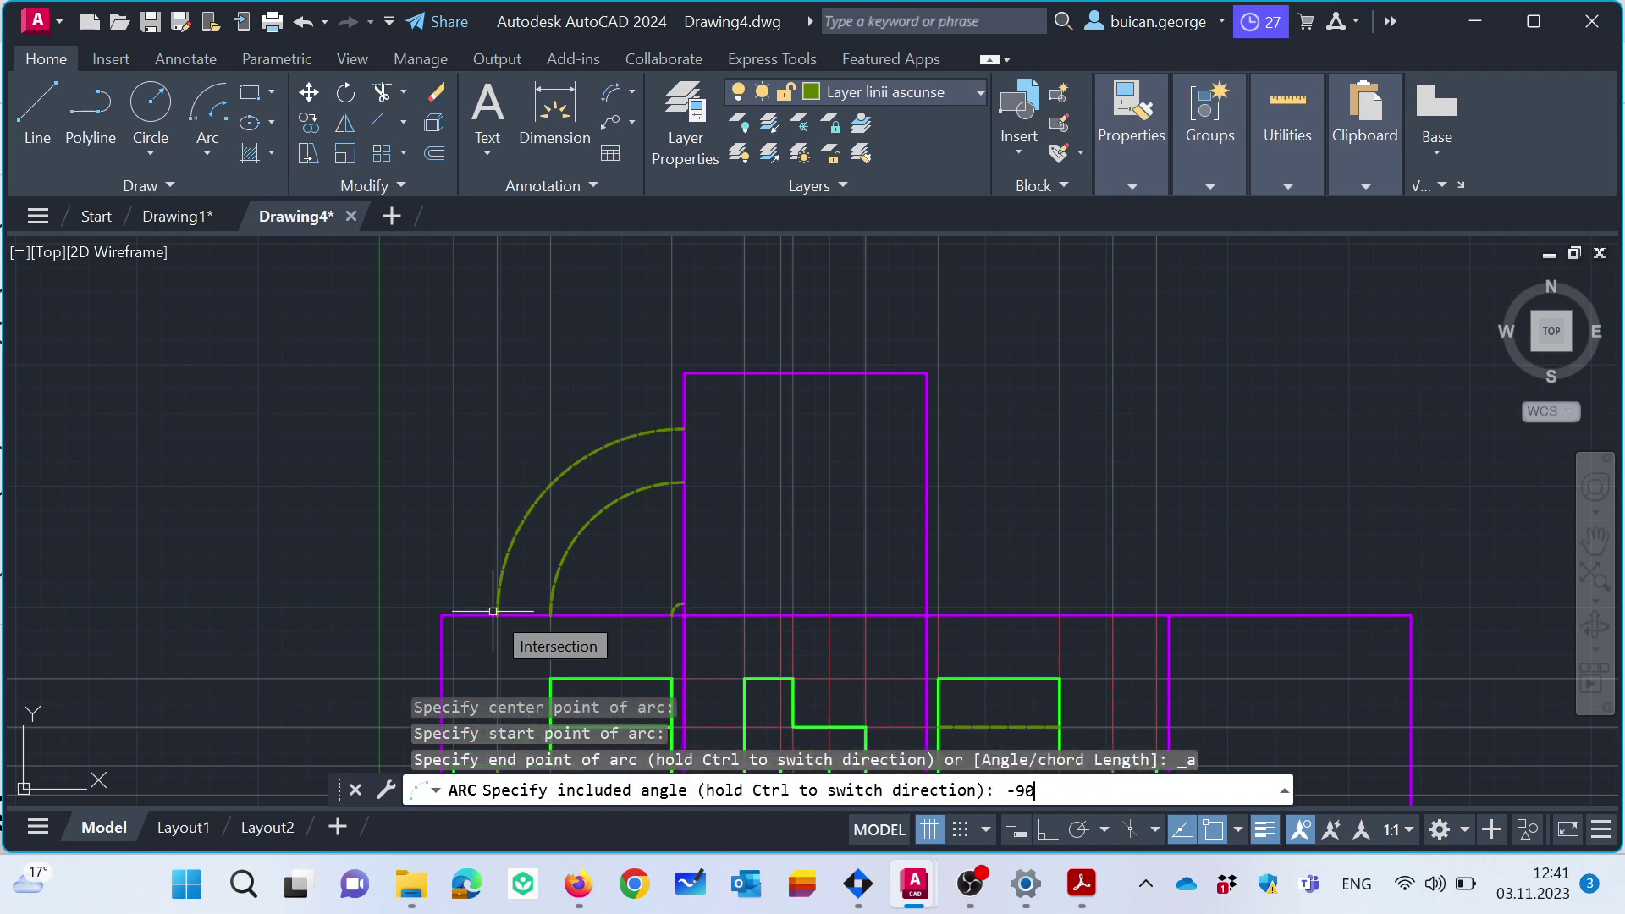
key("Return")
left_click(194, 117)
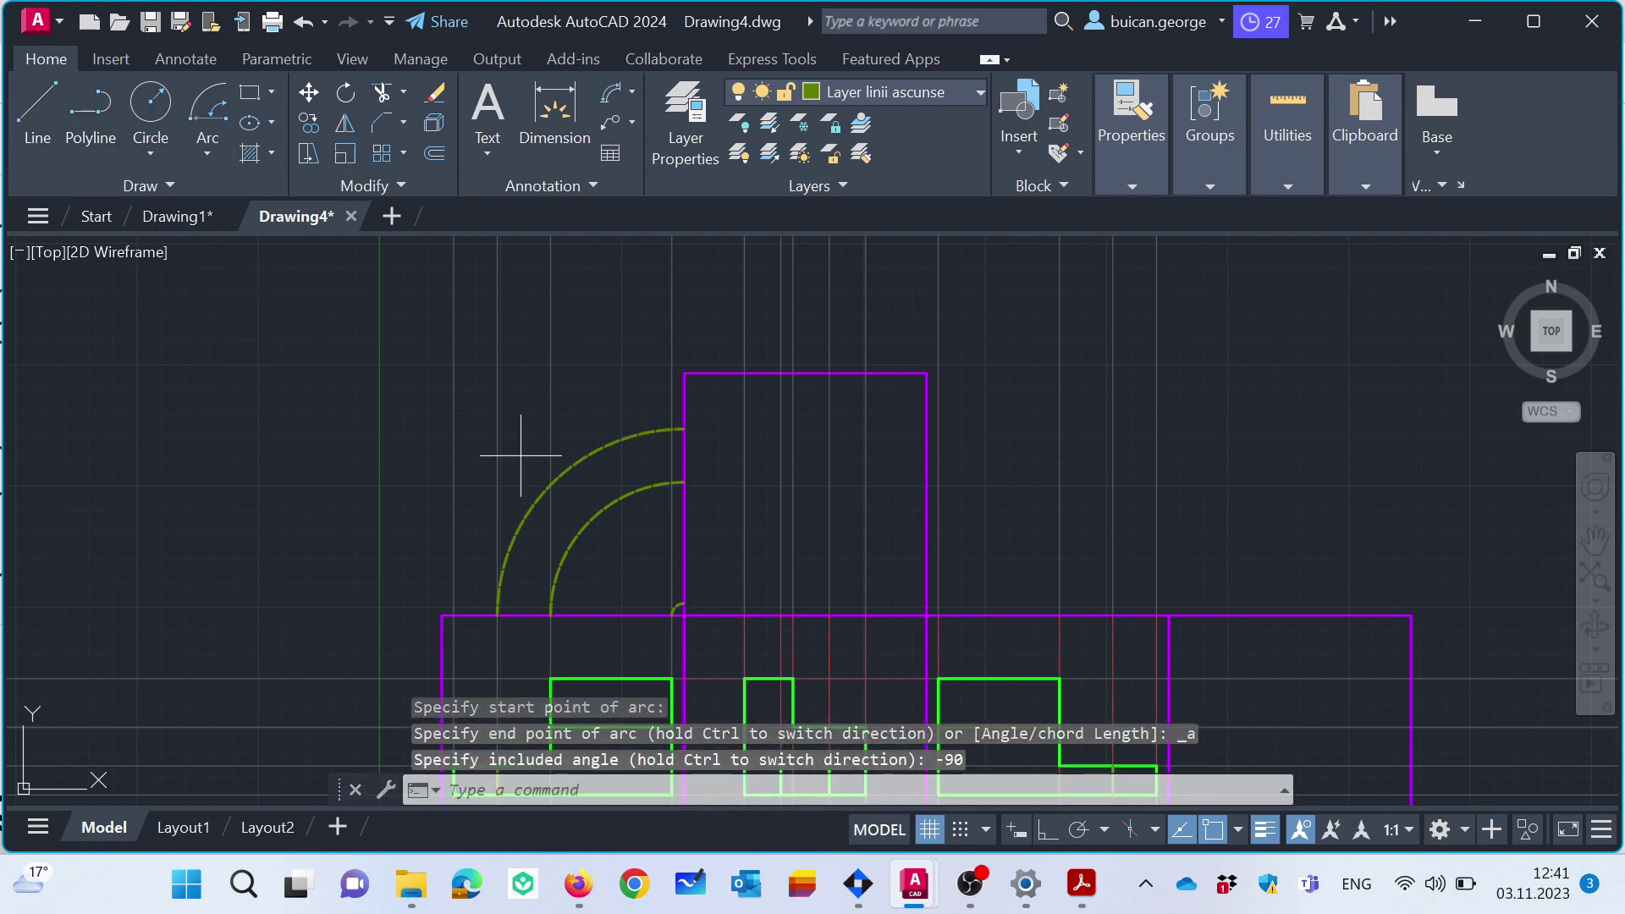
left_click(683, 616)
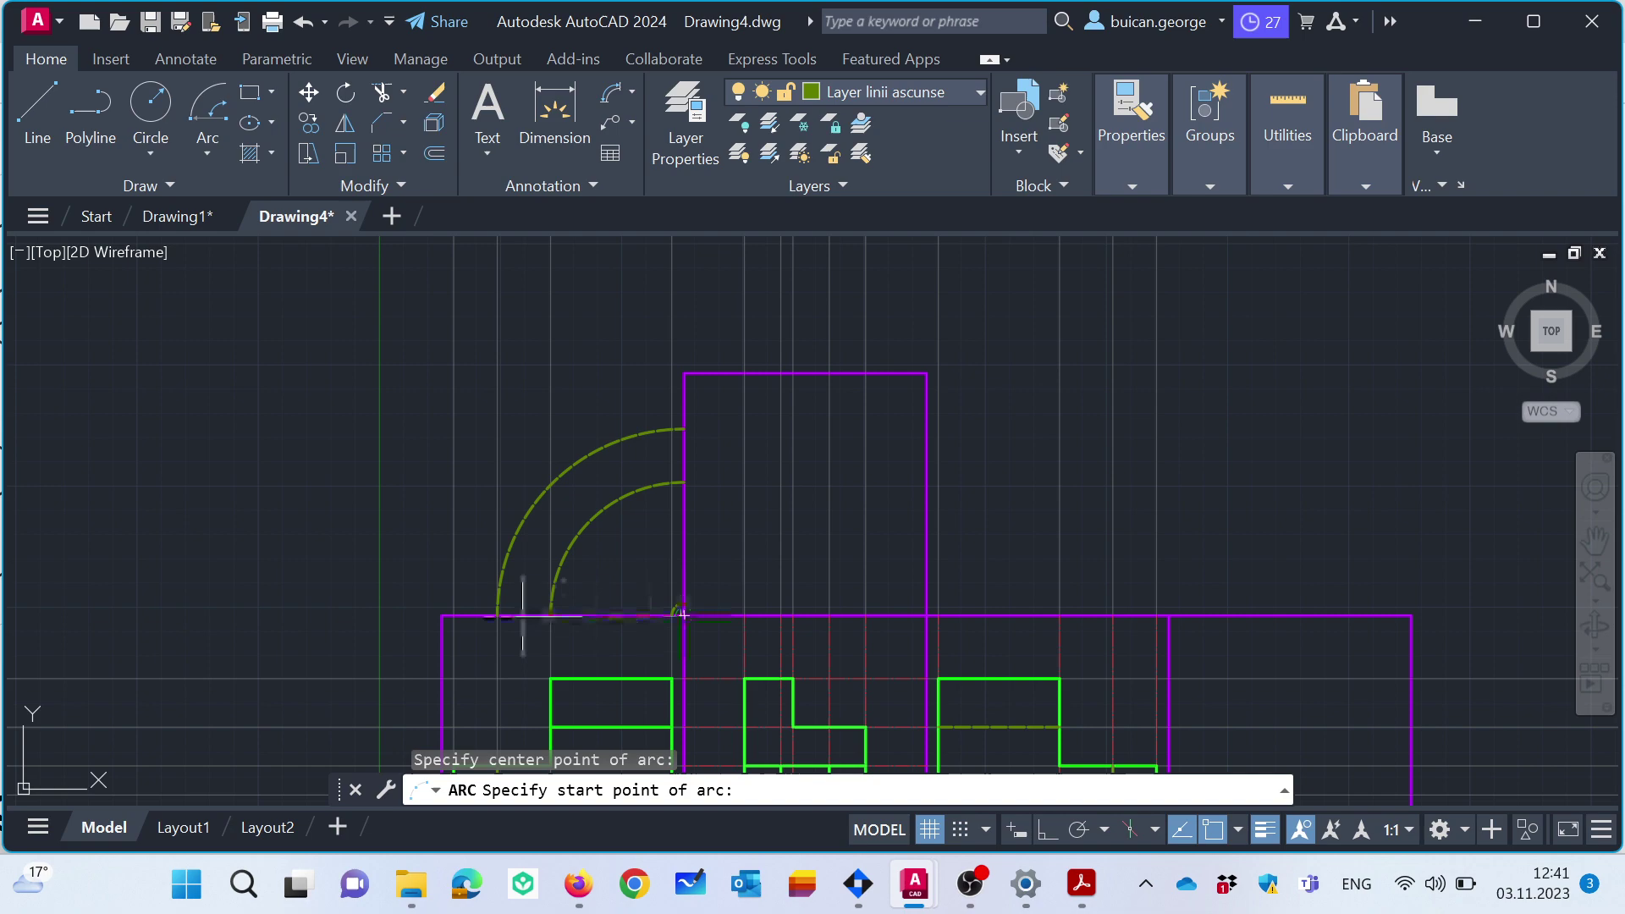
left_click(454, 615)
type("-90")
key("Return")
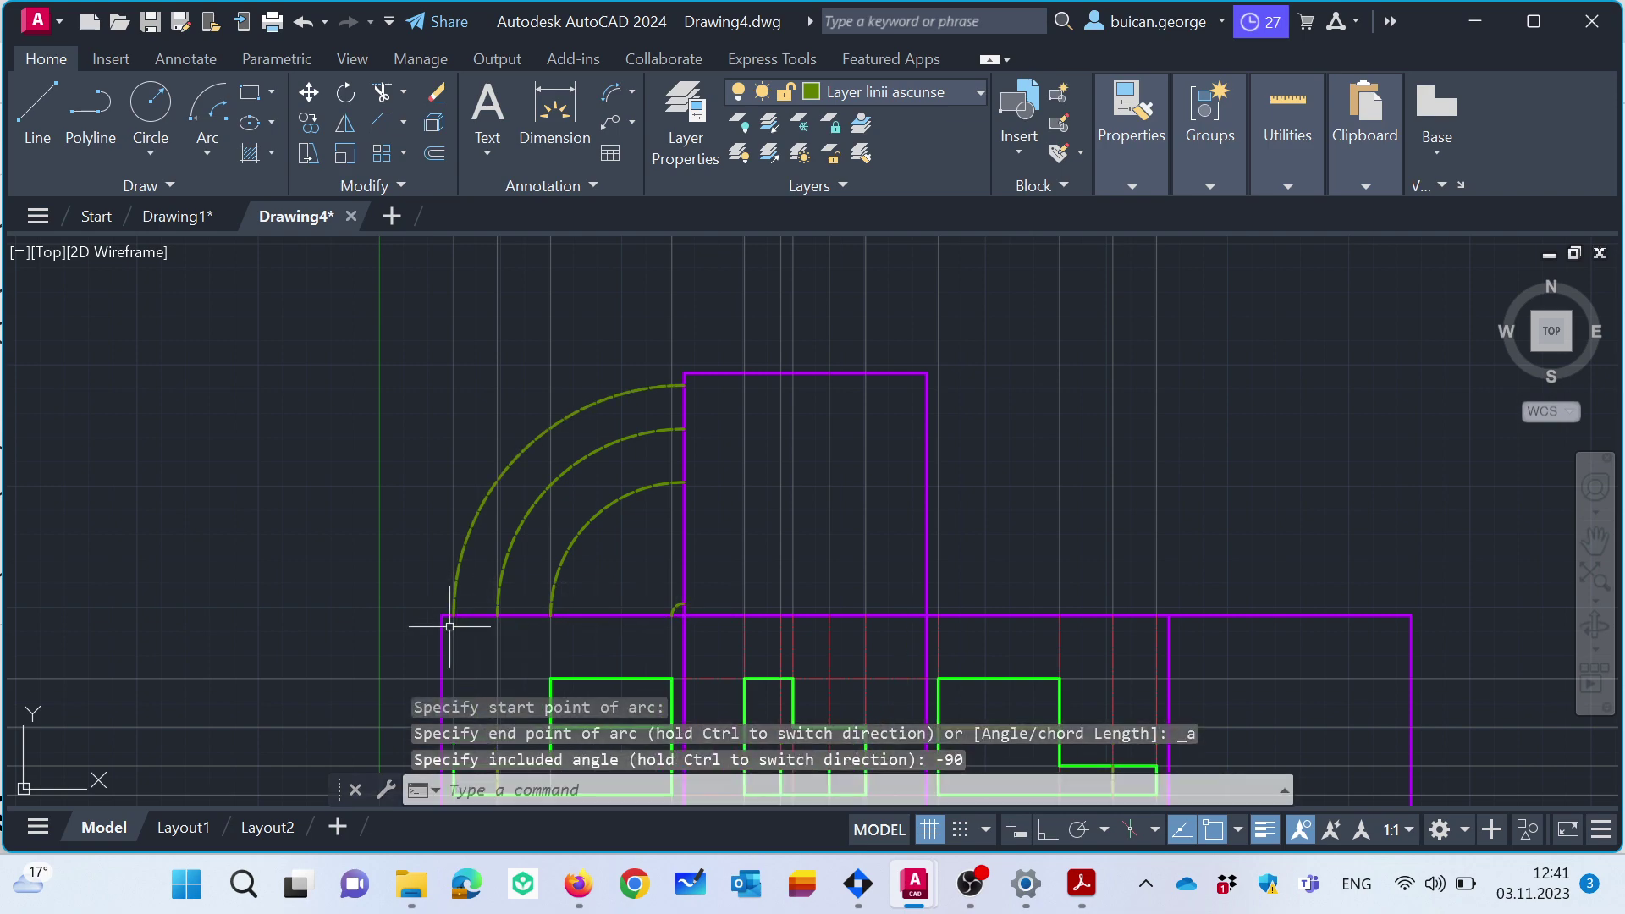
Window-select the quarter arcs and move them onto Layer lini ajutatoare.
left_click(630, 360)
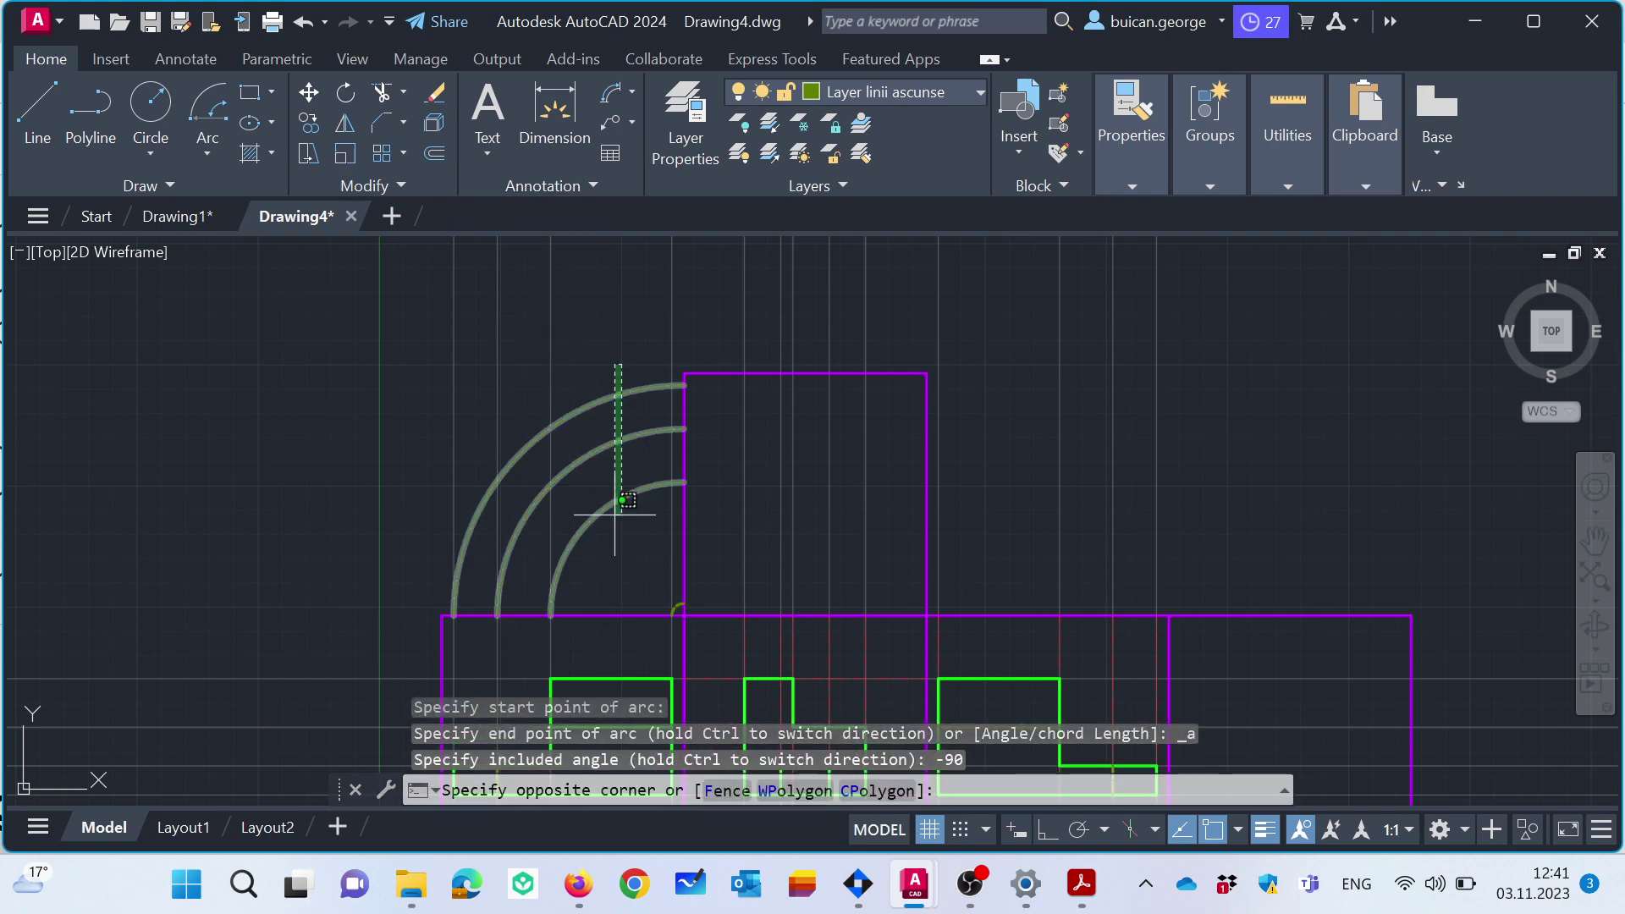
left_click(613, 519)
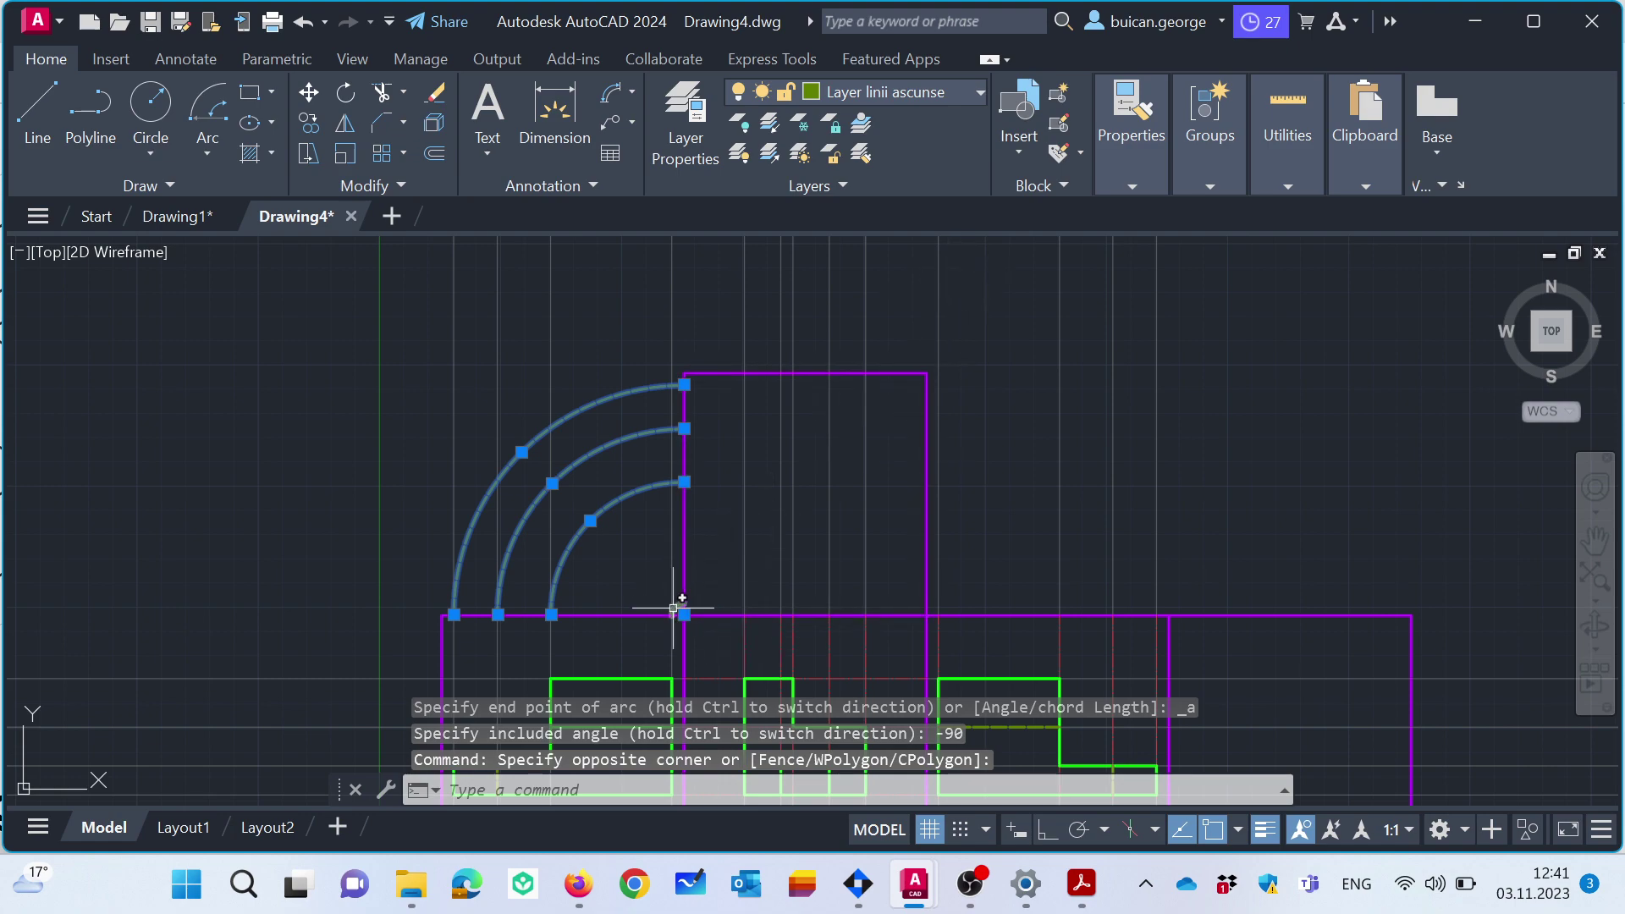
left_click(909, 91)
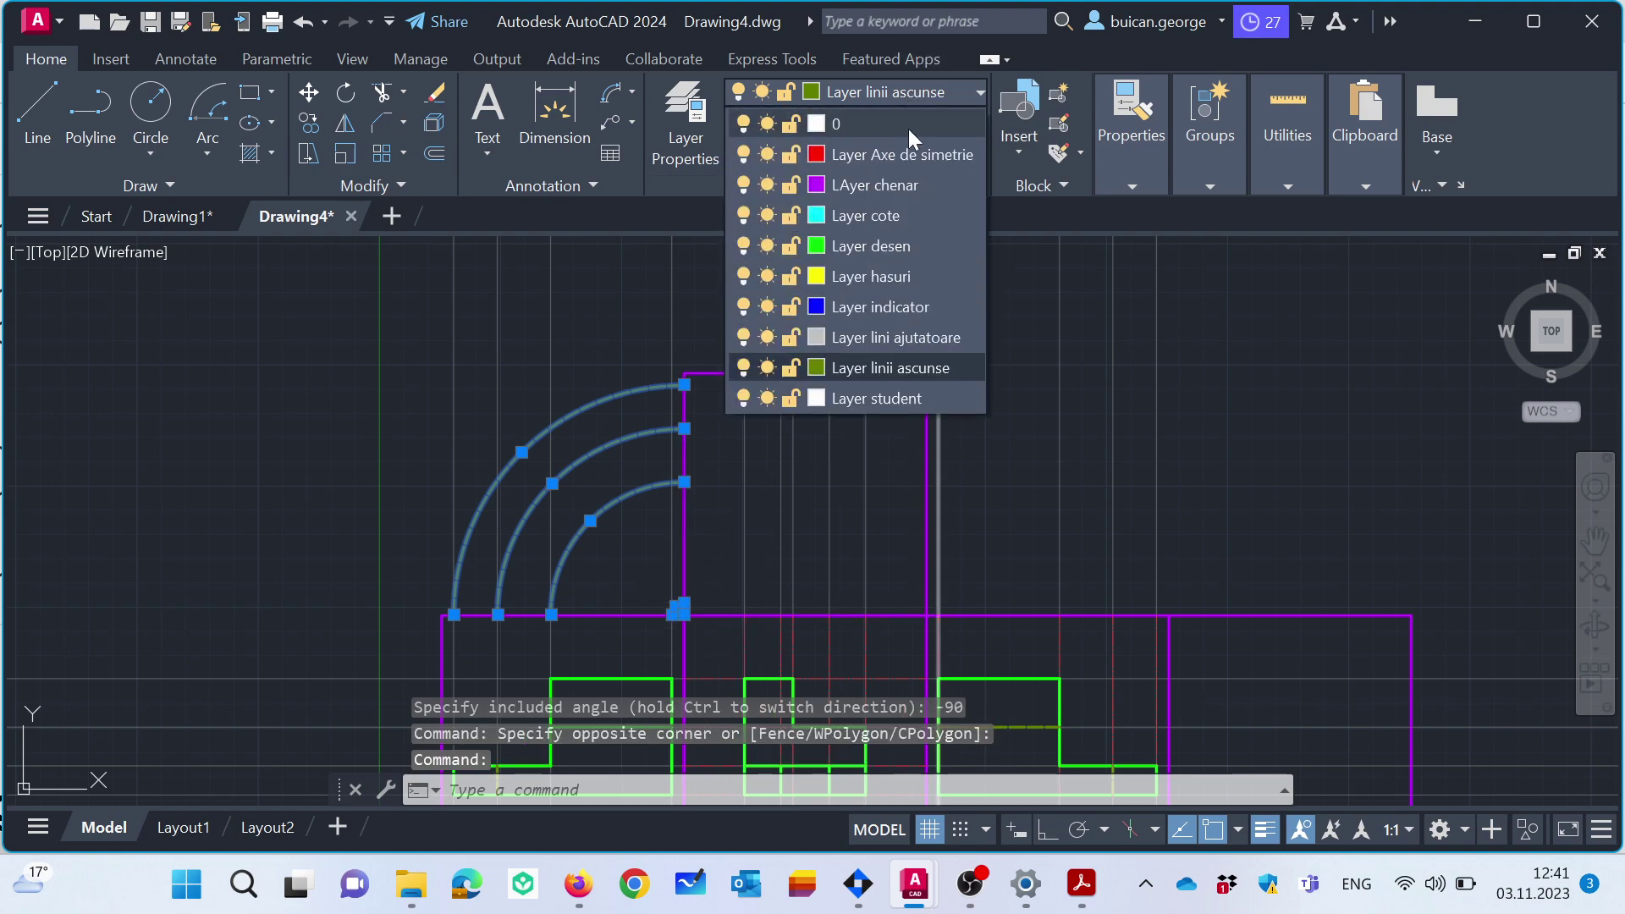
left_click(900, 339)
key("Escape")
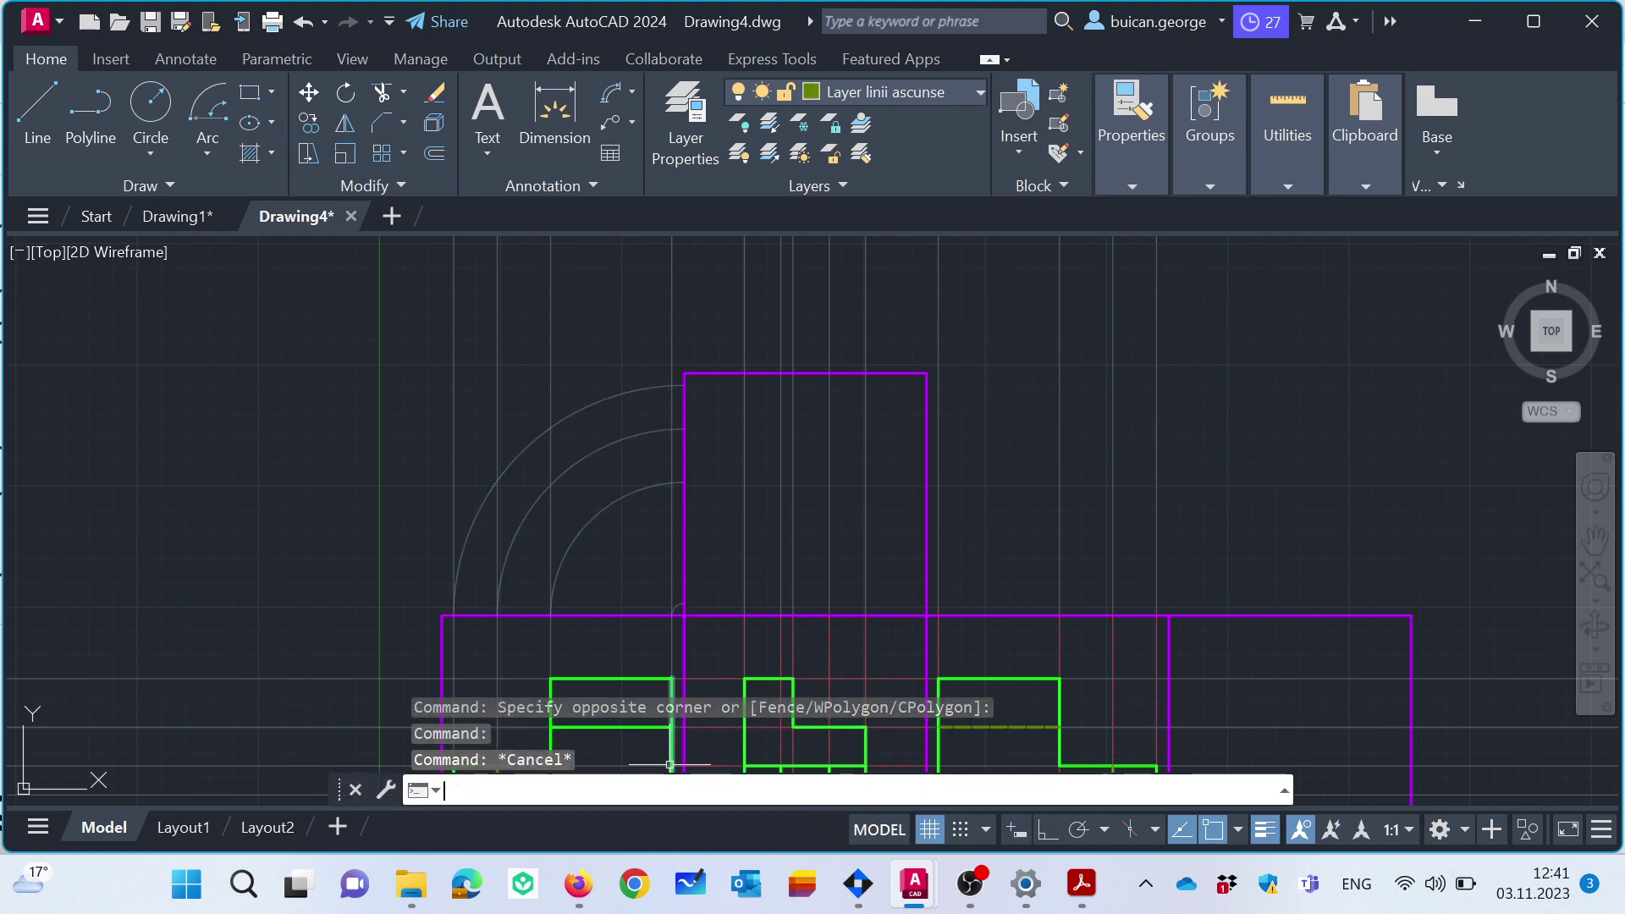
Make Layer lini ajutatoare current and place two horizontal XLINEs through the arc ends.
key("Return")
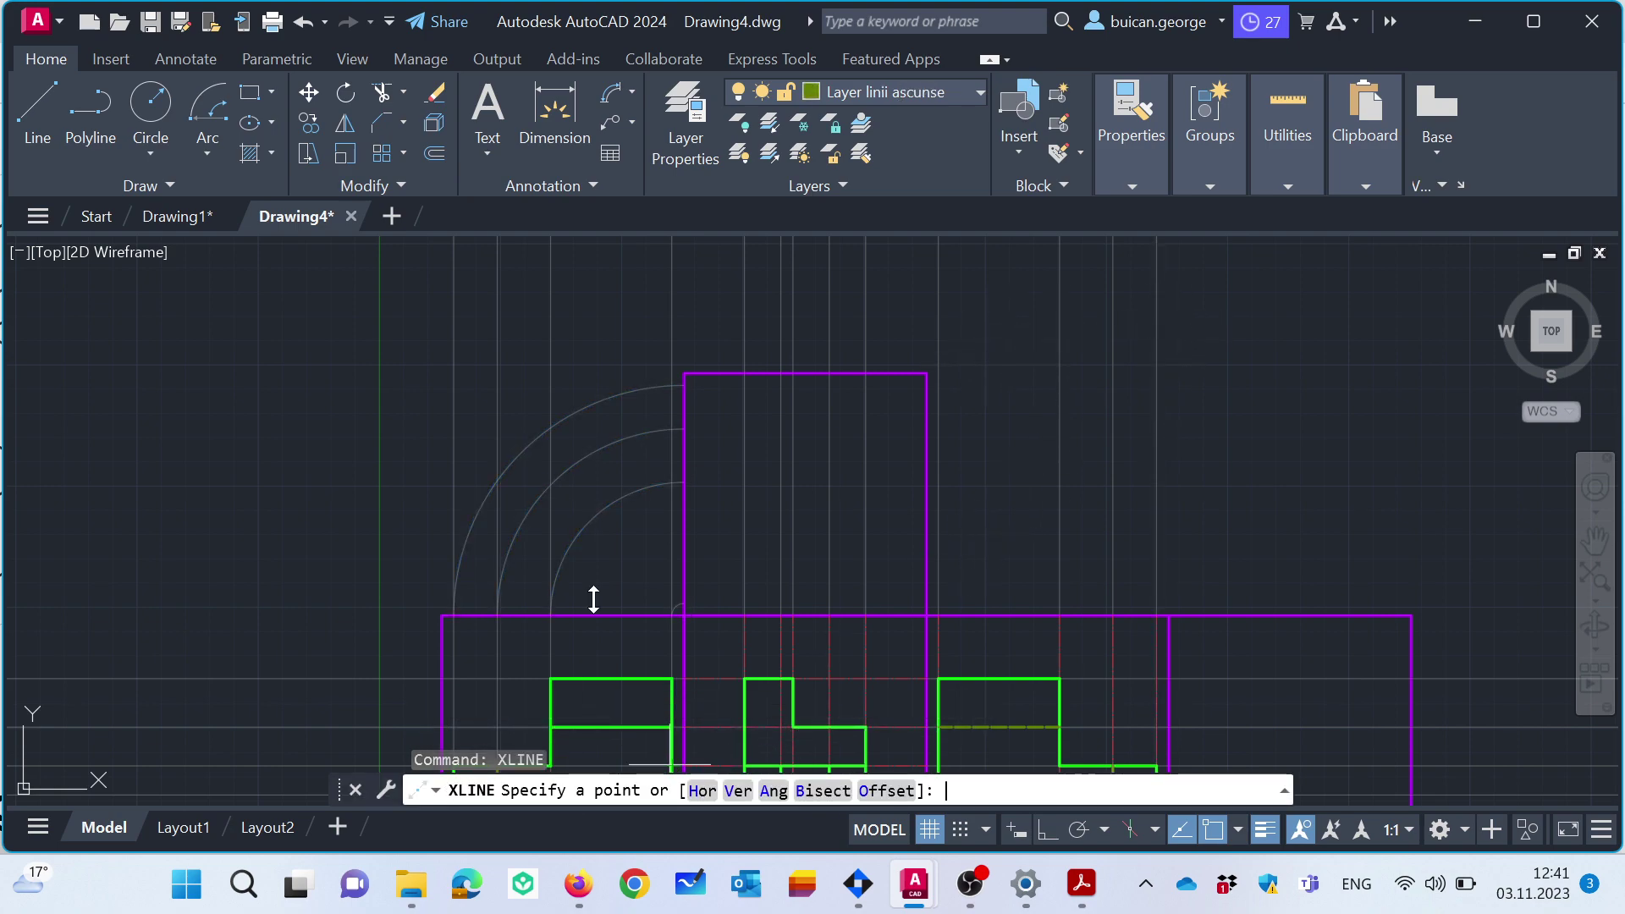
left_click(845, 93)
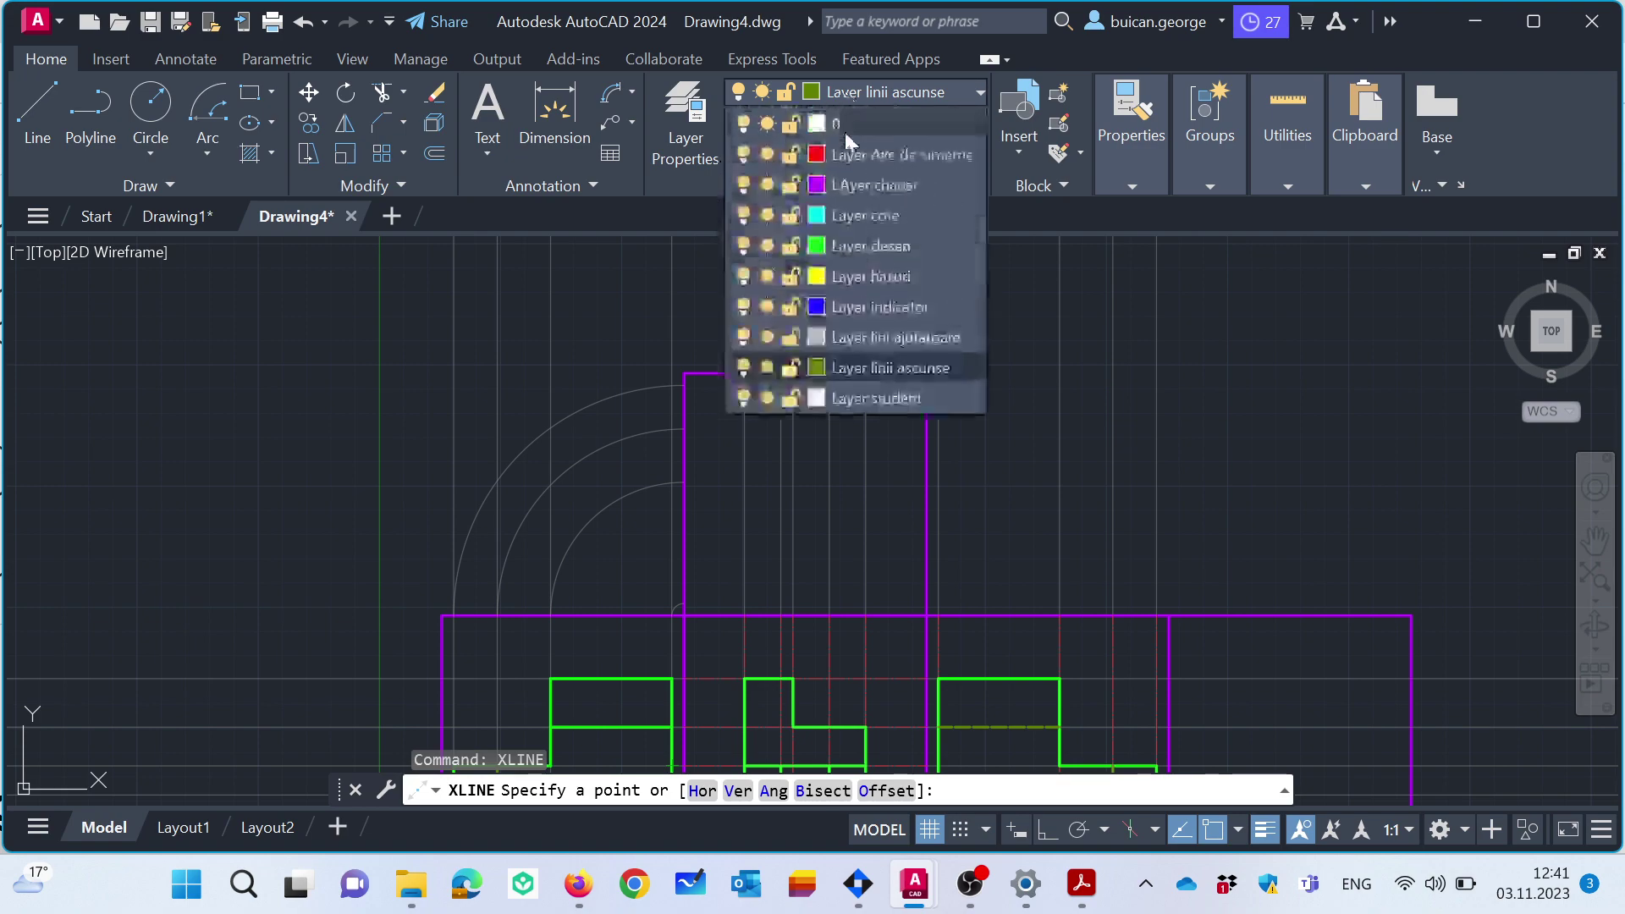
left_click(895, 343)
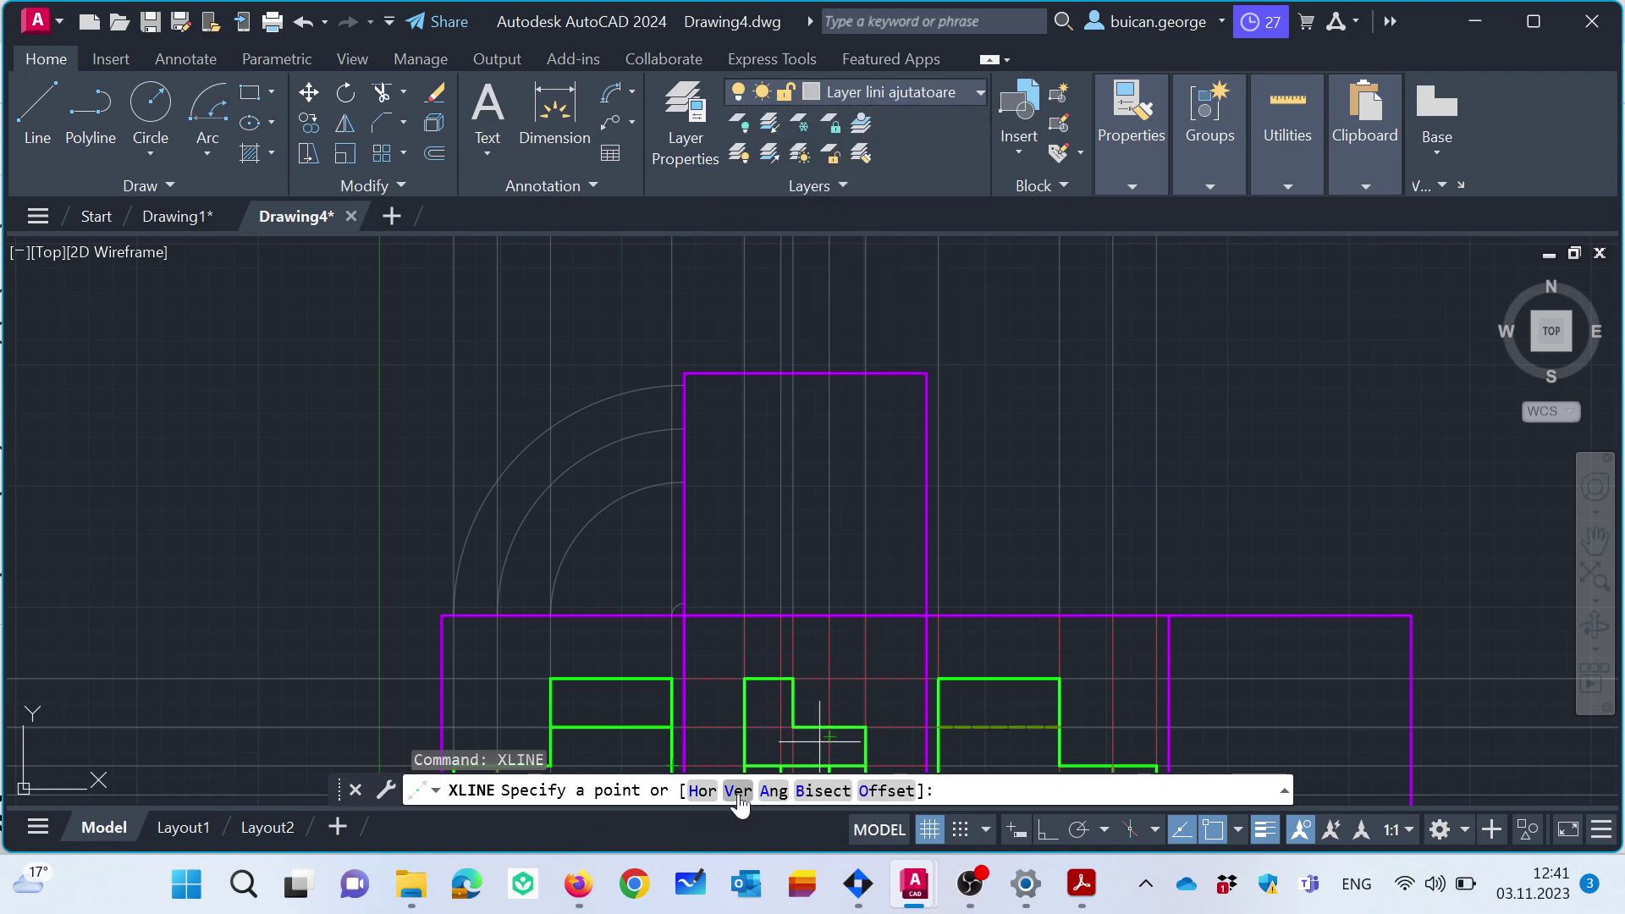
left_click(701, 791)
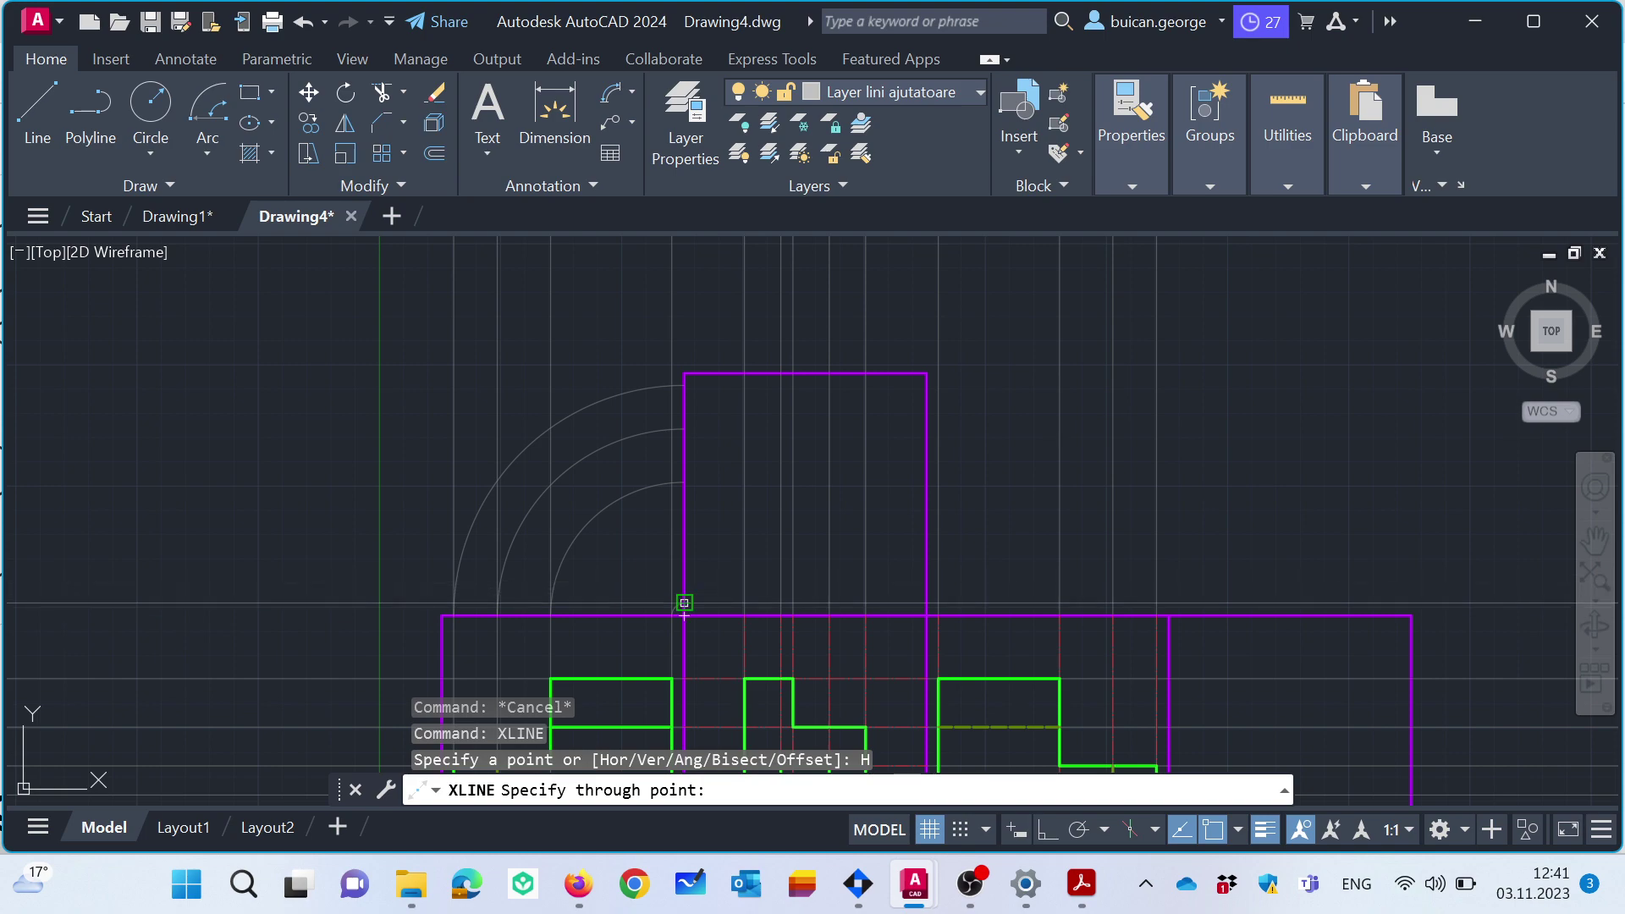
left_click(683, 482)
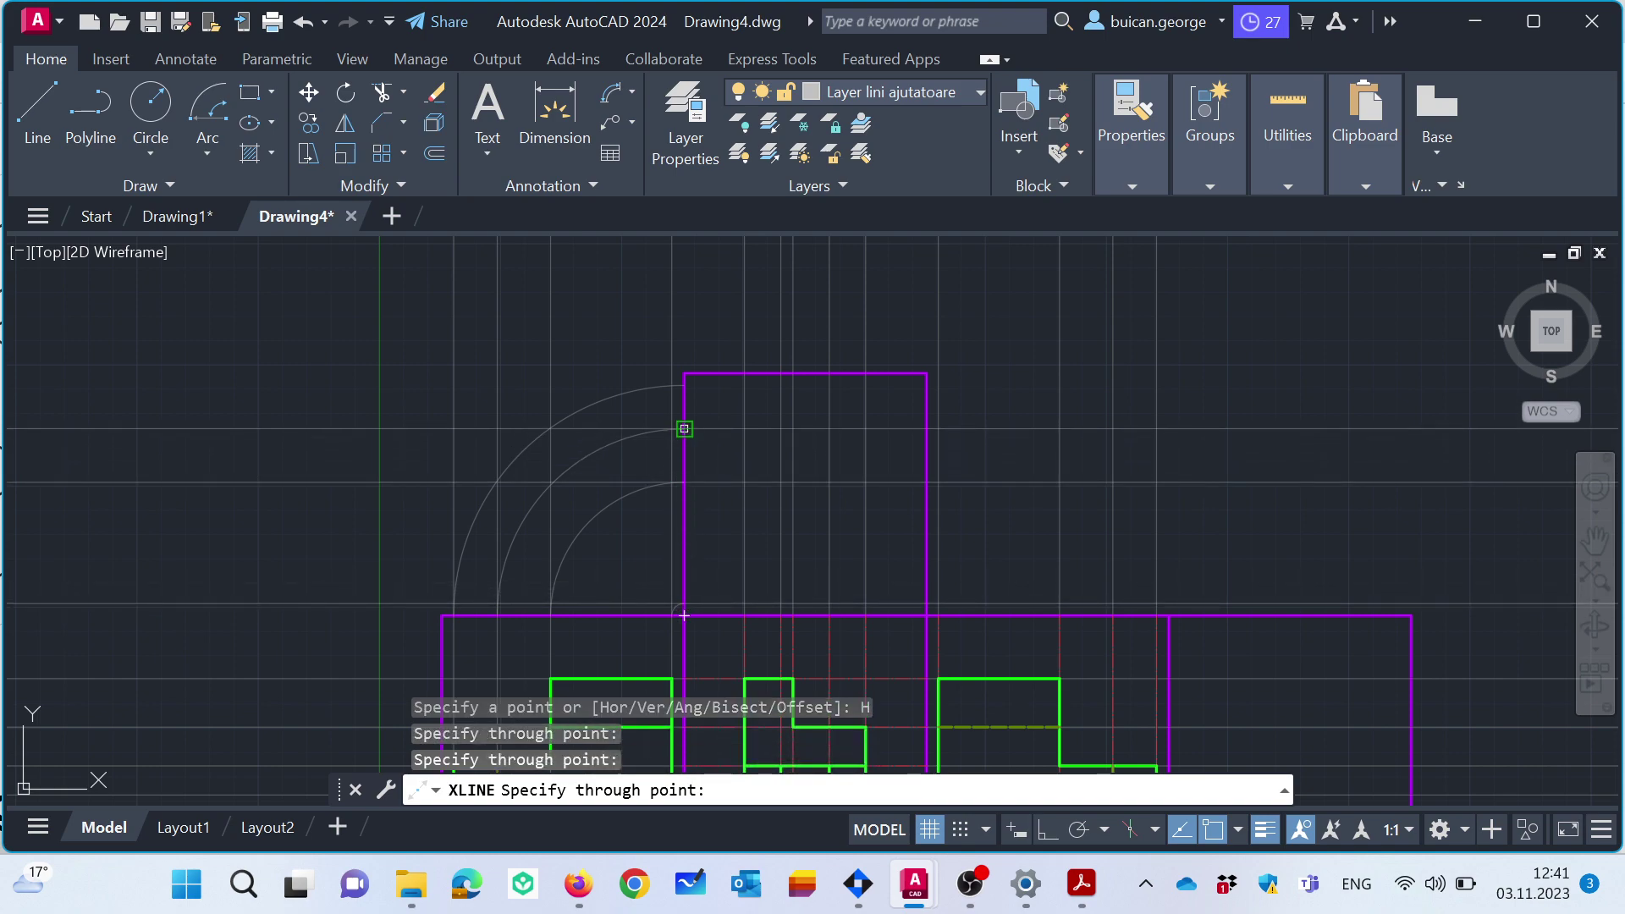
left_click(684, 429)
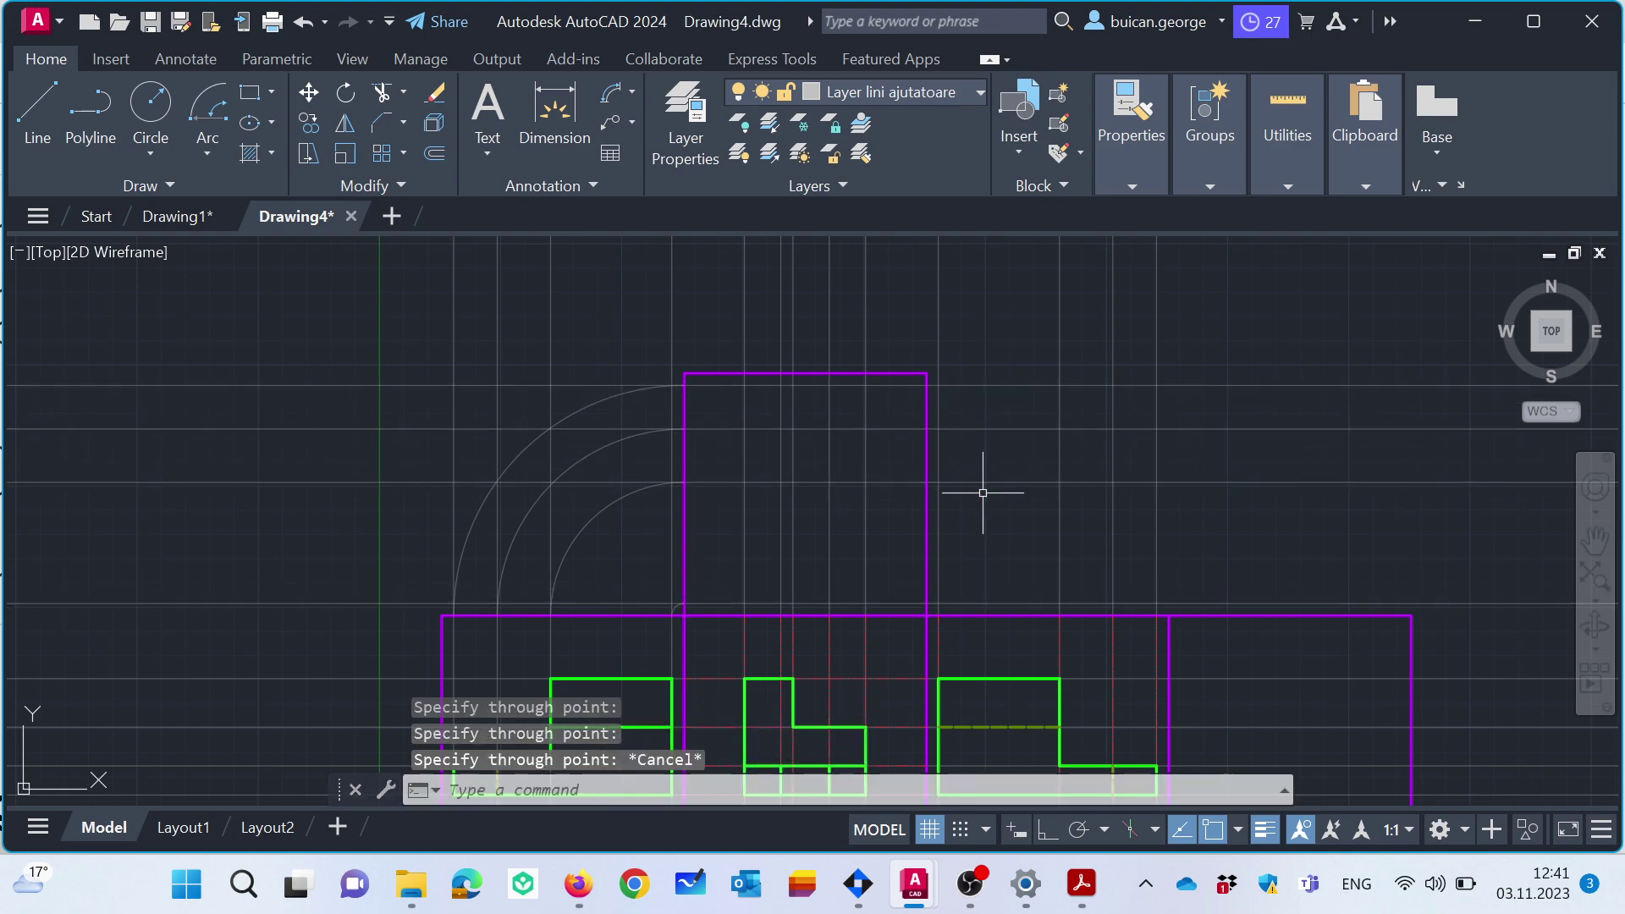
key("Escape")
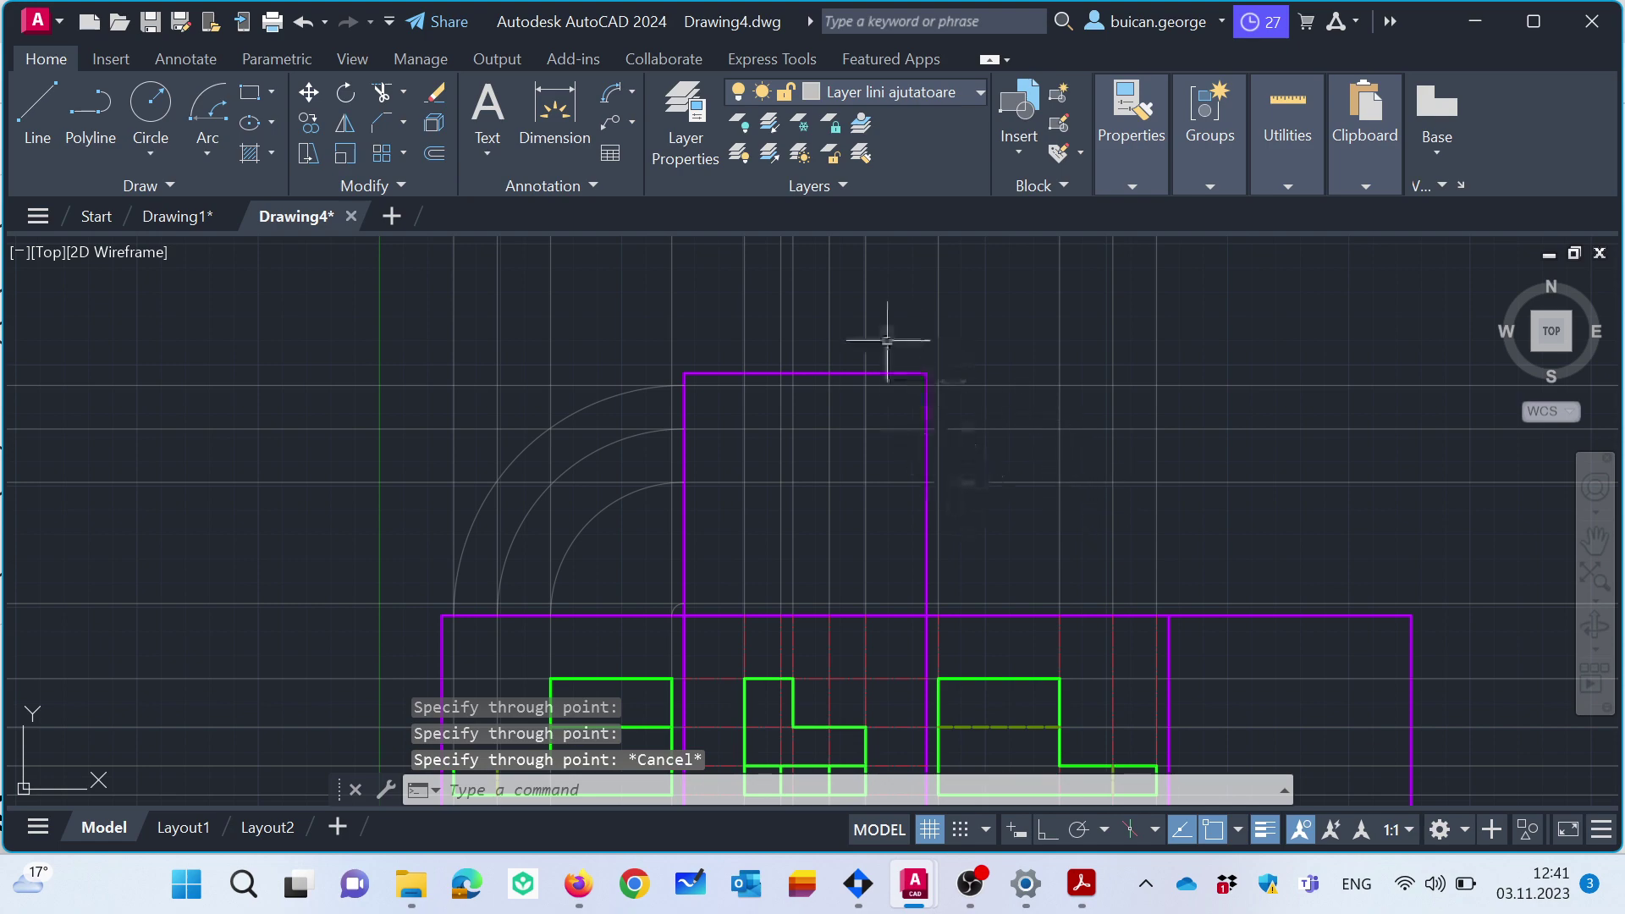
On Layer desen, draw a closed four-sided rectangle inside the upper view's box.
left_click(907, 93)
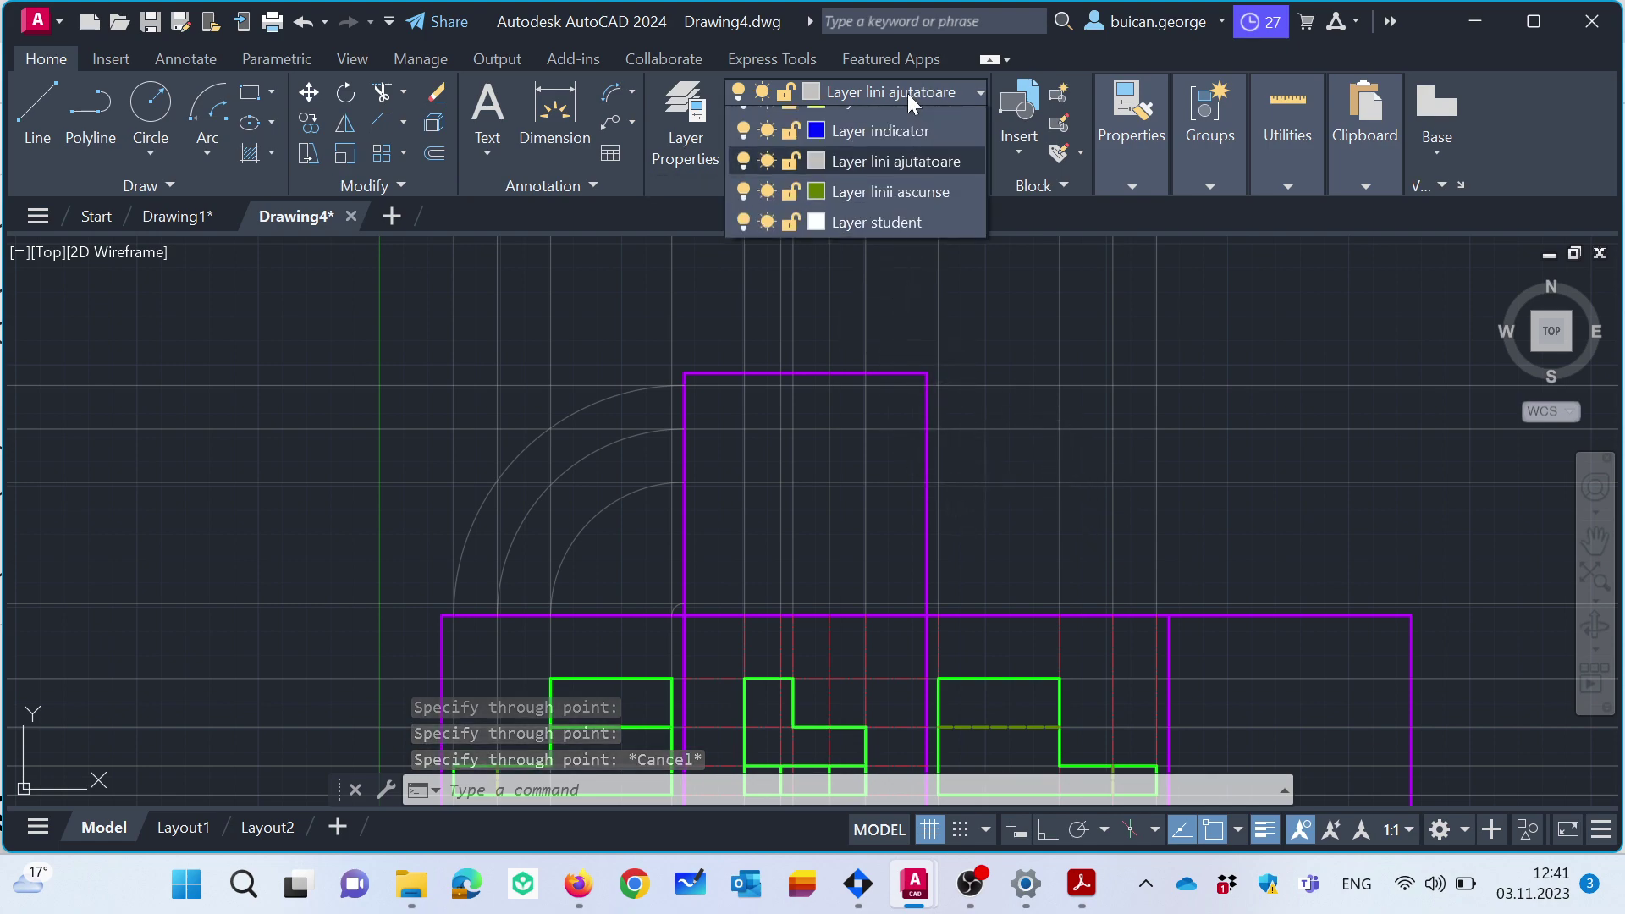
left_click(34, 119)
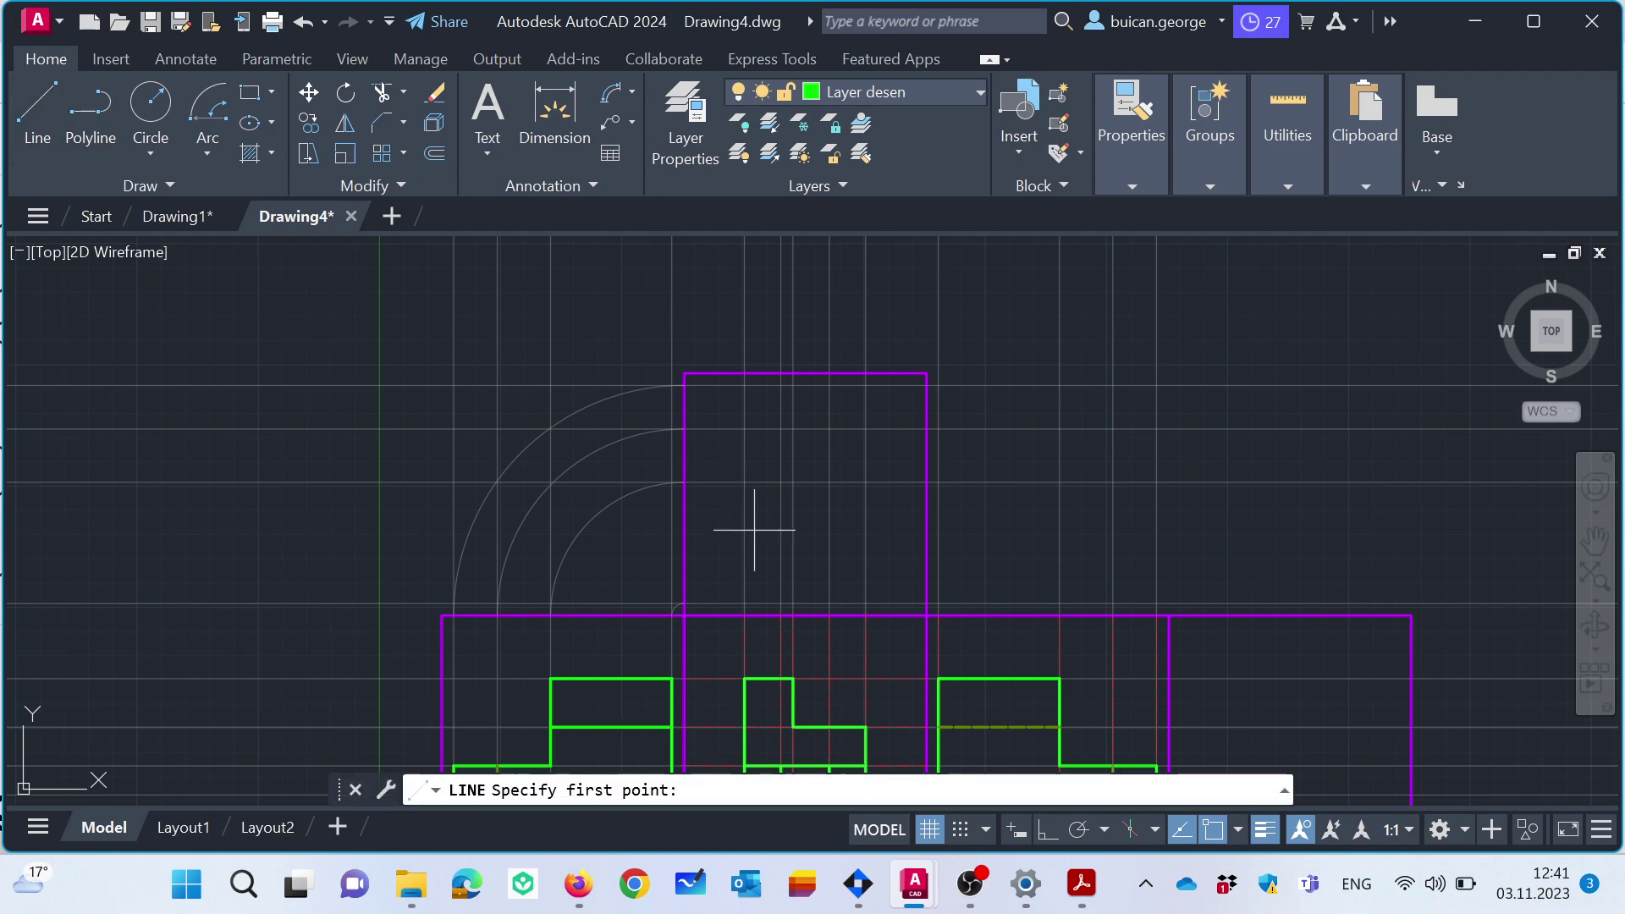
left_click(744, 603)
left_click(865, 603)
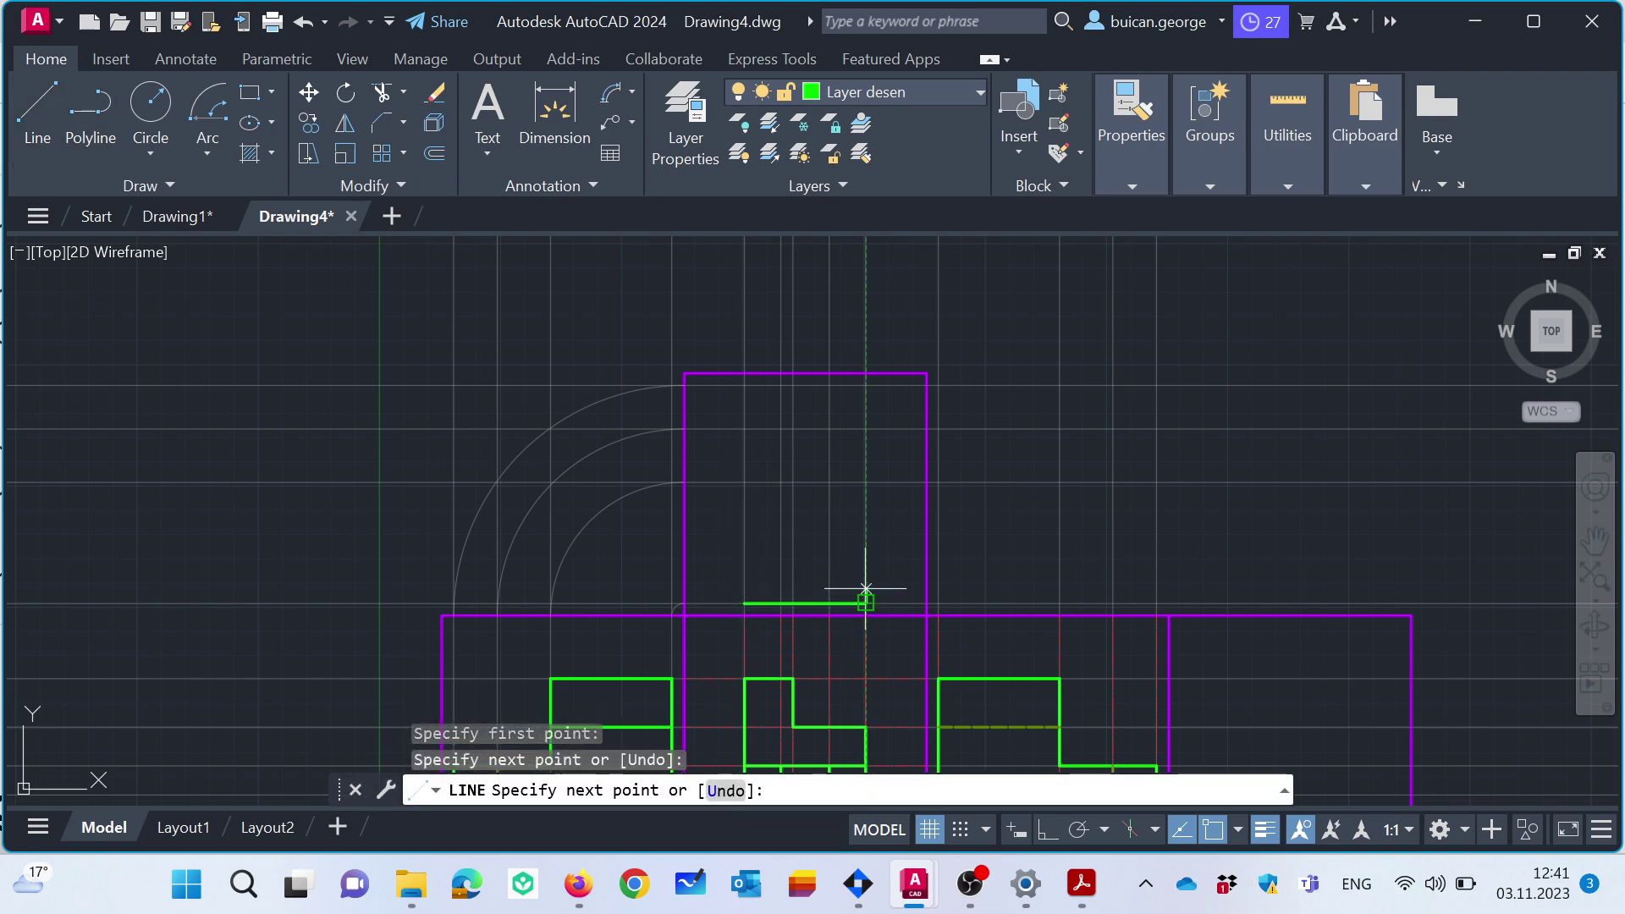
left_click(865, 385)
left_click(745, 385)
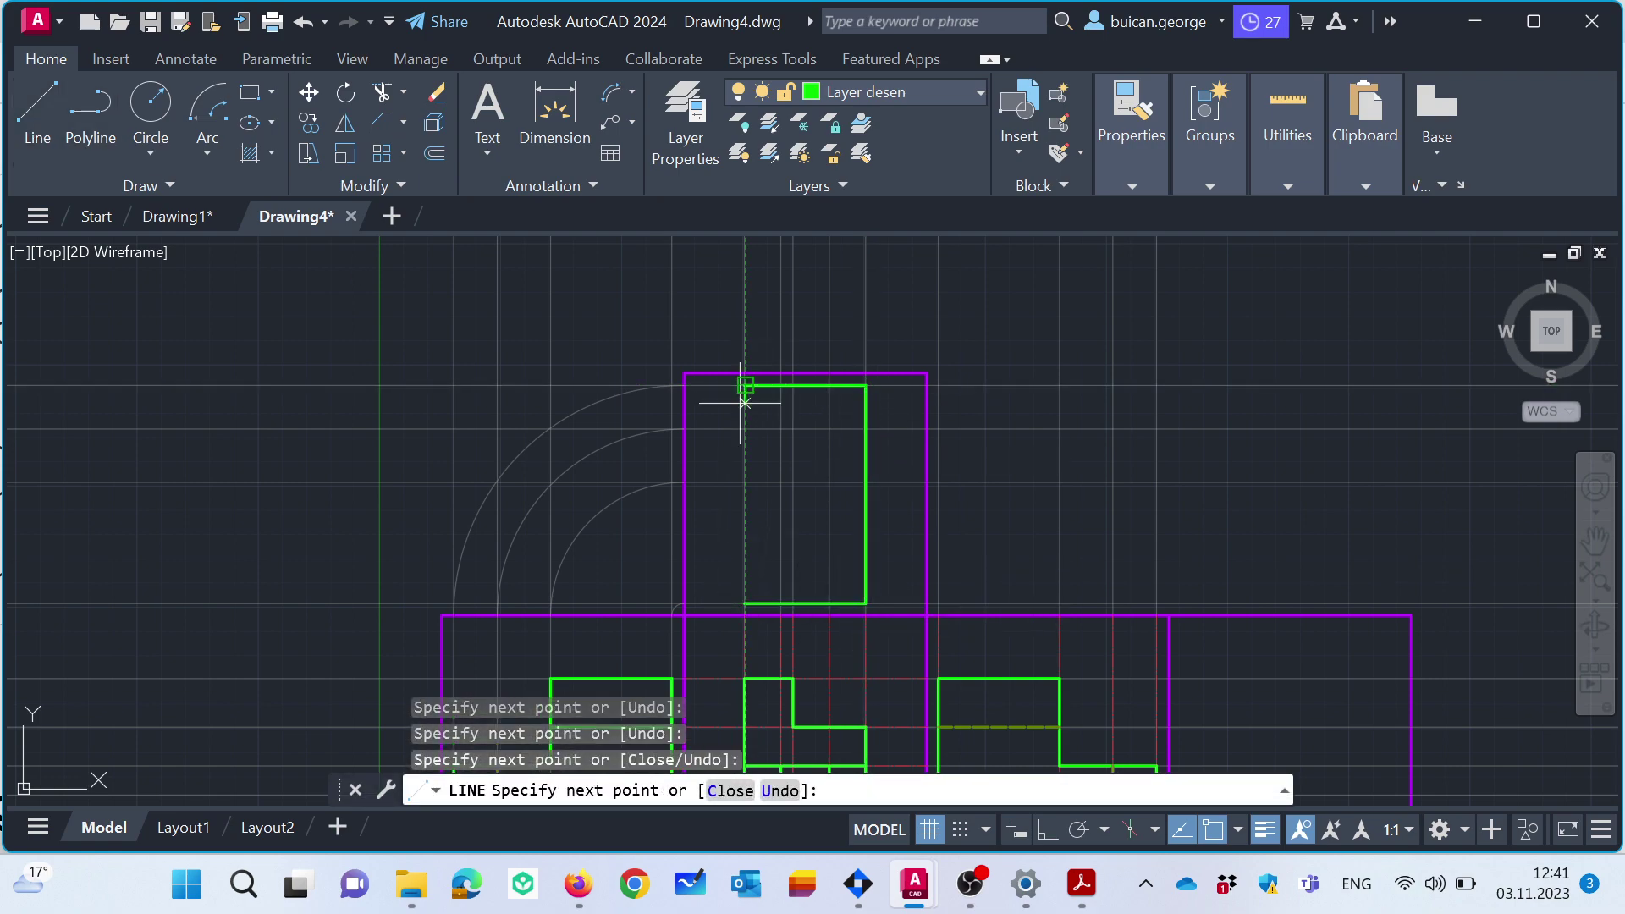
left_click(745, 603)
key("Escape")
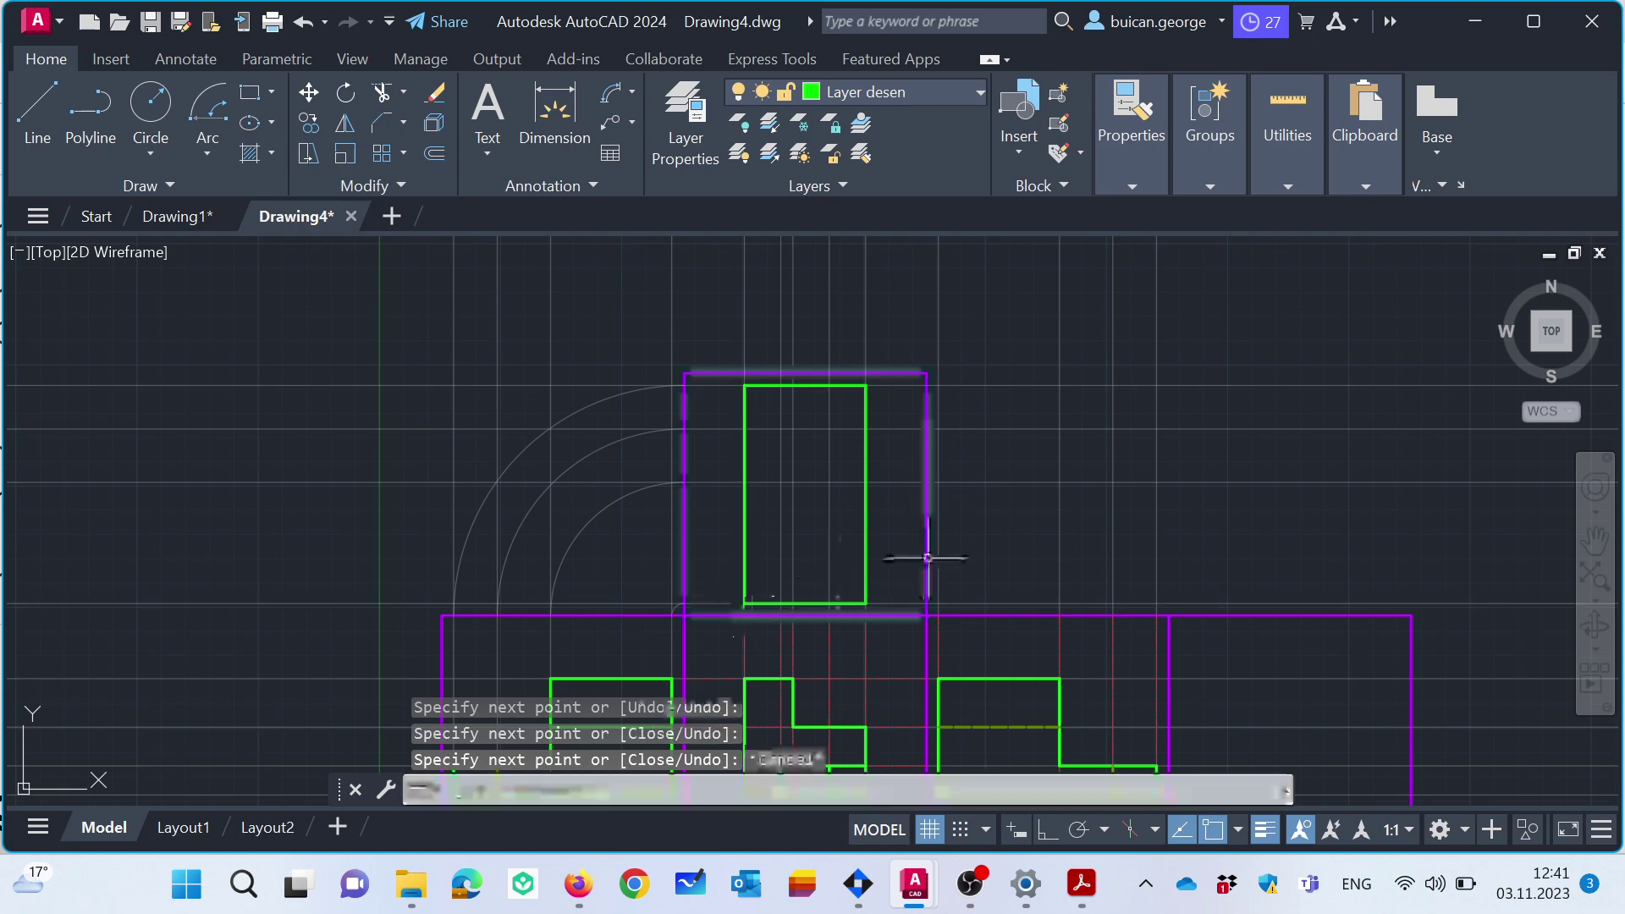
scroll(934, 568, "down", 2)
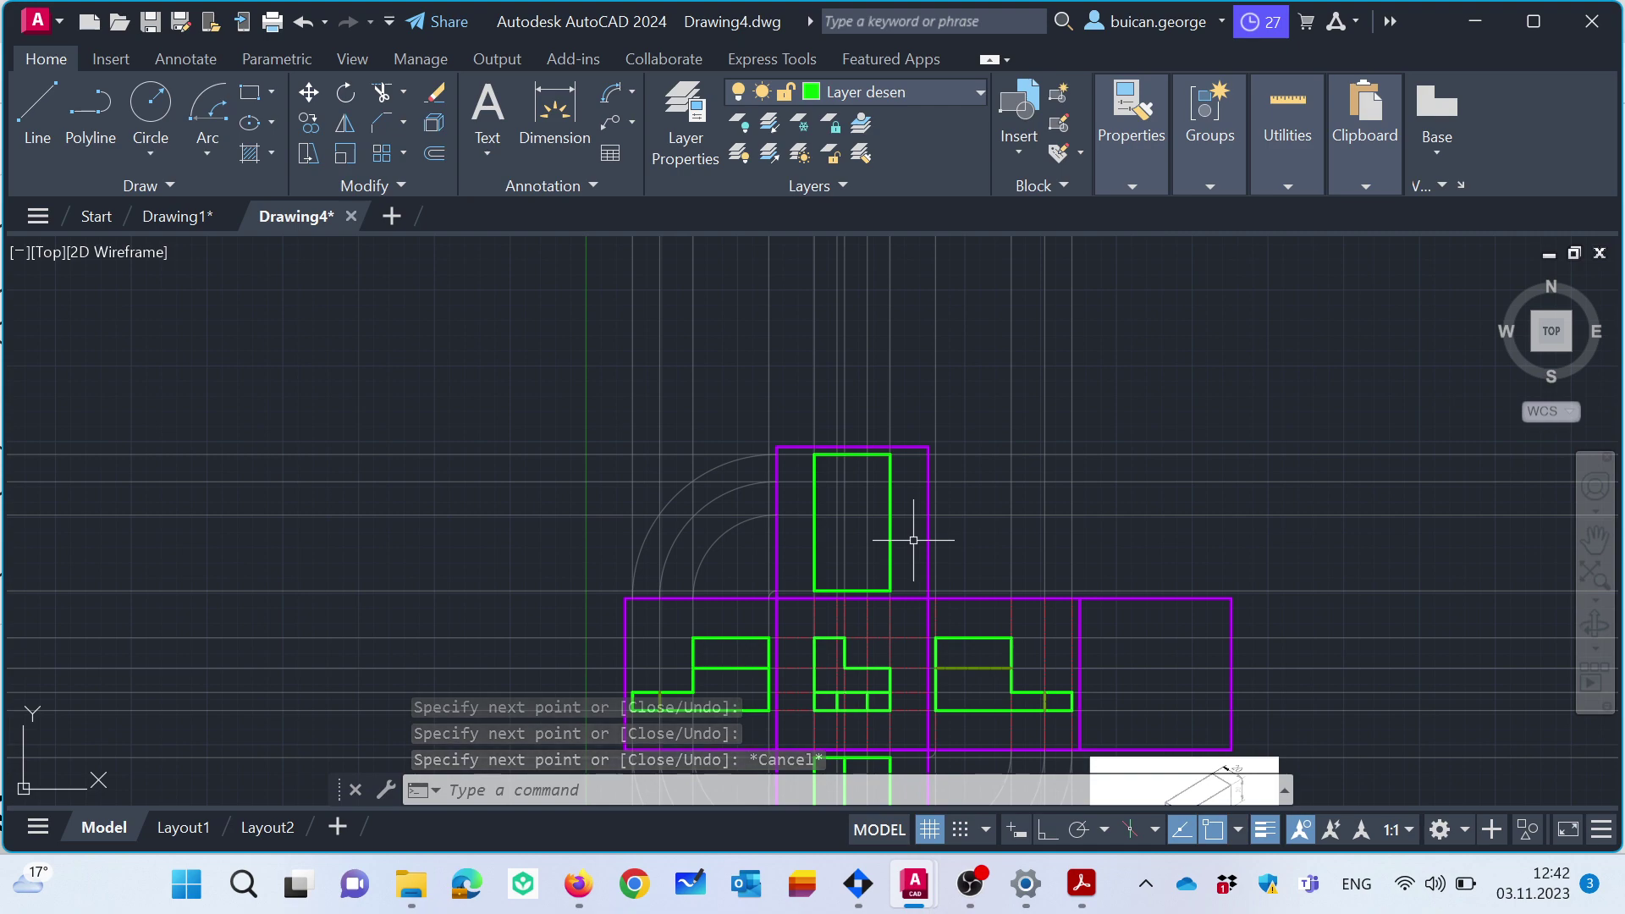
scroll(872, 537, "down", 4)
scroll(863, 652, "up", 4)
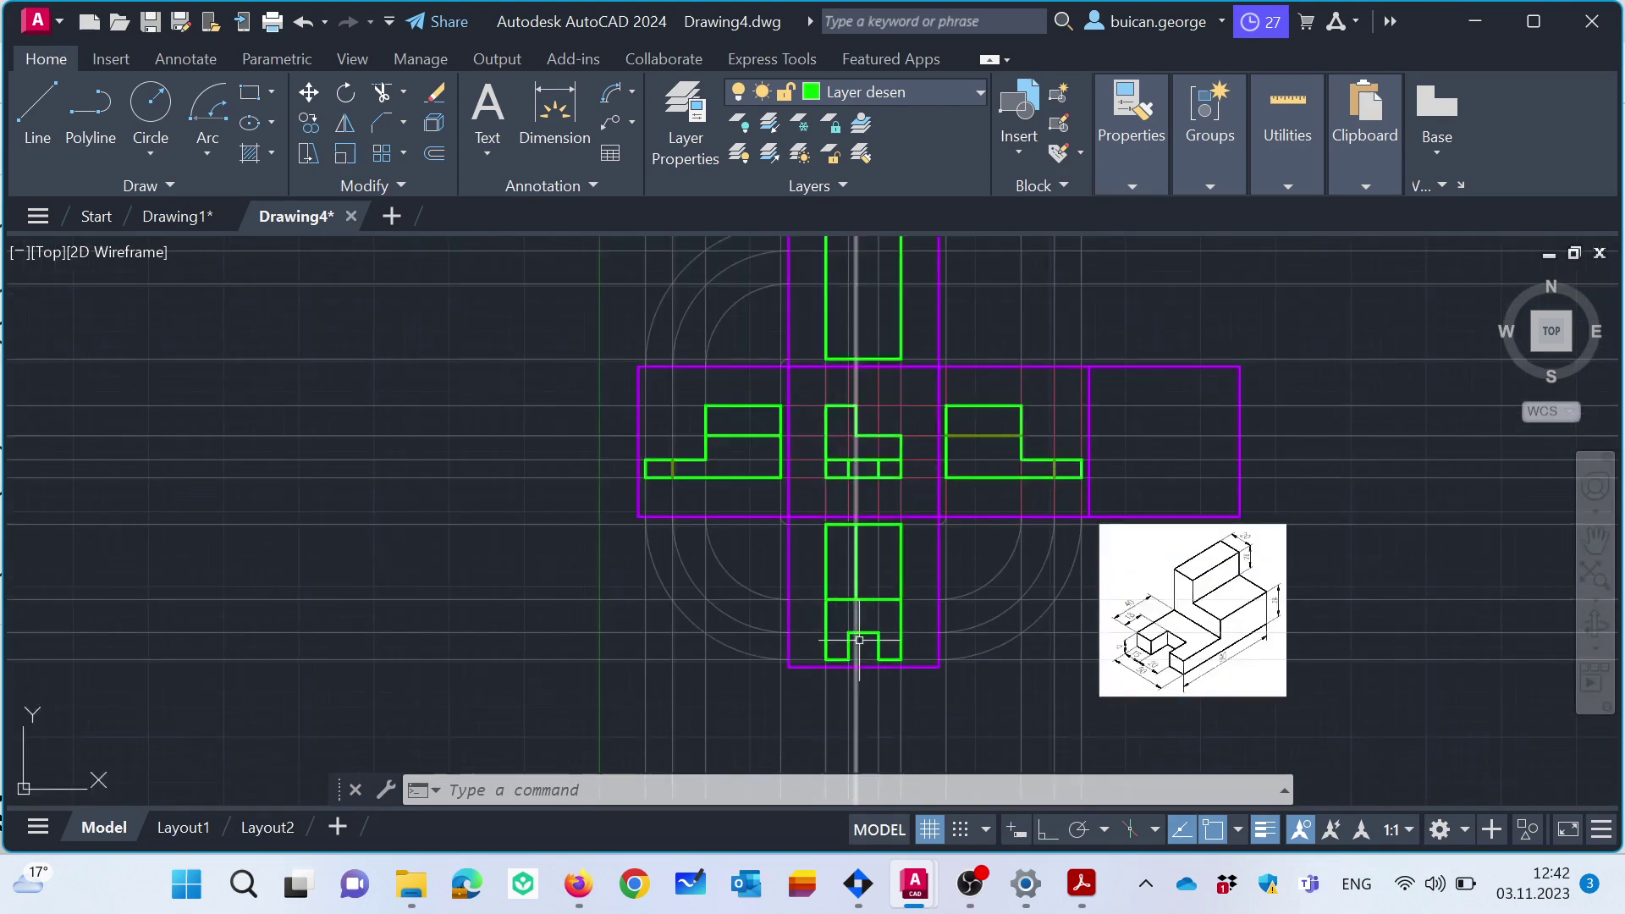
scroll(879, 639, "up", 2)
scroll(889, 499, "down", 5)
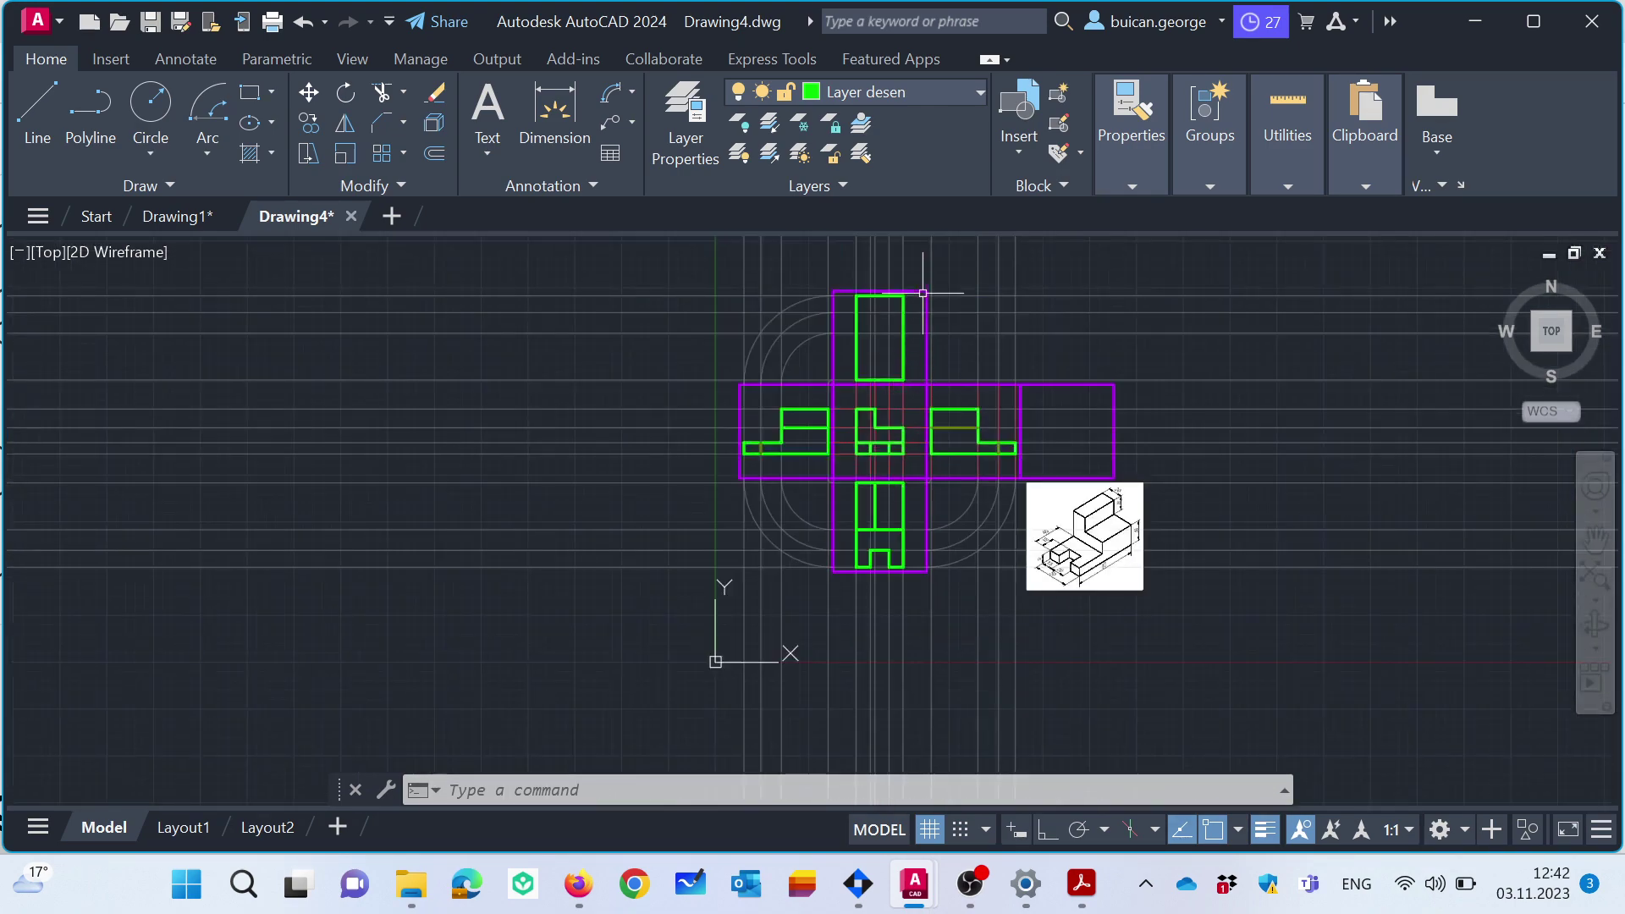
scroll(870, 305, "up", 6)
scroll(870, 306, "down", 5)
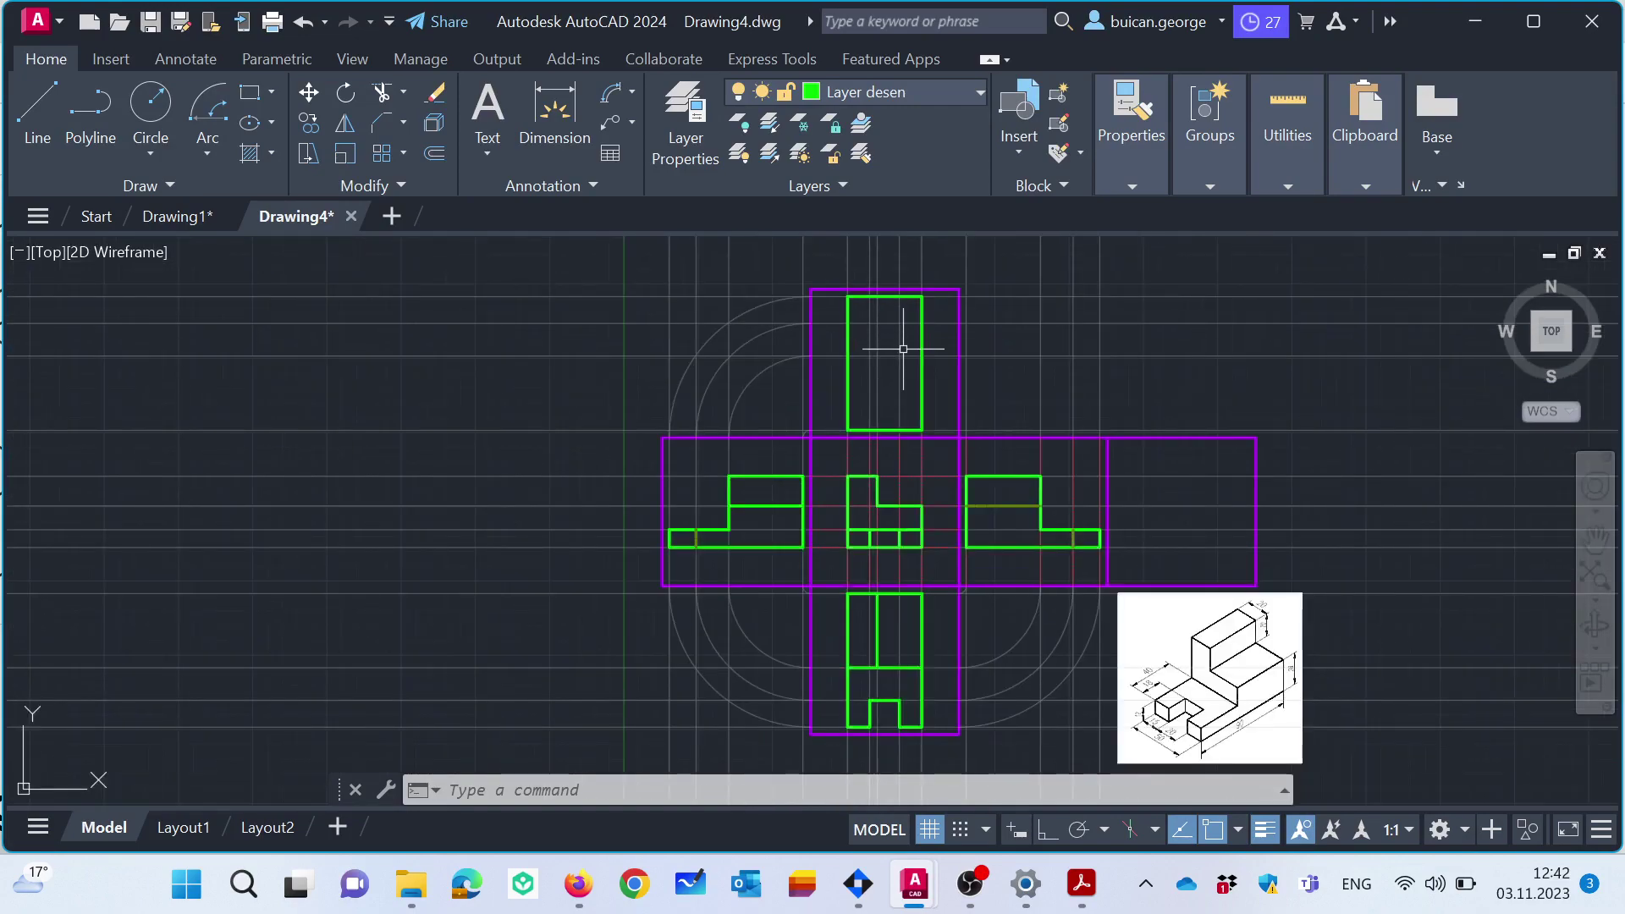
scroll(931, 389, "up", 5)
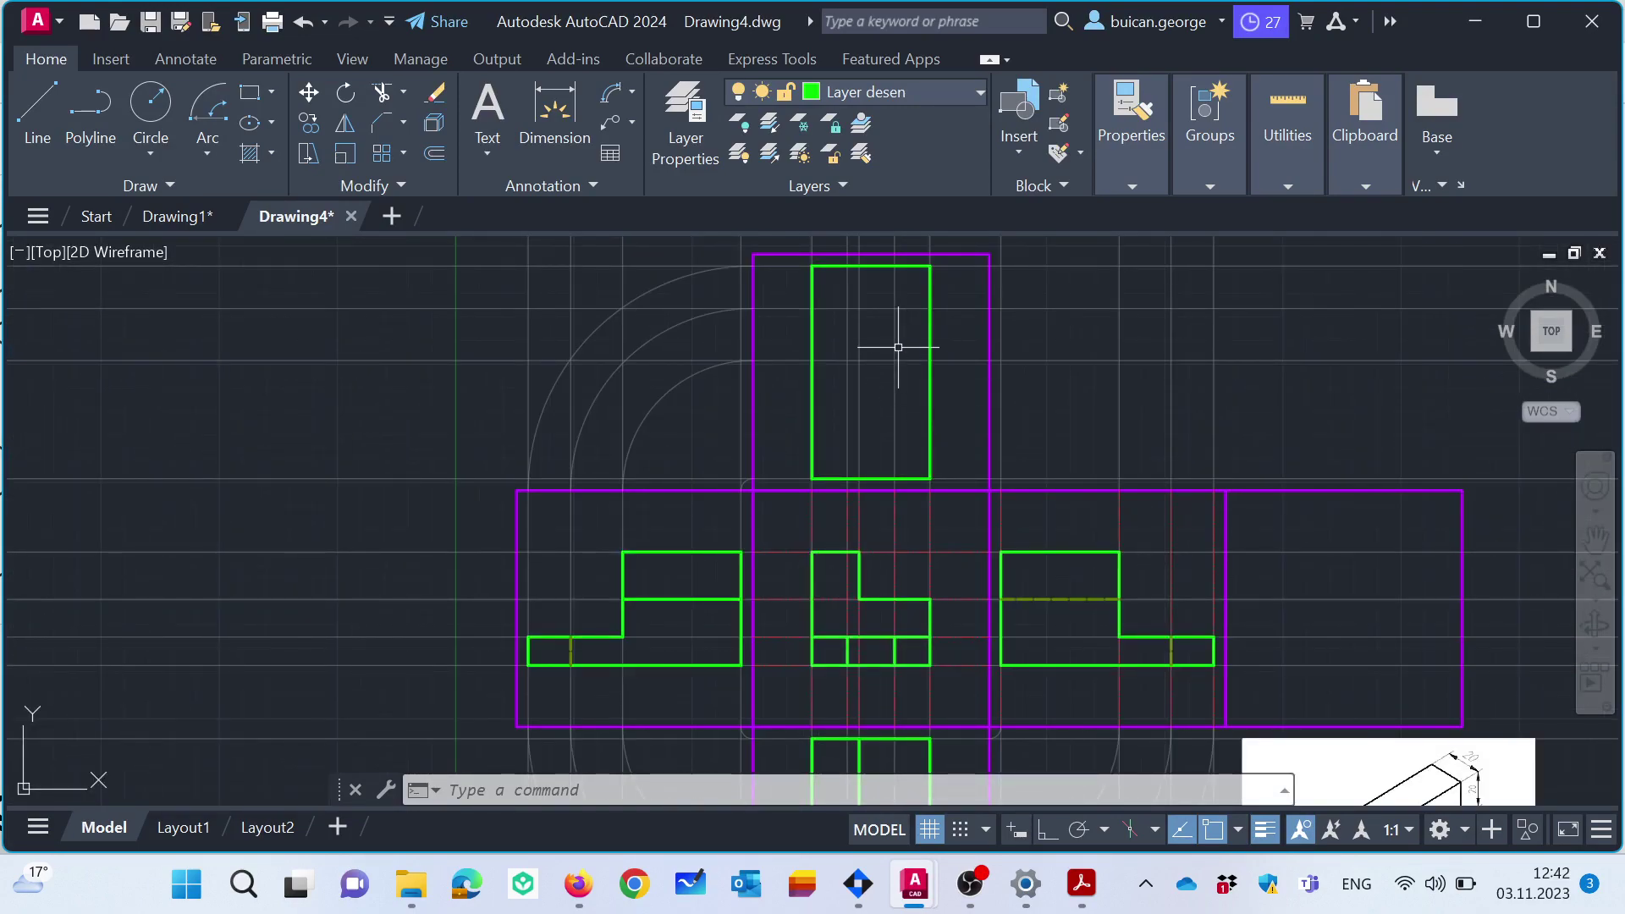
Draw the notch's right side, bottom and left side down from the rectangle's top edge.
left_click(38, 110)
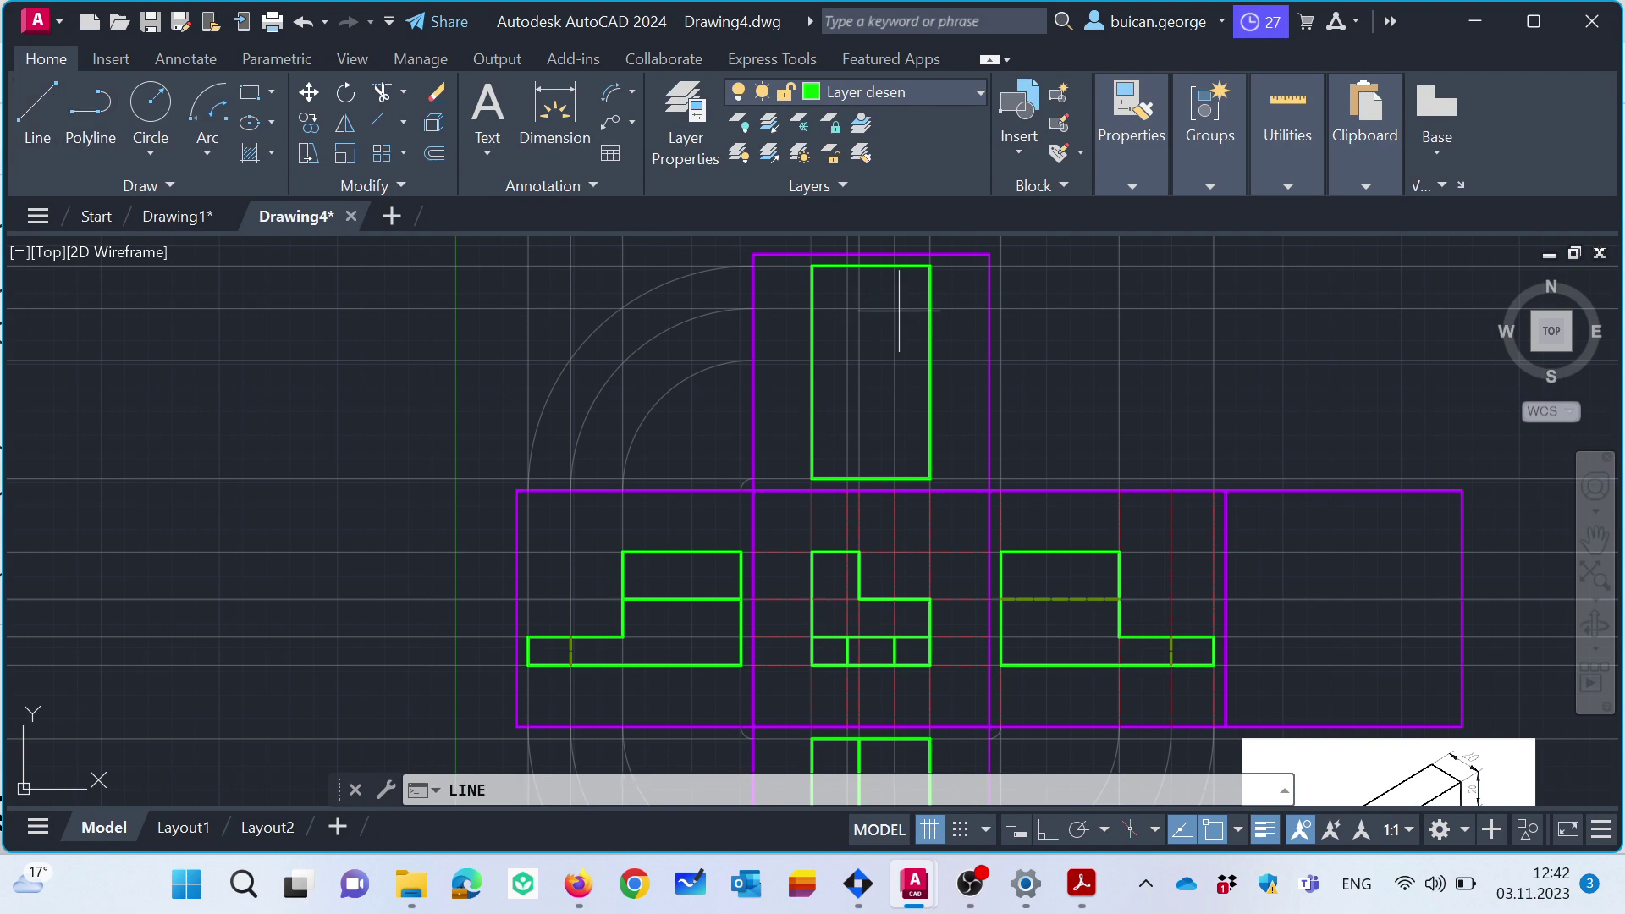
left_click(896, 268)
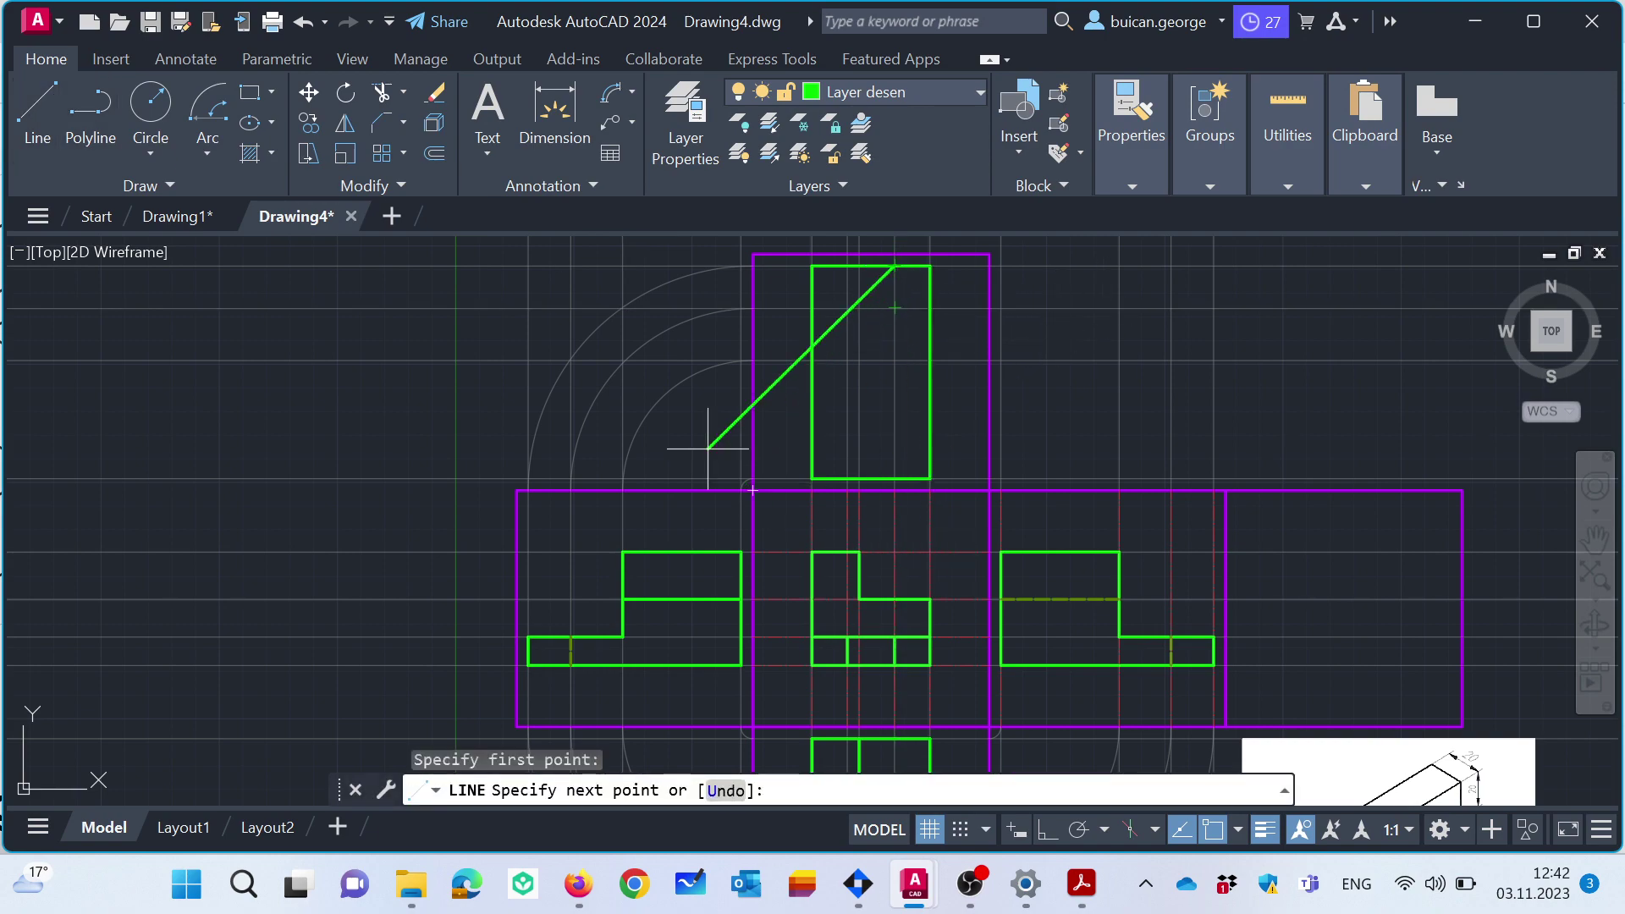
left_click(894, 309)
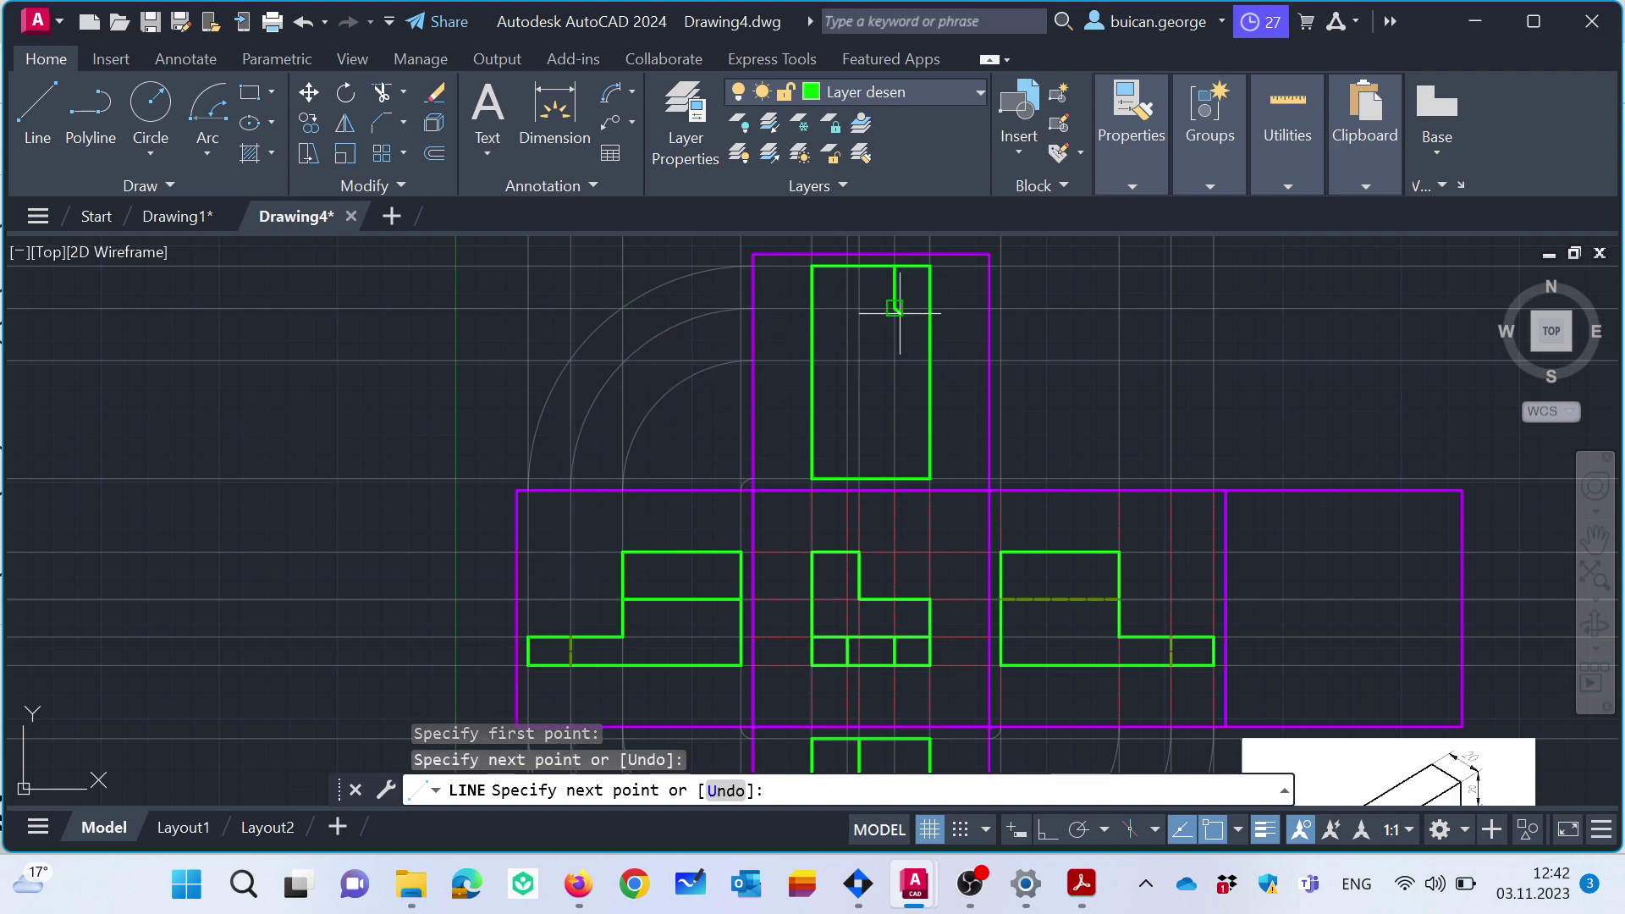
left_click(847, 309)
left_click(847, 266)
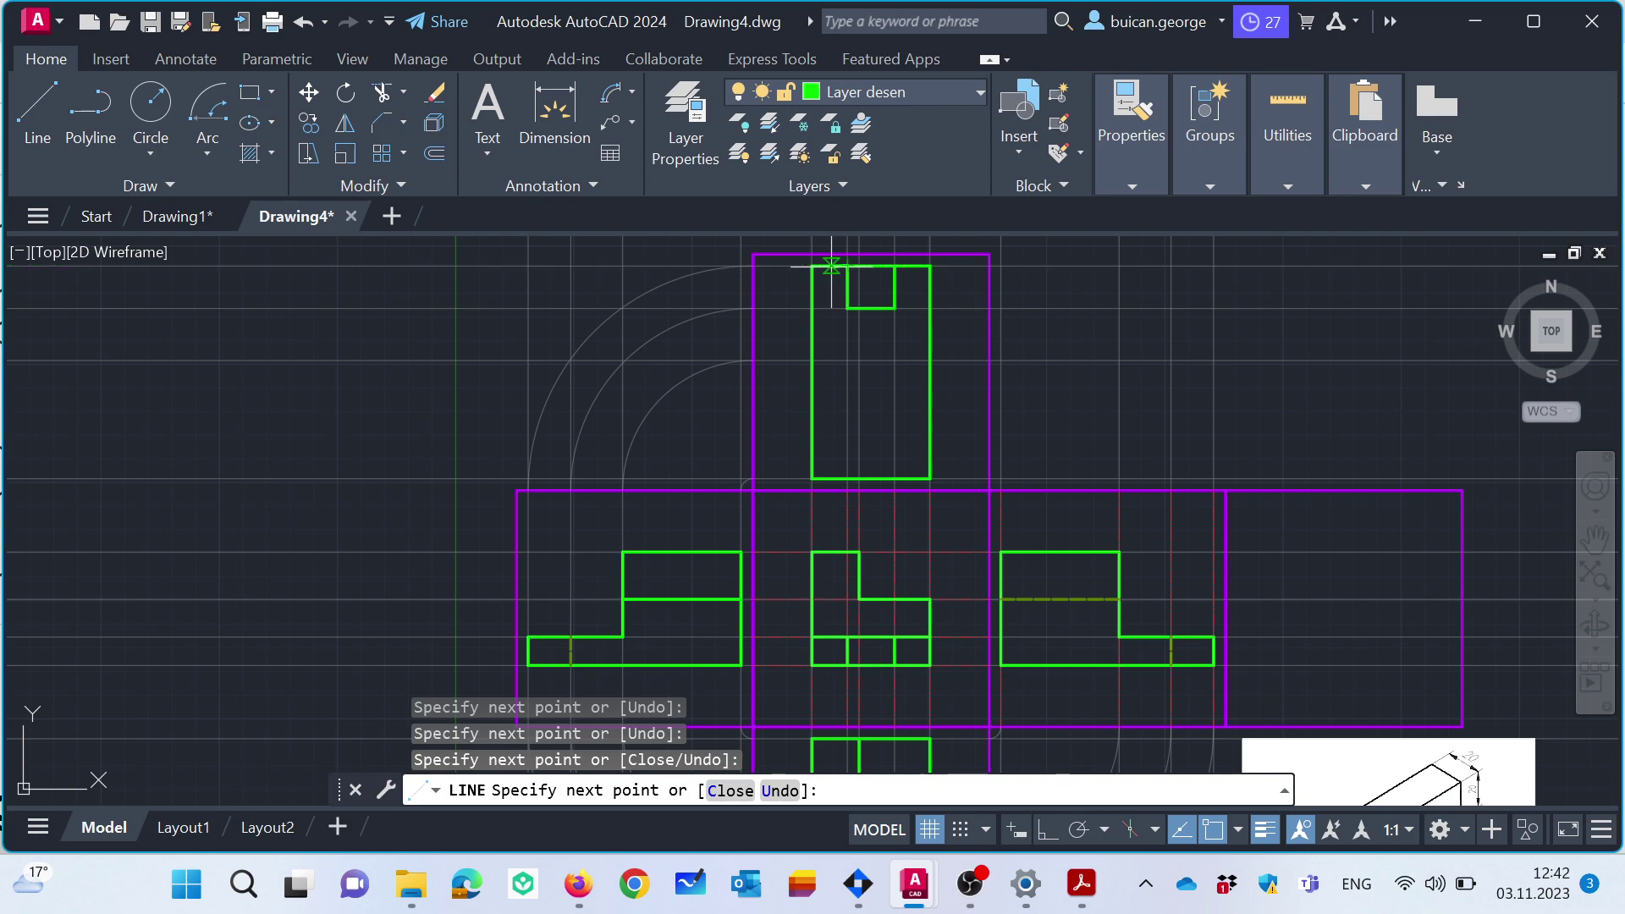
key("Escape")
Trim away the top-edge segment between the notch's sides.
type("tr")
key("Return")
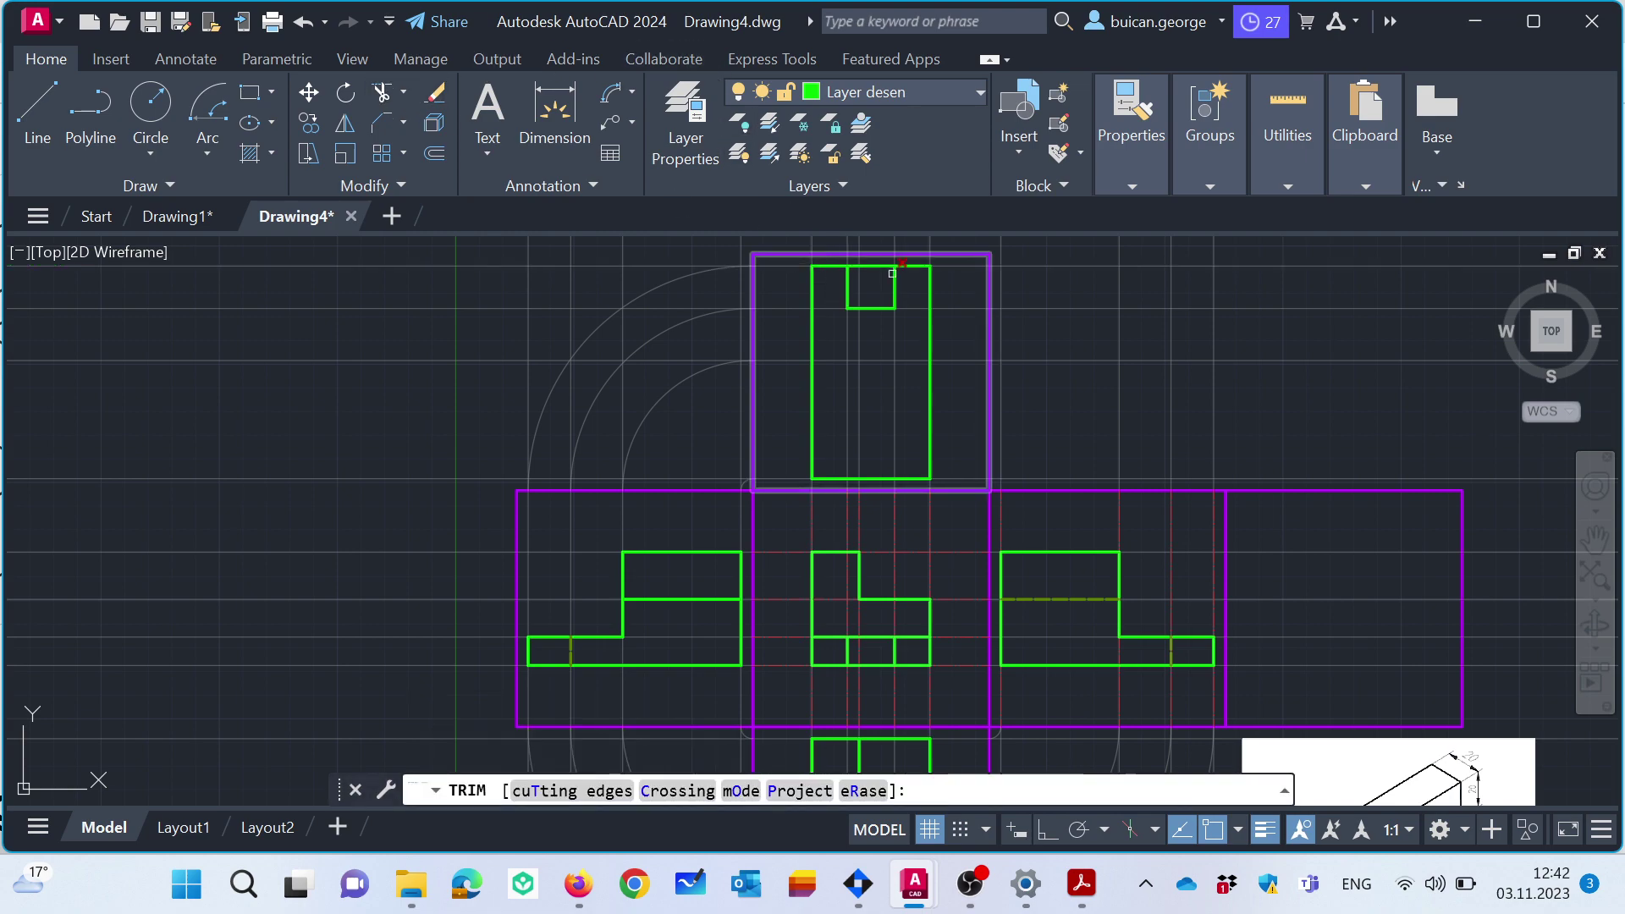
left_click(865, 266)
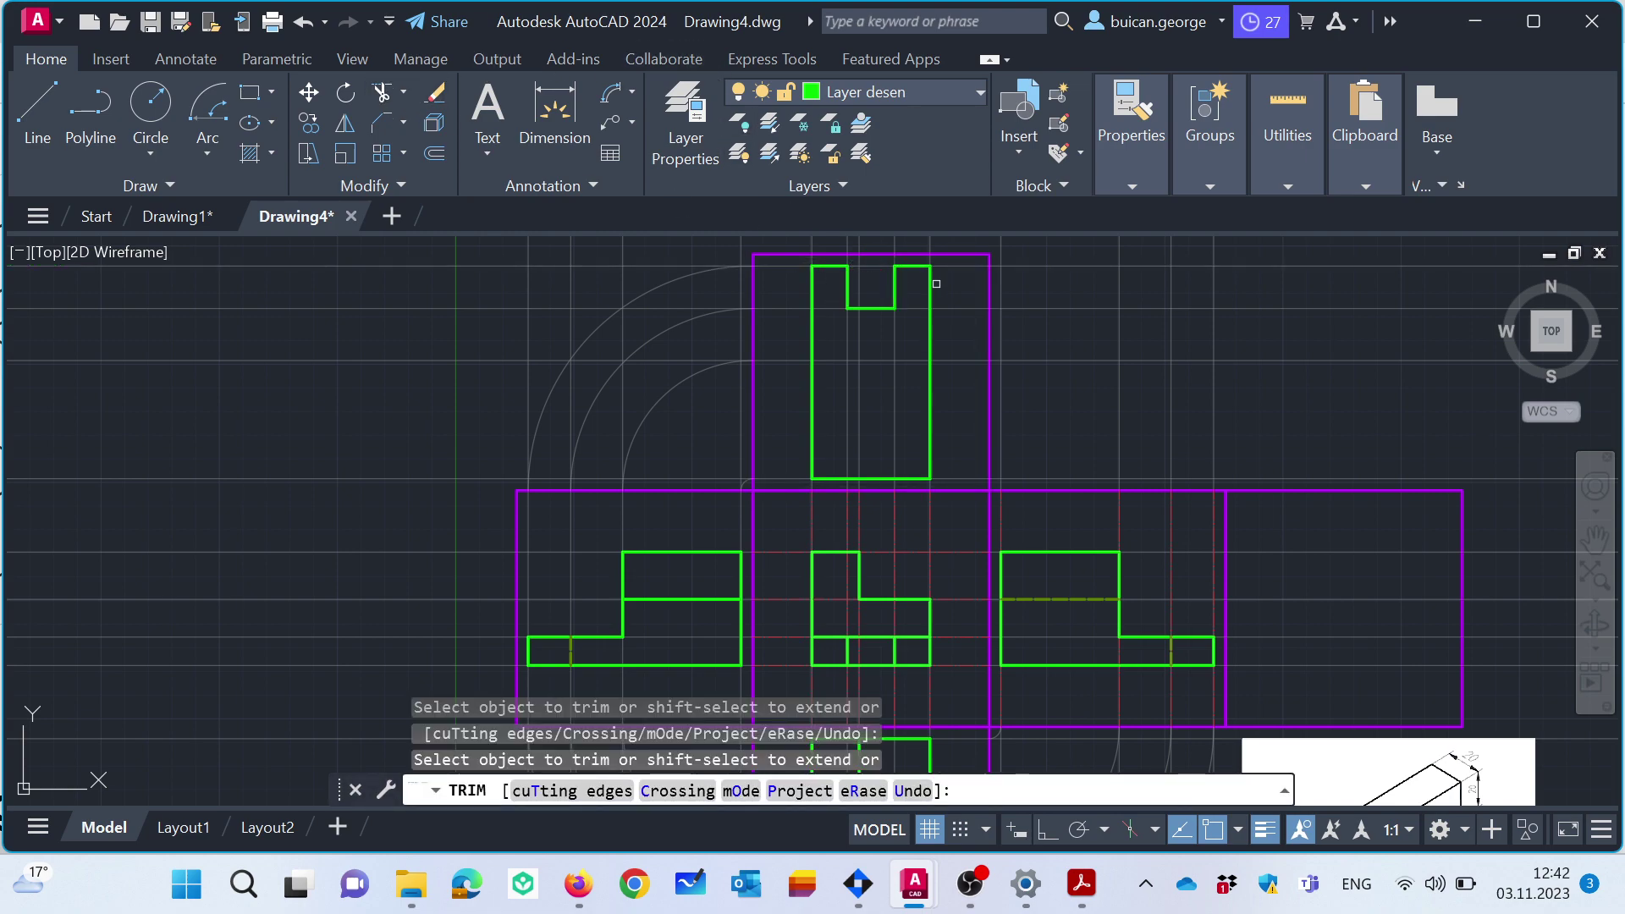
key("Escape")
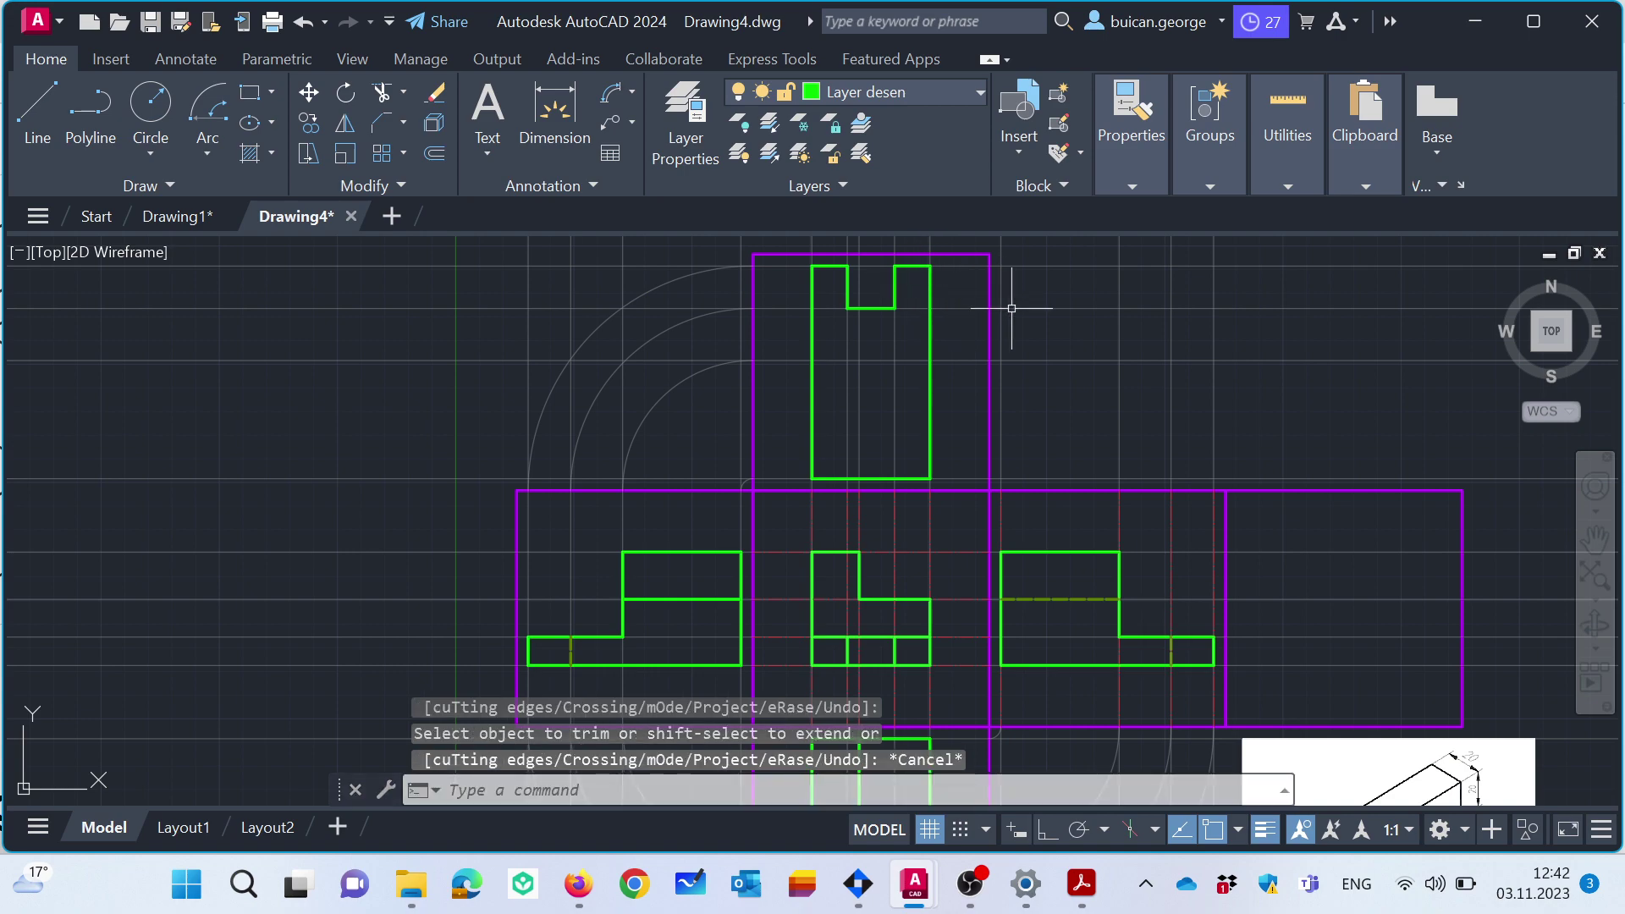
scroll(1032, 355, "down", 2)
scroll(1032, 355, "up", 2)
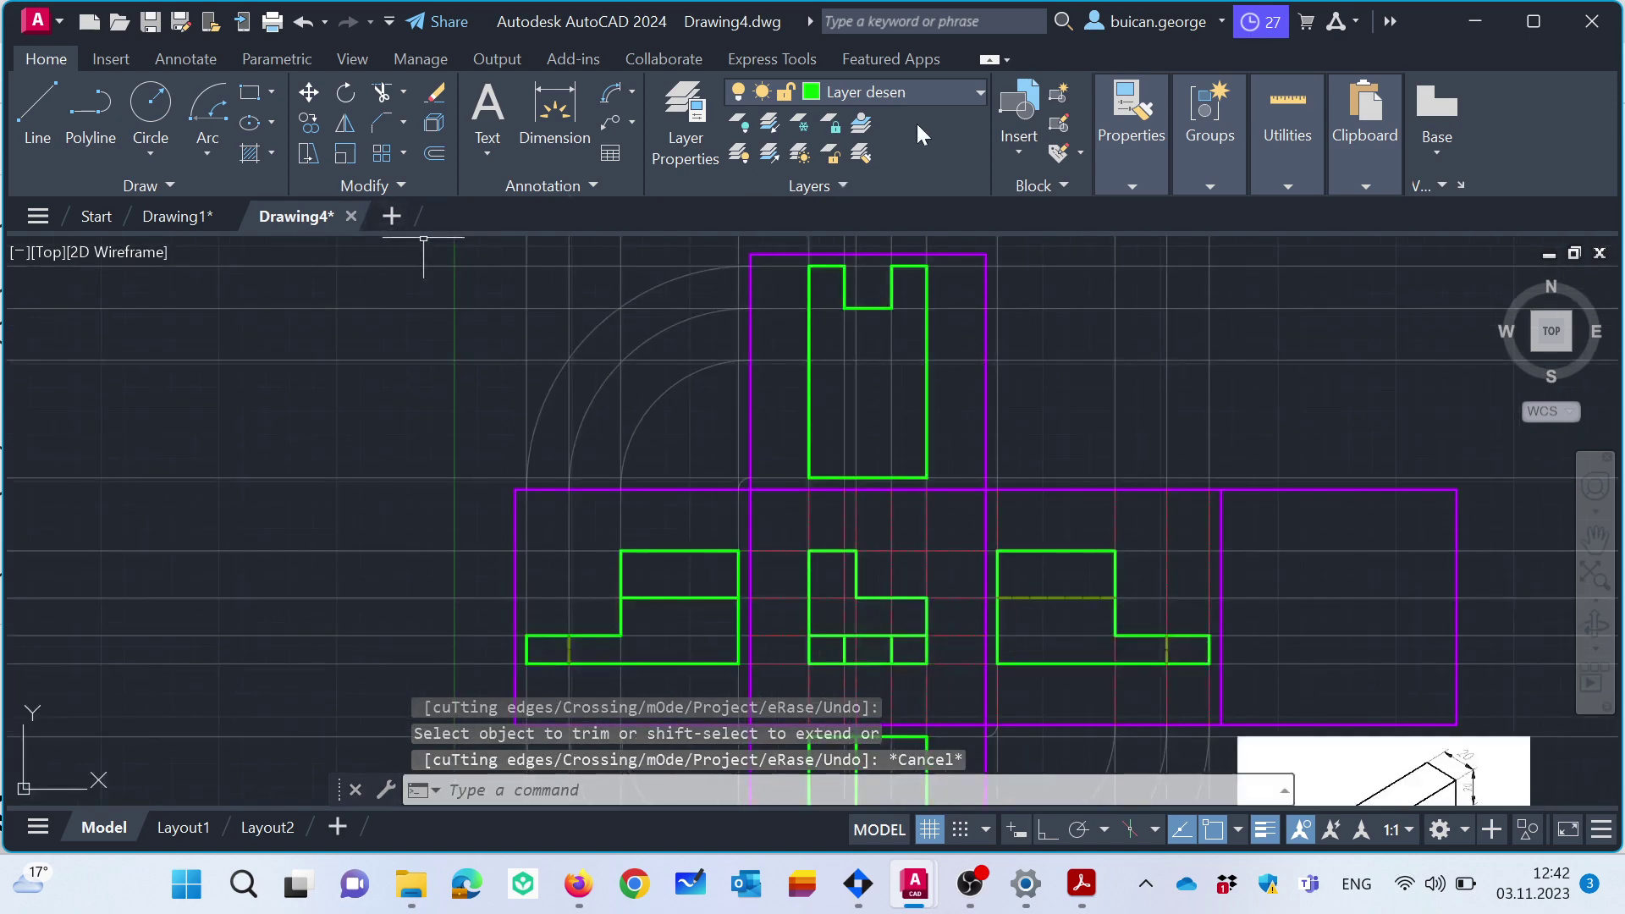
left_click(901, 97)
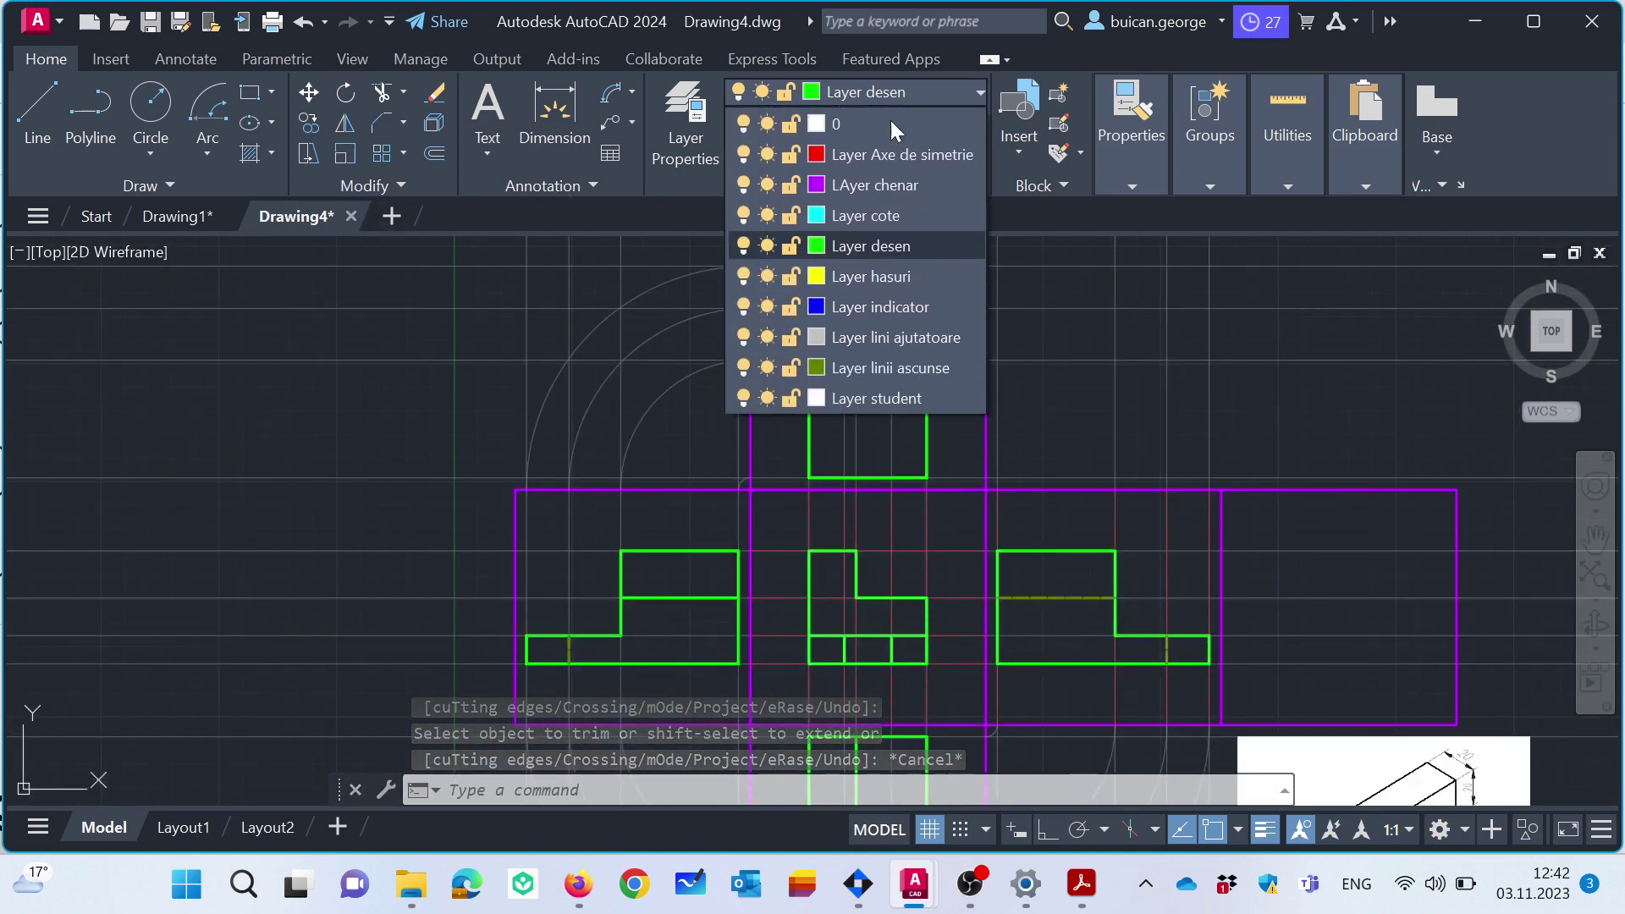
left_click(849, 362)
left_click(47, 109)
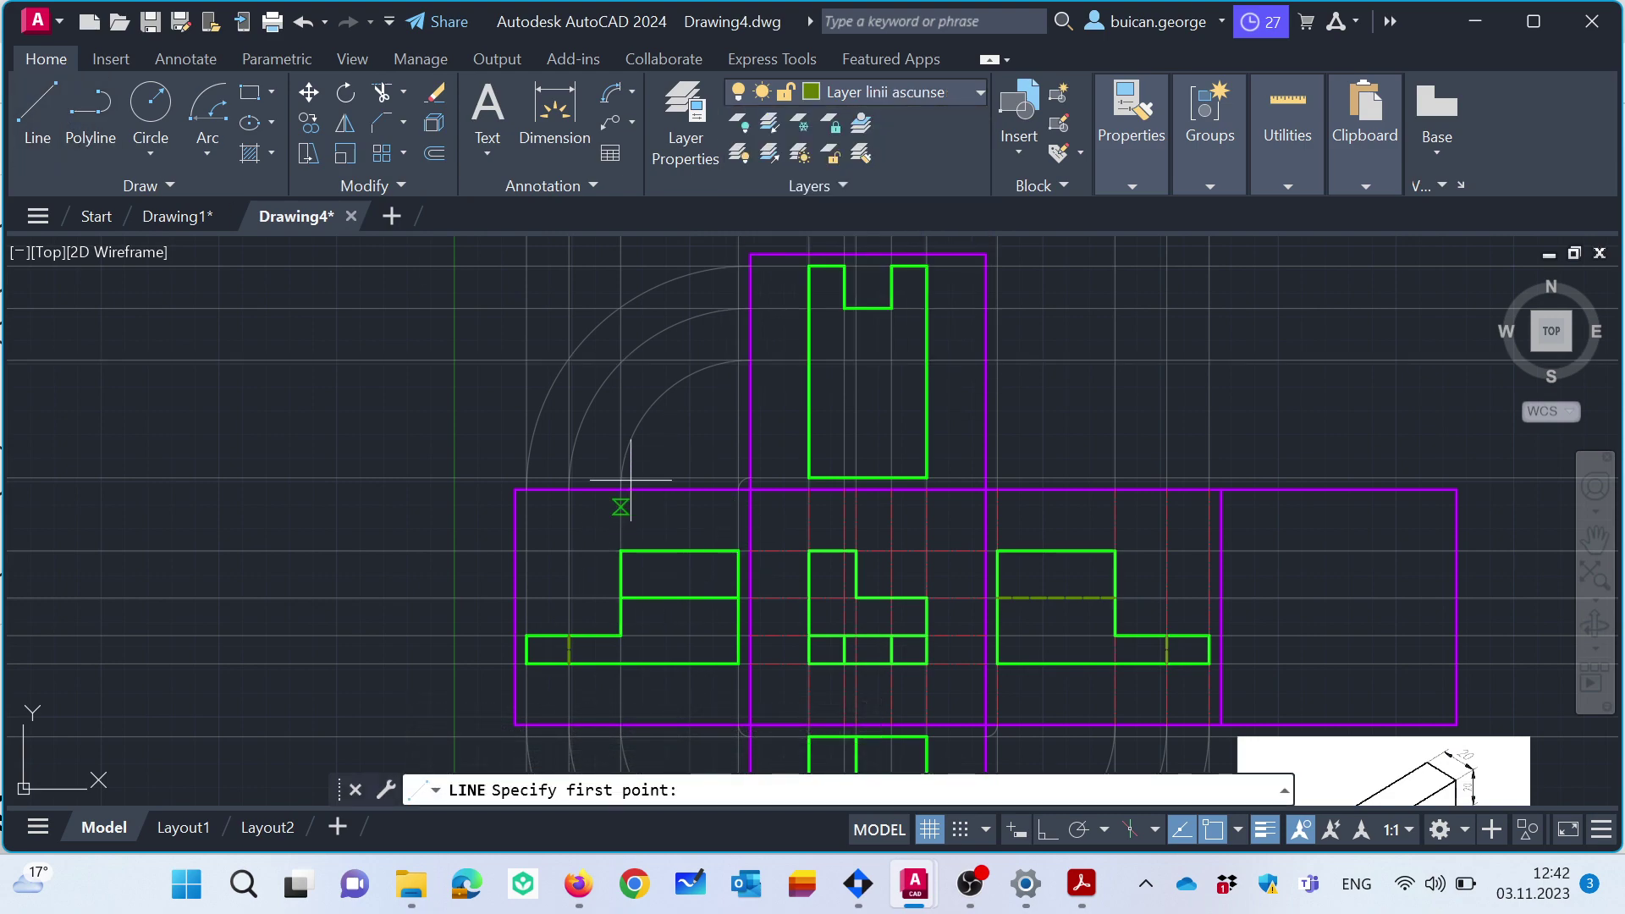
left_click(809, 359)
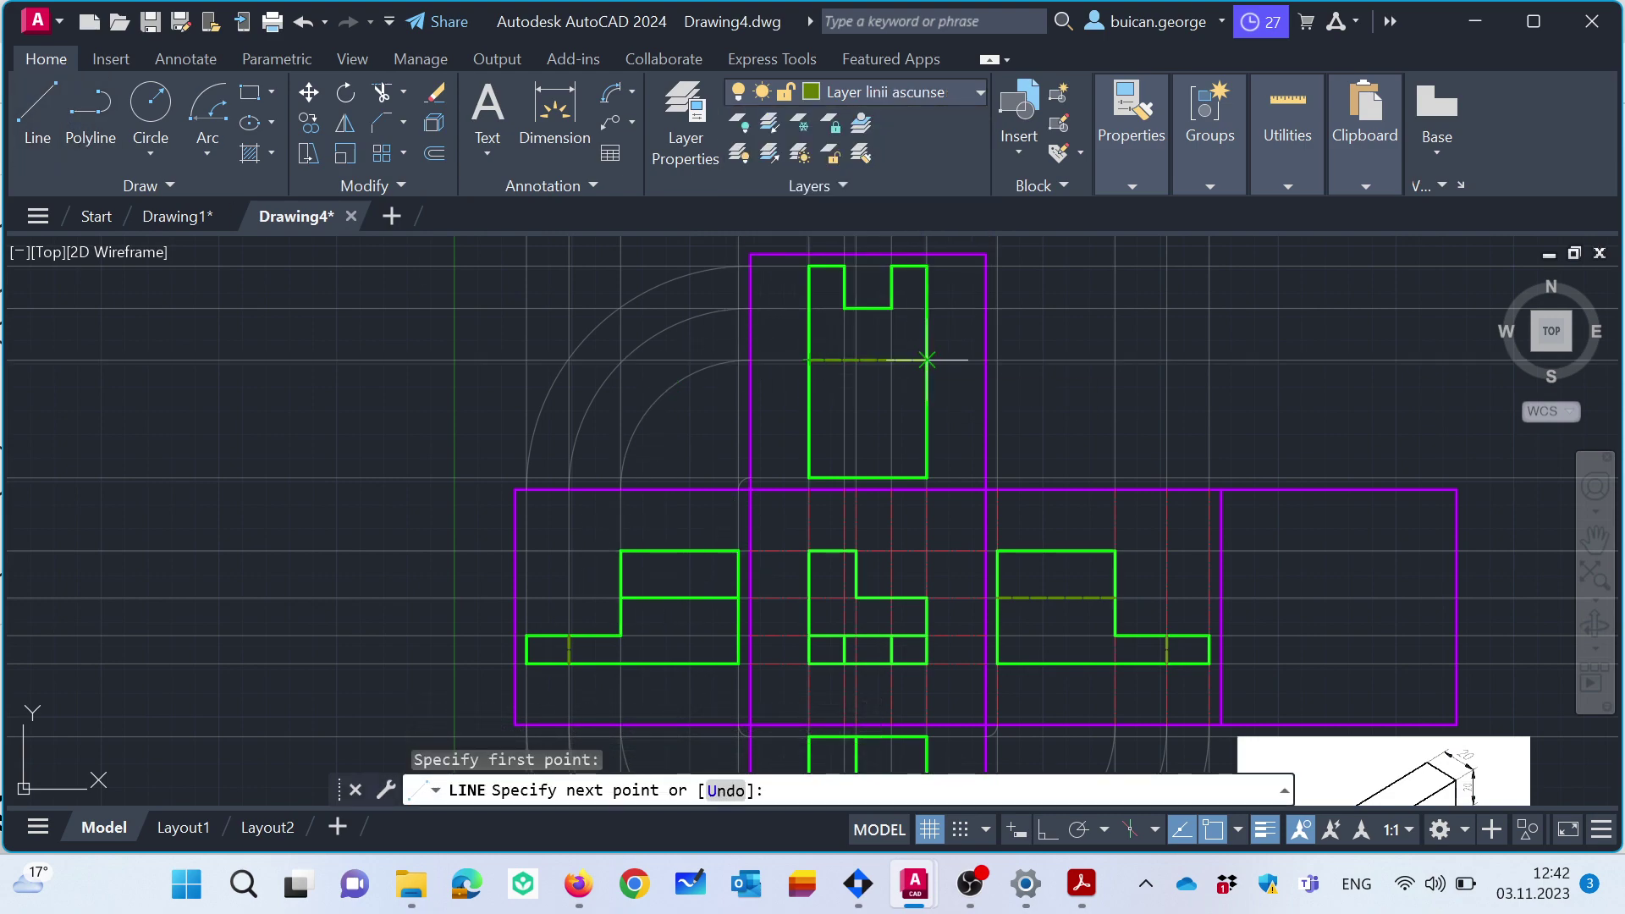
left_click(926, 360)
key("Escape")
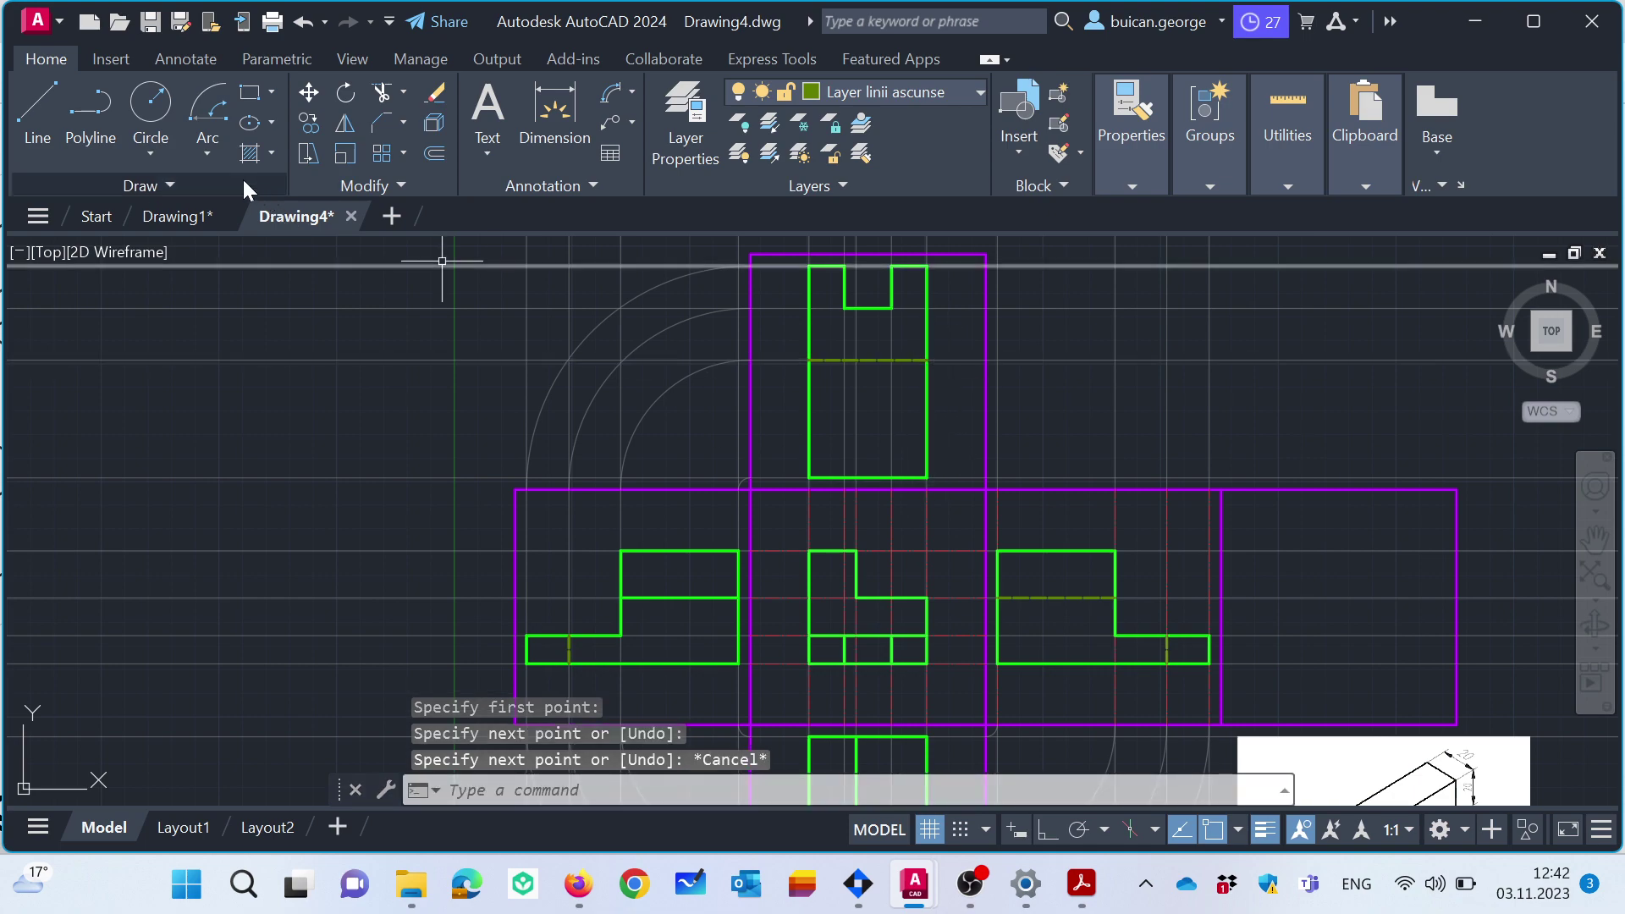
left_click(37, 108)
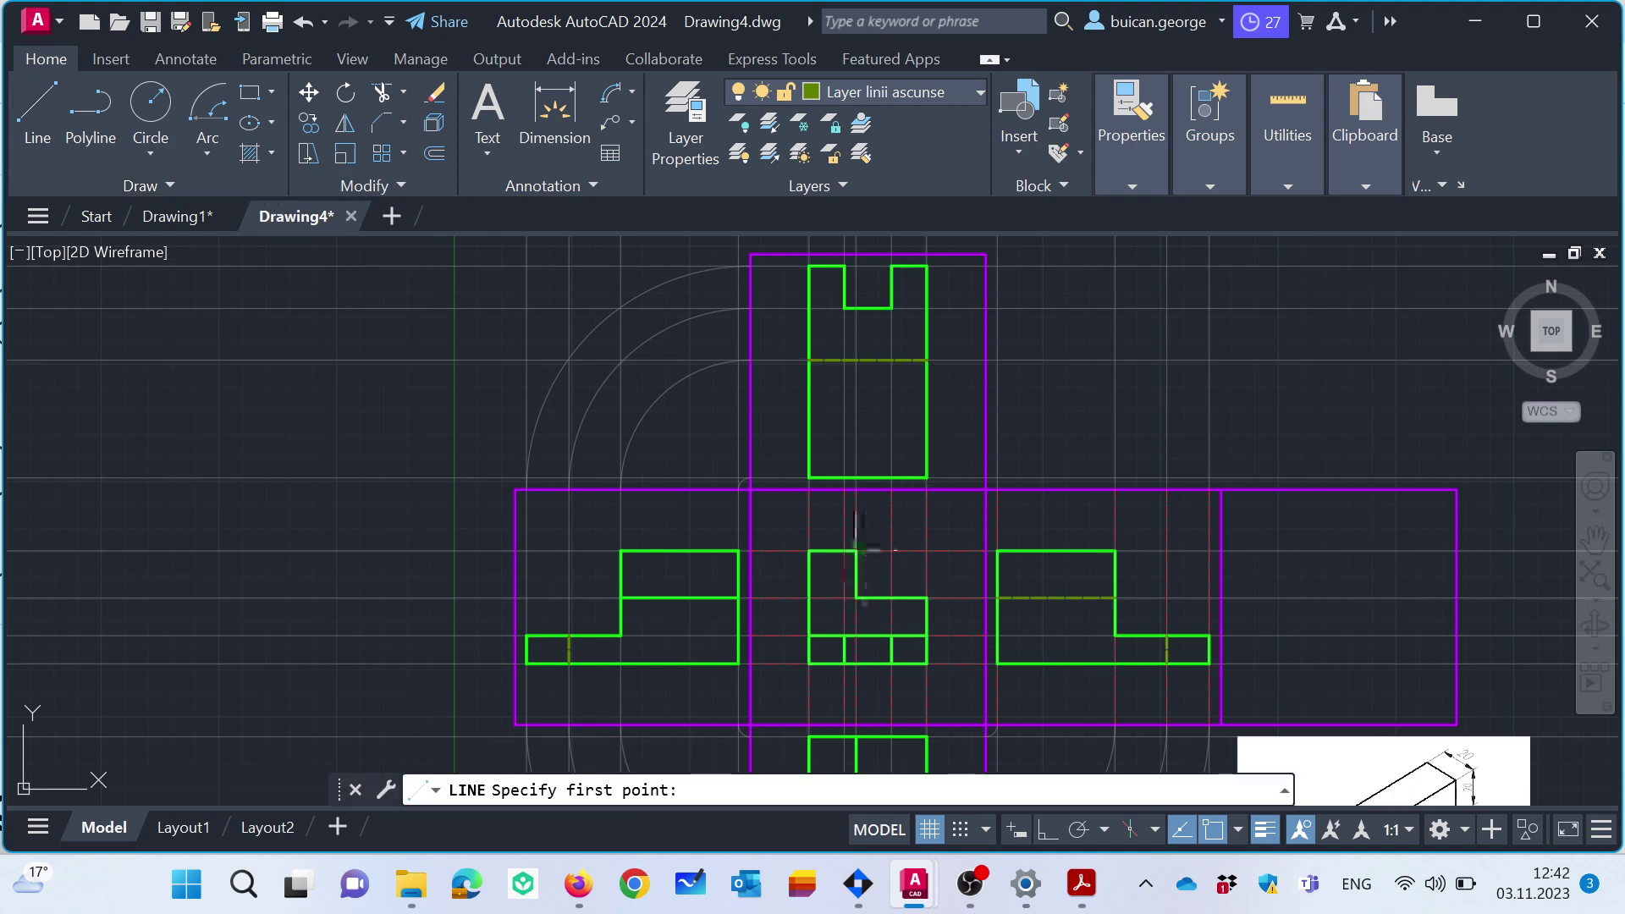
left_click(856, 360)
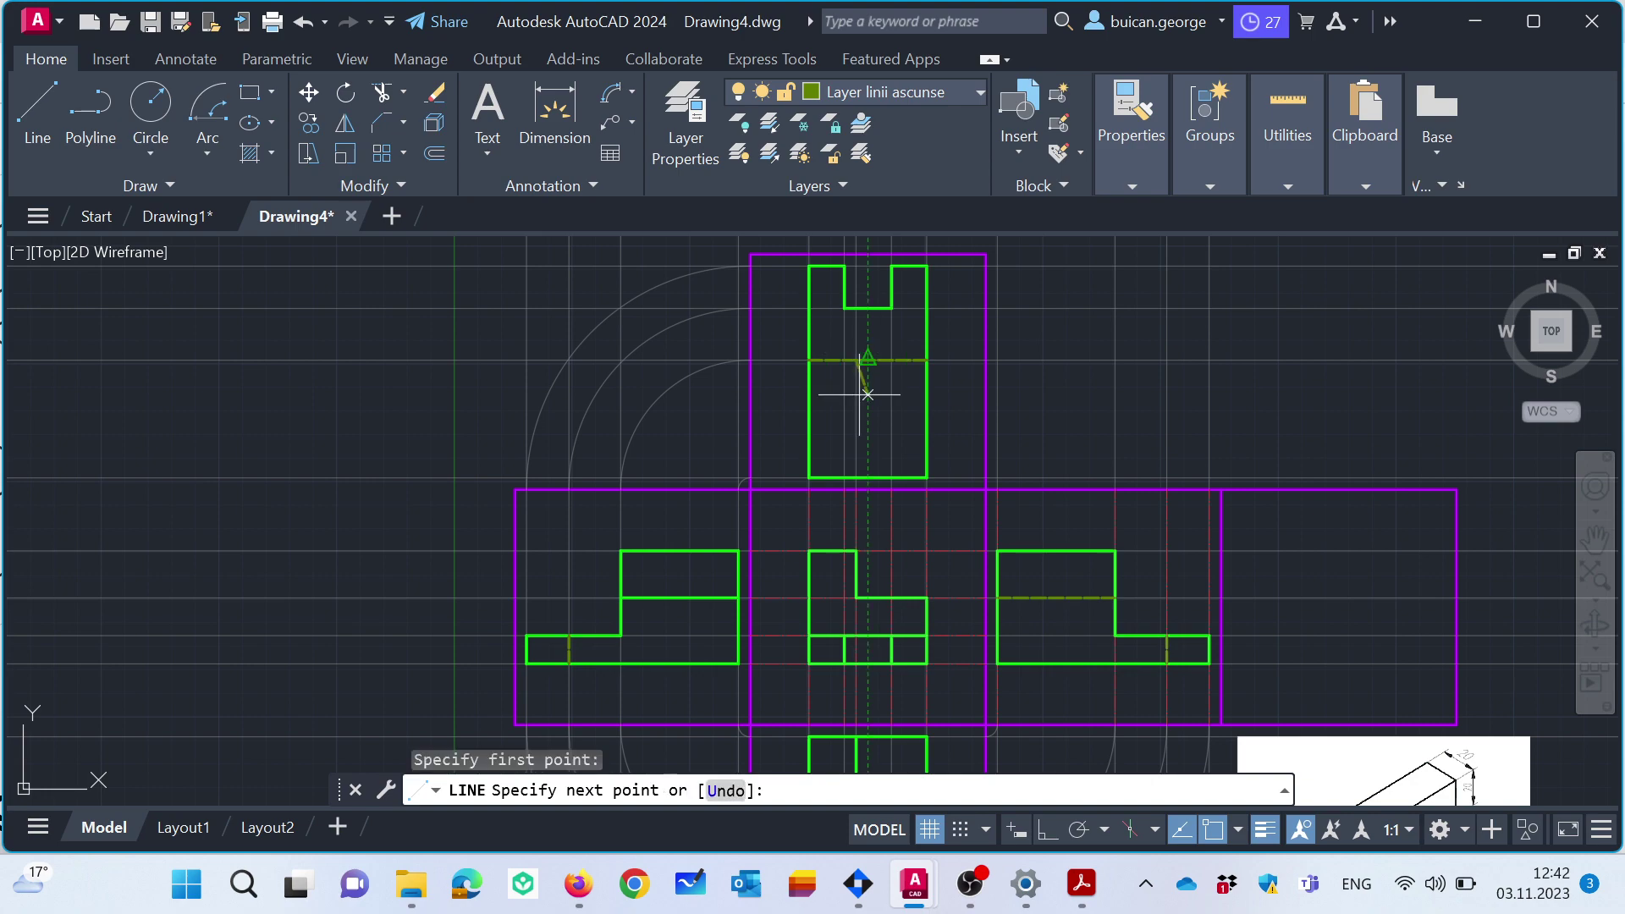
left_click(856, 478)
key("Escape")
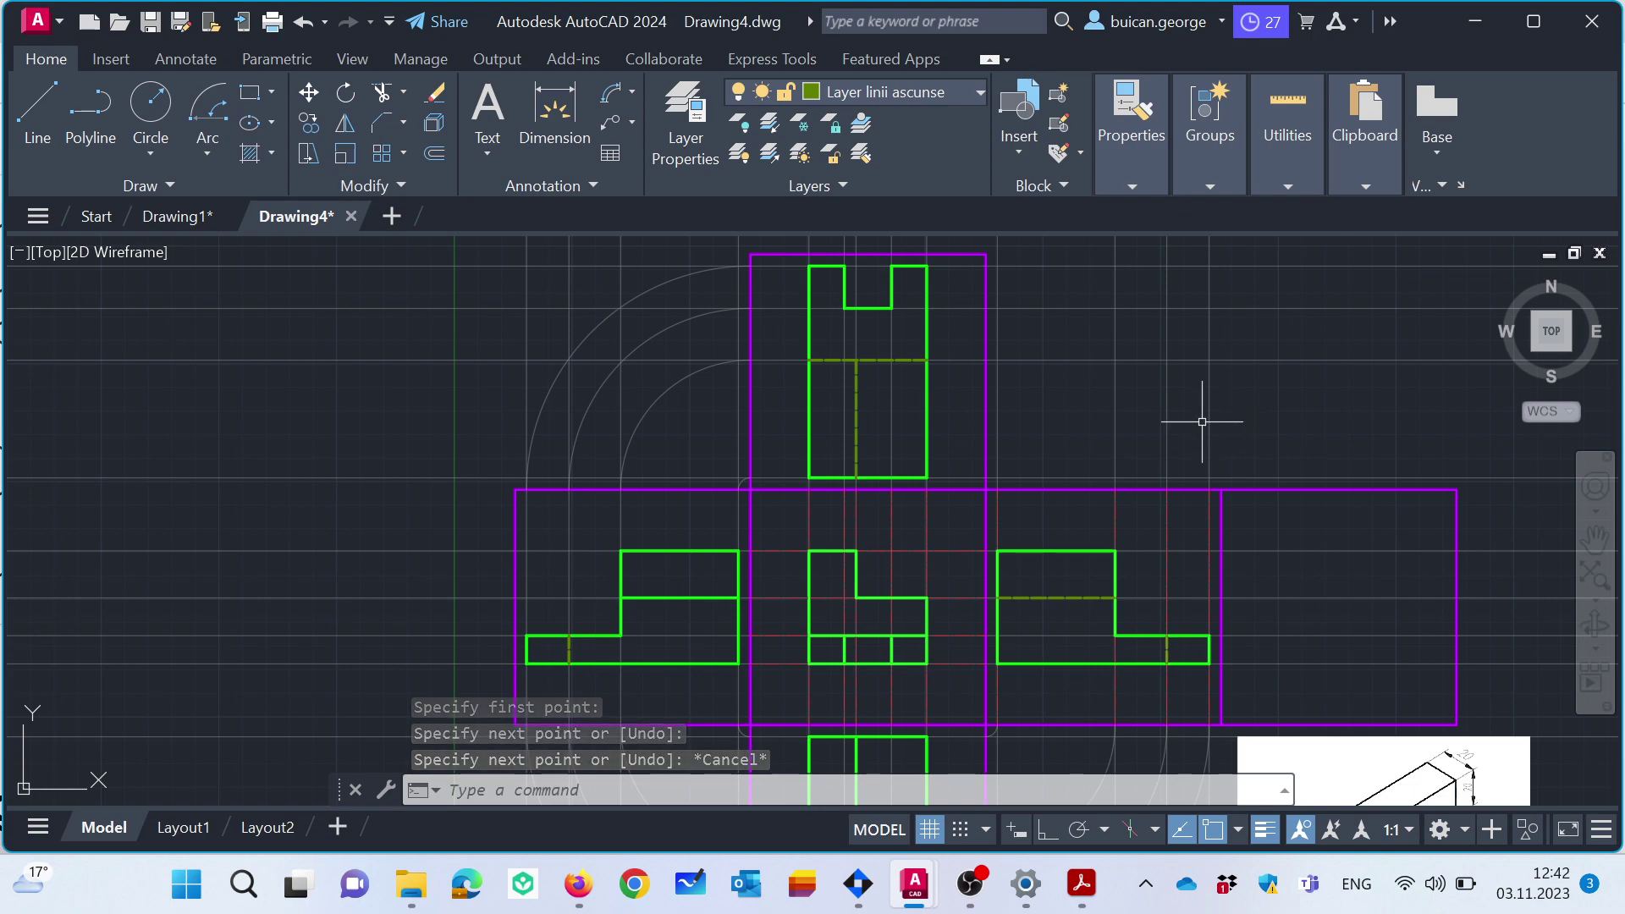
scroll(1089, 470, "down", 2)
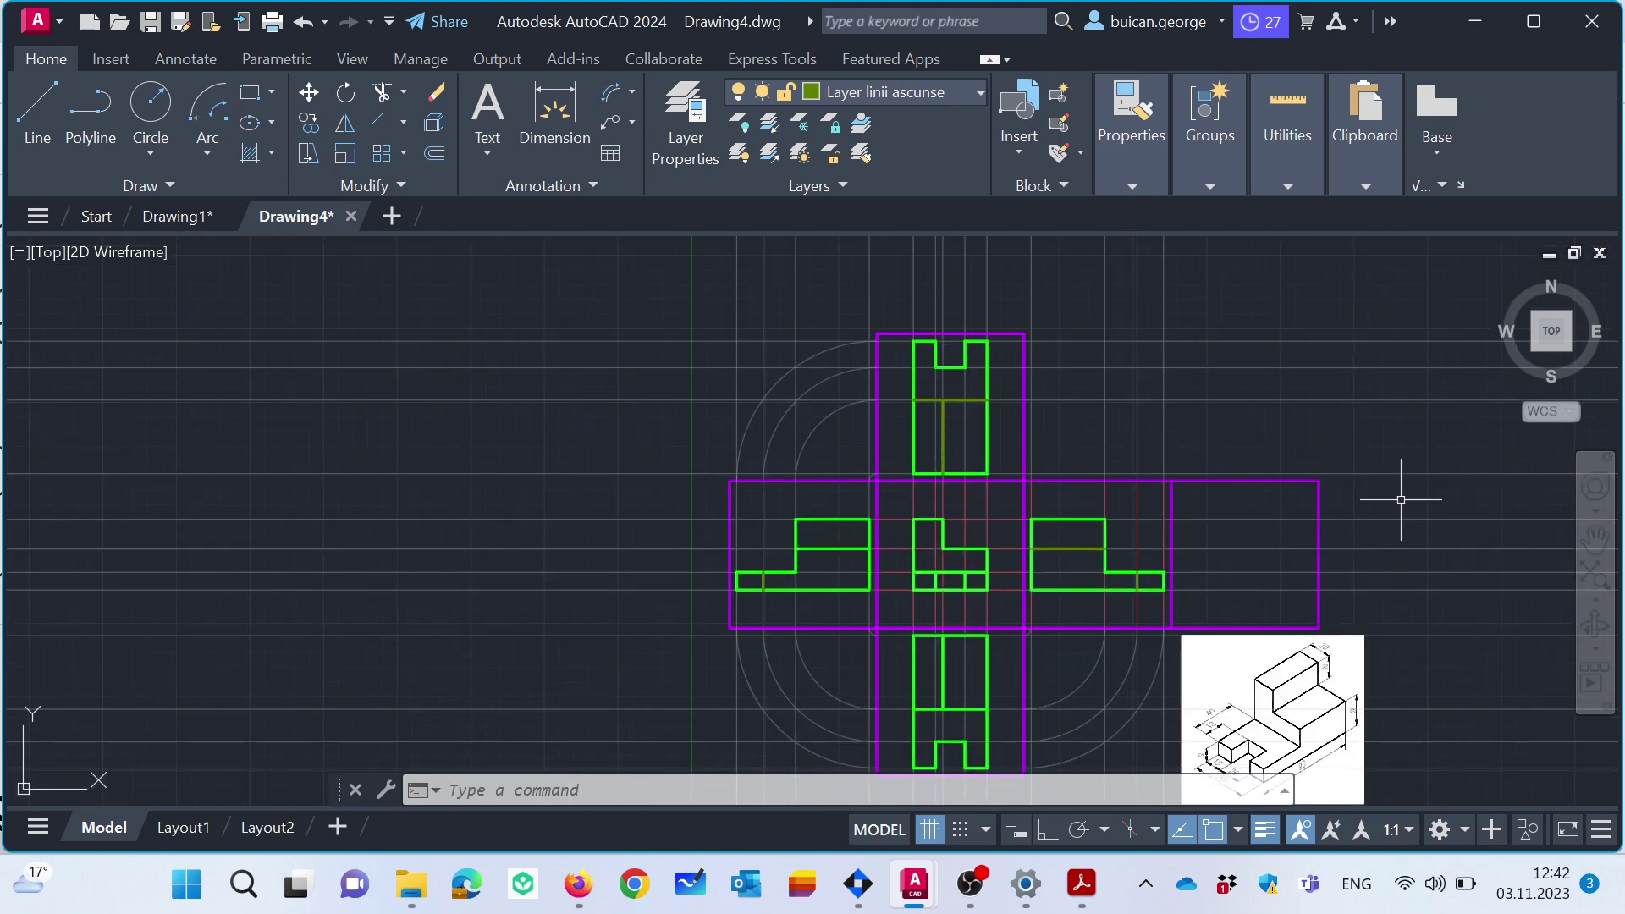
middle_click_drag(1400, 494, 1267, 459)
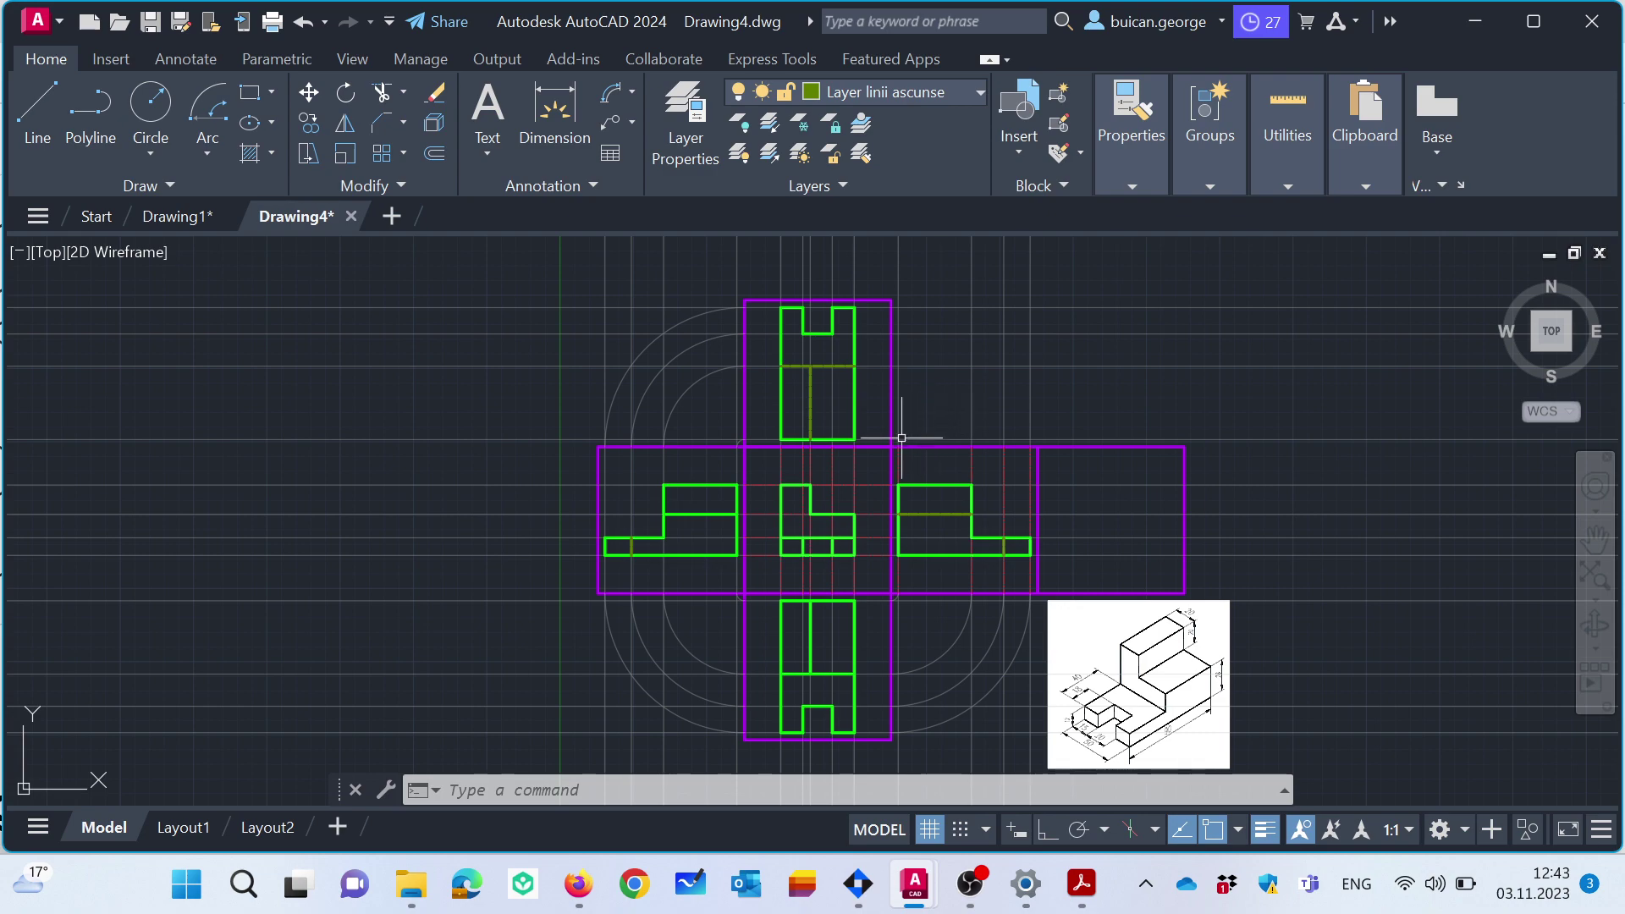
Switch off Layer lini ajutatoare's bulb to hide all grey construction lines and arcs.
scroll(902, 437, "up", 2)
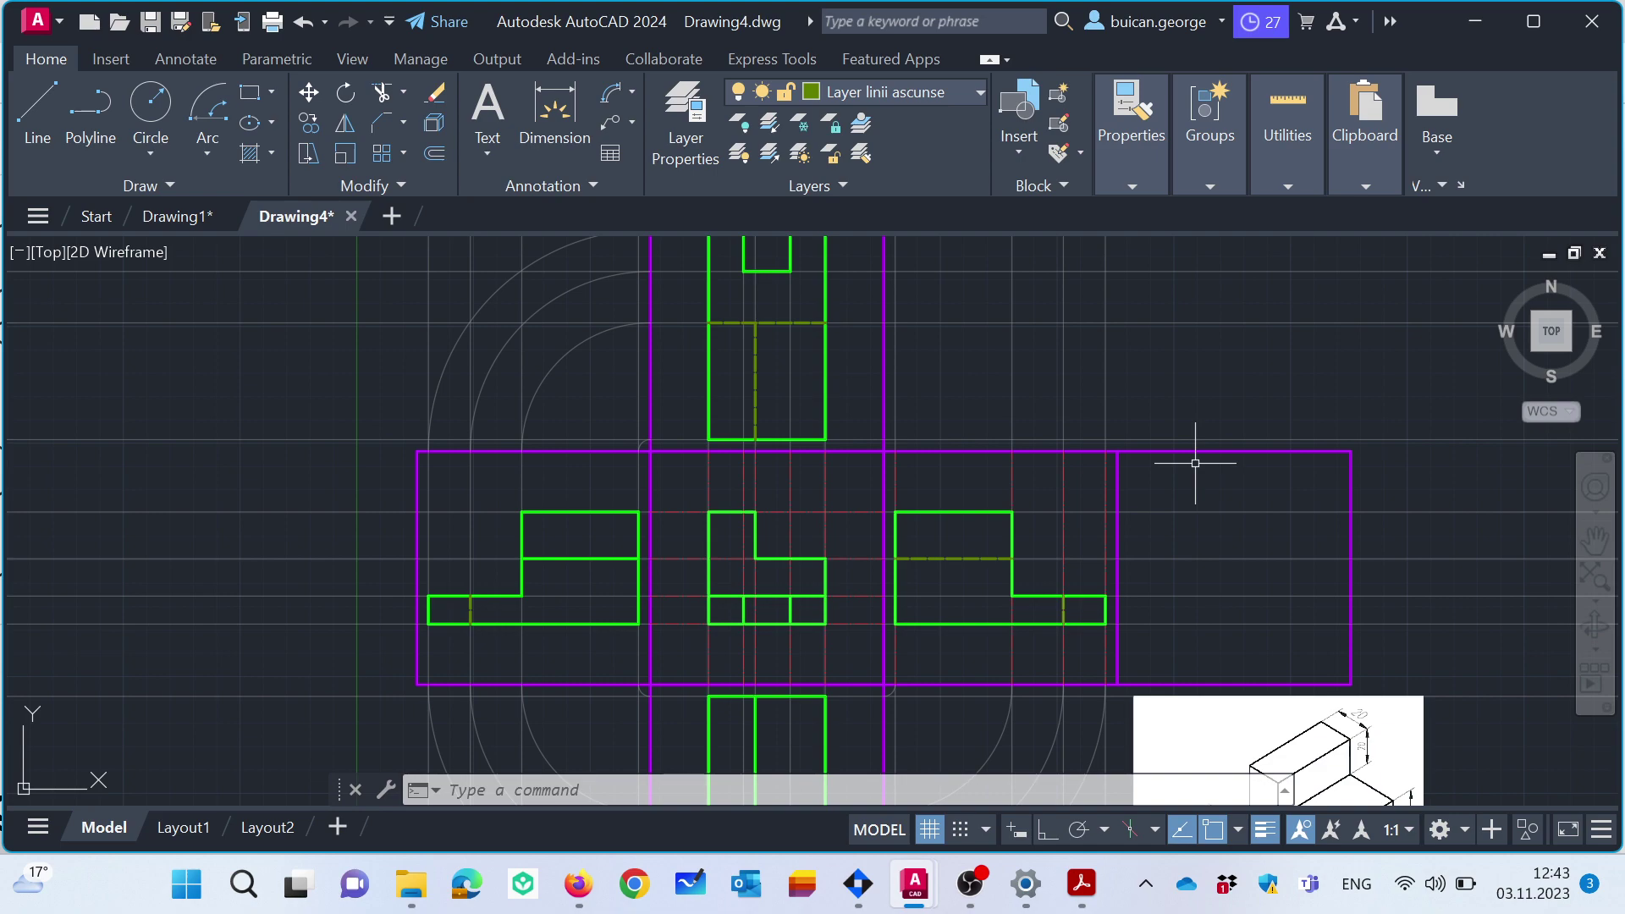
left_click(859, 465)
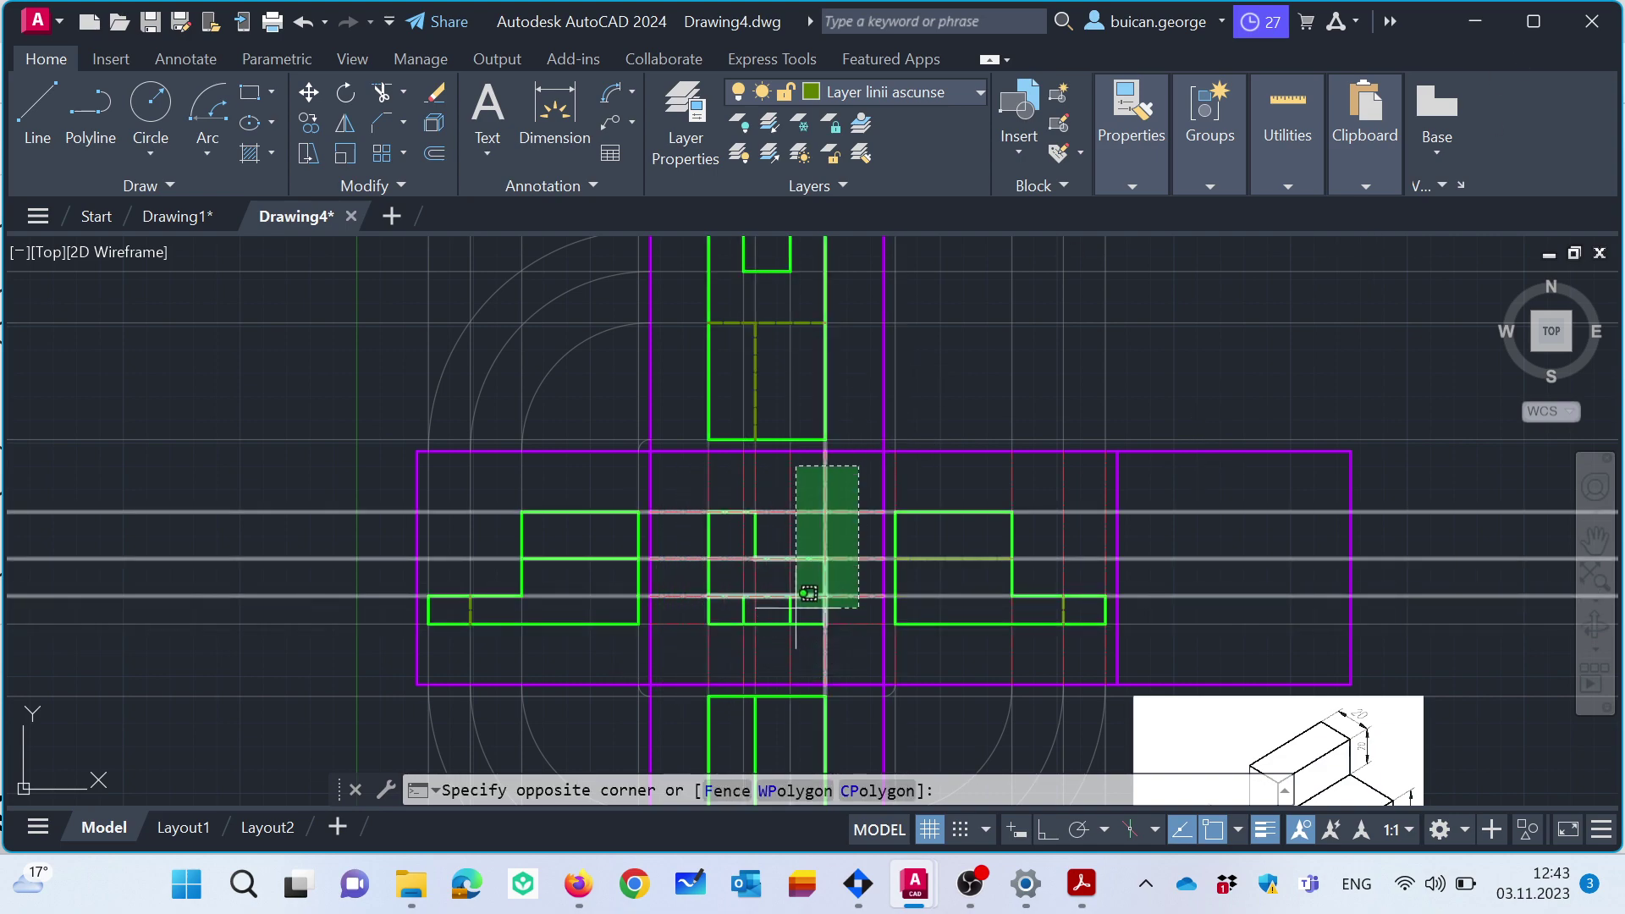
key("Escape")
left_click(966, 93)
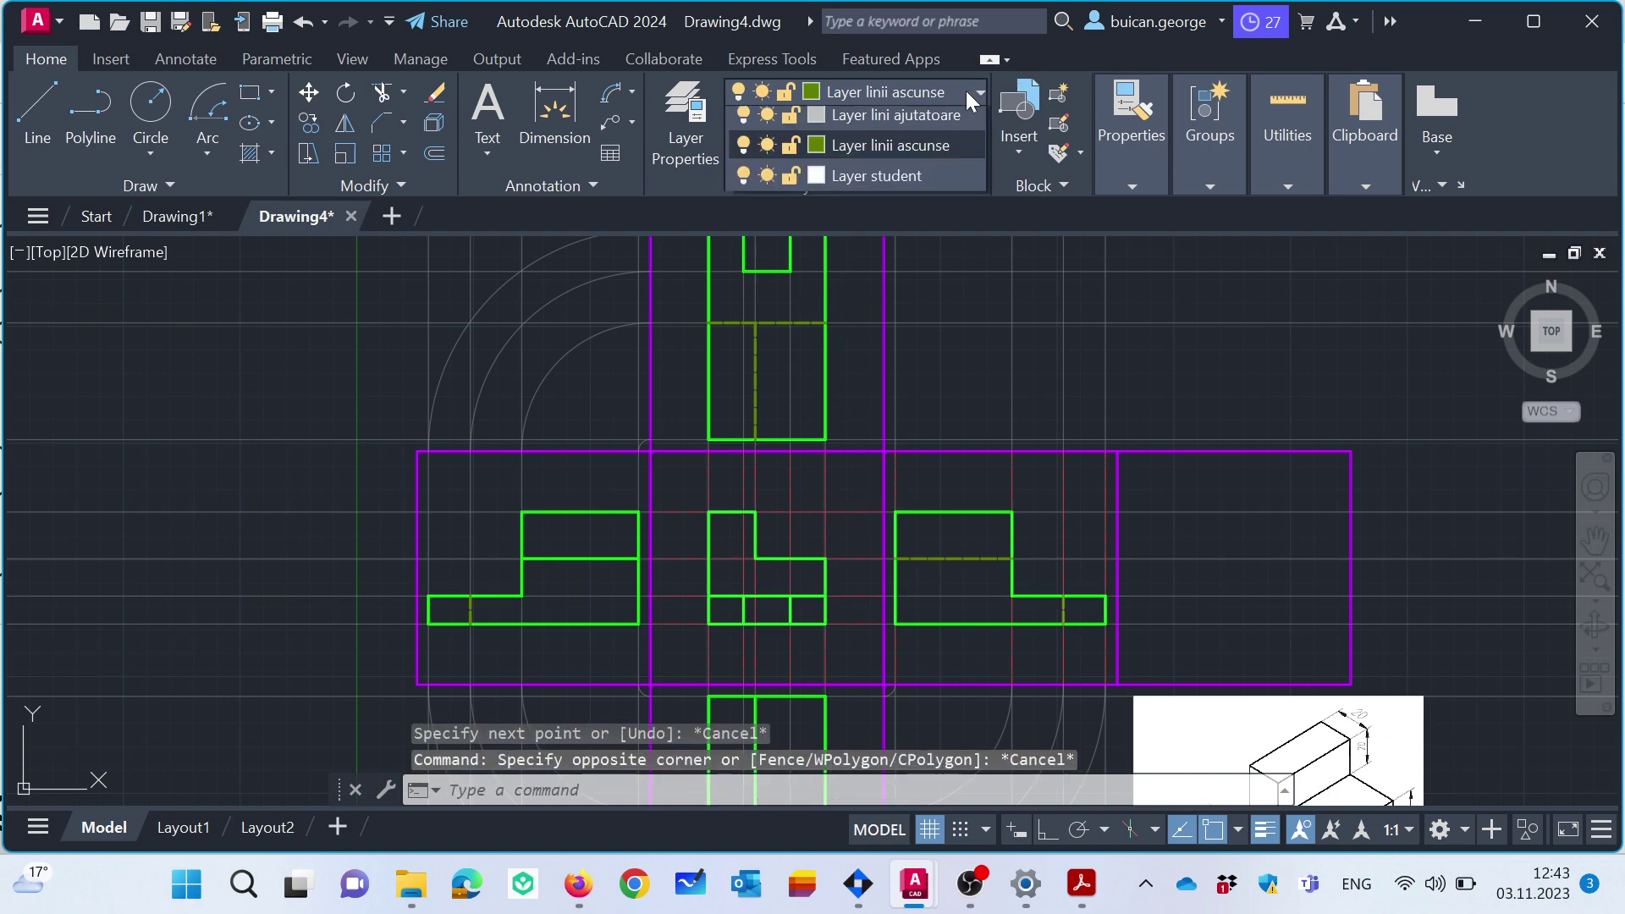
left_click(745, 337)
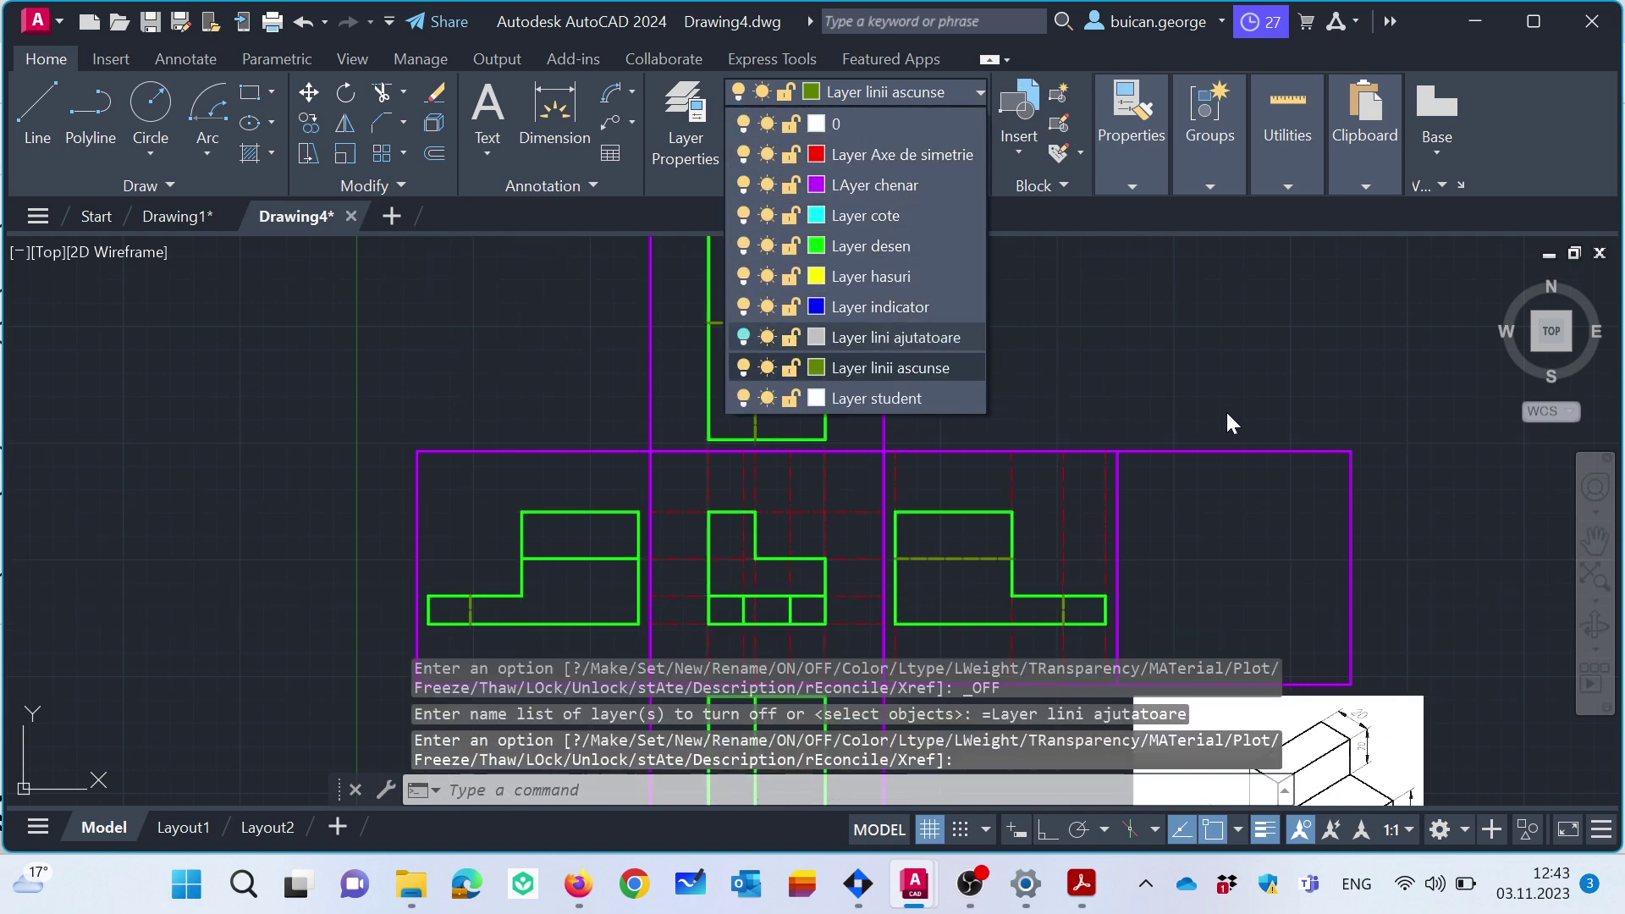
left_click(1259, 421)
scroll(948, 470, "down", 2)
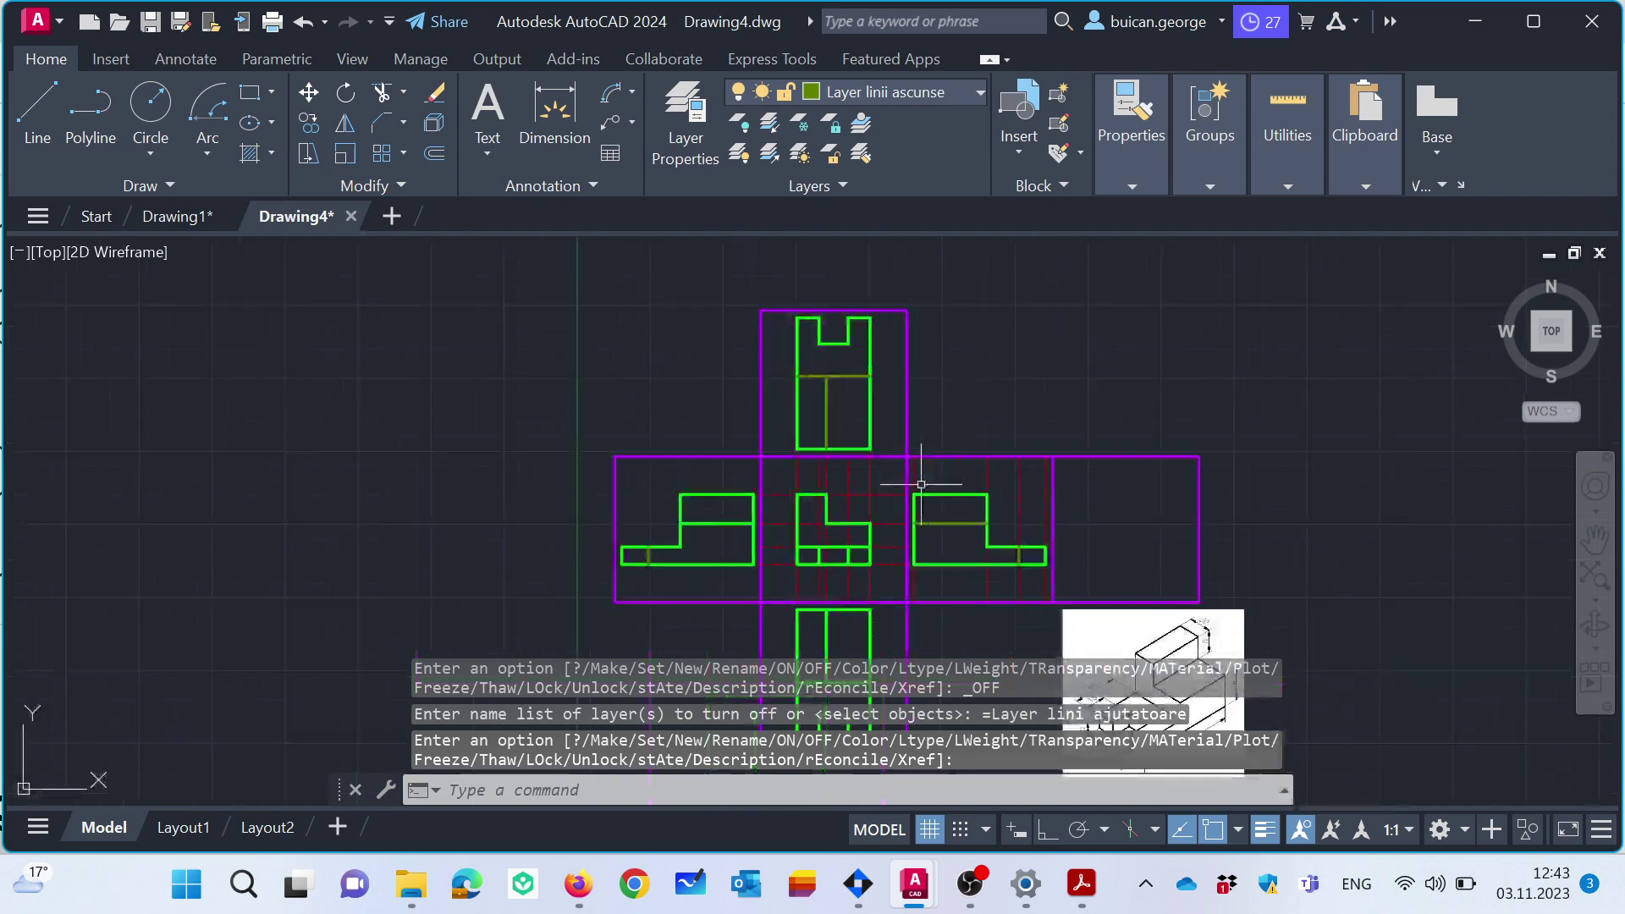
scroll(942, 326, "up", 1)
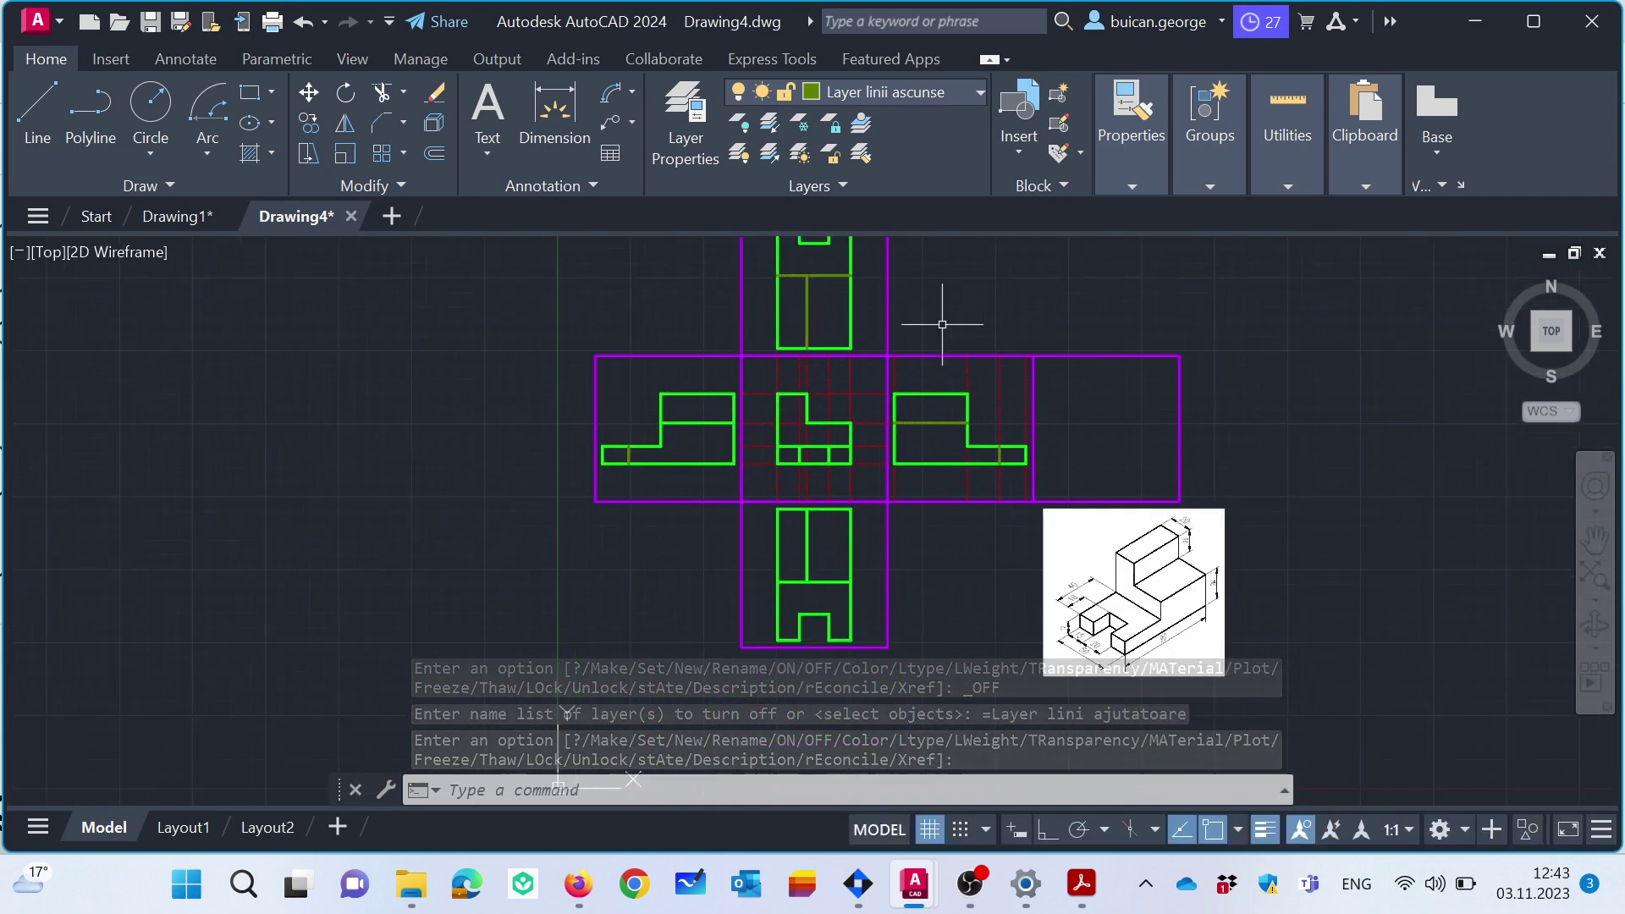
scroll(942, 324, "up", 1)
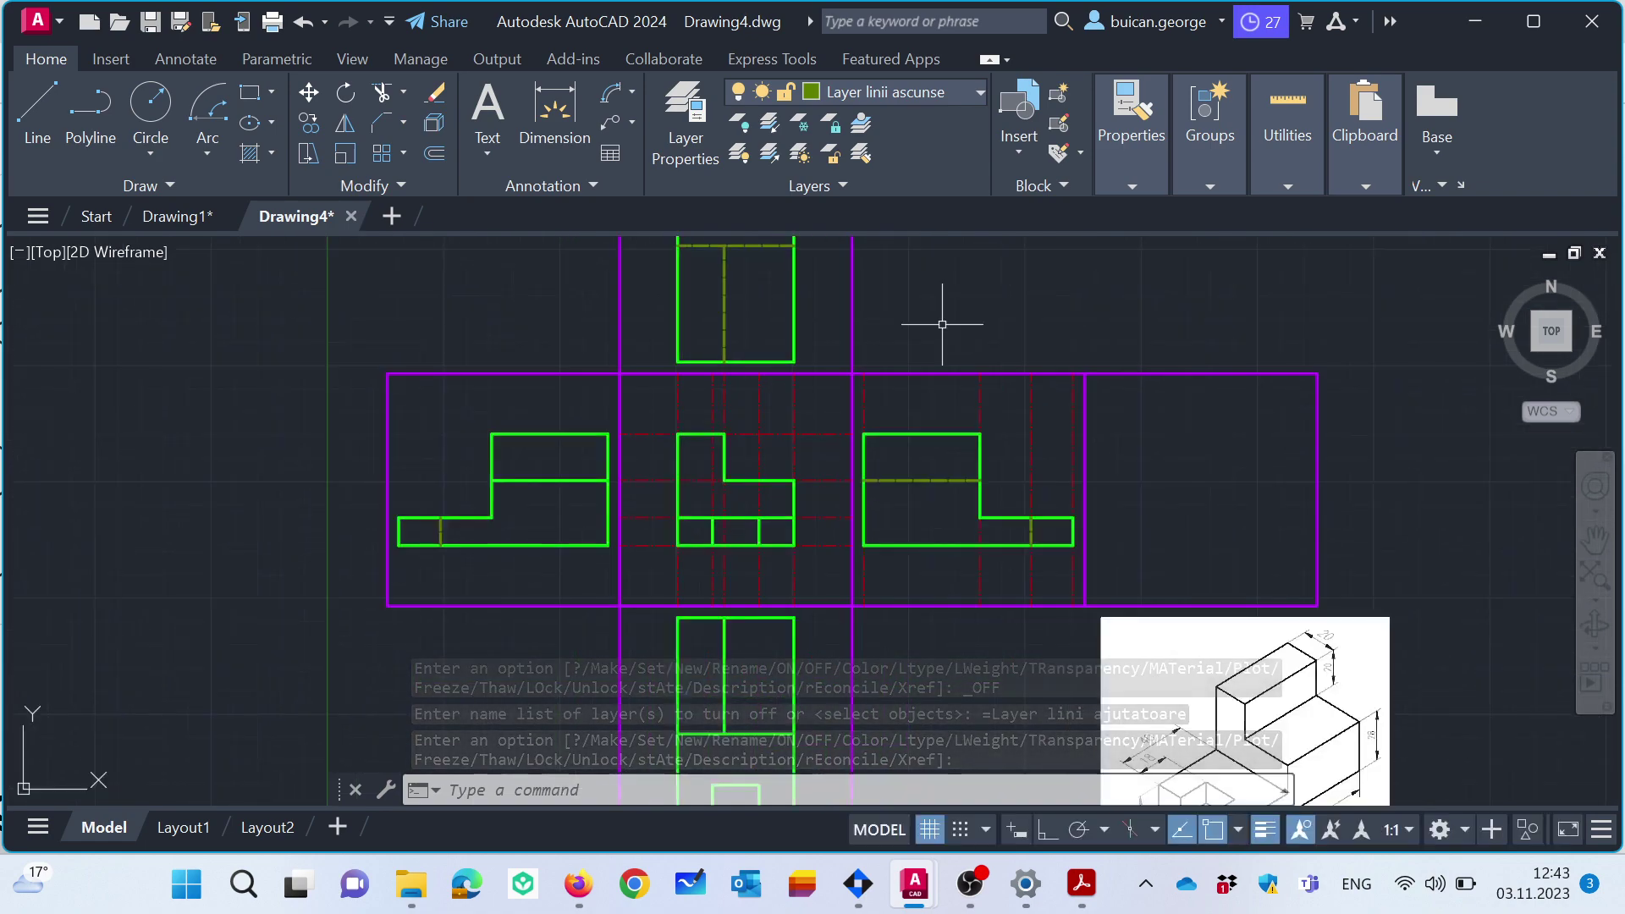
Copy the central view from its frame's lower edge into the empty right-hand frame.
left_click(825, 410)
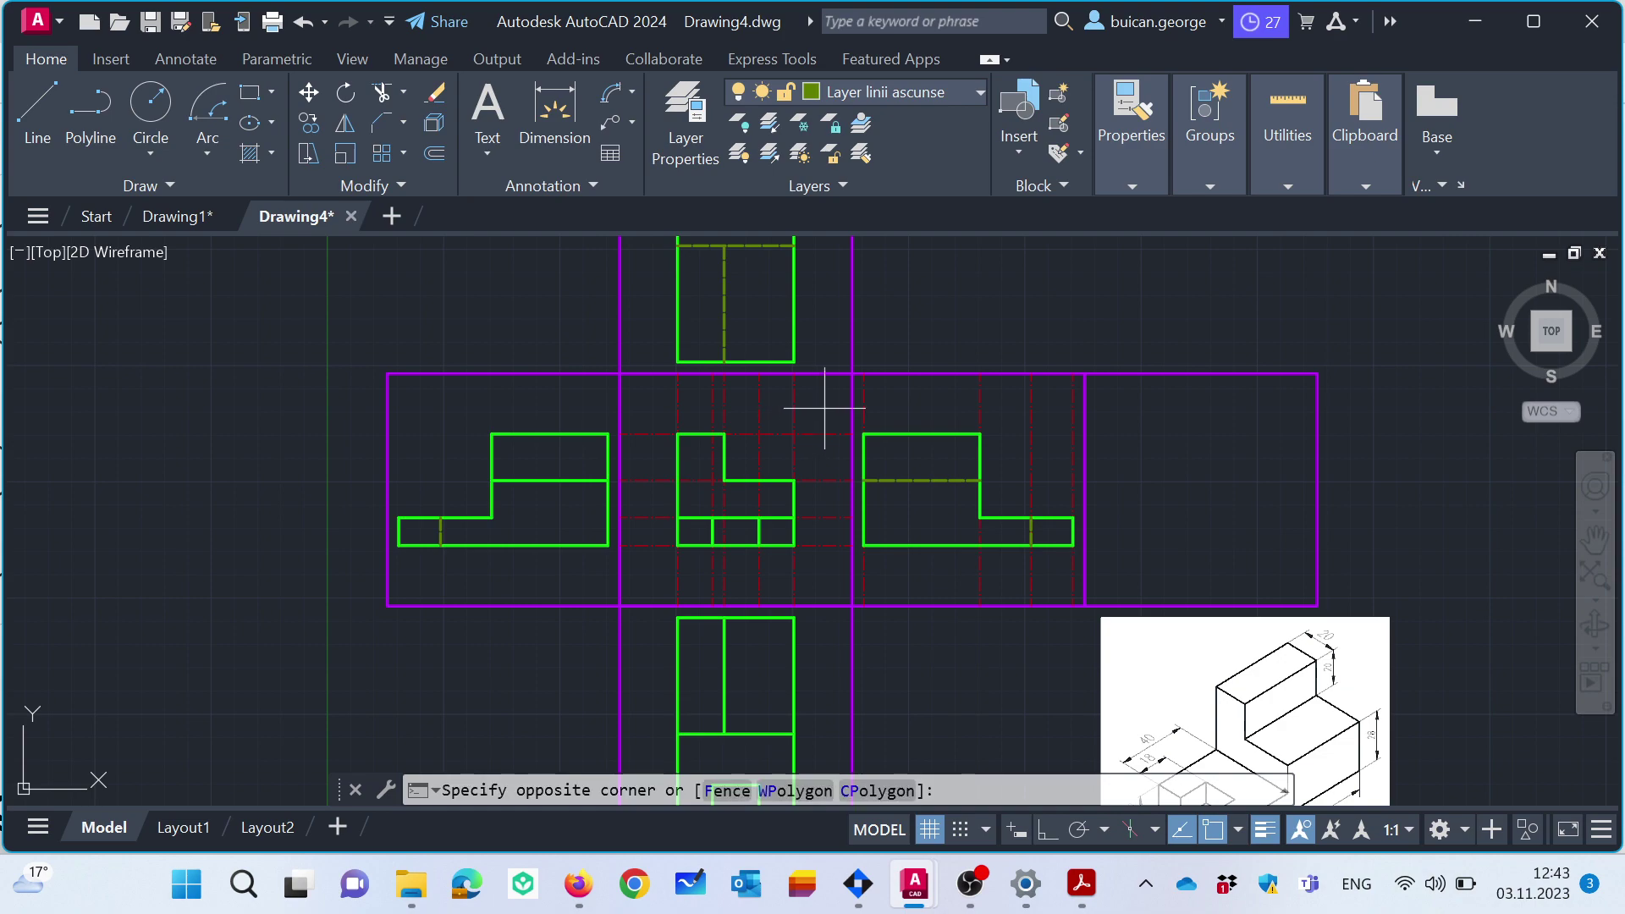
left_click(648, 584)
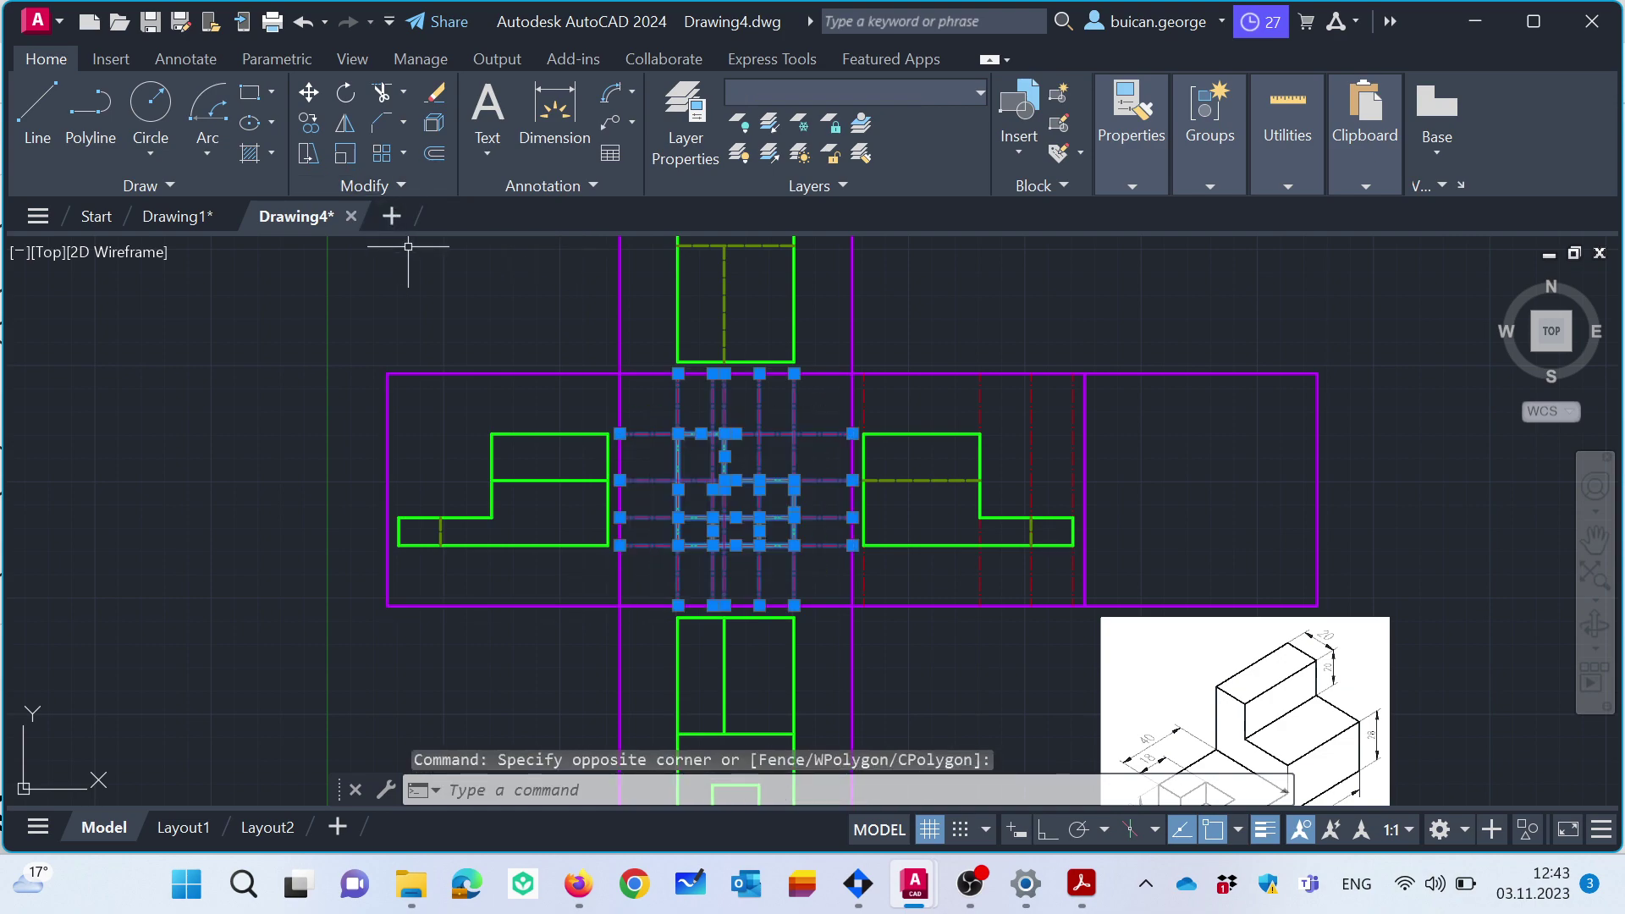
key("ctrl+c")
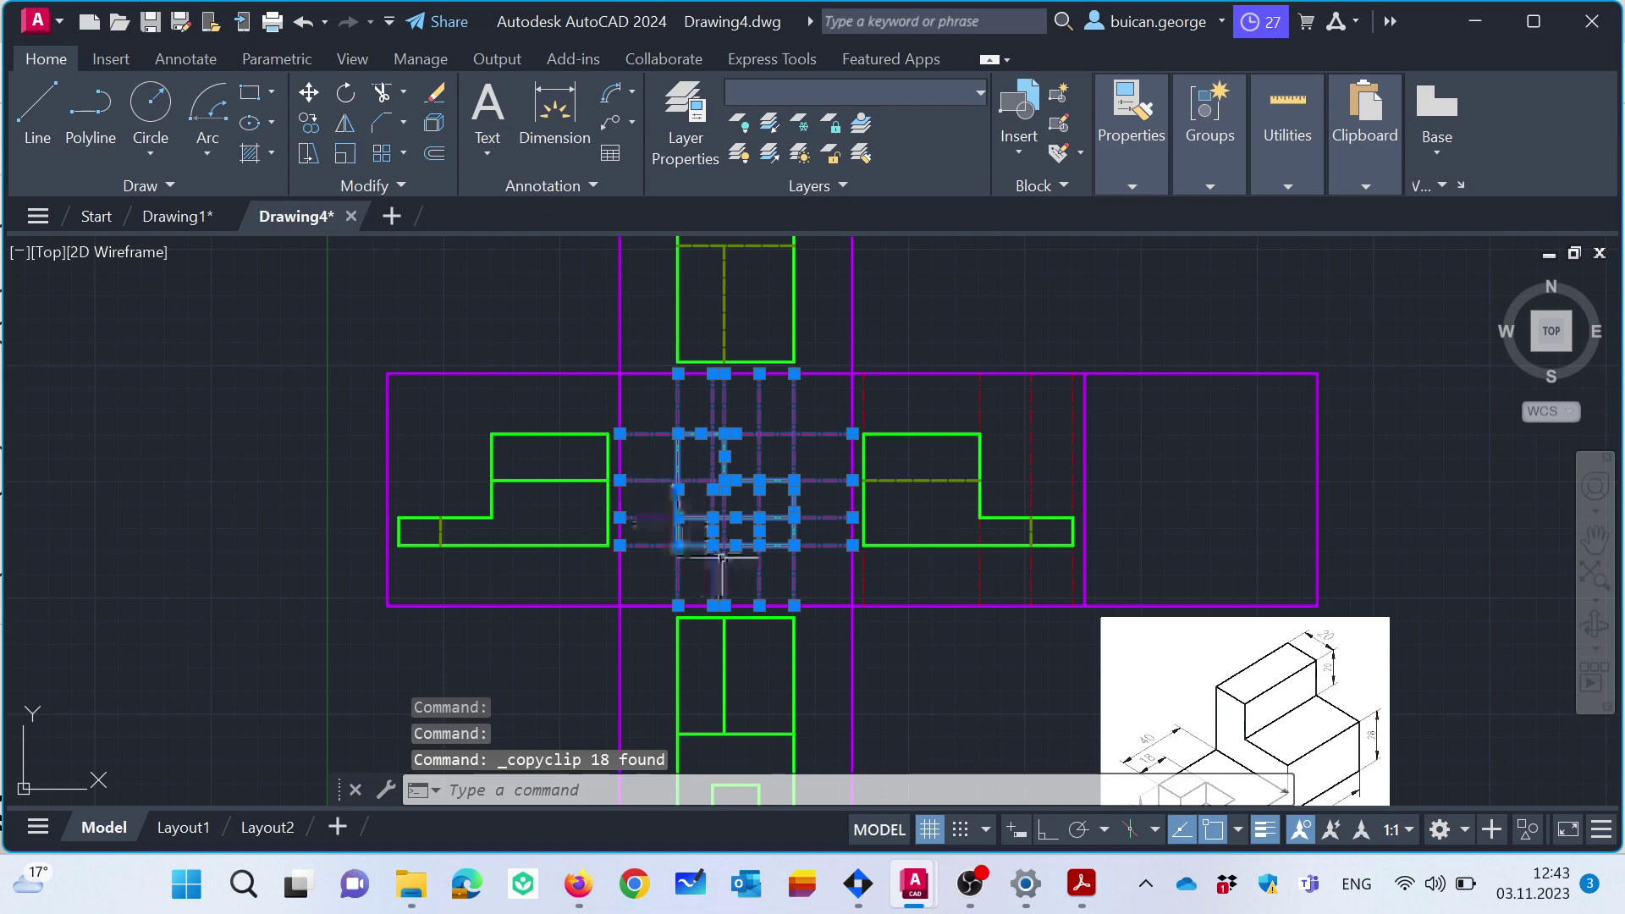
left_click(309, 123)
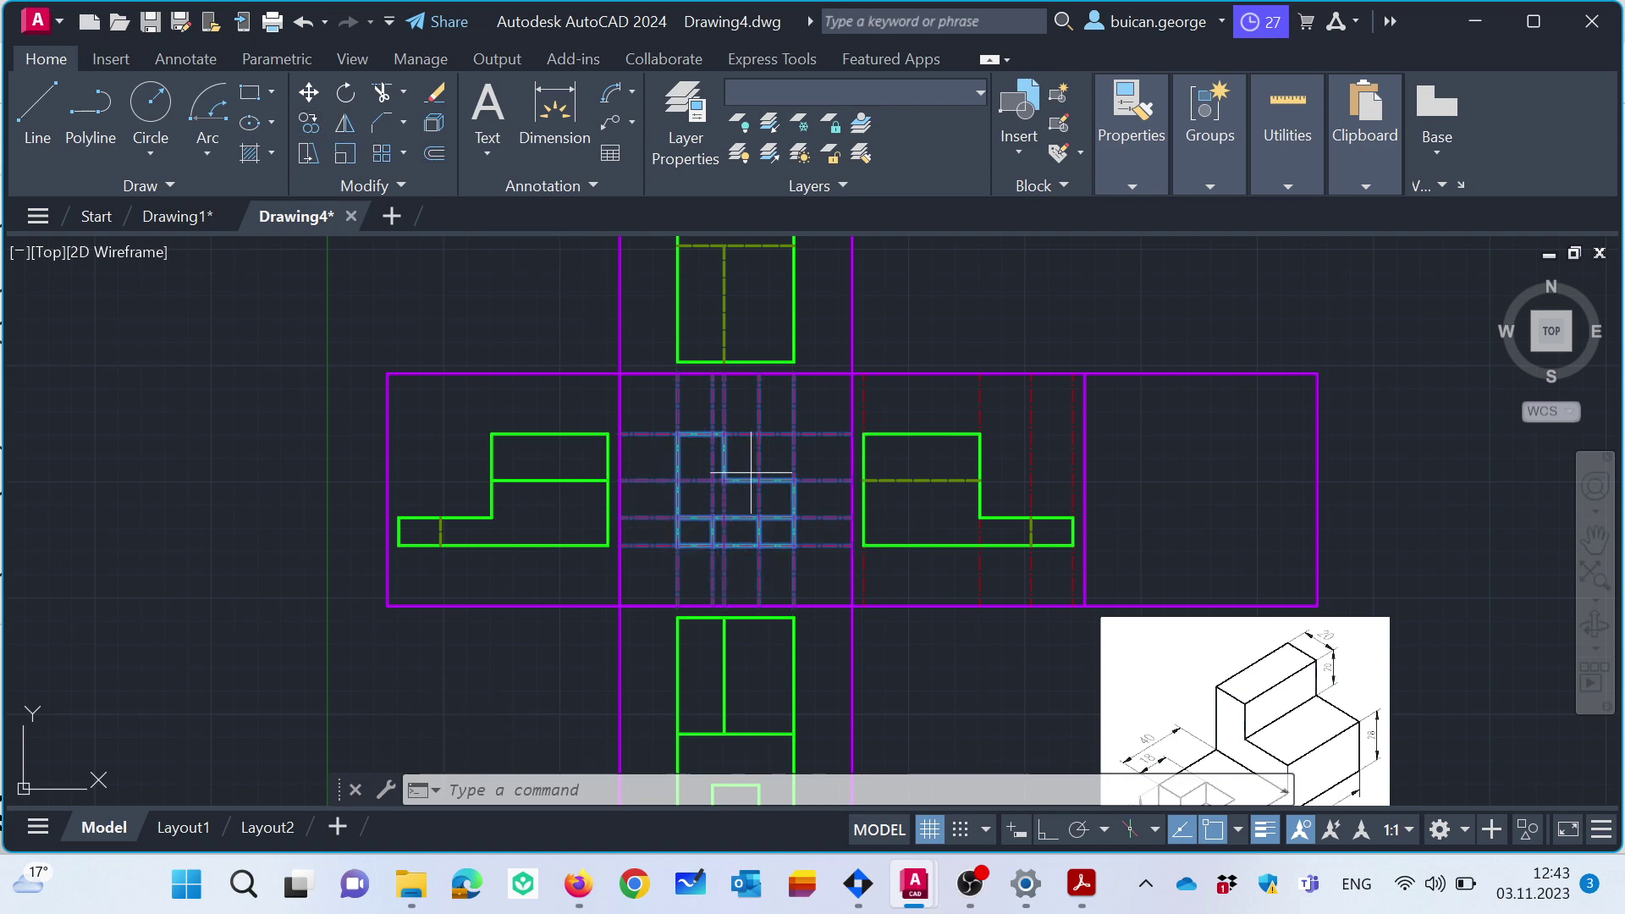
left_click(735, 605)
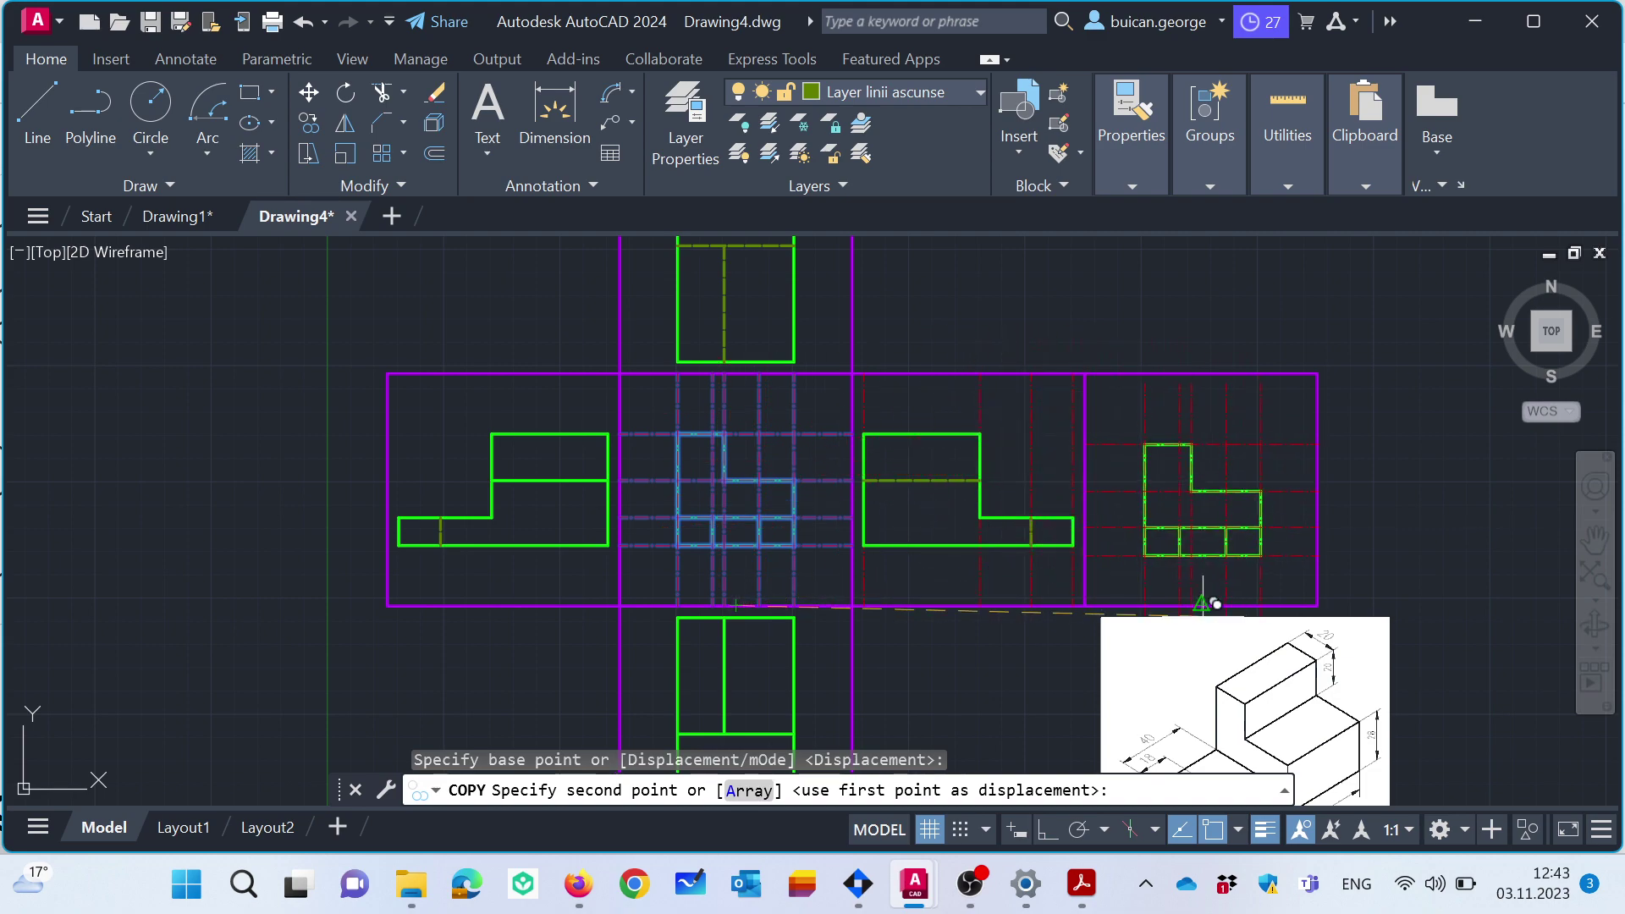
left_click(1203, 604)
key("Escape")
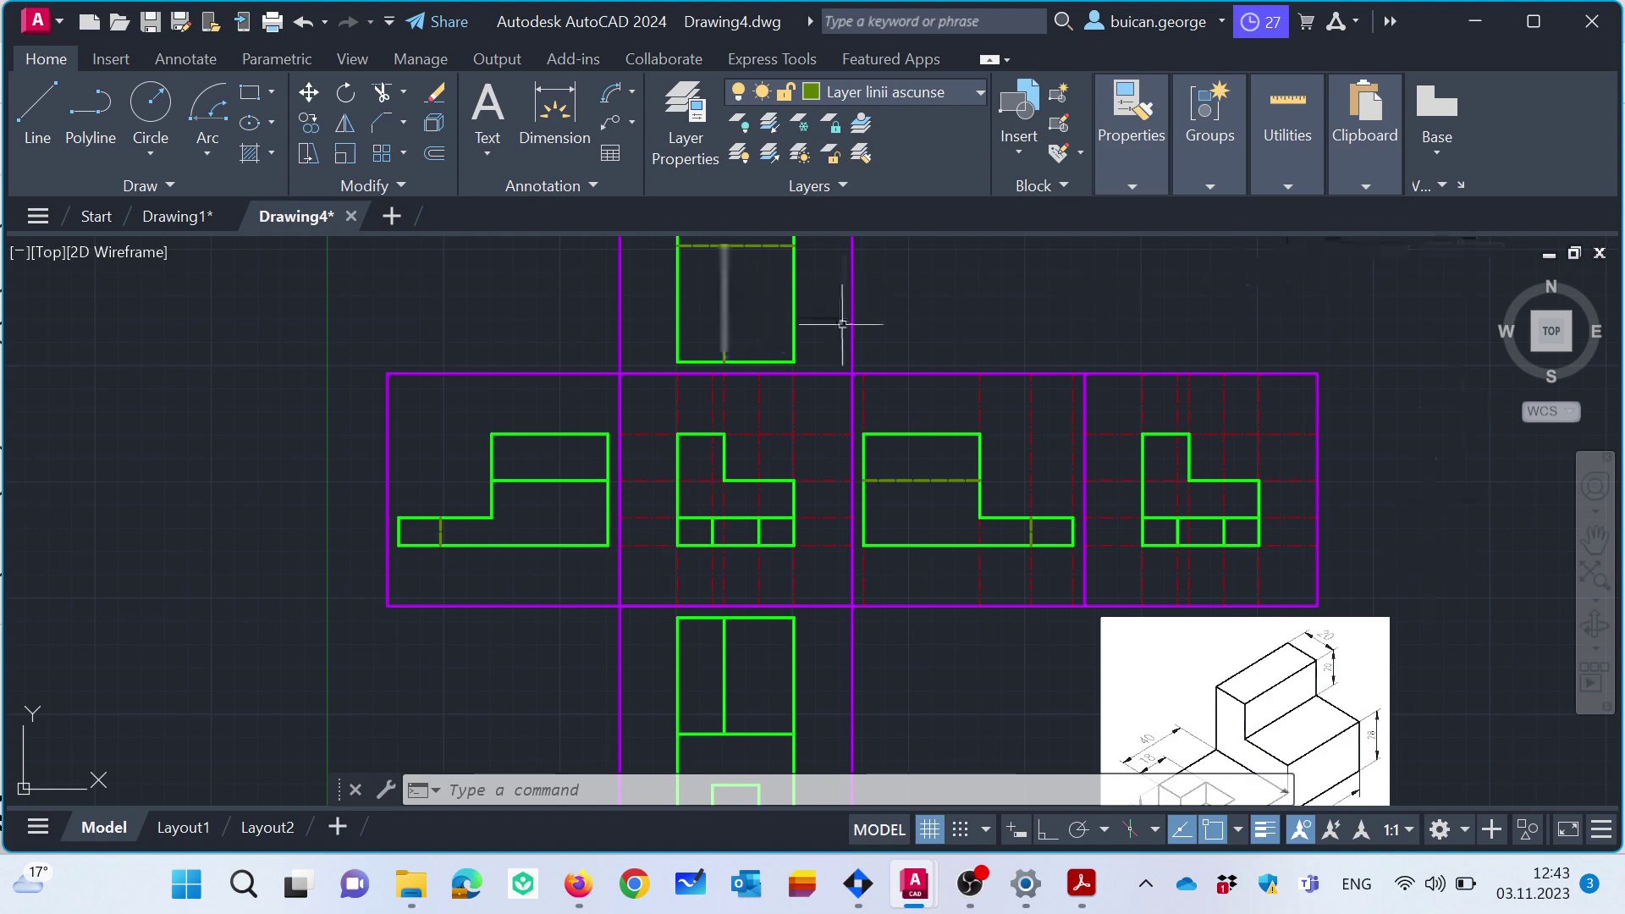
Trial-mirror the right-hand view across a vertical line, keeping the original.
left_click(345, 122)
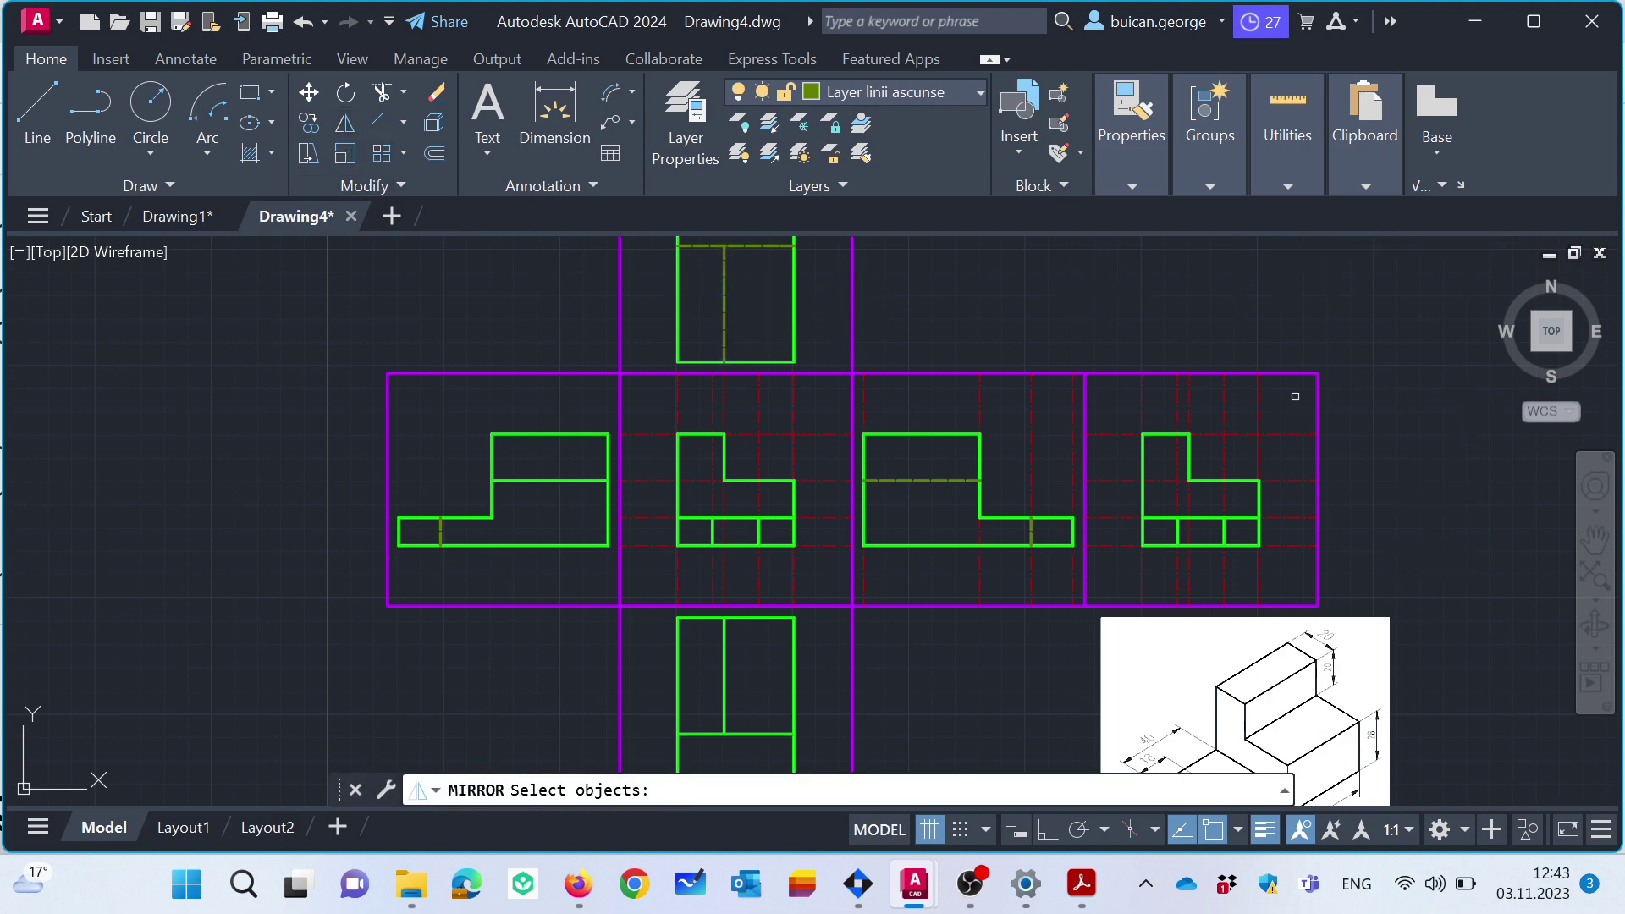
left_click(1294, 396)
left_click(1092, 596)
key("Return")
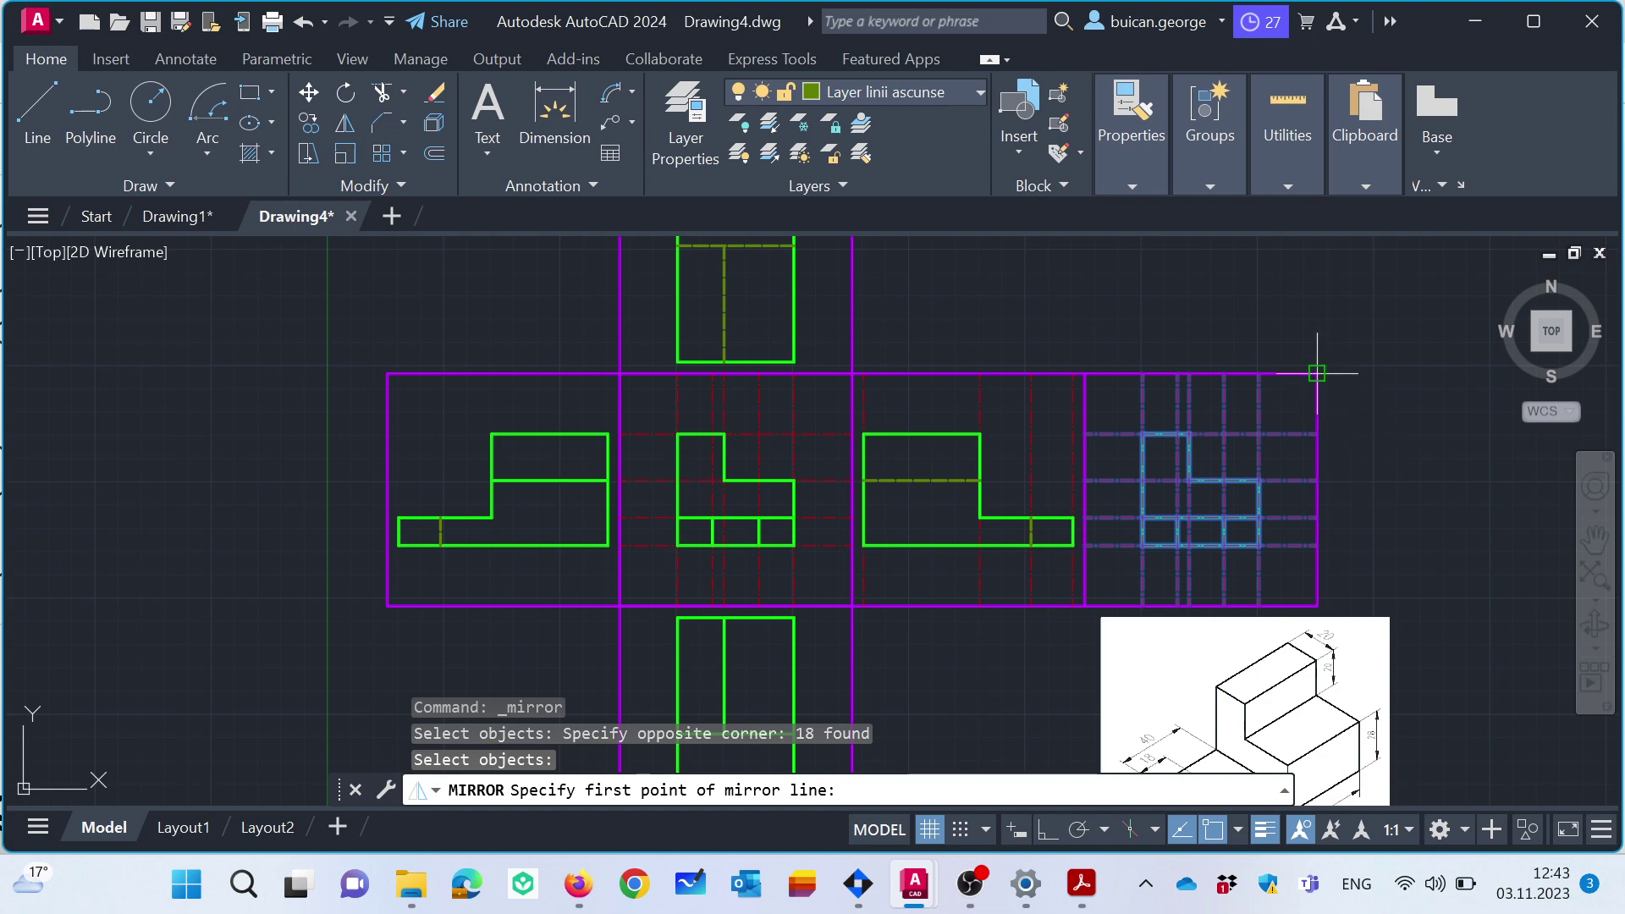
left_click(1316, 373)
left_click(1325, 599)
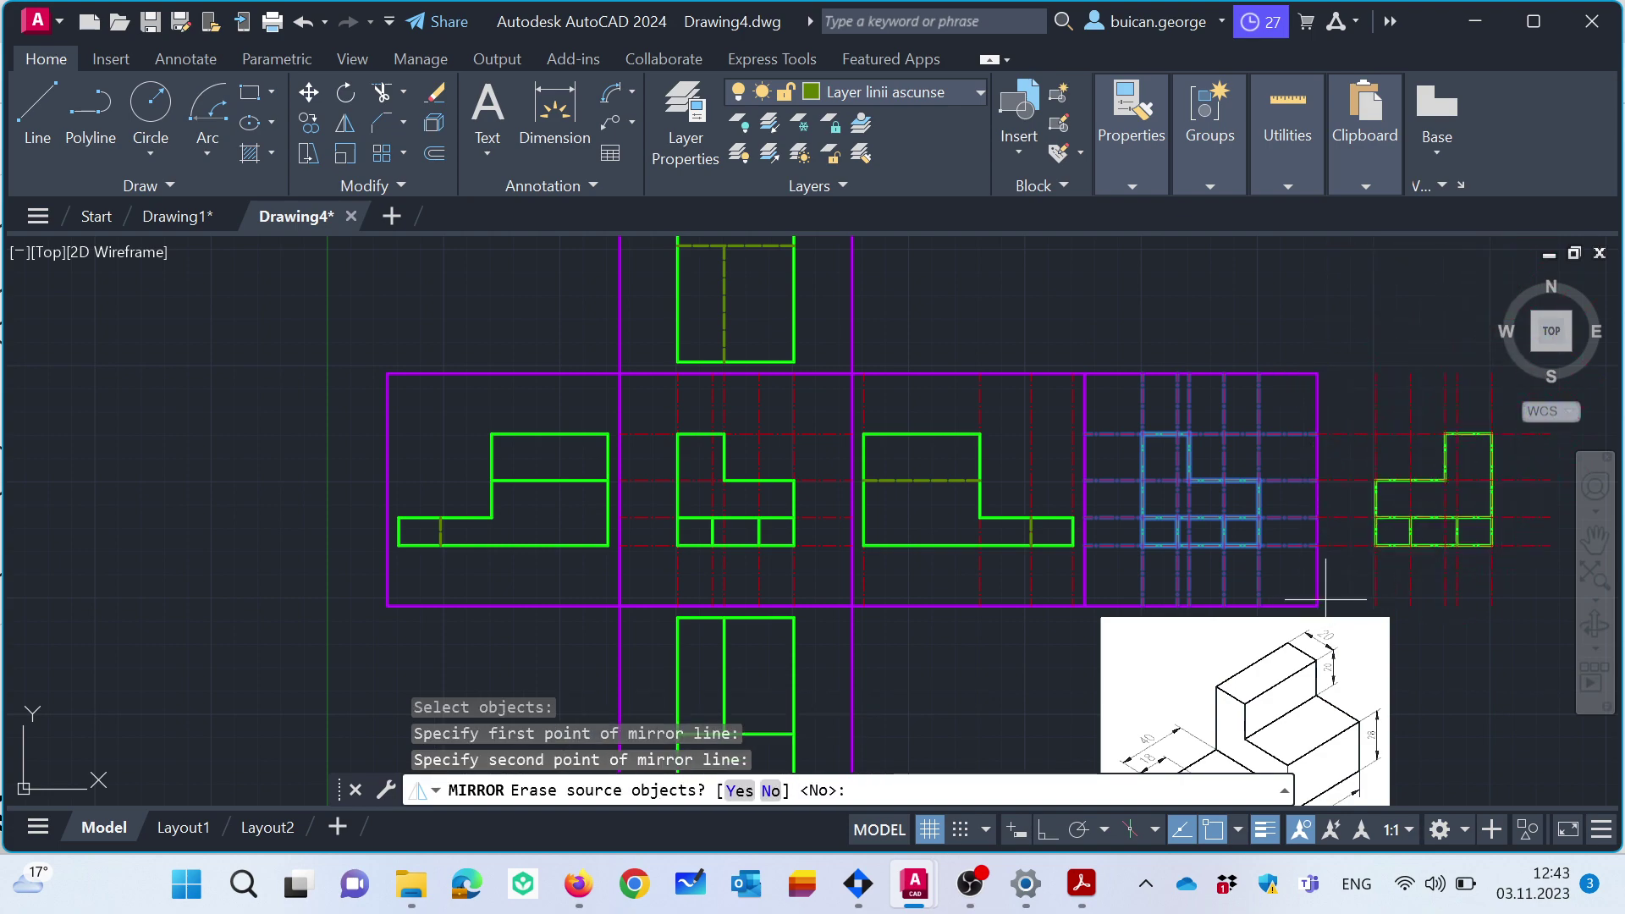
key("Return")
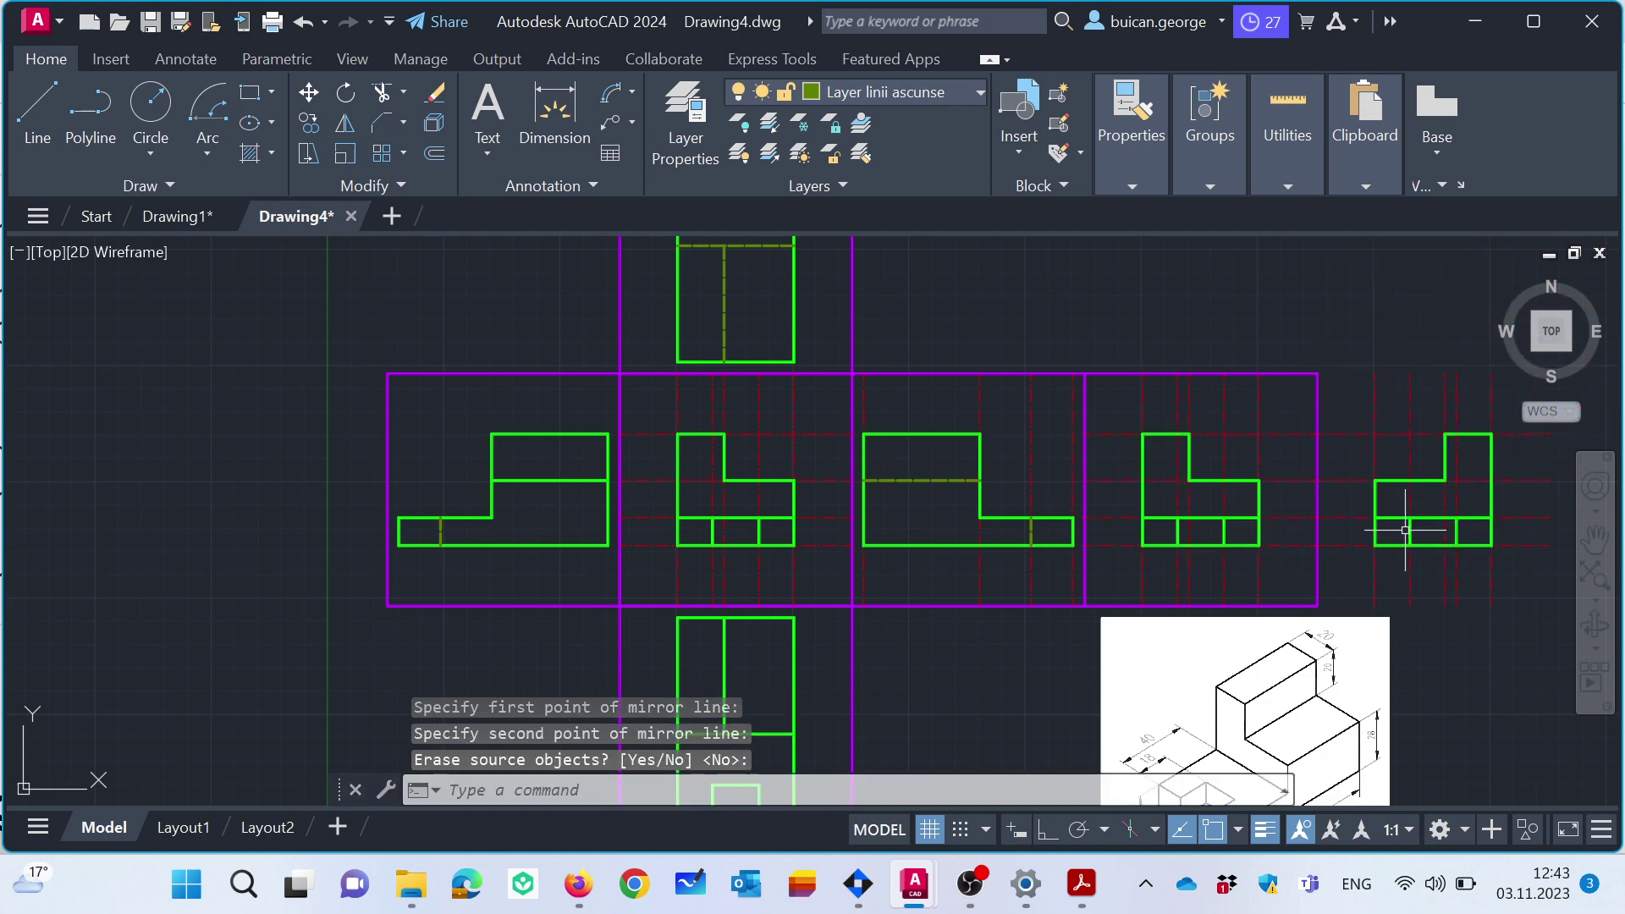
Erase the right-hand view copy and the stray mirrored copy outside the frames.
left_click(1280, 397)
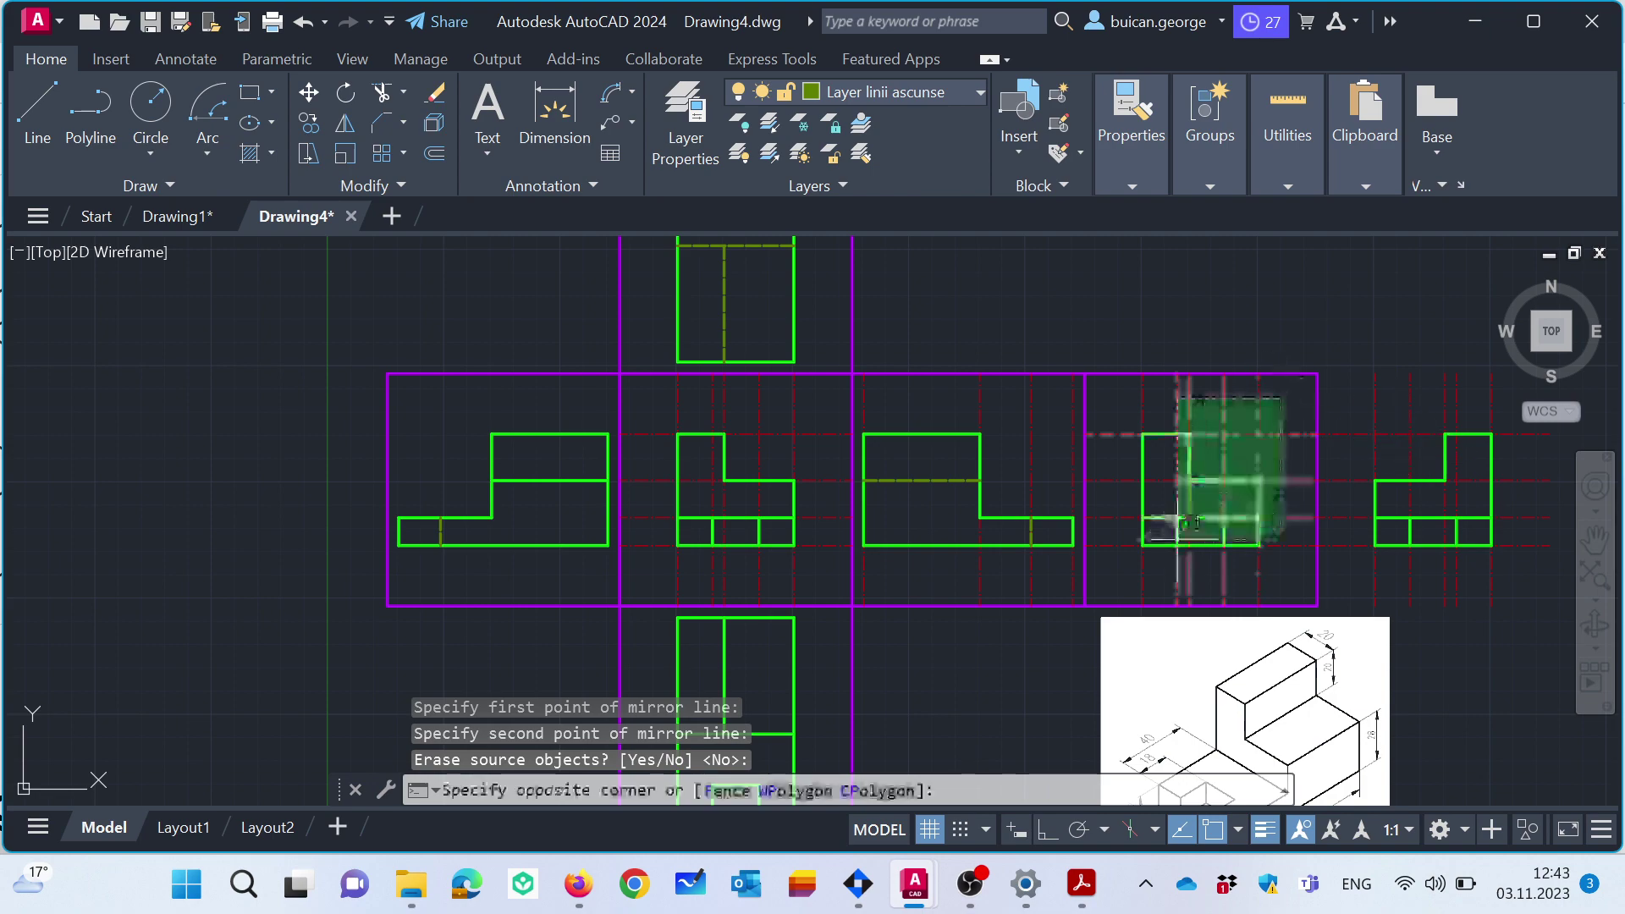
left_click(1100, 558)
key("Delete")
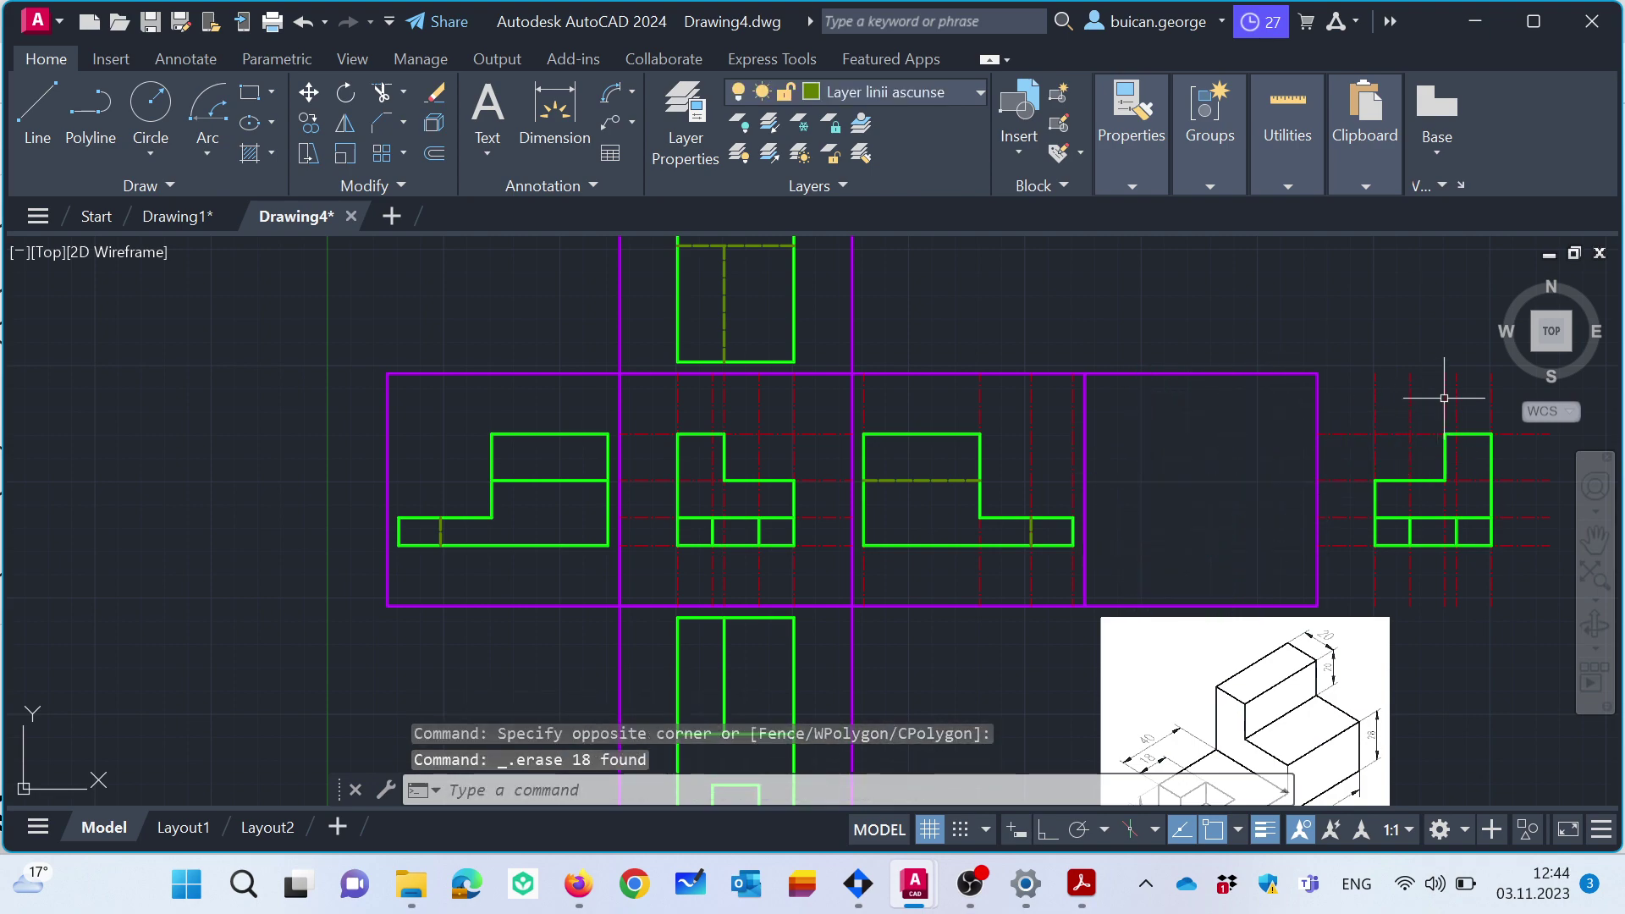
left_click(1498, 400)
left_click(1313, 563)
key("Delete")
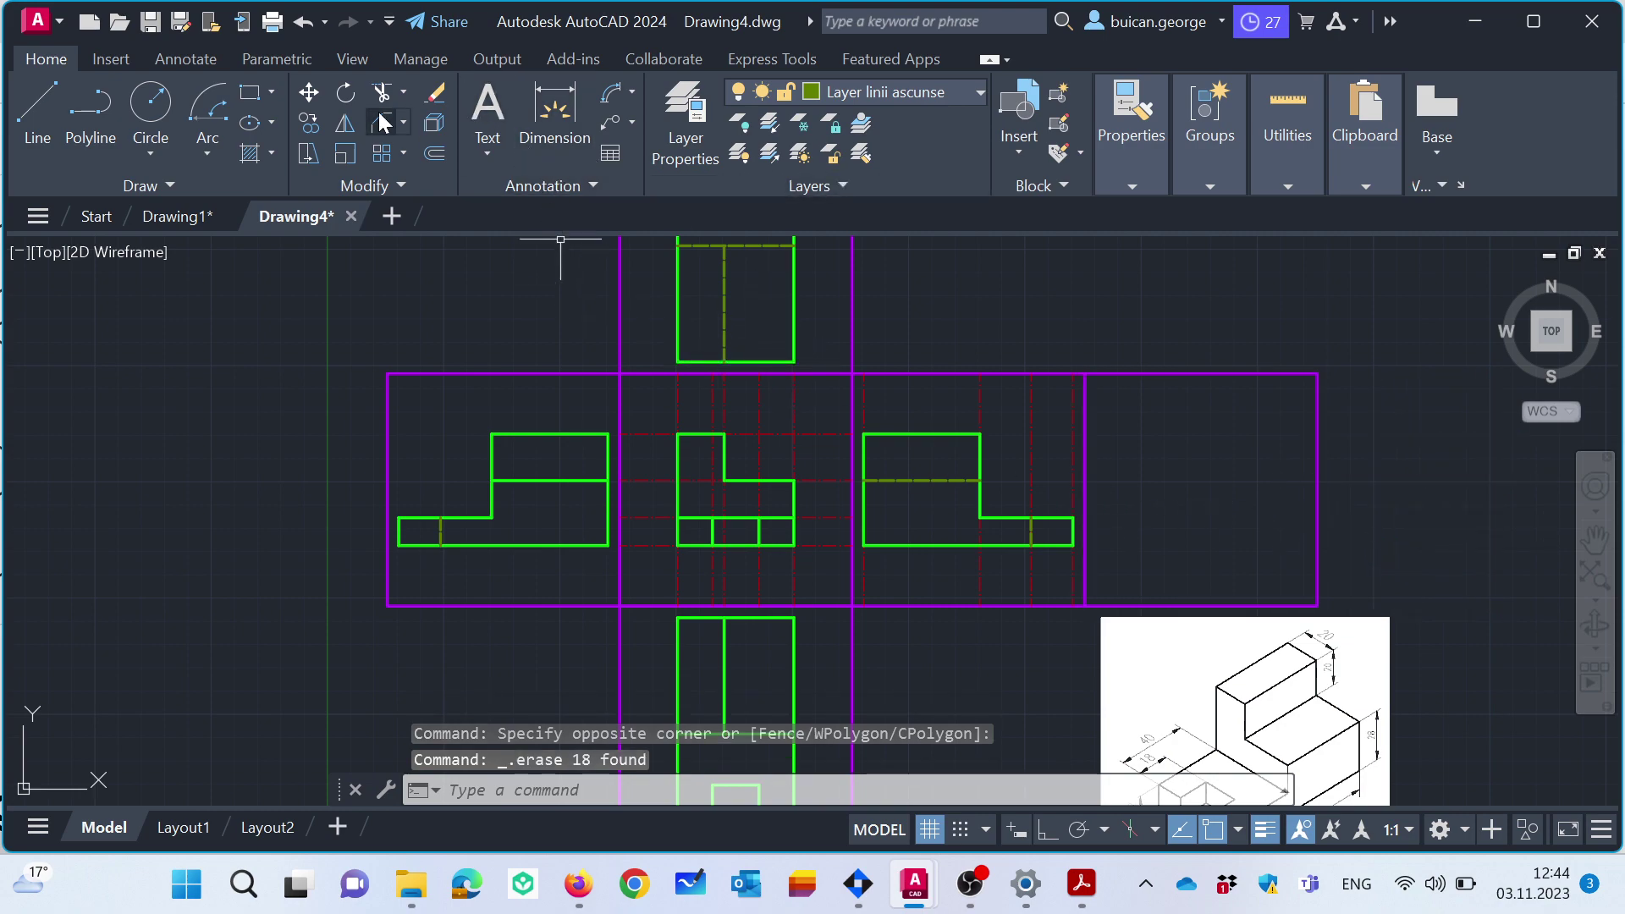
Mirror the central view across a vertical line into the right frame, keeping the source.
left_click(344, 123)
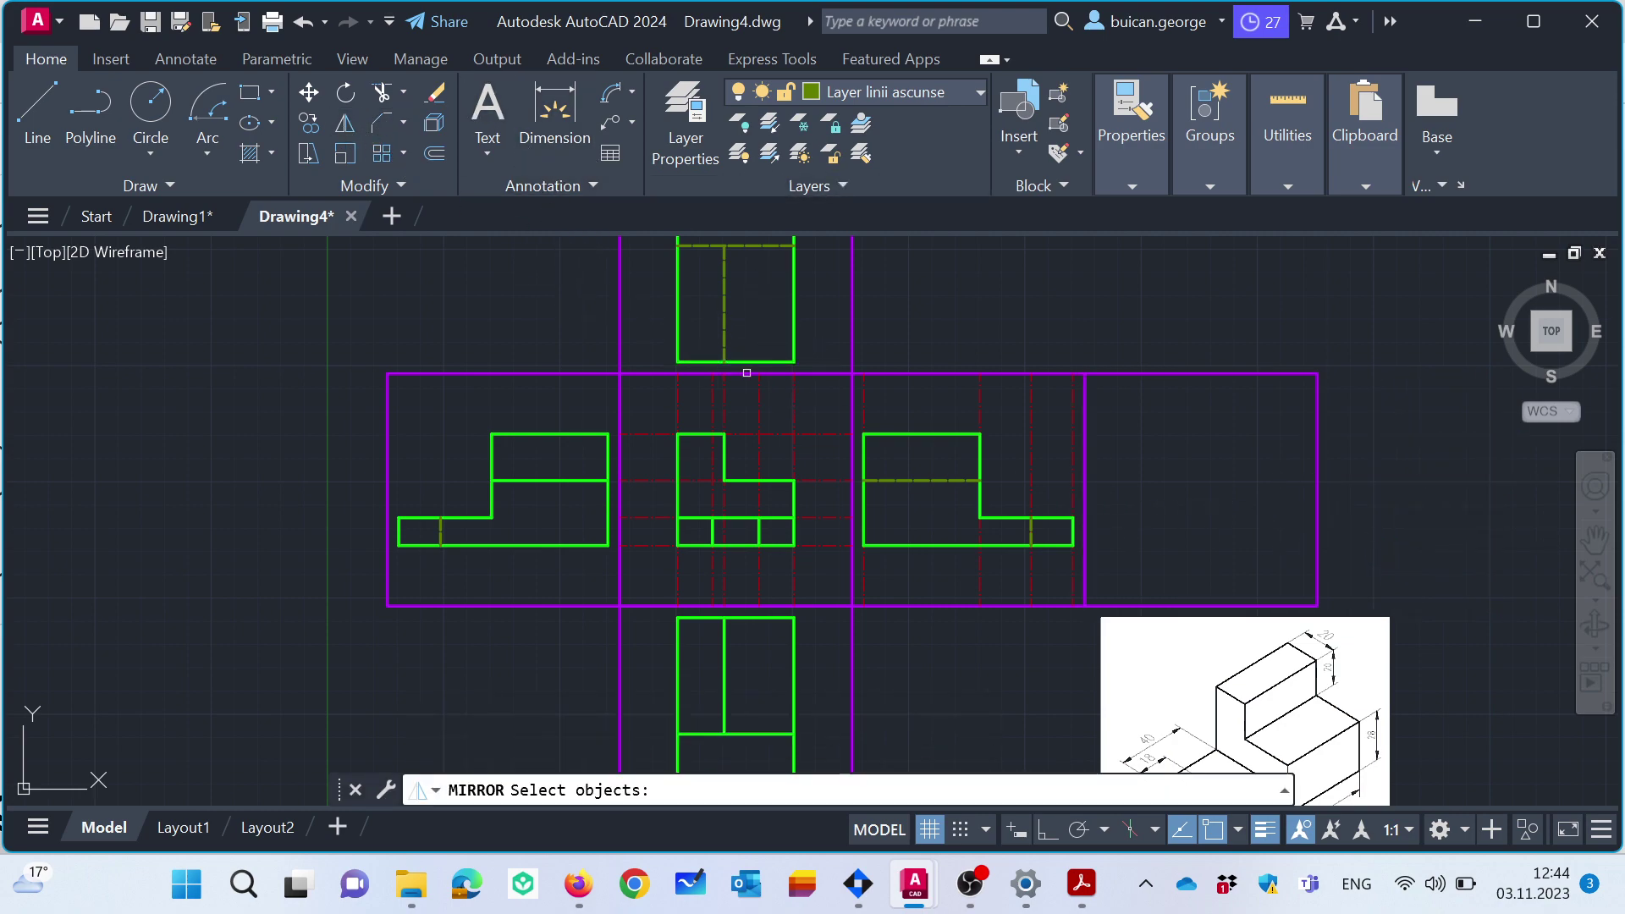
left_click(817, 403)
left_click(641, 534)
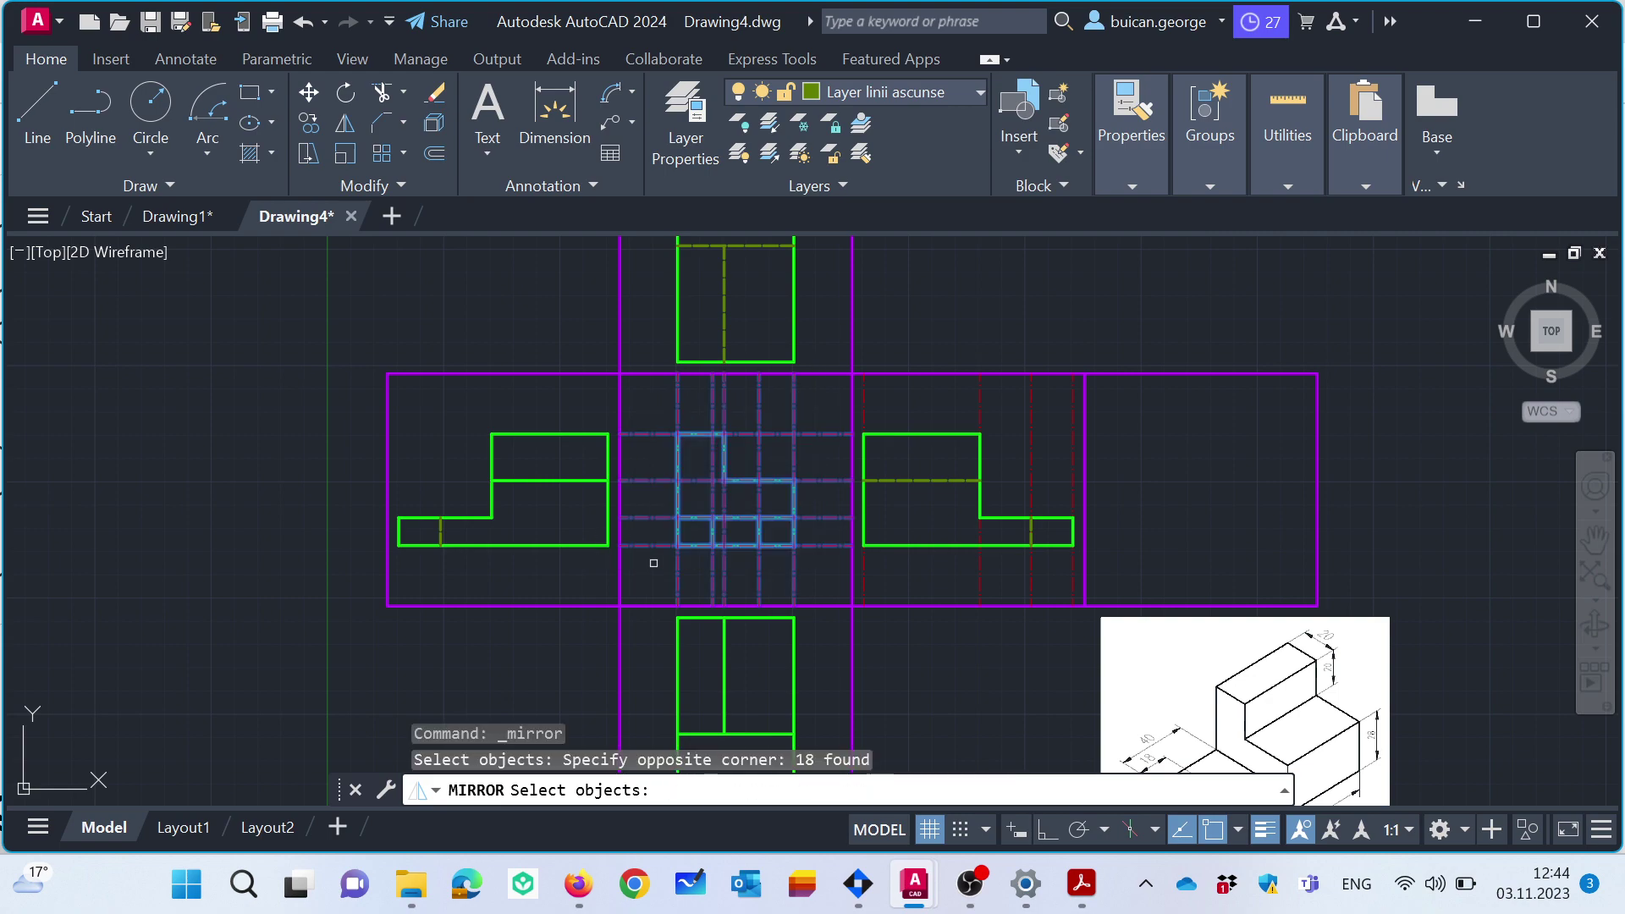
key("Return")
left_click(968, 604)
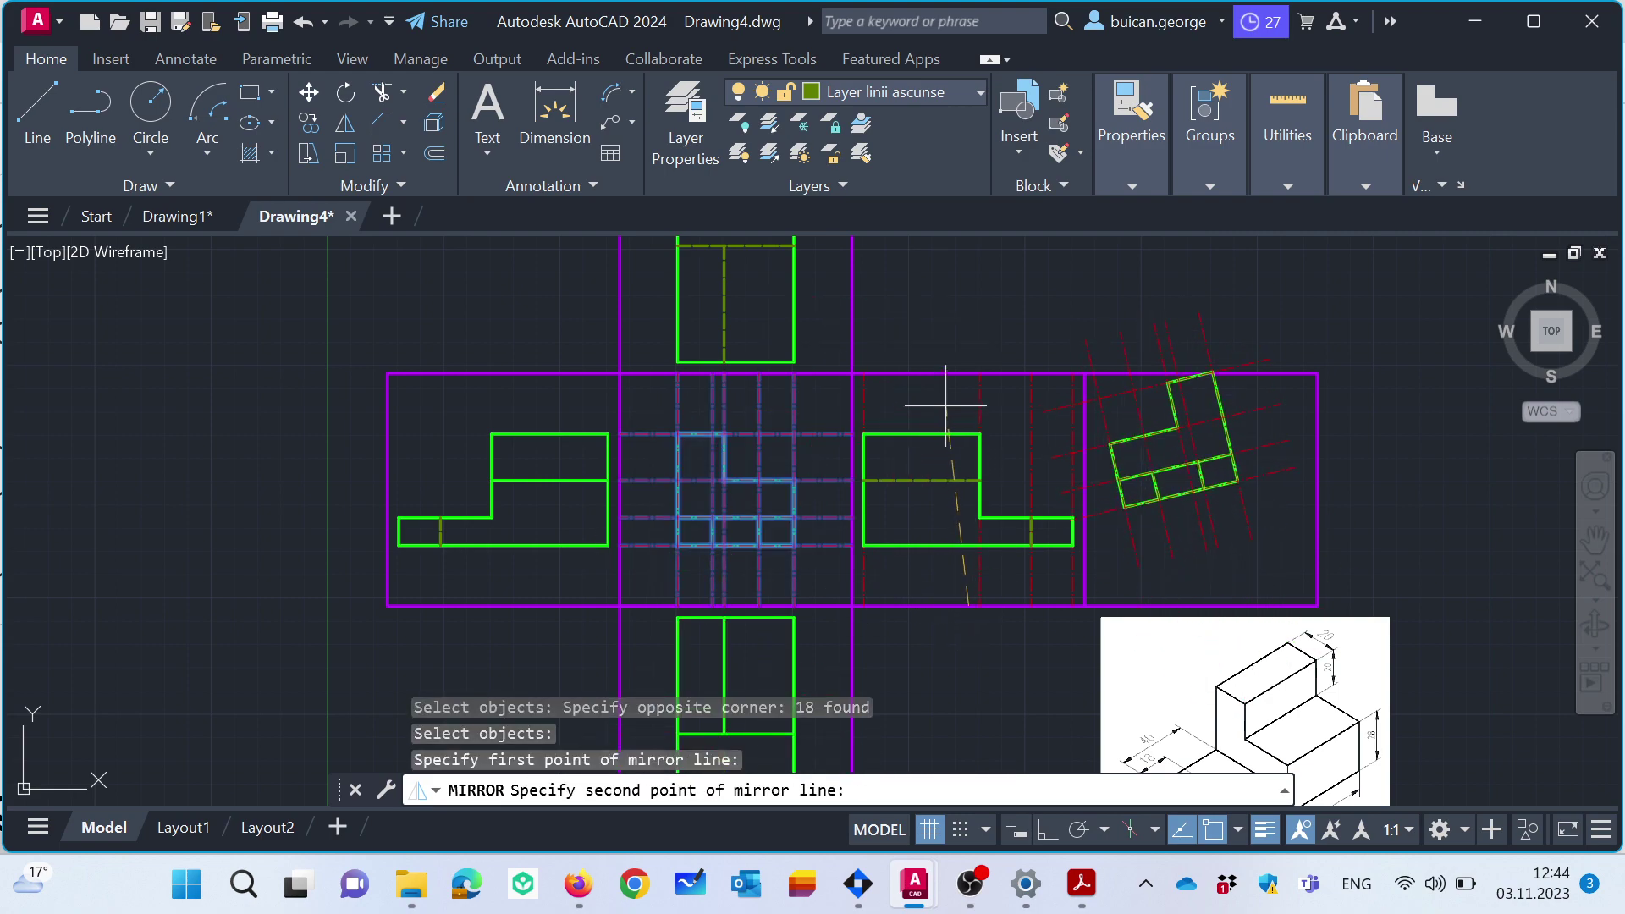
left_click(968, 364)
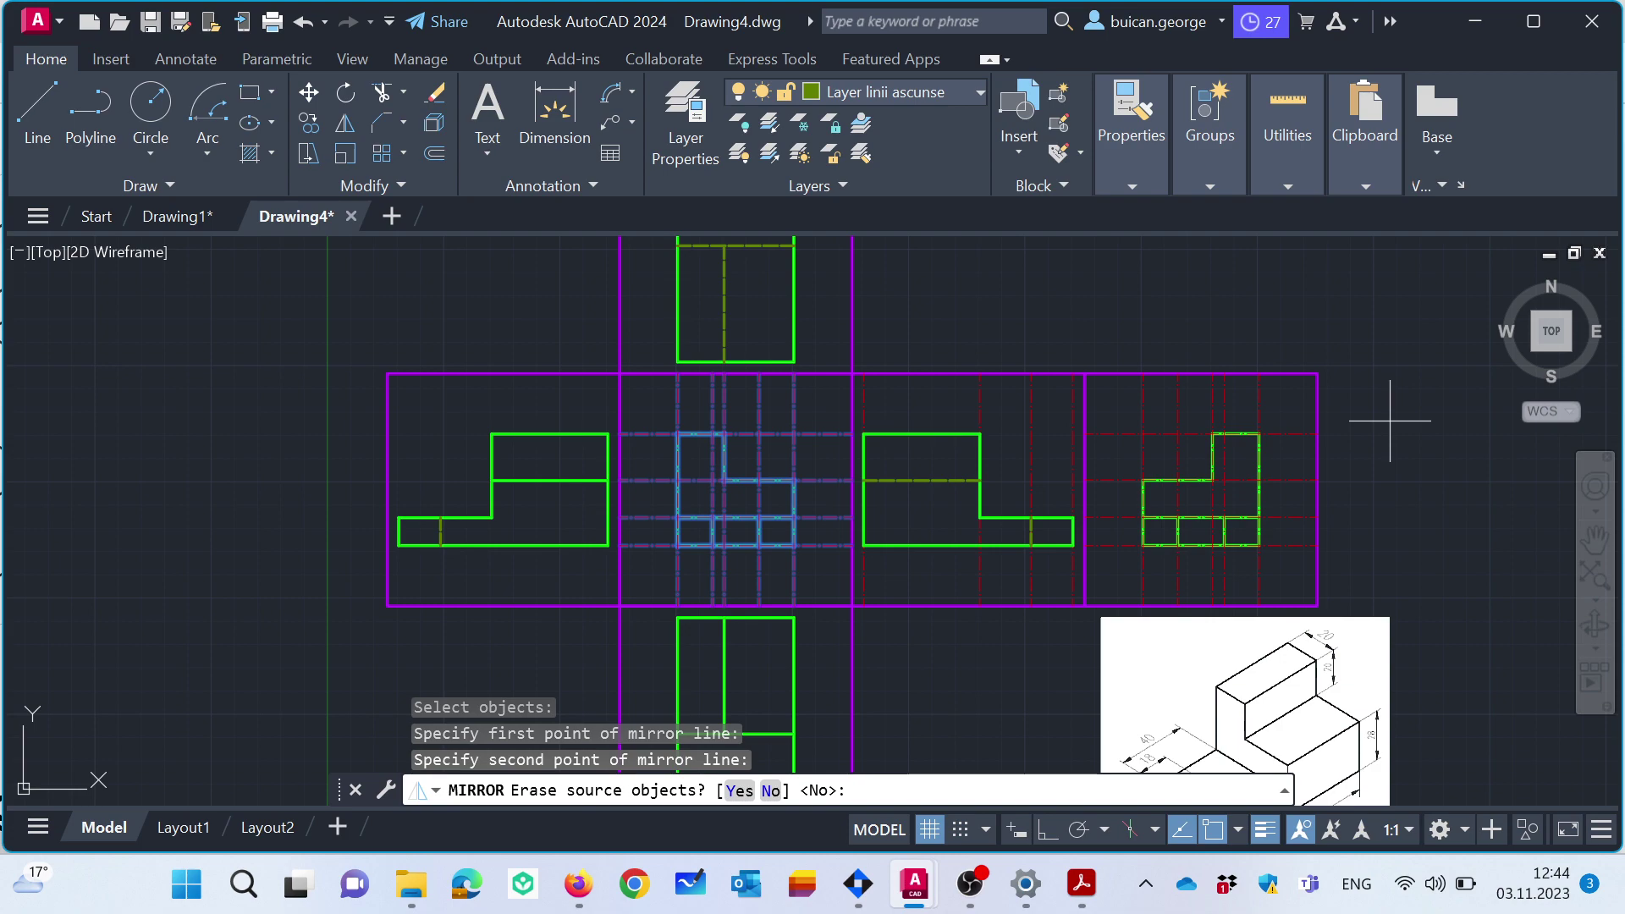
key("Return")
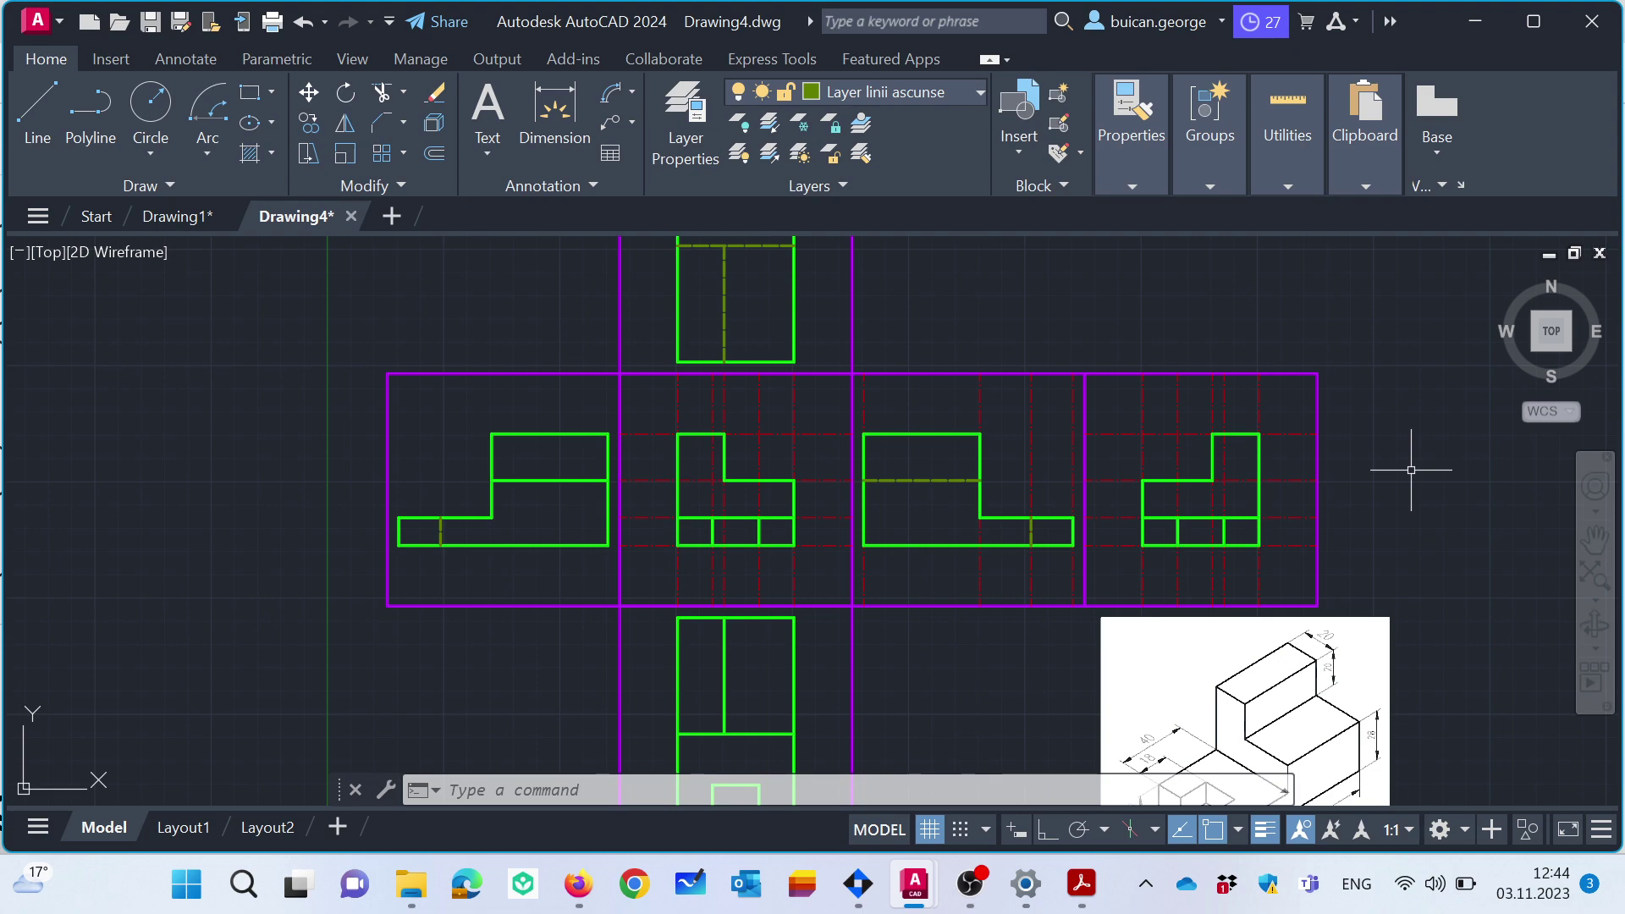
Move the rightmost view's lower horizontal line and two short verticals onto Layer linii ascunse.
scroll(1233, 507, "up", 2)
scroll(1233, 507, "up", 2)
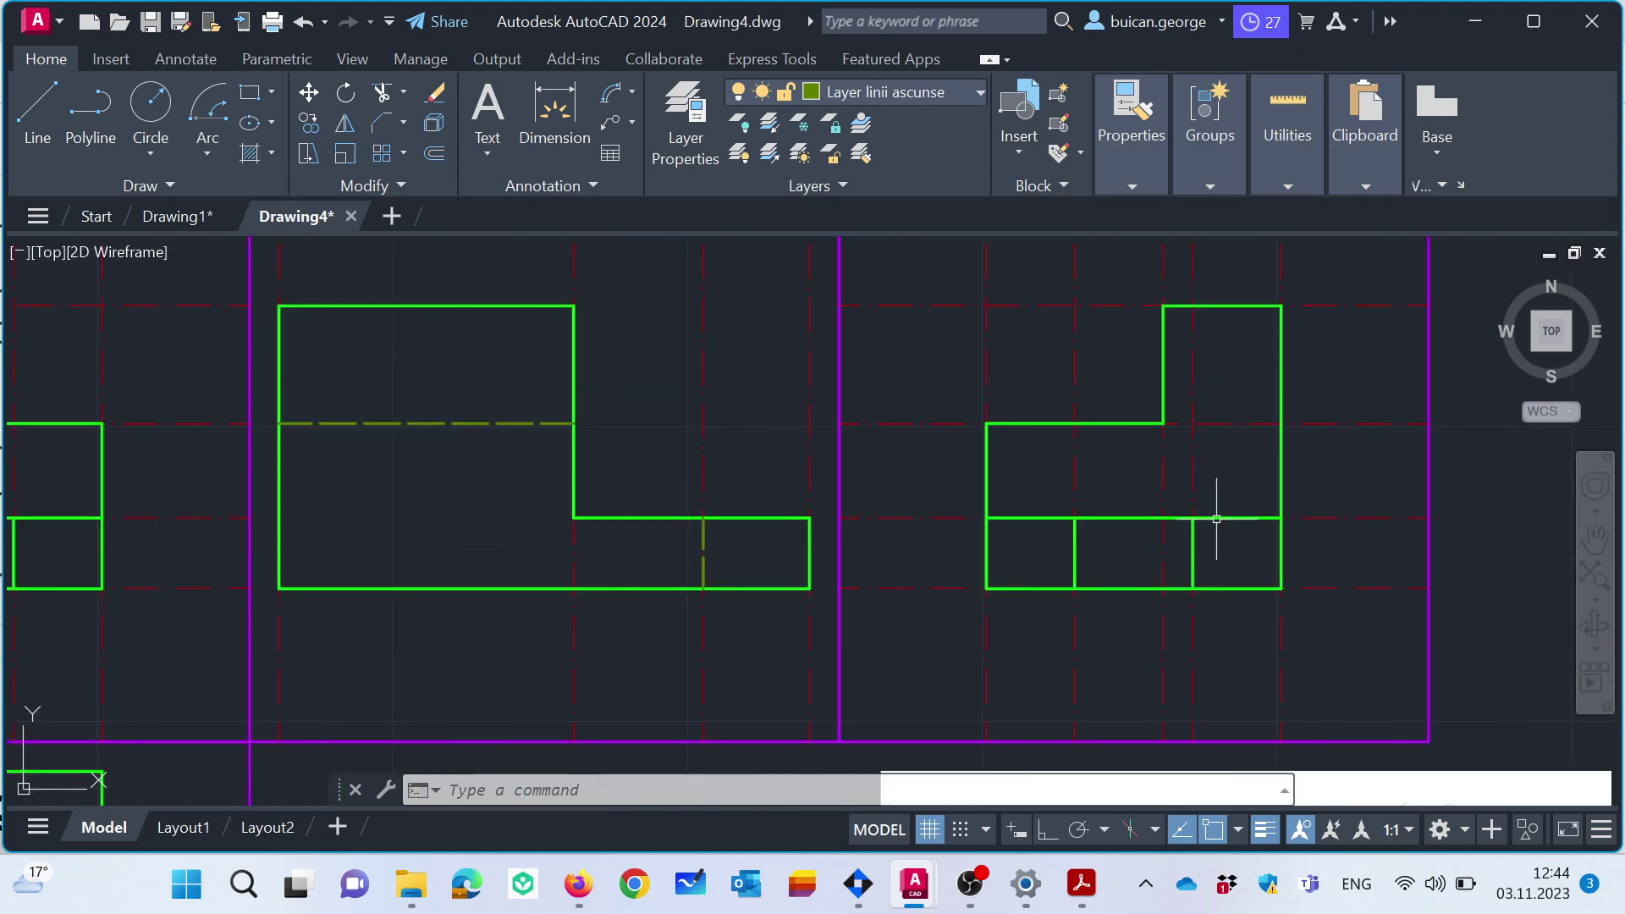
left_click(1218, 497)
left_click(1213, 517)
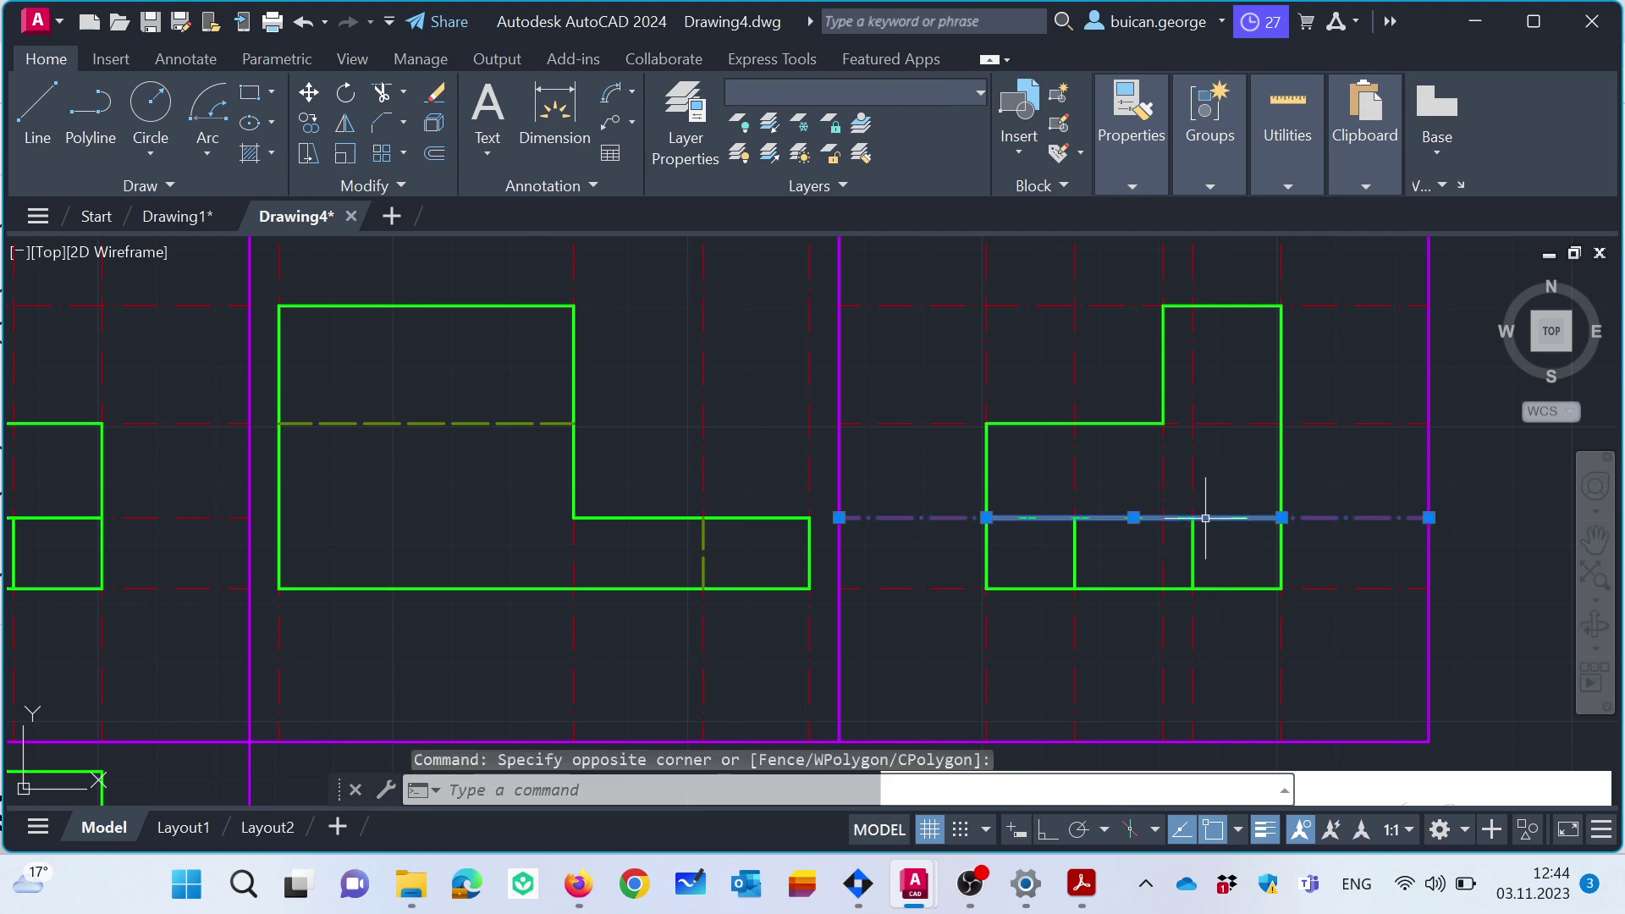
key("Escape")
left_click(1092, 517)
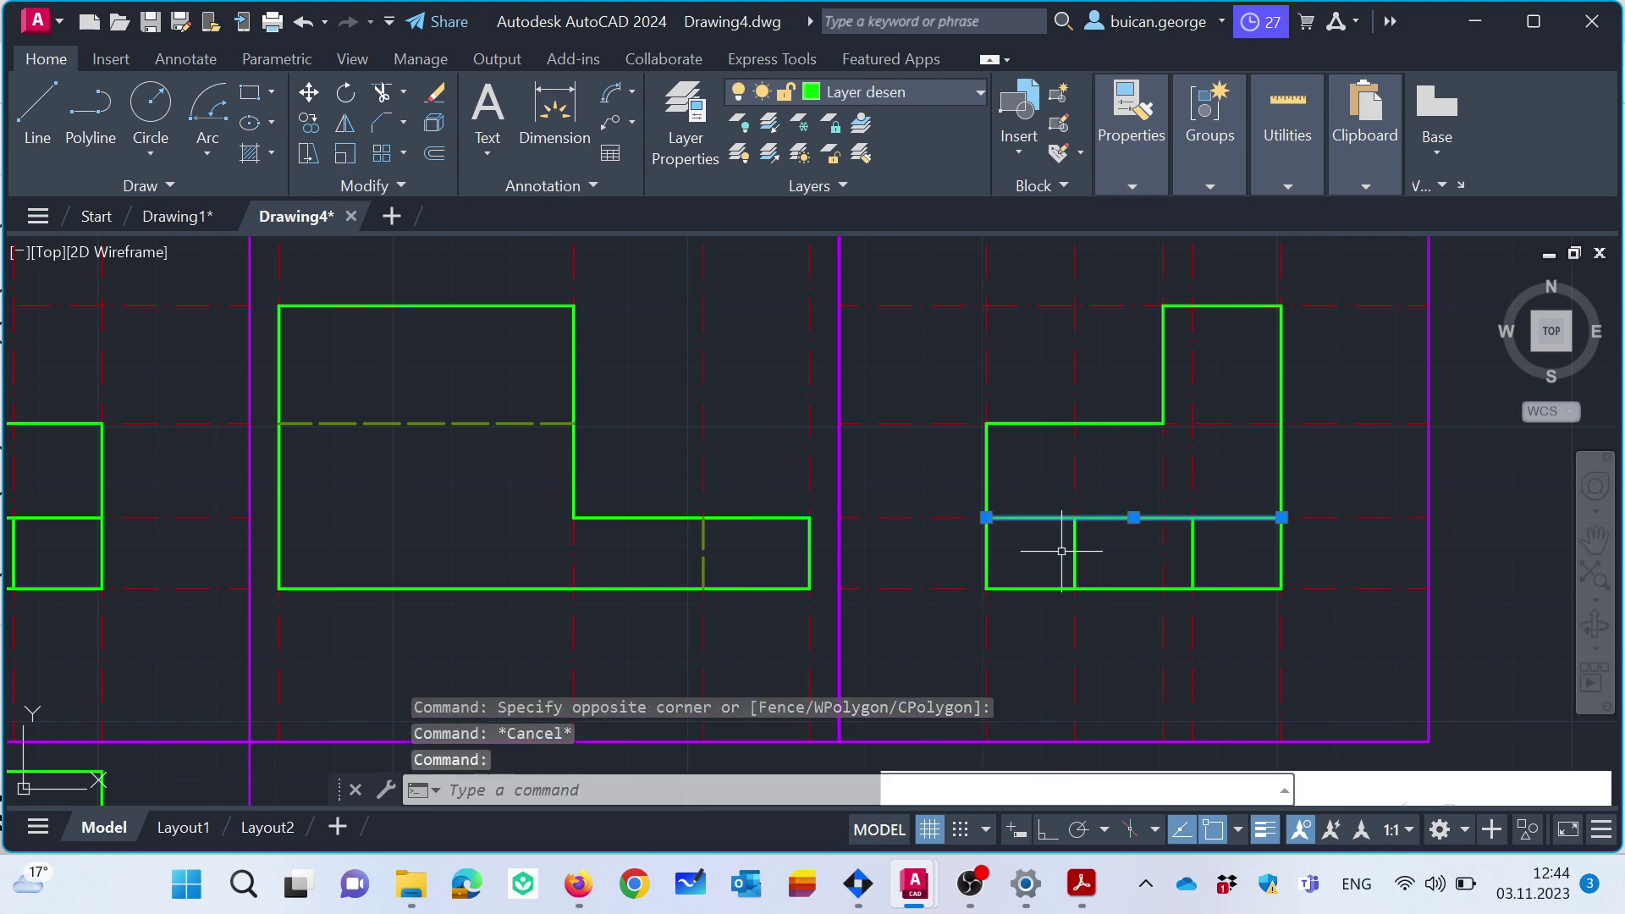
left_click(1073, 555)
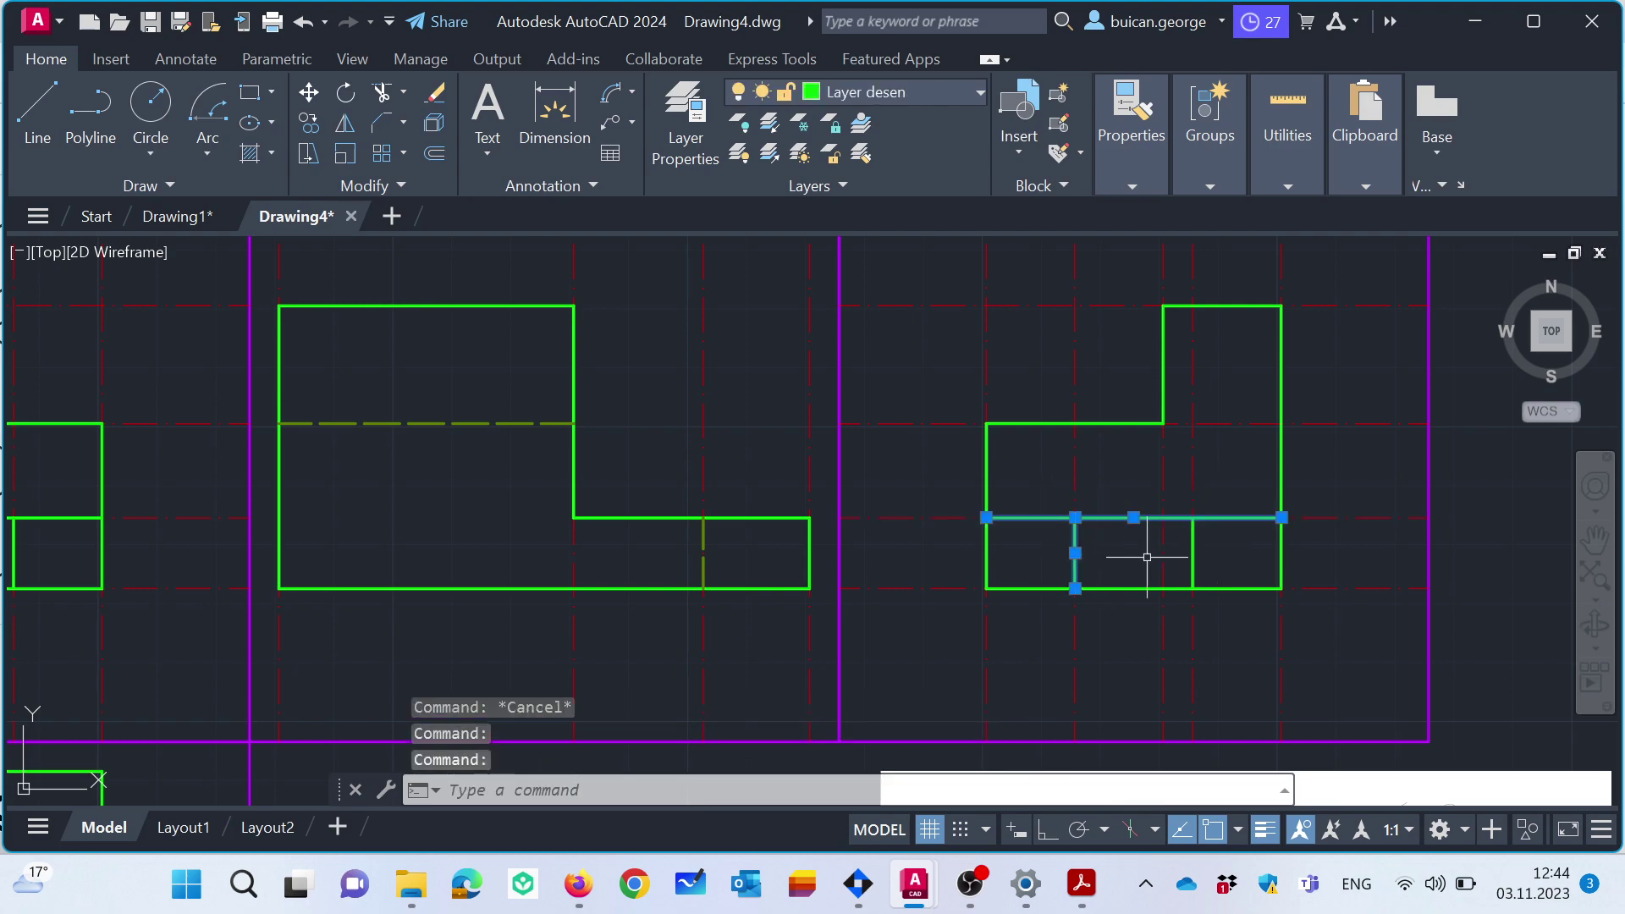
left_click(1191, 560)
left_click(836, 99)
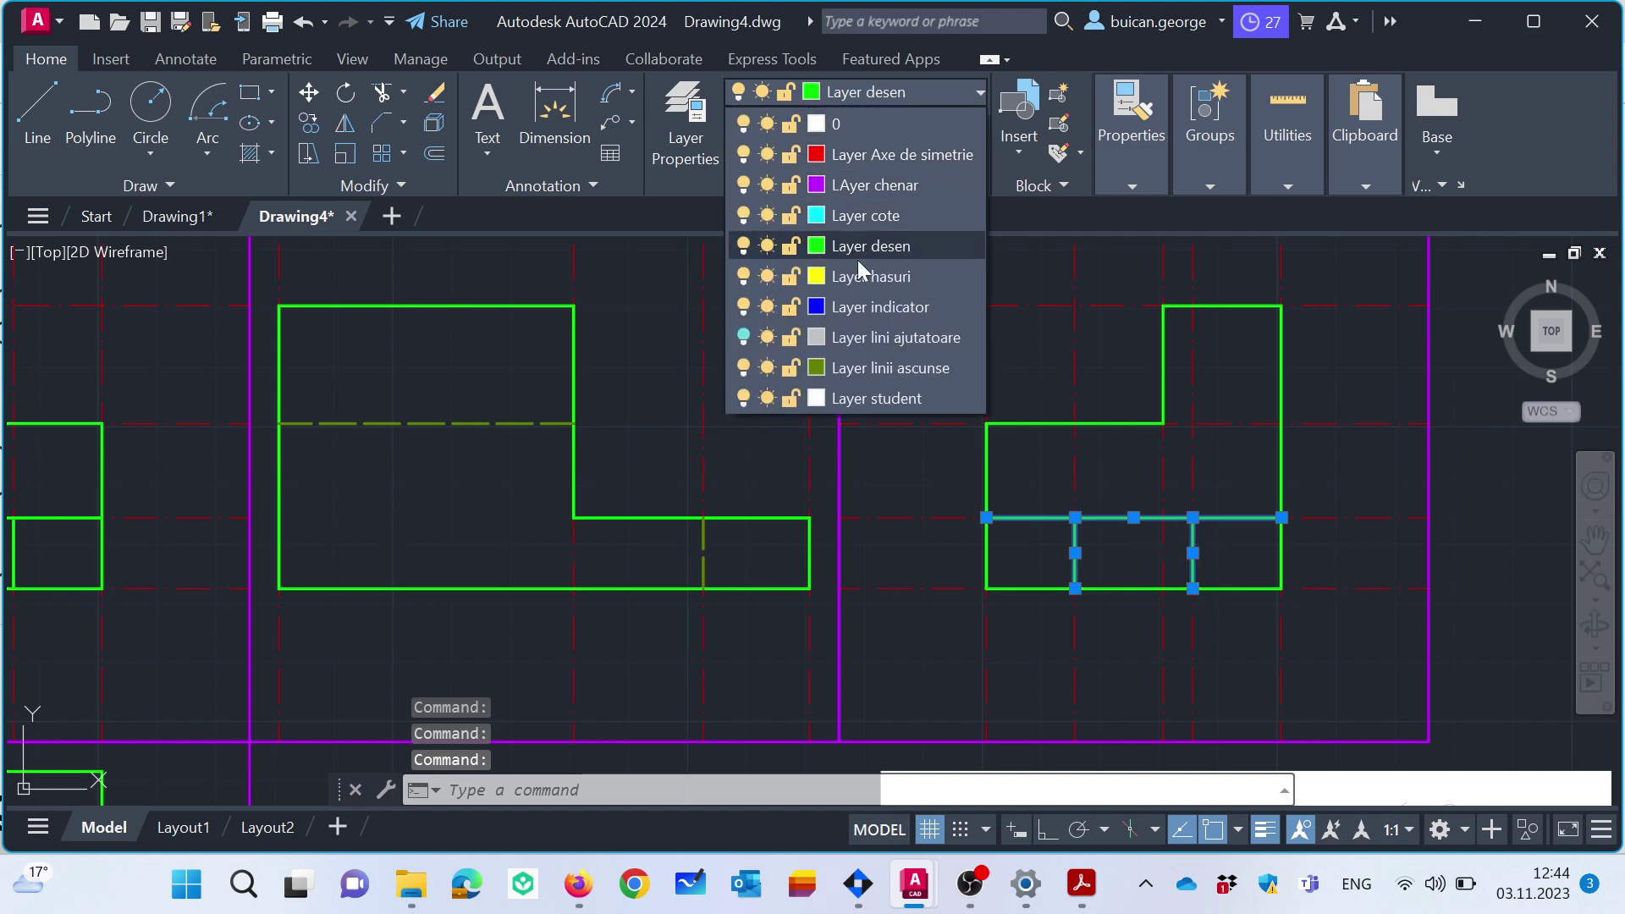
left_click(863, 362)
key("Escape")
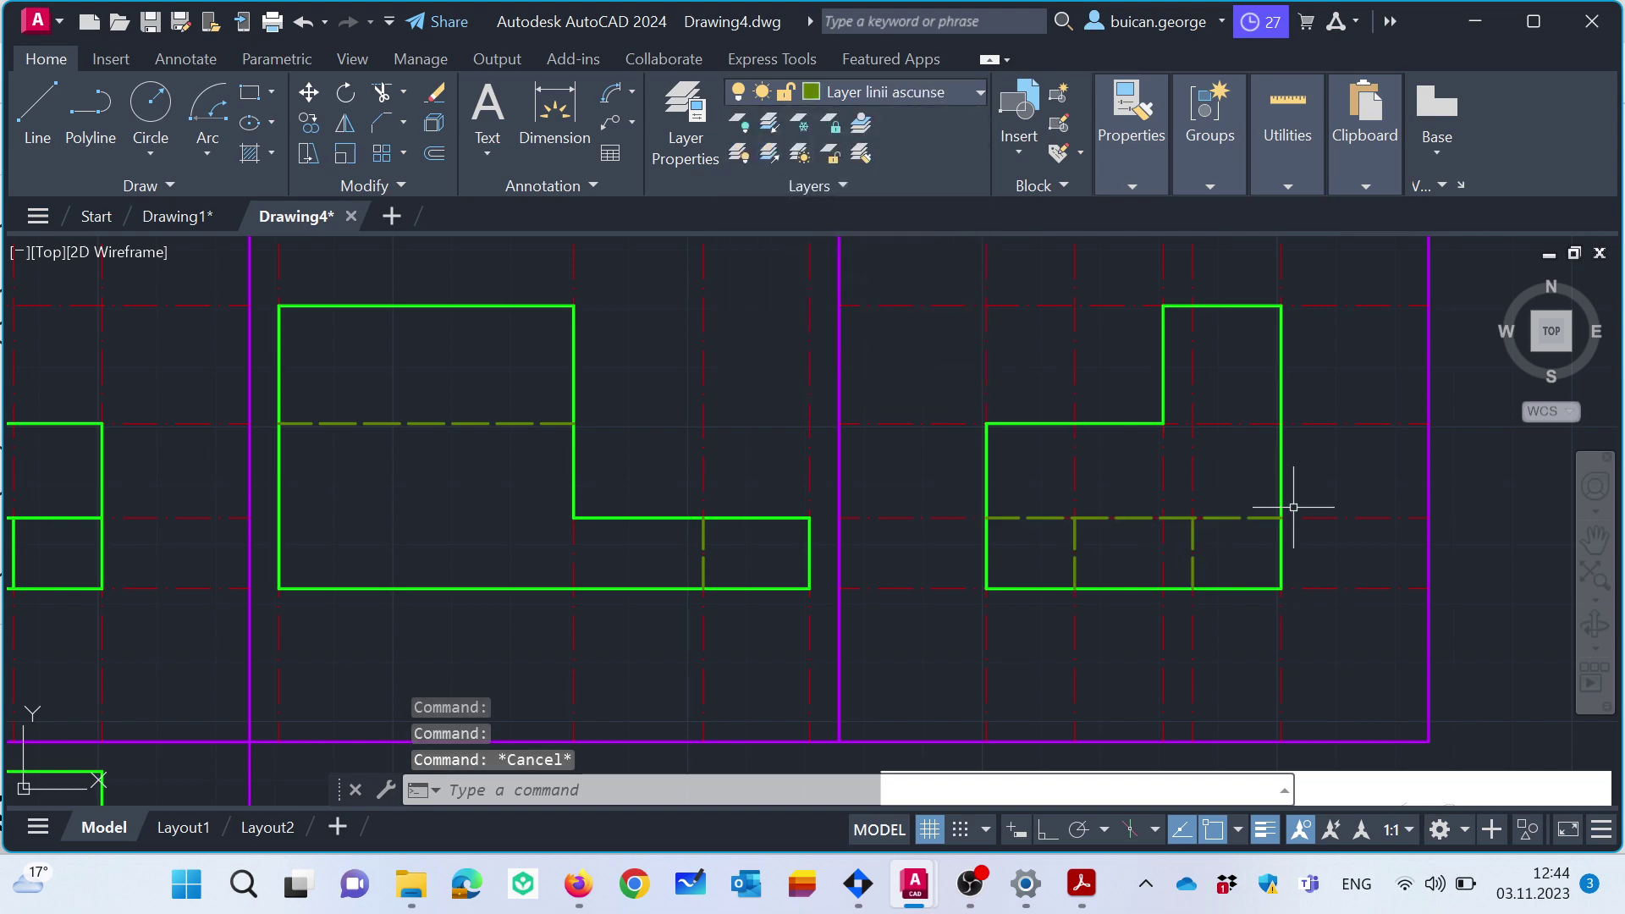
scroll(1274, 463, "down", 4)
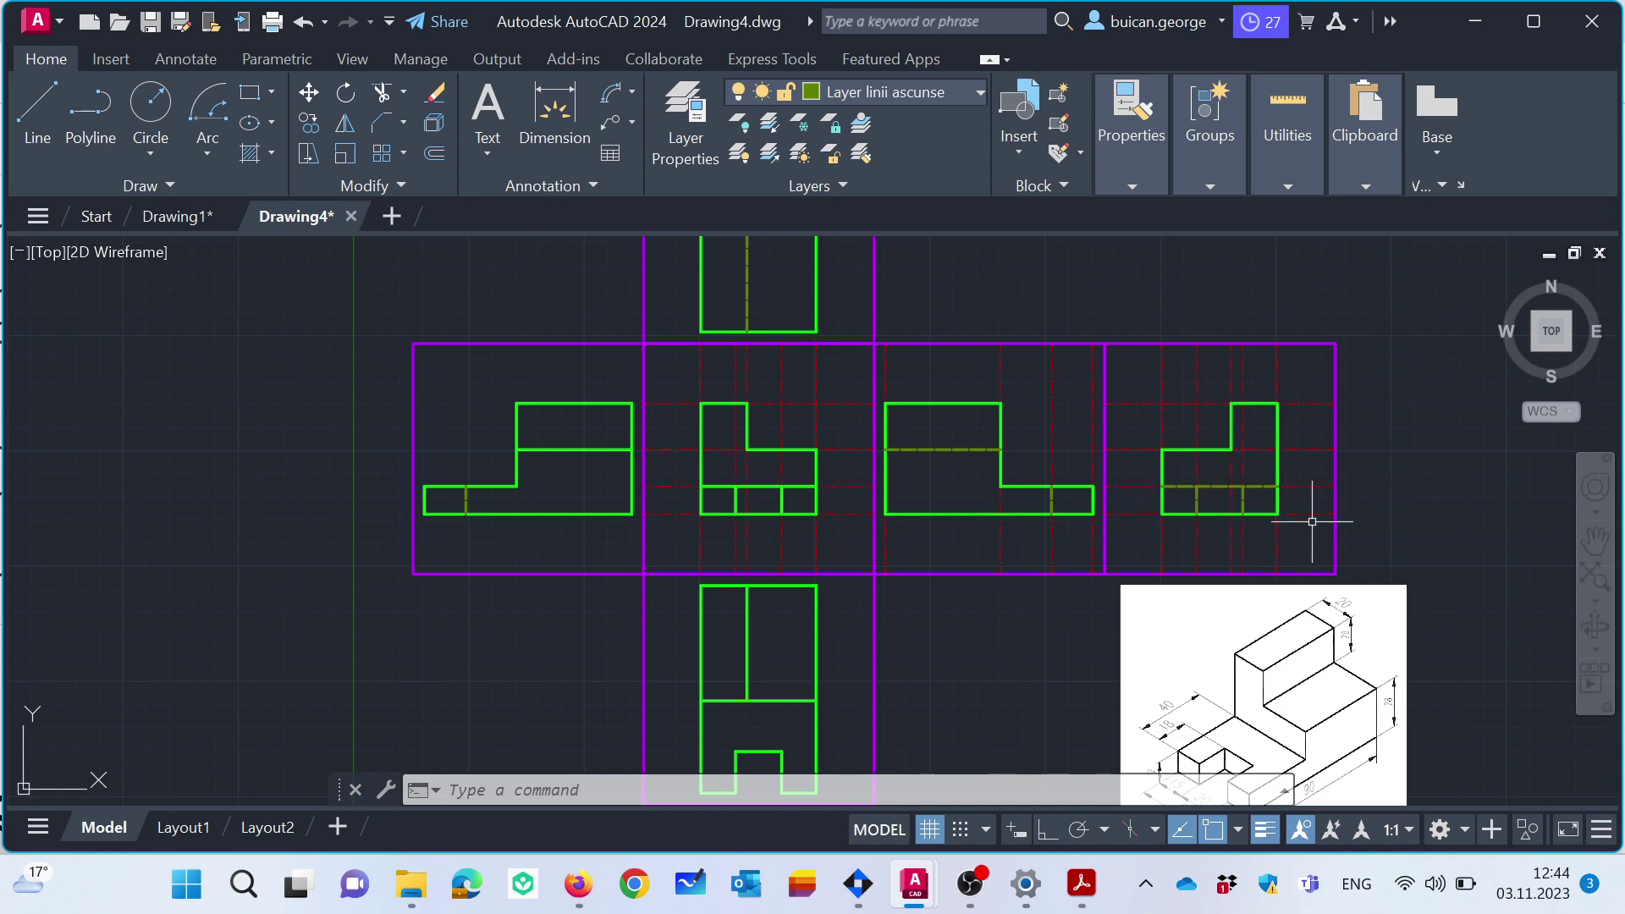
Turn off LAyer chenar to hide the purple frame lines.
scroll(1232, 506, "down", 4)
scroll(1337, 508, "up", 2)
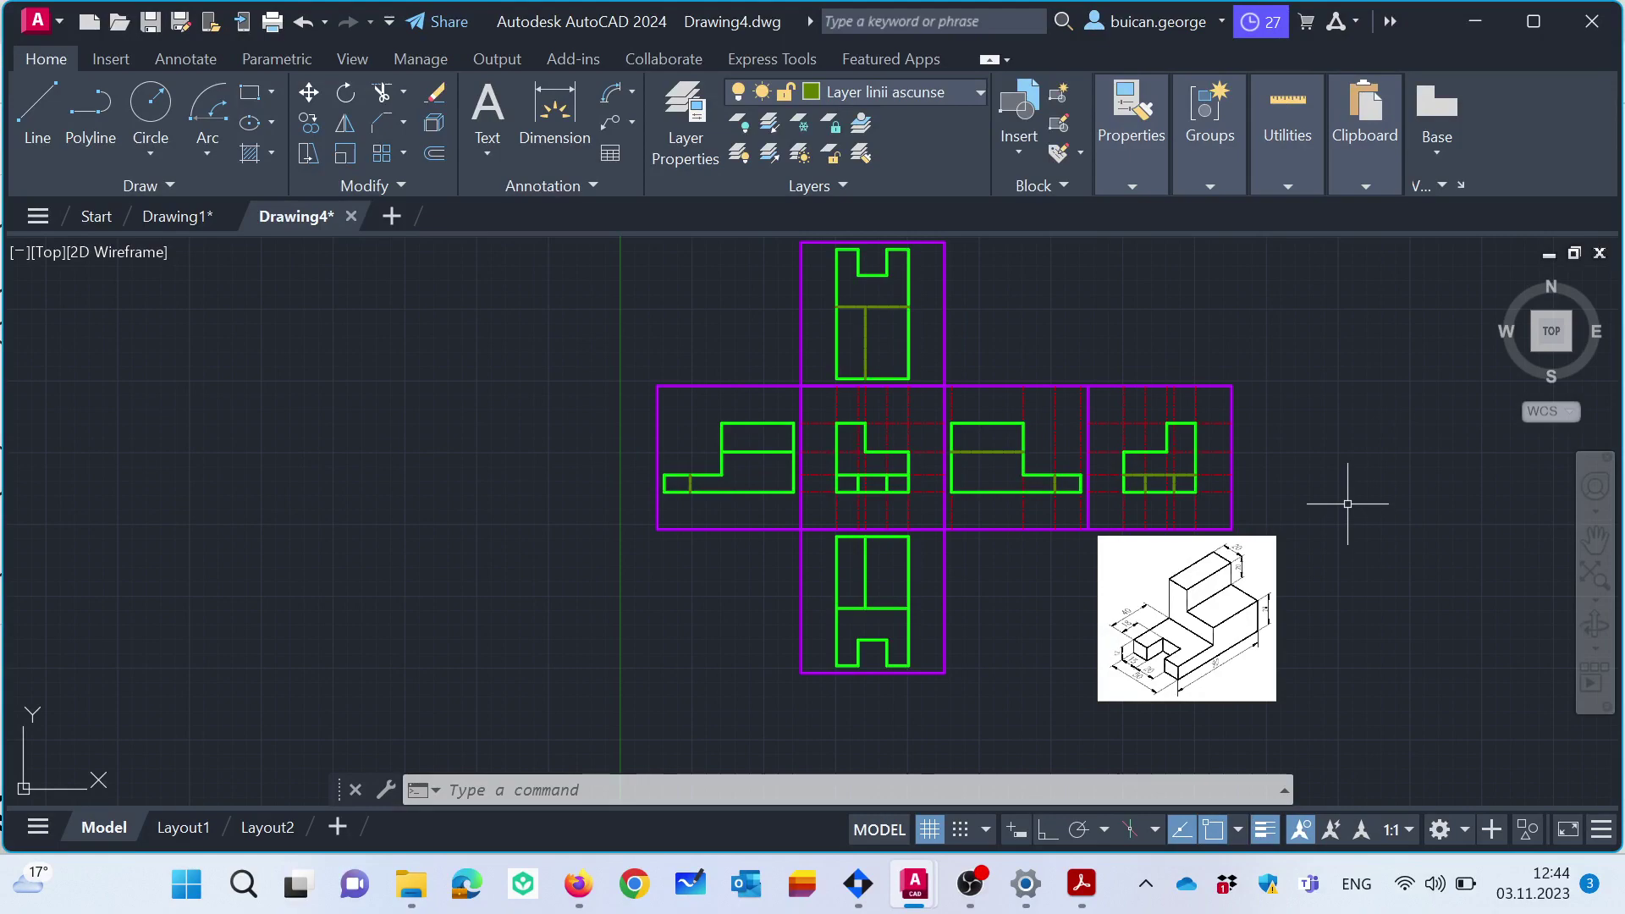
left_click(928, 84)
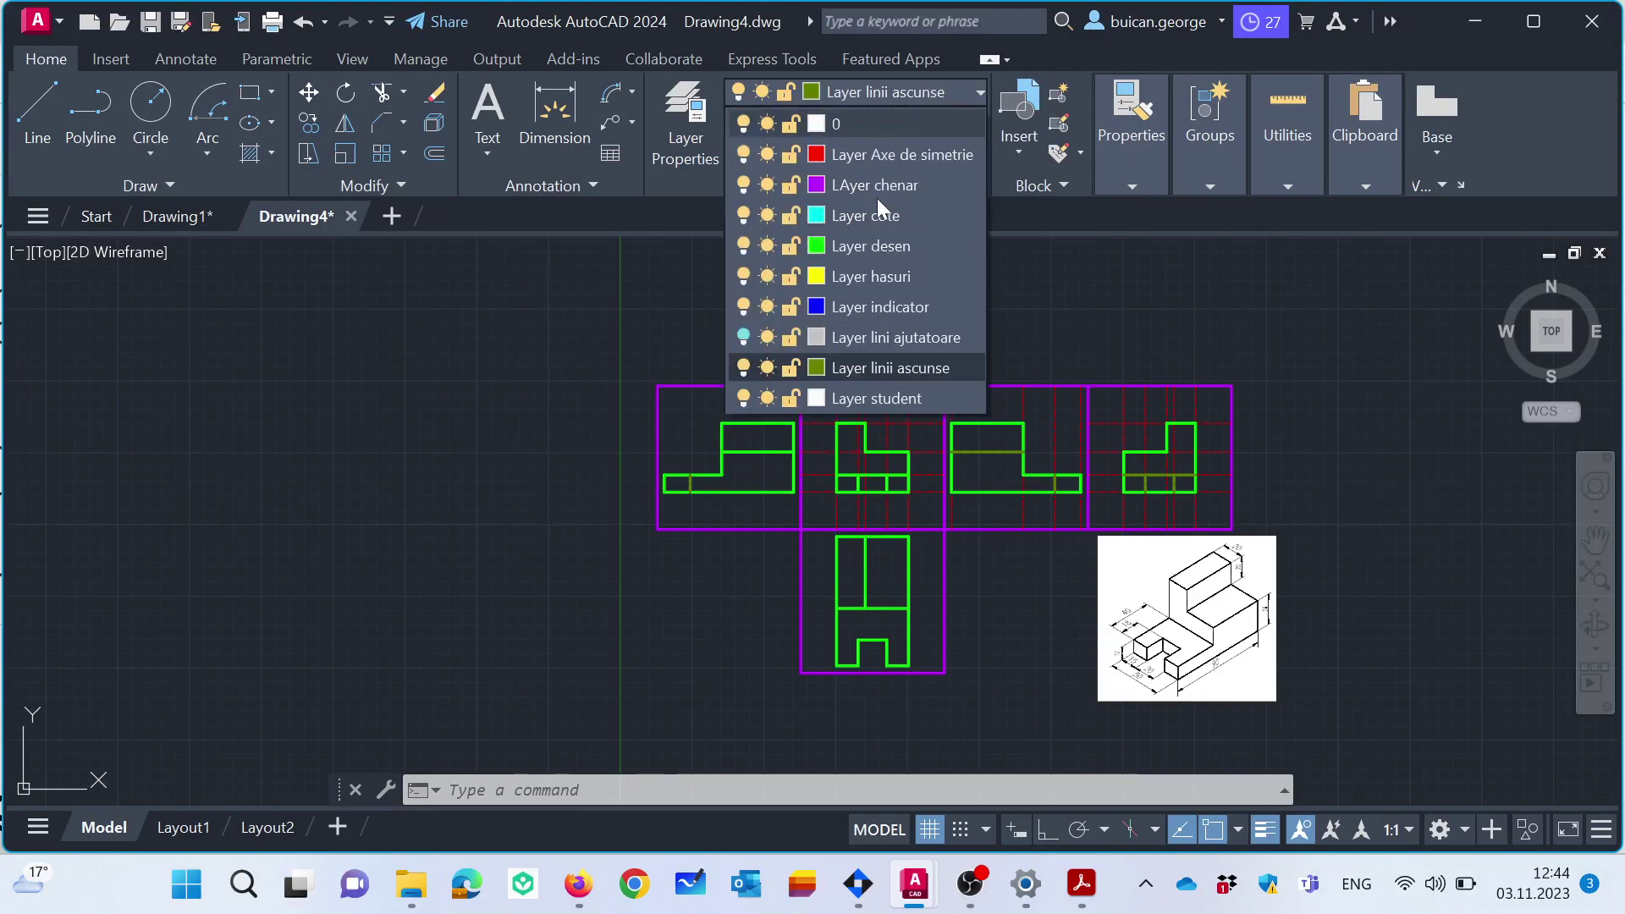
left_click(745, 185)
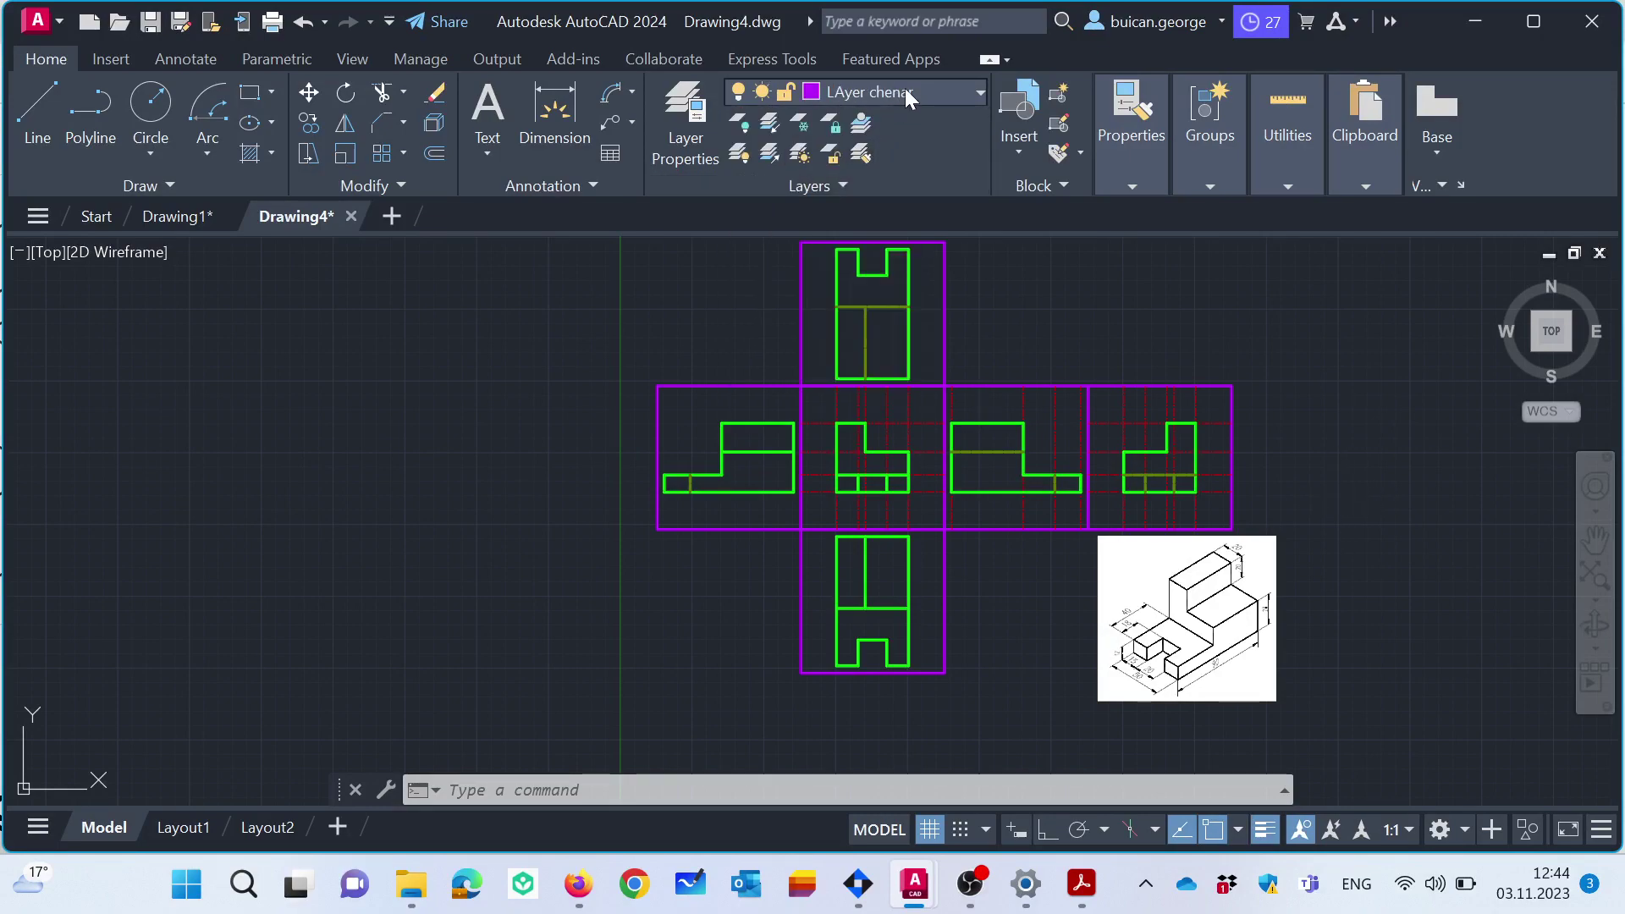
left_click(905, 88)
left_click(743, 183)
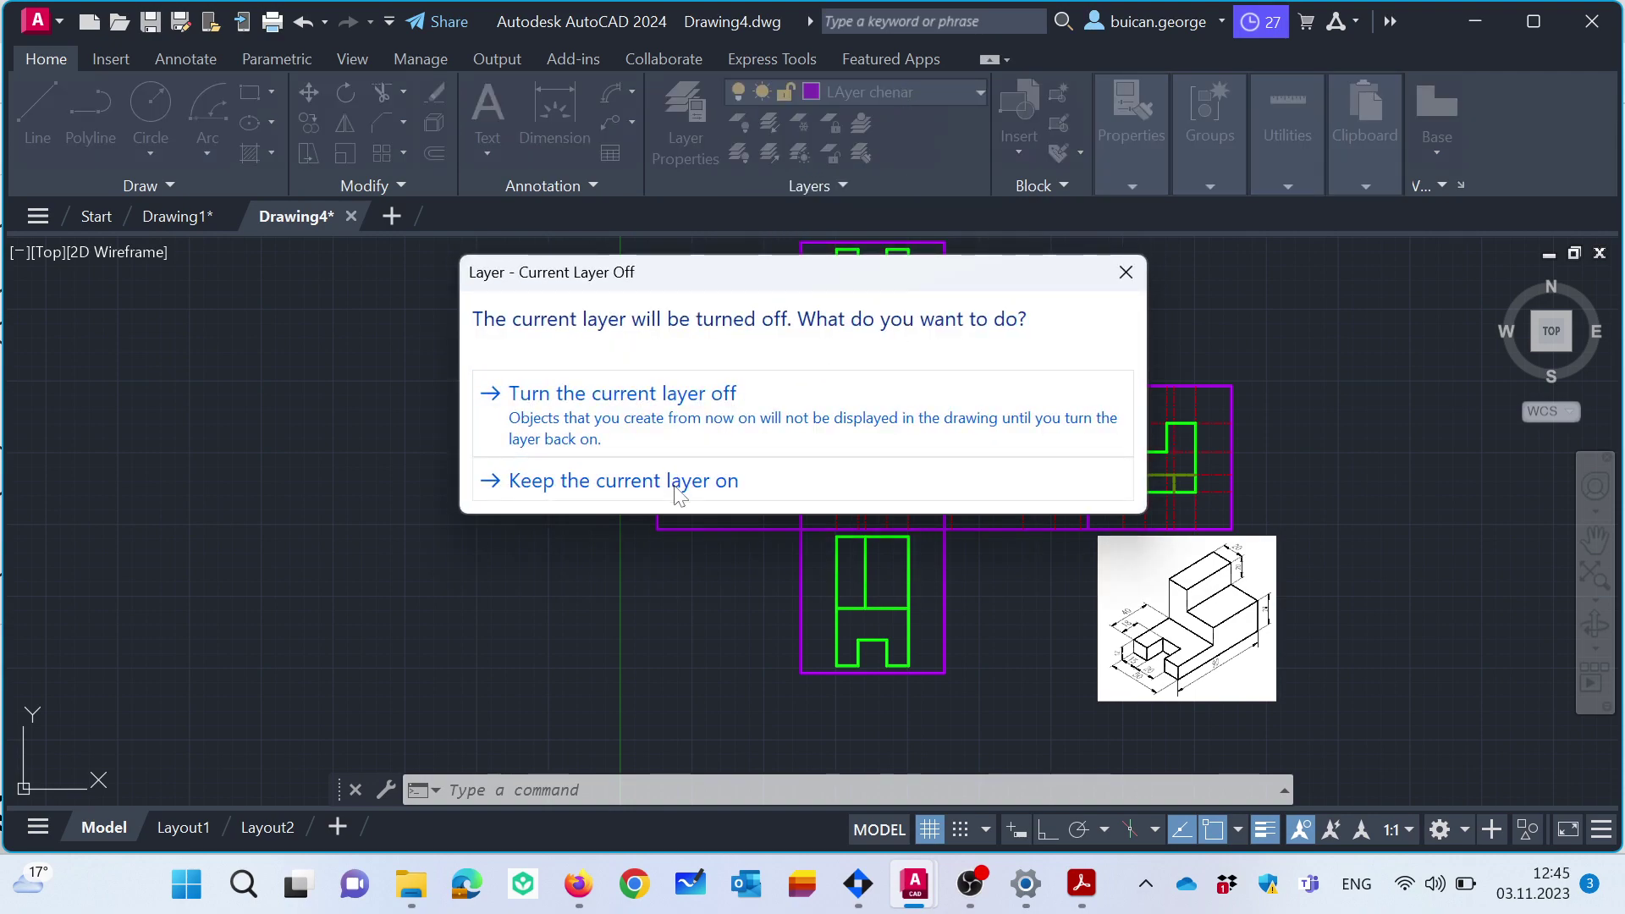
left_click(663, 427)
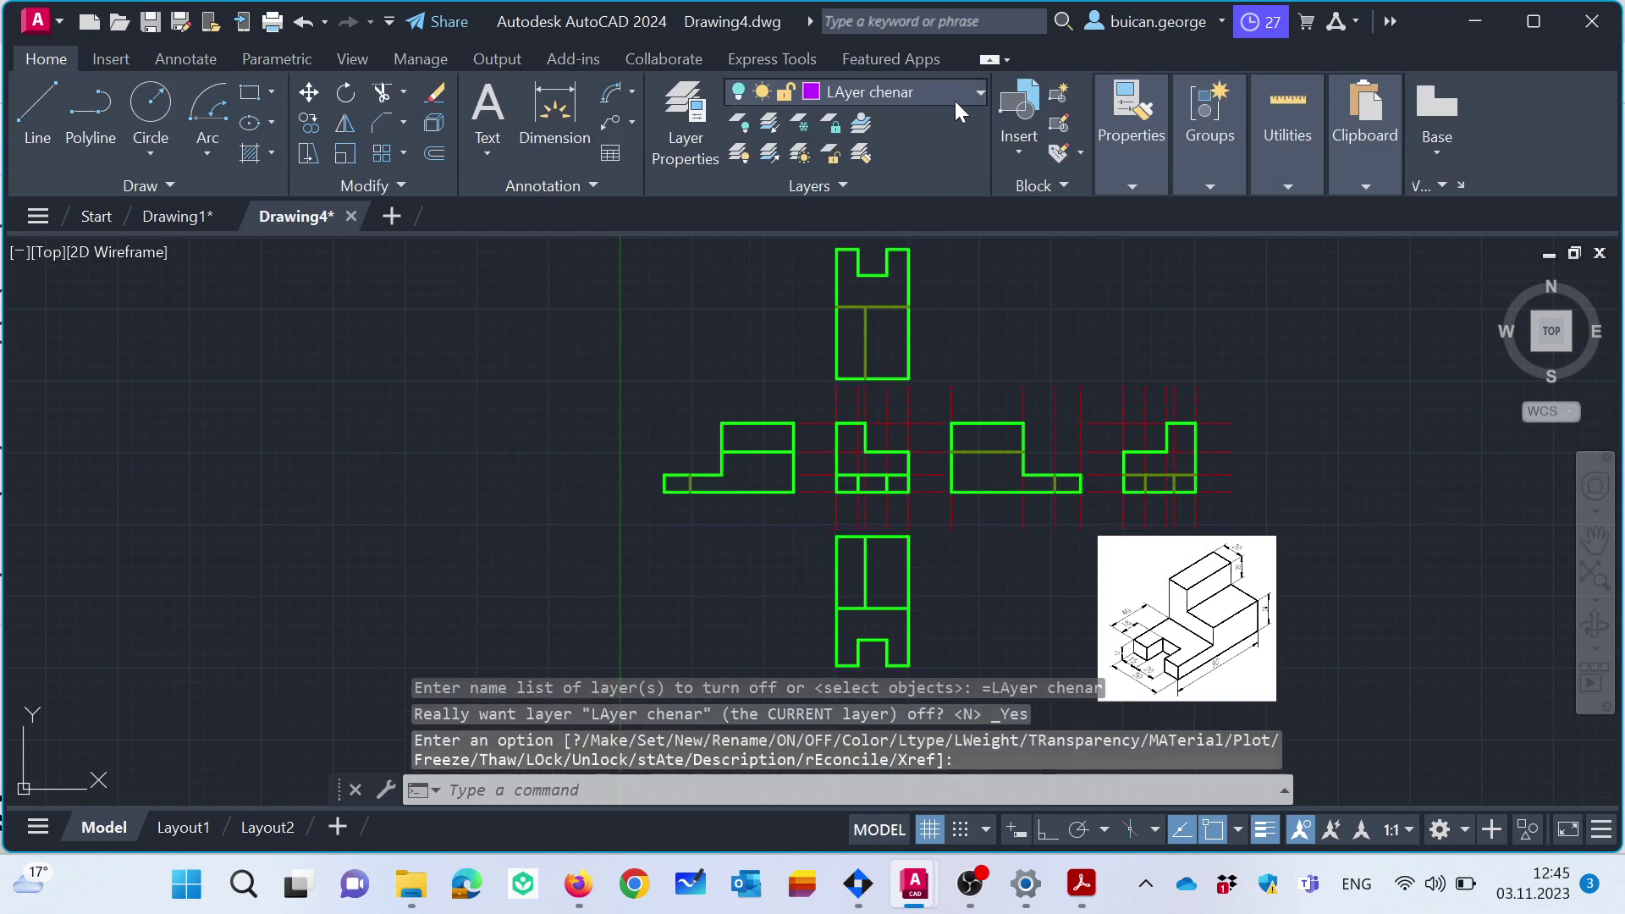
Make Layer desen current and turn off Layer Axe de simetrie to hide the red axes.
left_click(954, 100)
left_click(879, 247)
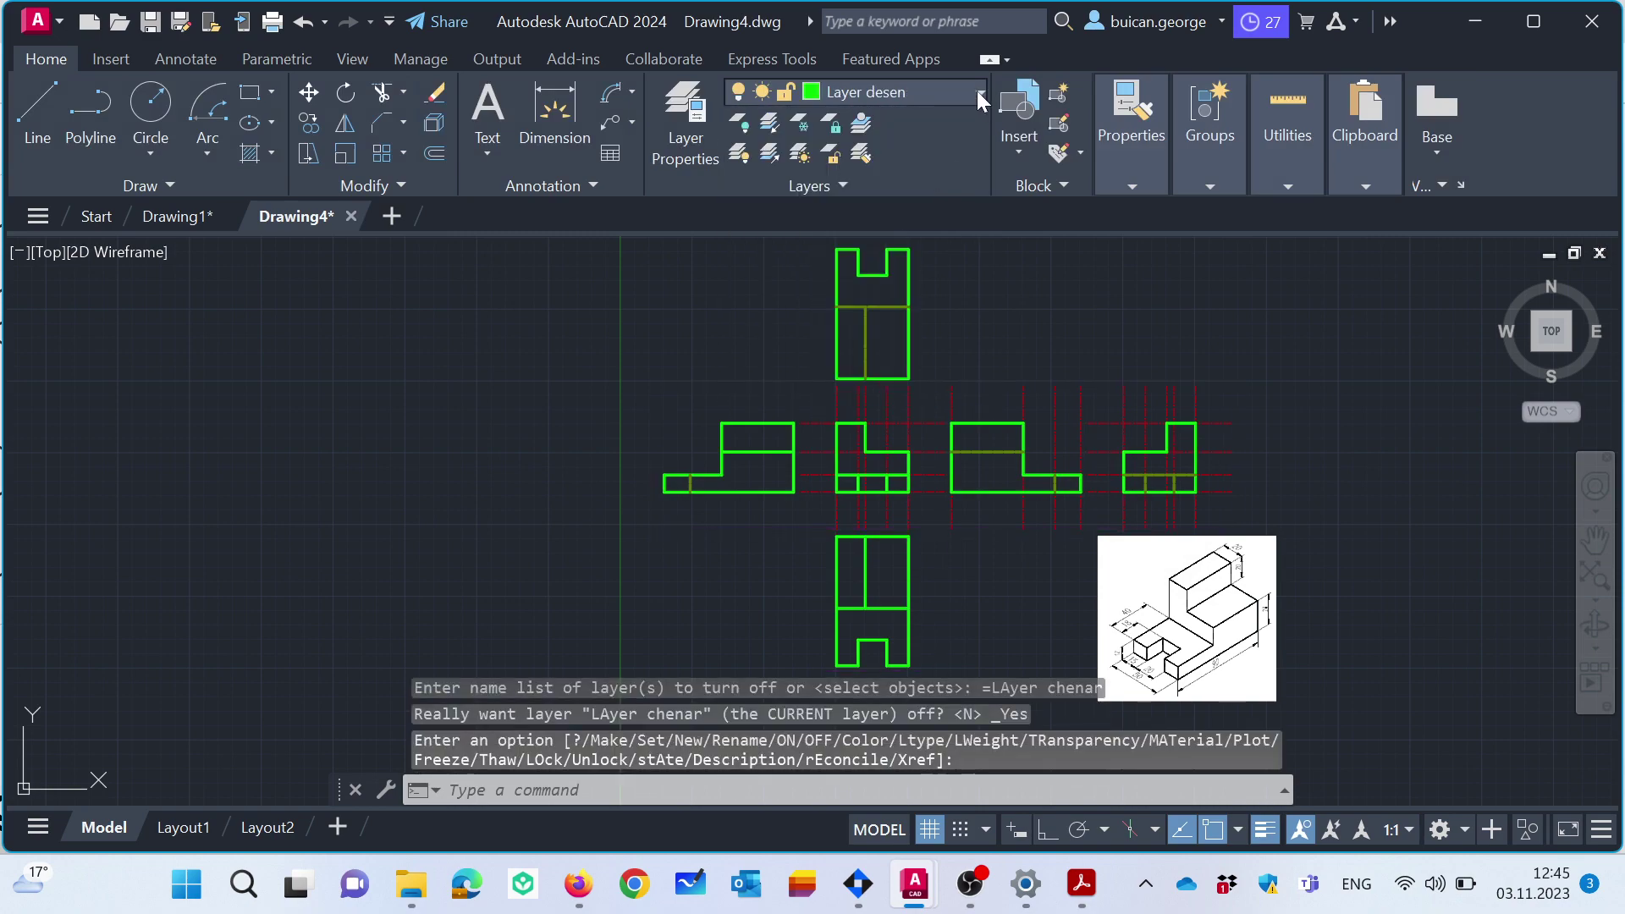
left_click(977, 91)
left_click(743, 154)
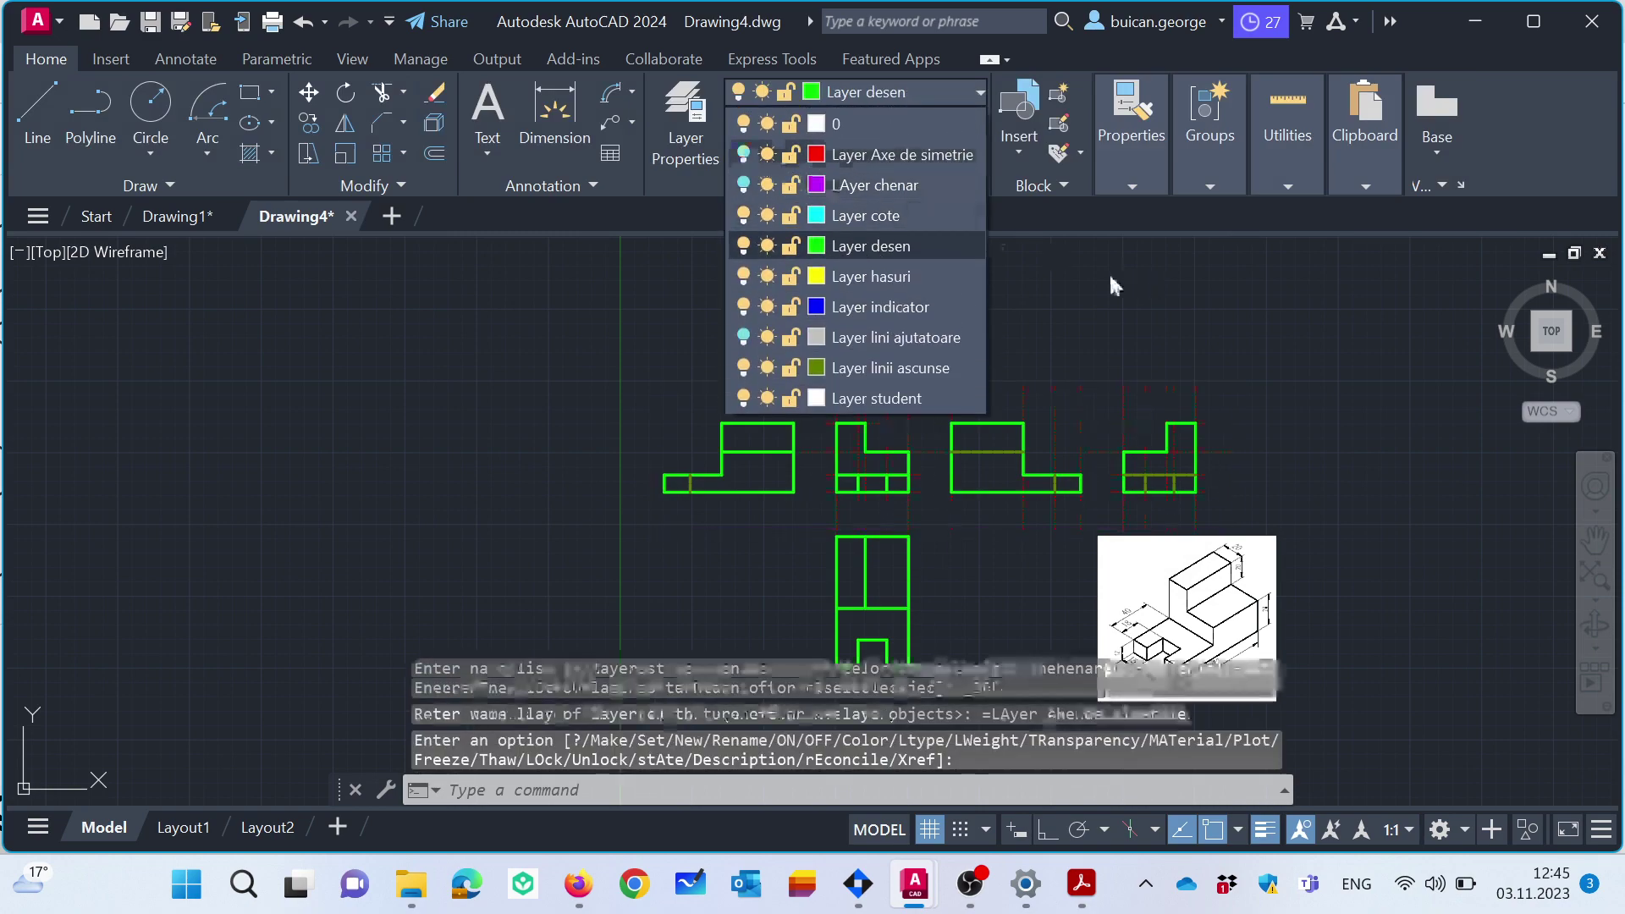
left_click(1307, 294)
scroll(1185, 406, "down", 2)
scroll(1126, 461, "up", 2)
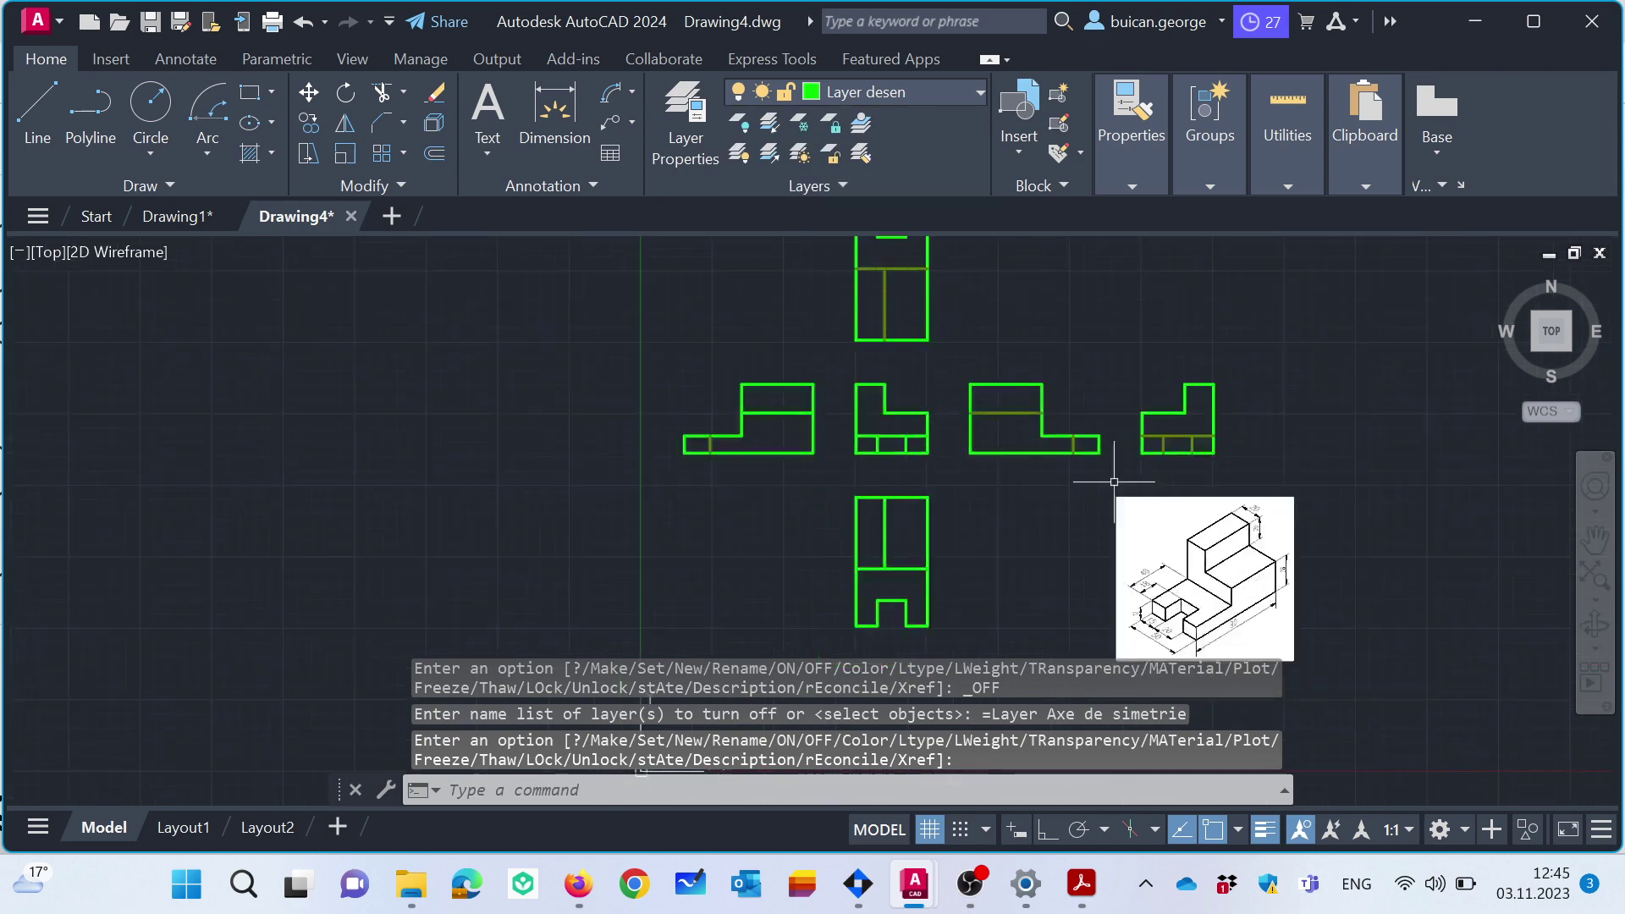
middle_click_drag(1059, 297, 967, 465)
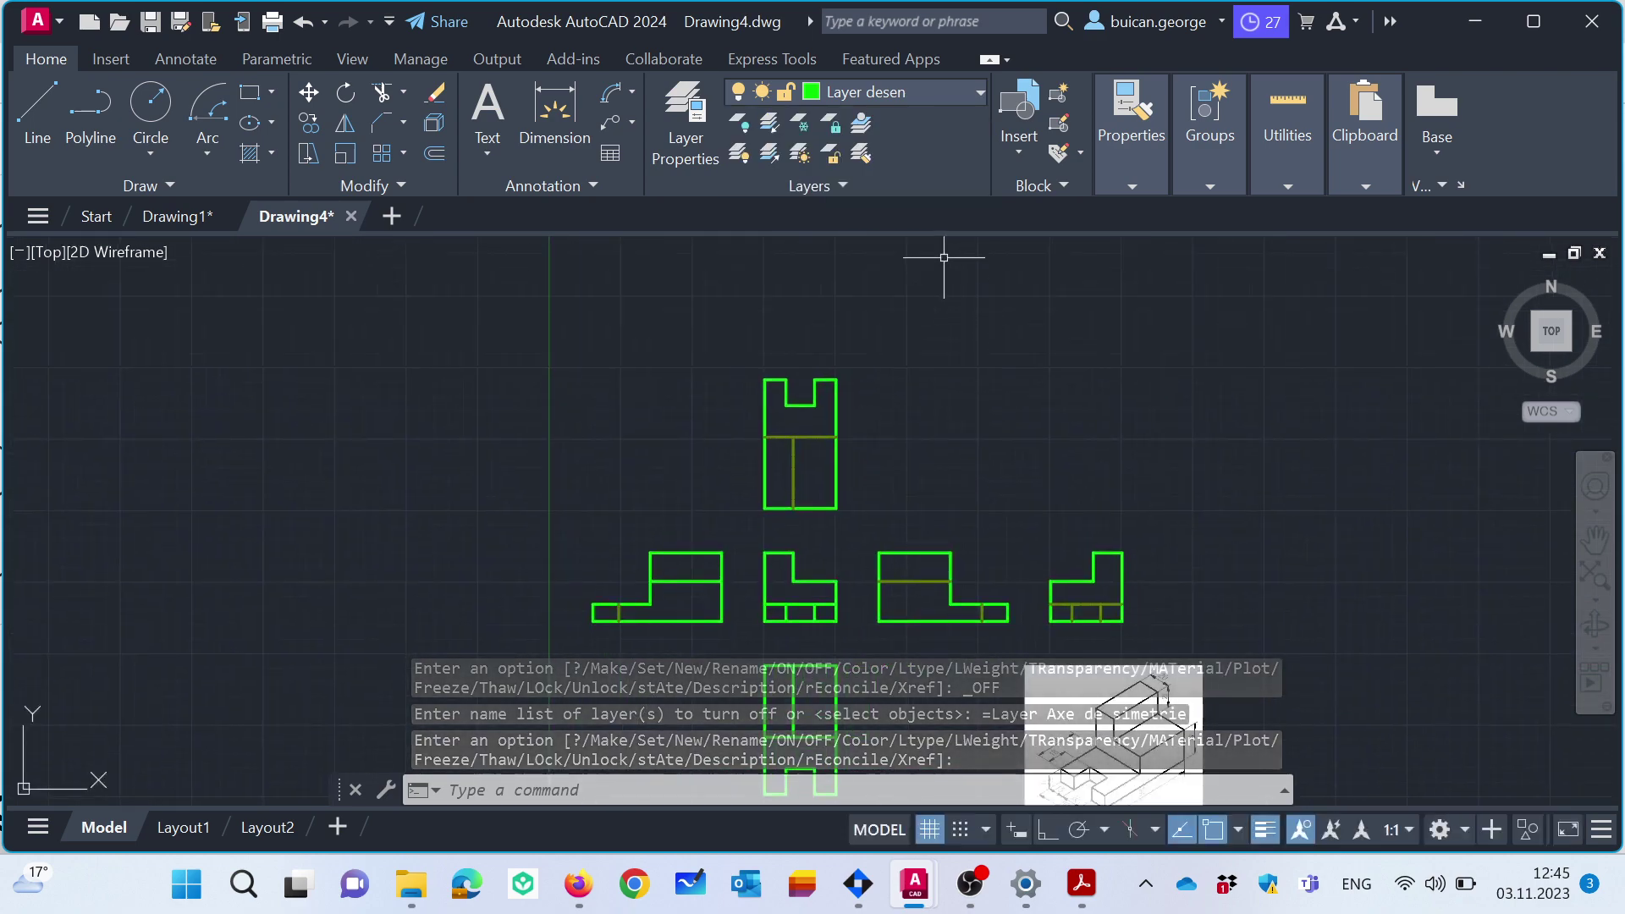
left_click(978, 93)
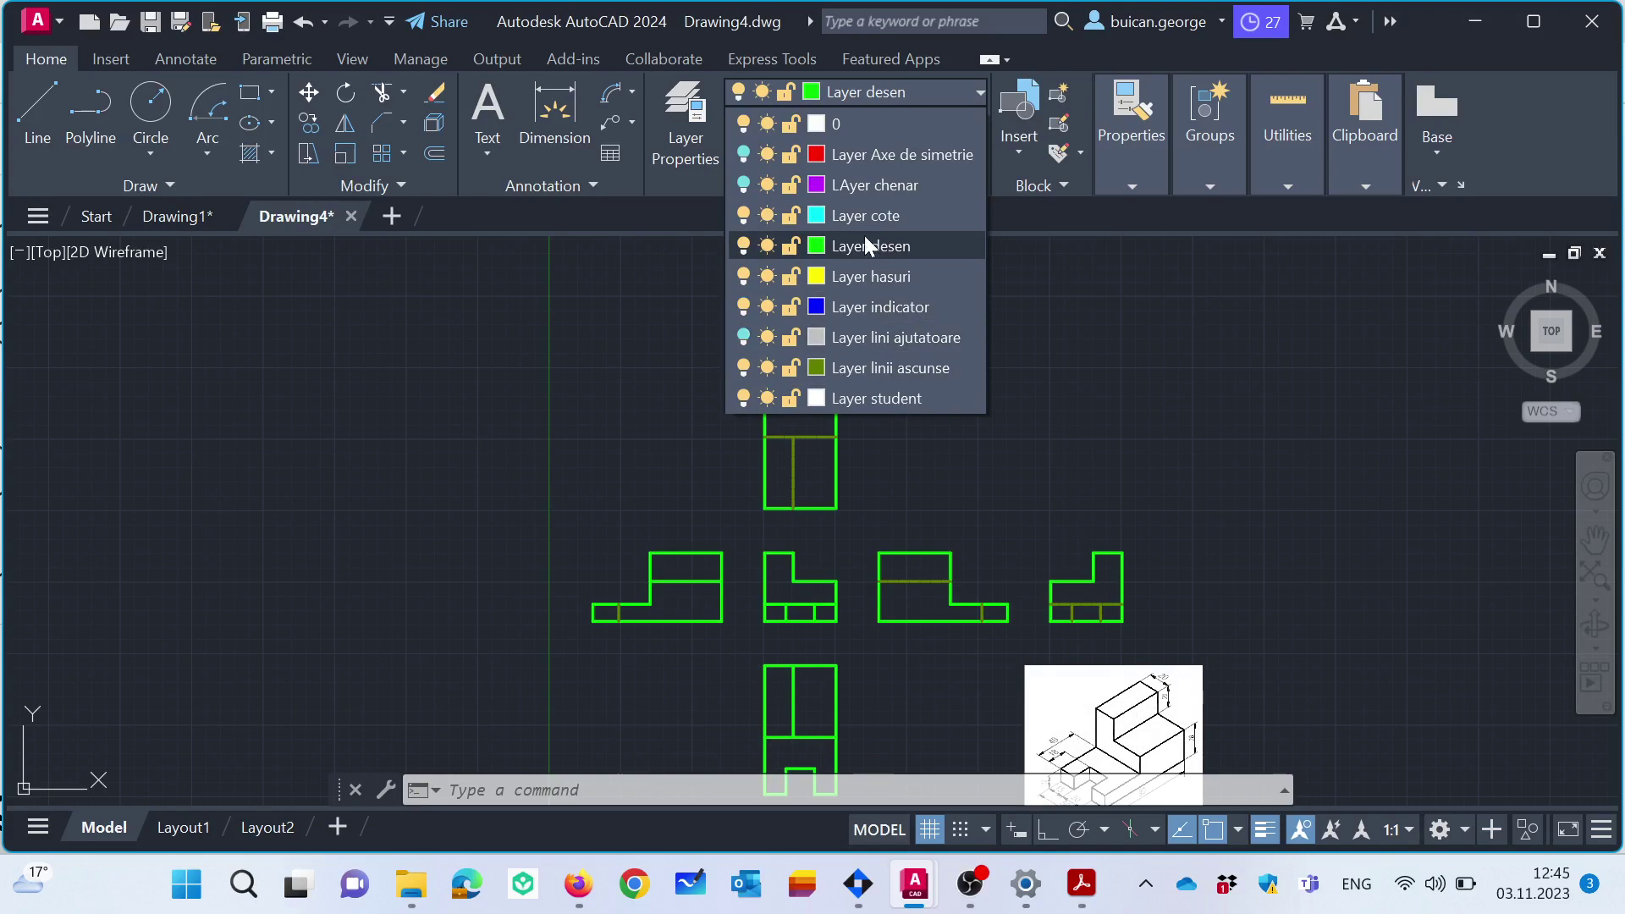
left_click(544, 116)
Inspect the dimension style list on the Annotate tab without changing it.
left_click(303, 51)
left_click(182, 58)
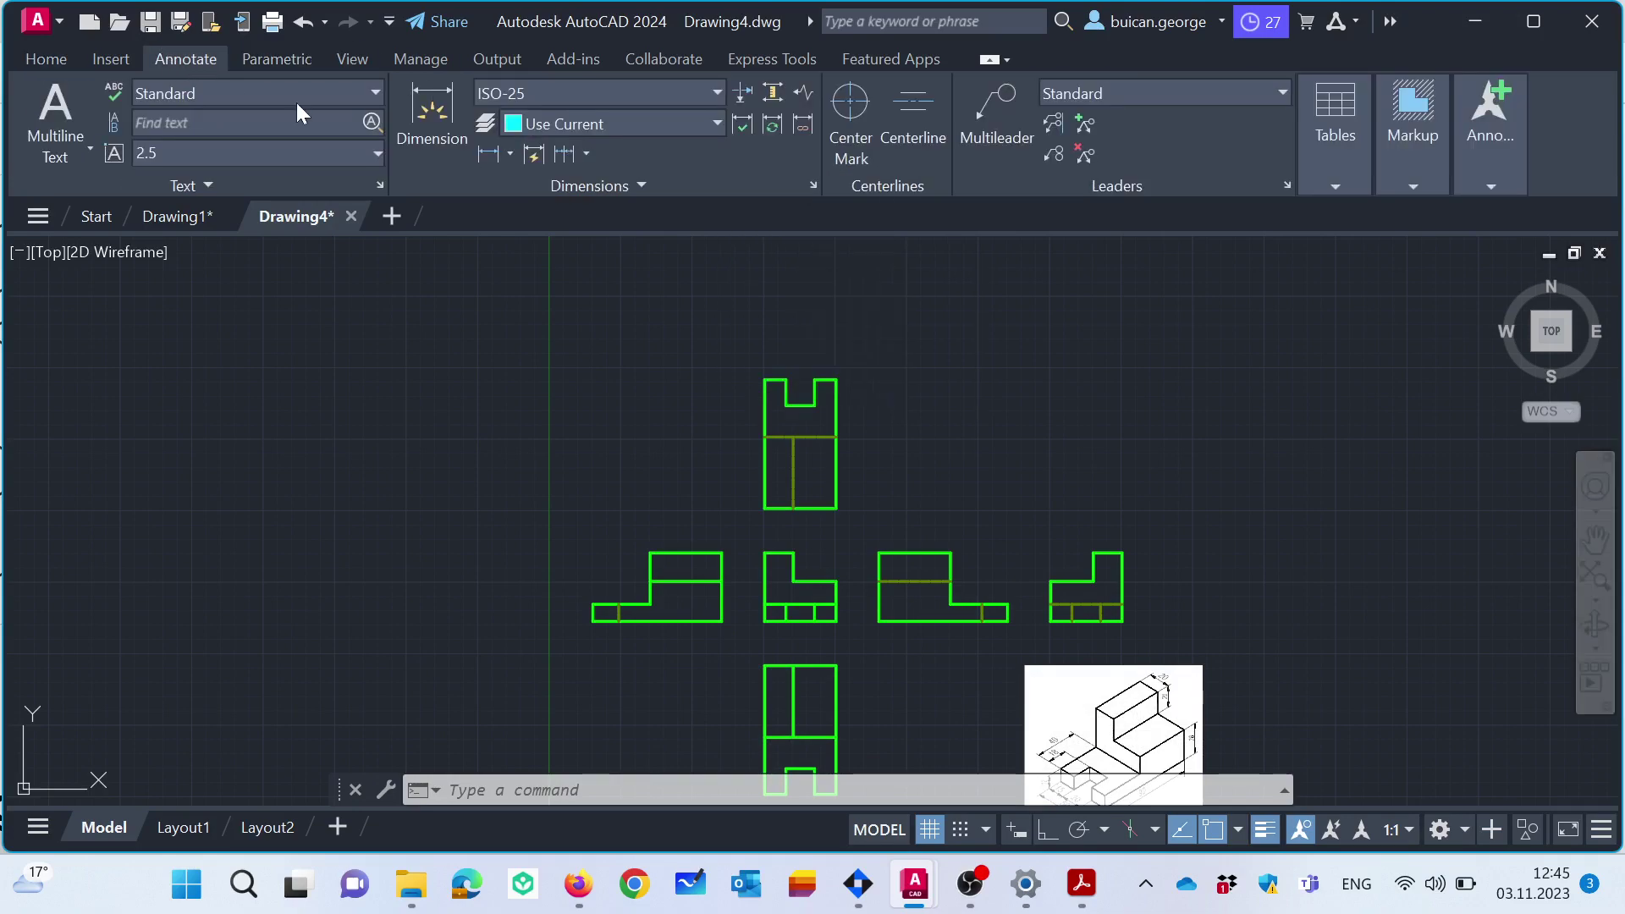
left_click(591, 100)
left_click(591, 100)
left_click(34, 59)
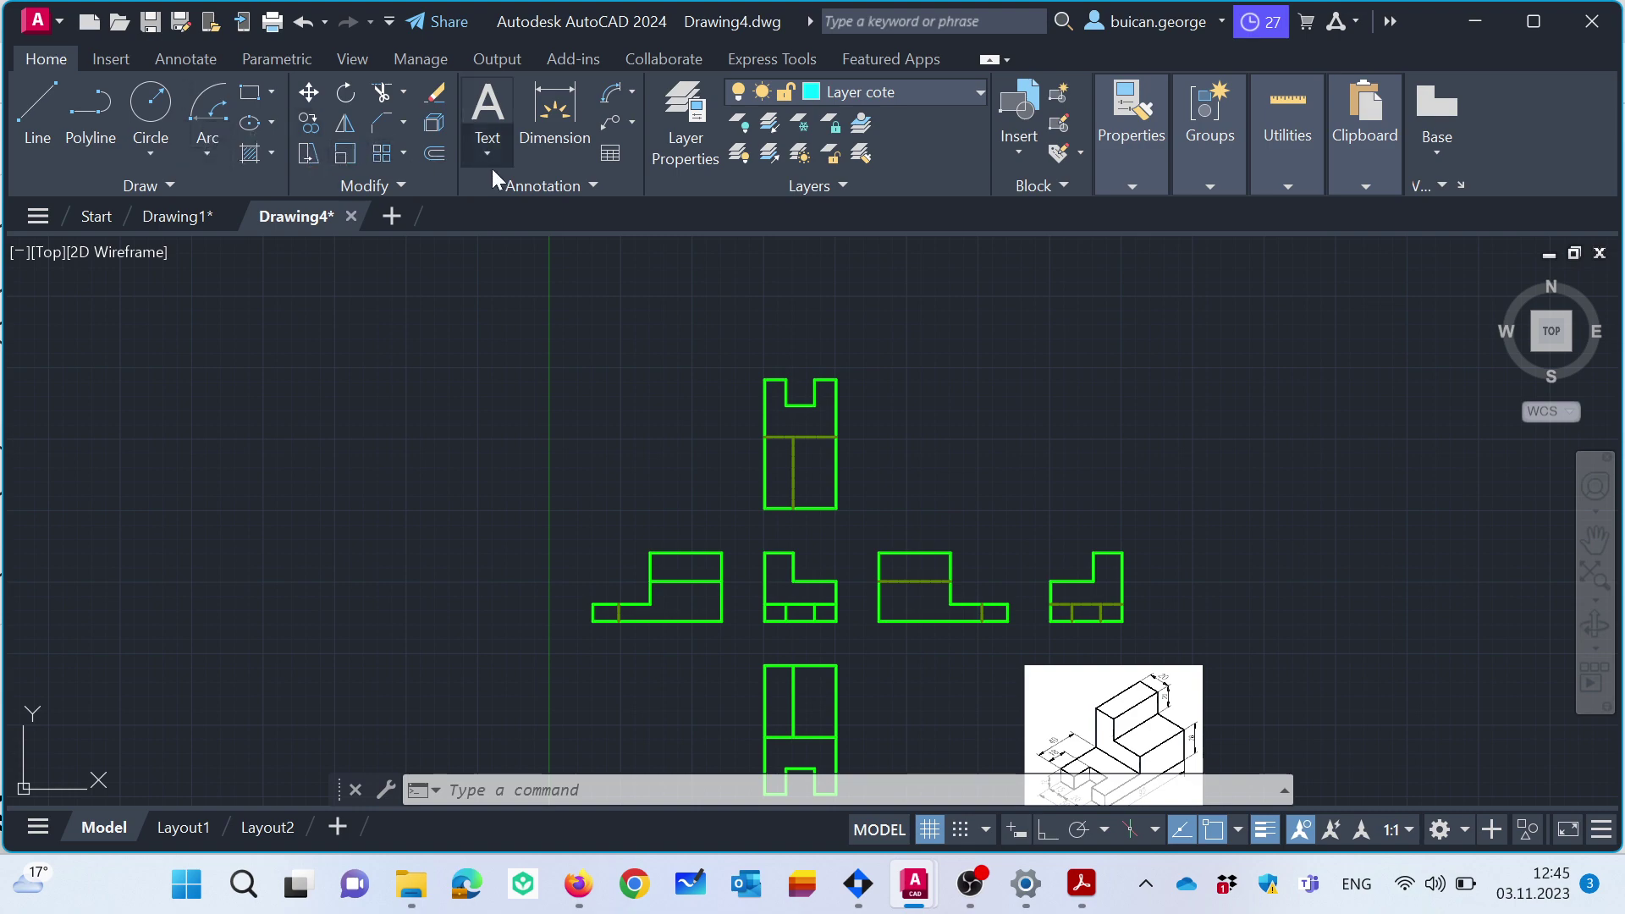
Dimension the bottom view's notch width as 20, placed below the notch.
left_click(554, 106)
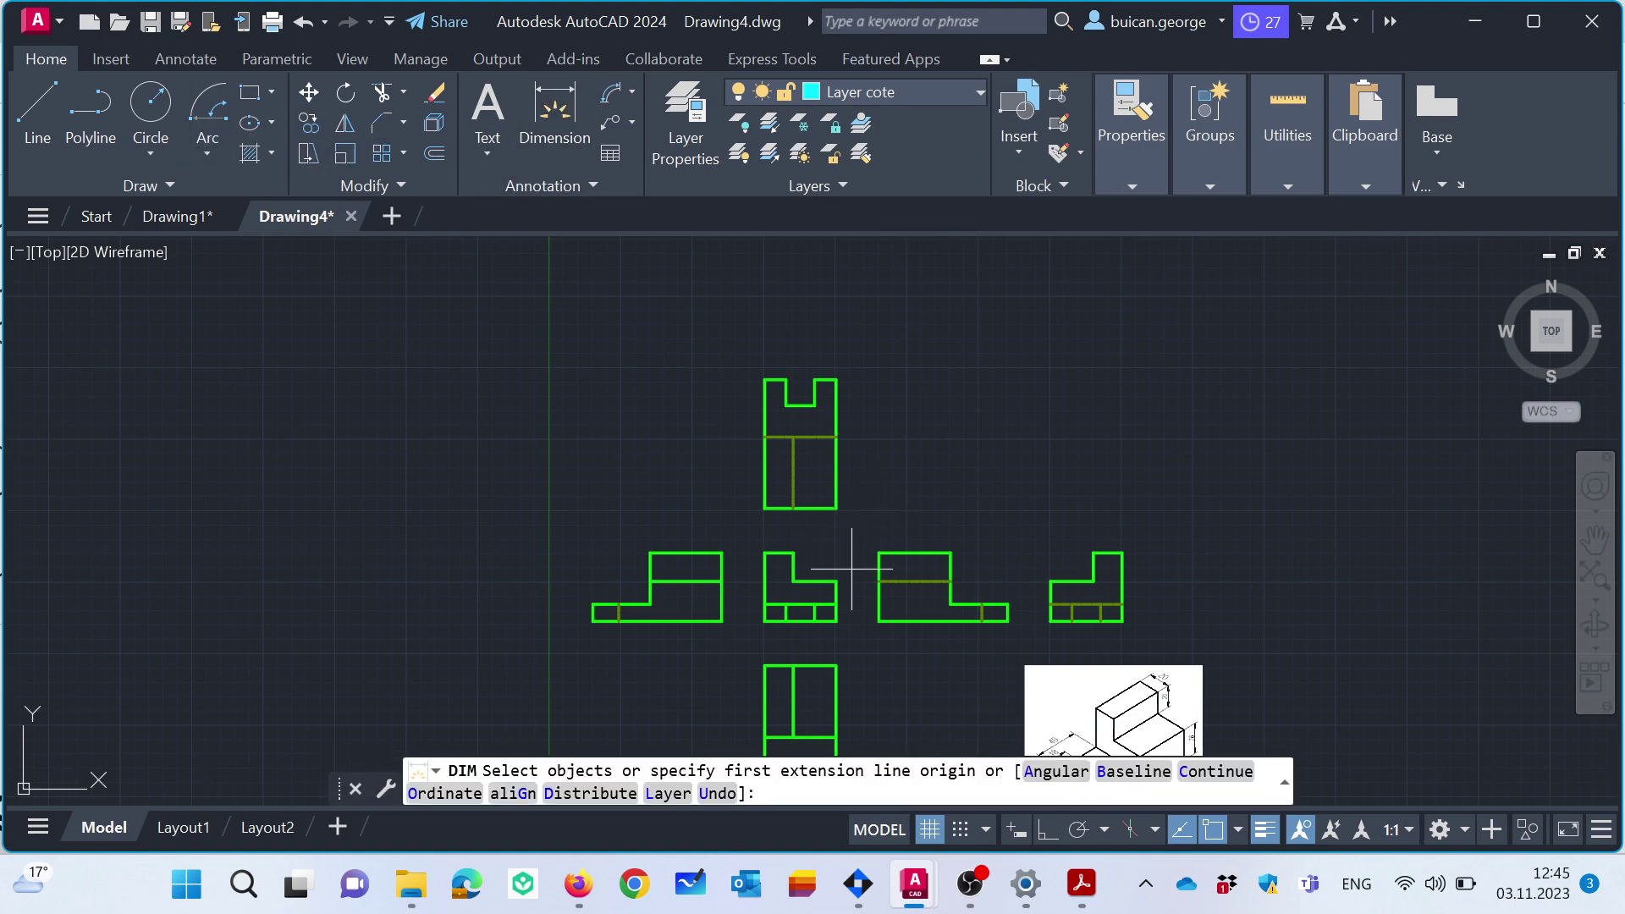
middle_click_drag(871, 657, 759, 507)
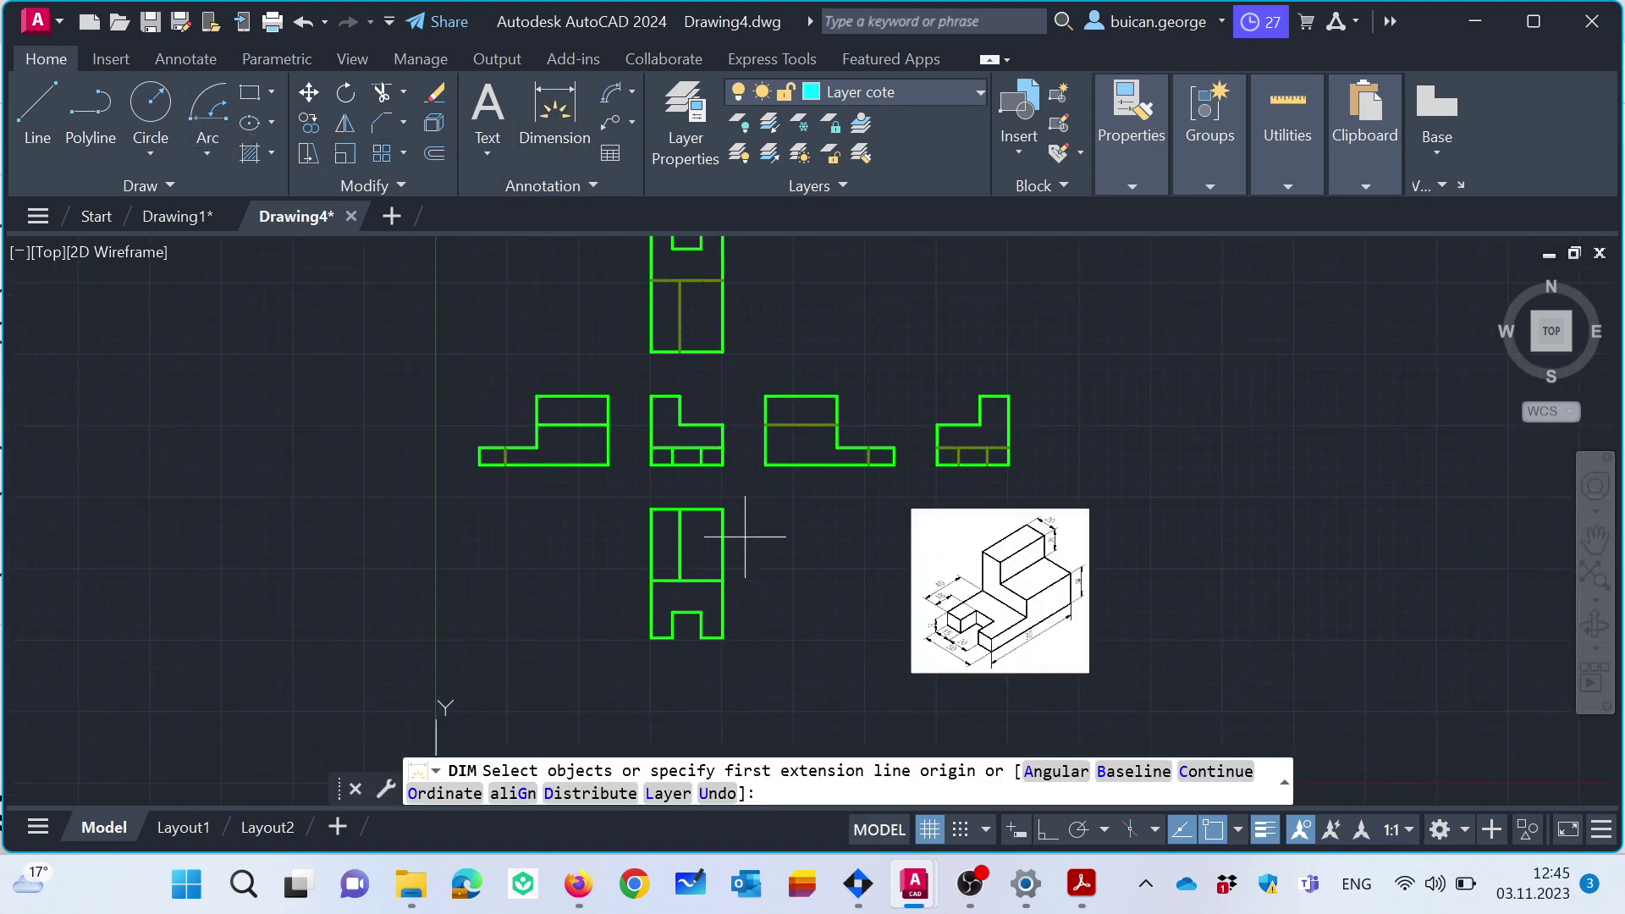
left_click(703, 637)
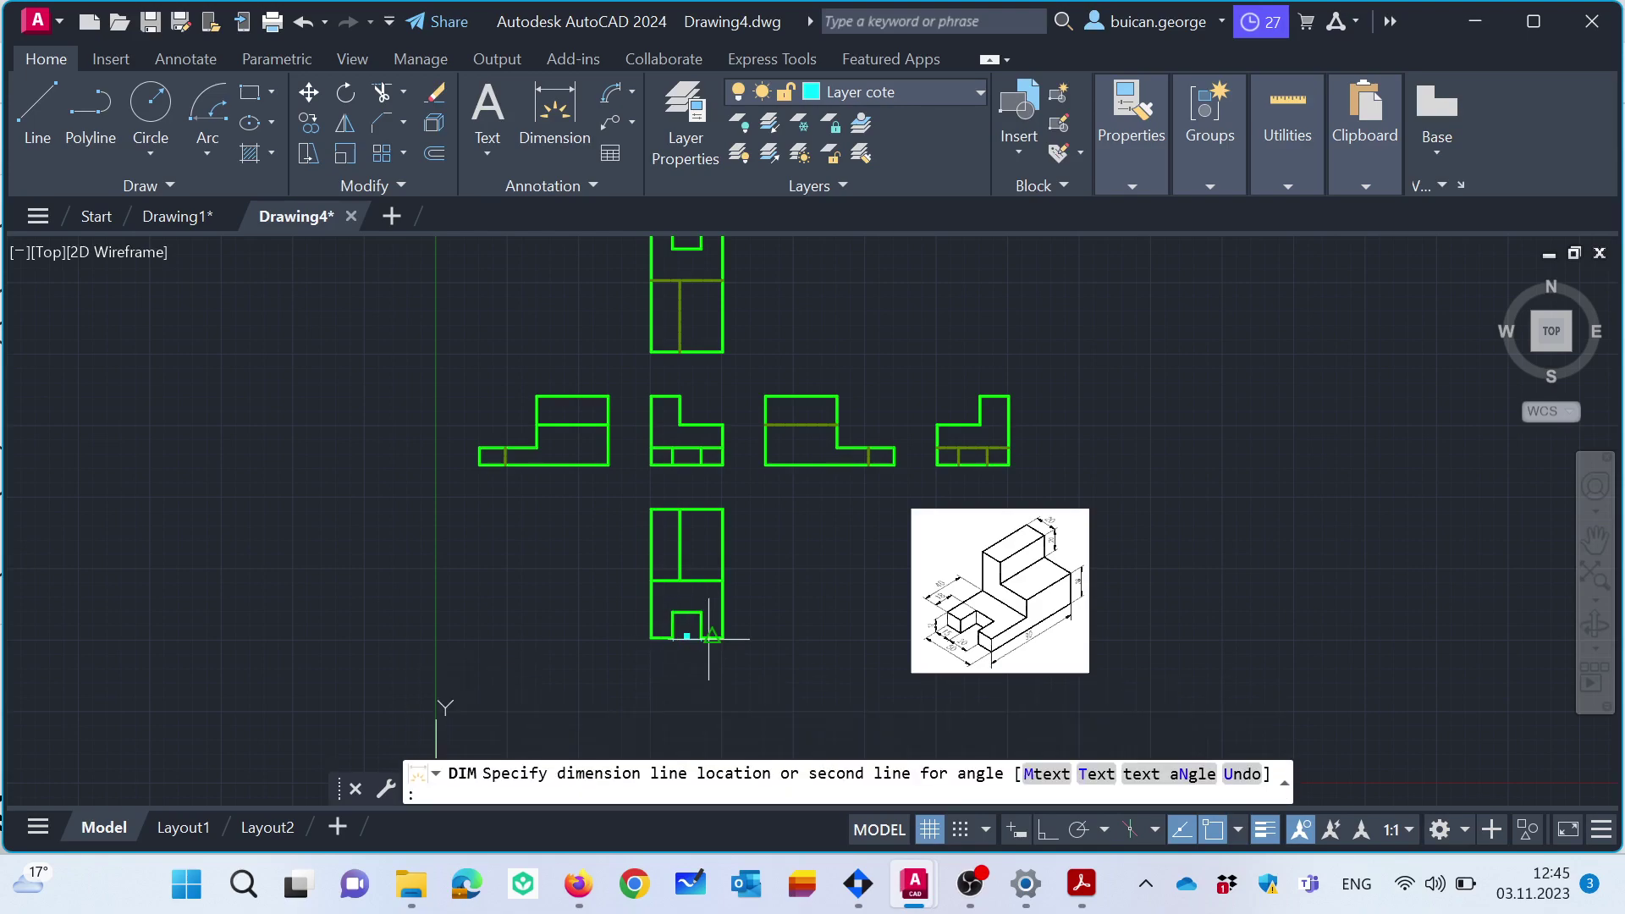
scroll(693, 663, "up", 2)
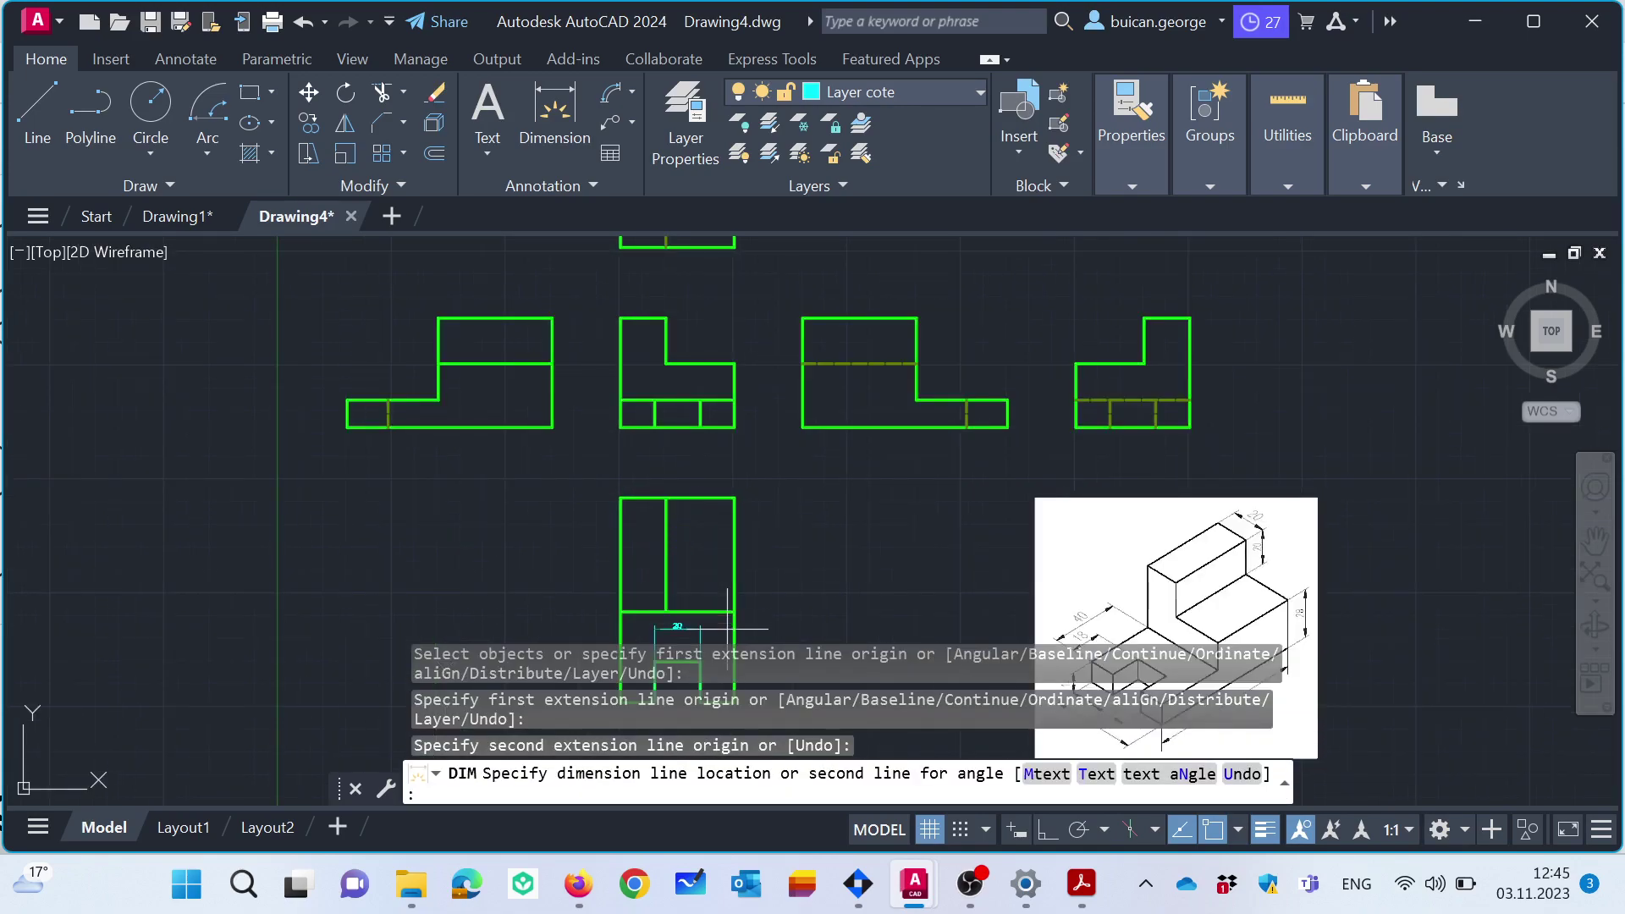
middle_click_drag(711, 584, 711, 357)
scroll(712, 357, "up", 2)
scroll(660, 440, "up", 2)
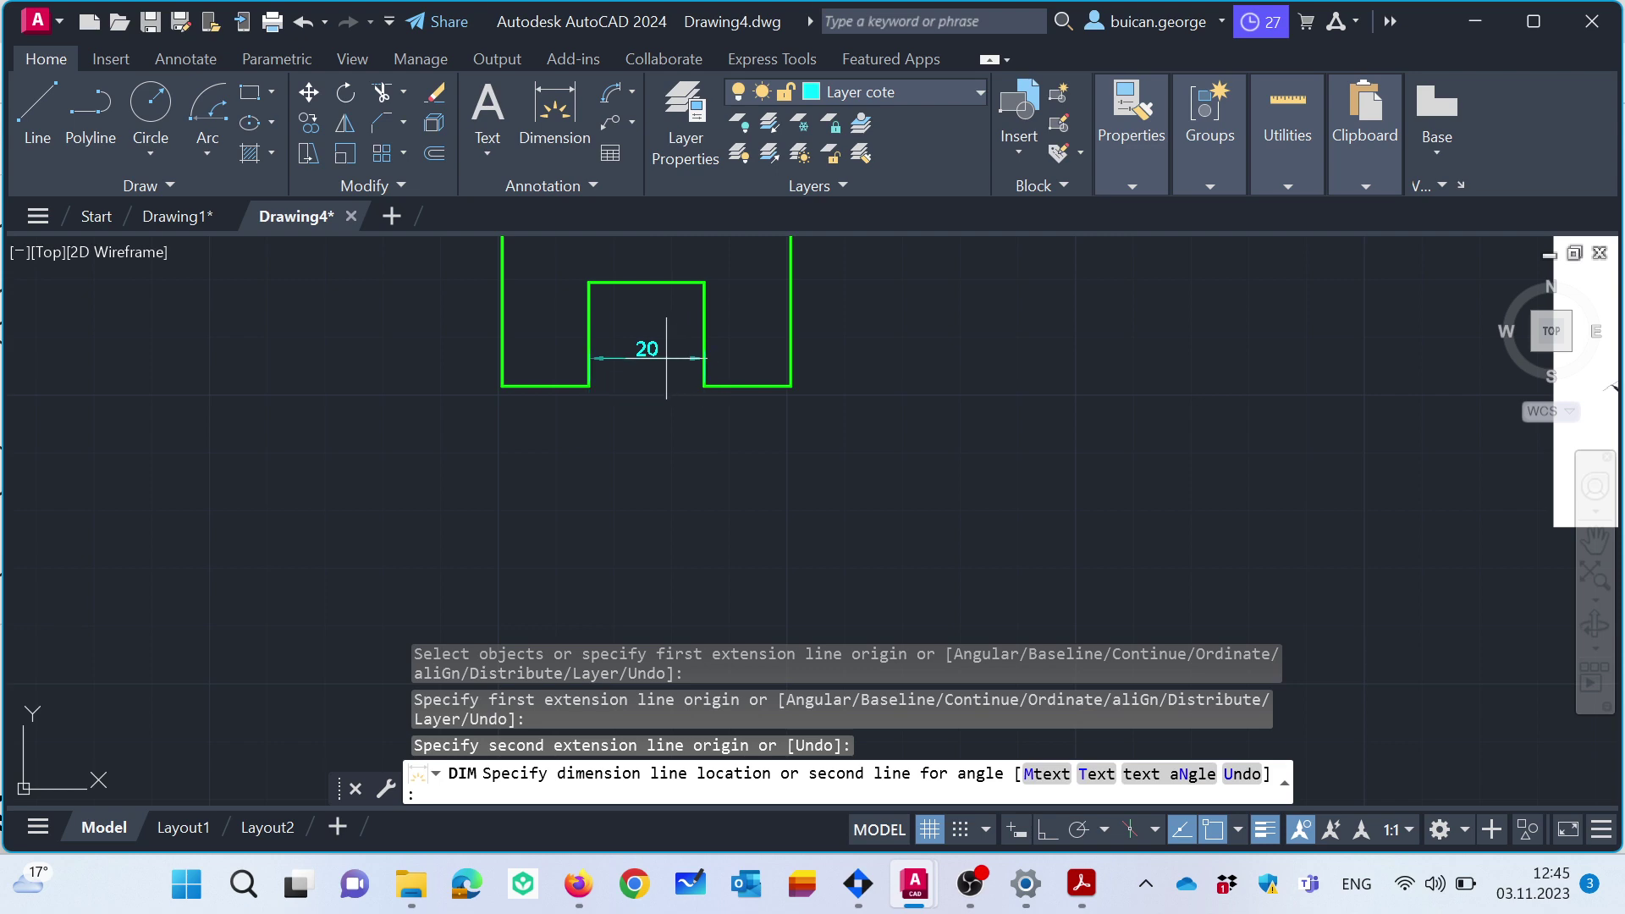
left_click(669, 433)
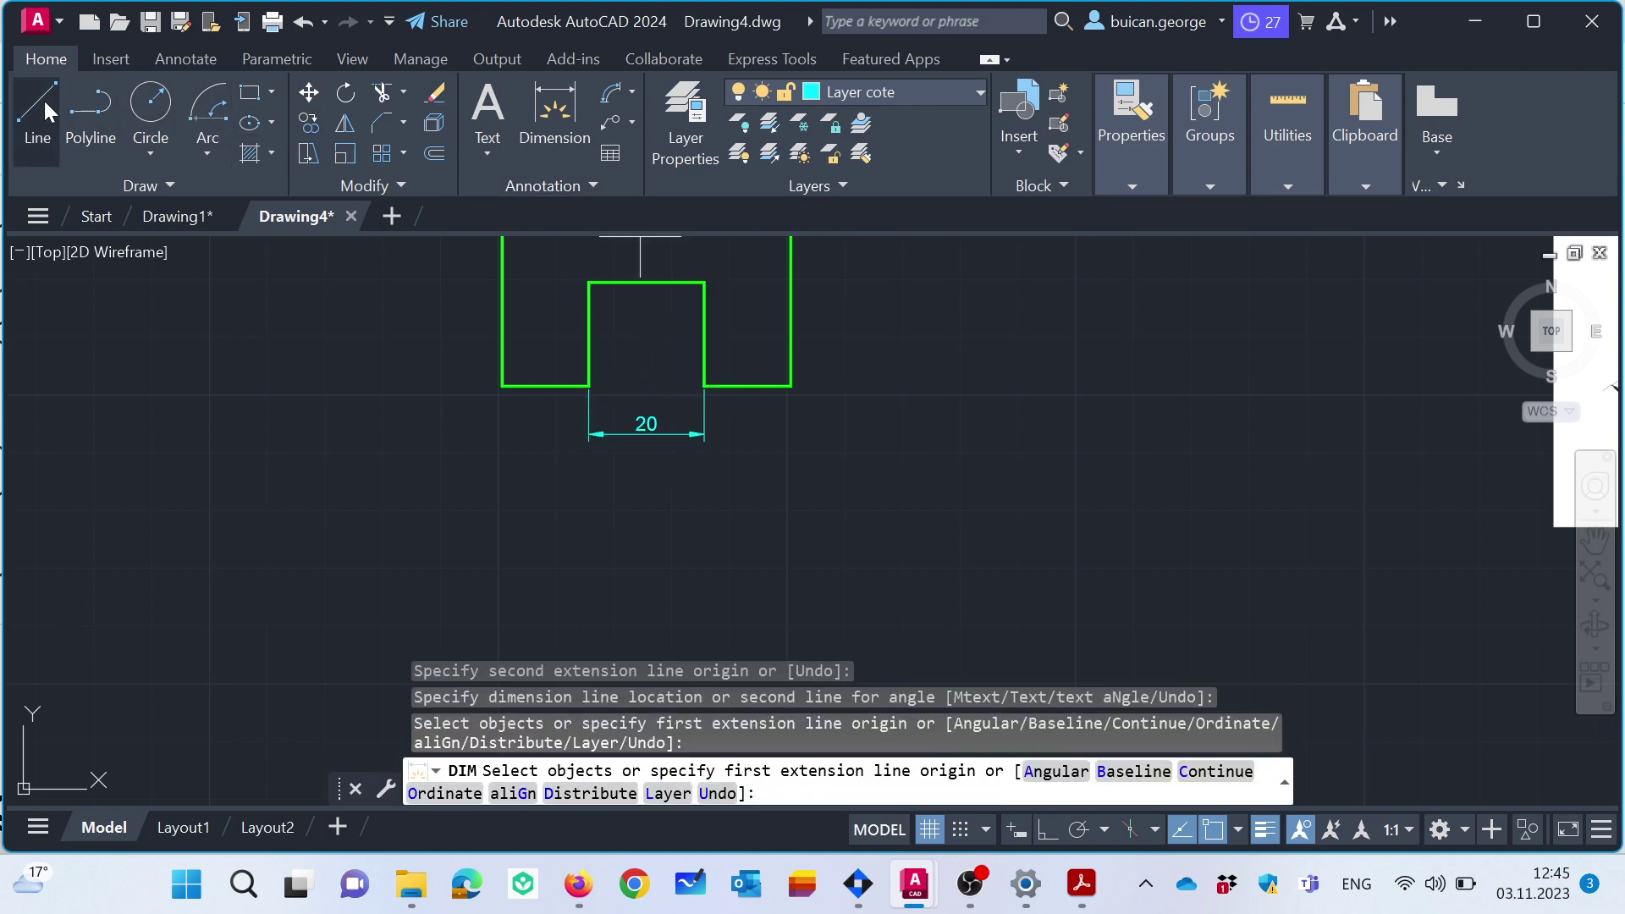
Dimension the notch's height as 18, placed inside the notch.
left_click(554, 111)
key("Return")
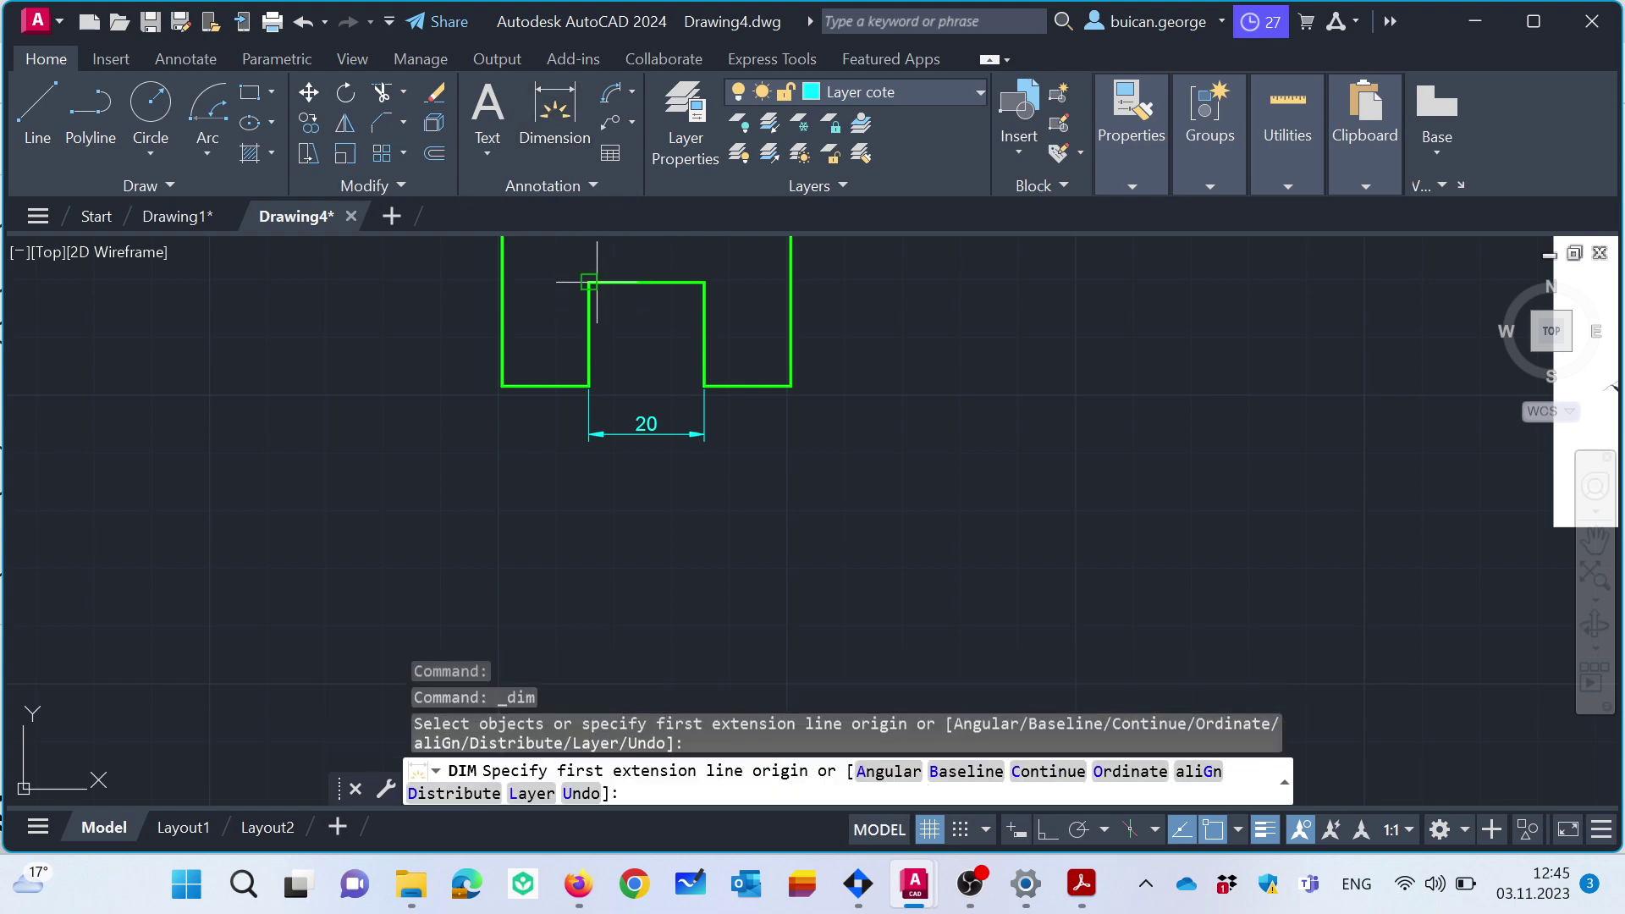
left_click(588, 282)
left_click(589, 385)
left_click(644, 366)
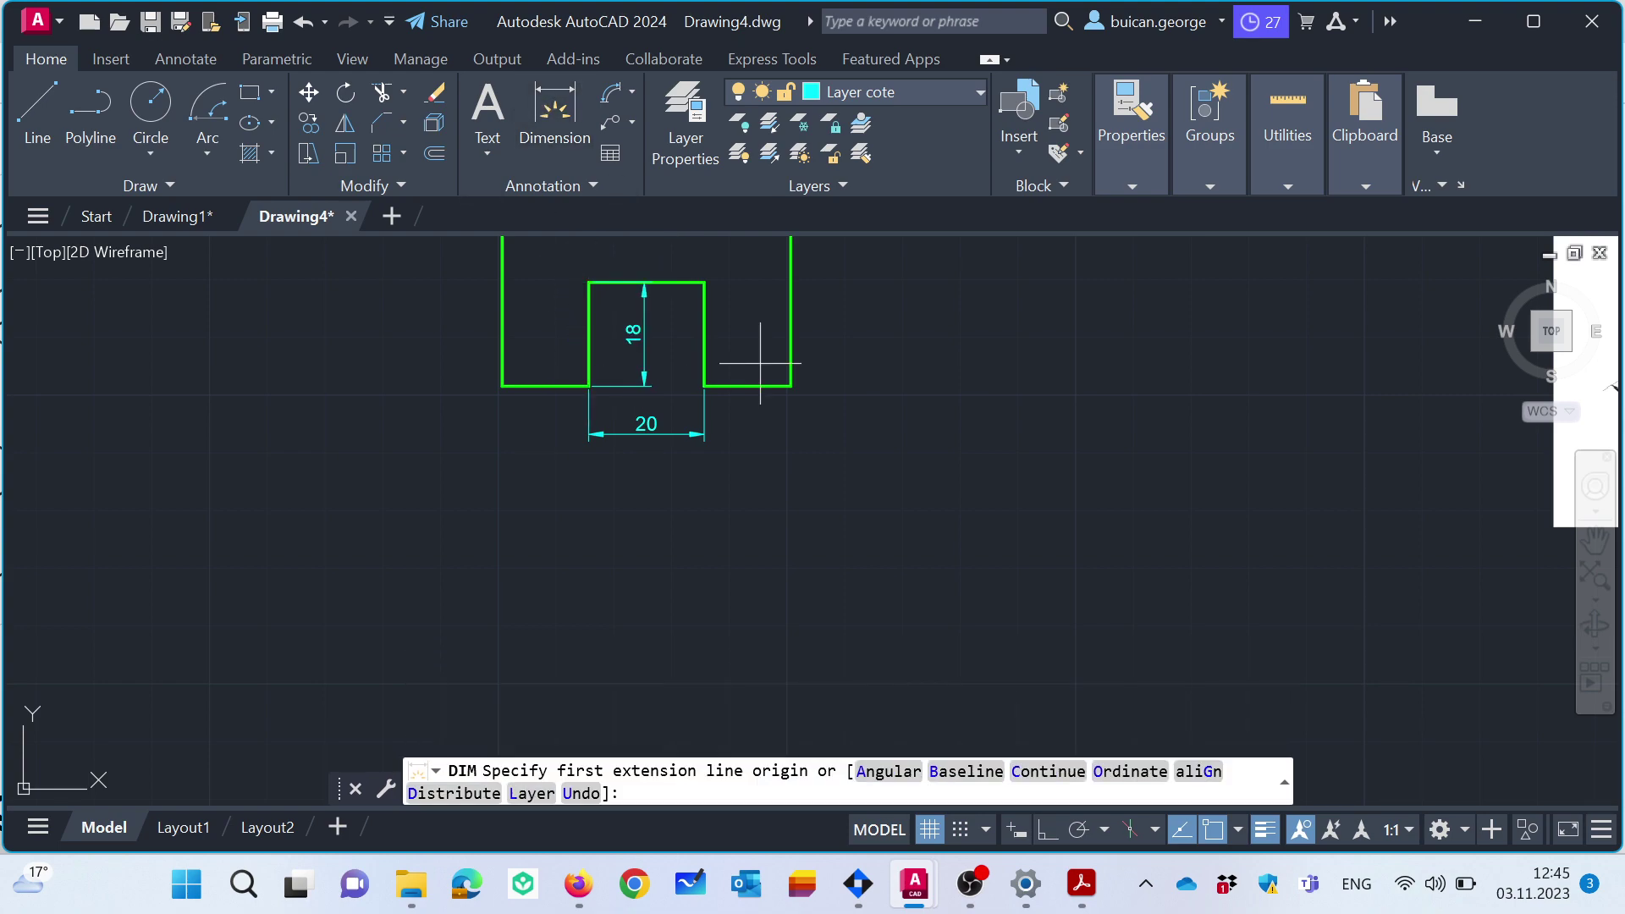
scroll(960, 326, "down", 2)
scroll(880, 482, "down", 2)
scroll(873, 392, "down", 2)
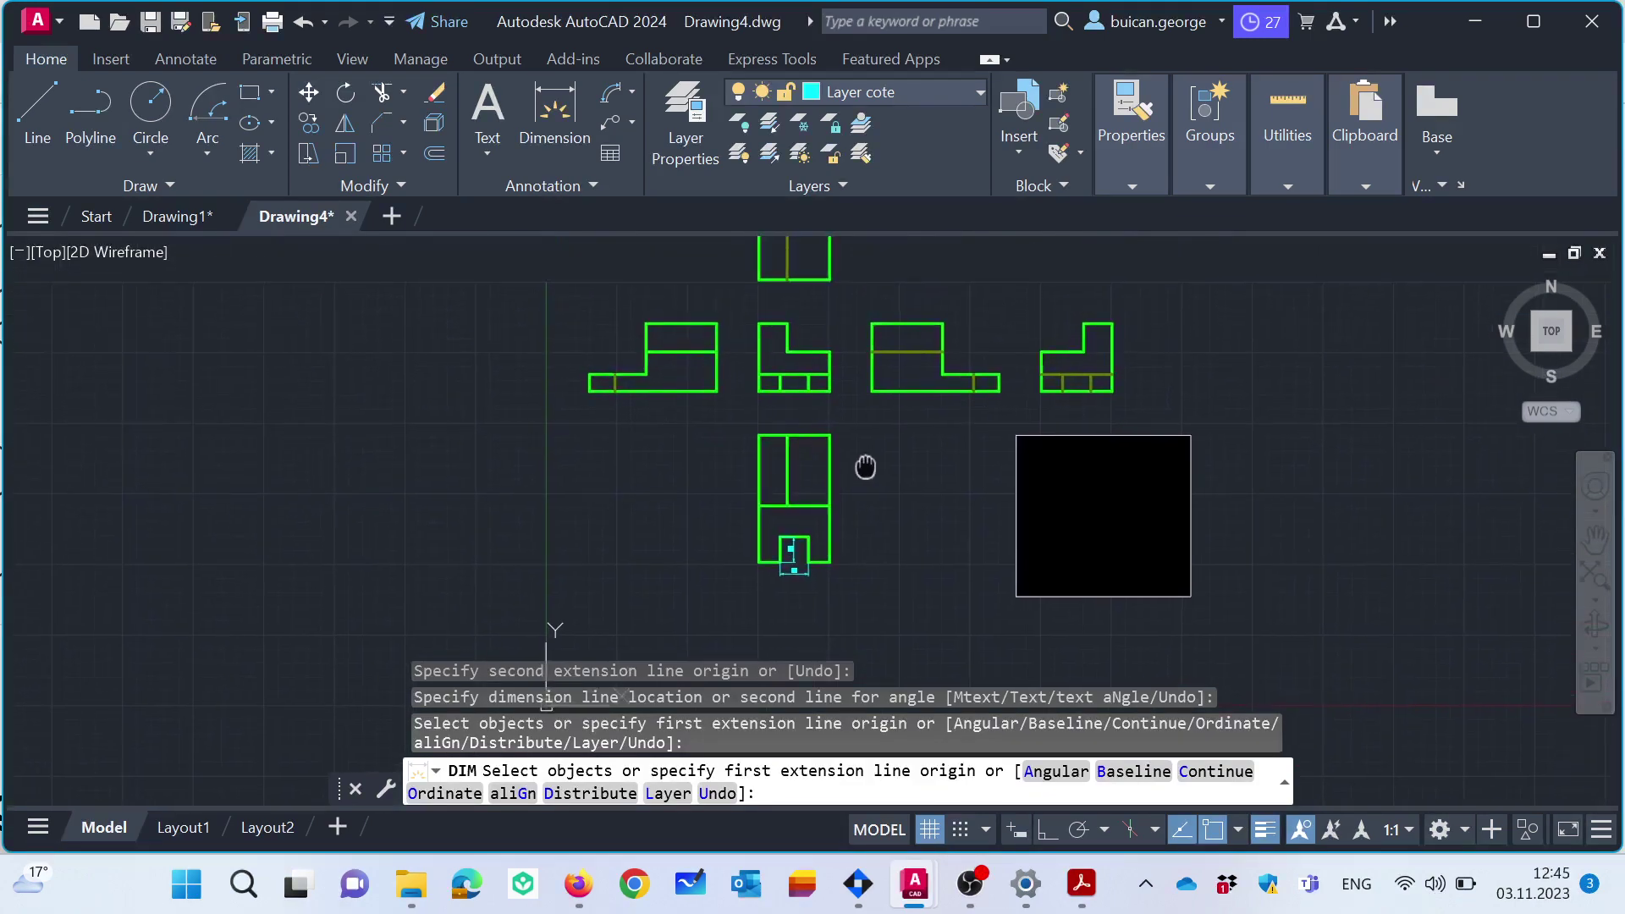
key("Return")
scroll(829, 347, "up", 2)
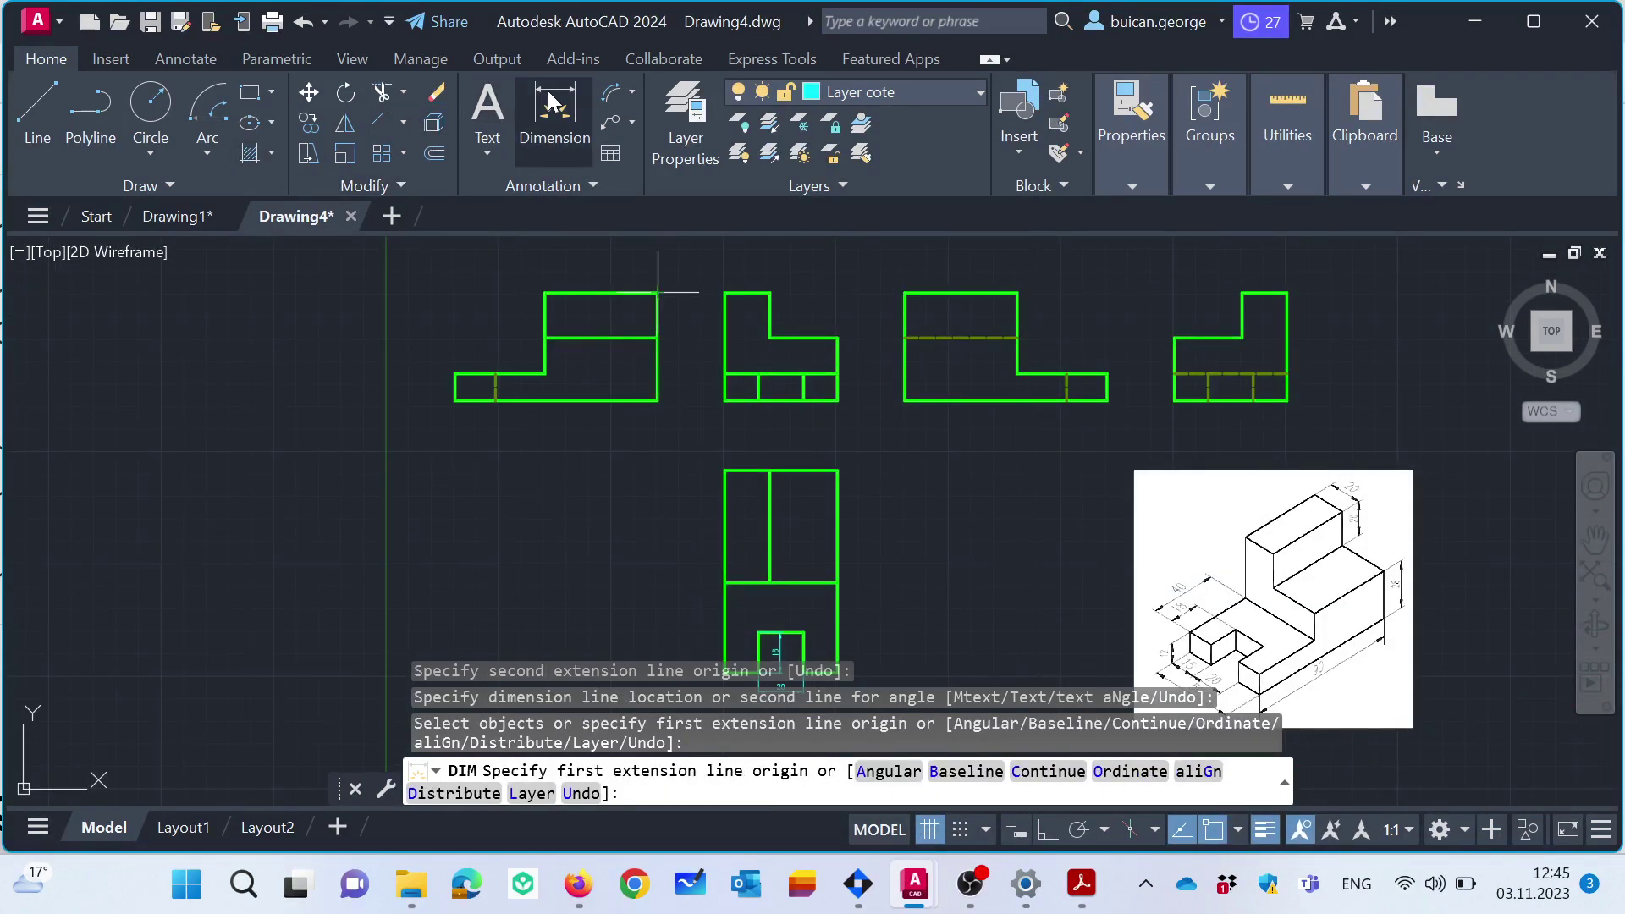
Add a 50 width dimension under the second view and 90 under the third view.
left_click(723, 400)
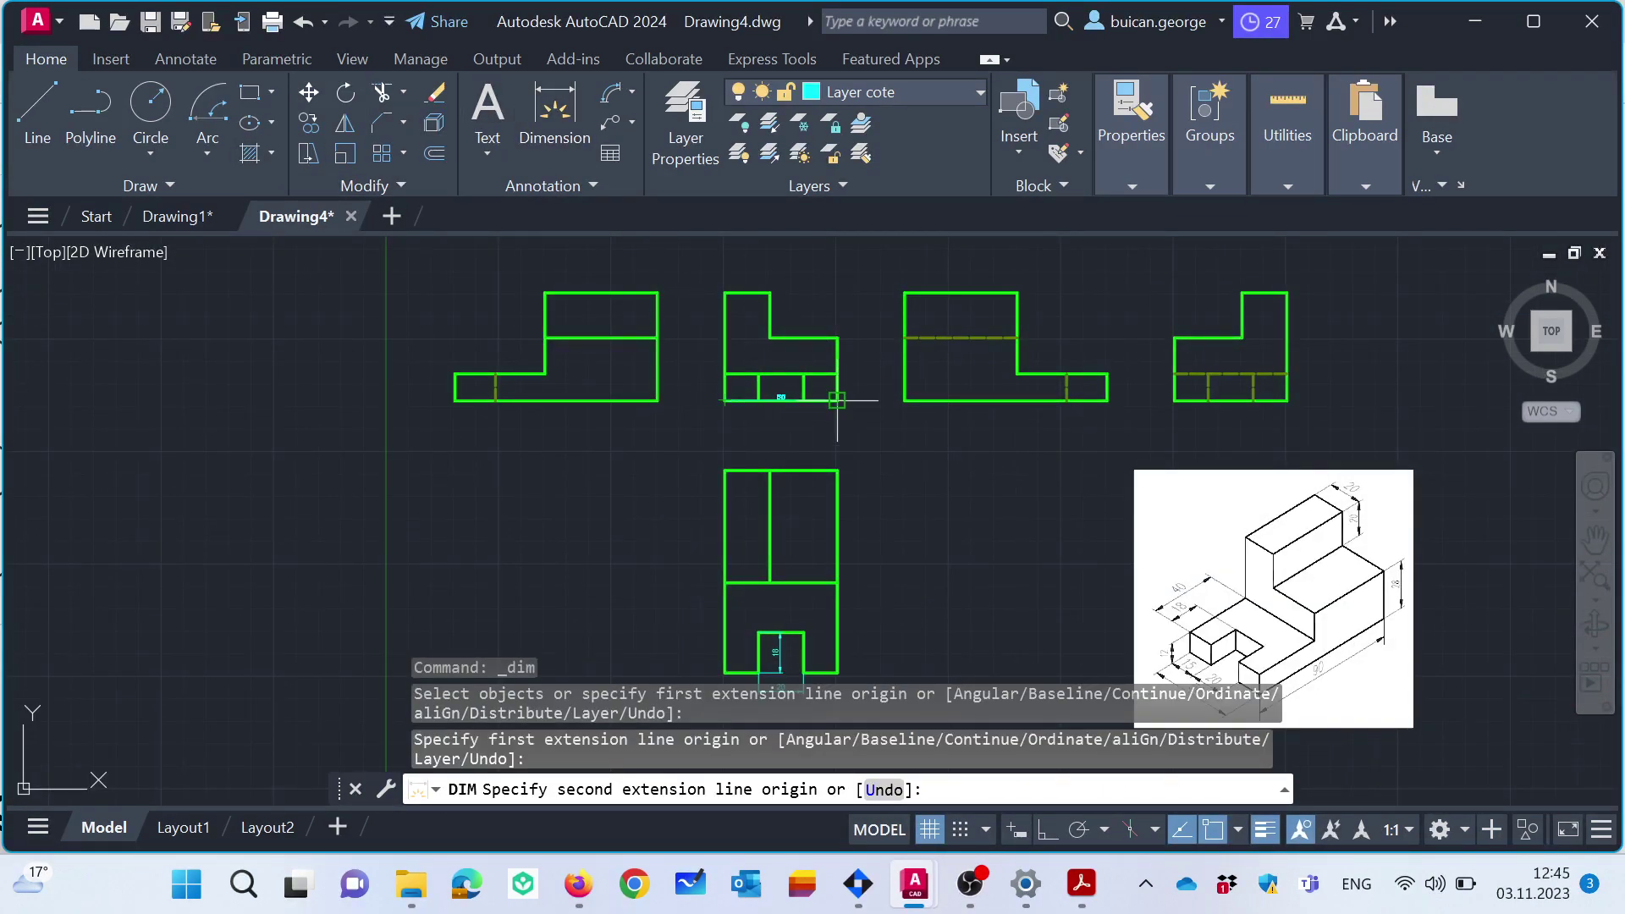
left_click(837, 401)
left_click(811, 433)
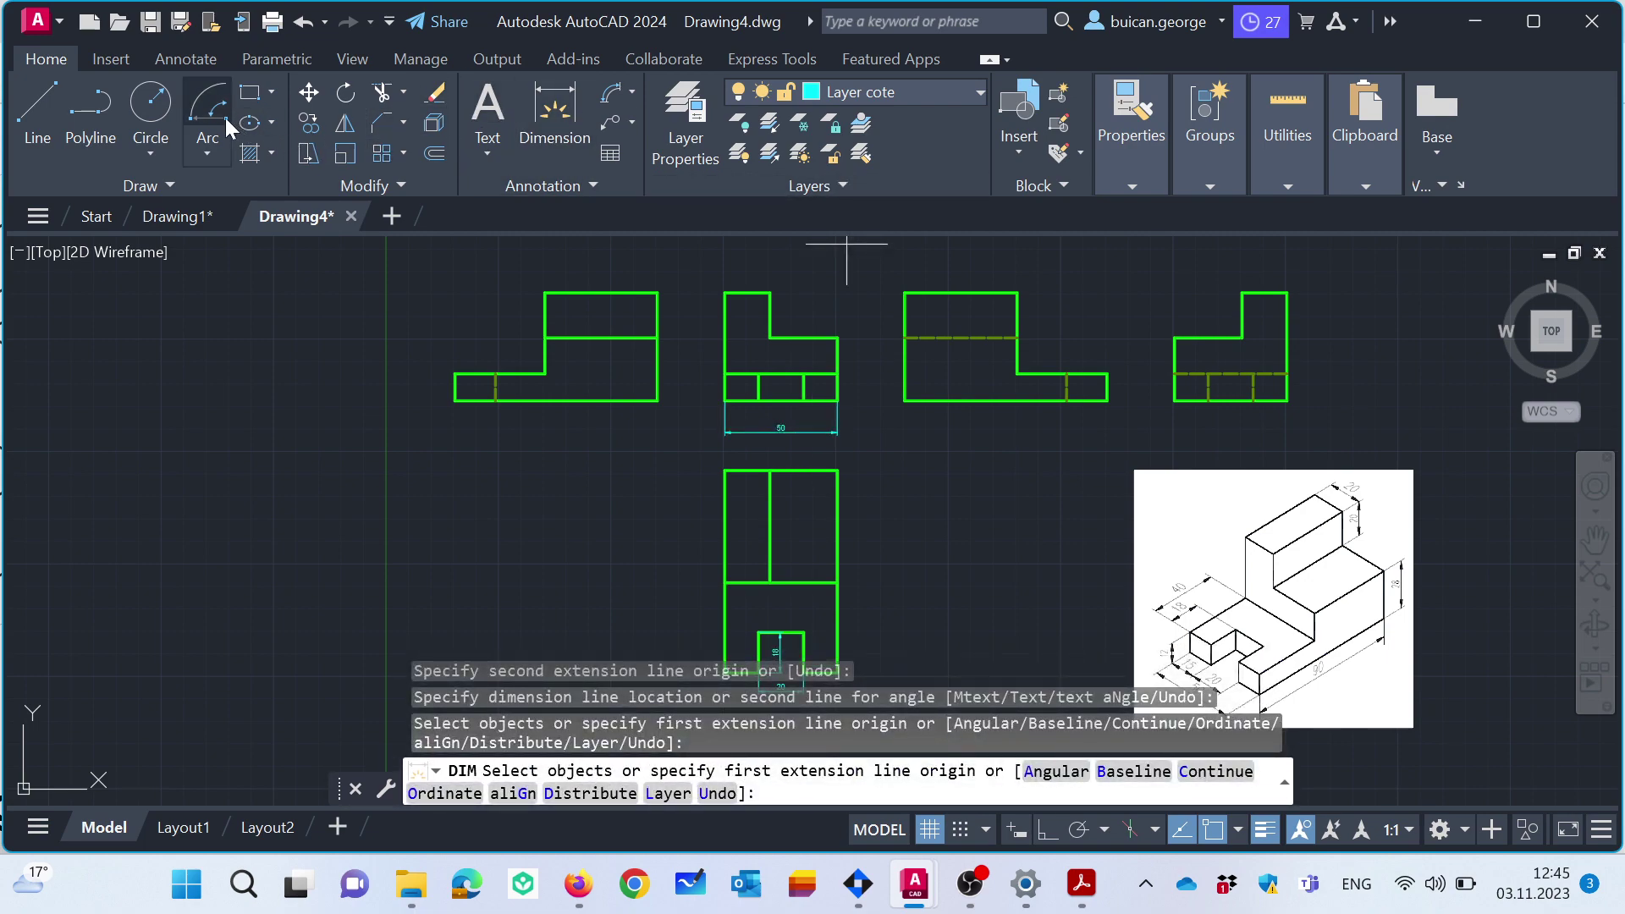
left_click(554, 114)
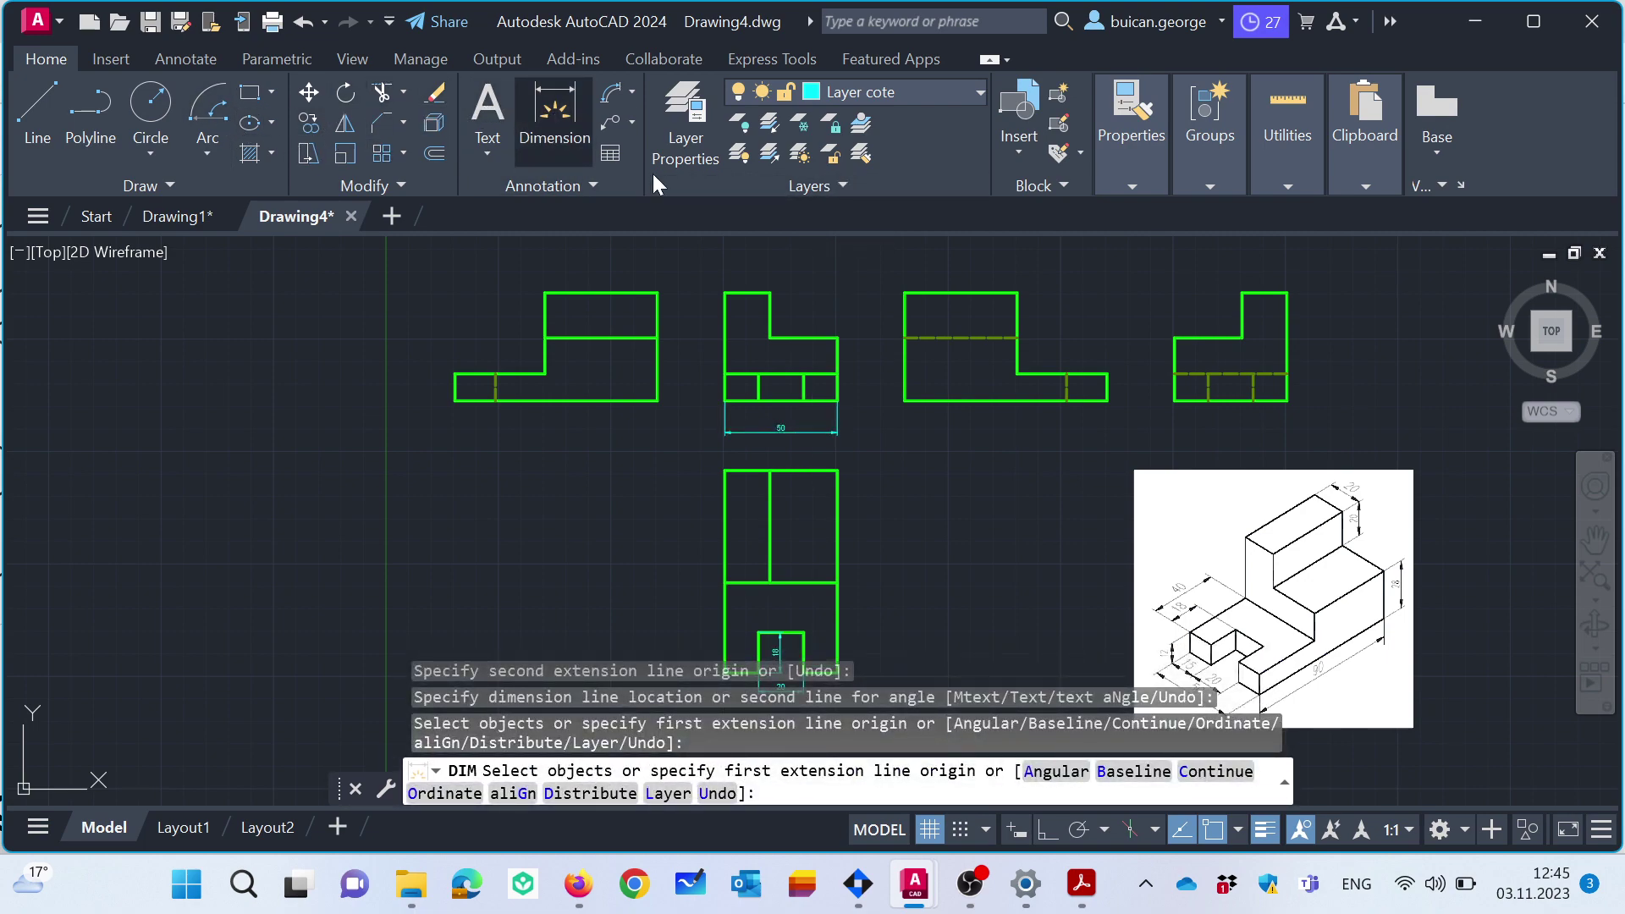
left_click(904, 401)
left_click(1107, 400)
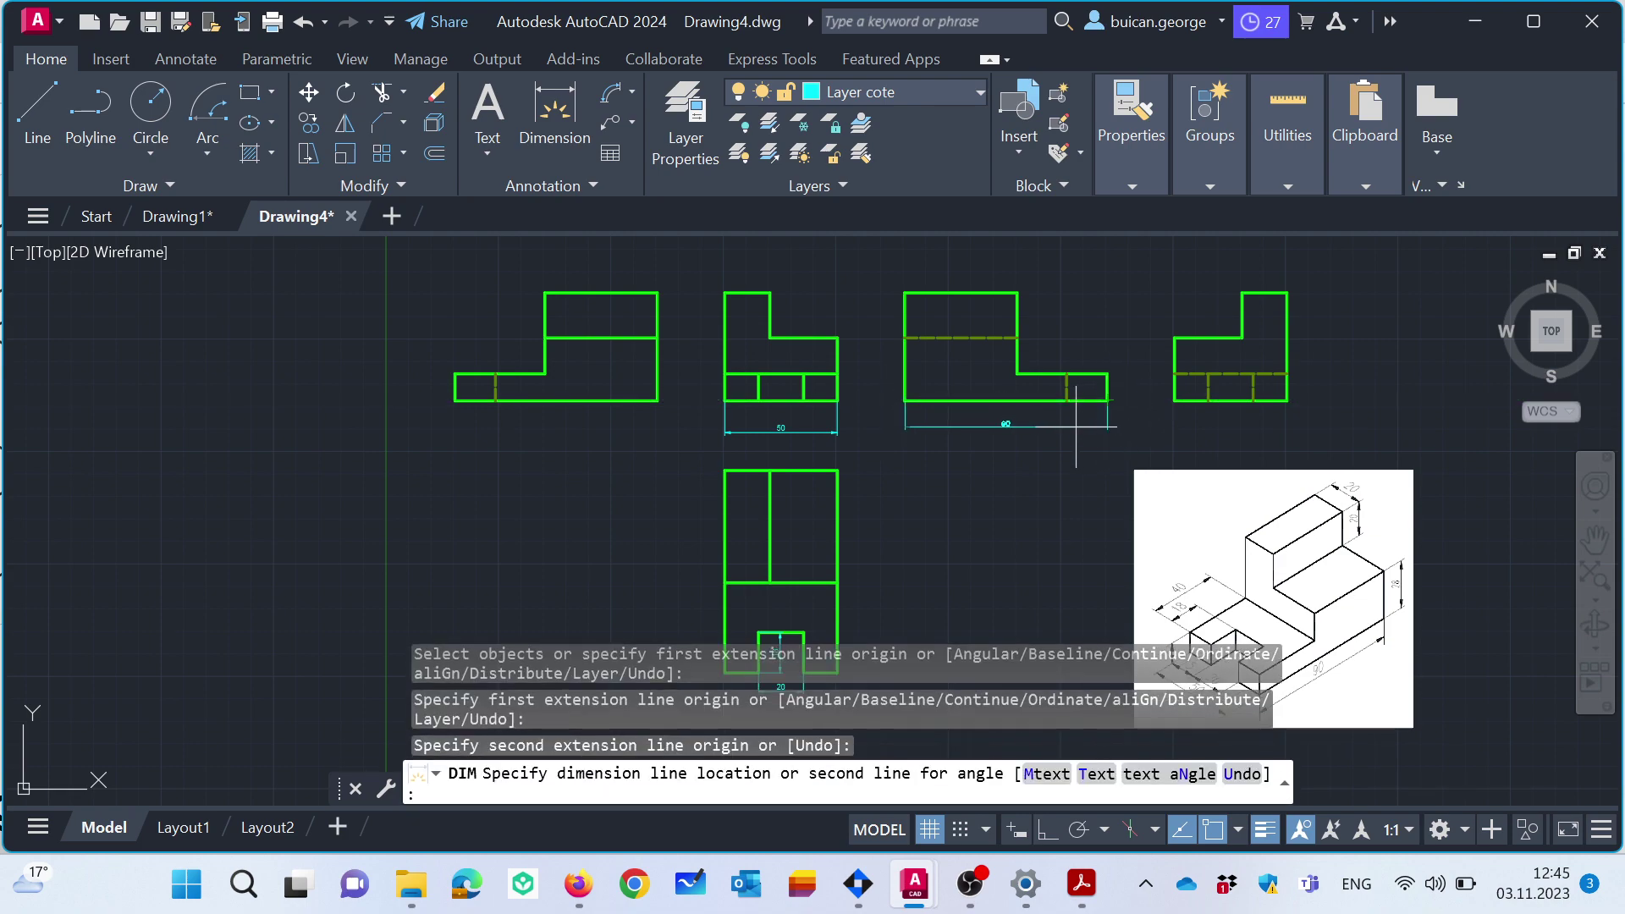
left_click(981, 434)
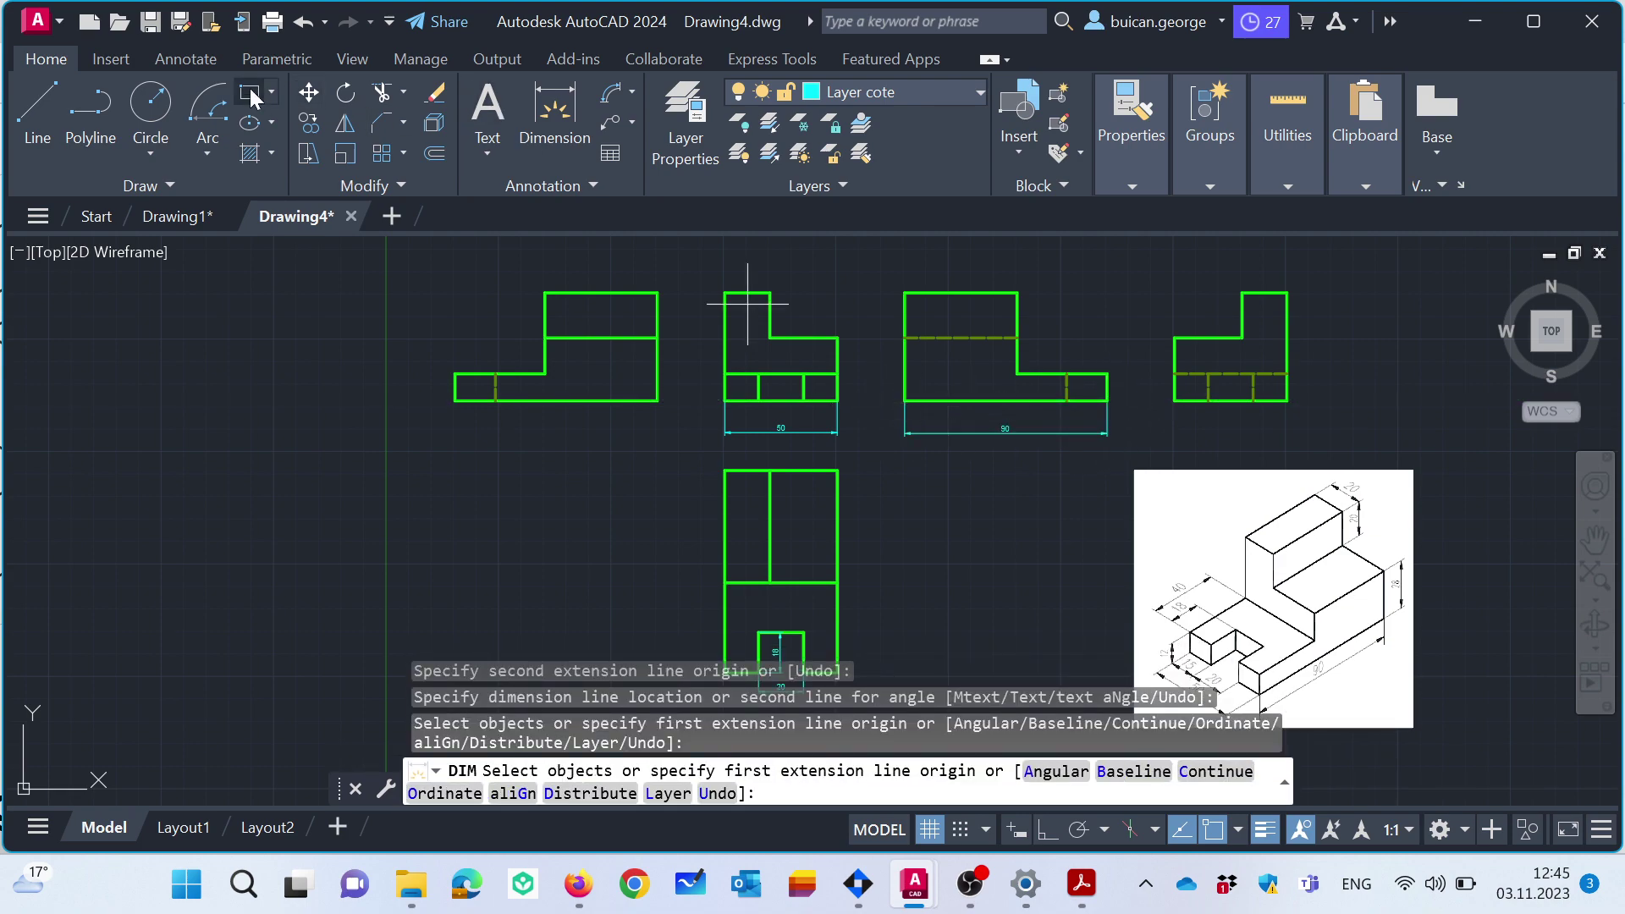
Add the third view's 40 full-height and 35 right-side vertical dimensions.
left_click(554, 115)
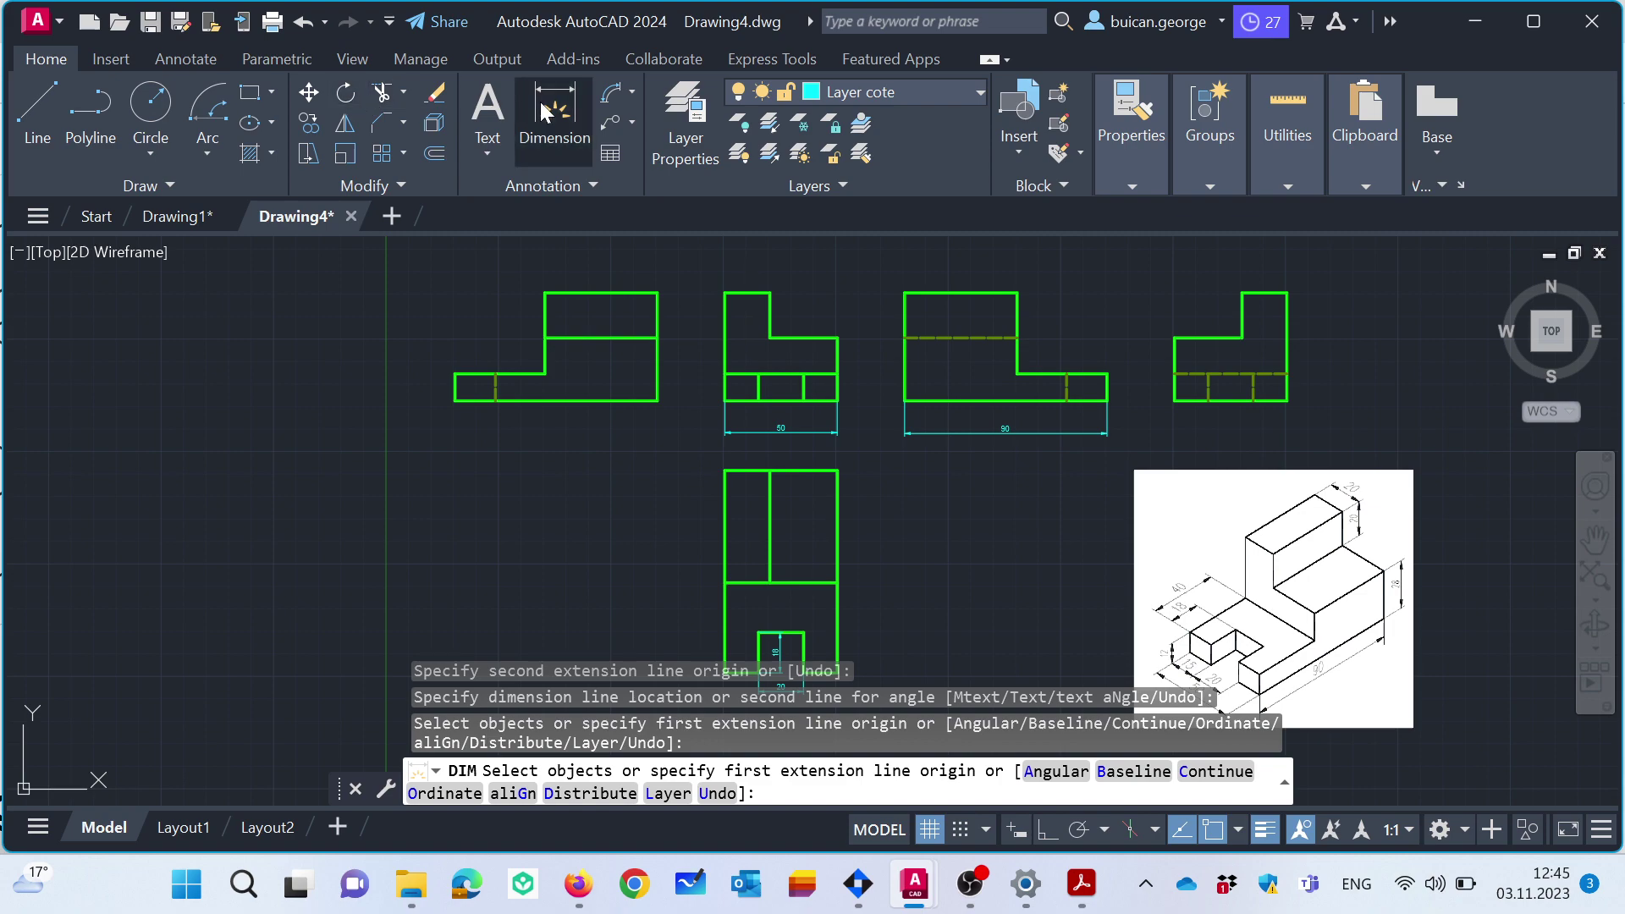
left_click(904, 292)
left_click(904, 400)
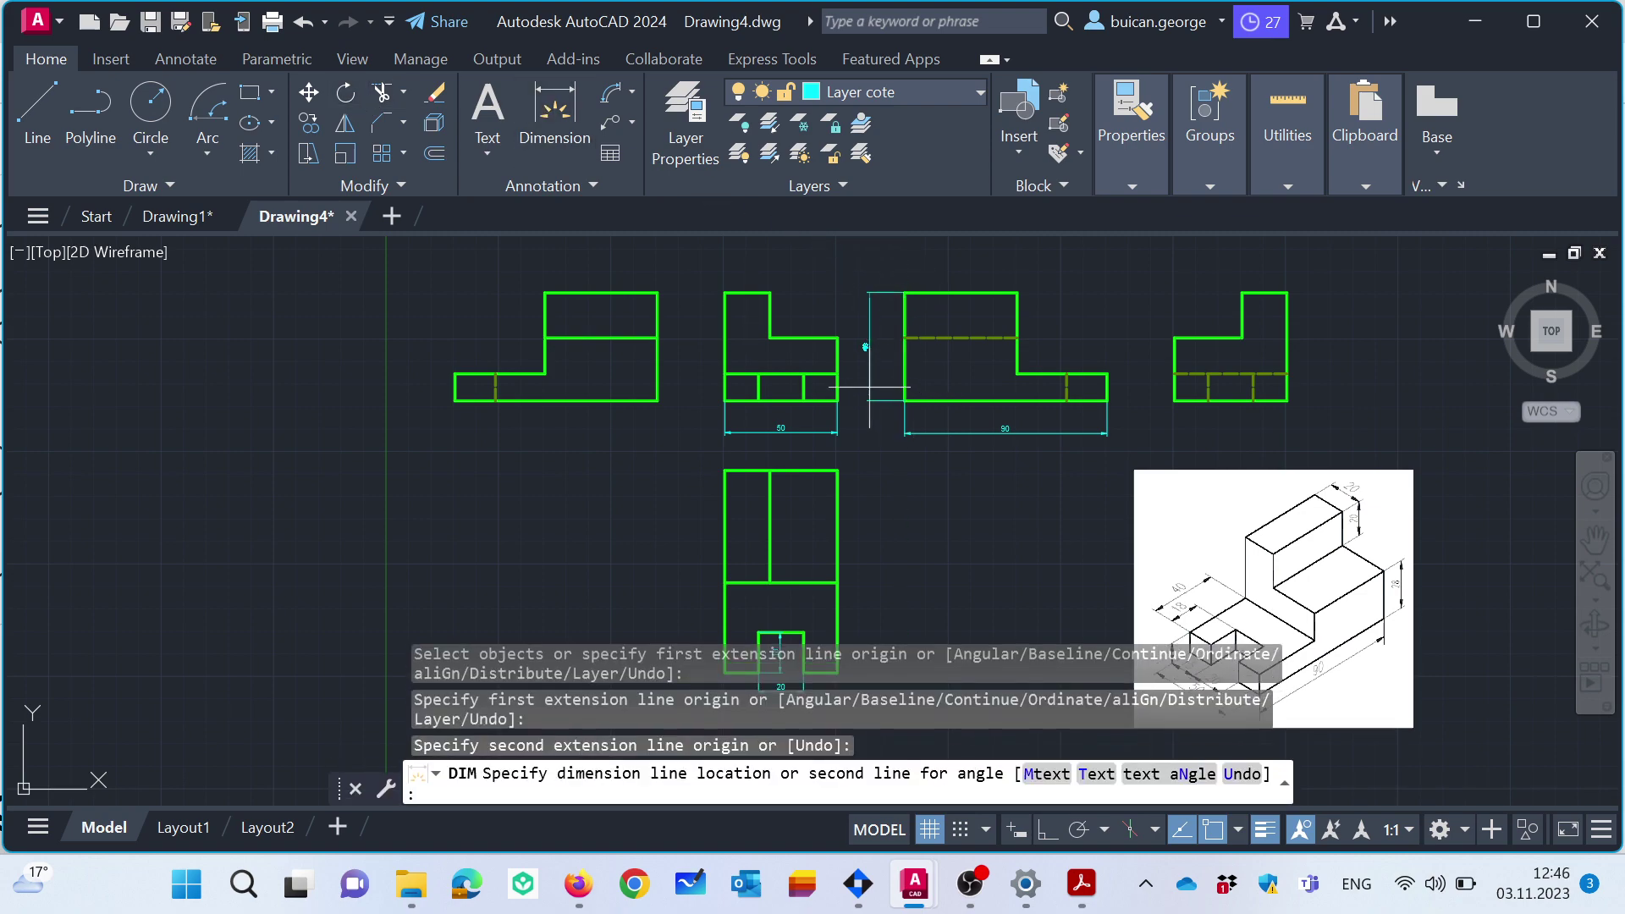
left_click(557, 109)
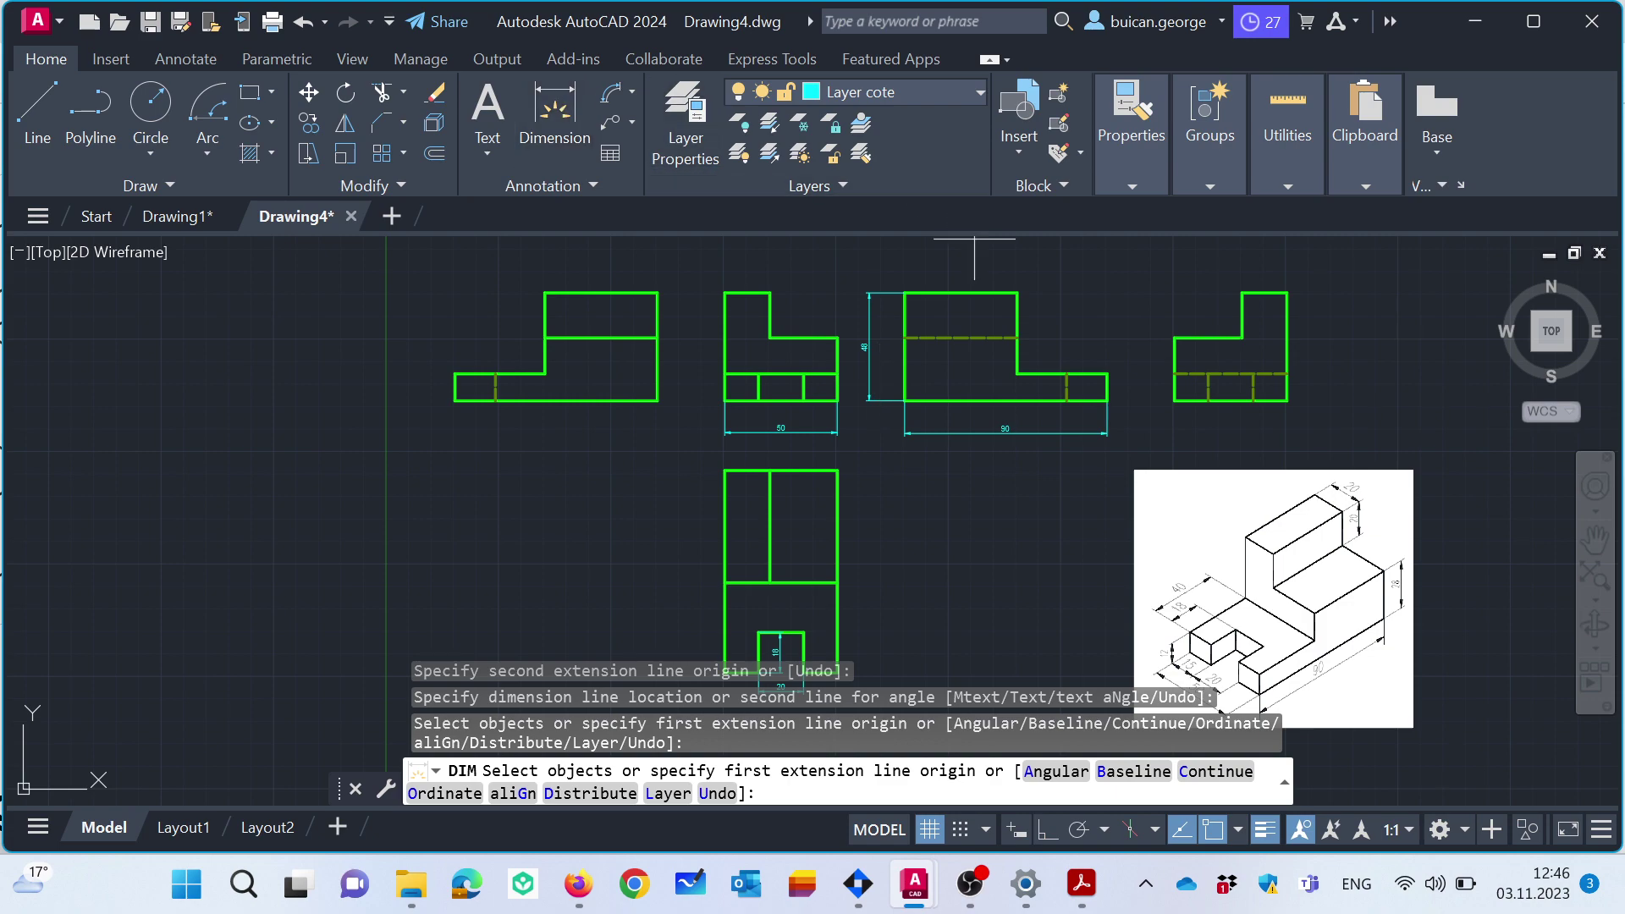
left_click(1018, 292)
left_click(1108, 373)
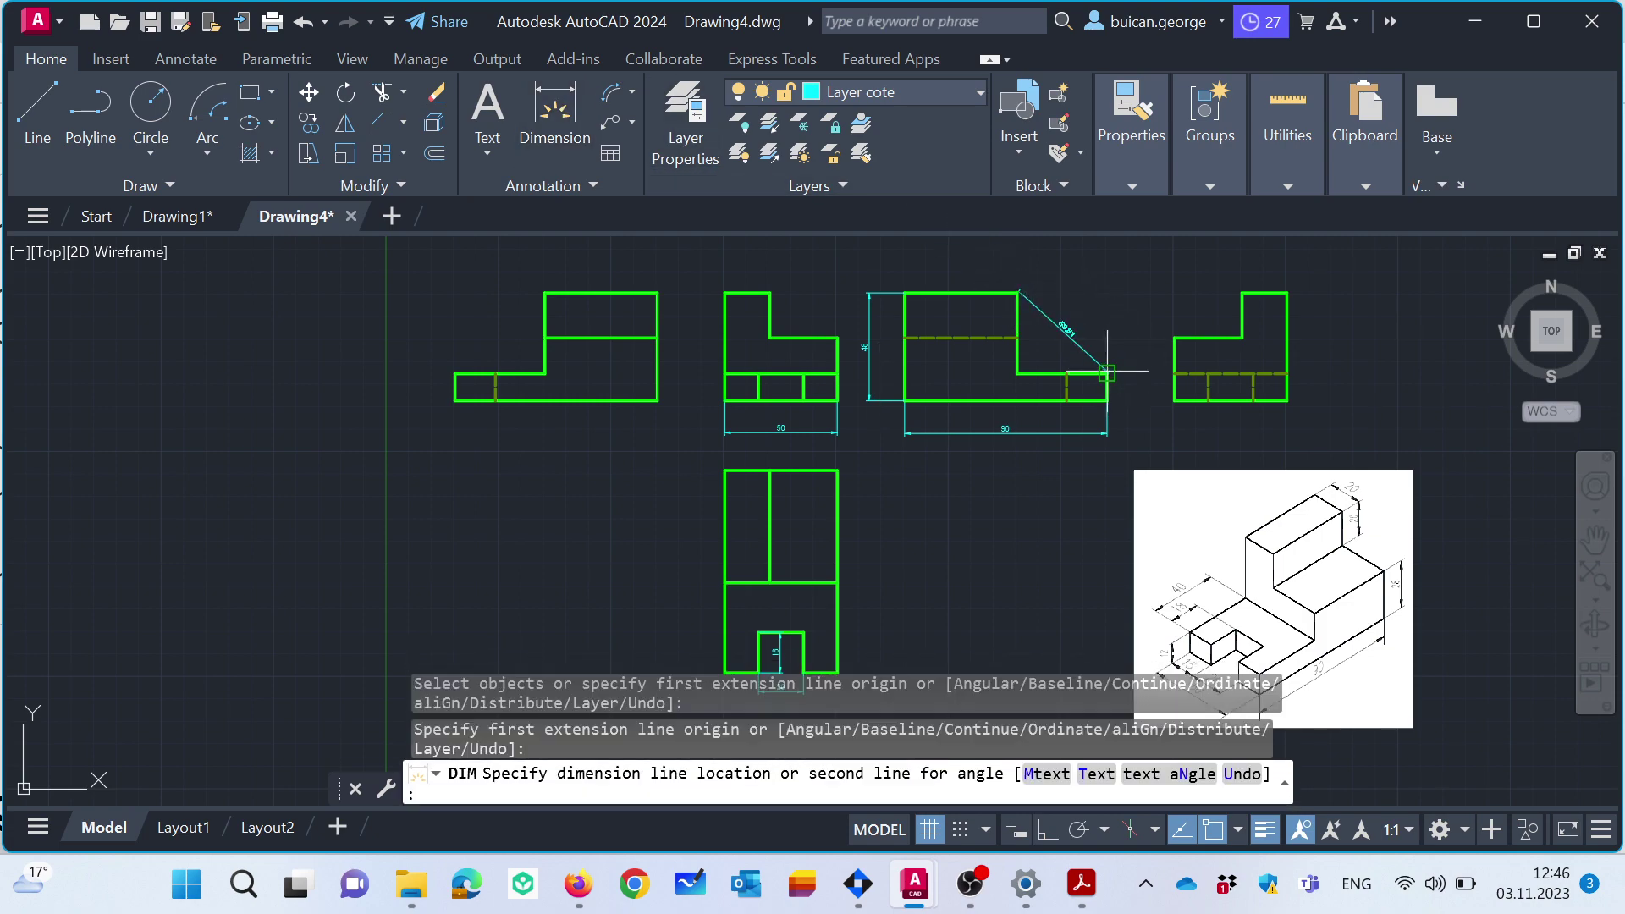
key("Escape")
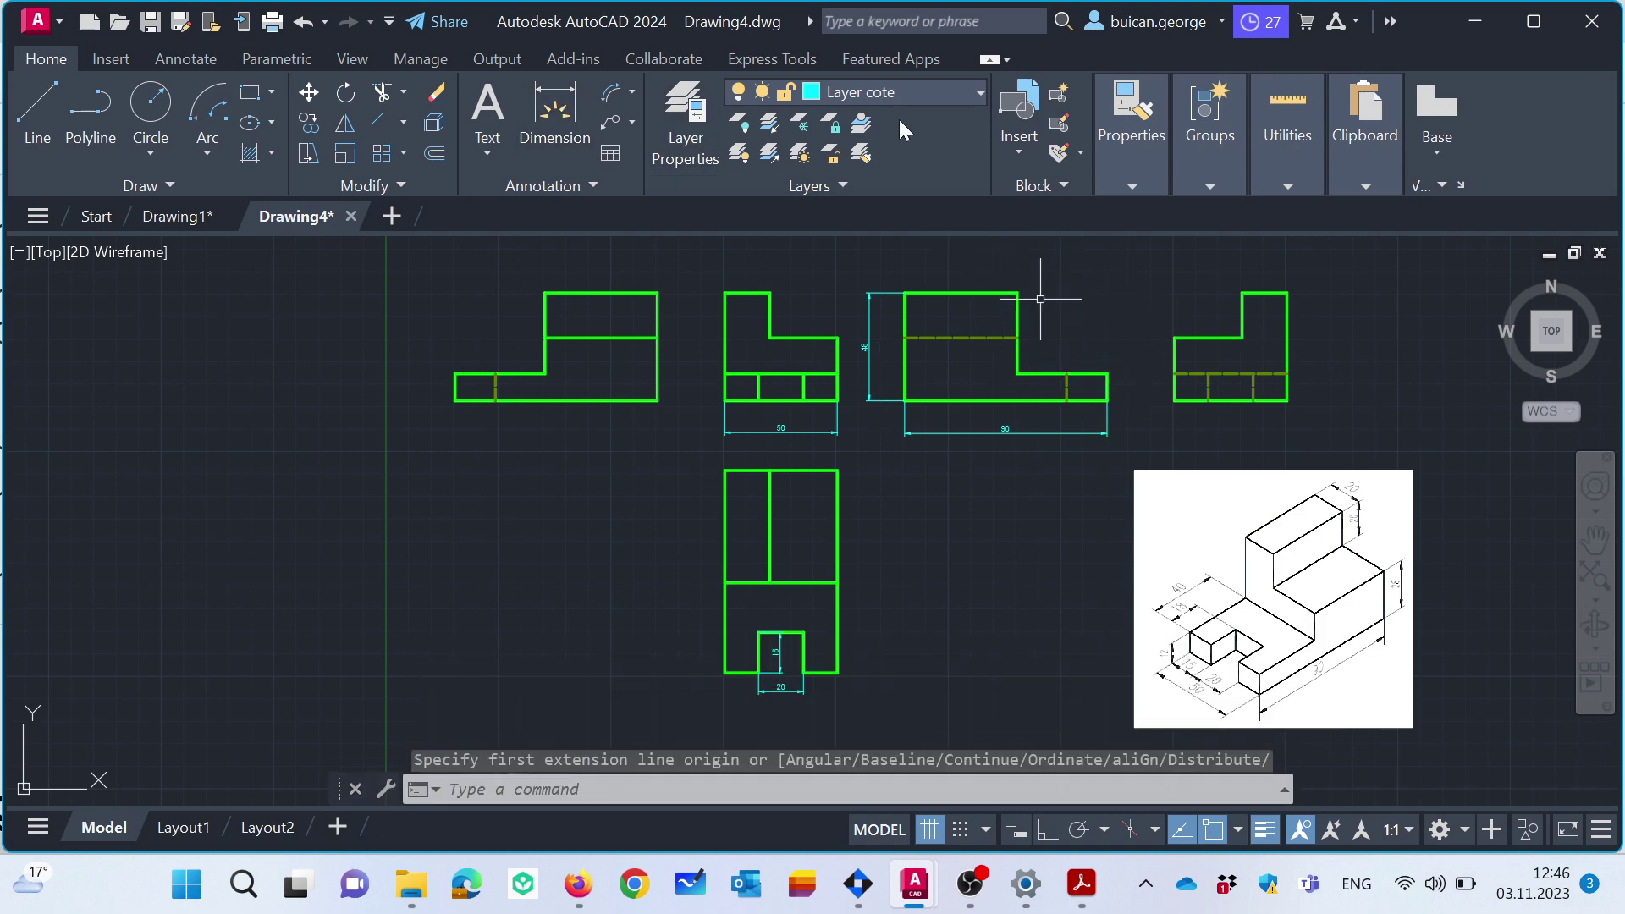
key("Return")
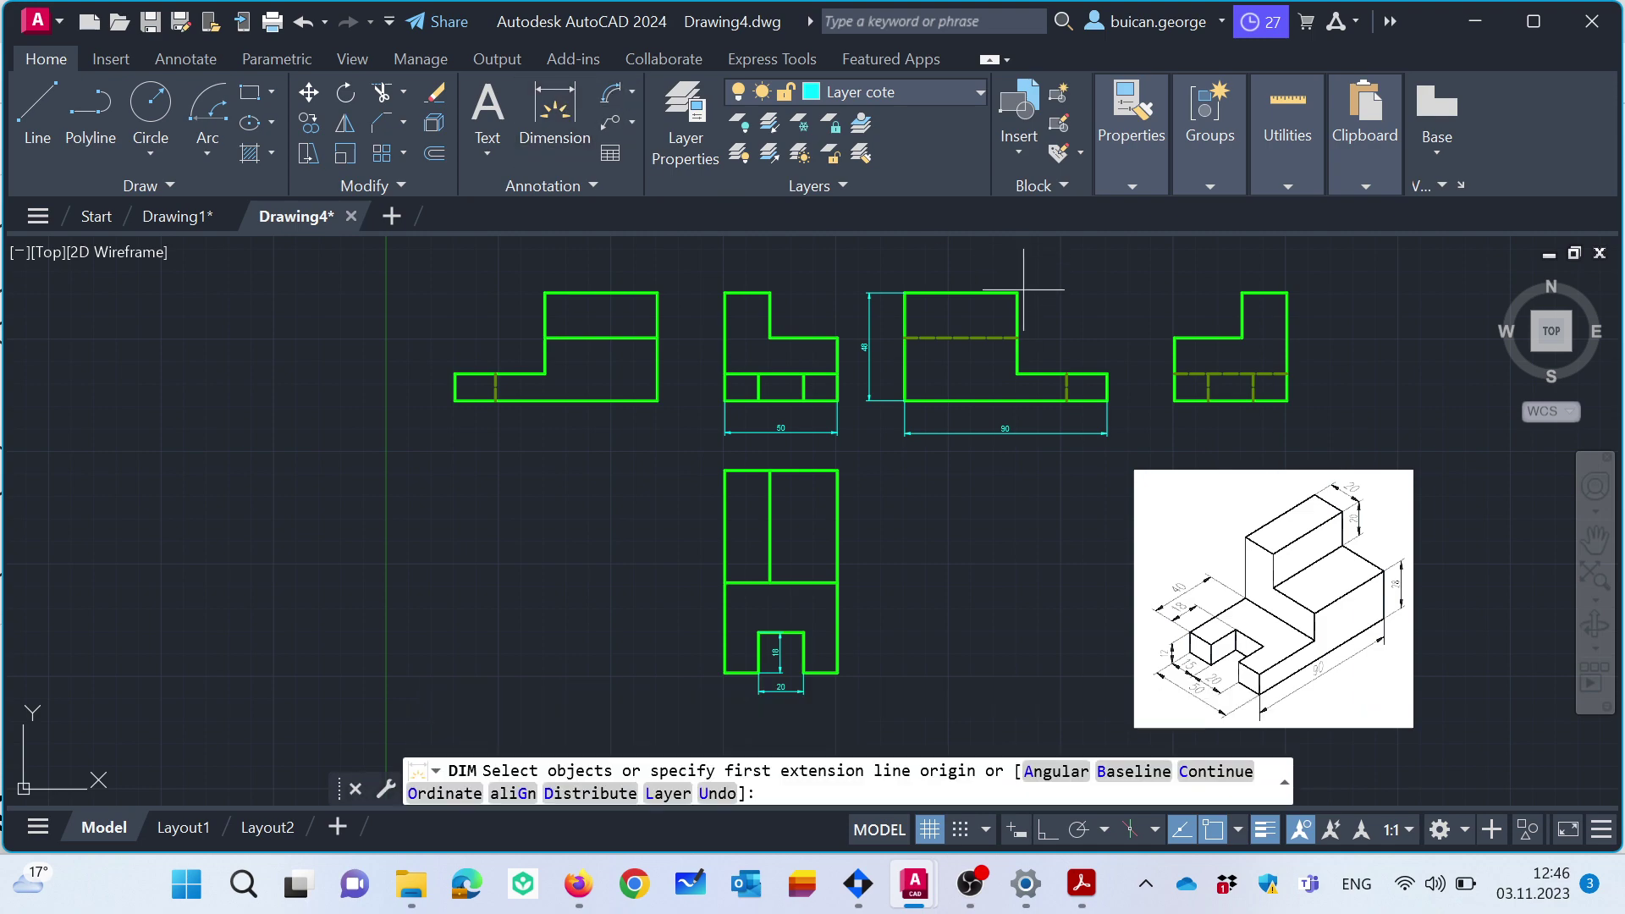
left_click(1017, 292)
left_click(1108, 372)
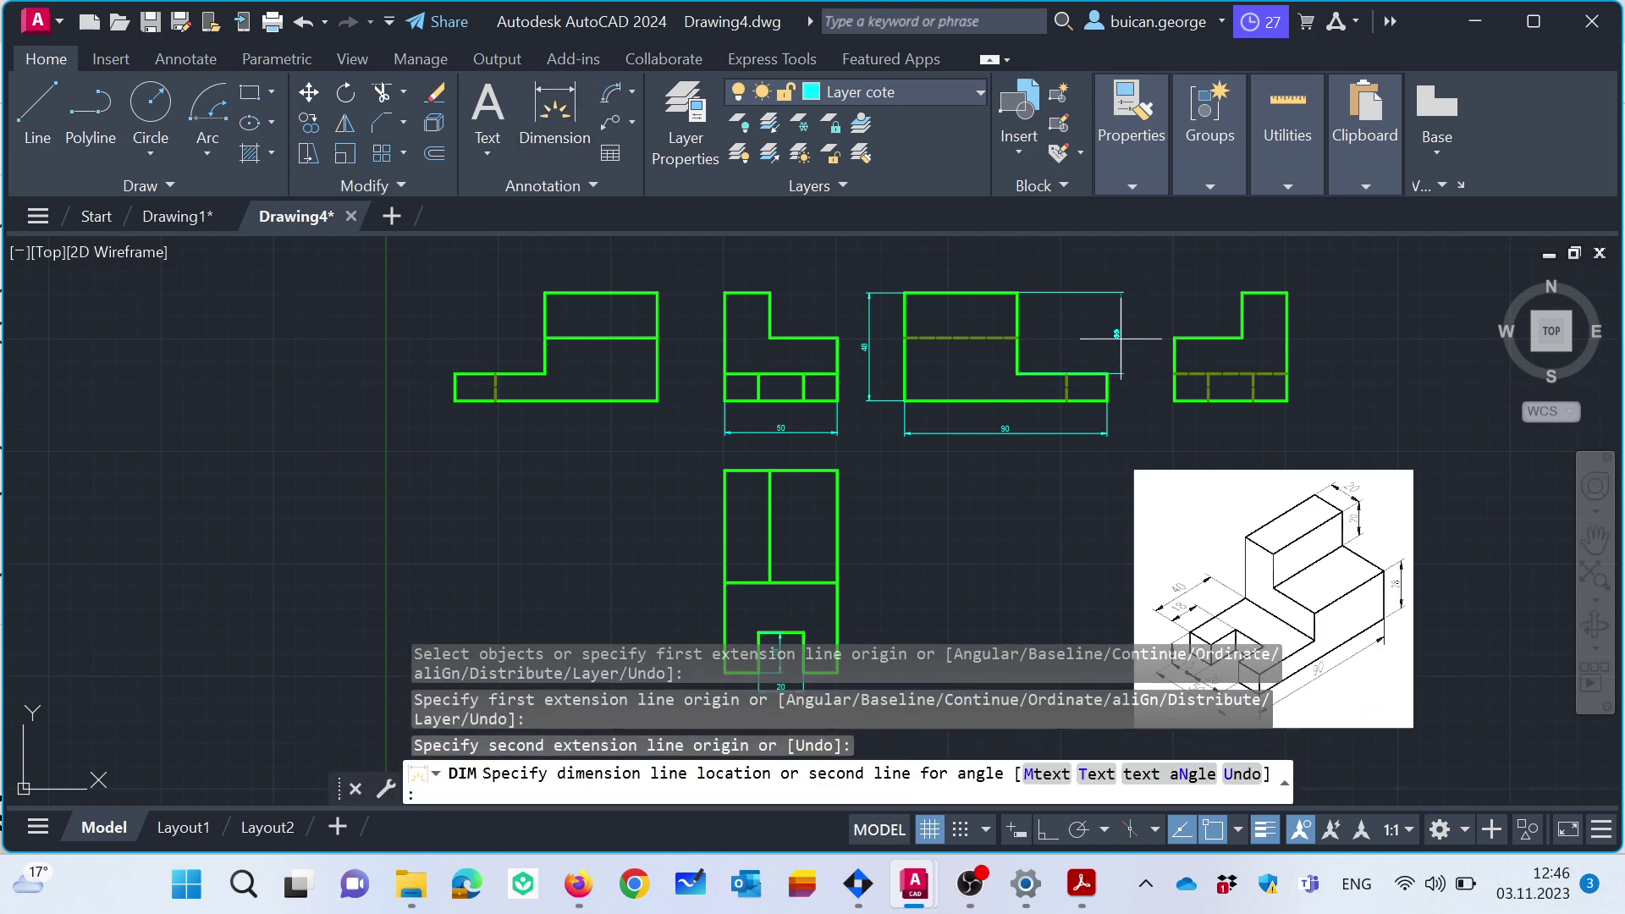
left_click(1055, 333)
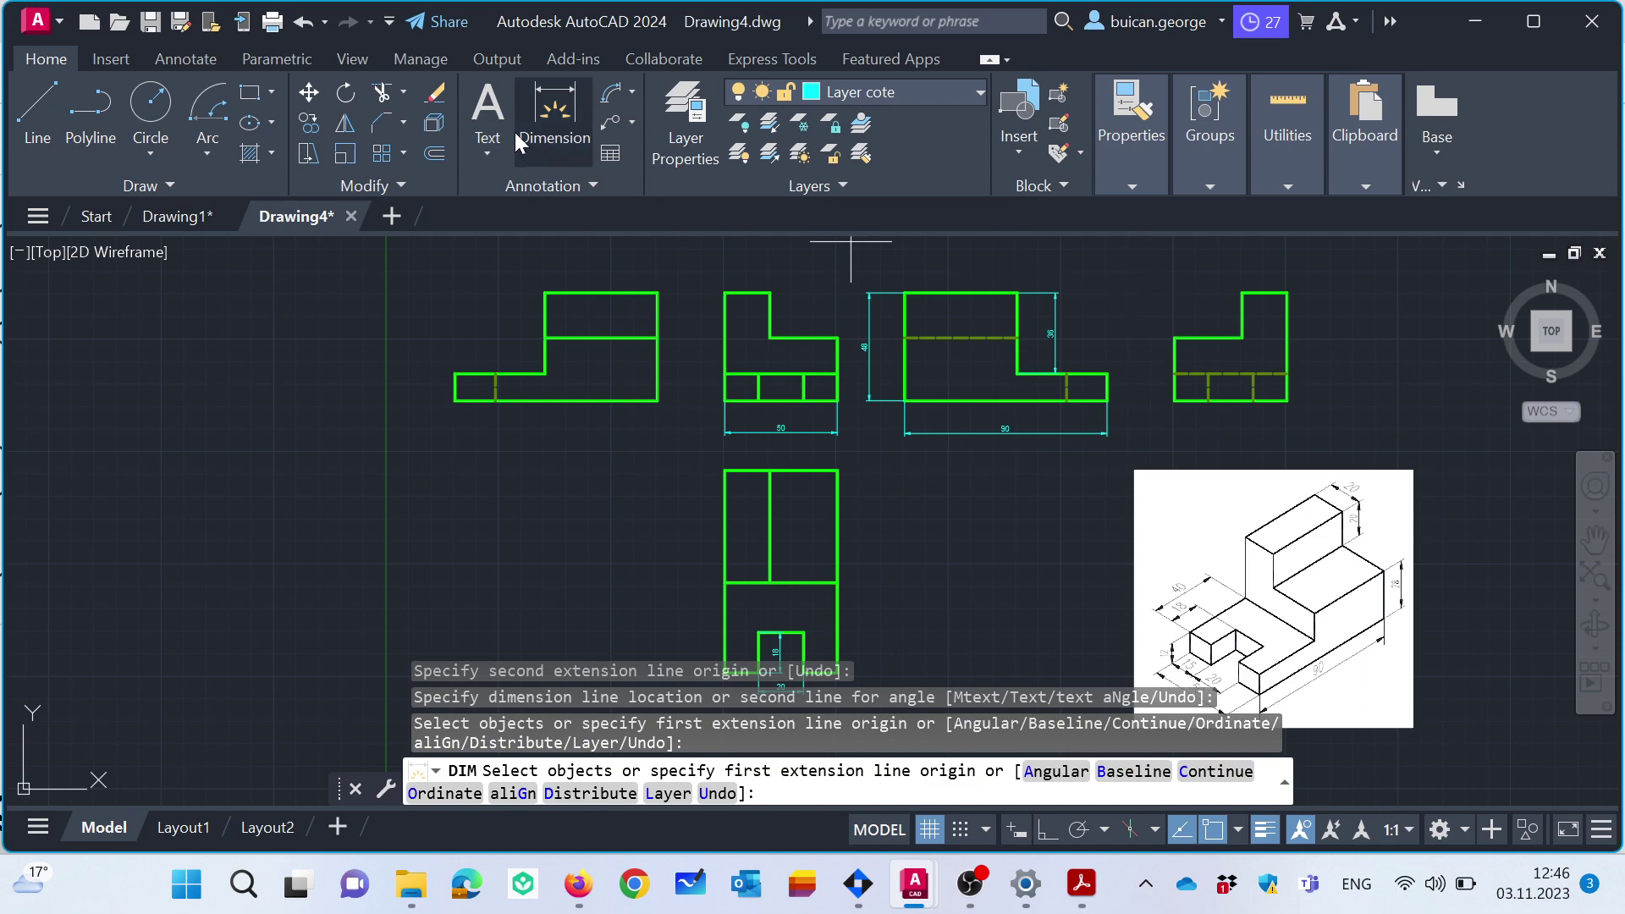
left_click(552, 115)
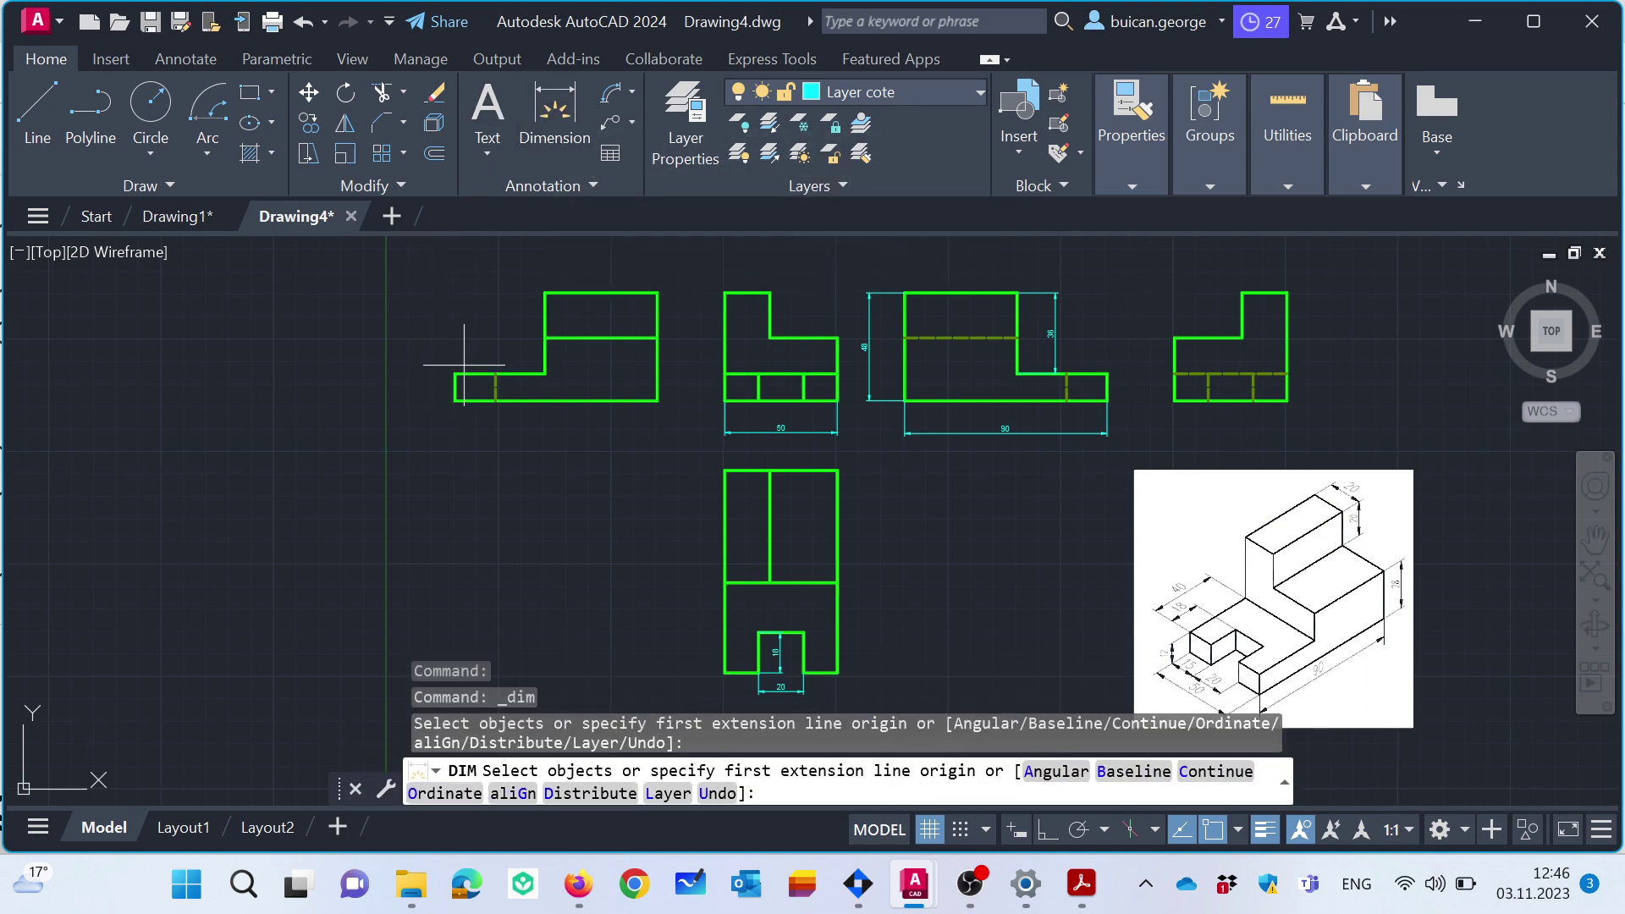
Dimension the left view with a vertical 12 and a 40 across its top edge.
left_click(456, 372)
left_click(455, 400)
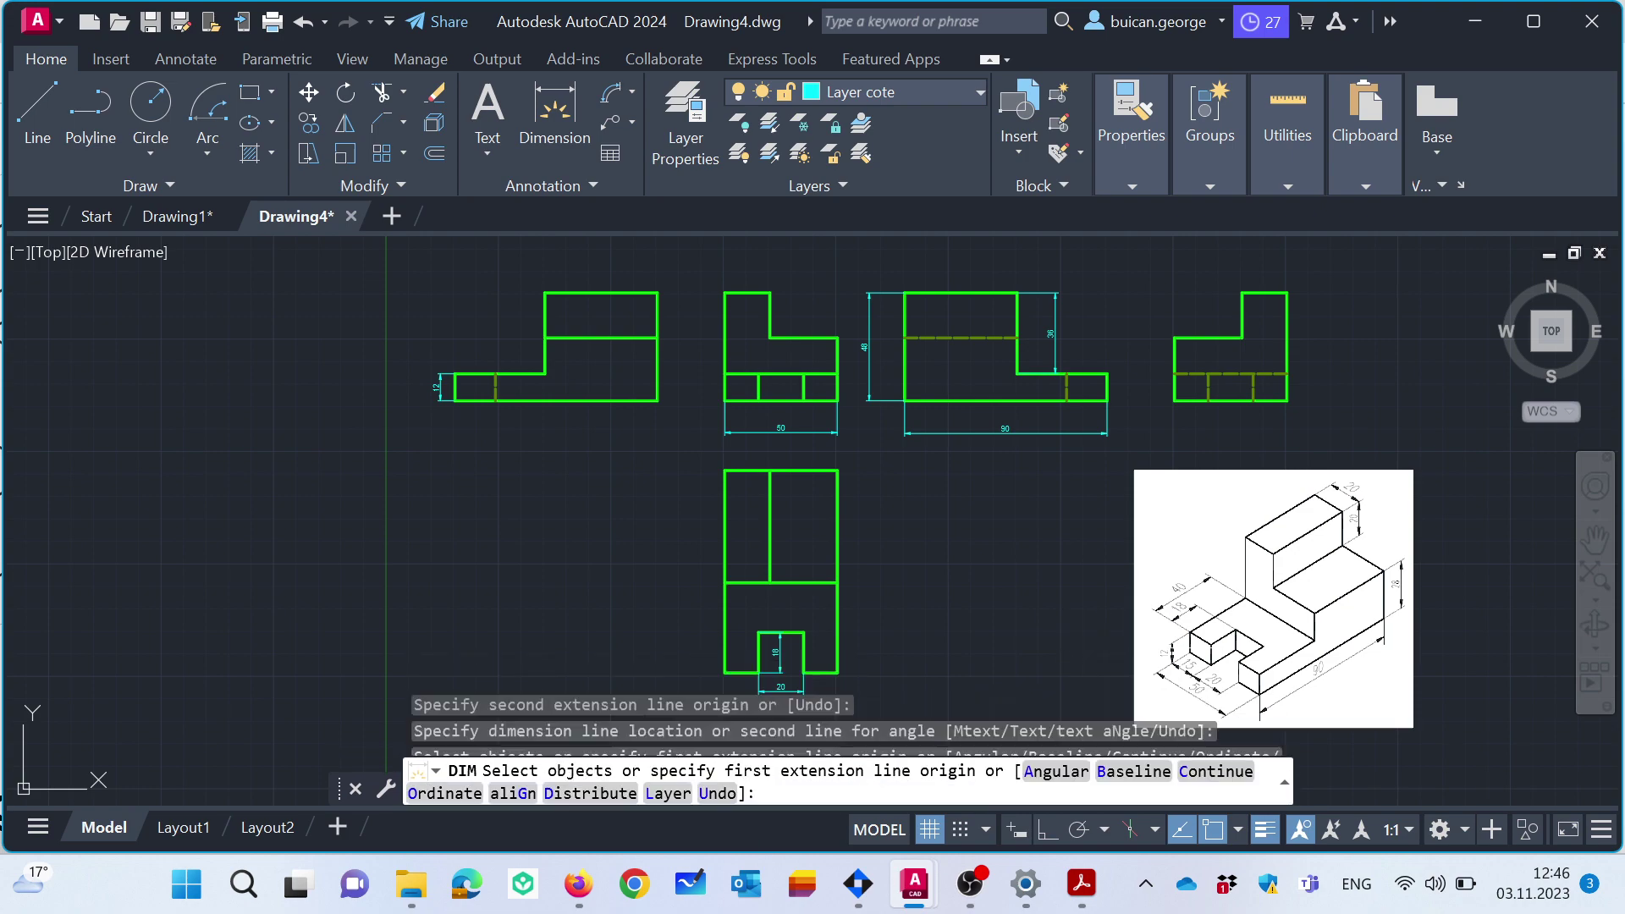
left_click(557, 105)
left_click(454, 372)
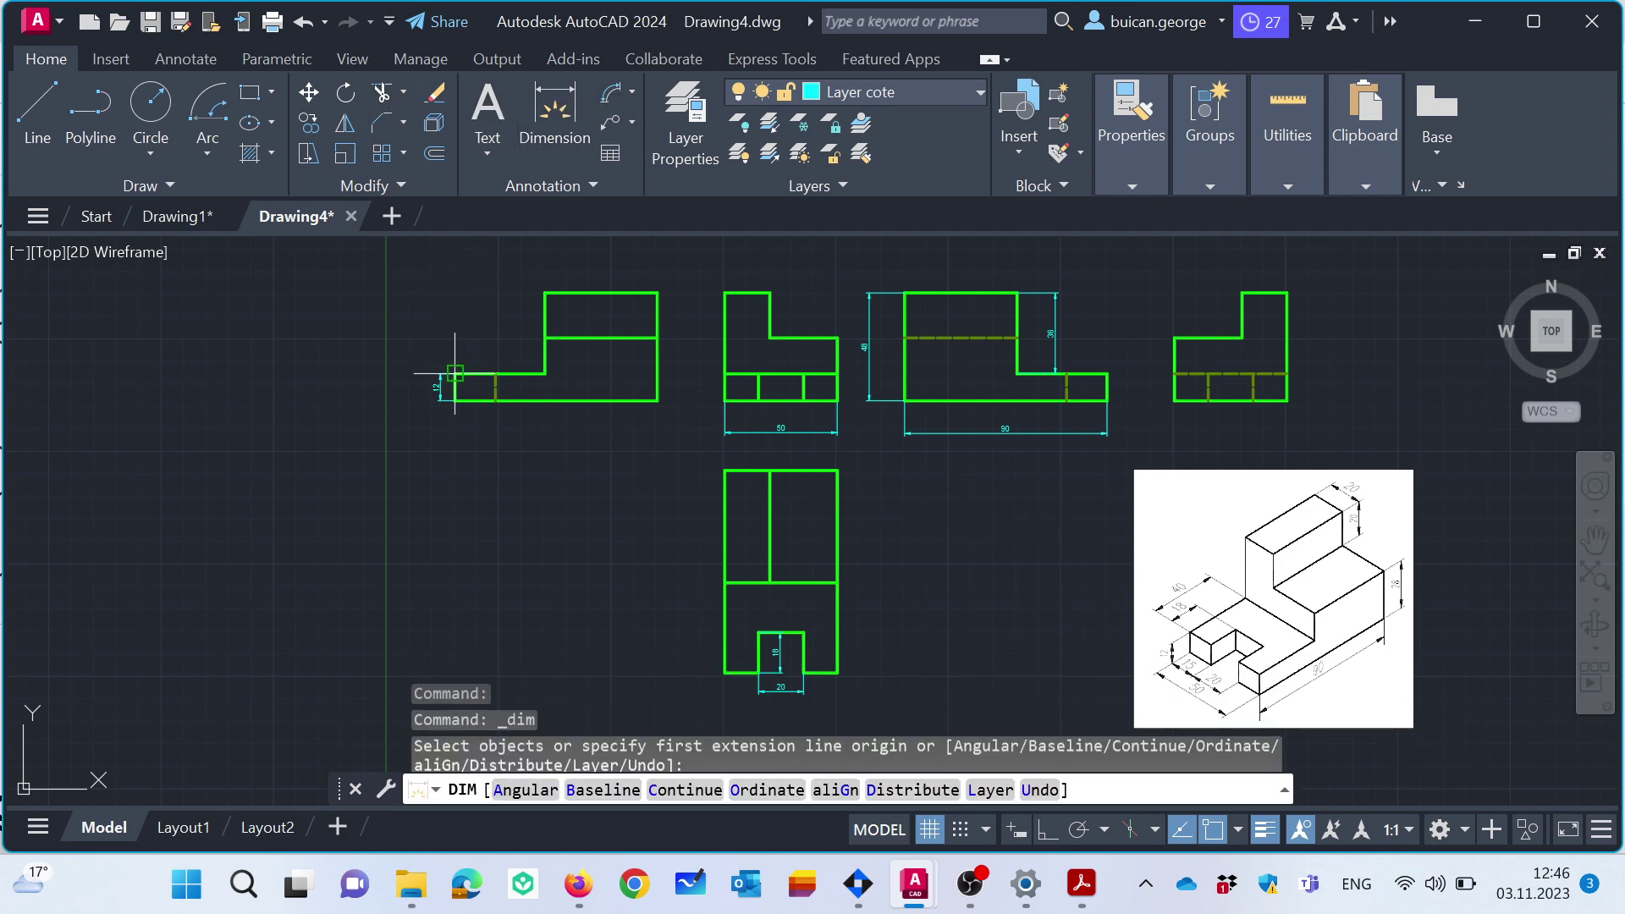
left_click(541, 371)
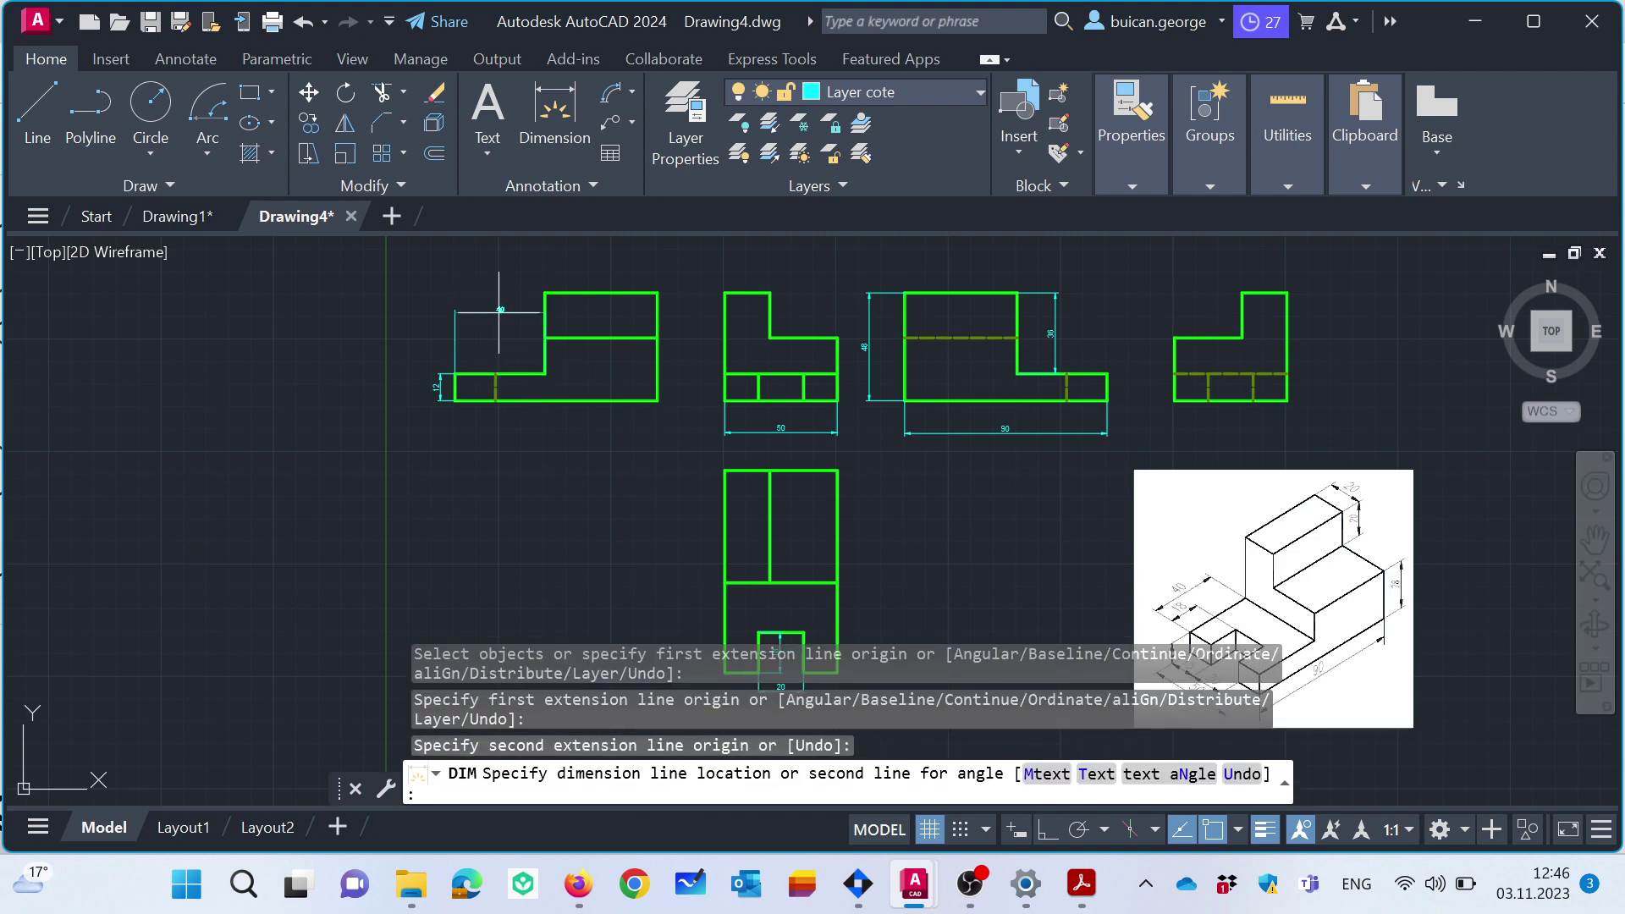
left_click(499, 311)
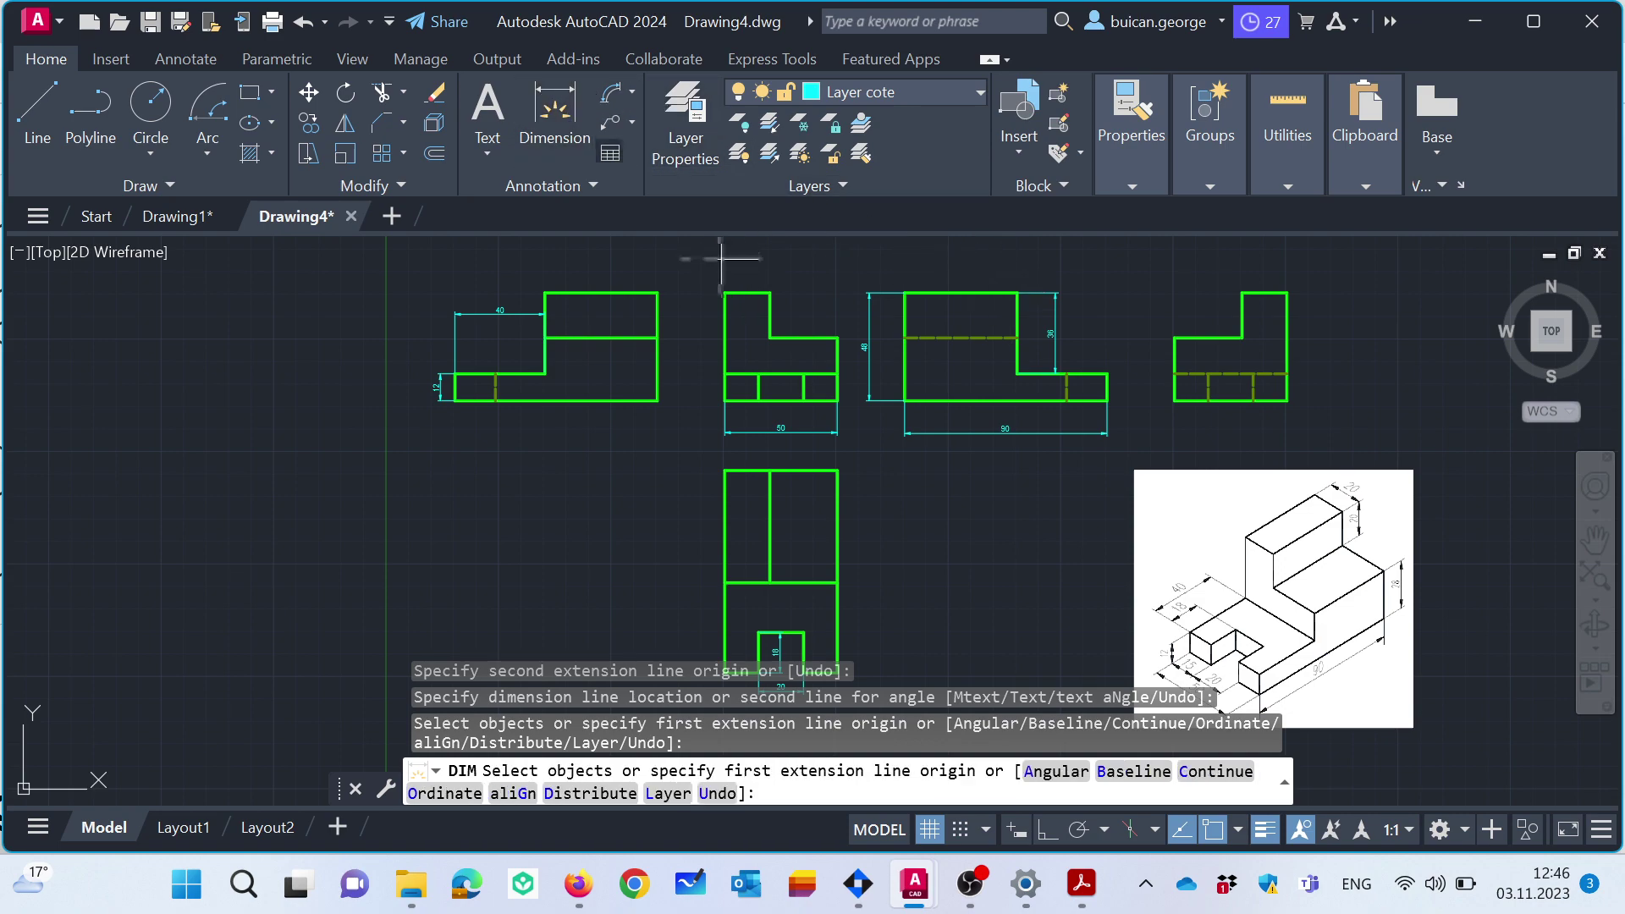
Add two 20 dimensions to the side view: the notch height and top width.
left_click(770, 292)
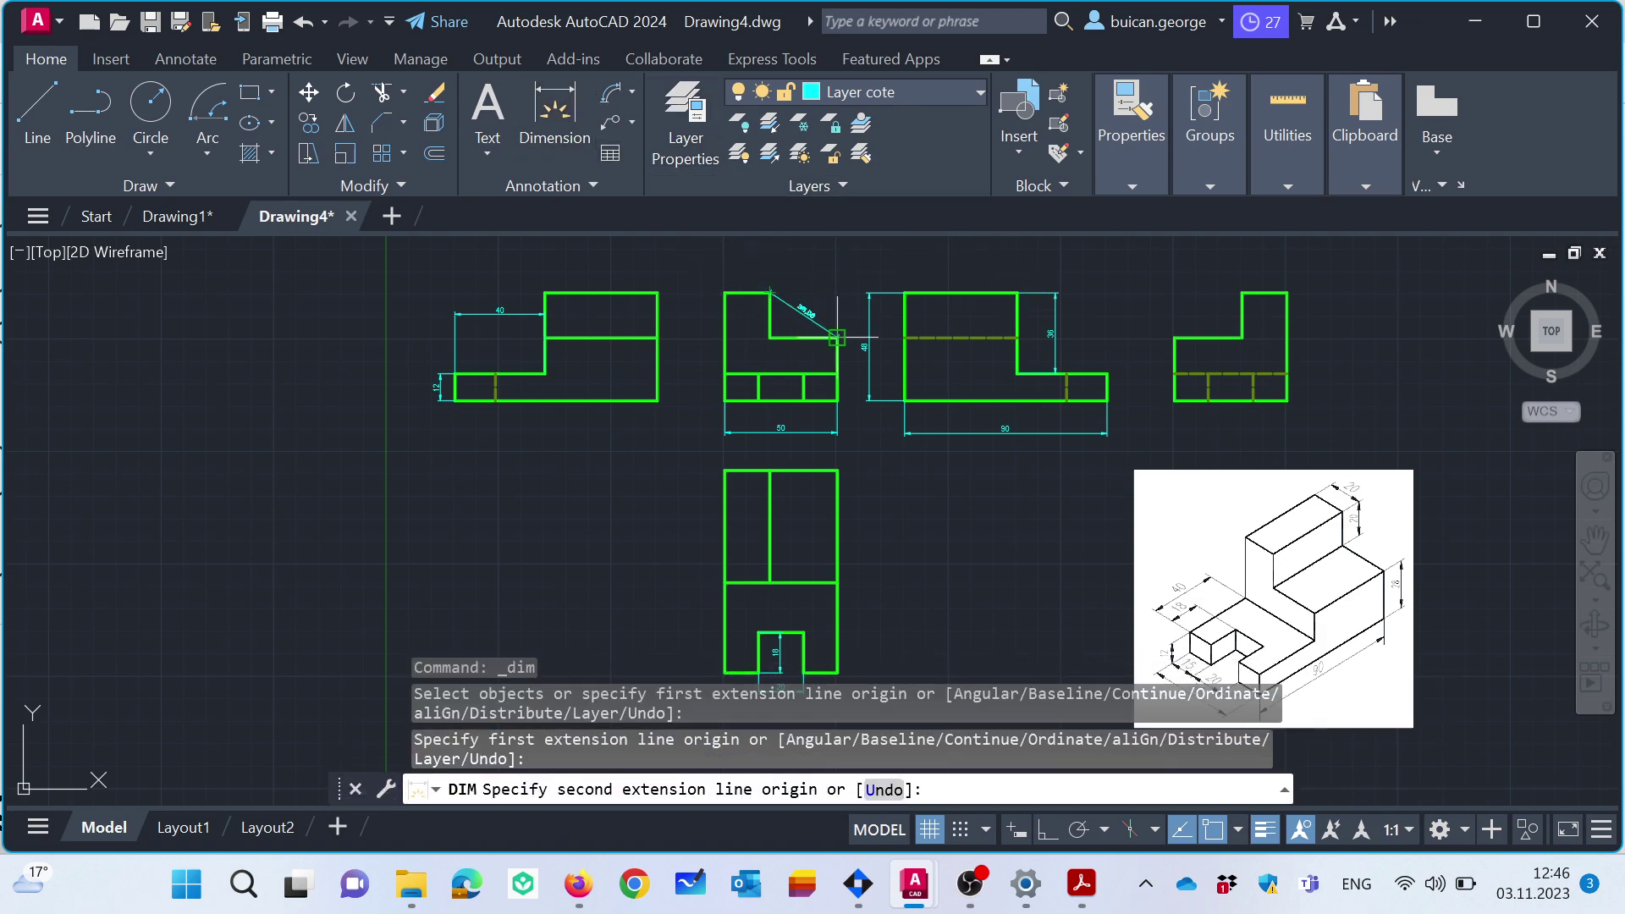
left_click(836, 337)
key("Escape")
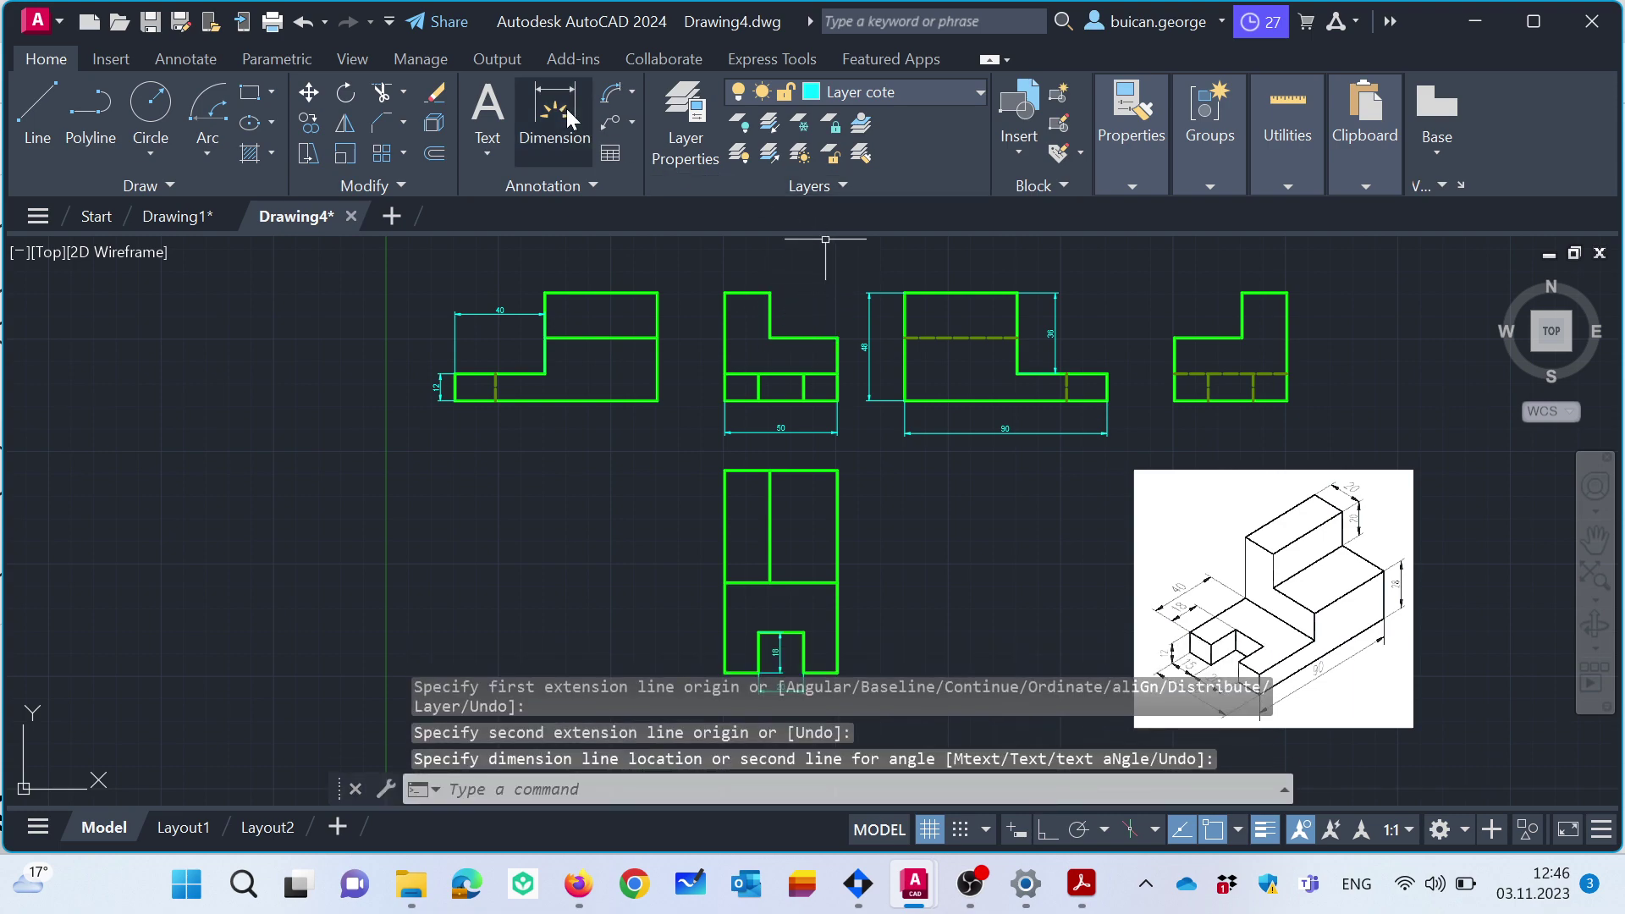
left_click(554, 110)
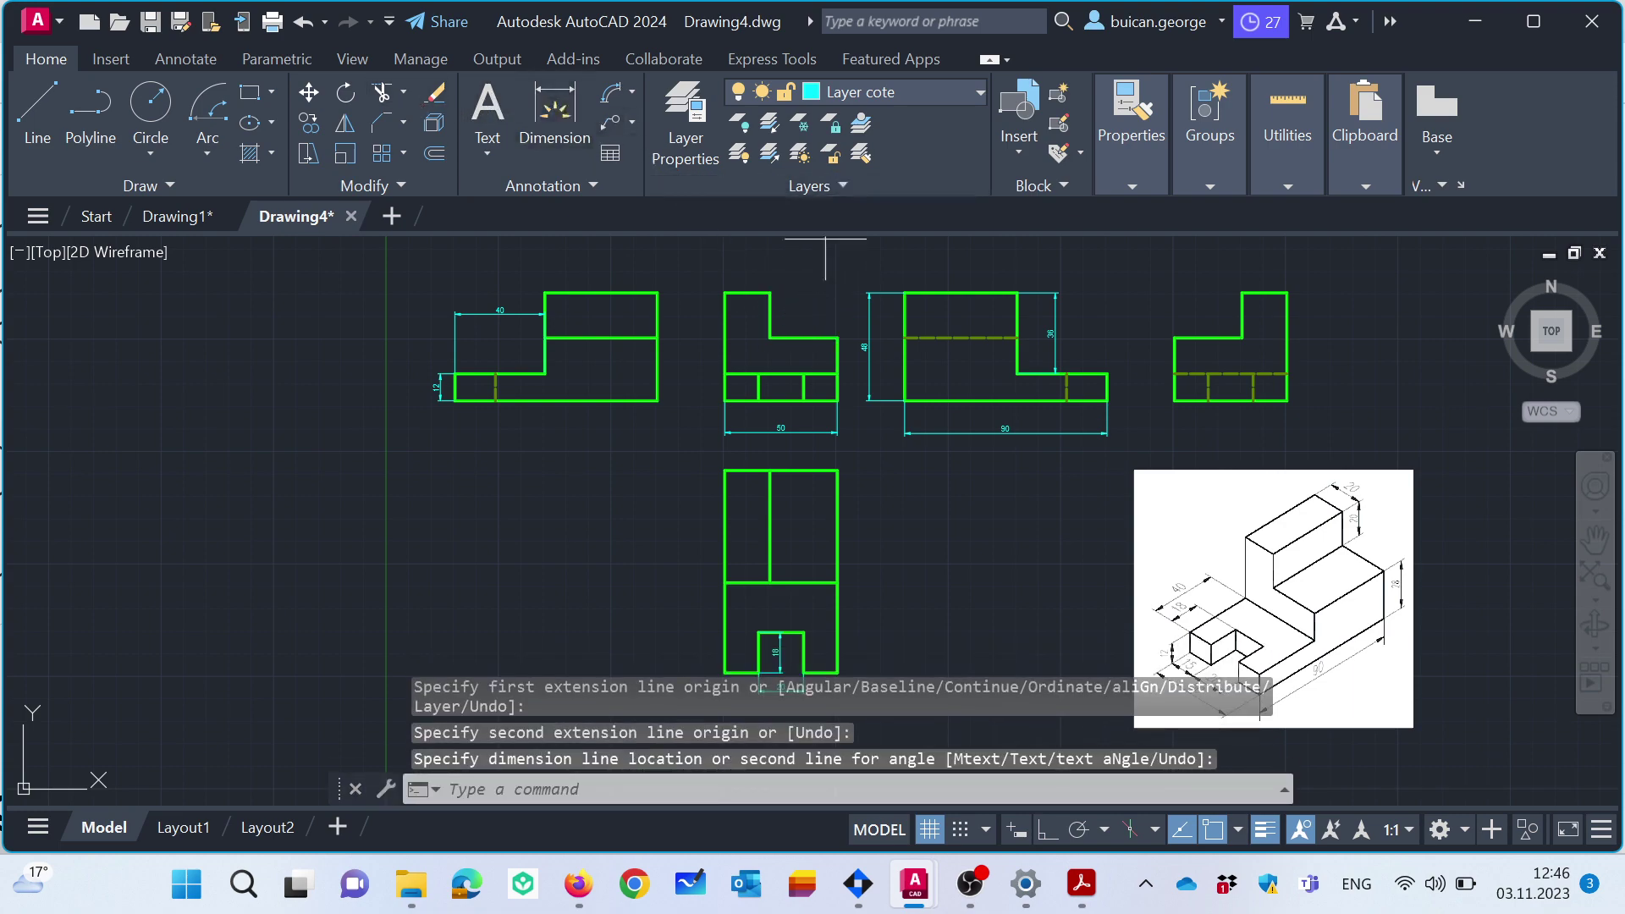
left_click(770, 293)
left_click(770, 337)
left_click(797, 315)
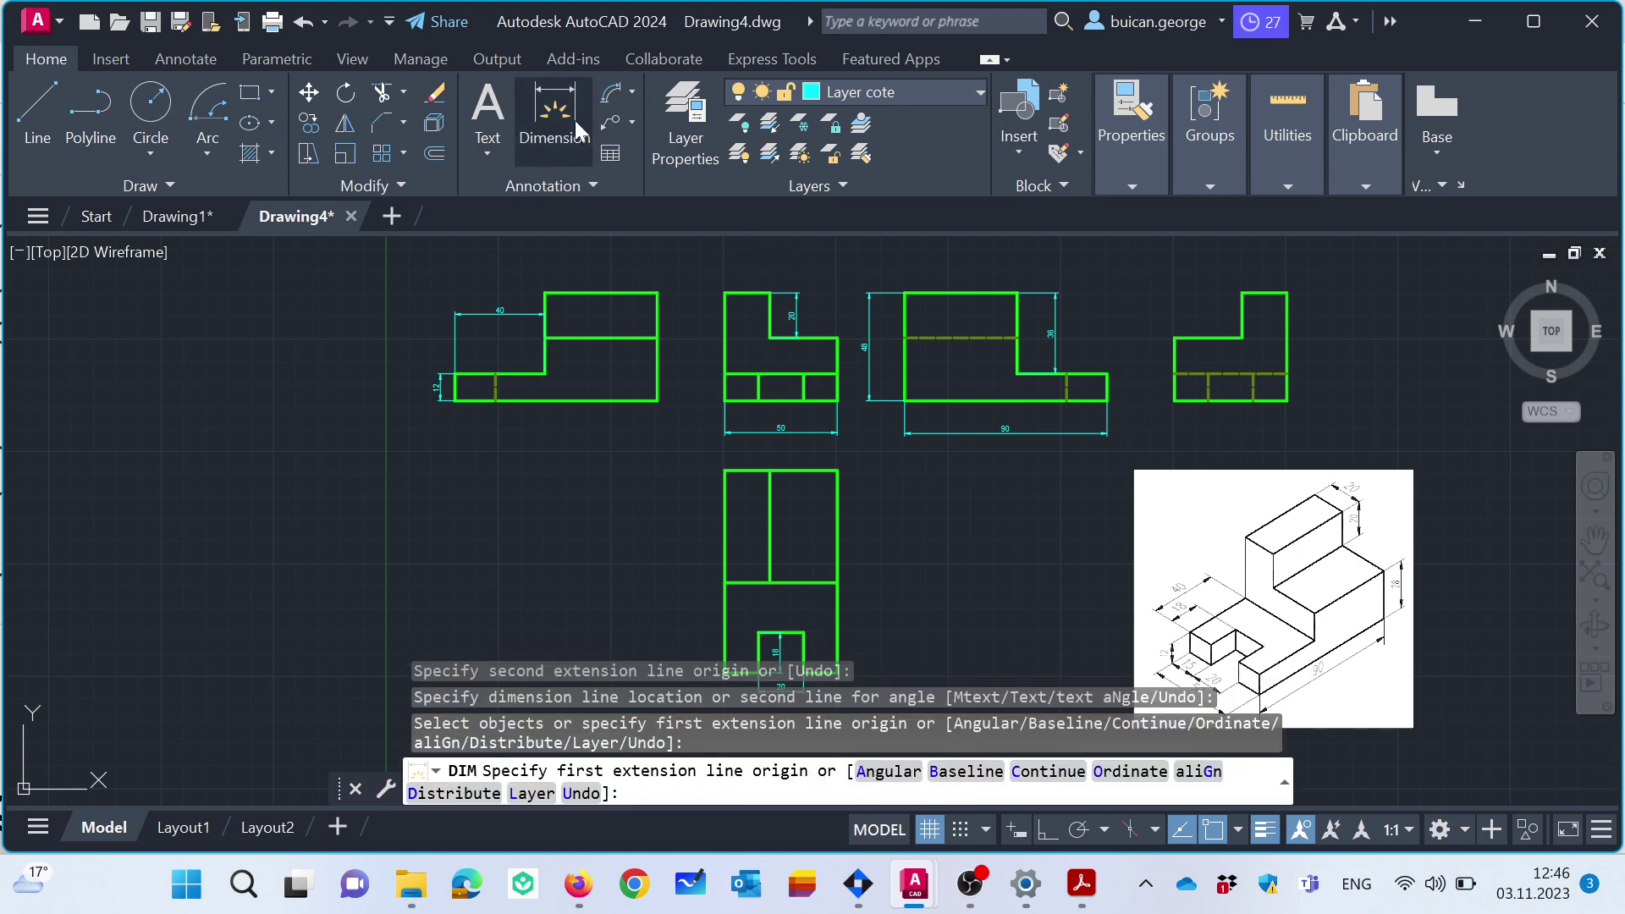
left_click(724, 293)
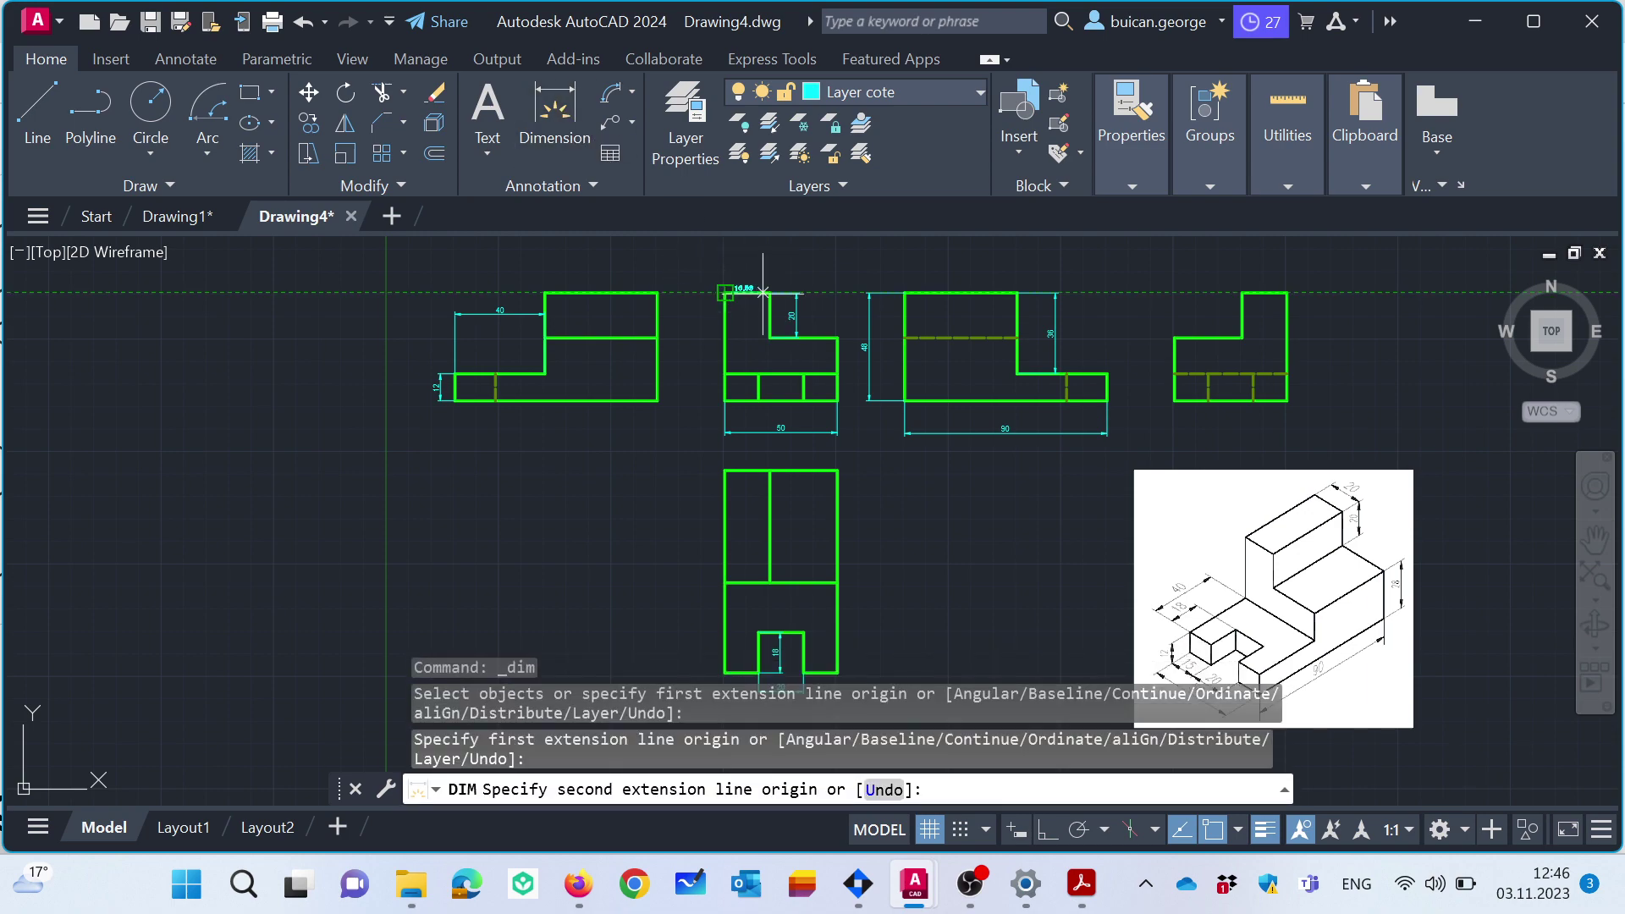
left_click(770, 269)
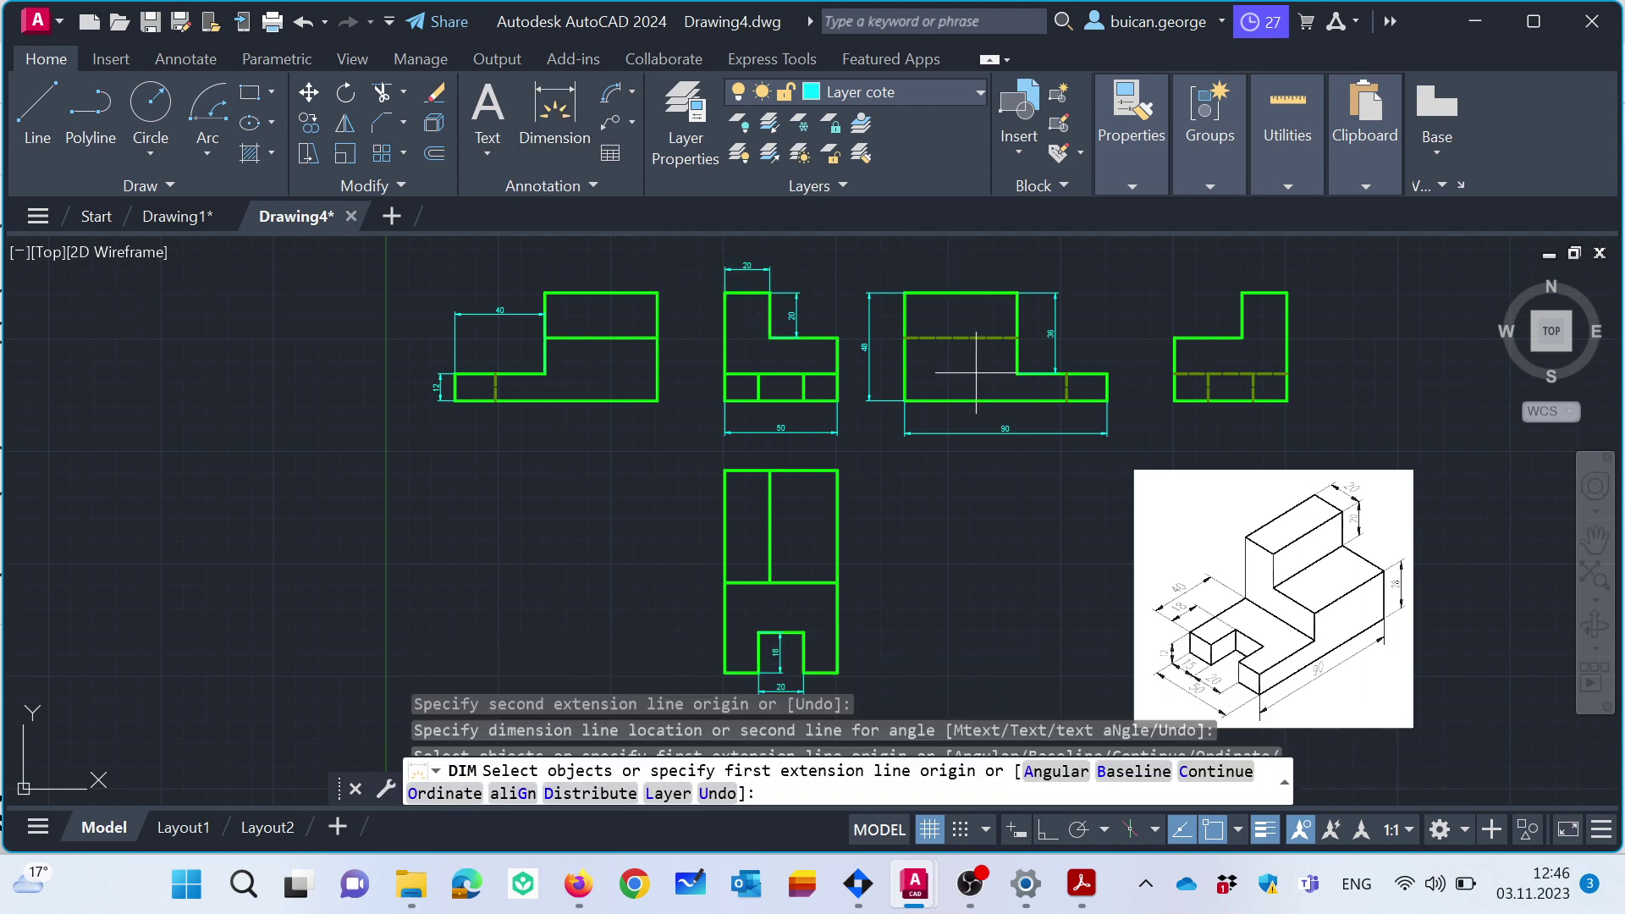
scroll(942, 412, "down", 2)
key("Return")
key("Escape")
Add a vertical dimension on the left view's right end, placed beside the view.
middle_click_drag(942, 412, 879, 389)
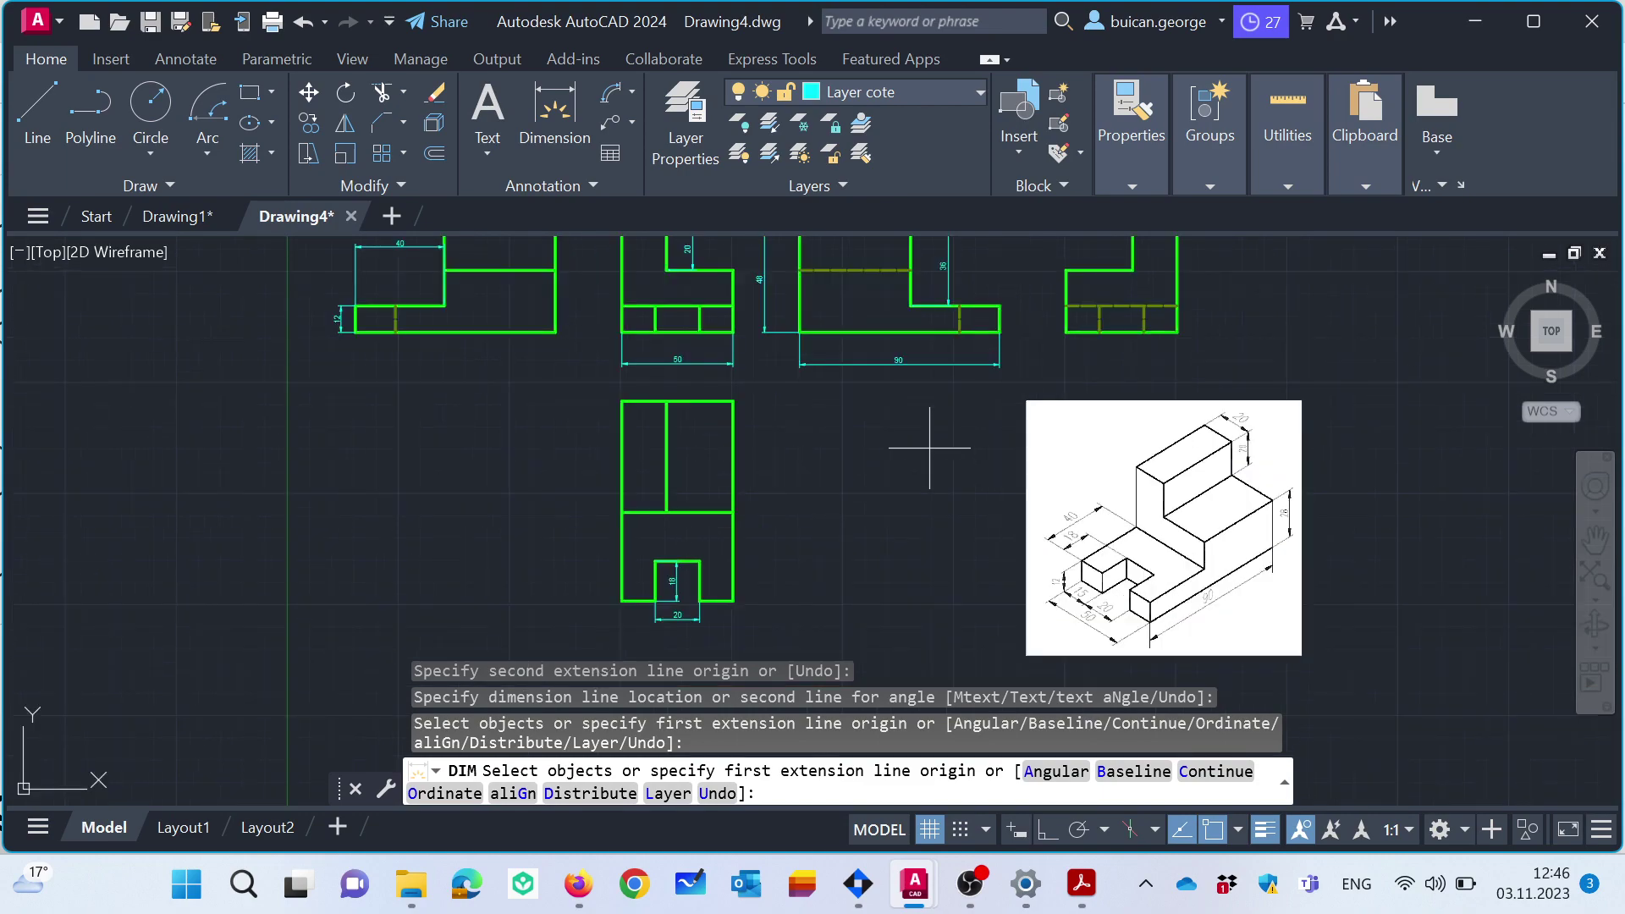
scroll(931, 443, "up", 2)
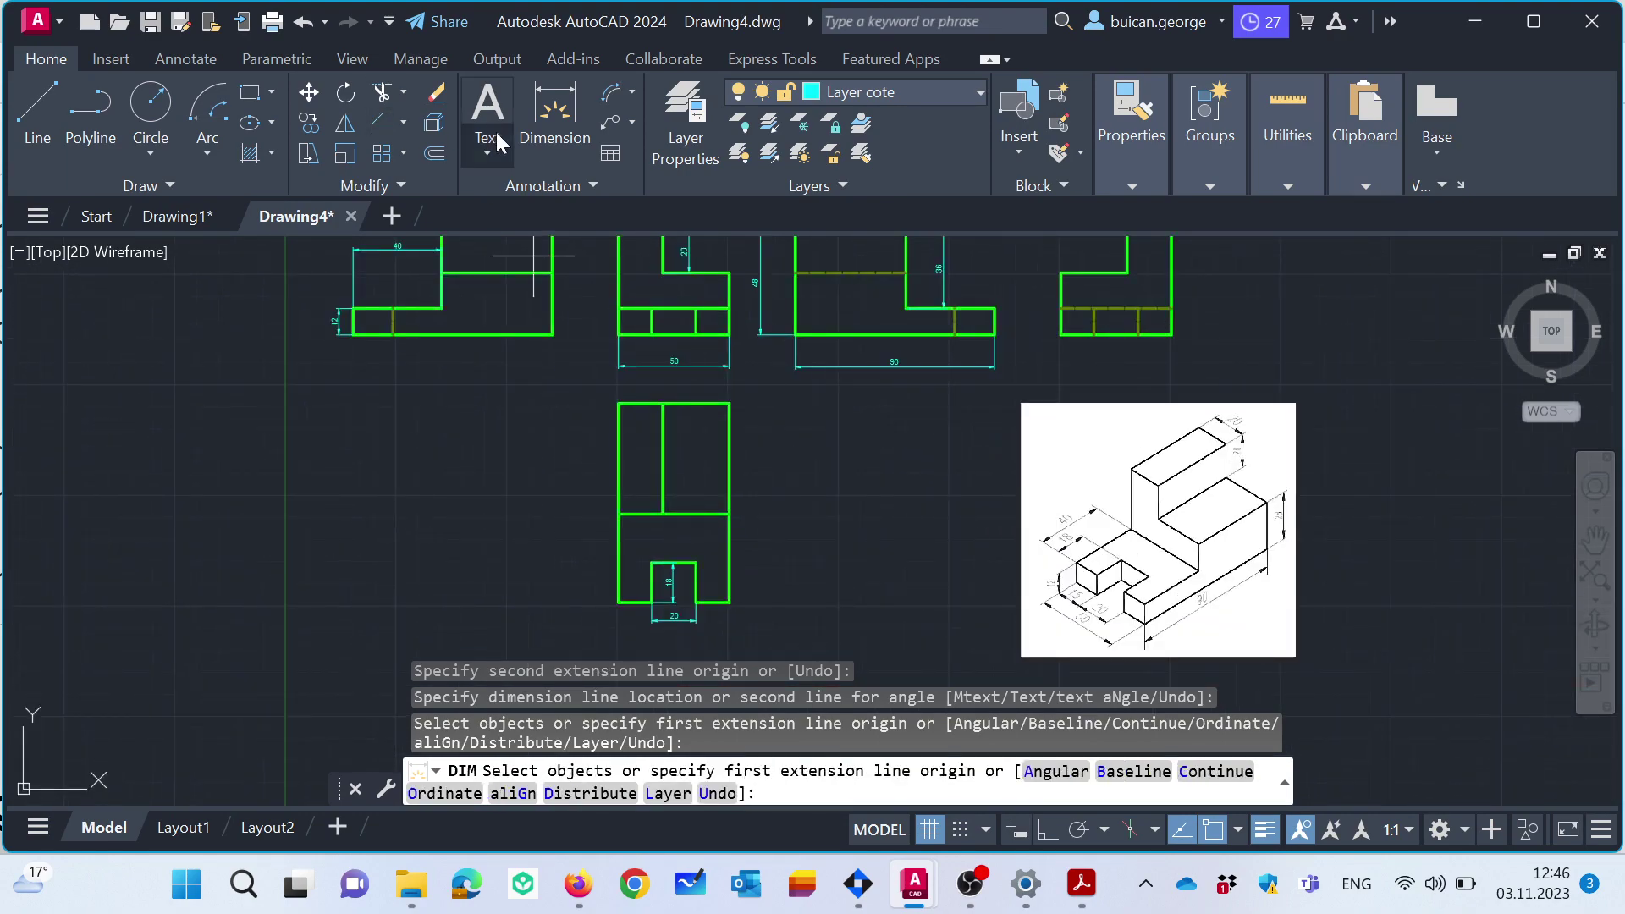
left_click(554, 110)
left_click(551, 272)
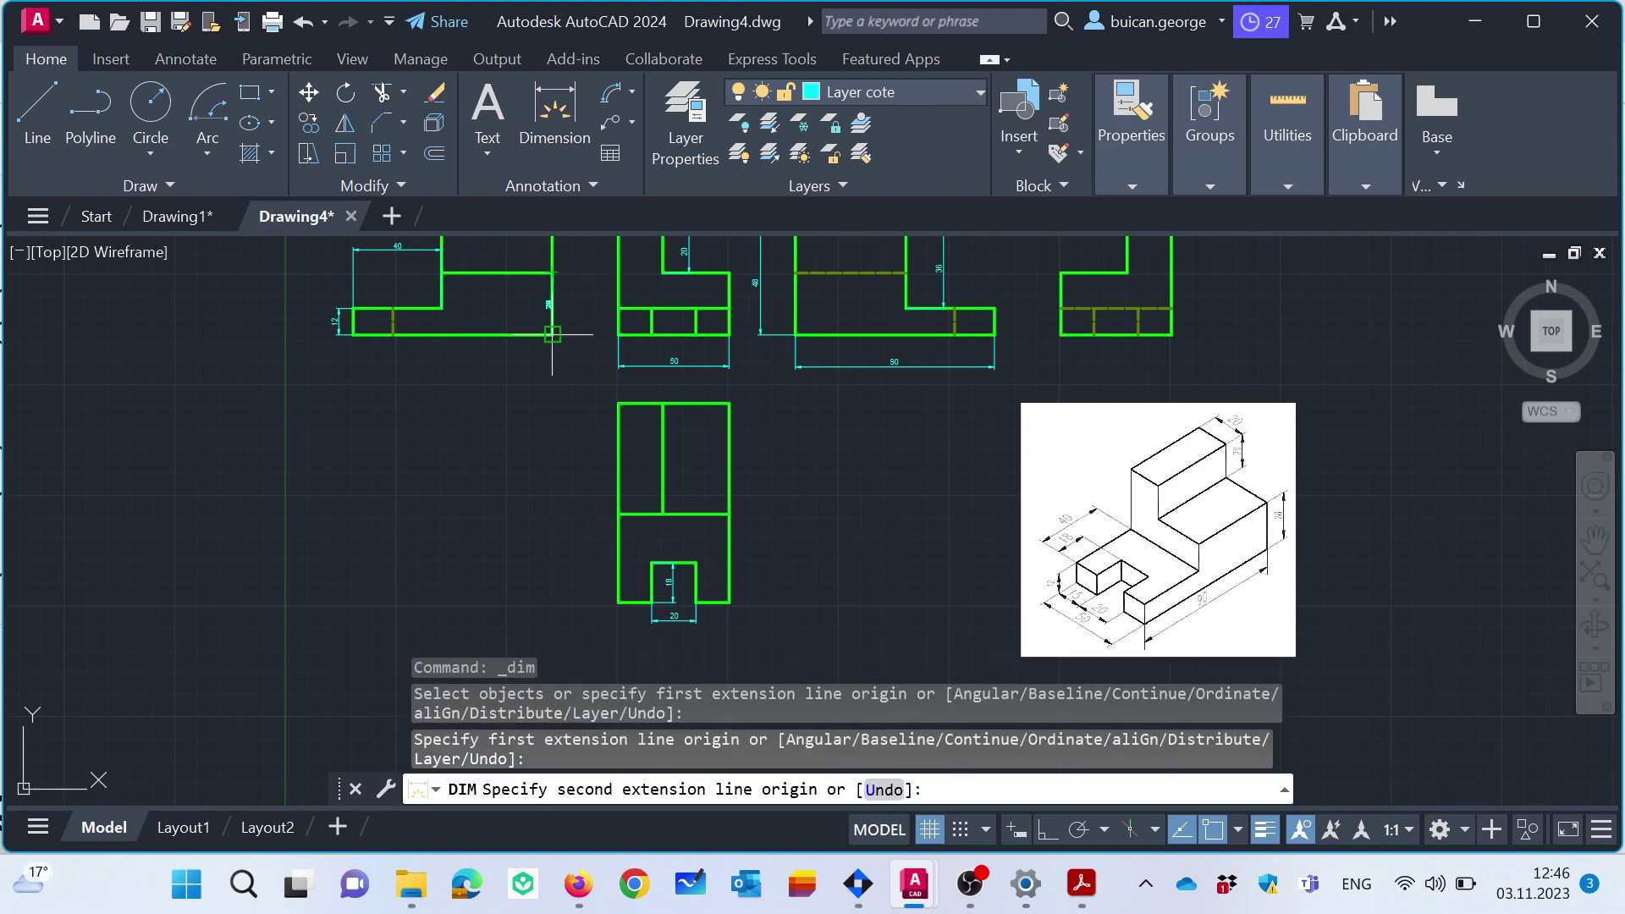
left_click(552, 335)
left_click(581, 305)
Zoom back out and open the Tool Palettes window with Ctrl+3.
scroll(584, 330, "down", 2)
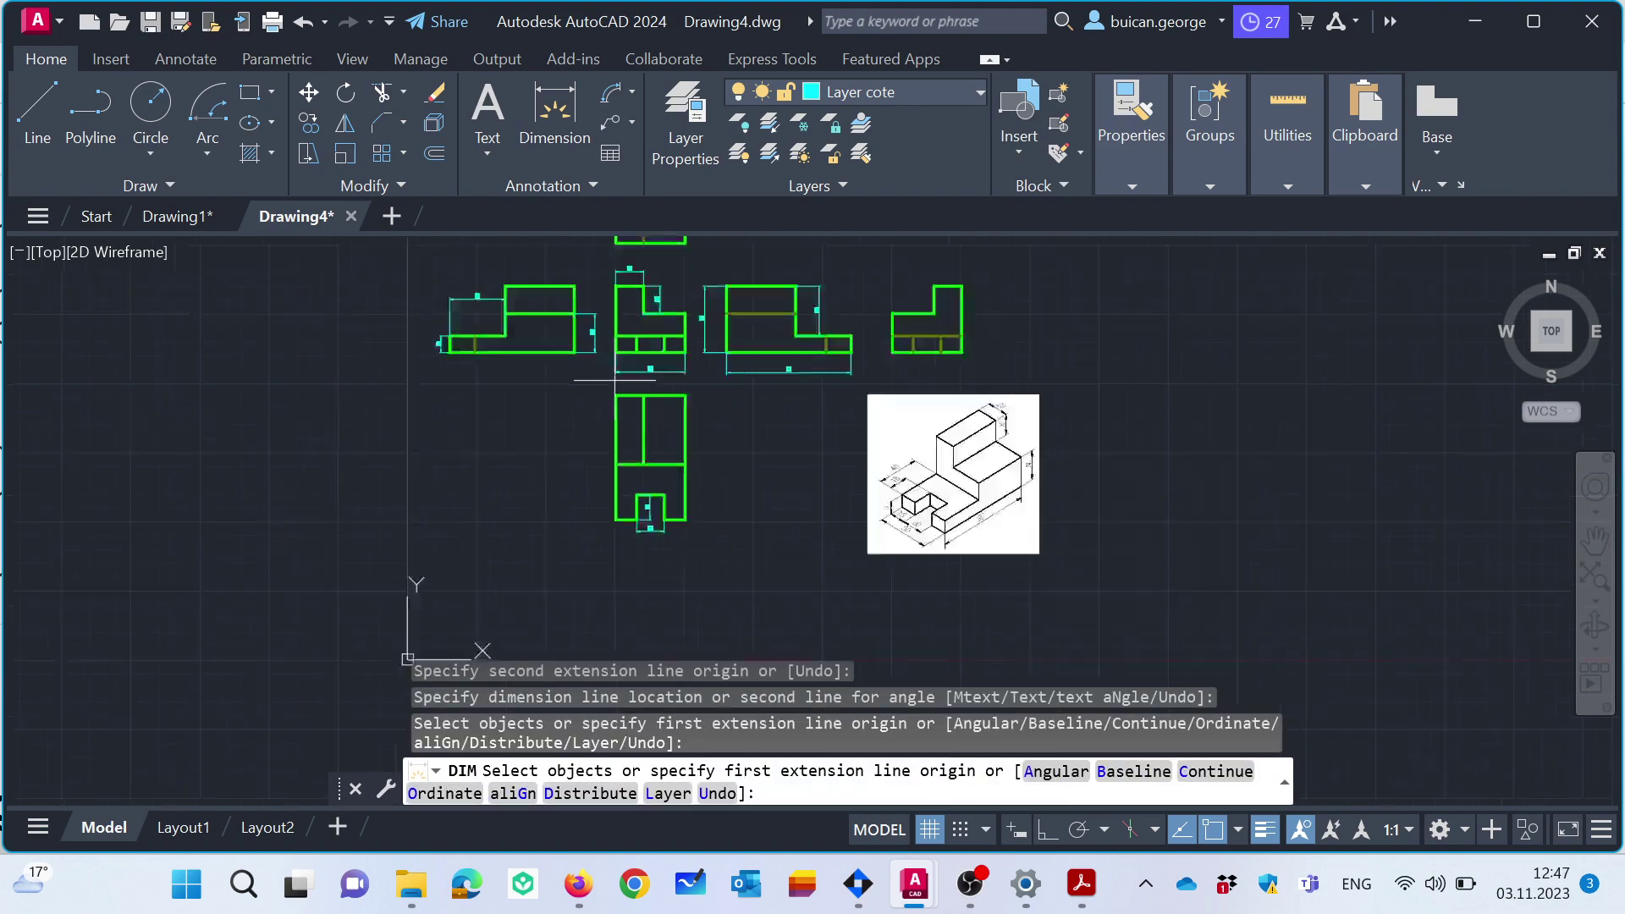
scroll(635, 339, "down", 2)
scroll(1005, 345, "down", 2)
scroll(931, 364, "up", 1)
scroll(878, 377, "up", 1)
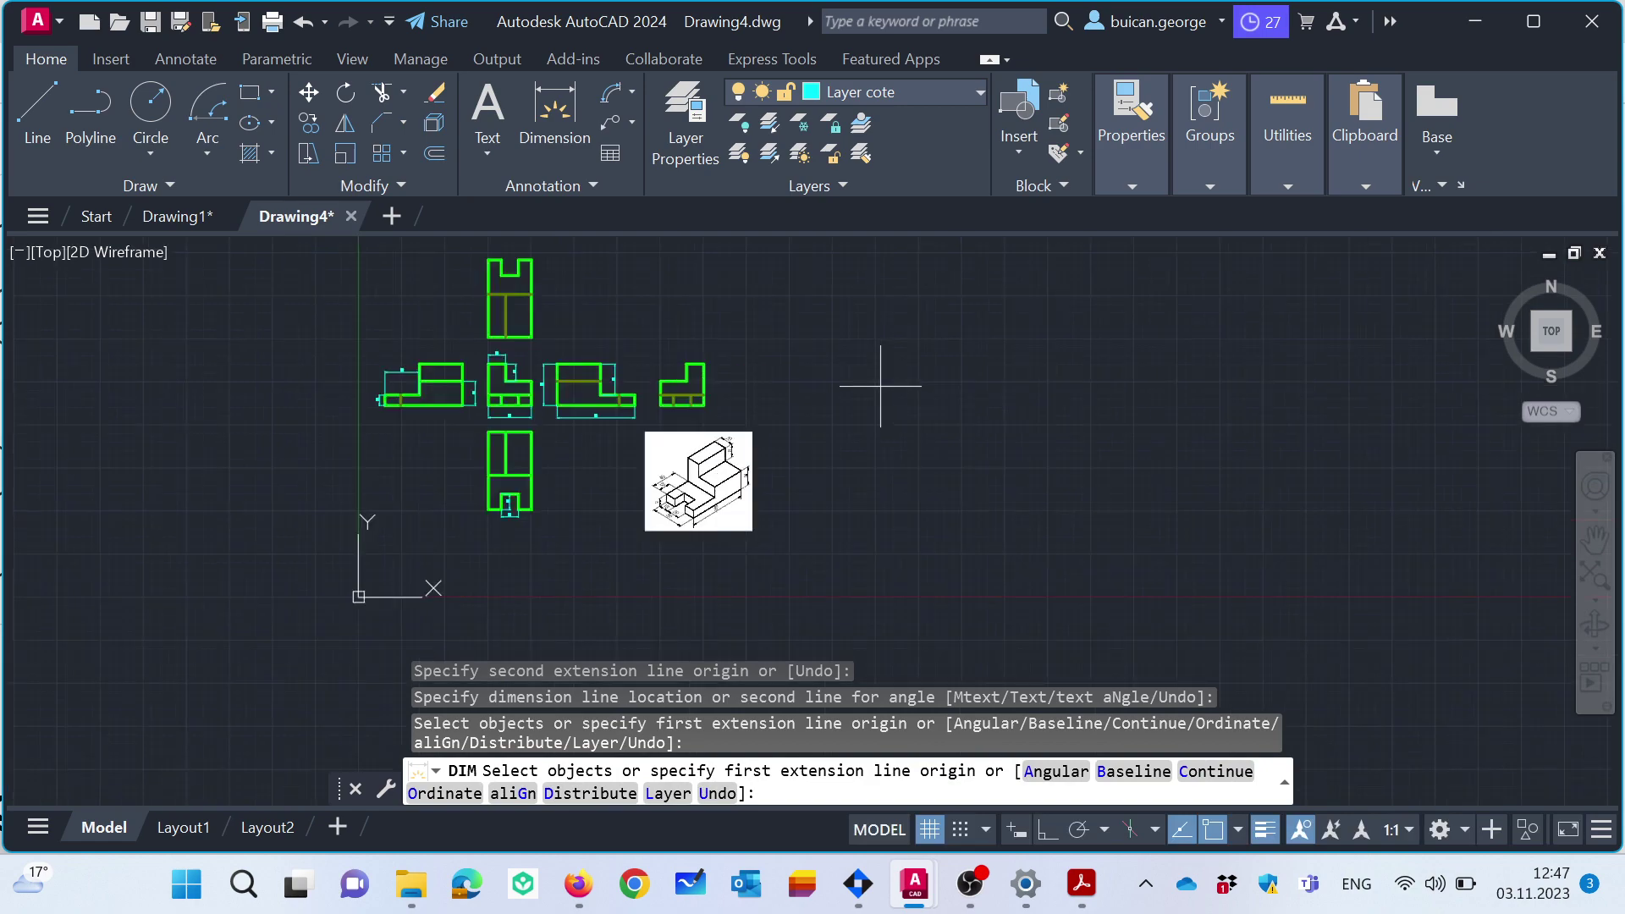
scroll(784, 345, "up", 1)
scroll(824, 412, "up", 1)
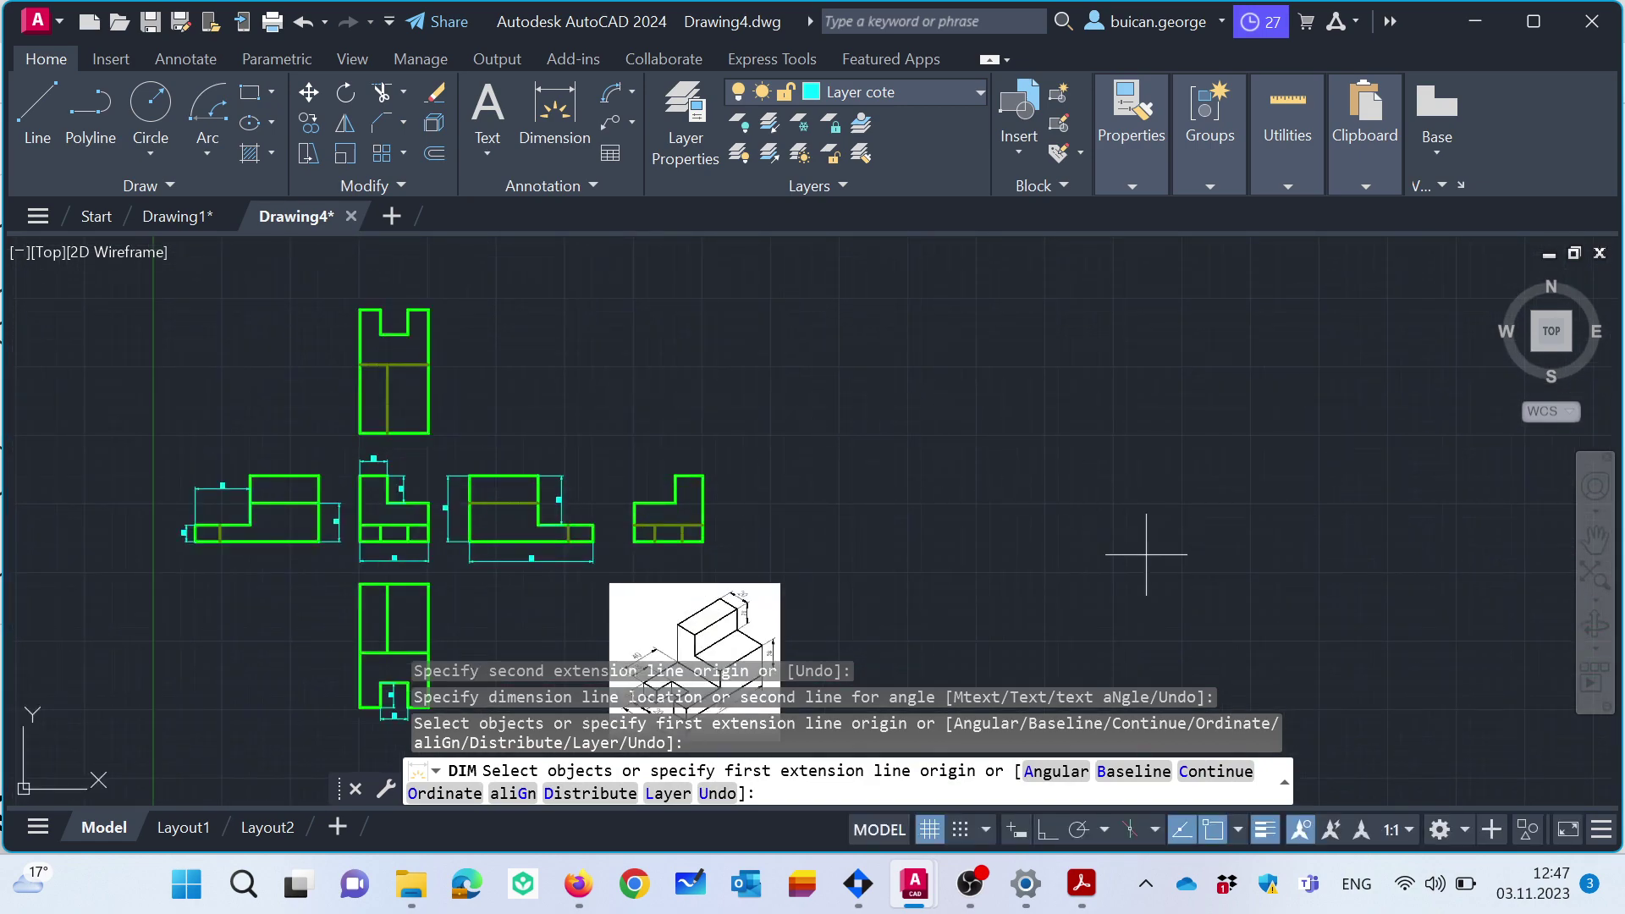
key("ctrl+3")
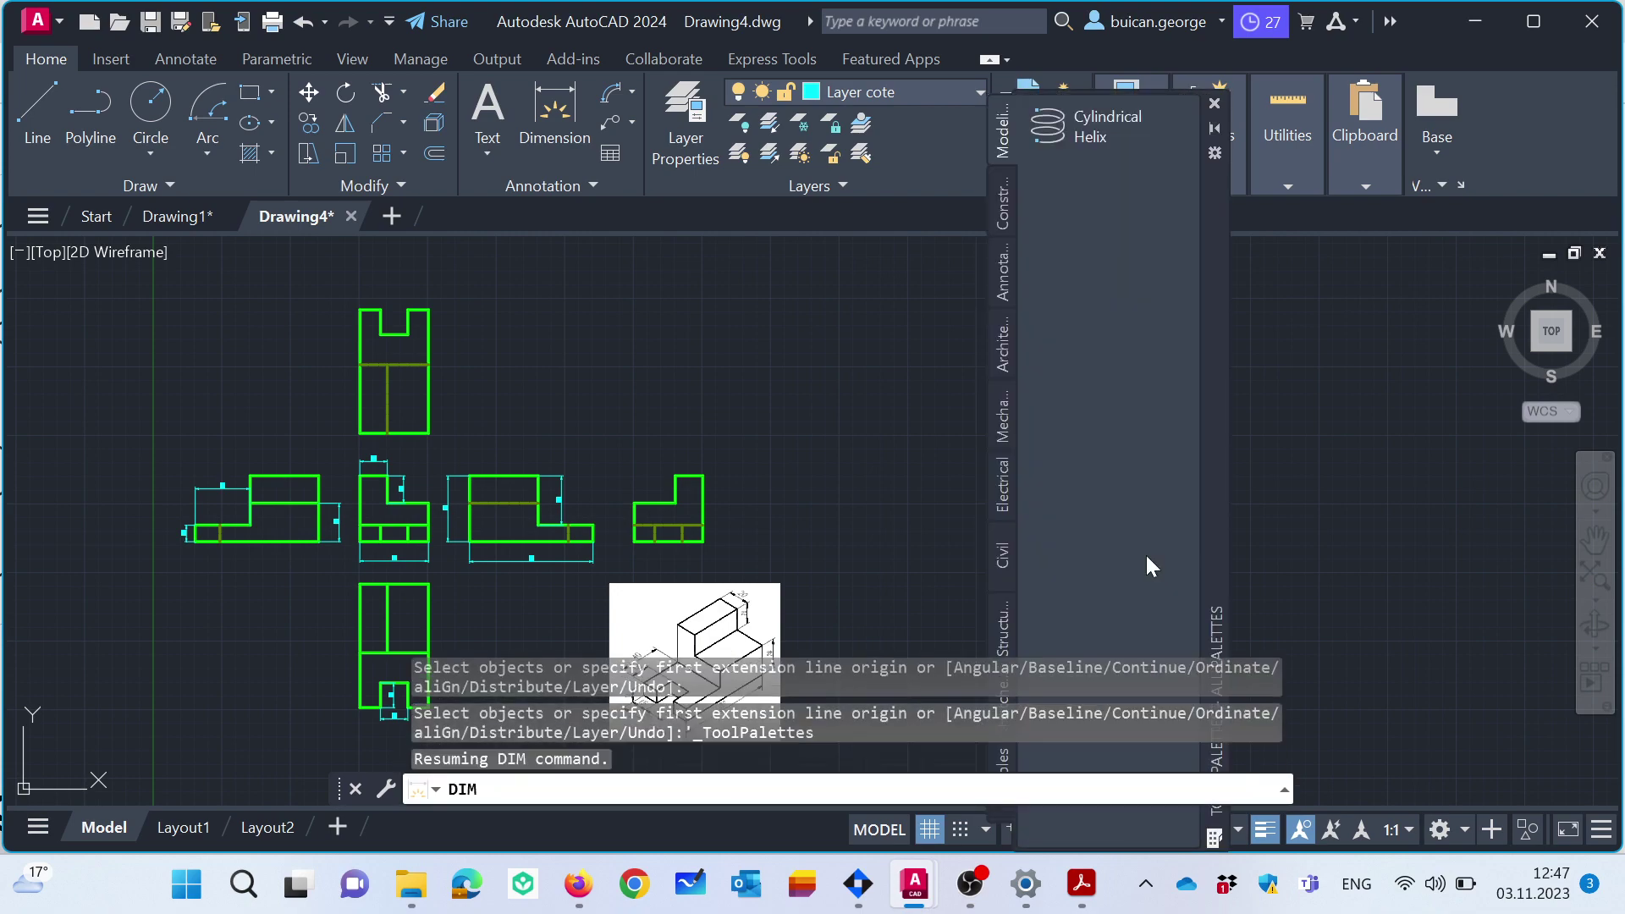